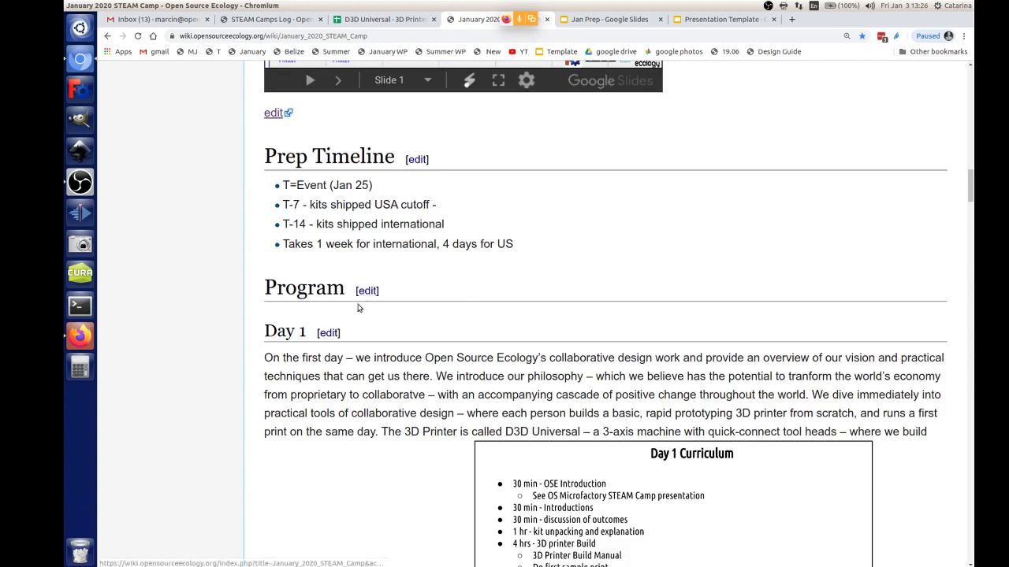
Step: Insert a '==Day 0==' line under '=Program=' on the January 2020 STEAM Camp page and save the section
click(368, 291)
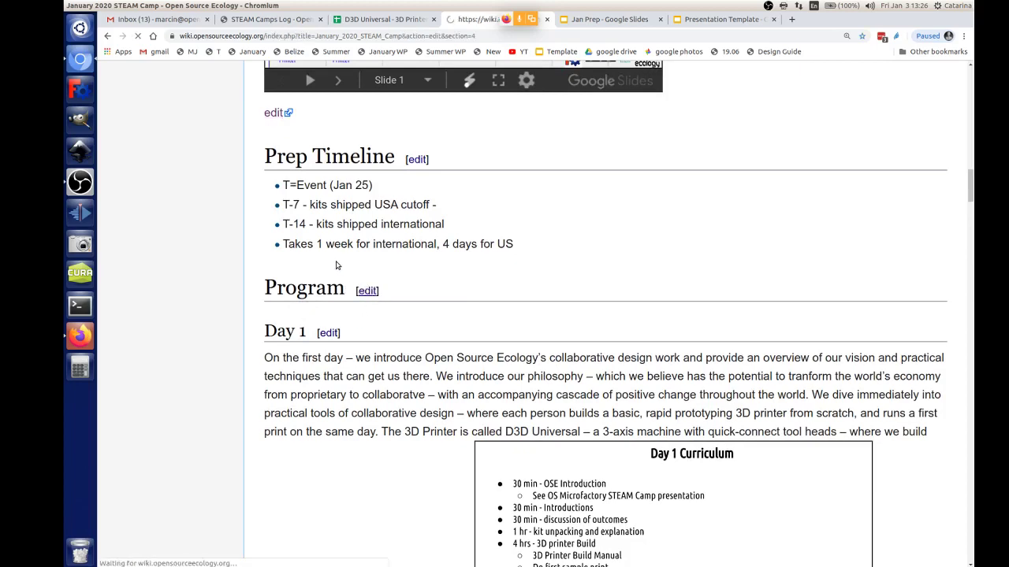
click(342, 220)
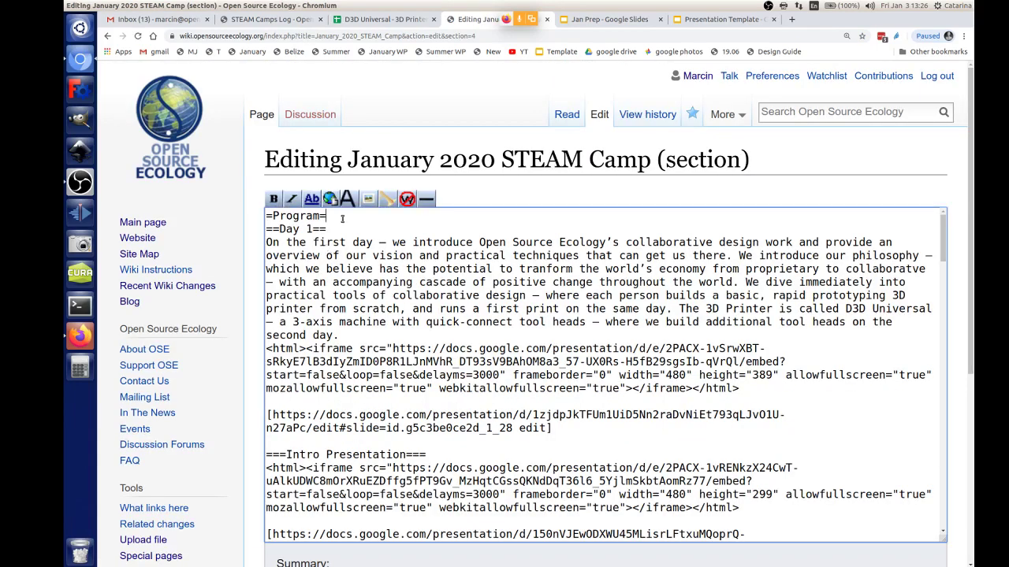
key(Return)
text(==Dat)
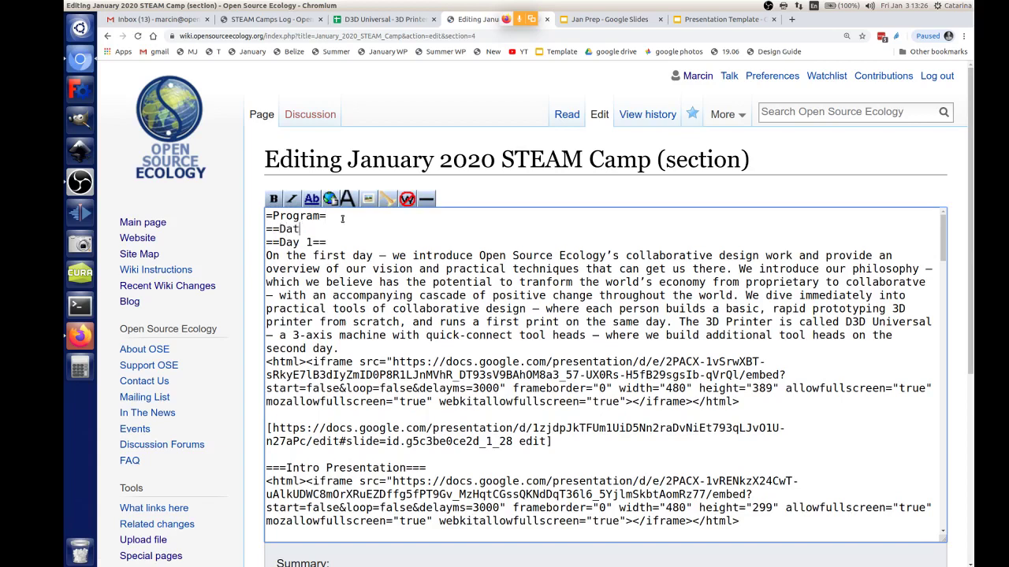
key(BackSpace)
text(y 0==)
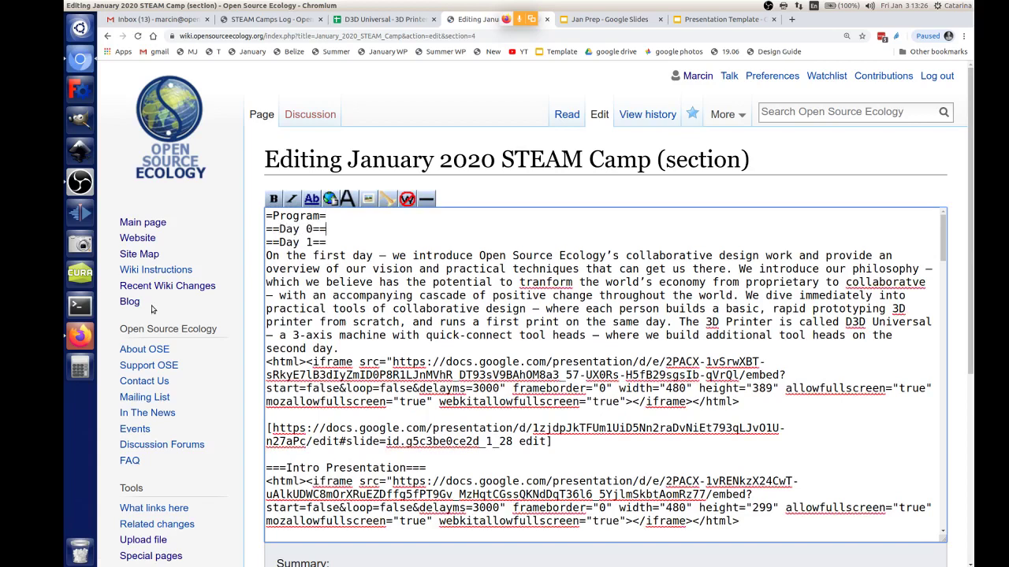
scroll(315, 378, down, 5)
click(295, 426)
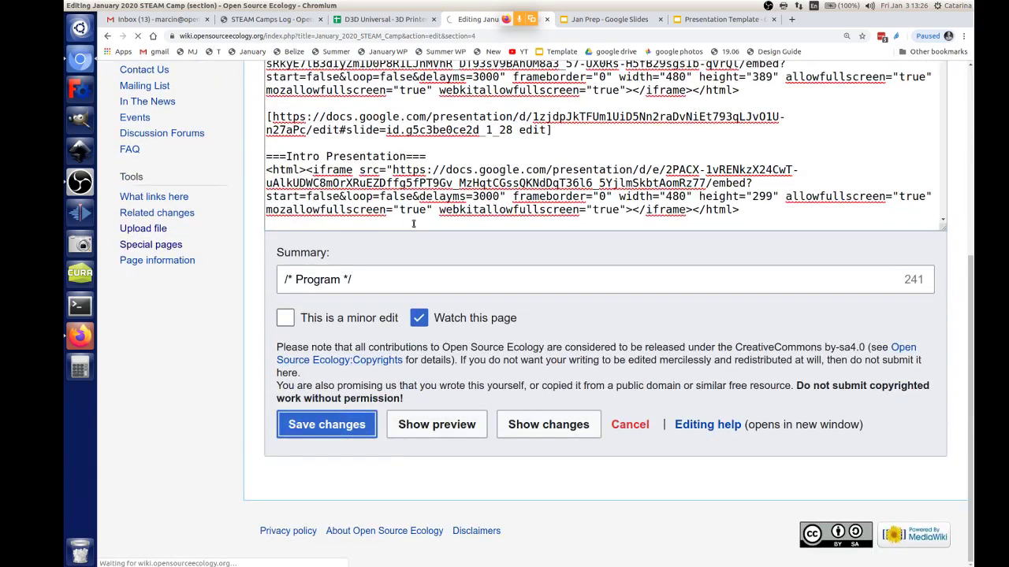
click(418, 19)
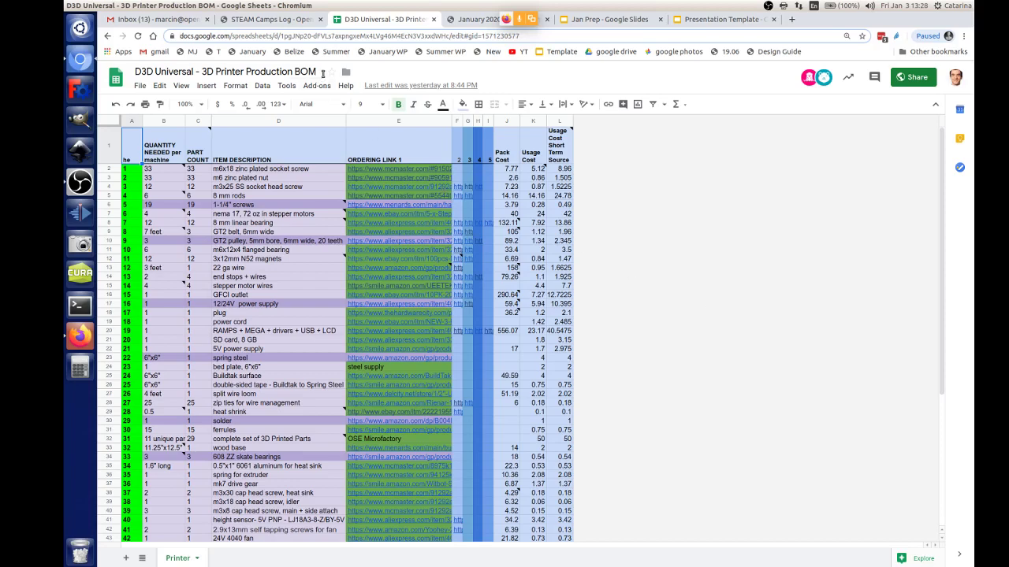
Step: Copy the BOM spreadsheet as 'Internationd D3D Universal BOM', then go back to the original tab
click(159, 85)
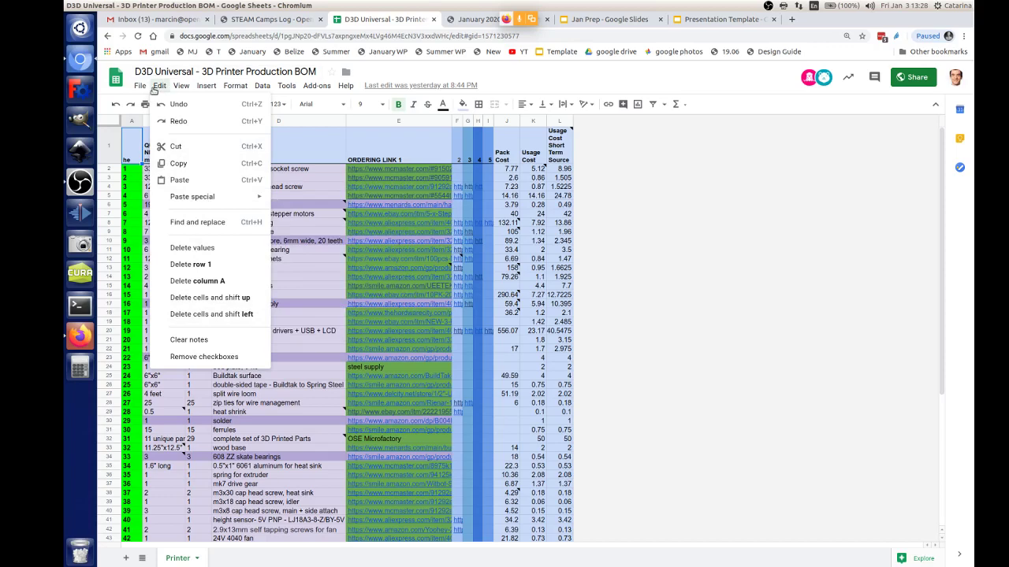
mouse_move(139, 89)
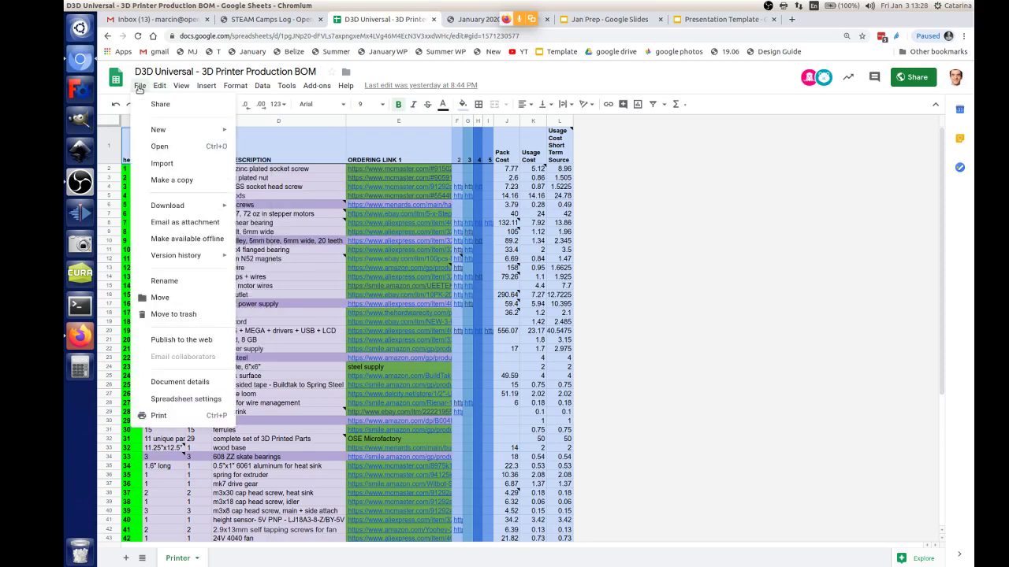
click(166, 181)
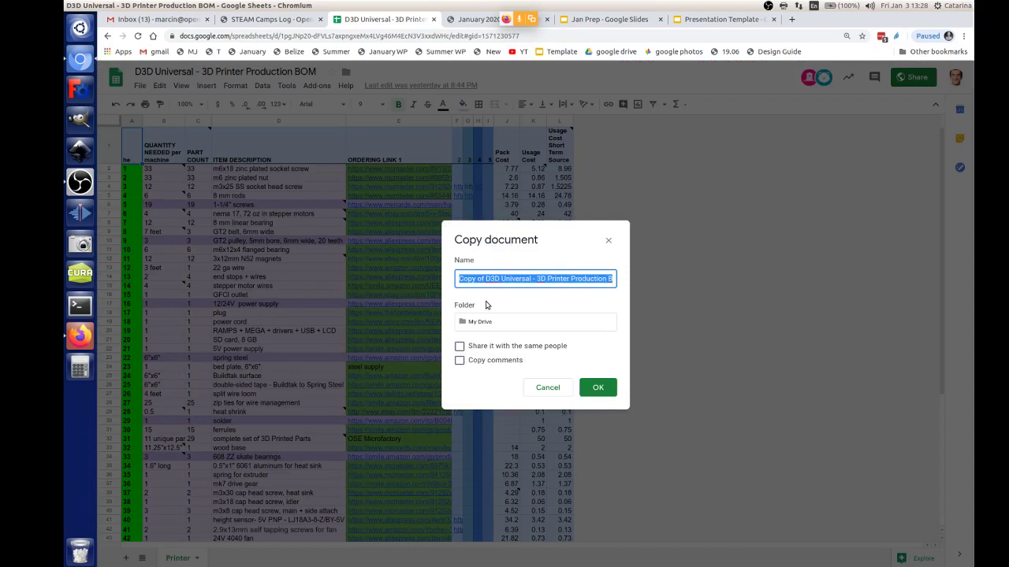
text(Internati)
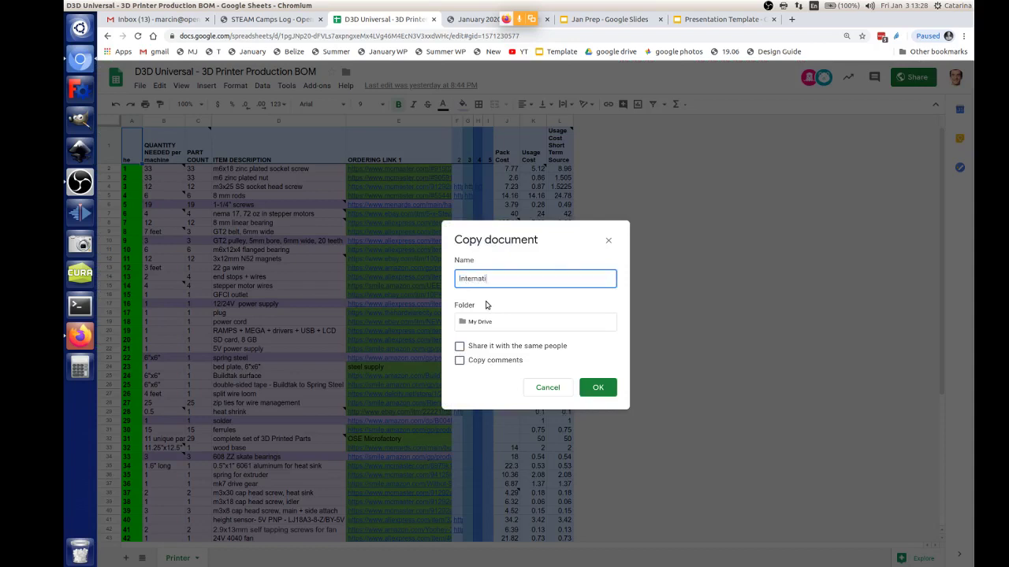
text(ond D3D Universal BOM)
key(Return)
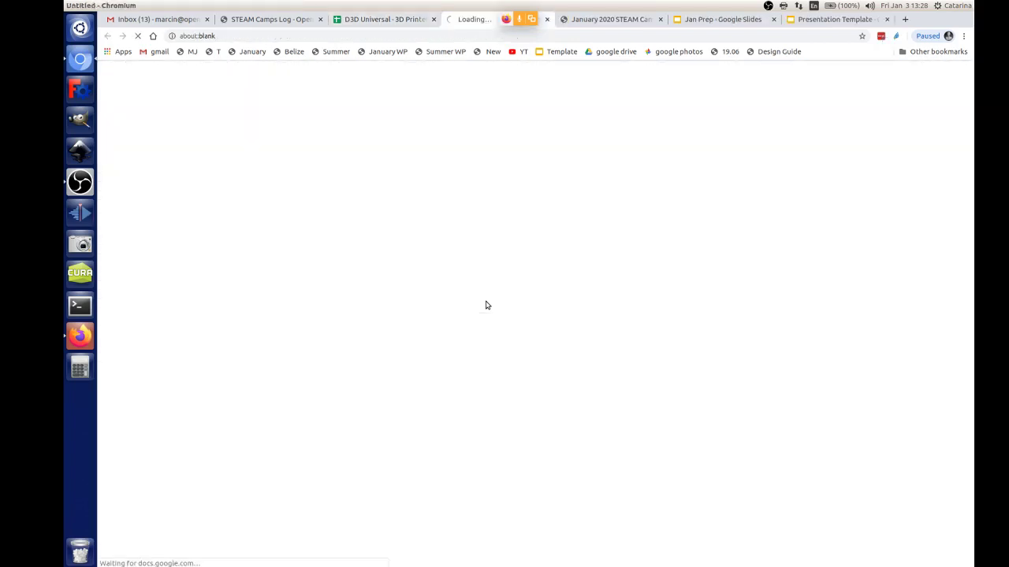
click(409, 21)
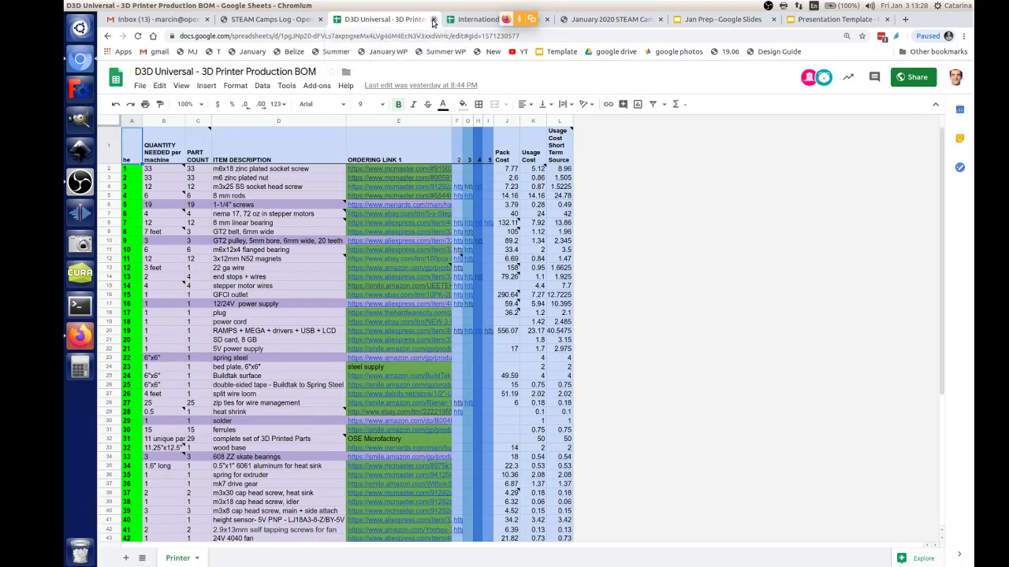
Step: Close the original BOM and delete columns J–L (Pack Cost through Usage Cost) from the copy
click(432, 21)
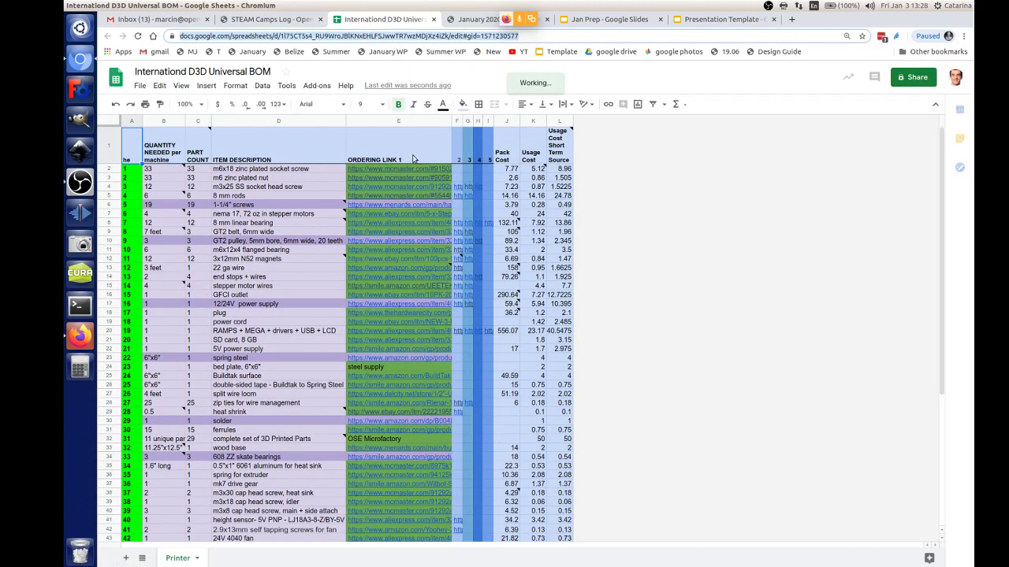
drag(505, 147, 552, 154)
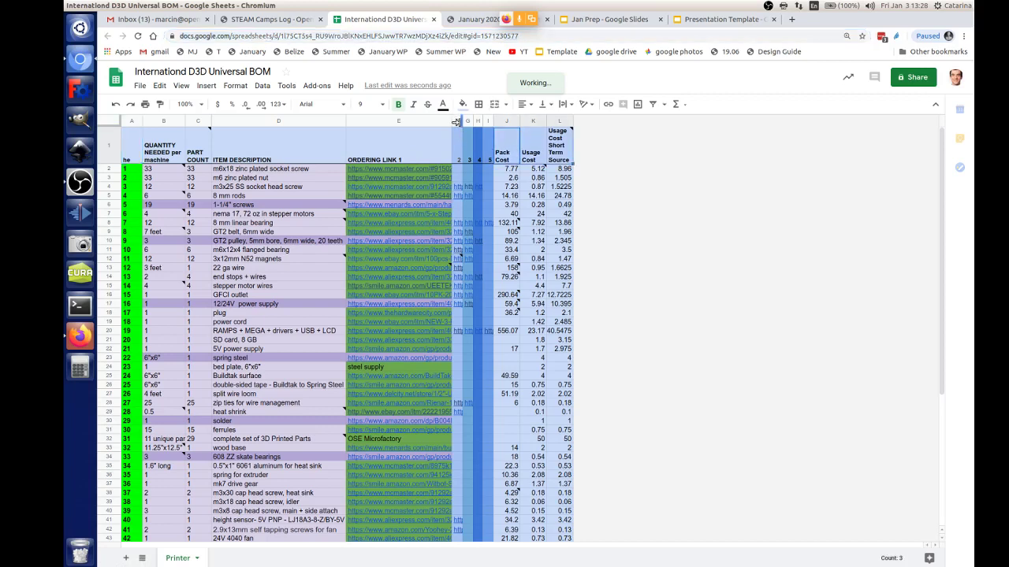
shift+click(556, 124)
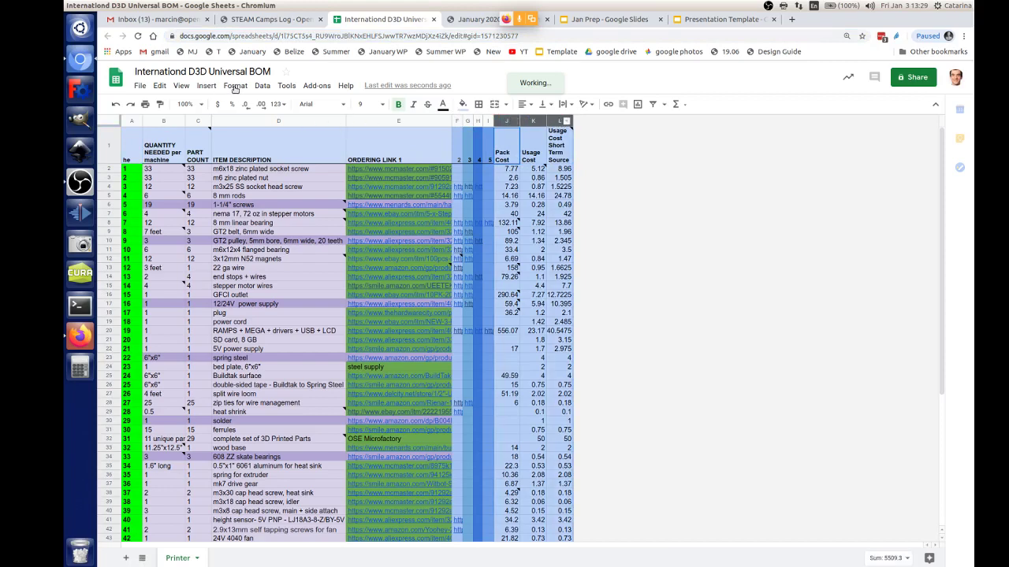
click(160, 86)
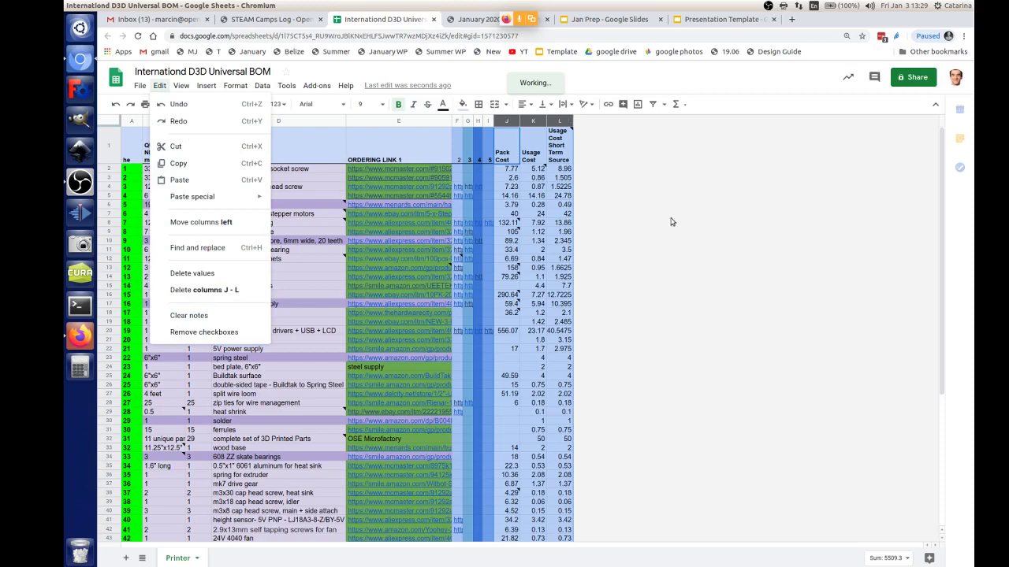
click(213, 290)
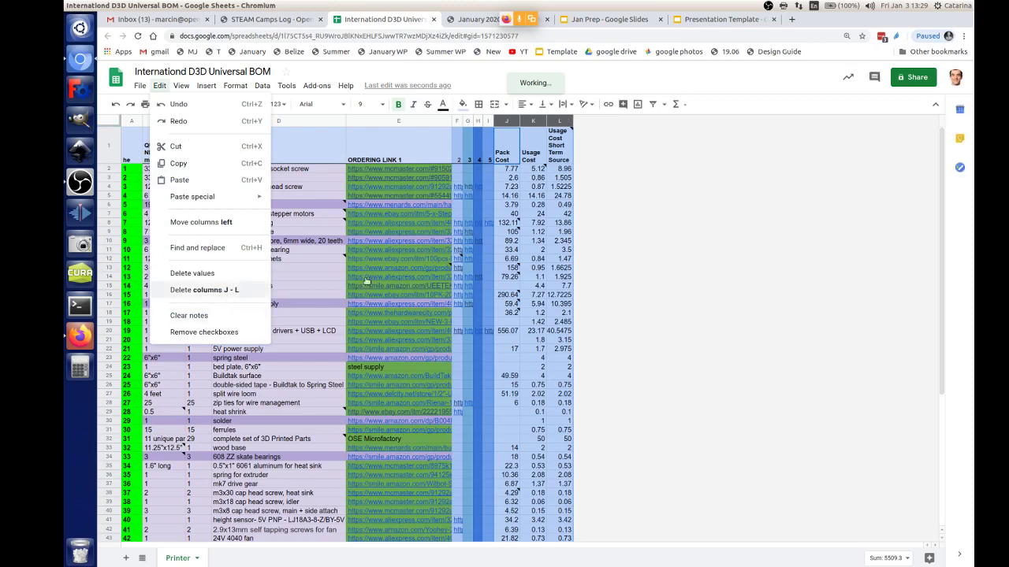
Step: Select the ORDERING LINK 1 header text in cell E1
click(399, 144)
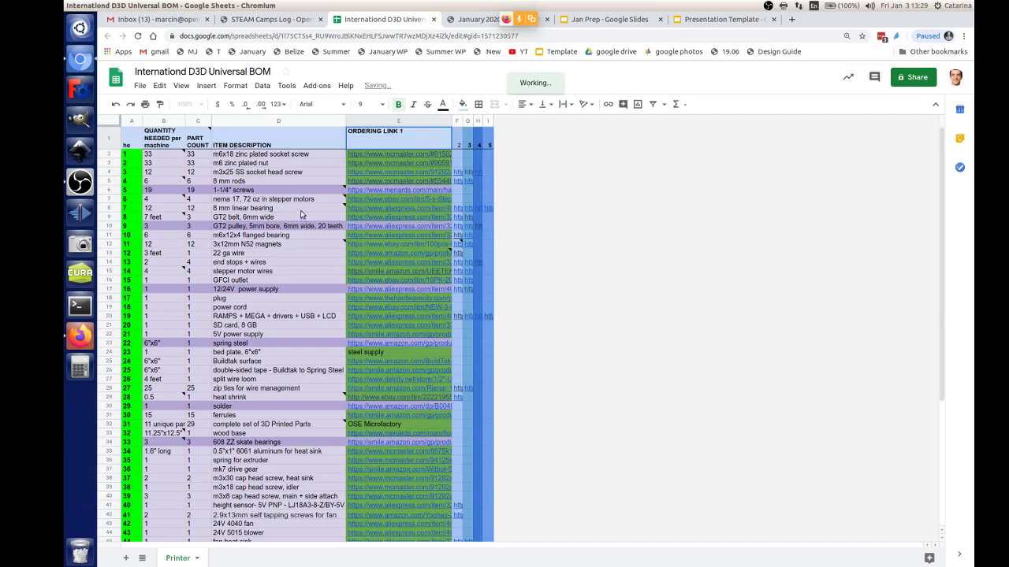
scroll(311, 252, down, 3)
scroll(311, 273, down, 3)
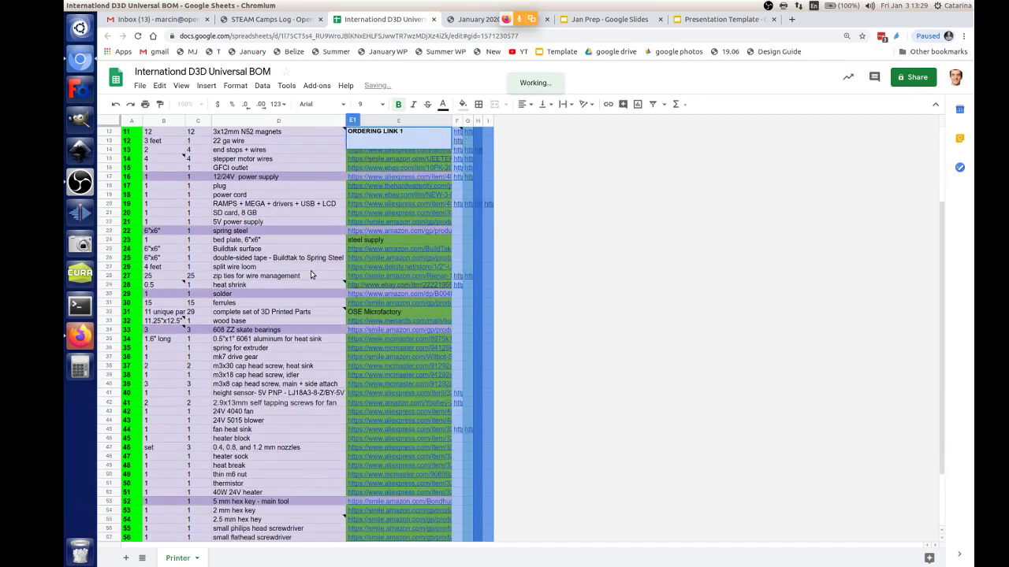
scroll(311, 272, up, 6)
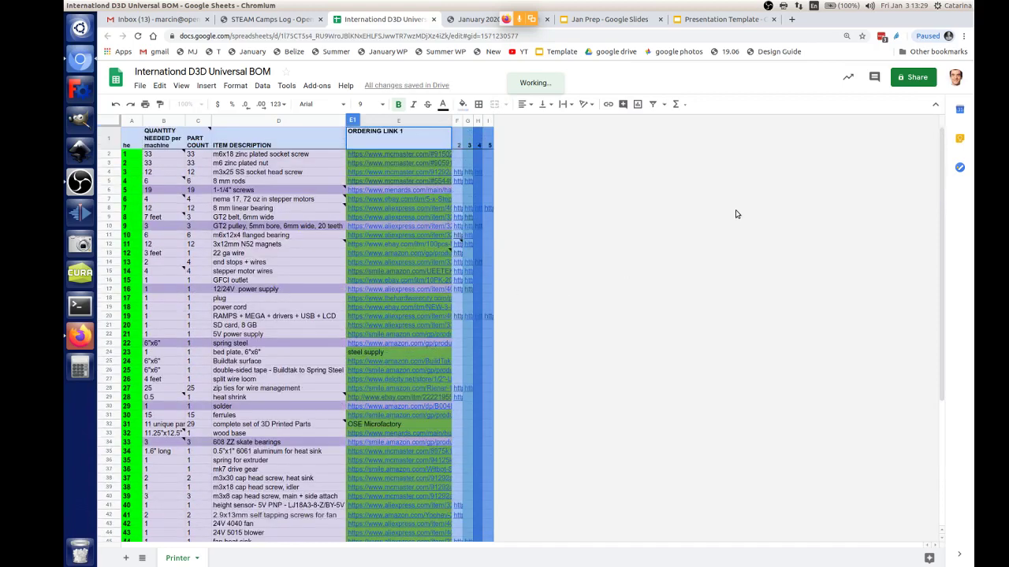
triple_click(407, 131)
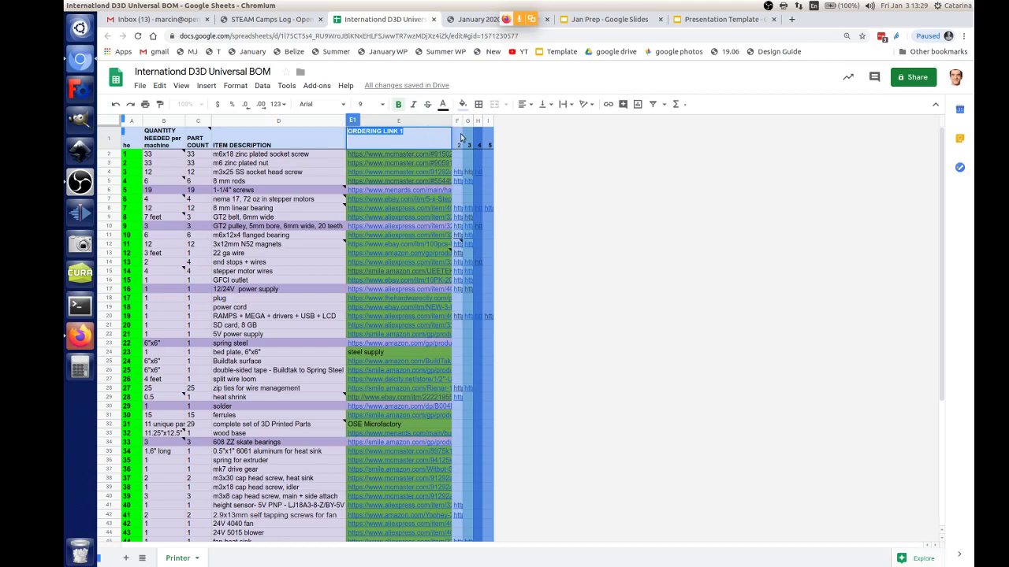
Step: Set the BOM copy's link access to 'On - Public on the web' with Can edit permission
click(913, 76)
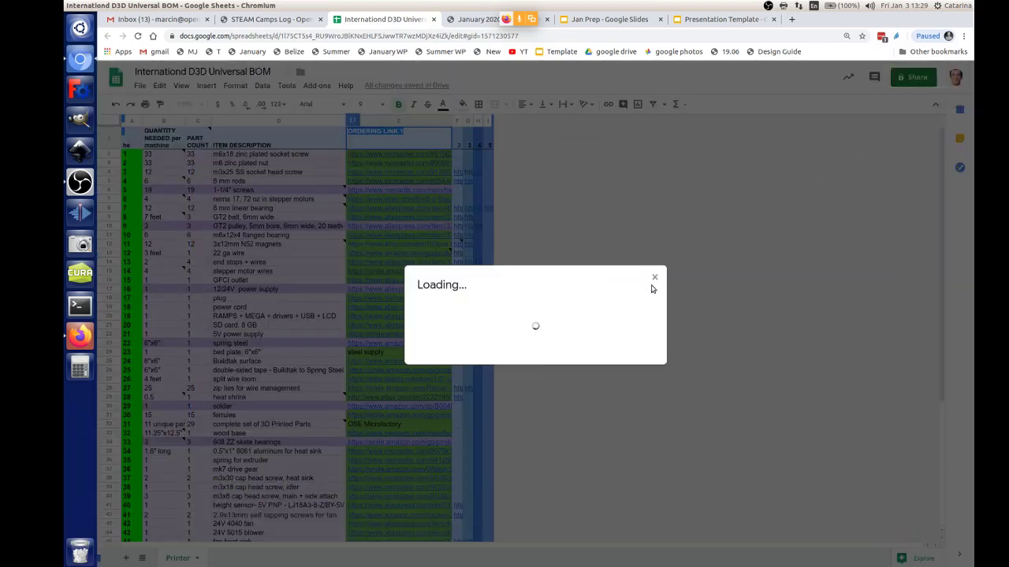
click(650, 359)
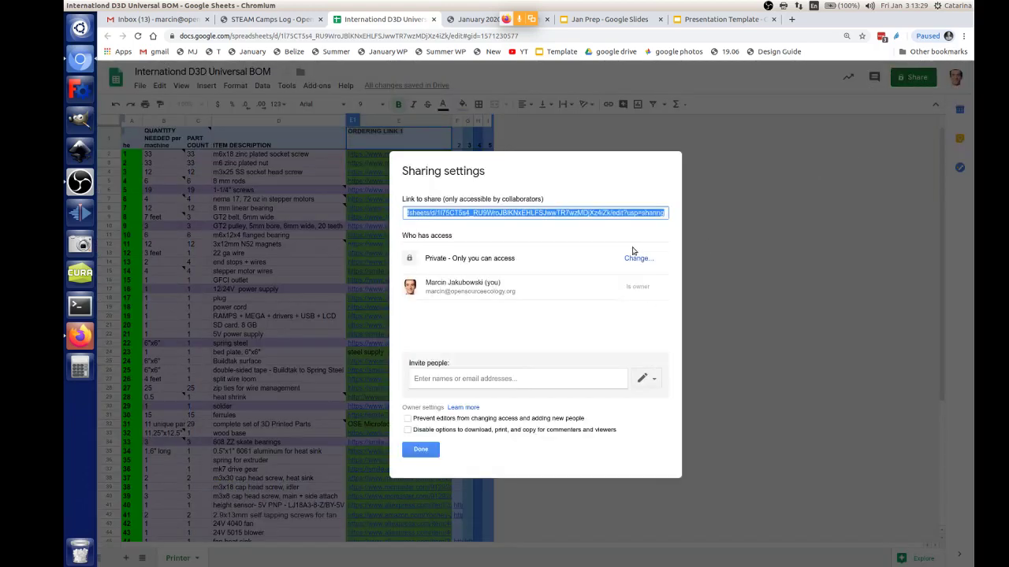
click(638, 258)
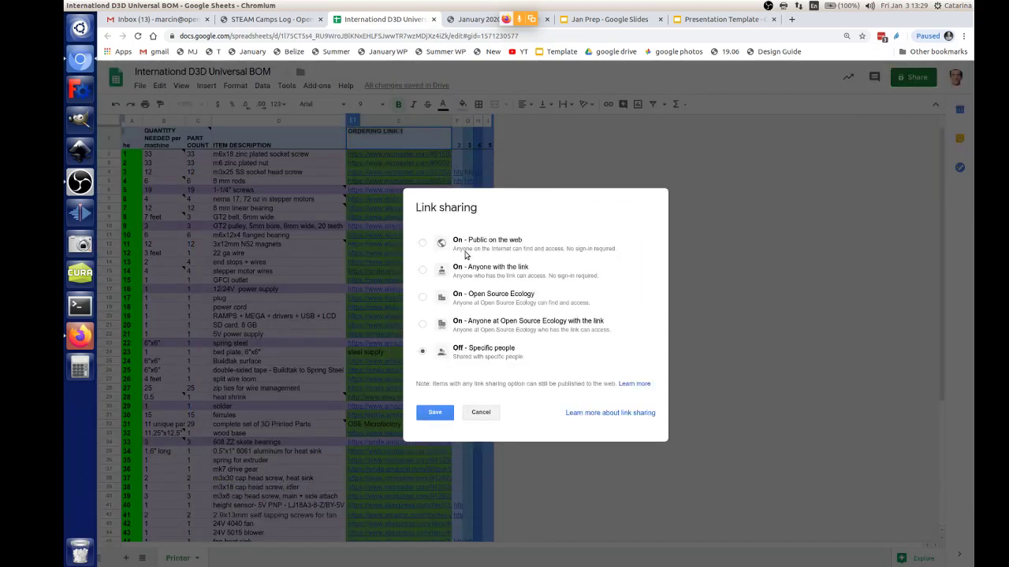
click(422, 242)
click(552, 386)
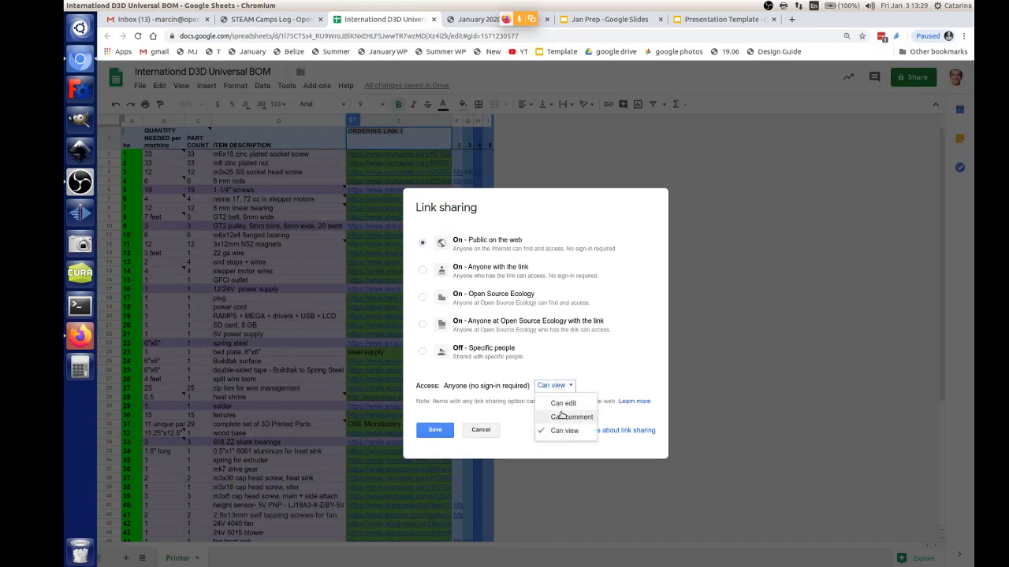
click(563, 401)
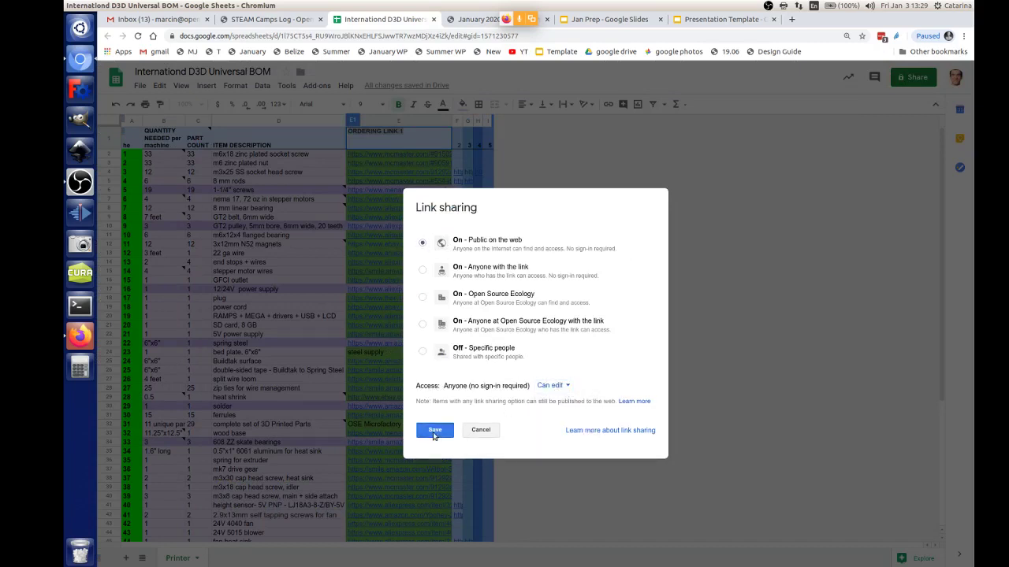
click(434, 430)
click(419, 450)
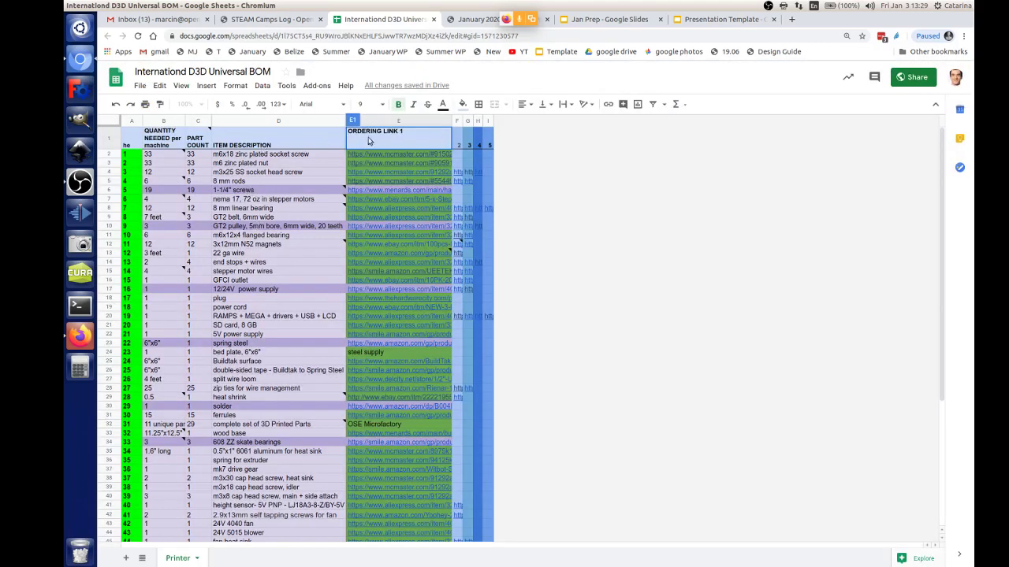
Step: Replace header E1 with 'trexas' and widen column F so its links show
double_click(347, 132)
key(shift+End)
text(rexa)
text(t)
drag(457, 120, 564, 121)
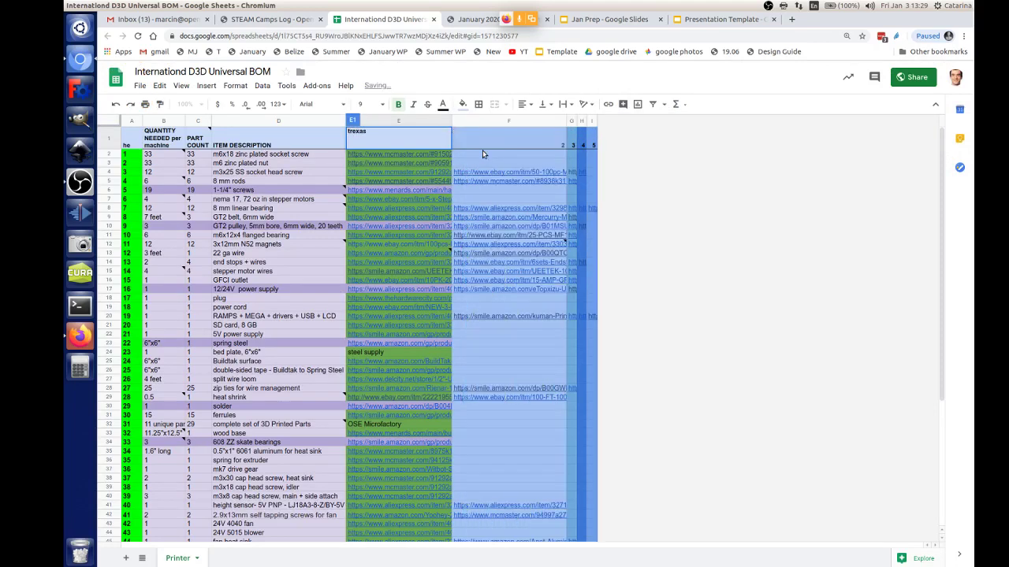
click(485, 144)
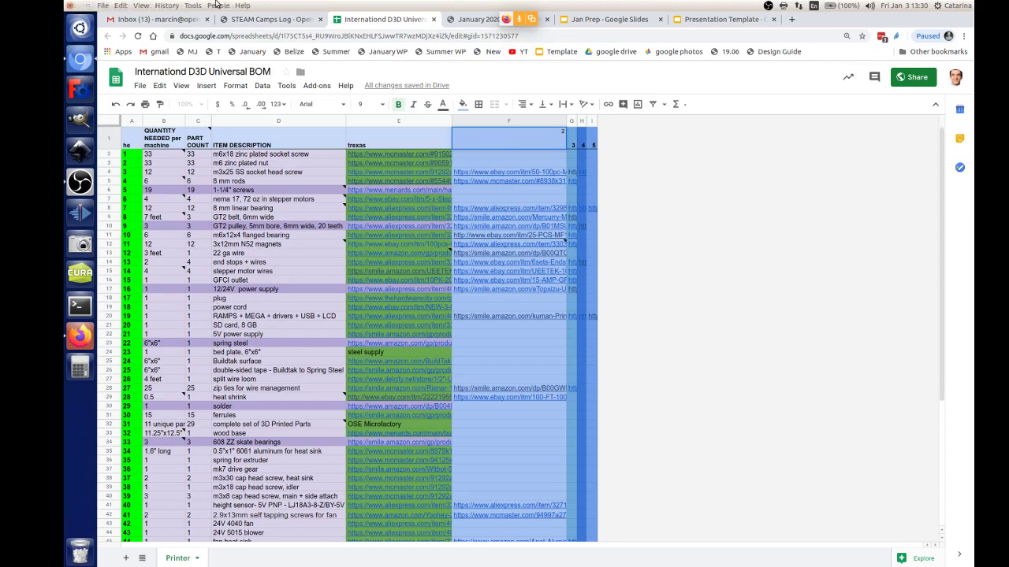
click(82, 339)
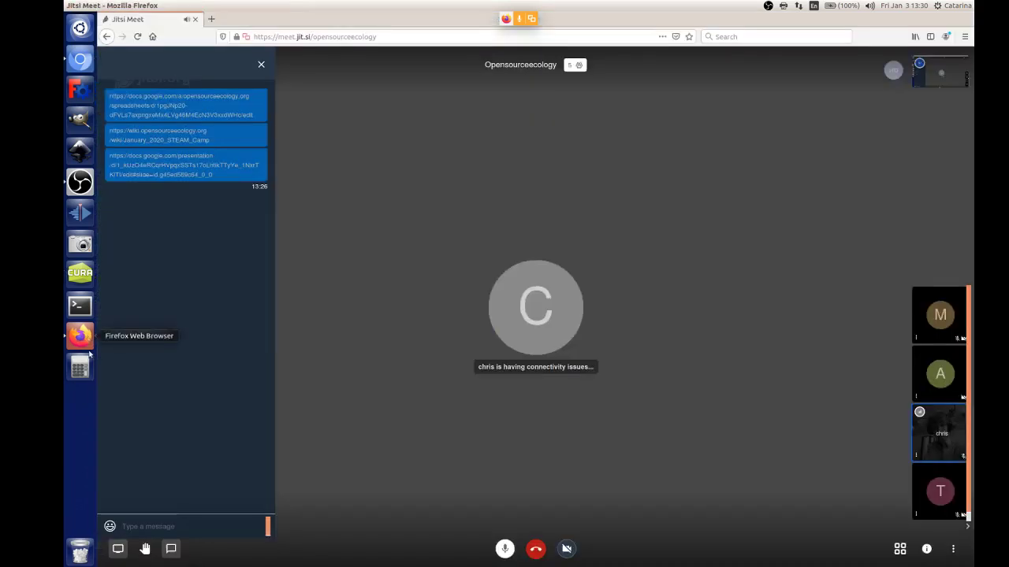
click(81, 61)
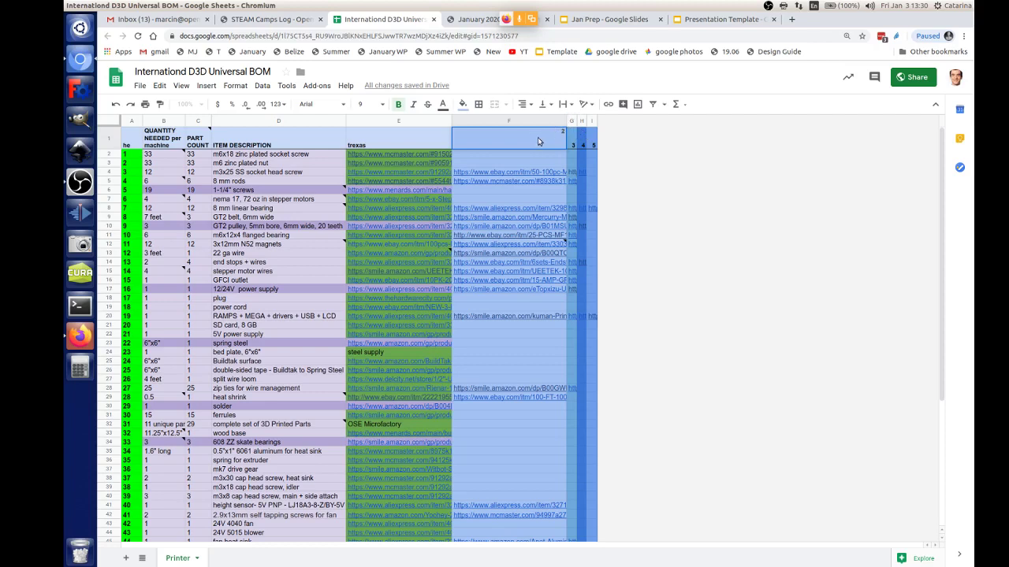
Step: Change the headers of columns F and G to Virginia and Belgium
drag(574, 122, 594, 122)
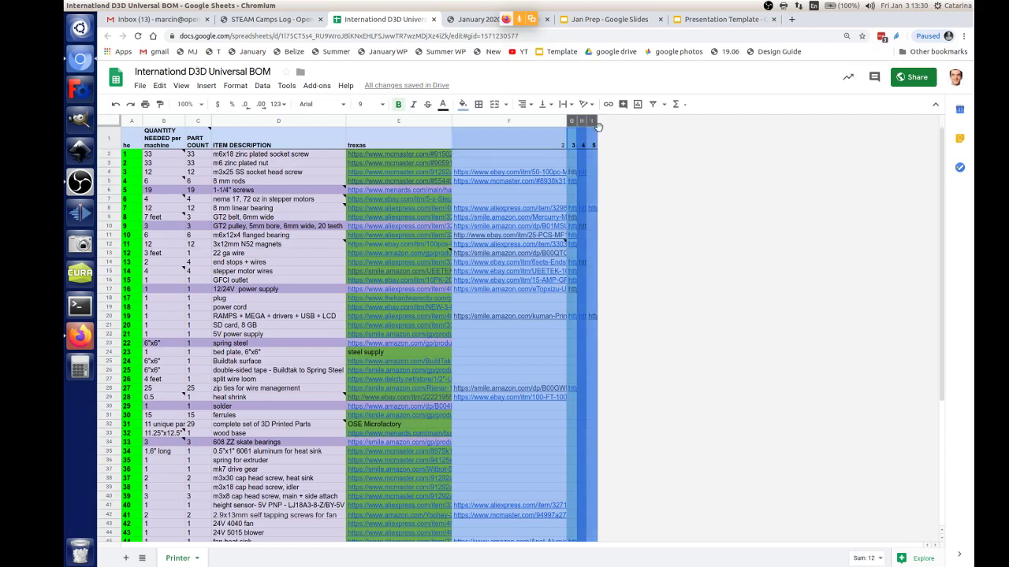
double_click(548, 148)
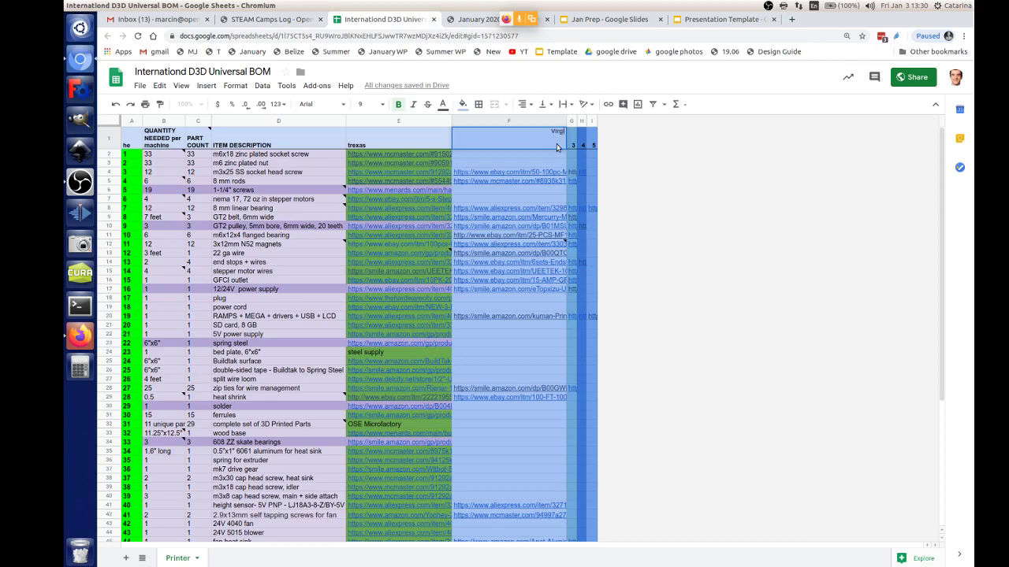
text(Virginia)
key(Return)
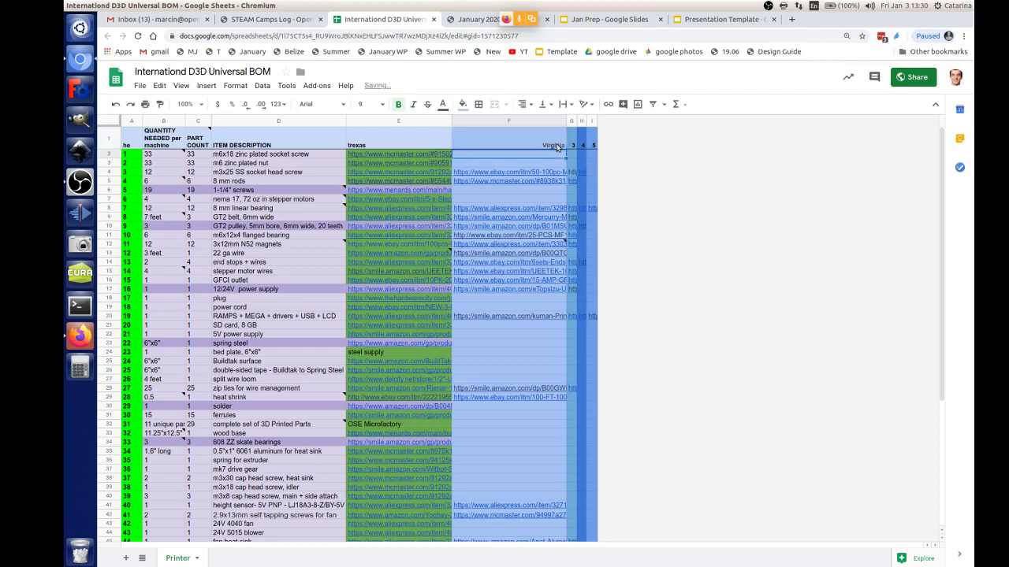
double_click(571, 147)
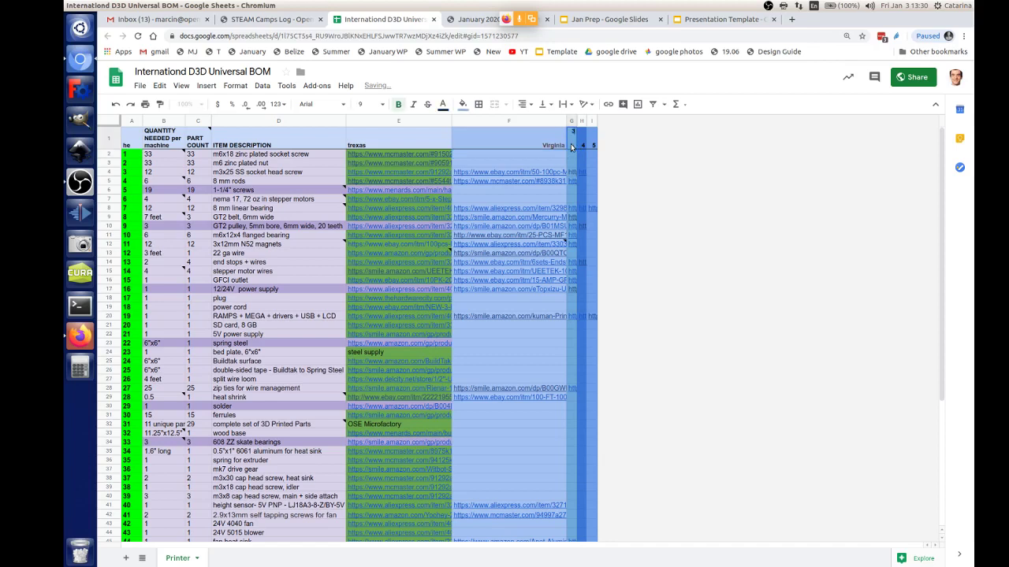
key(BackSpace)
text(Beldi)
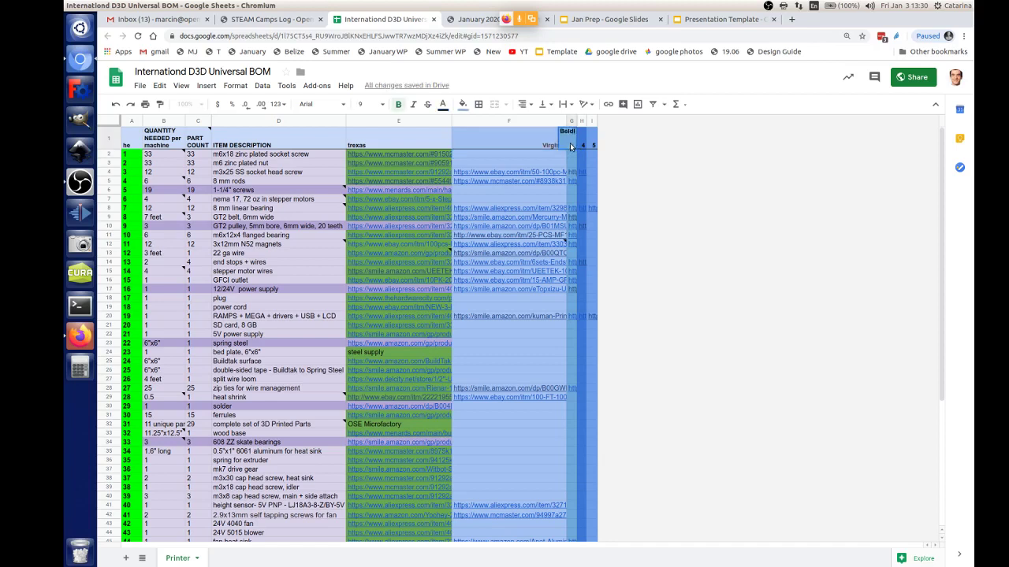
key(BackSpace)
key(BackSpace)
text(gium)
key(Return)
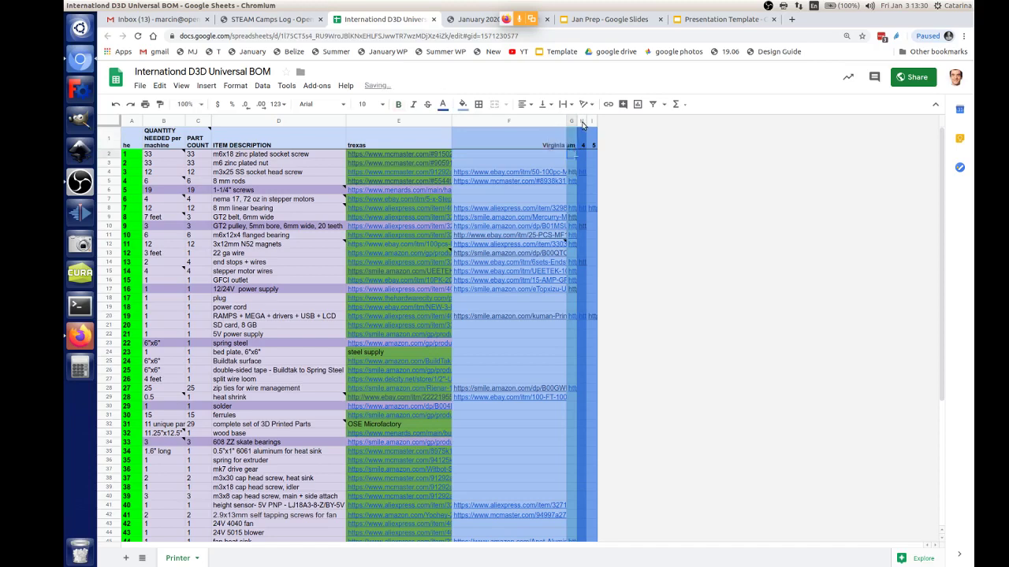
Step: Widen the Belgium column and clear the contents of columns H and I
drag(626, 122, 712, 138)
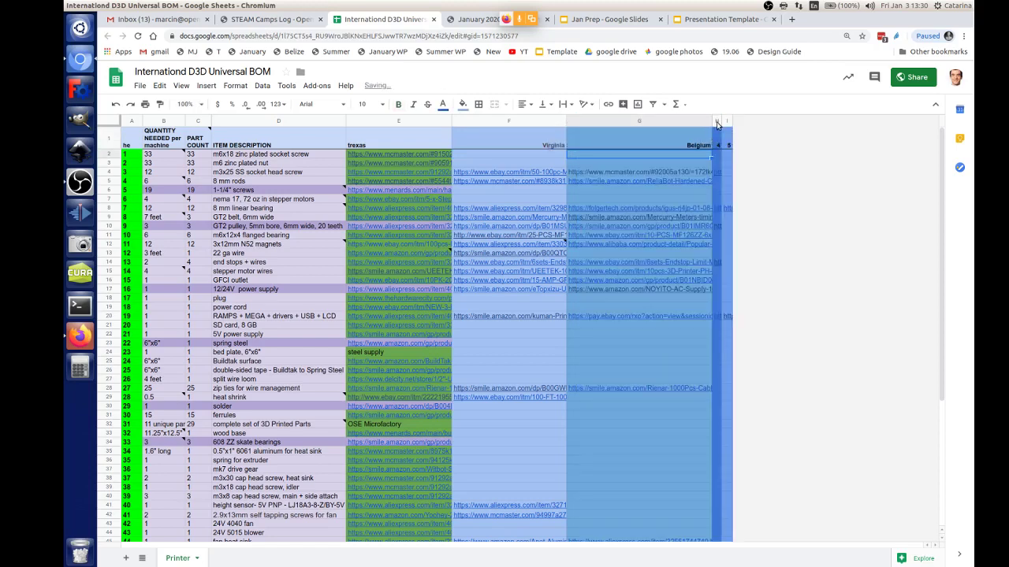
click(717, 122)
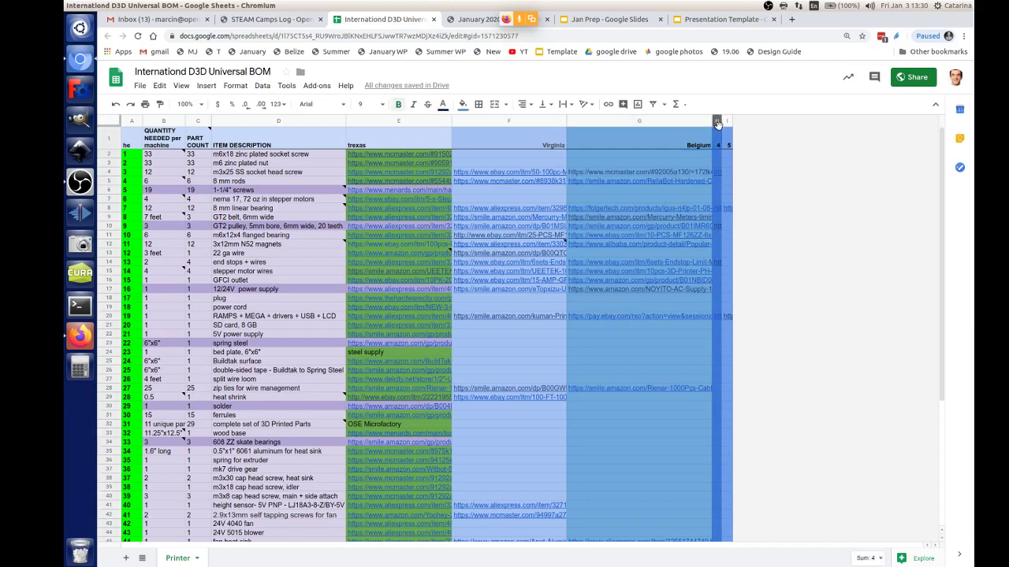
shift+click(728, 123)
key(Delete)
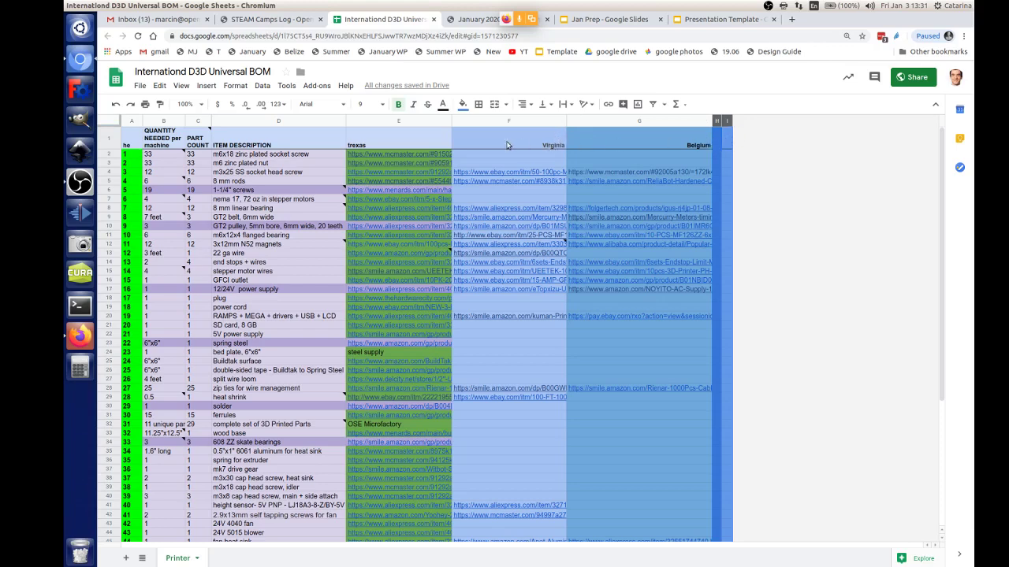
Step: Select the Virginia and Belgium columns and choose where new columns will go
shift+click(478, 121)
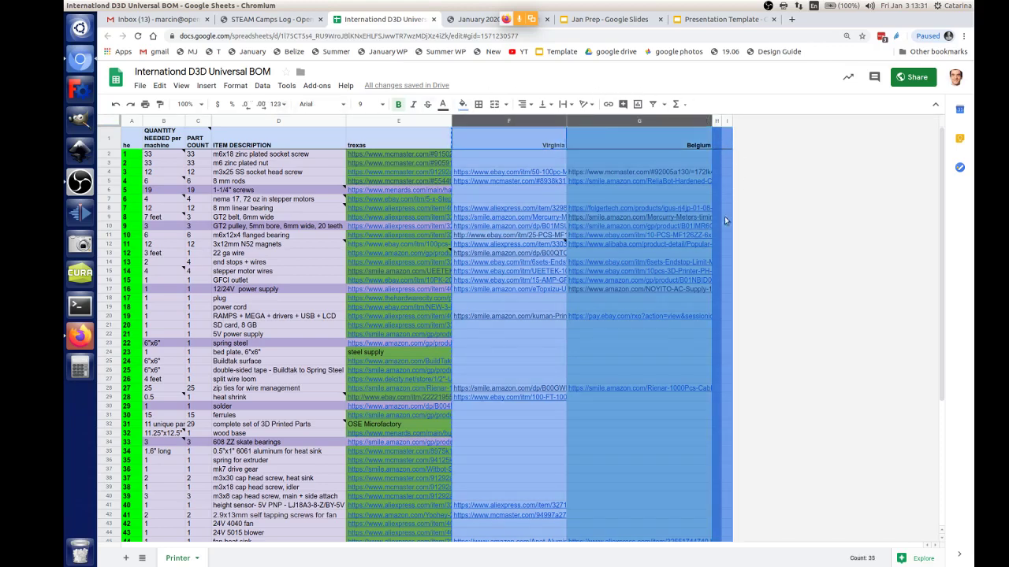
scroll(725, 227, down, 3)
scroll(725, 226, up, 2)
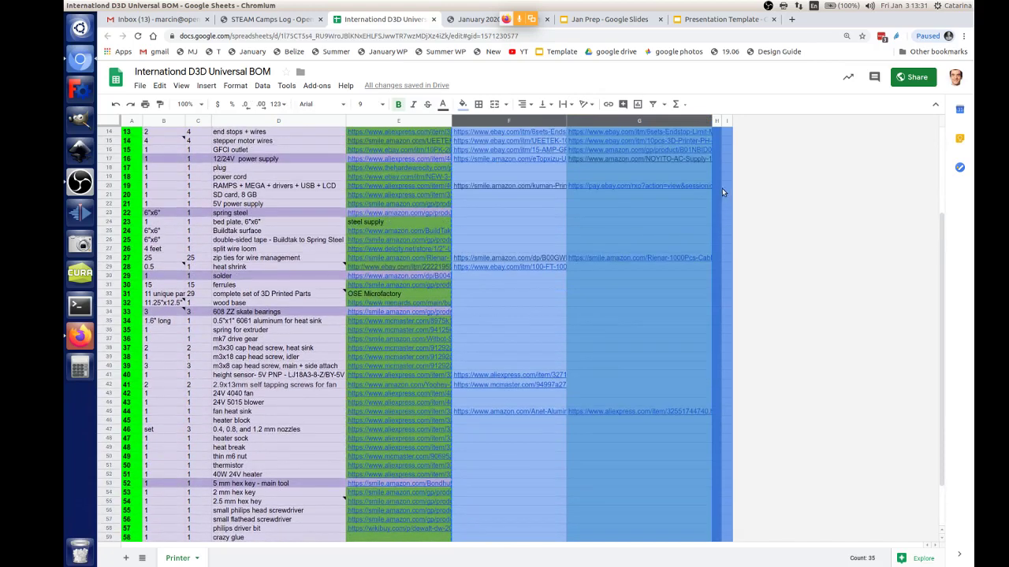
scroll(739, 161, up, 2)
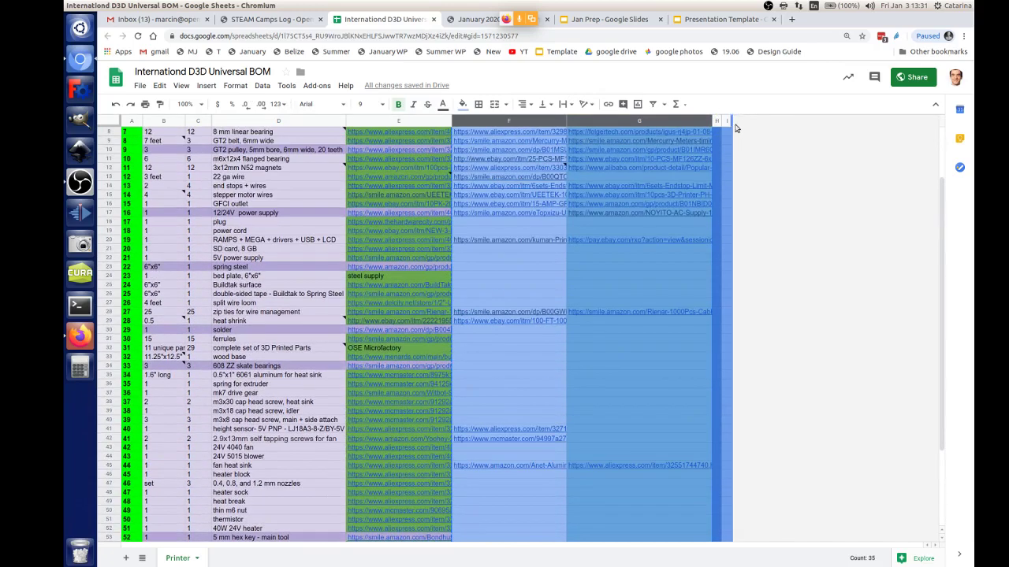
click(726, 158)
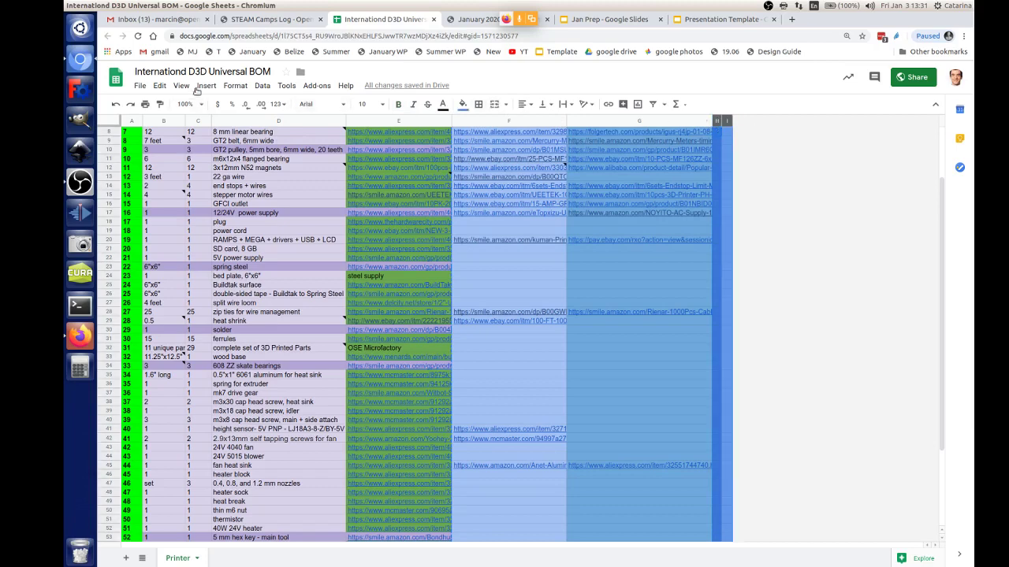
click(204, 87)
Step: Add two columns to the right and paste the Virginia and Belgium links starting at J1
click(223, 122)
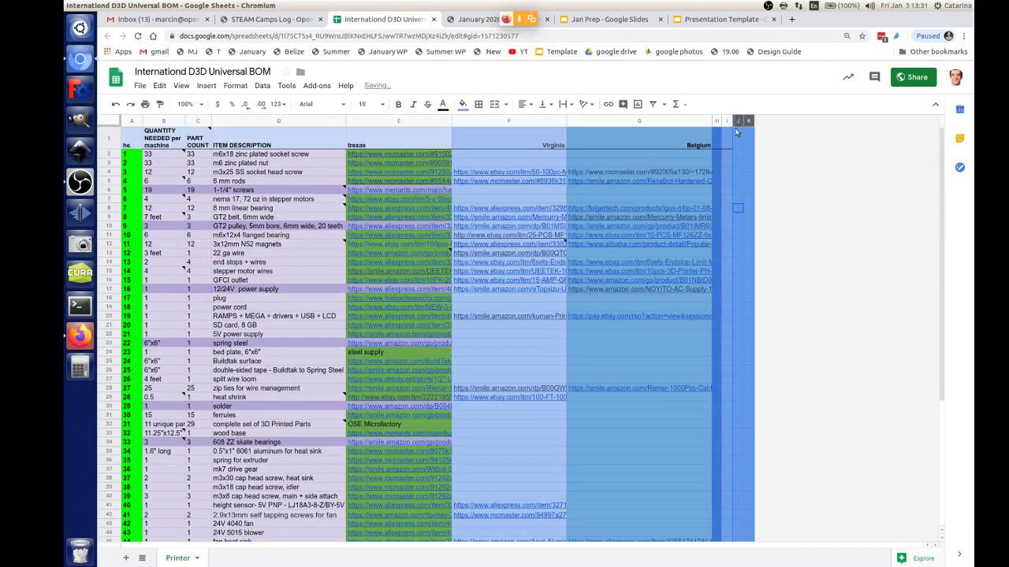
click(737, 145)
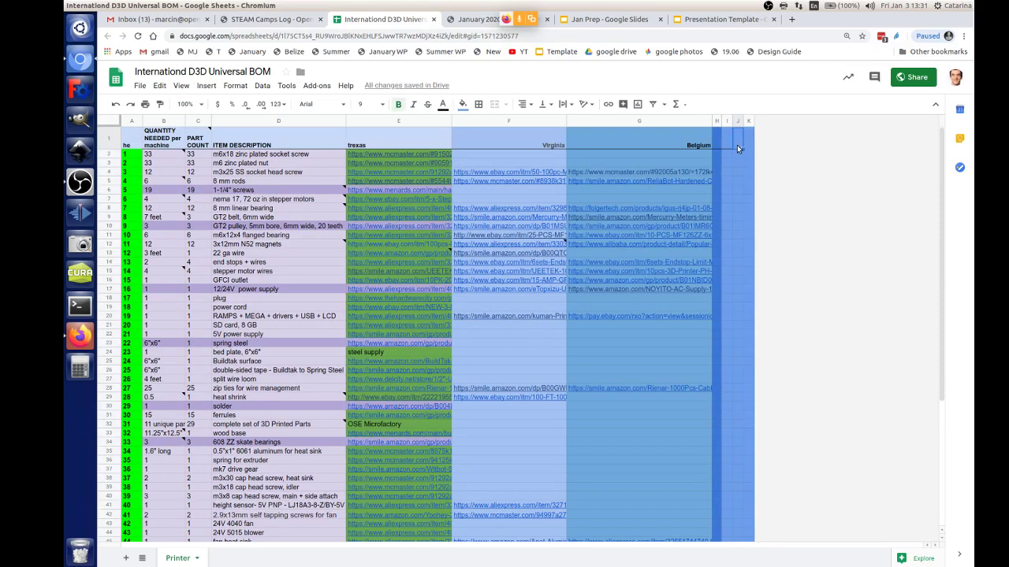
key(ctrl+v)
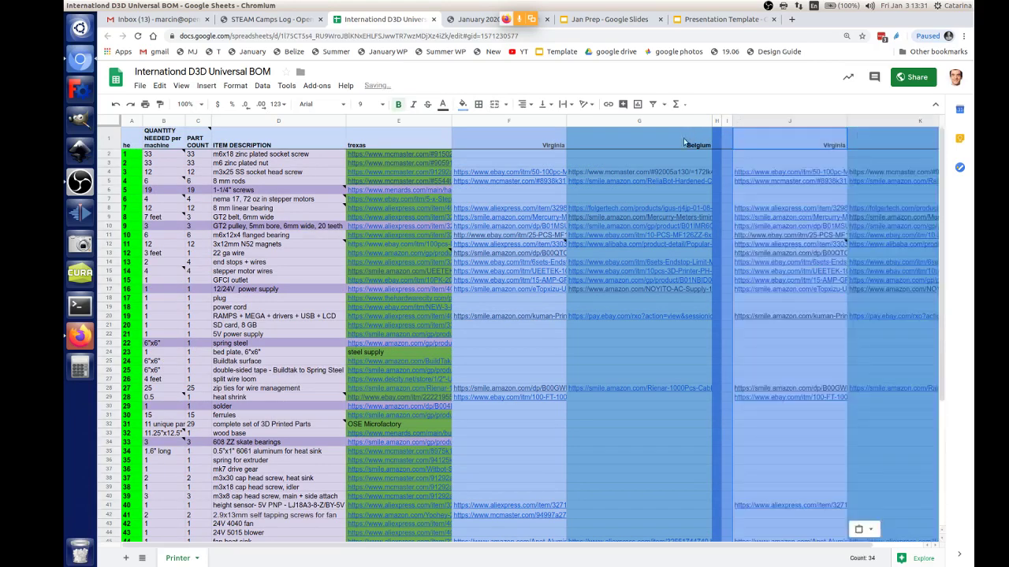
Step: Clear the old links from F2:G down to the bottom, then select the ITEM DESCRIPTION column
click(506, 156)
drag(594, 155, 640, 487)
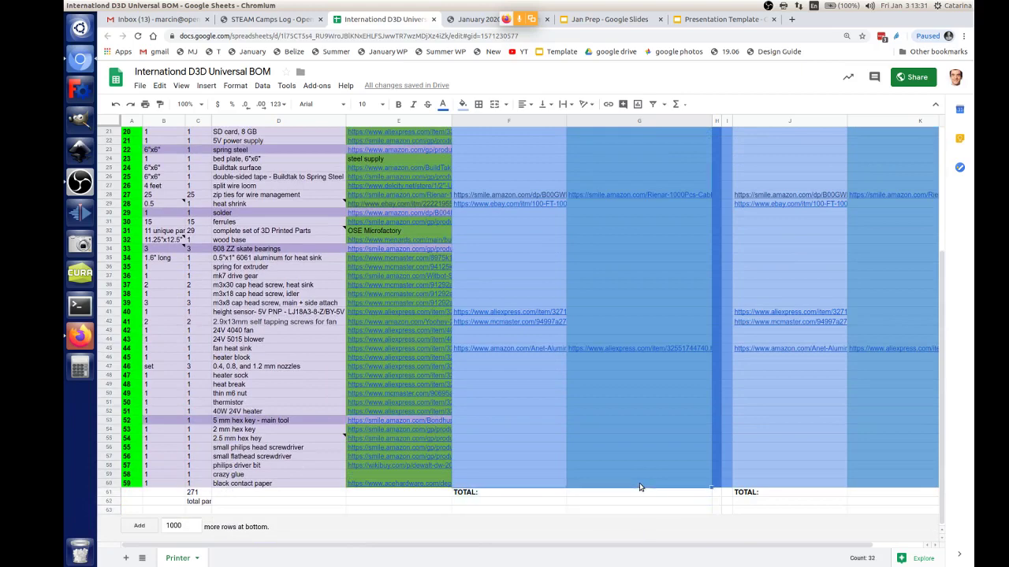
key(Delete)
scroll(541, 431, up, 6)
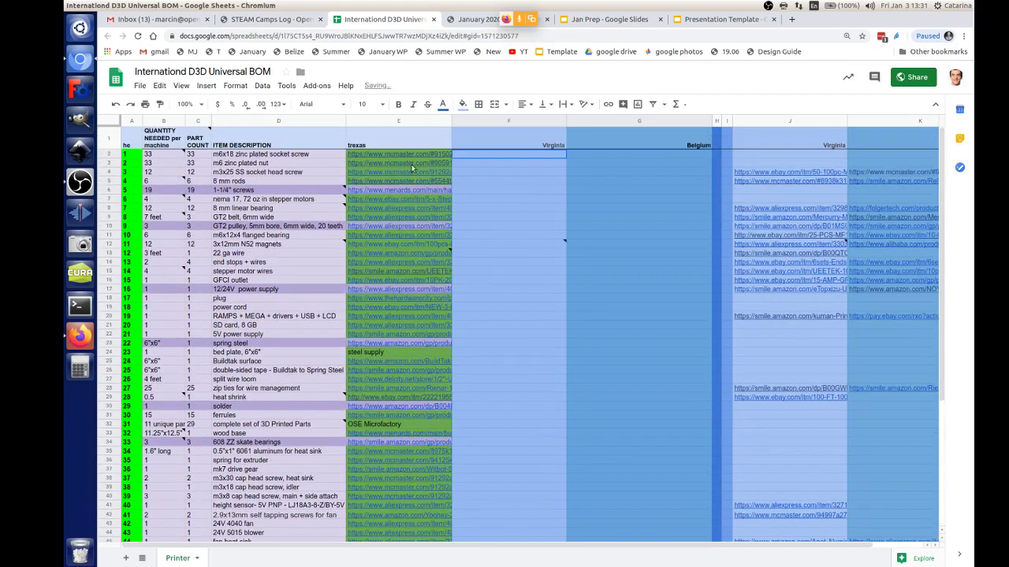
click(269, 155)
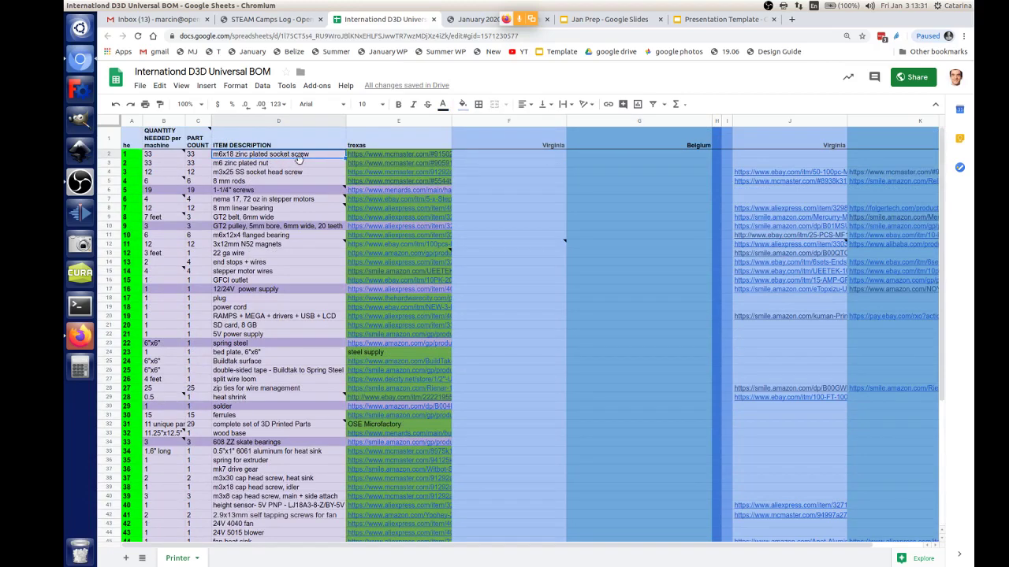
mouse_move(415, 158)
click(311, 124)
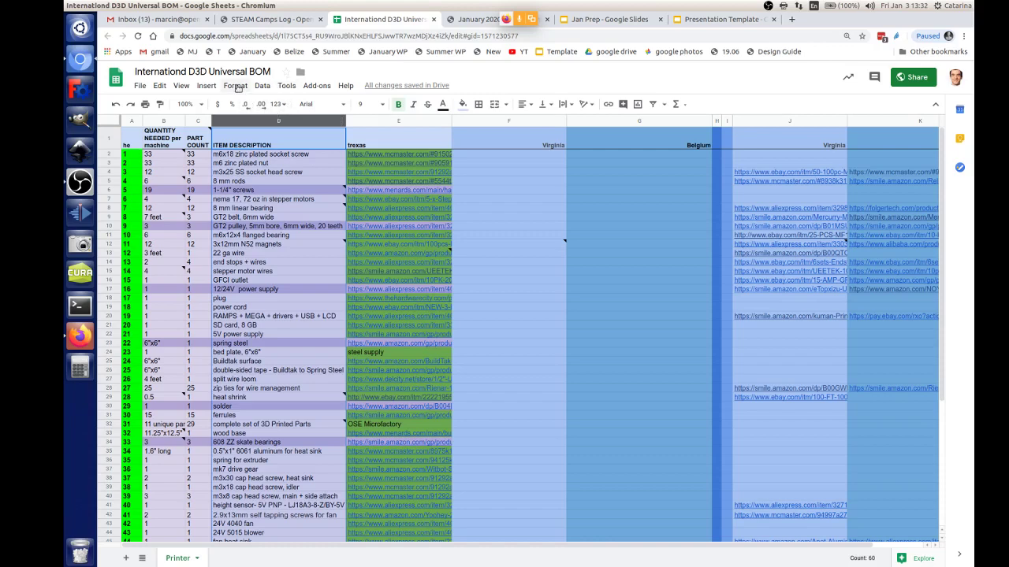
Step: Add a PROCUREMENT column after ITEM DESCRIPTION, with a drop-ship code in its header
click(207, 86)
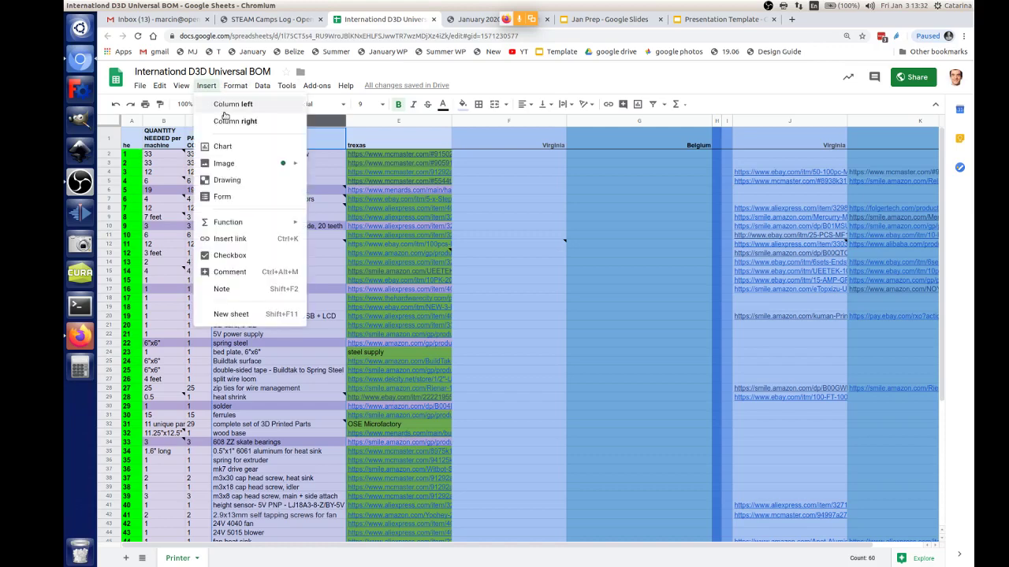
key(Return)
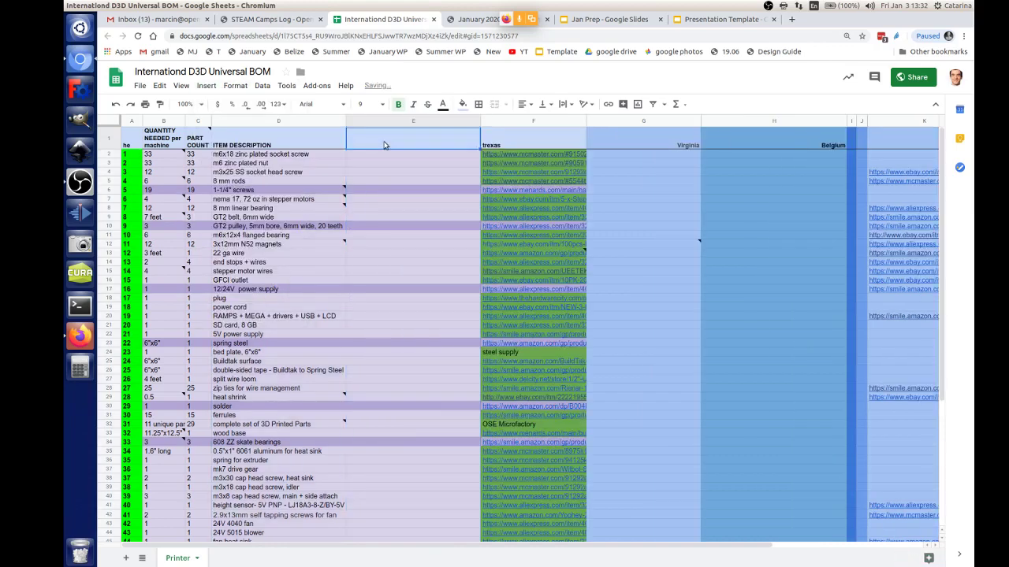
text(P)
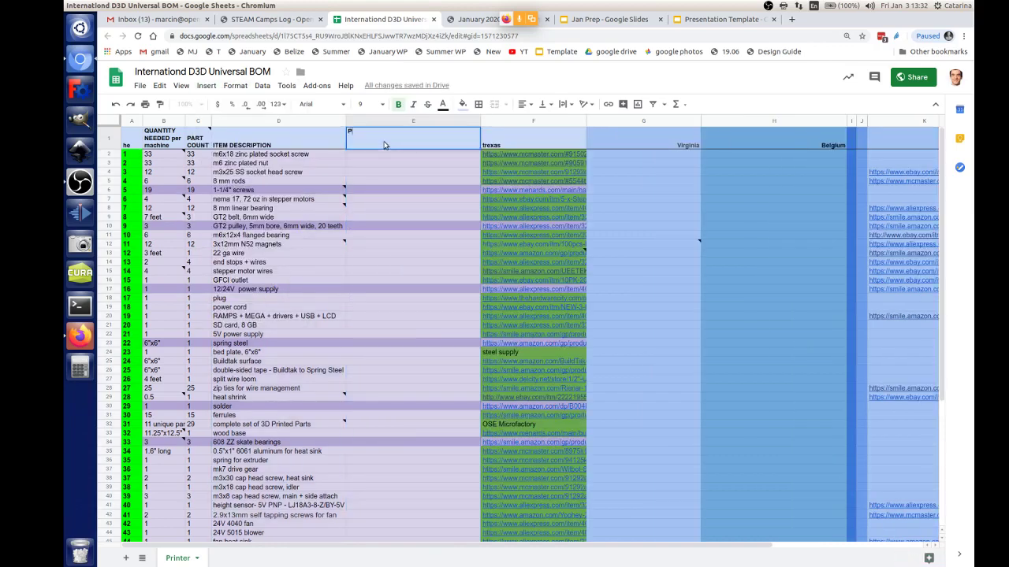
text(ROCUREMENT)
key(Return)
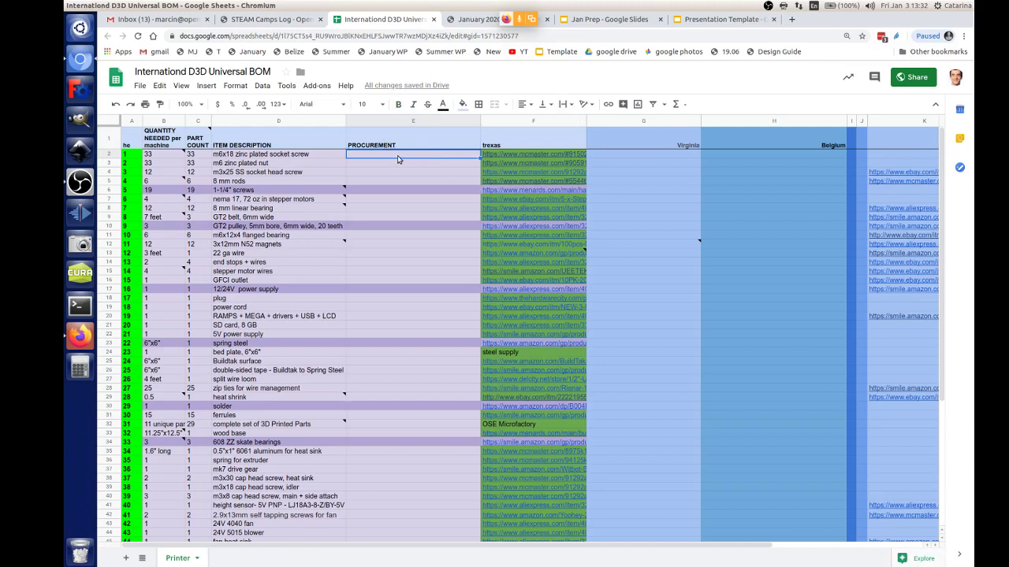
text(DRO)
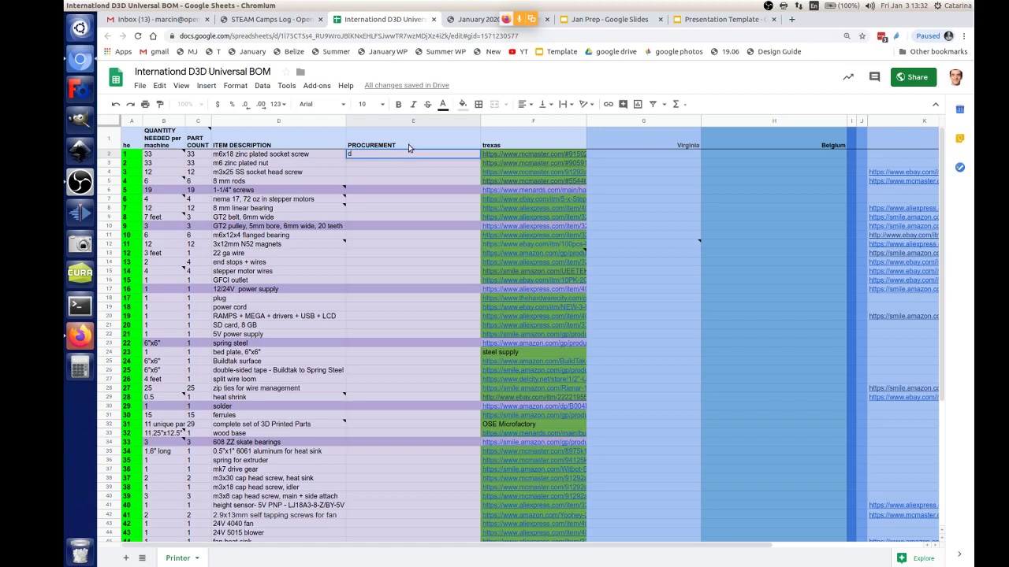
double_click(407, 143)
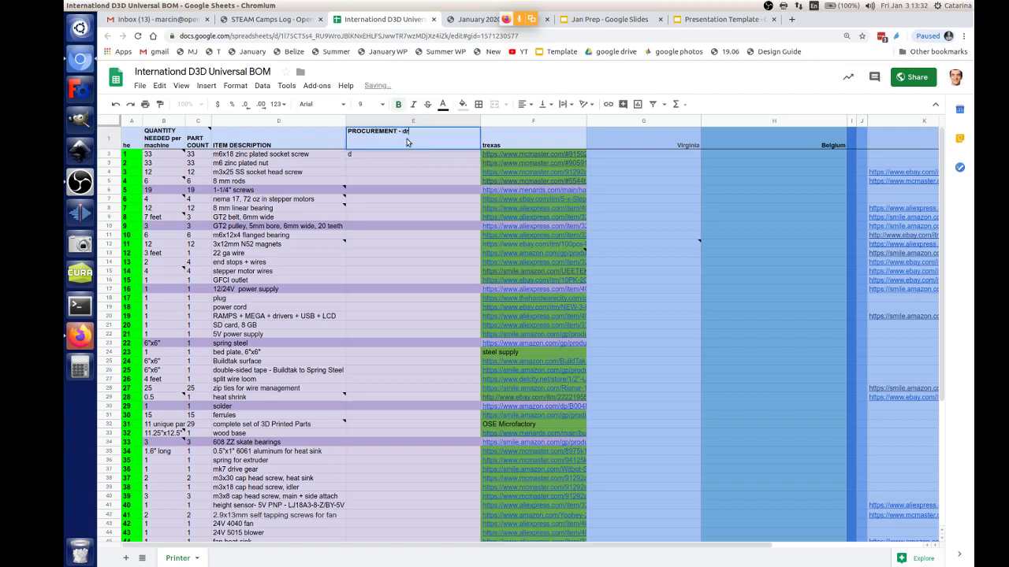
text(- drop ship)
click(401, 131)
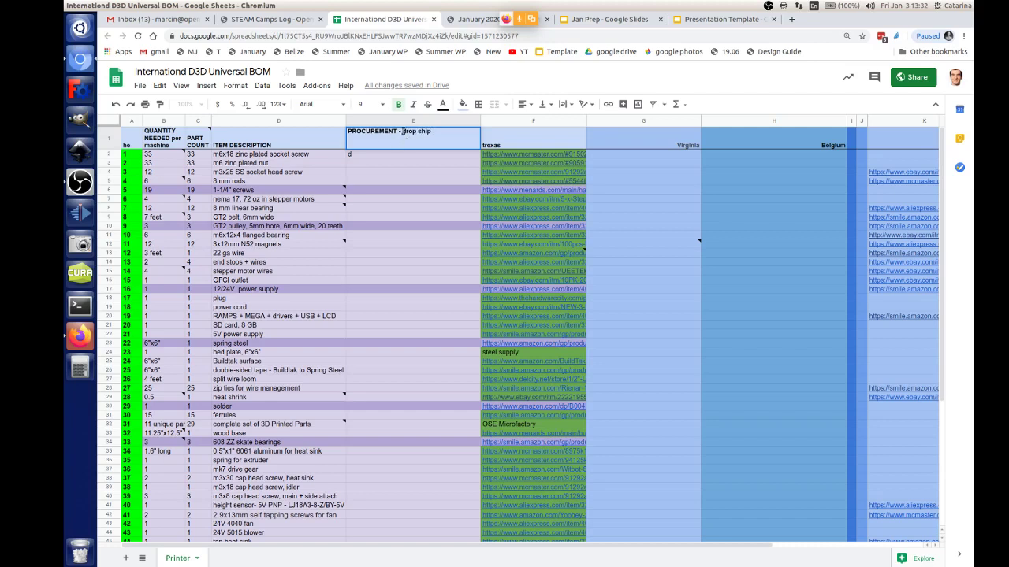
text(()
text( =)
key(Return)
Step: Extend the PROCUREMENT header with the '2 = local buy' and '3= make' options
text(local buy)
key(Return)
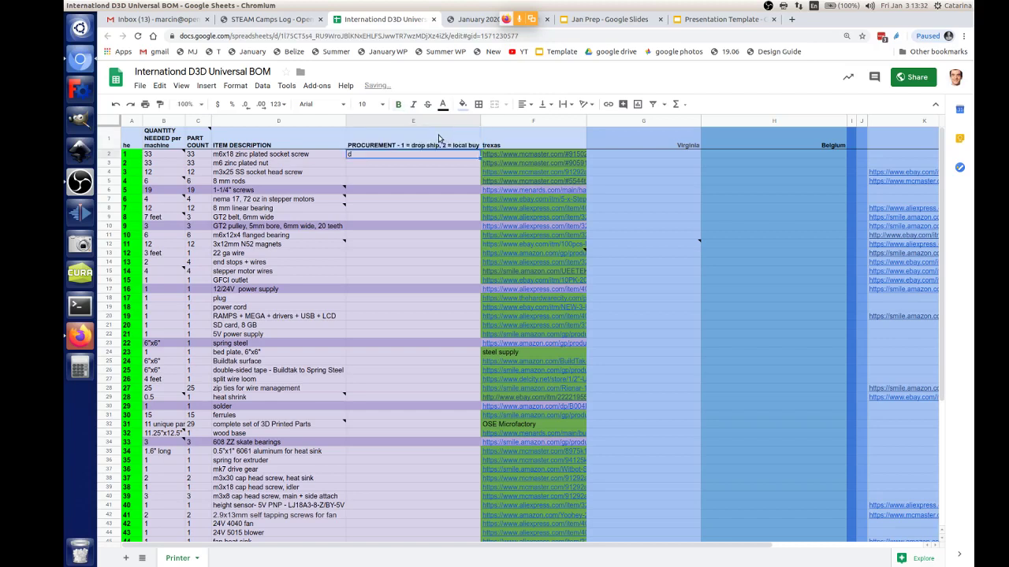
click(439, 139)
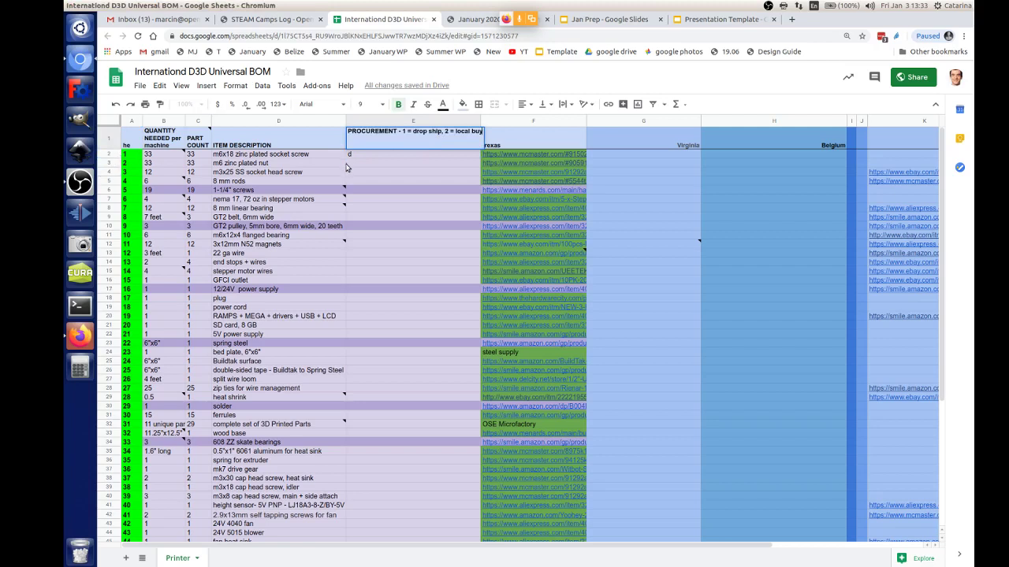
click(387, 154)
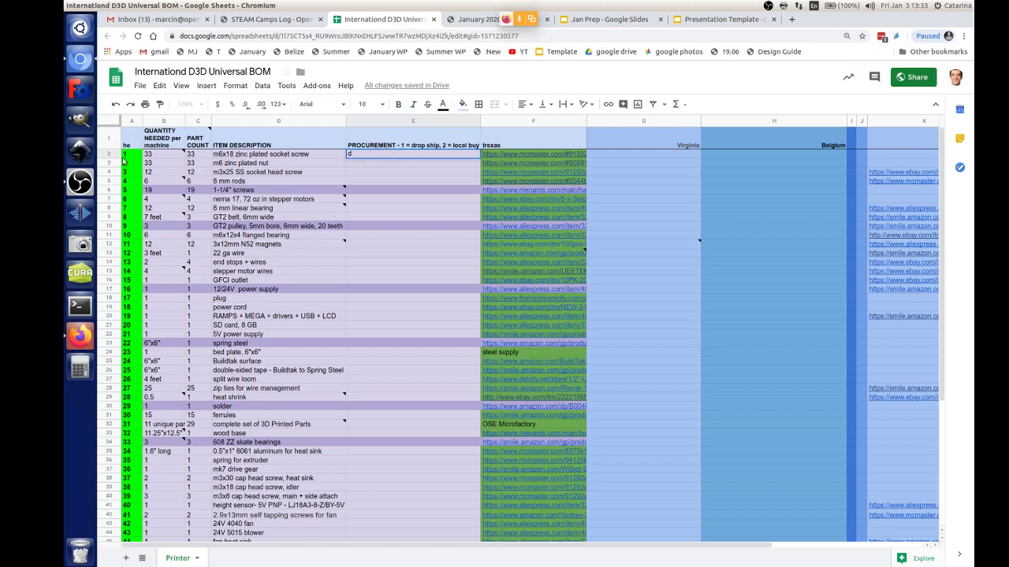
click(418, 142)
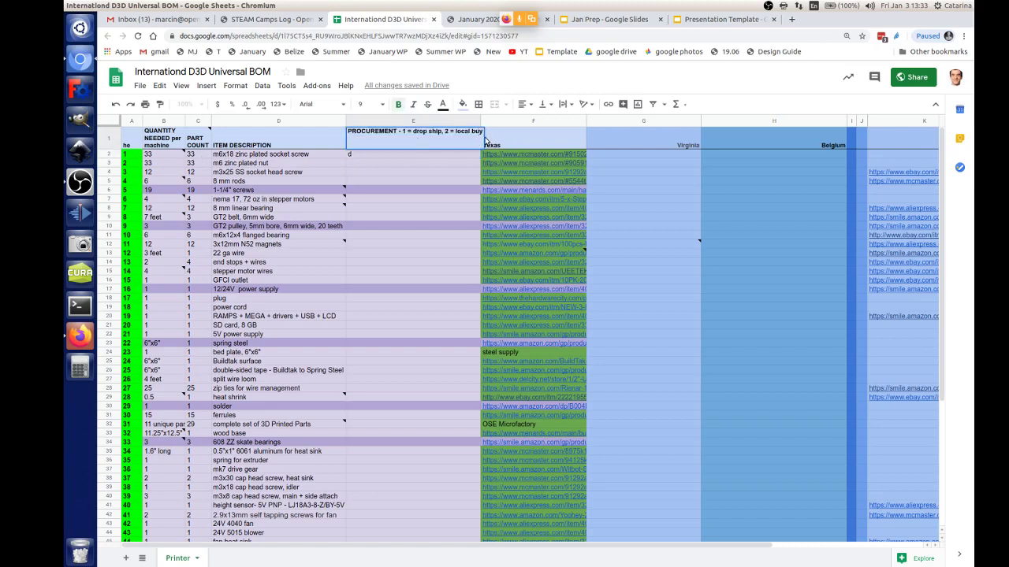
text(3= make)
key(Return)
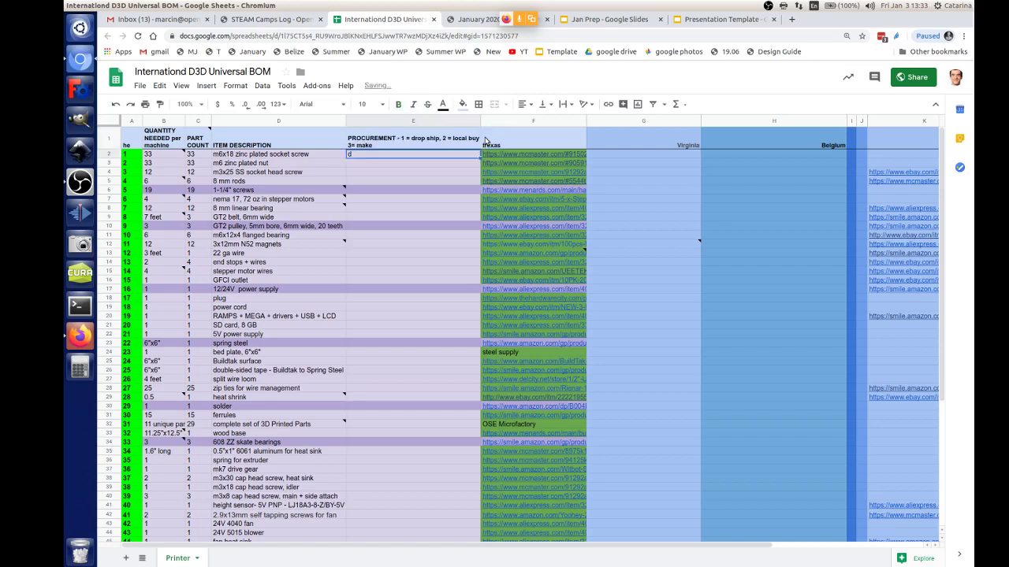
click(438, 154)
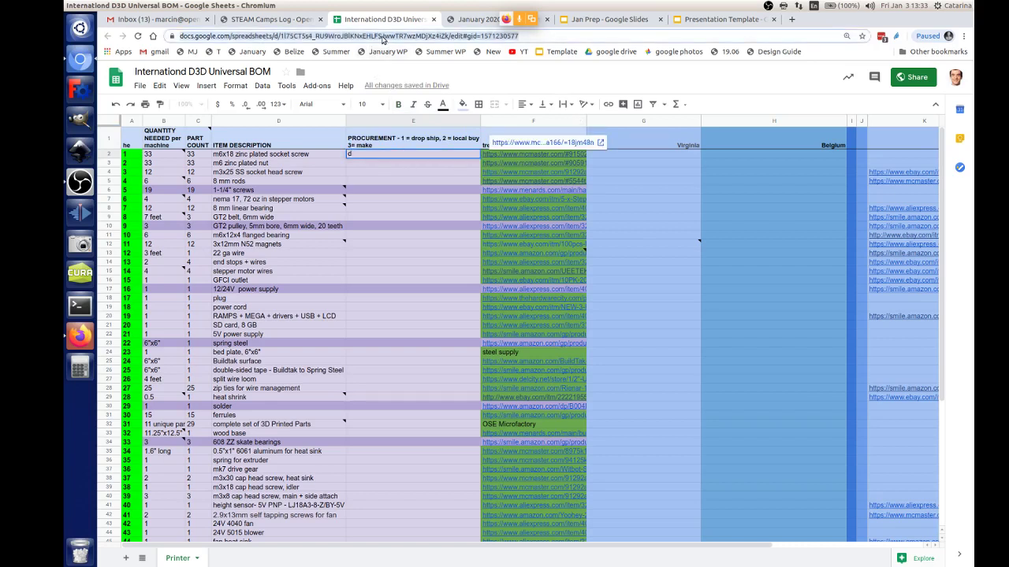
Step: Send the BOM spreadsheet link in the Jitsi meeting chat, then go back to the BOM tab
click(170, 25)
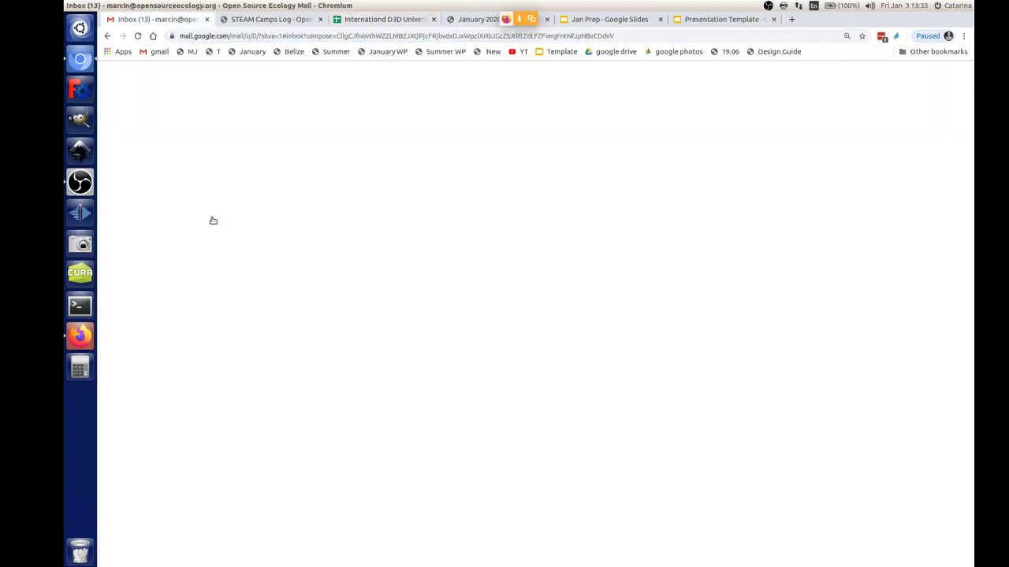
click(79, 336)
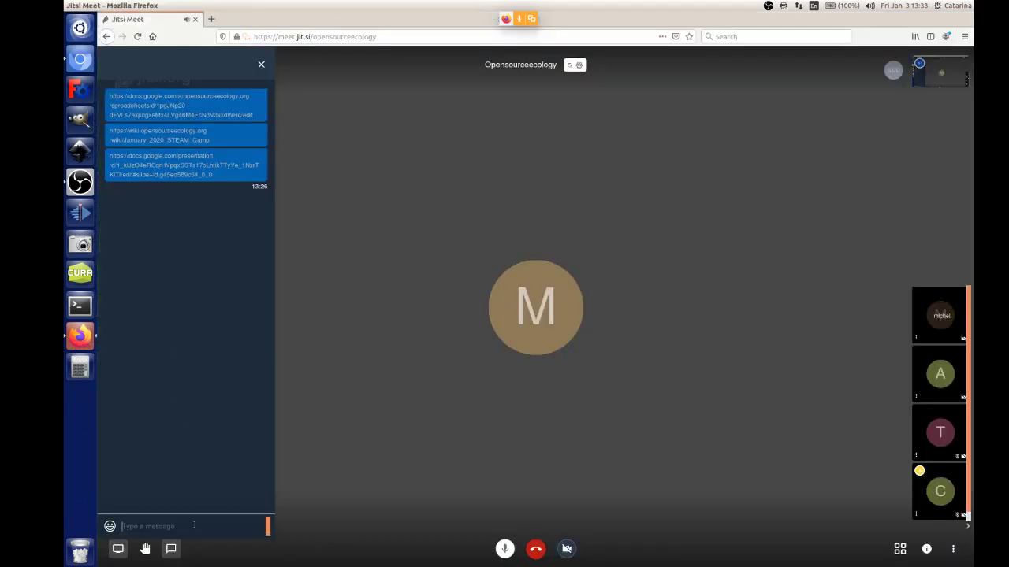
key(ctrl+v)
key(Return)
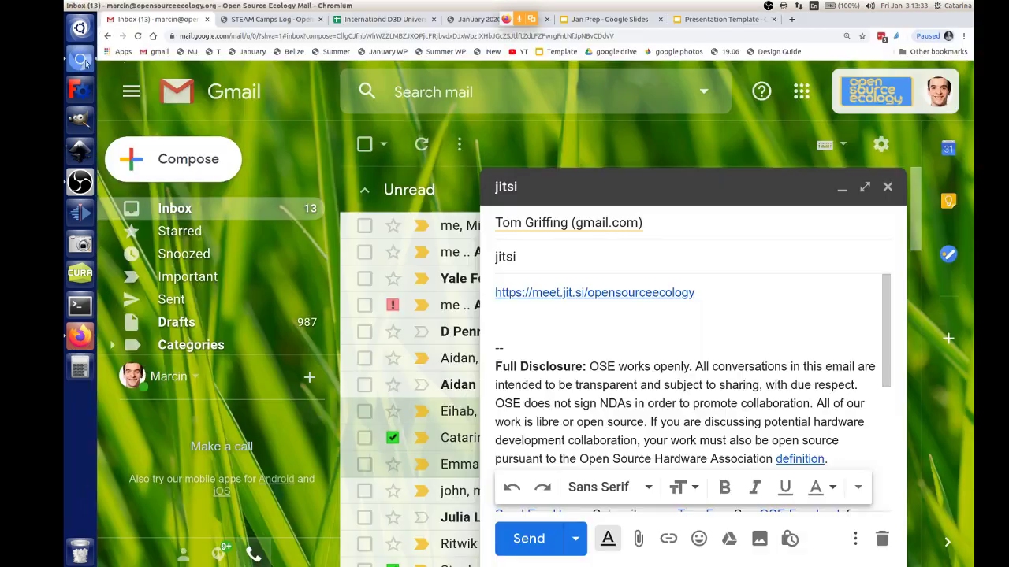
click(79, 61)
click(378, 19)
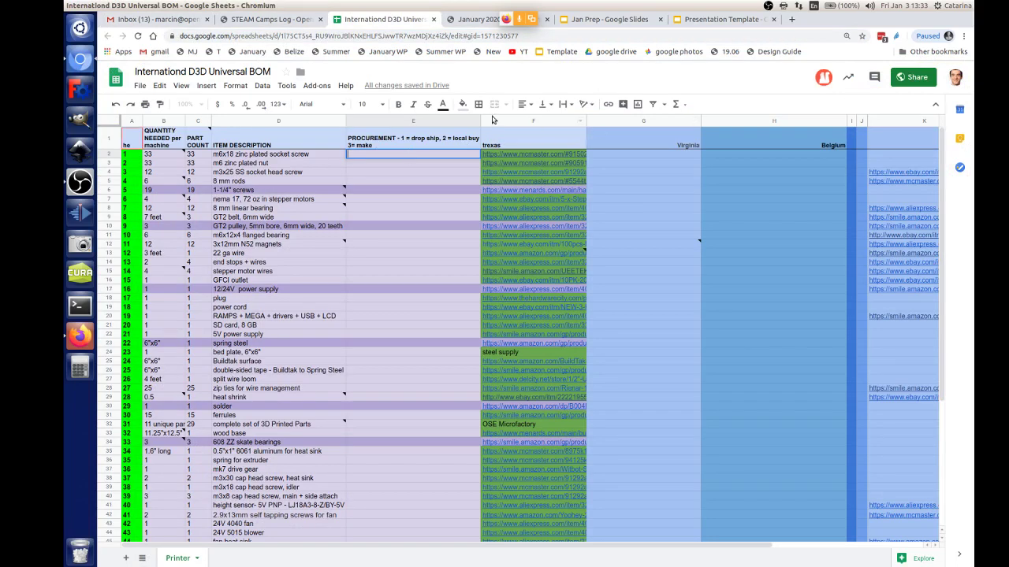
Step: Narrow the procurement column E and insert two empty columns to its right
drag(466, 120, 411, 121)
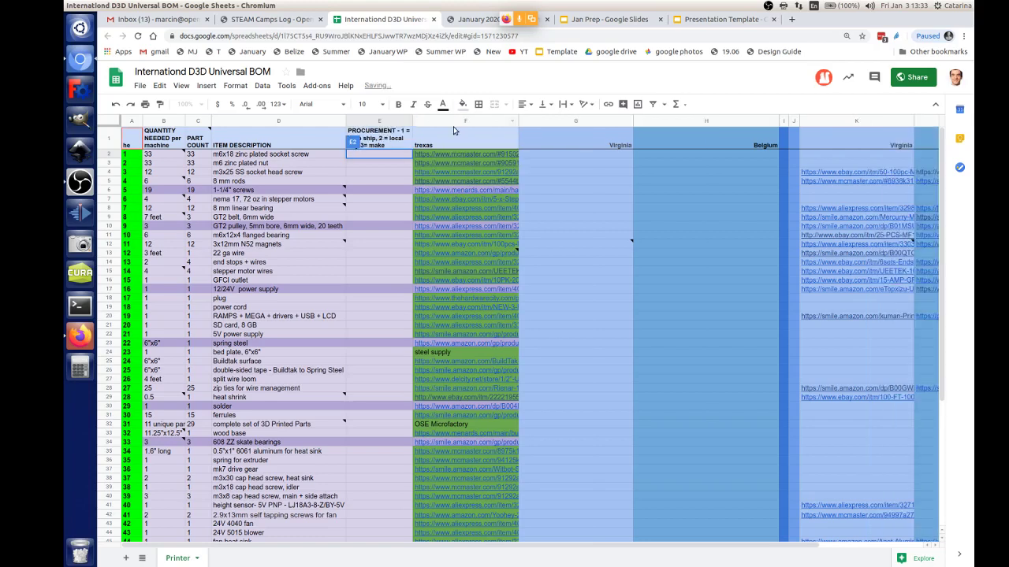
click(386, 122)
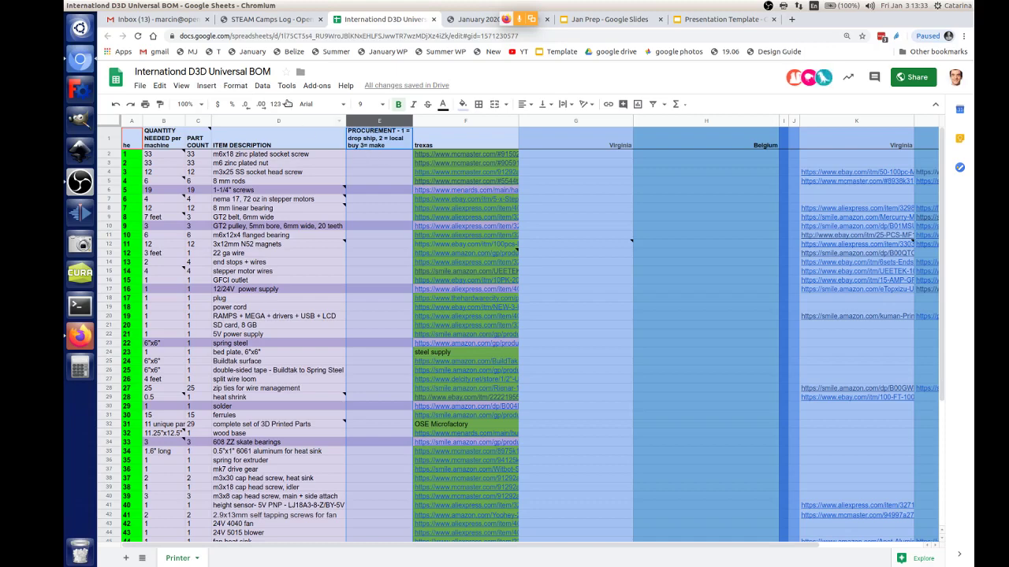
click(208, 86)
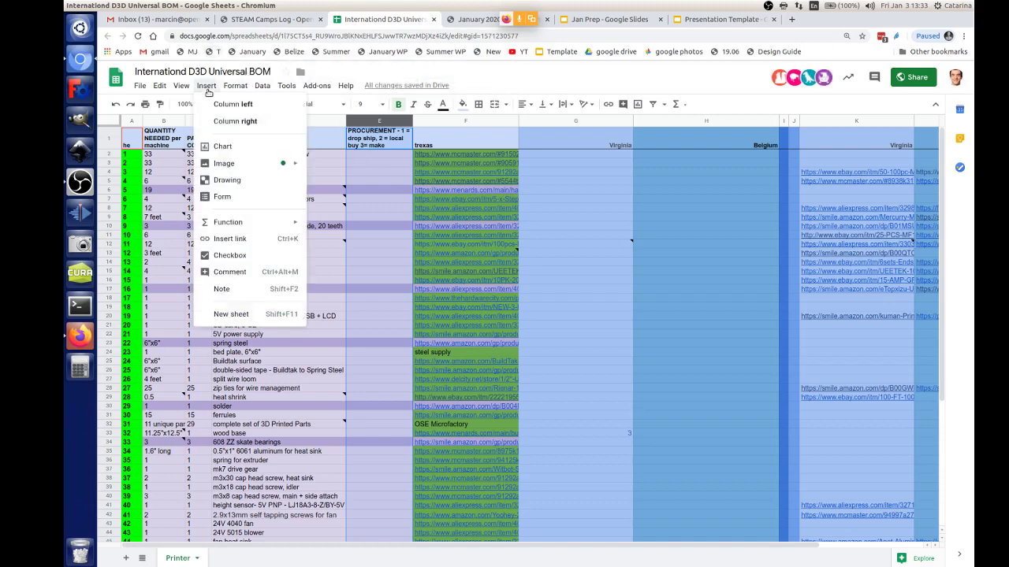
click(233, 121)
click(210, 88)
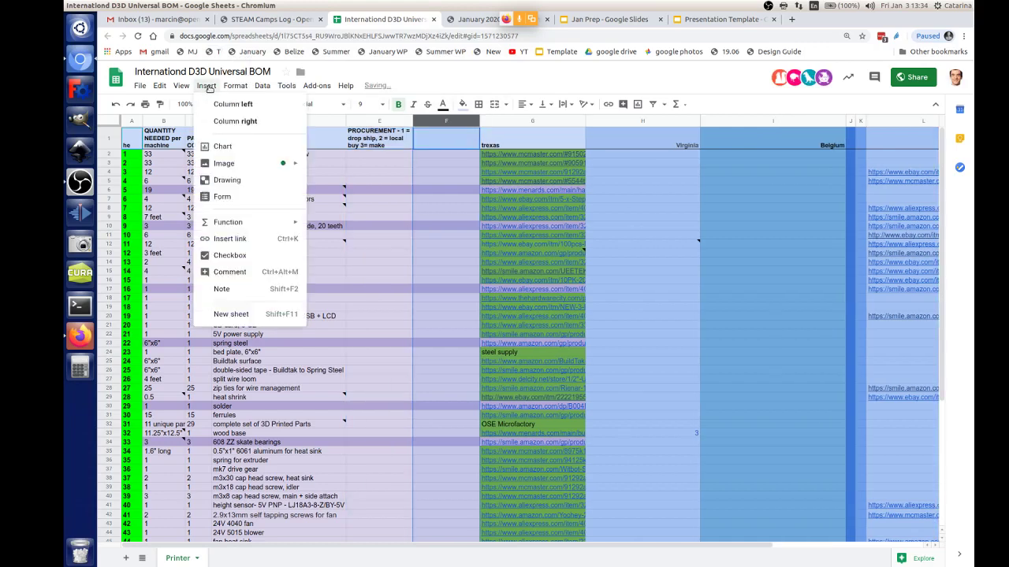
click(220, 122)
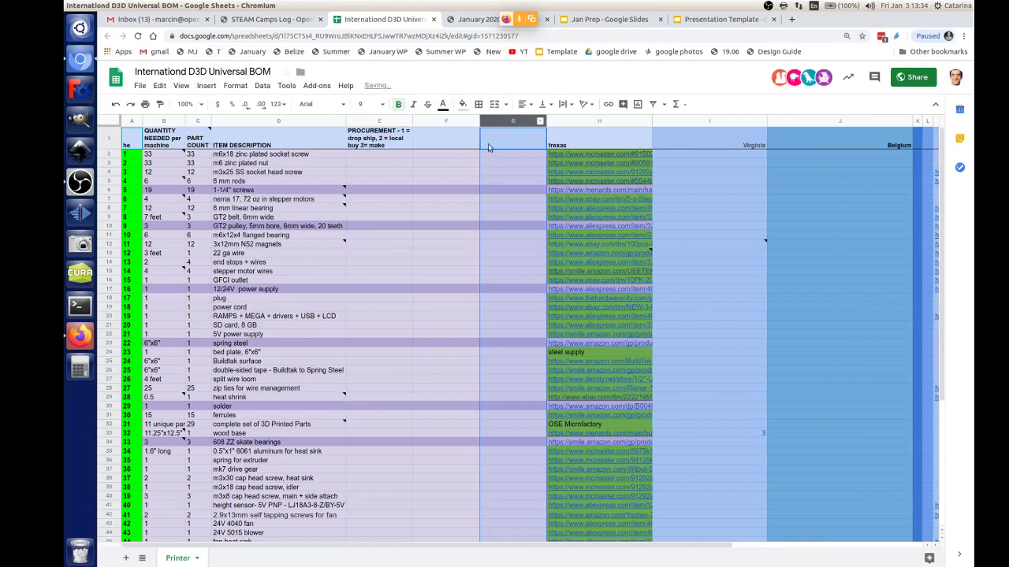
Step: Head the new columns VIRGINIA in F1 and BELGIUM in G1, undoing a trial merge of E1:G1
click(443, 145)
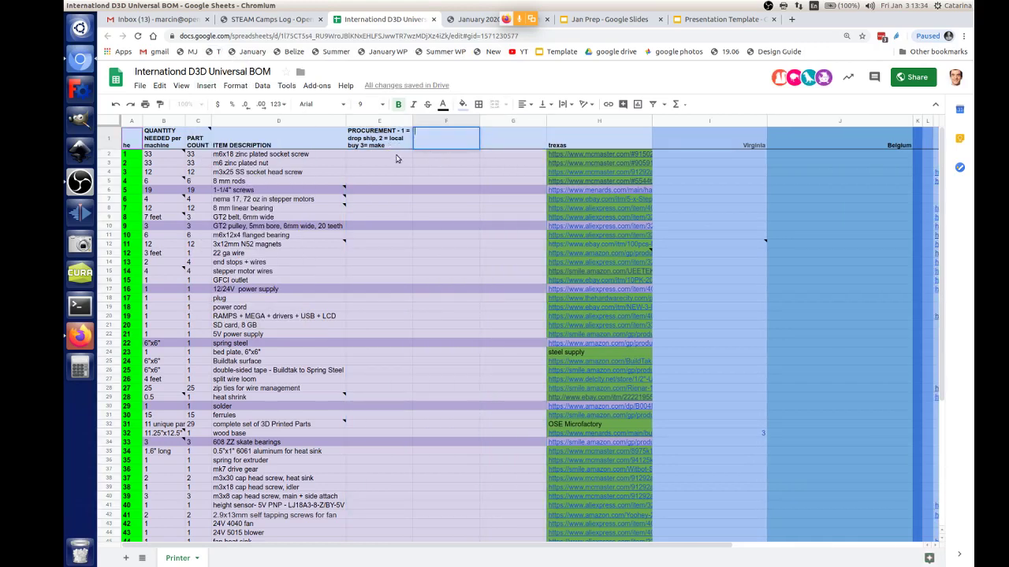
drag(393, 144, 505, 145)
key(alt+o)
key(m)
key(a)
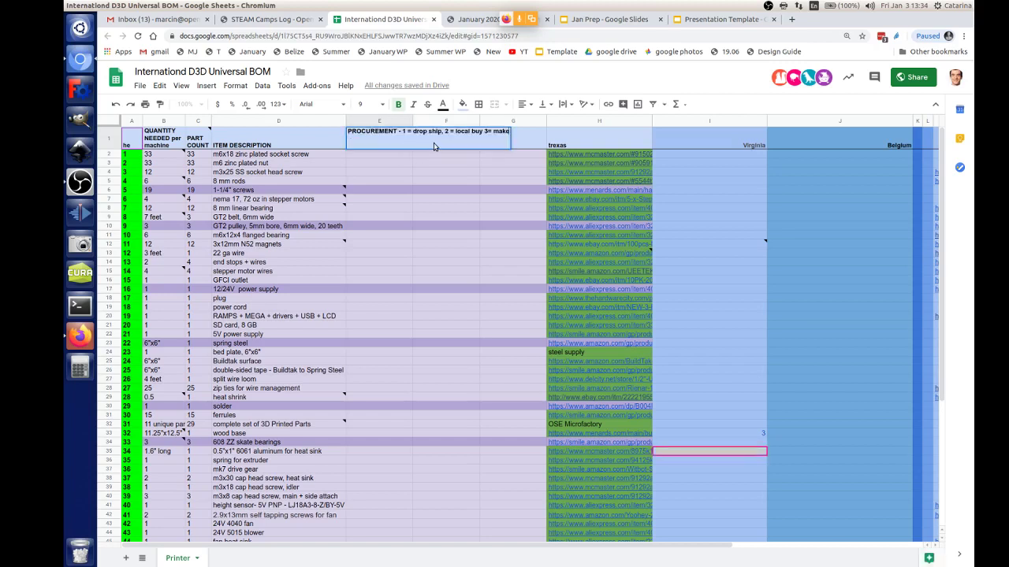
key(ctrl+z)
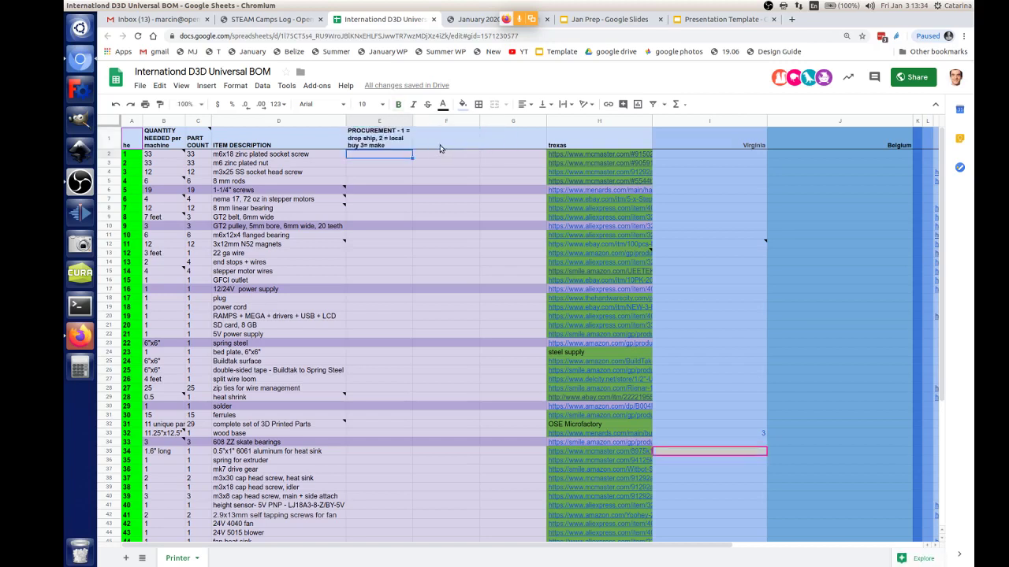
double_click(438, 140)
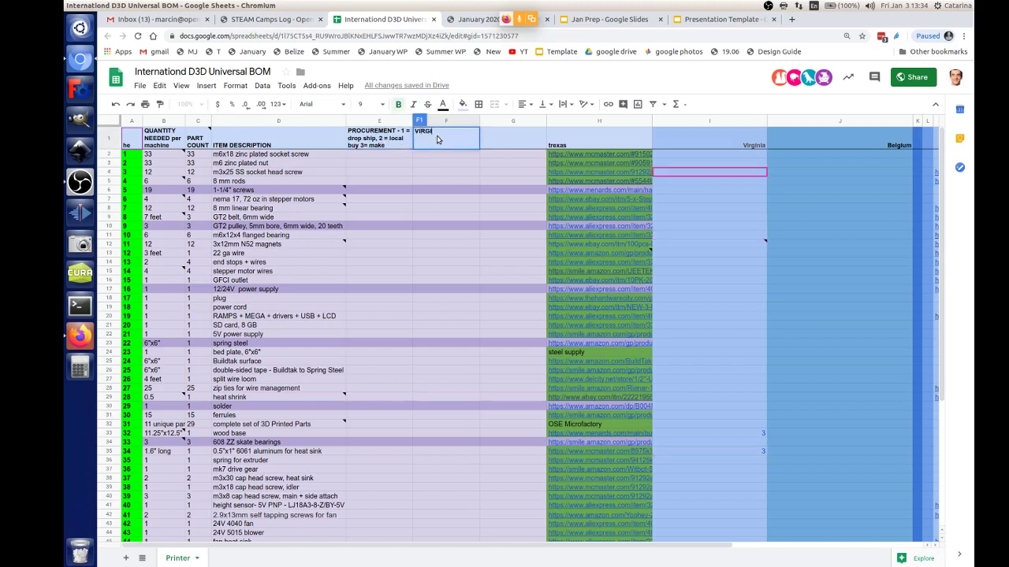
text(VIRGINIA)
key(Tab)
text(B)
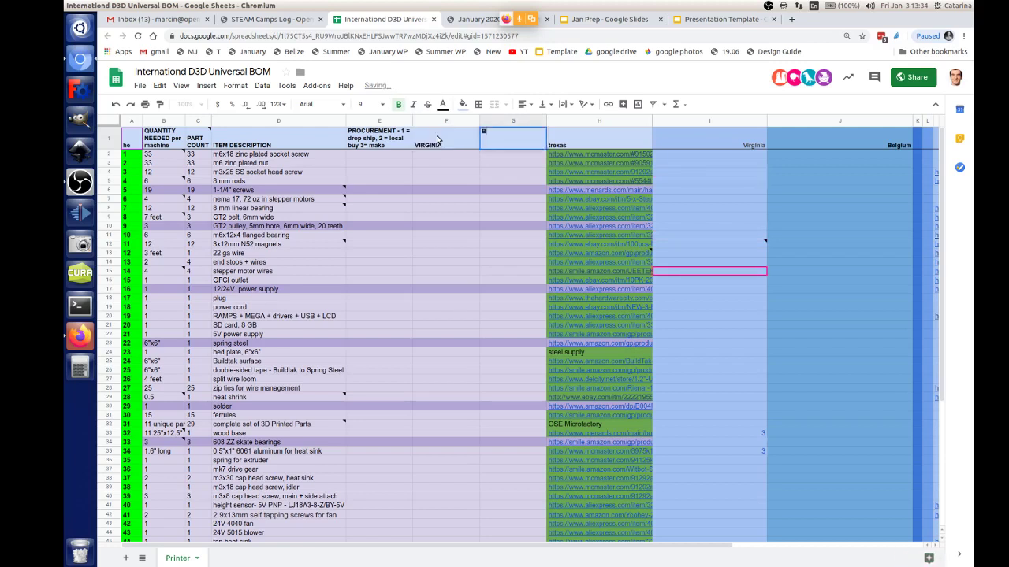
text(ELGIUM)
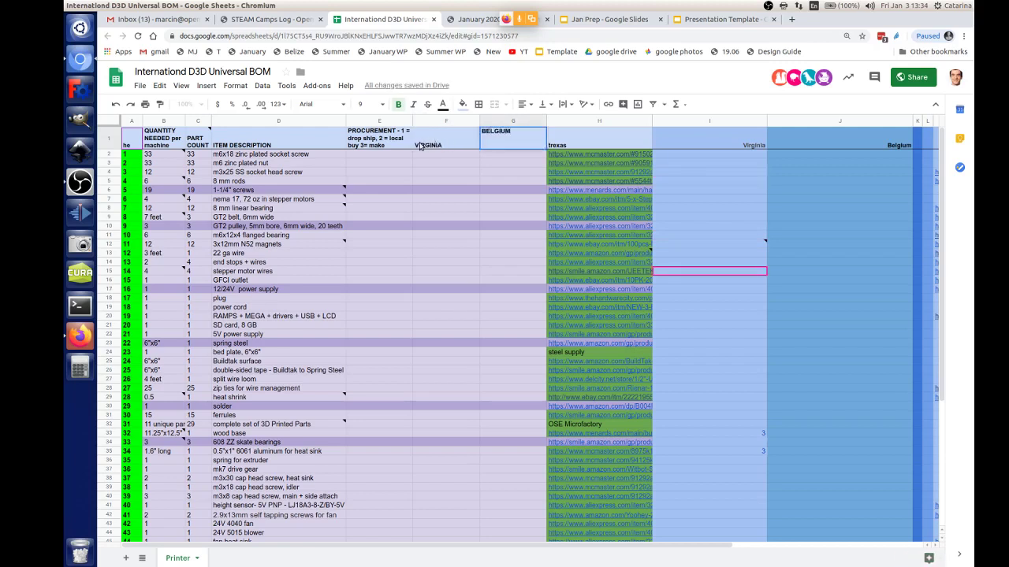
click(401, 150)
Step: Append TEXAS to the procurement header in E1
key(ctrl+z)
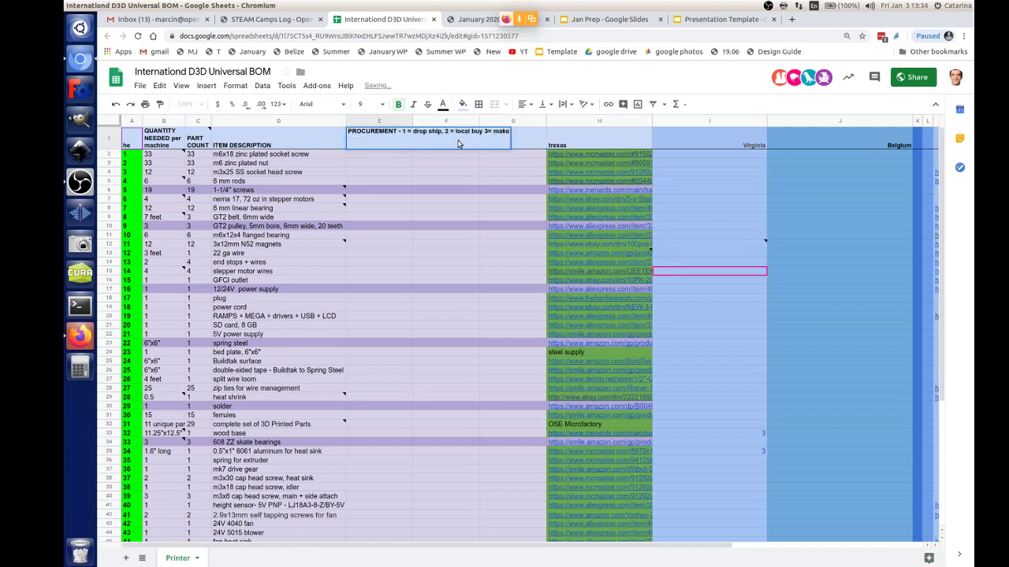
text(TEXAS)
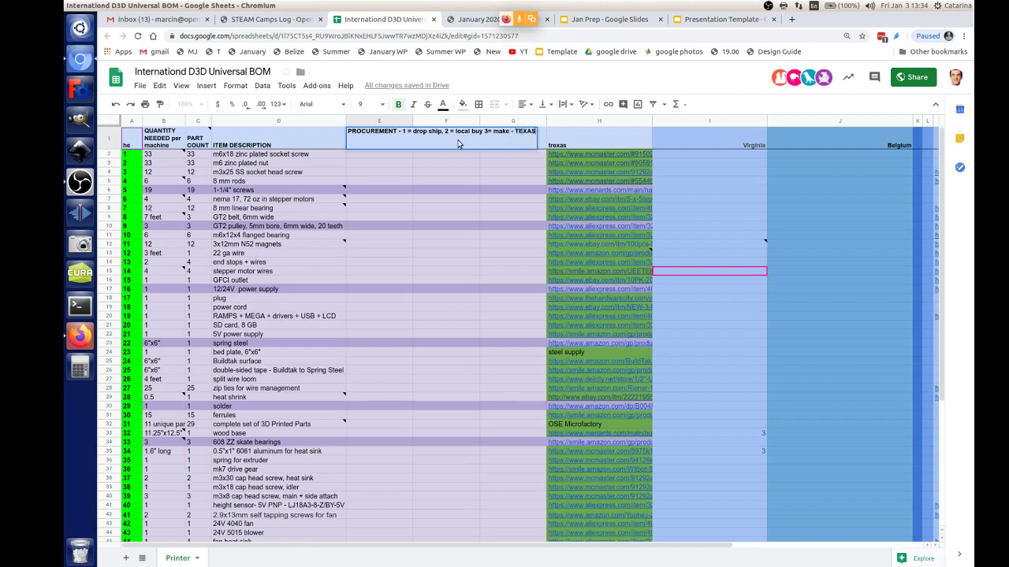
key(Return)
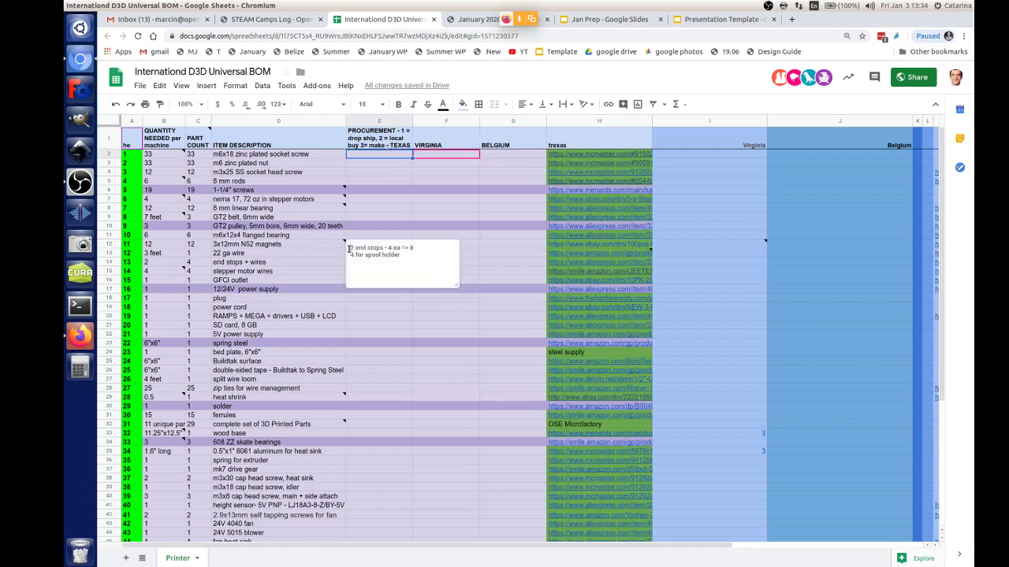
click(368, 123)
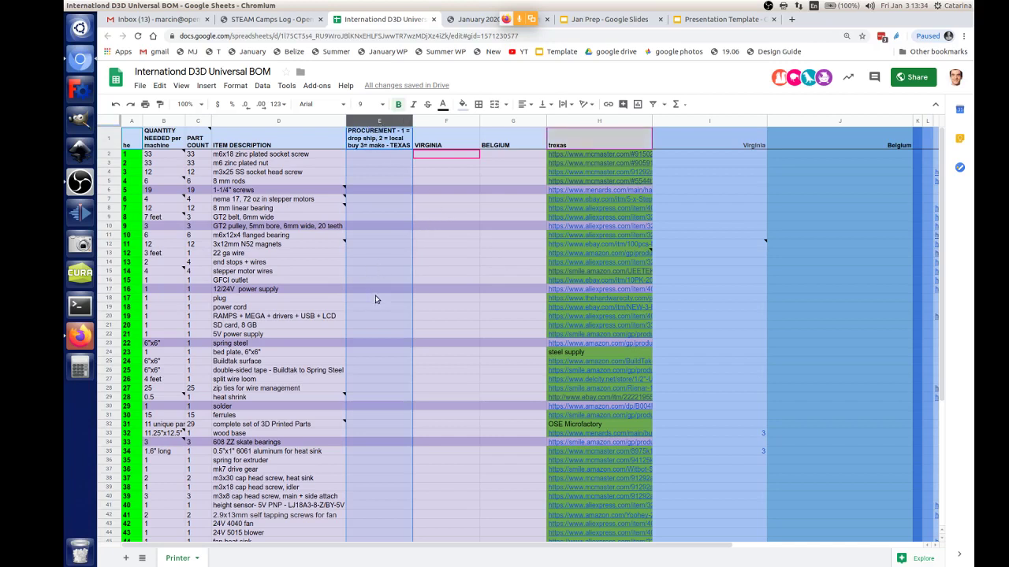
click(263, 21)
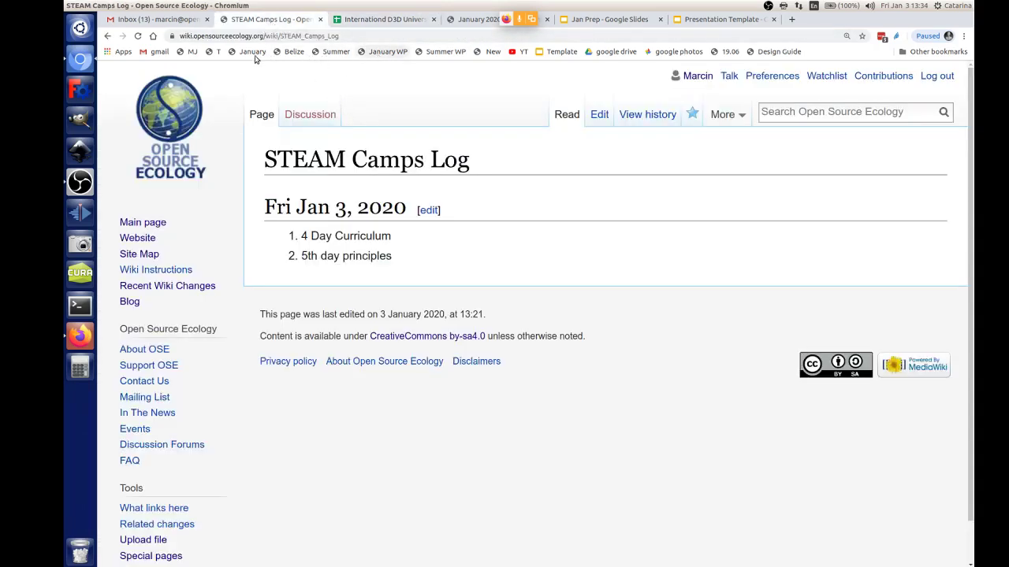
Step: Go to the January 2020 STEAM Camp wiki page and open its embedded Jan Prep calendar slides for editing
click(253, 53)
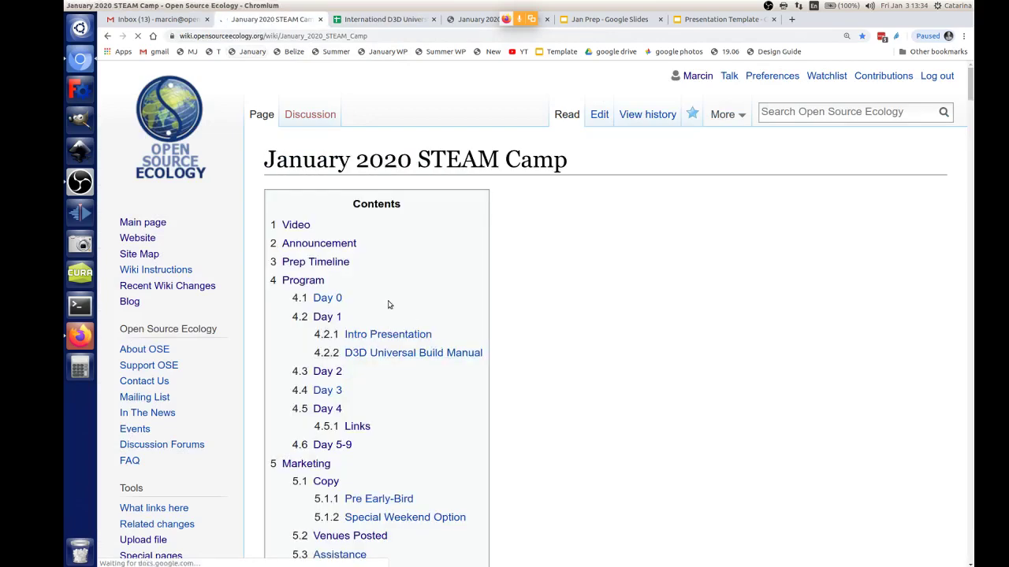
scroll(569, 342, down, 10)
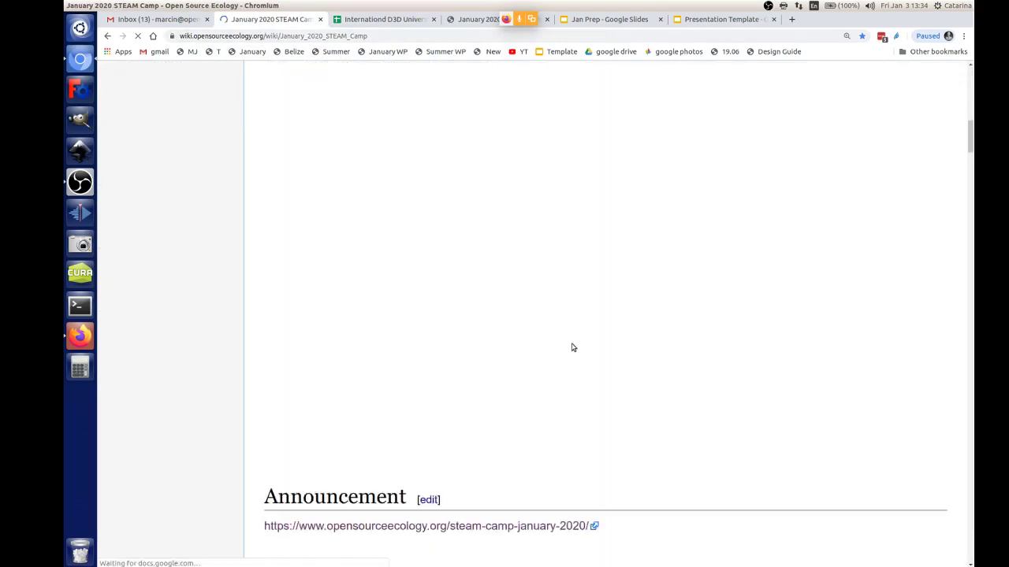
scroll(573, 347, down, 5)
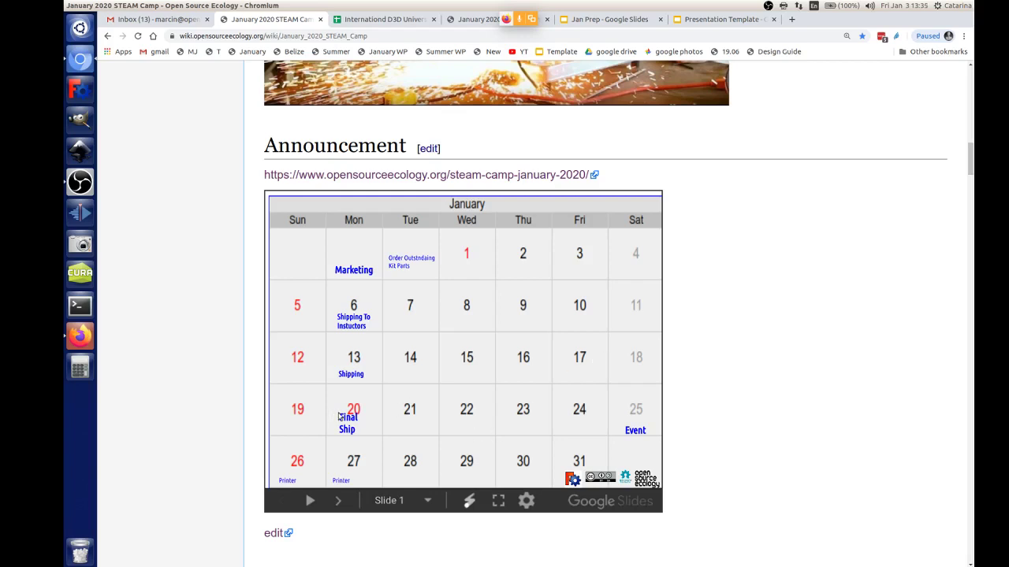
click(289, 535)
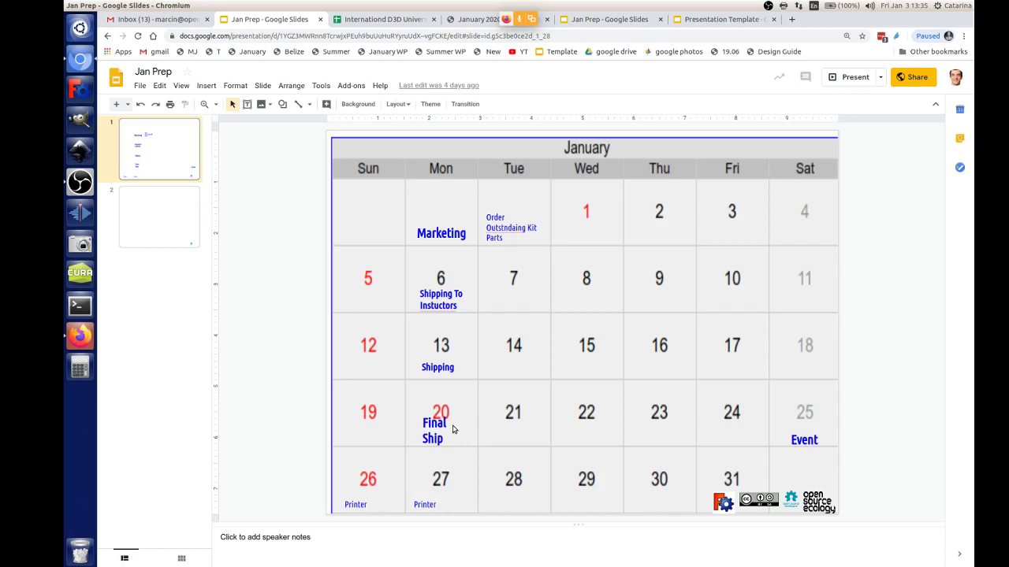
Step: Move the Final Ship note from the 20th to January 17 and extend it to 'Final Ship us'
click(453, 430)
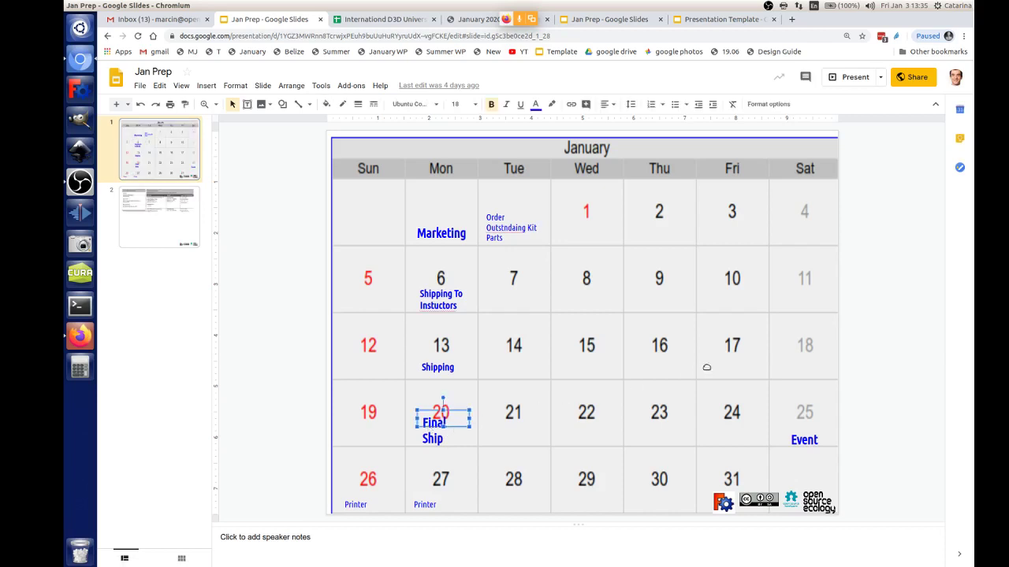
drag(706, 368, 741, 367)
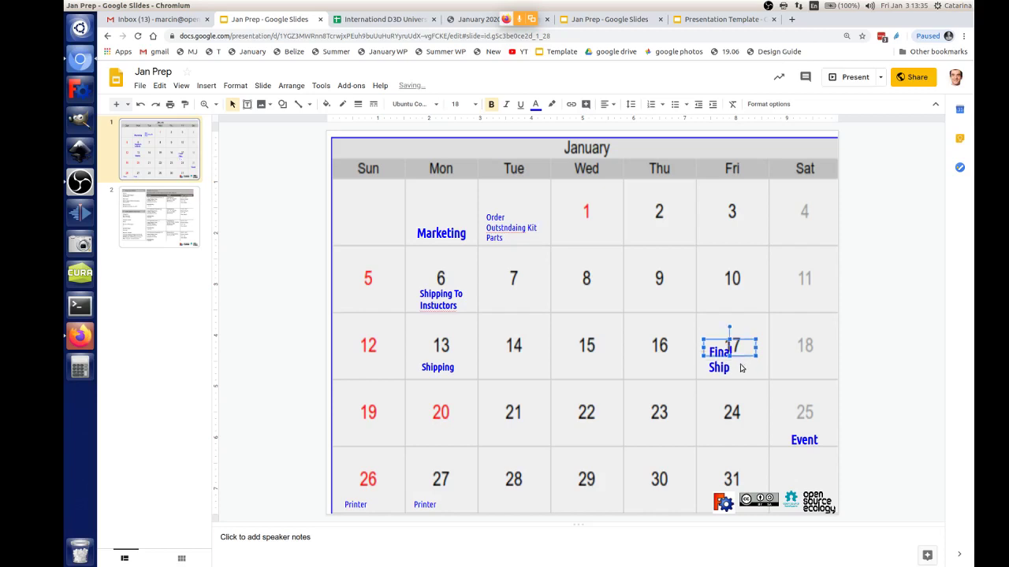
click(736, 368)
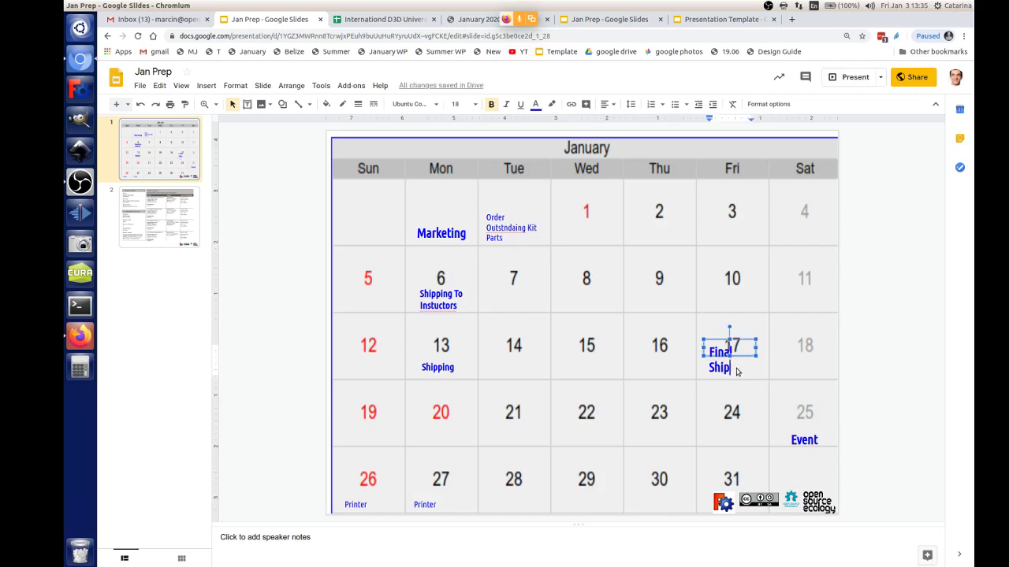
text(us)
Step: Delete the Shipping note on the 13th
double_click(445, 367)
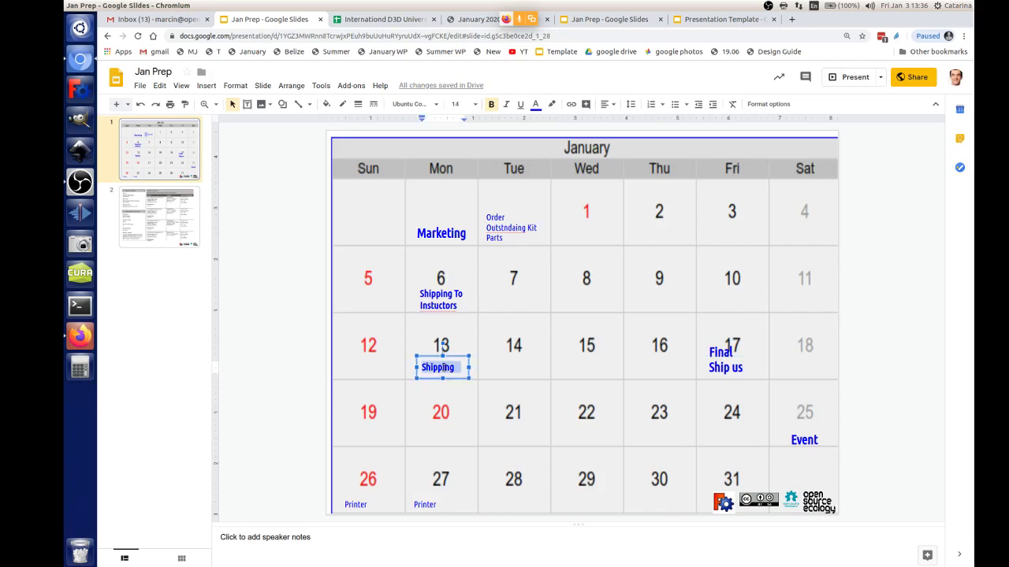
click(465, 359)
key(Delete)
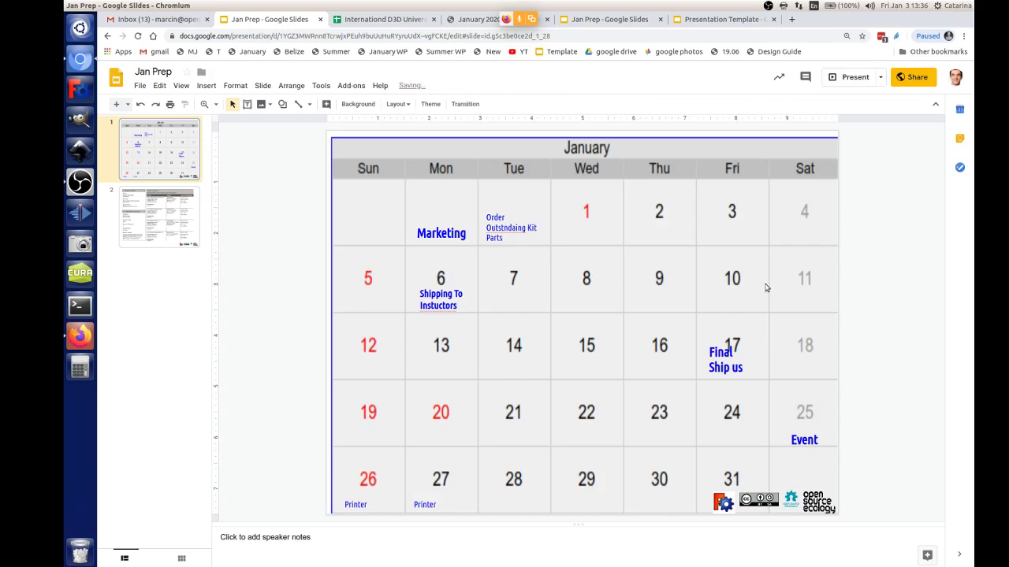
Step: Let anyone at Open Source Ecology with the link edit the Jan Prep slides
click(910, 77)
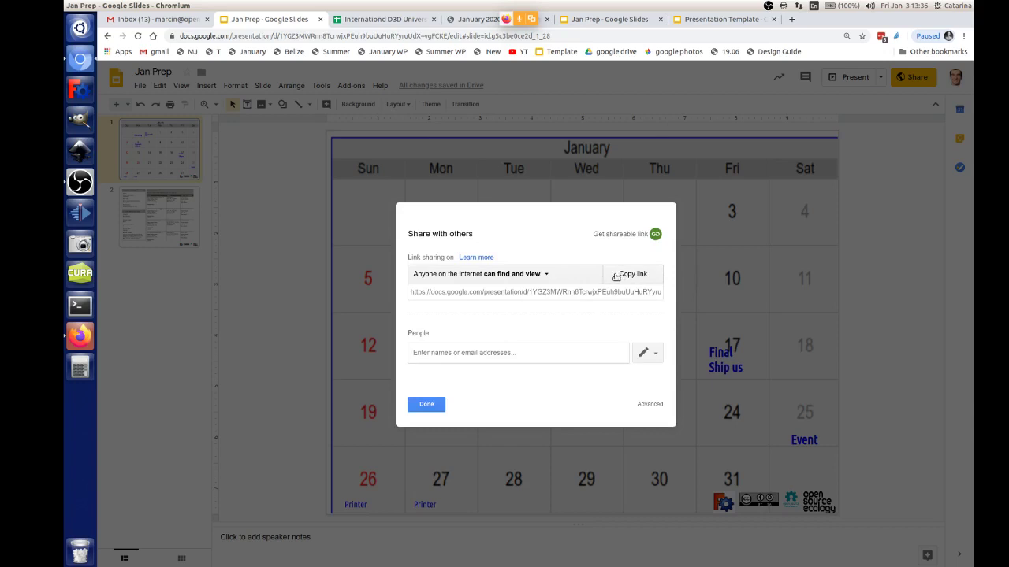
click(545, 276)
click(499, 315)
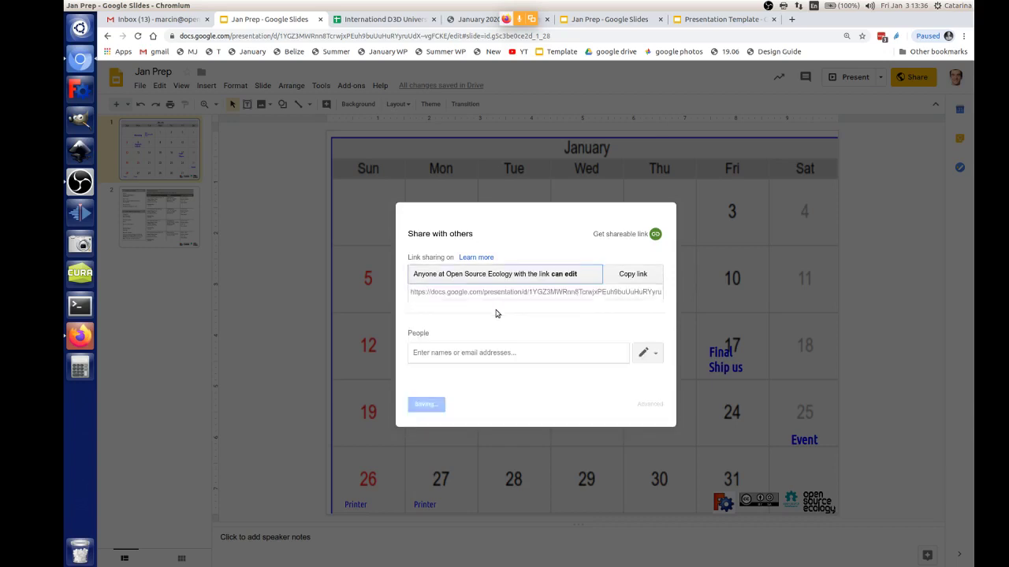
click(429, 409)
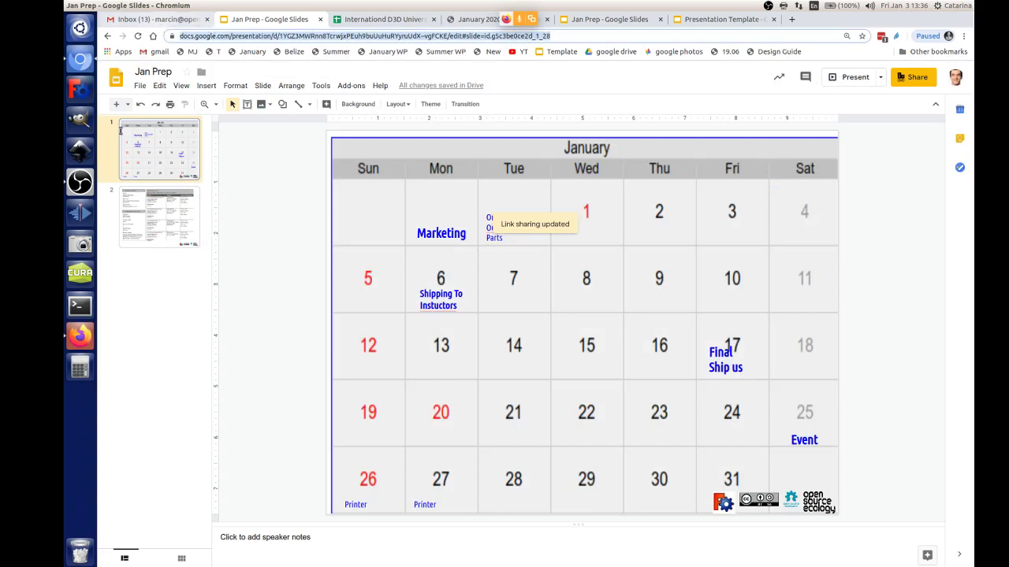
Step: Paste the presentation link into the Jitsi meeting chat, send it, and return to the slides
click(79, 337)
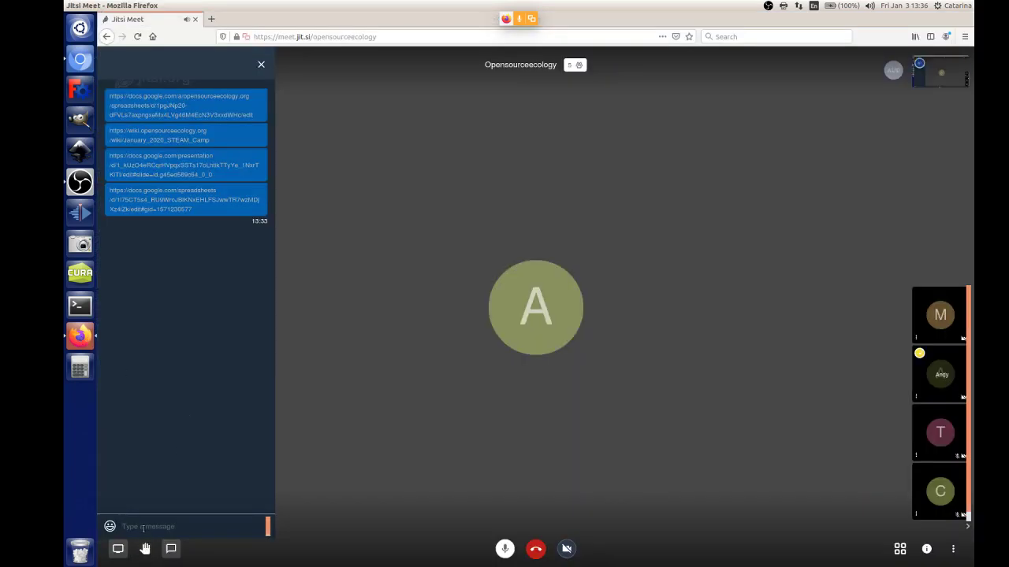
key(Return)
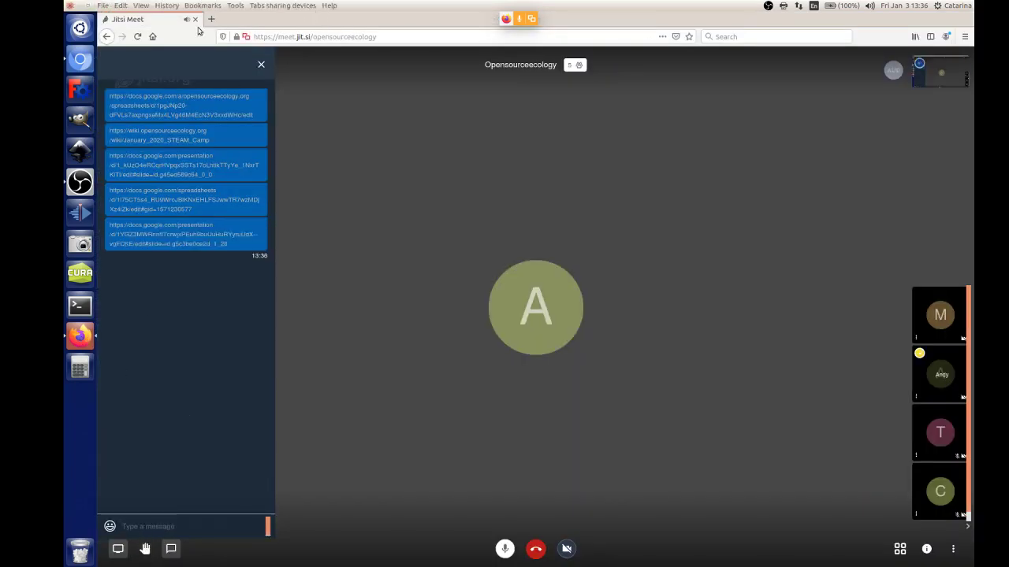
click(76, 60)
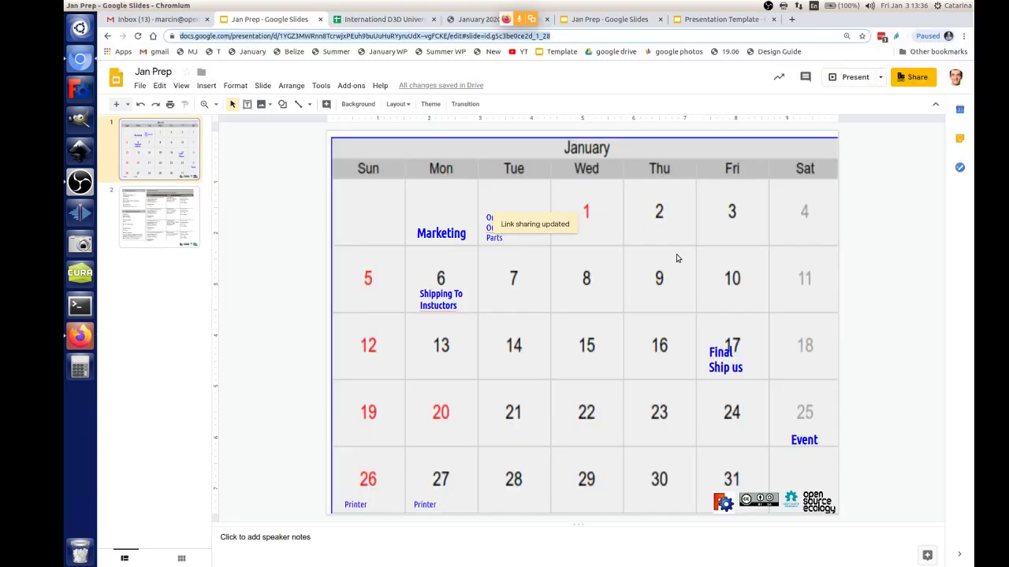
Step: Change the Fri 17 note to 'Final Ship US' and place a copy of it on Monday 13
click(739, 368)
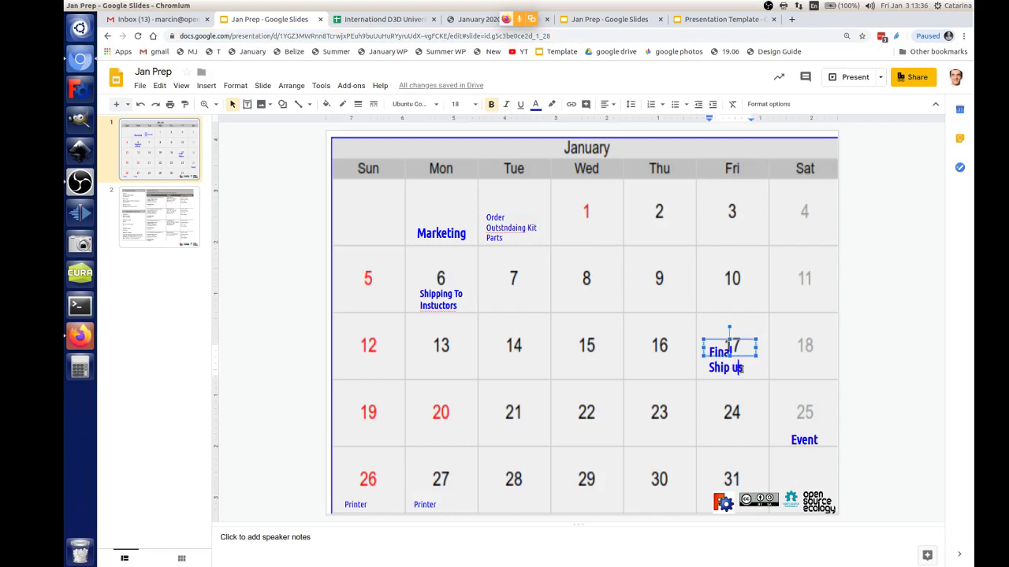
key(BackSpace)
key(BackSpace)
text(u)
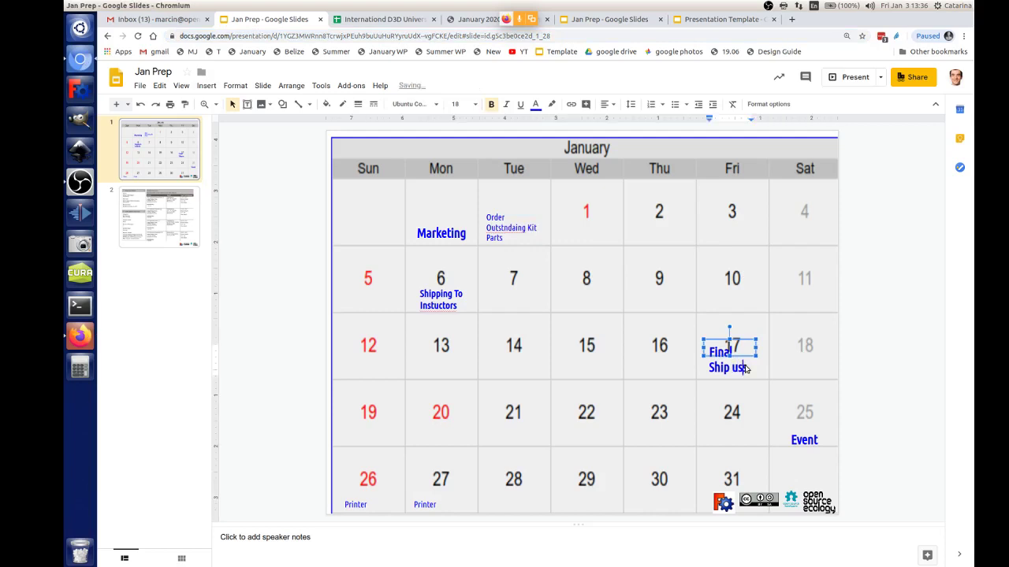
key(BackSpace)
key(BackSpace)
text(U)
key(Delete)
text(S)
key(Escape)
drag(760, 352, 448, 365)
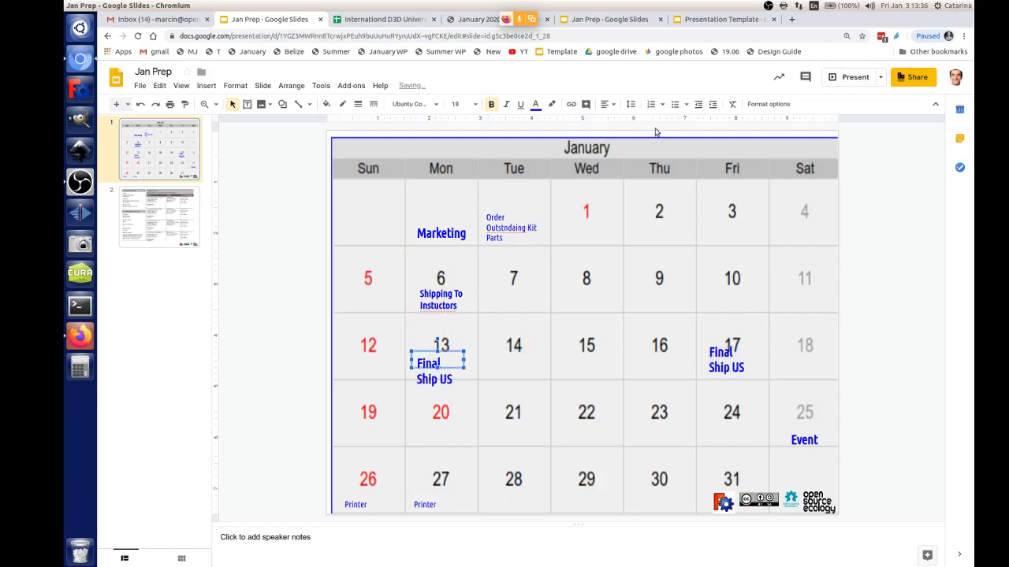
Step: Set the Jan Prep link sharing to 'On - Public on the web' with Can edit access
click(914, 76)
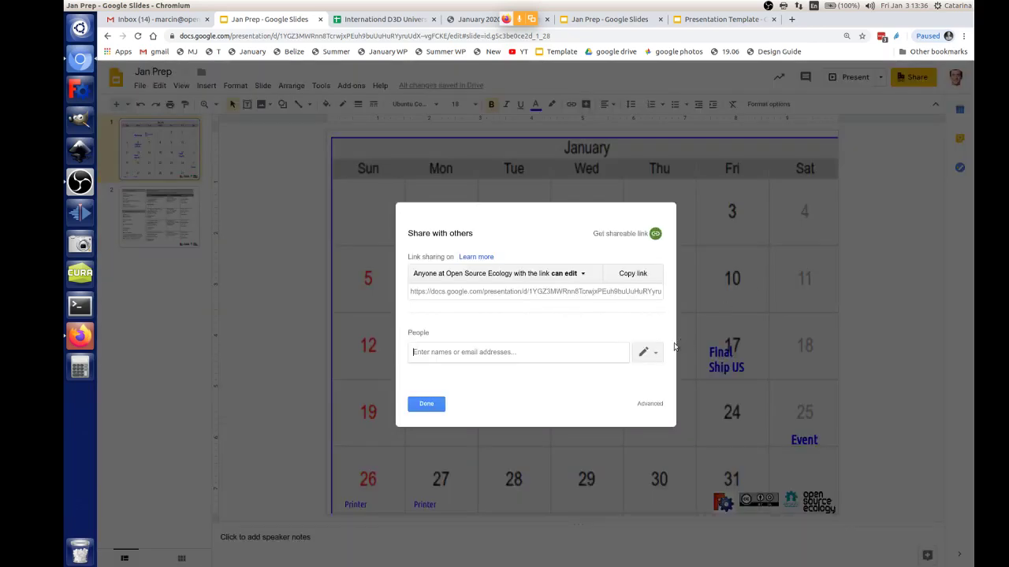
click(649, 404)
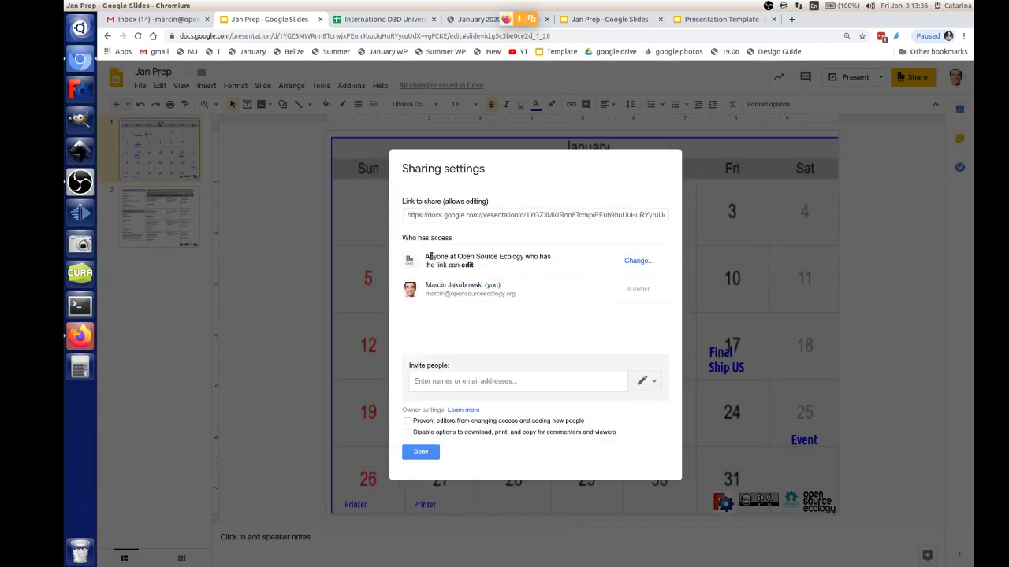
click(632, 262)
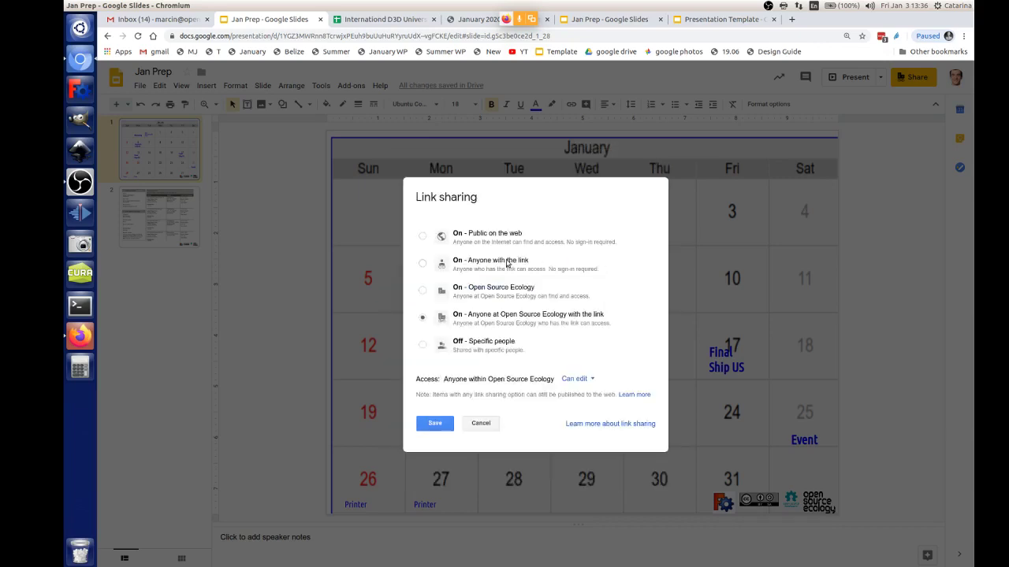
click(423, 237)
click(551, 379)
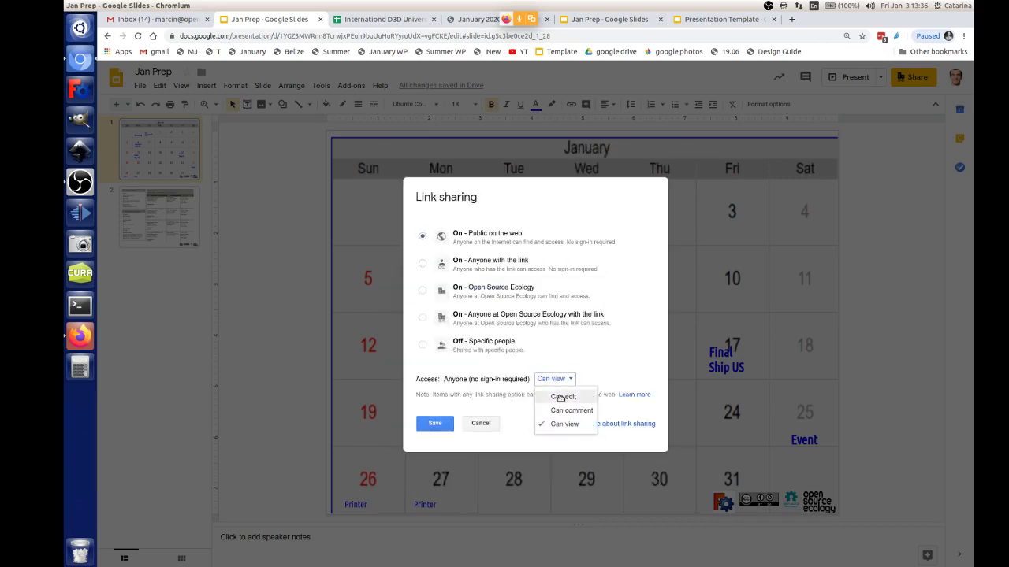
click(563, 396)
click(435, 423)
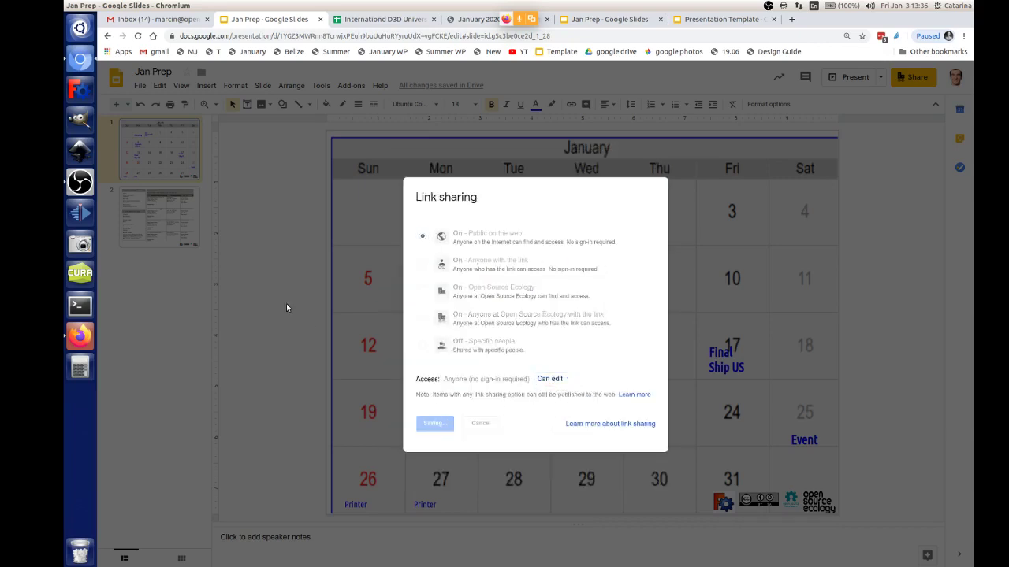
click(82, 343)
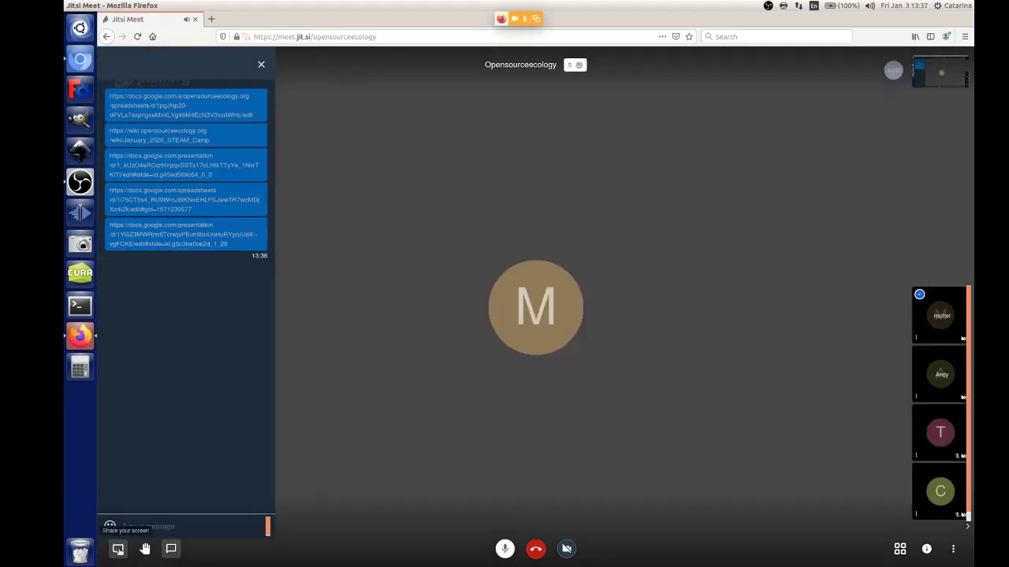
Step: Share the entire screen with the Jitsi meeting
click(118, 549)
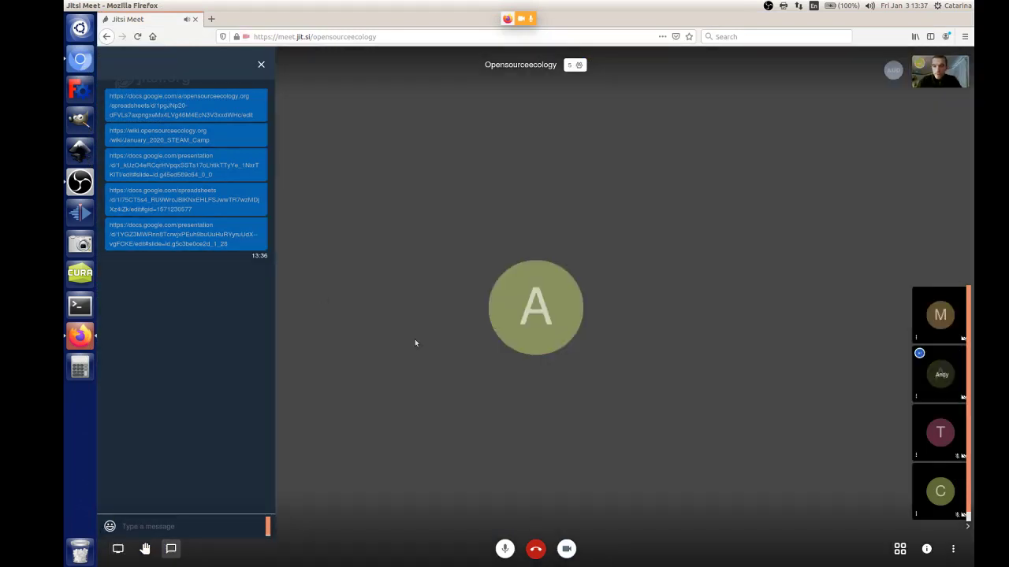
click(117, 549)
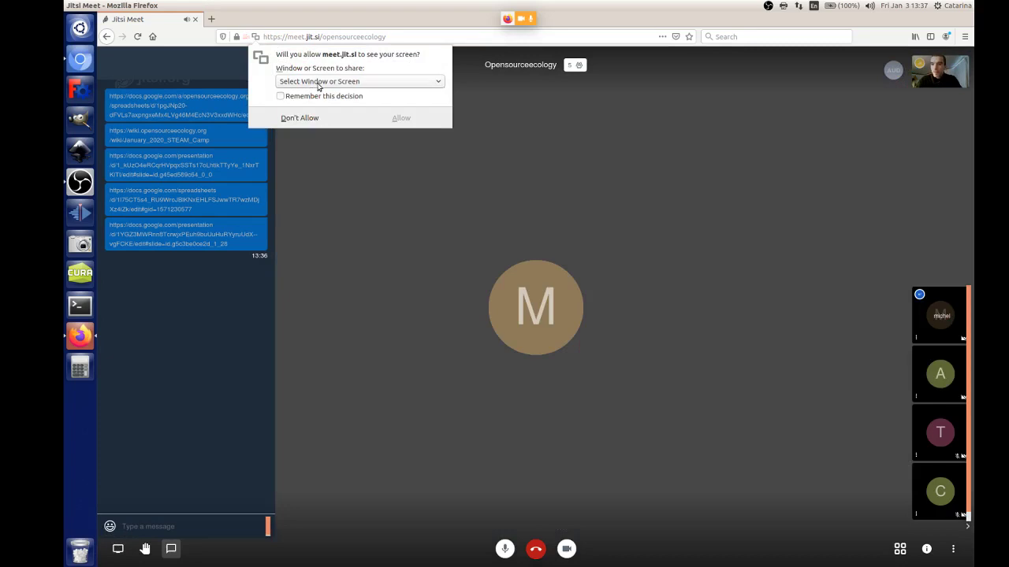
click(318, 83)
click(318, 145)
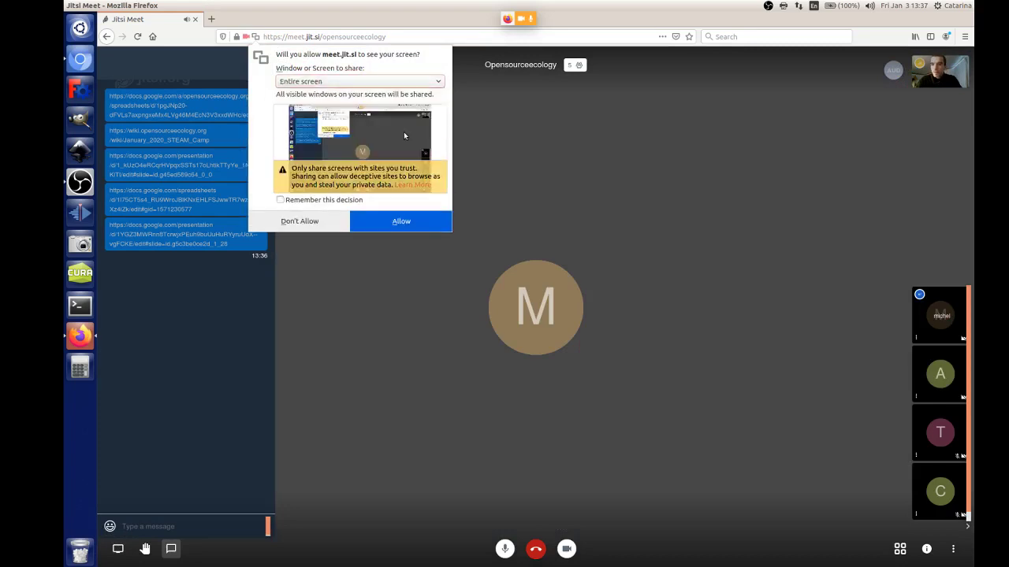
click(399, 222)
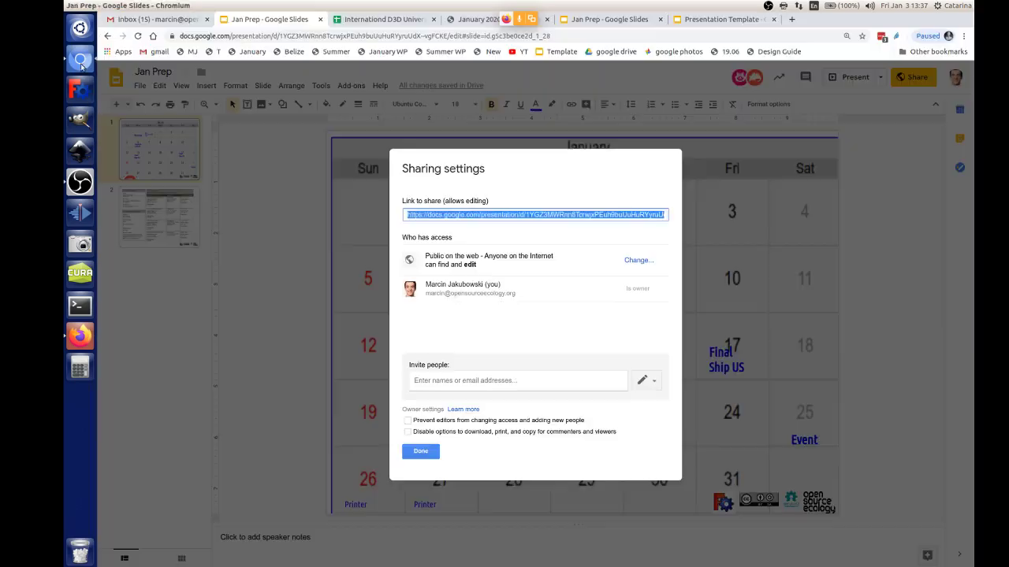
Step: Close the Slides sharing dialog with Done, stop screen sharing in Jitsi, and return to the slides
click(82, 66)
click(417, 455)
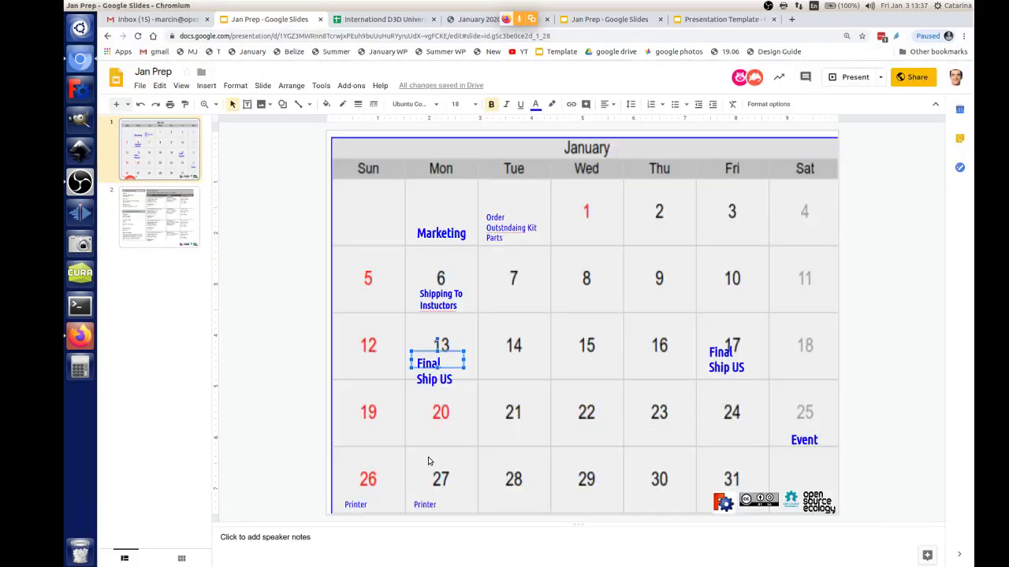
click(84, 337)
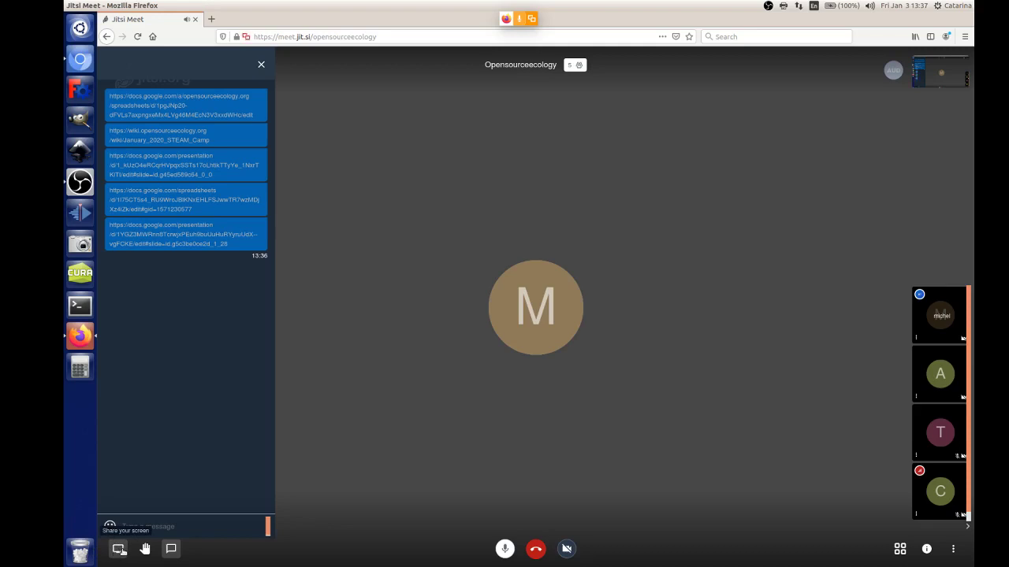
click(119, 550)
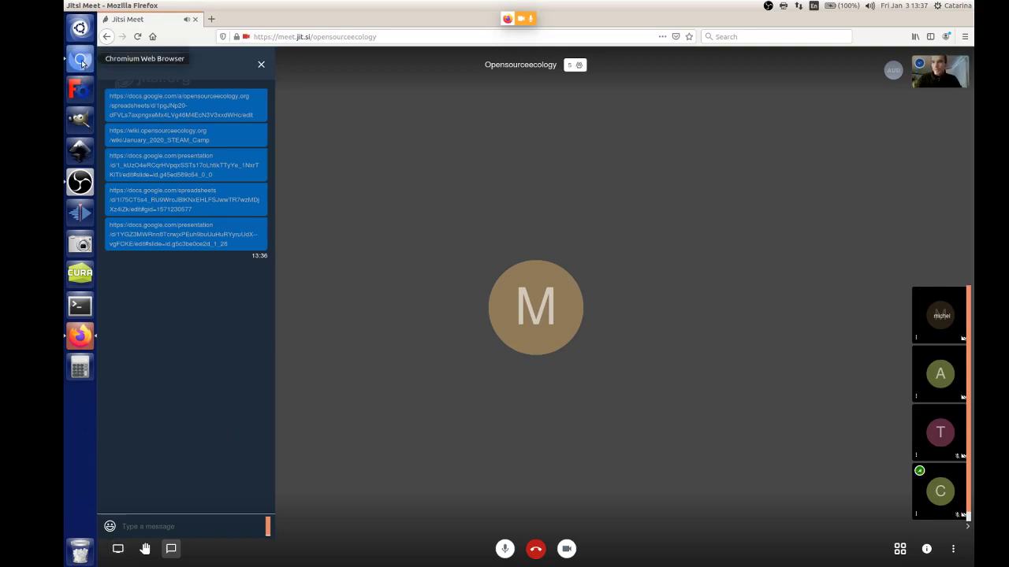
click(81, 63)
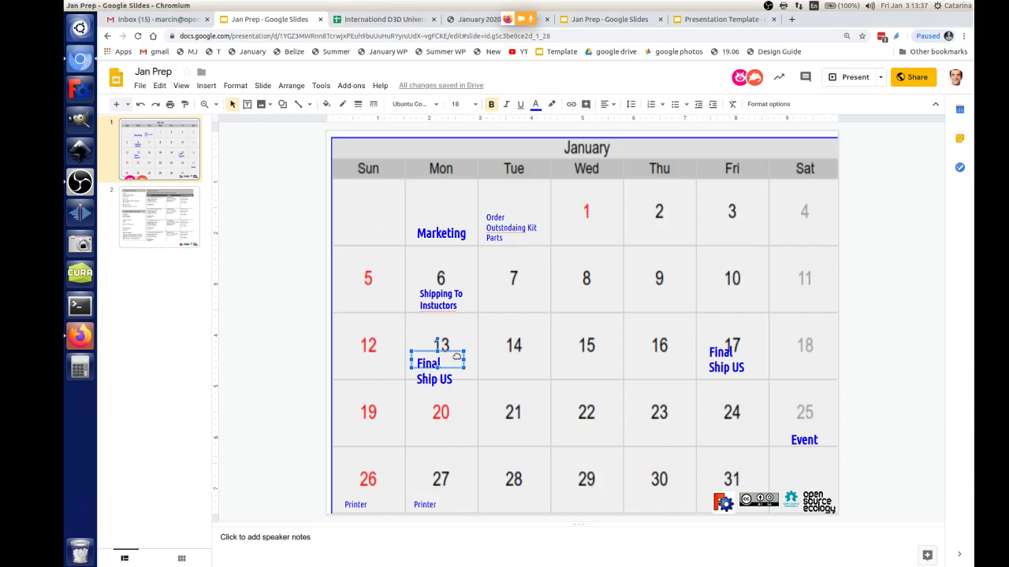
Step: Relabel the Monday 13 note 'Final Ship Intl.', widening and nudging the box to fit the cell
drag(456, 356, 452, 351)
click(446, 371)
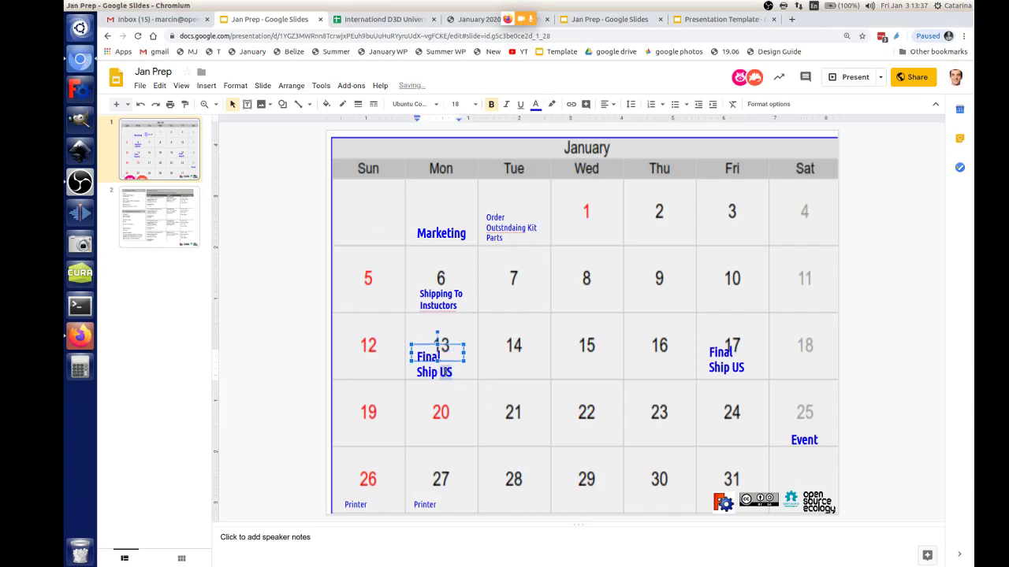
double_click(446, 371)
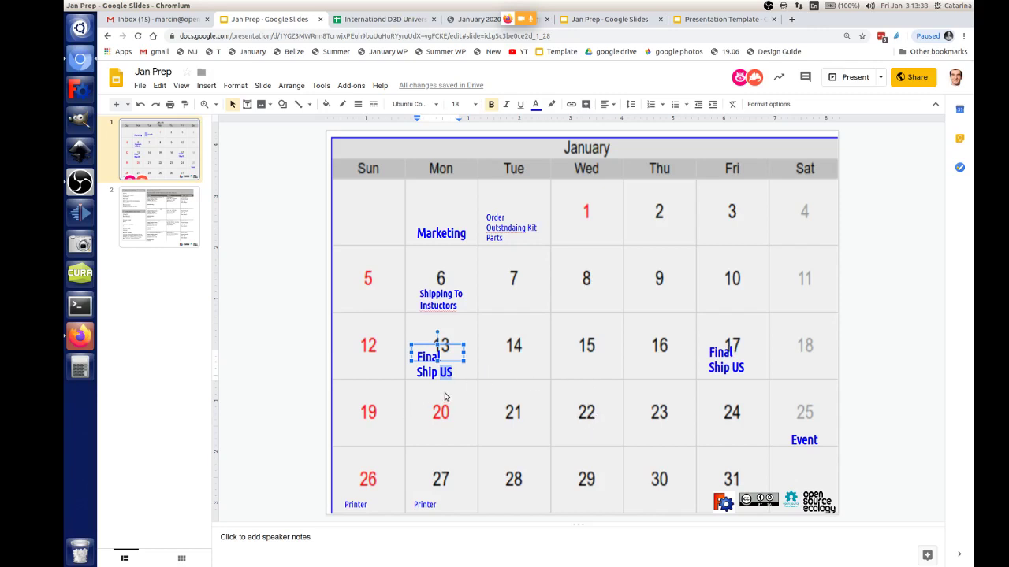
text(Inte)
key(BackSpace)
text(l.)
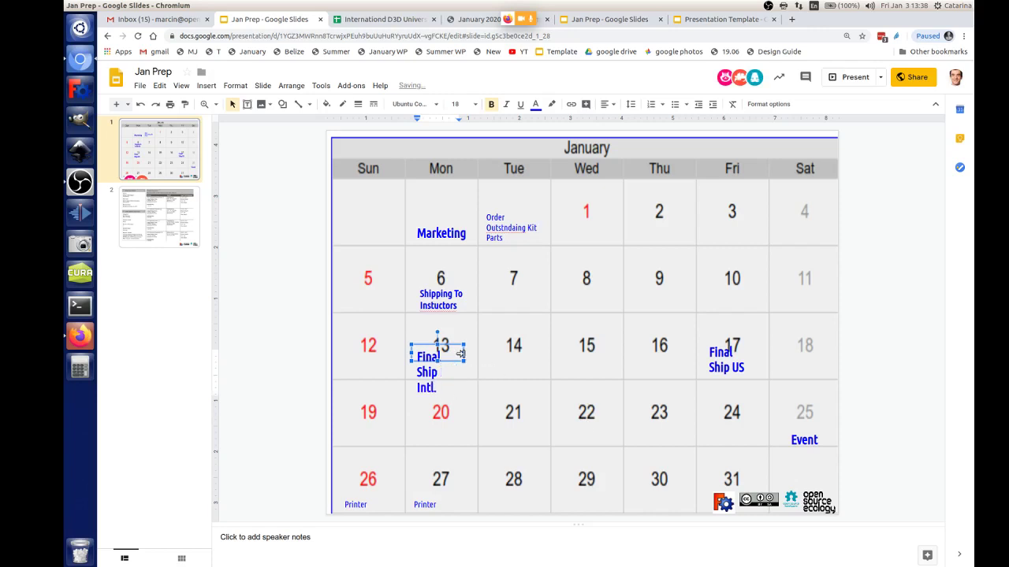
drag(464, 357, 480, 359)
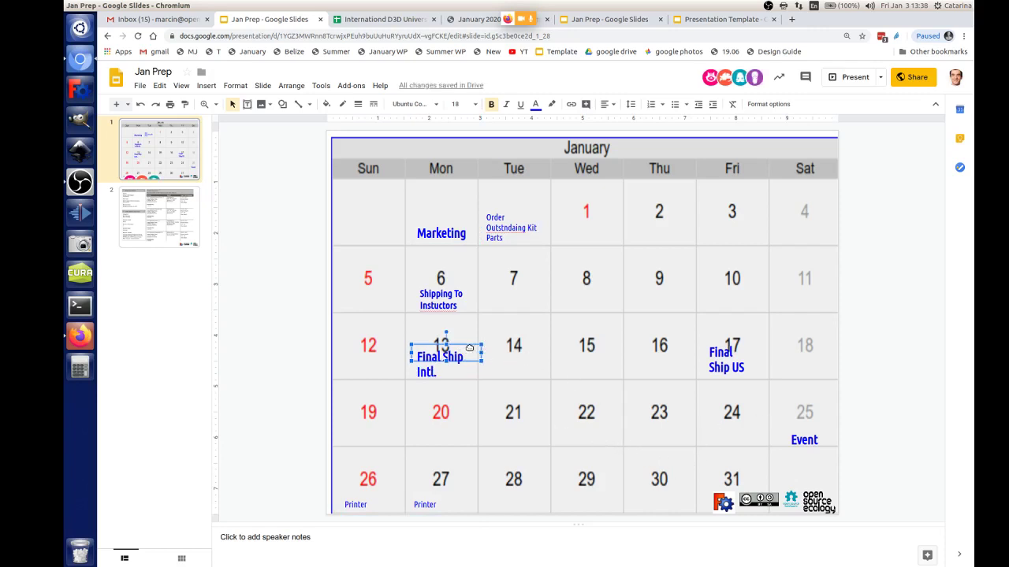
drag(472, 350, 470, 348)
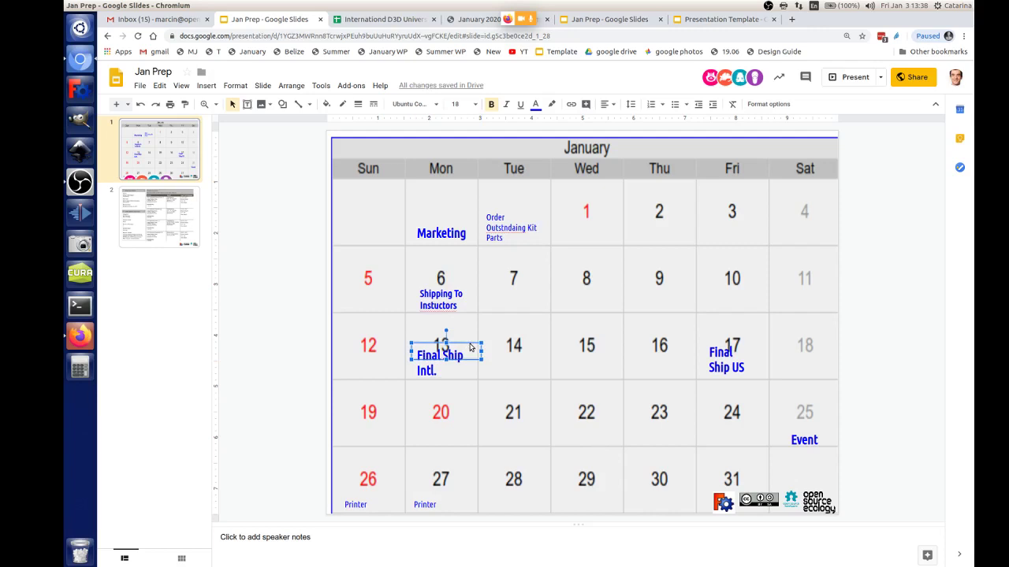
Step: Duplicate the Monday Marketing note and position the copy in the Friday 3 cell
click(739, 238)
click(464, 234)
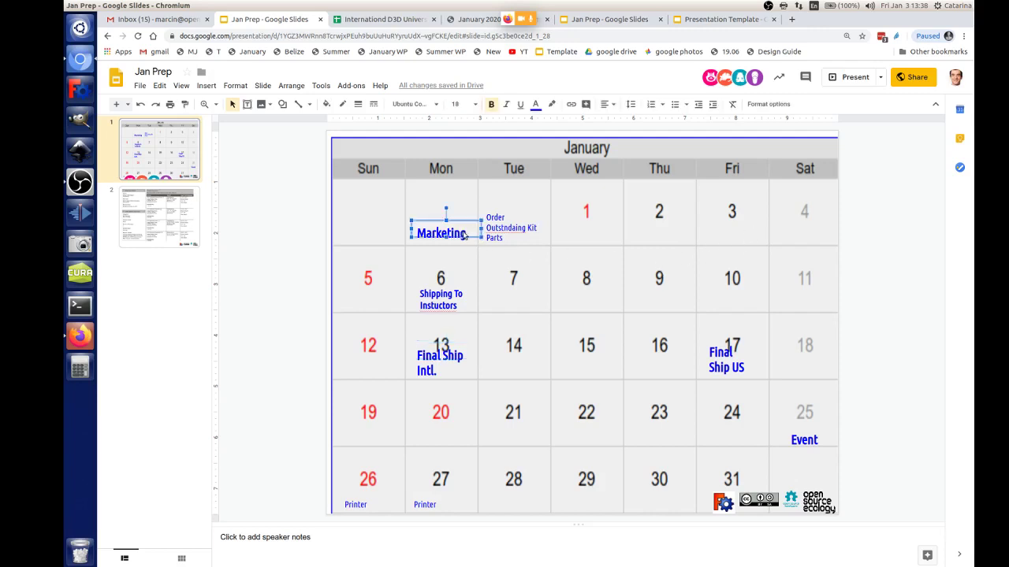
key(ctrl+d)
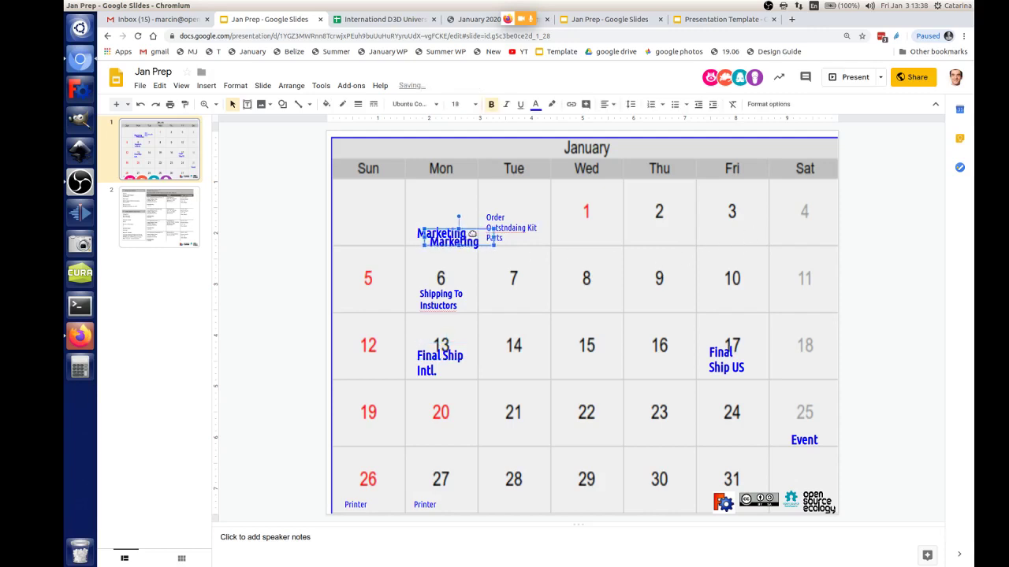
key(Right)
key(Right)
key(Right)
key(Right)
key(Right)
key(Right)
key(Right)
key(Right)
key(Right)
key(Right)
key(Right)
key(Right)
key(Right)
key(Right)
key(Right)
key(Right)
key(Right)
key(Right)
key(Right)
key(Right)
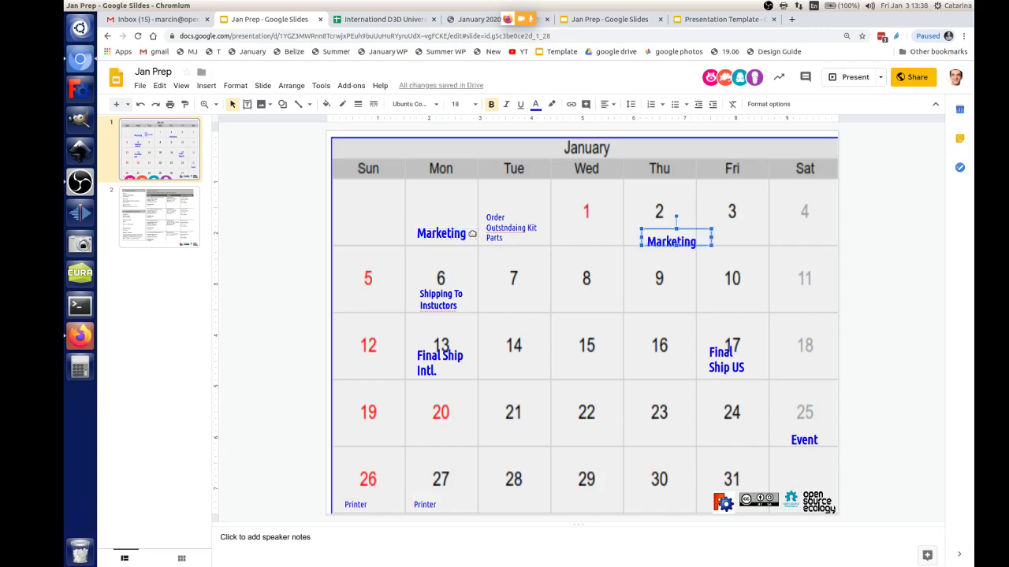
key(Right)
key(Right)
key(Right)
key(Right)
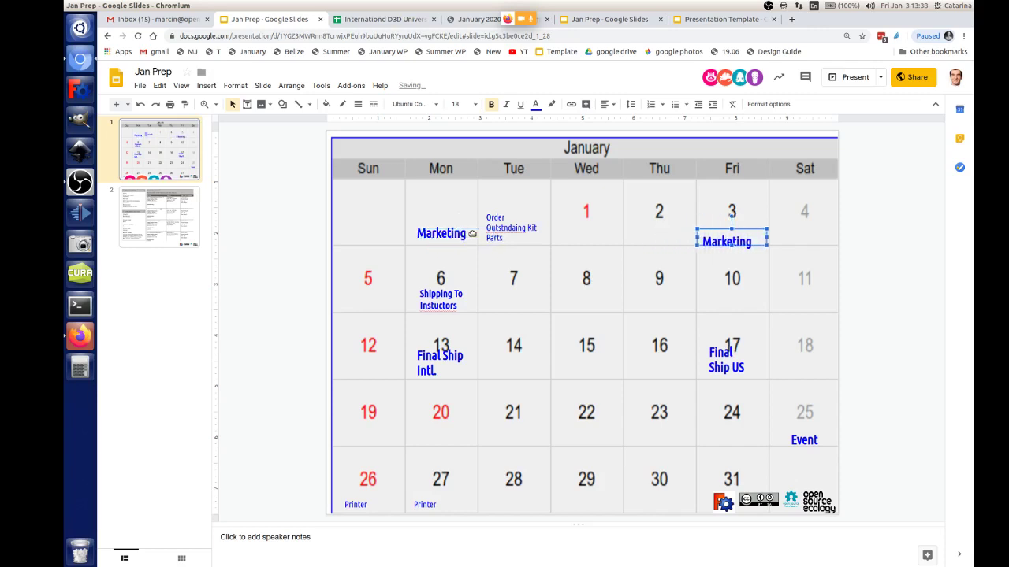
key(Up)
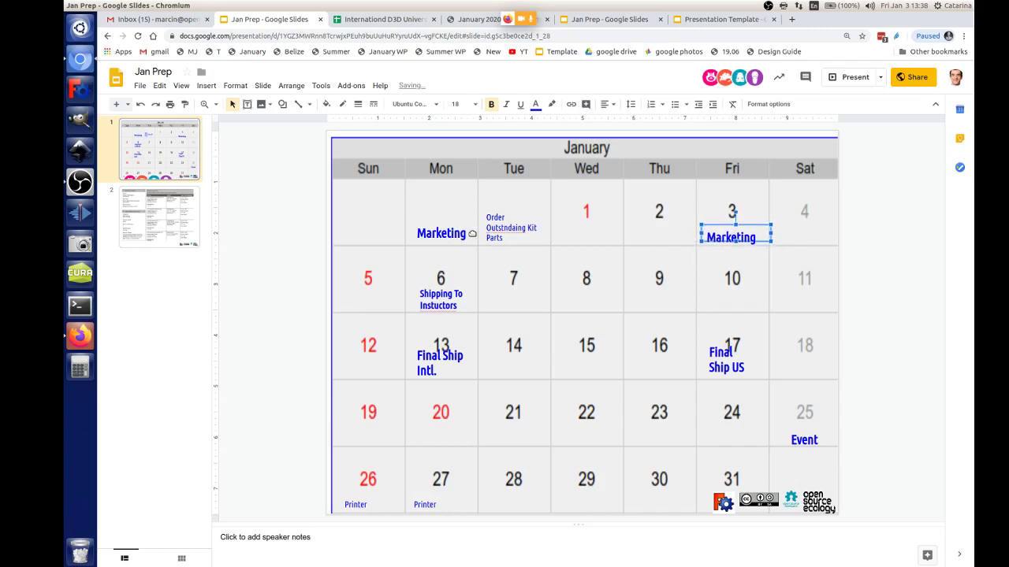
Step: Retype the Friday 3 copy to read 'Visit PO'
double_click(714, 236)
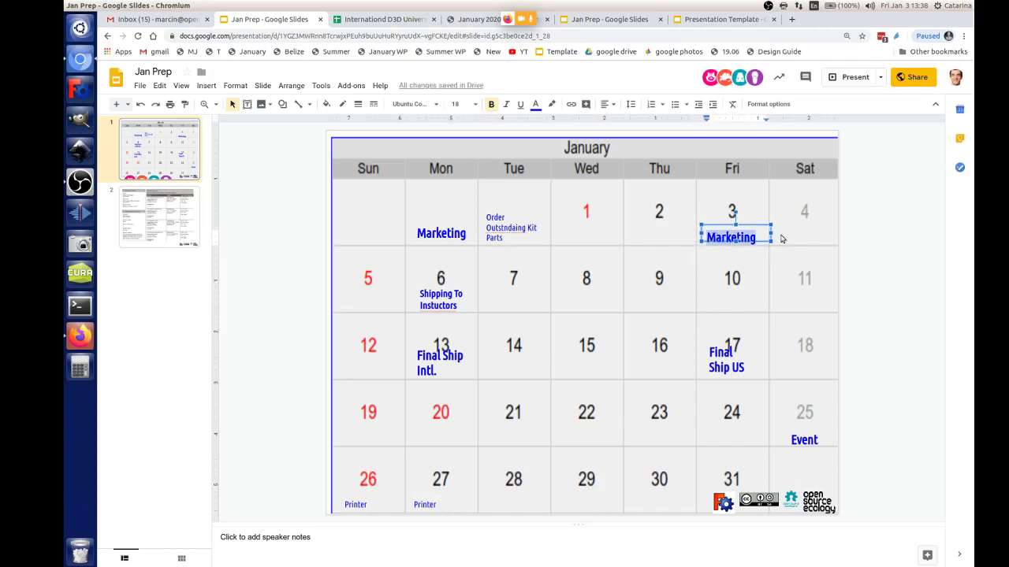
key(Escape)
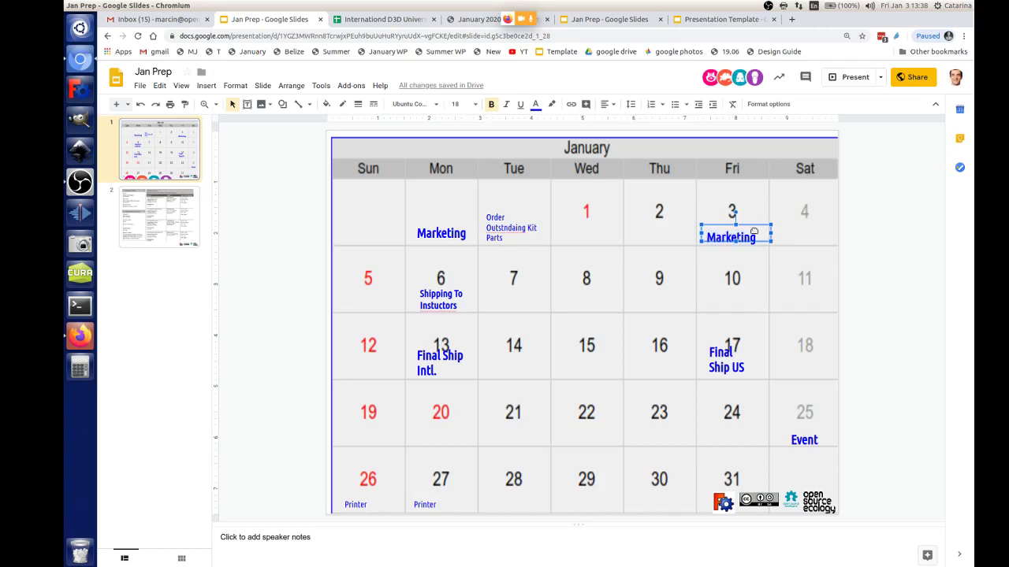
double_click(732, 235)
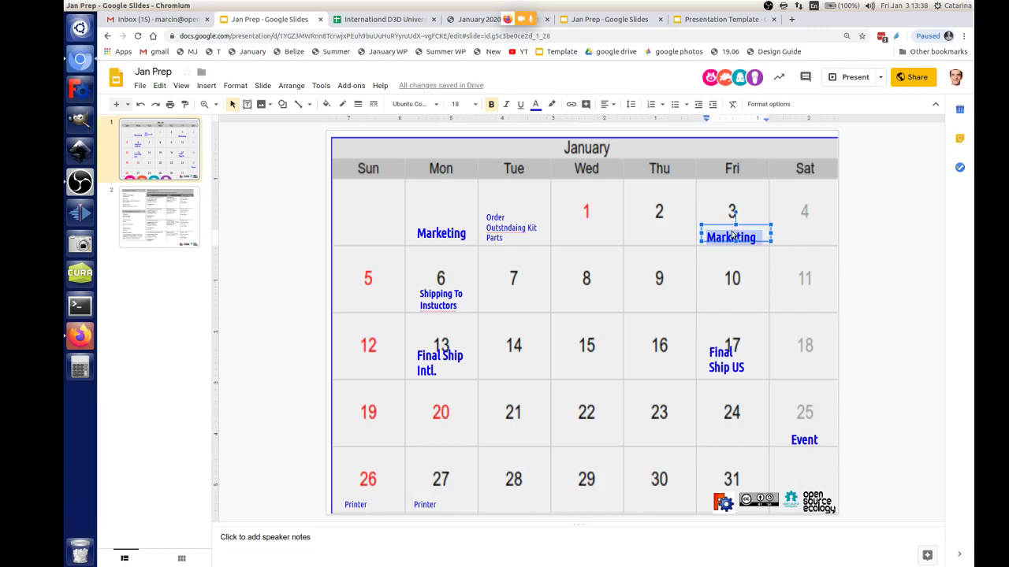
text(Vist)
key(BackSpace)
key(BackSpace)
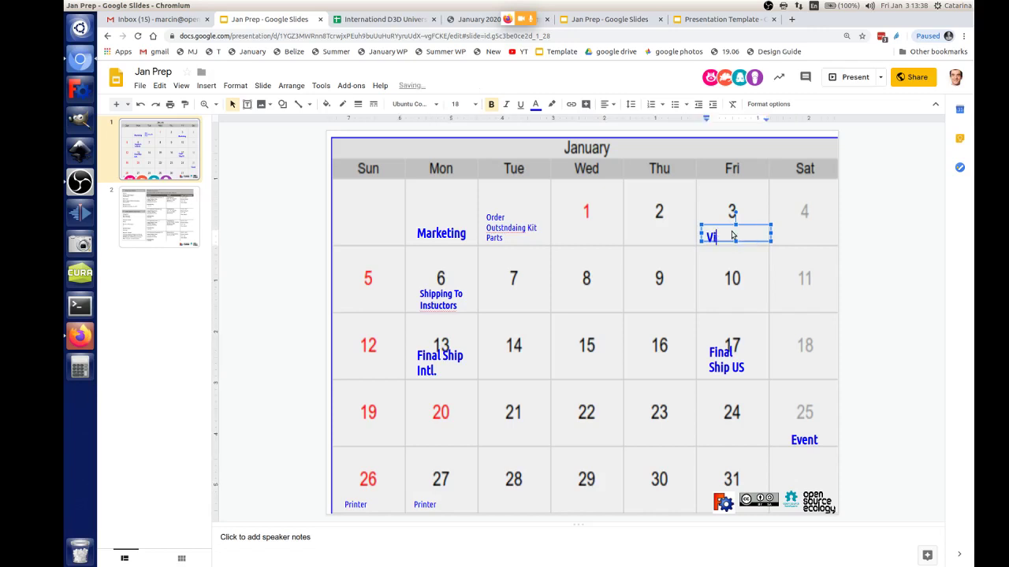
text(sit B PO)
click(729, 297)
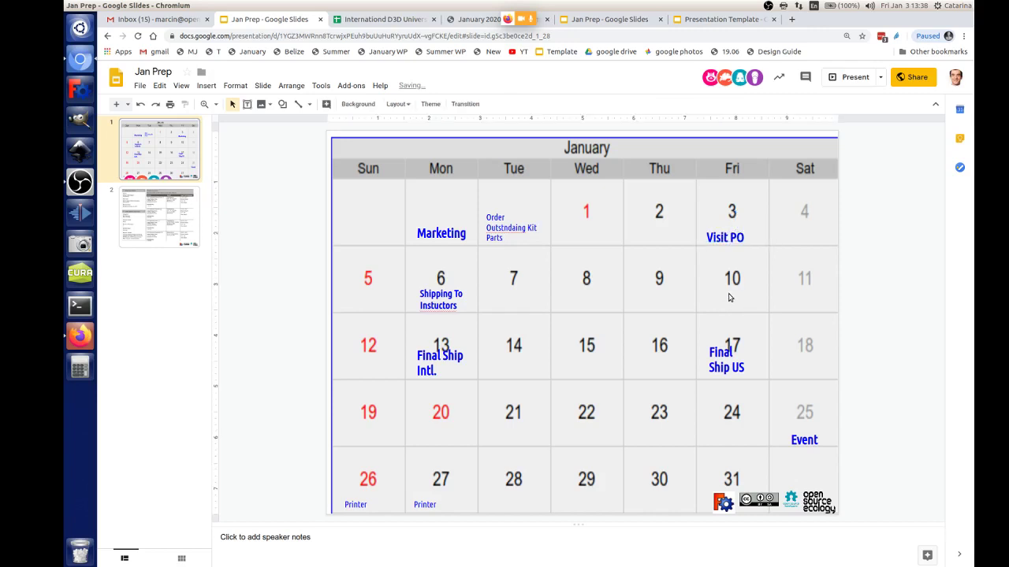
click(745, 349)
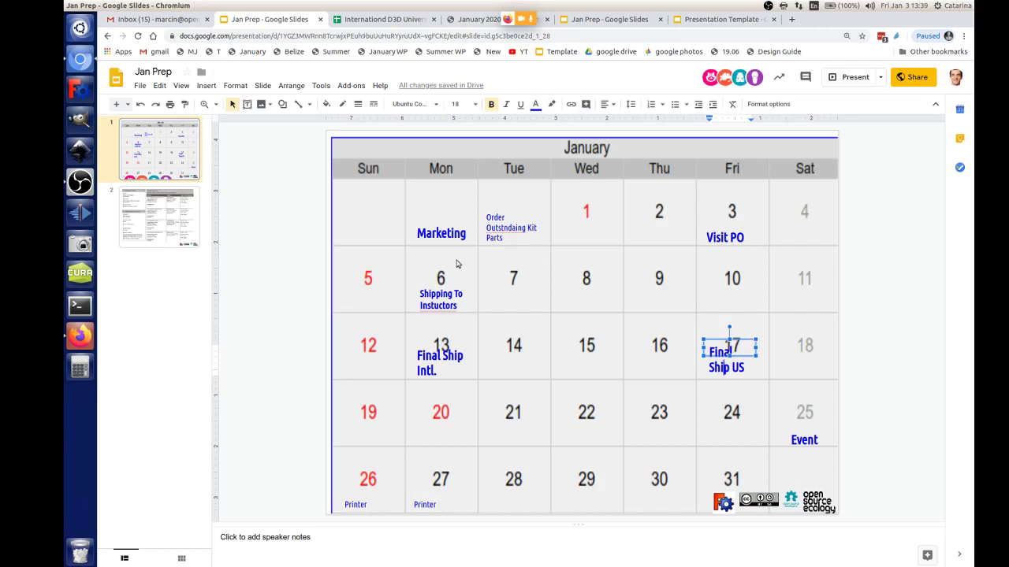
Step: Switch to the Firefox window holding the meet.jit.si meeting page
click(80, 336)
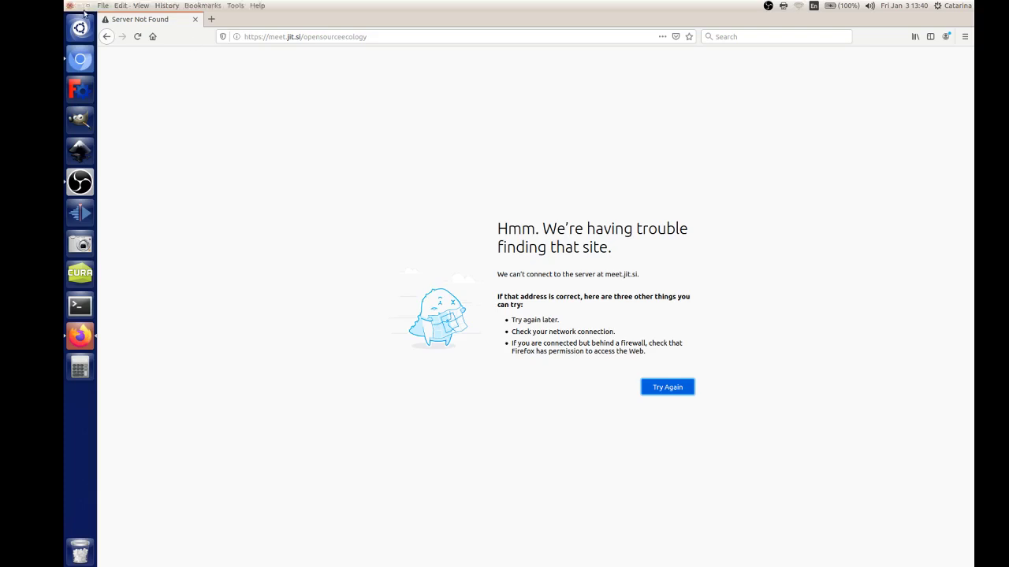
Step: Load meet.jit.si/opensourceecology in the Presentation Template tab in Chromium
click(84, 68)
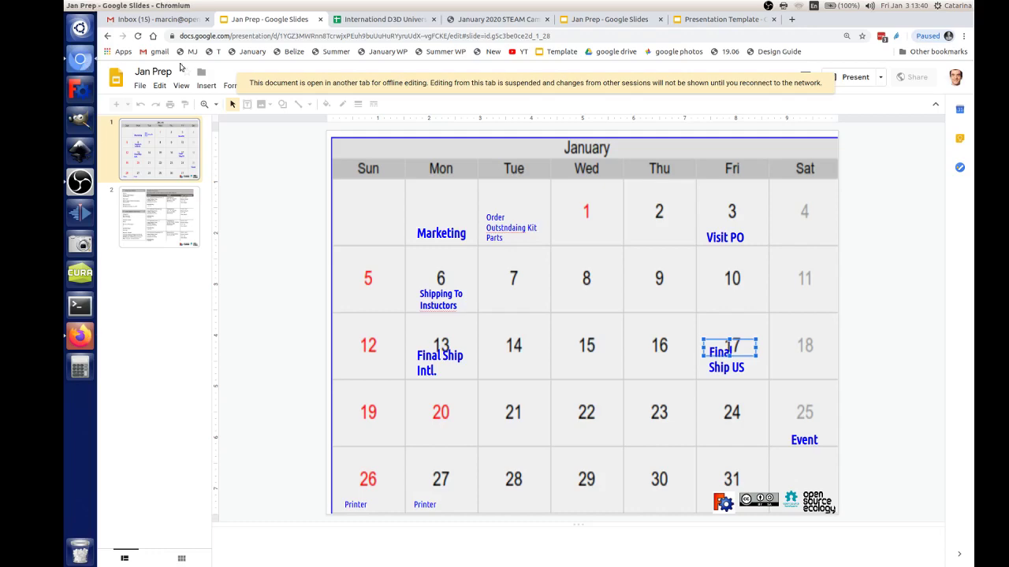
click(478, 24)
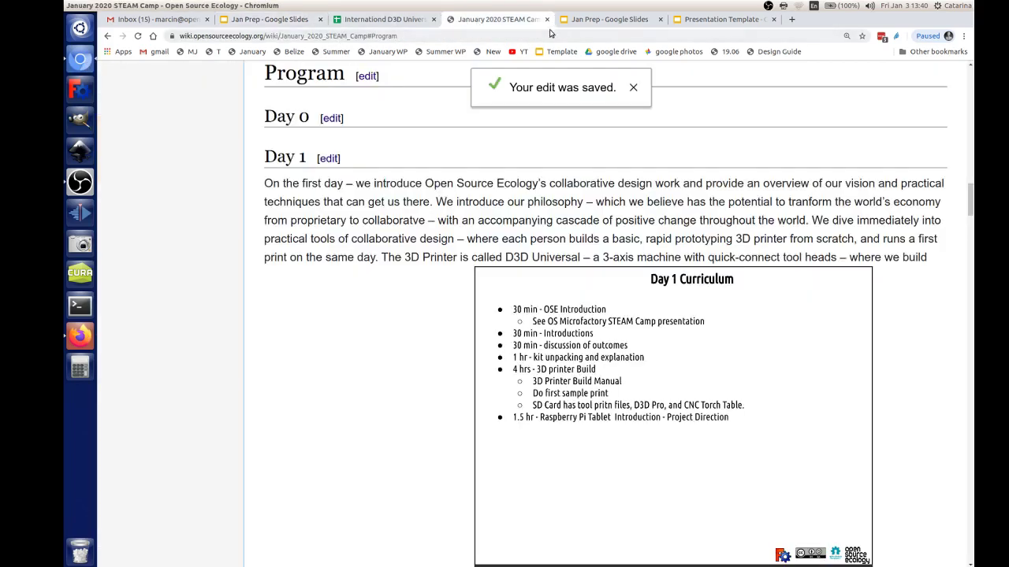
click(626, 22)
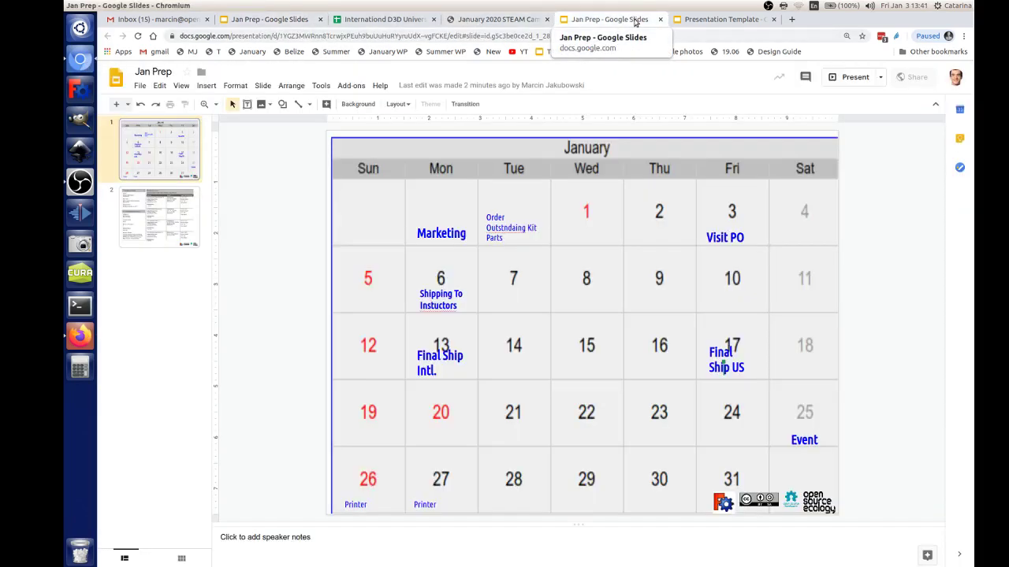
click(710, 20)
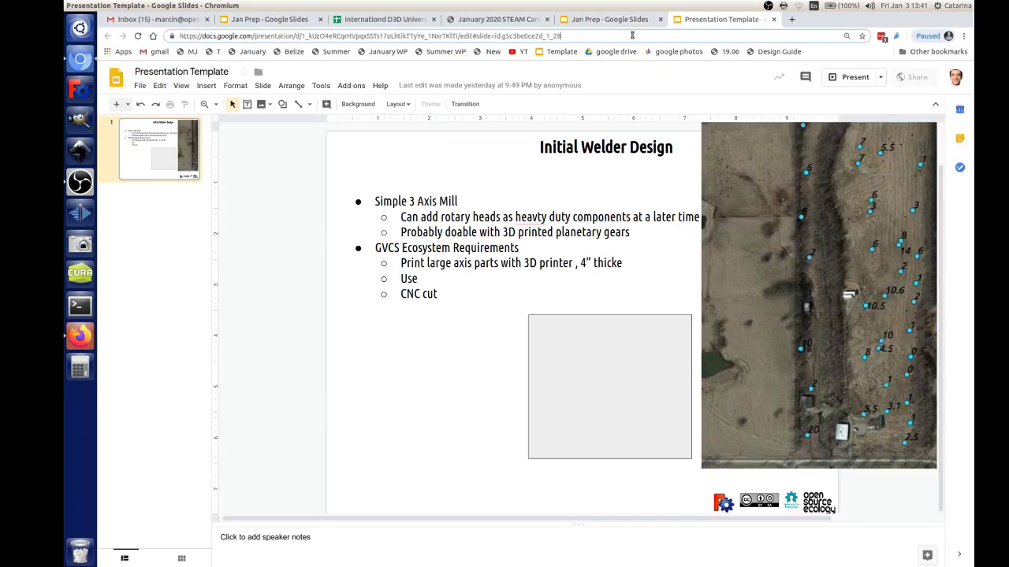
click(632, 35)
text(meet.jit.si/opensourceecology)
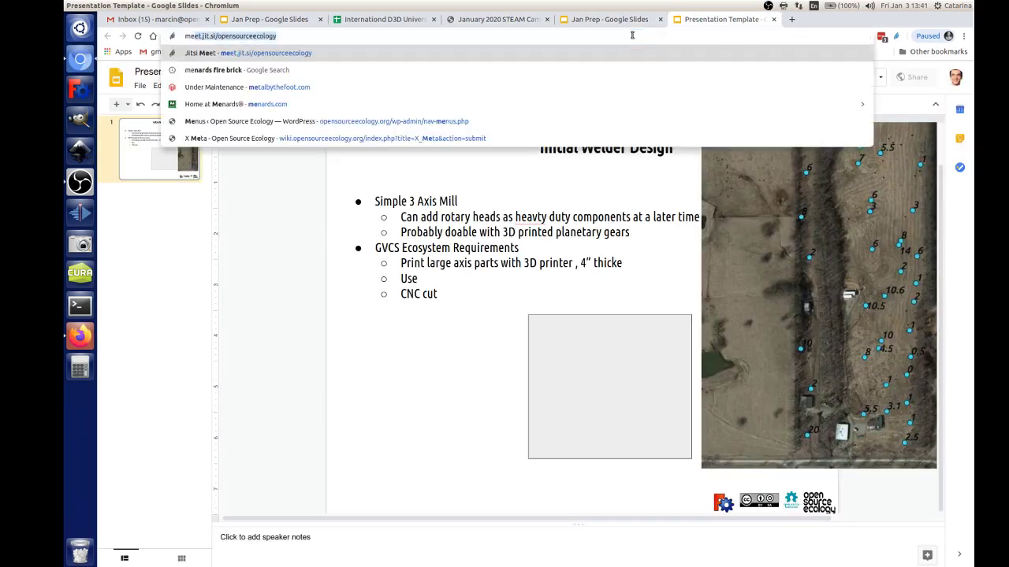
key(Return)
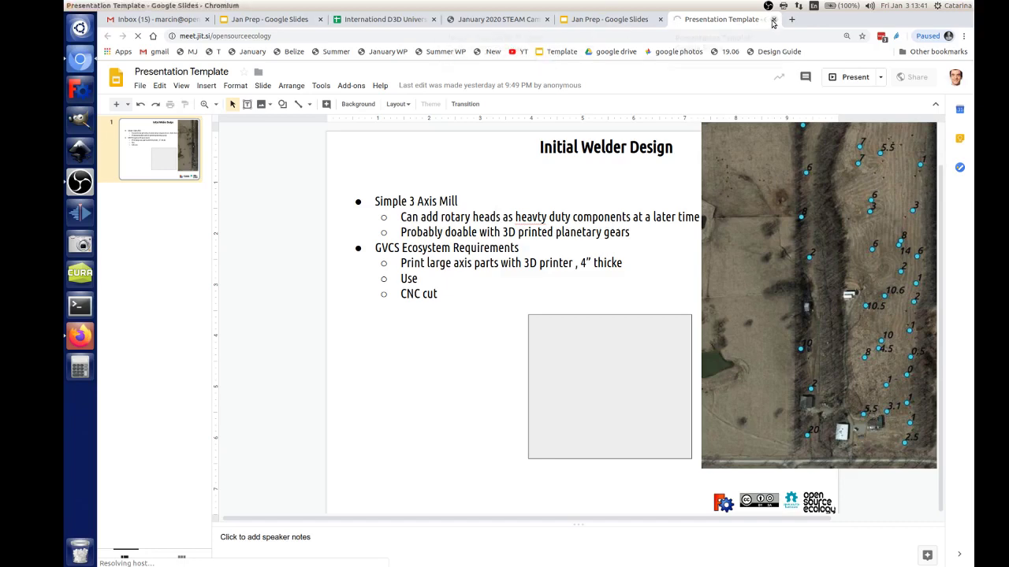
Step: Reload the meet.jit.si meeting page in Firefox
click(82, 338)
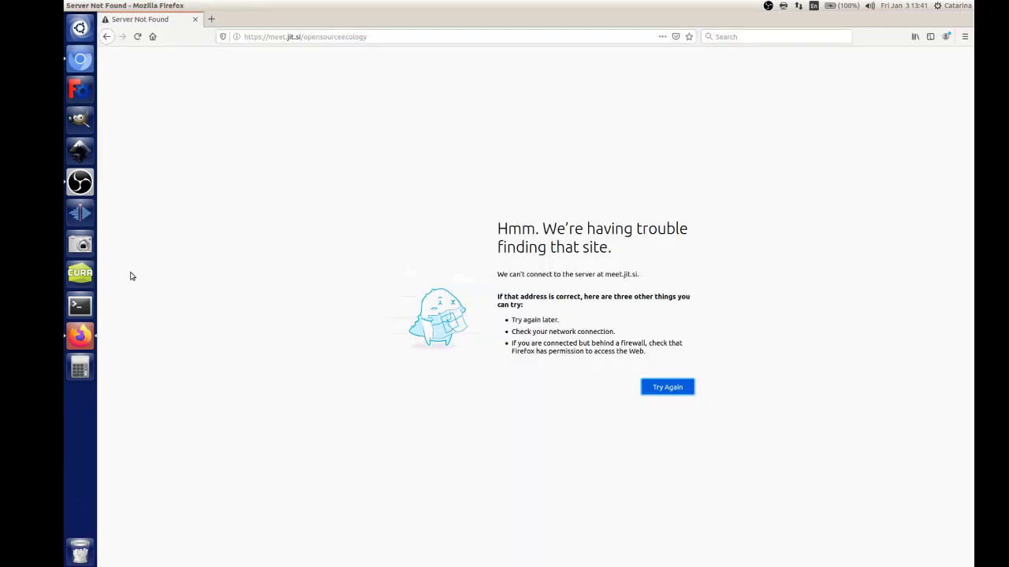
click(137, 36)
key(alt+Tab)
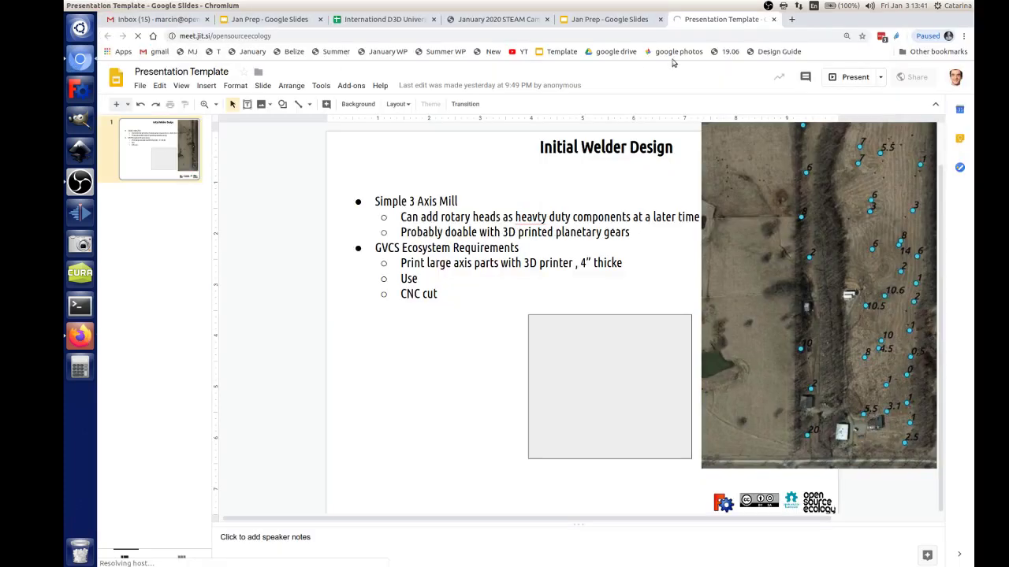
Step: Close the Presentation Template and Gmail tabs, discarding the jitsi email draft
click(773, 19)
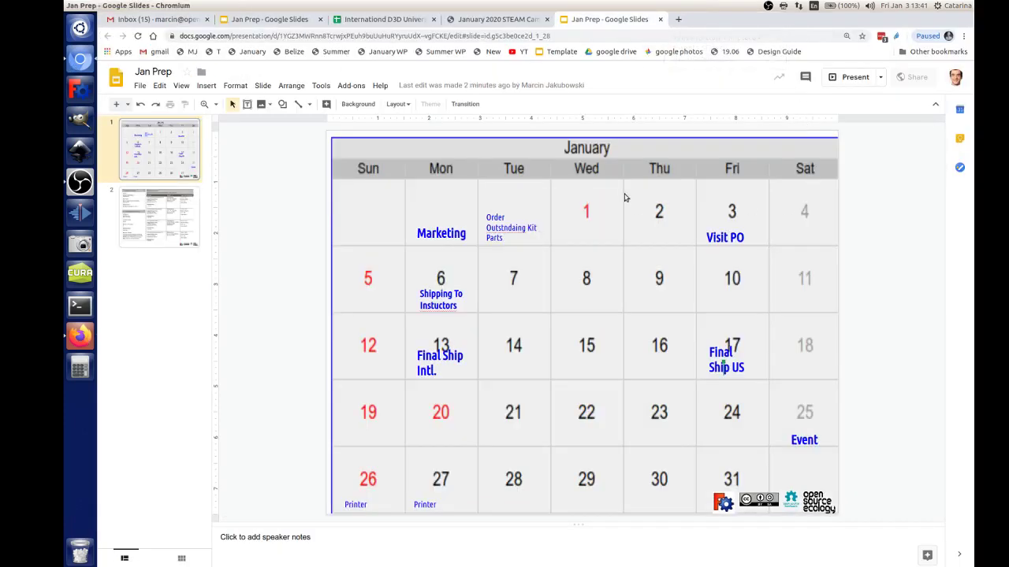
click(496, 19)
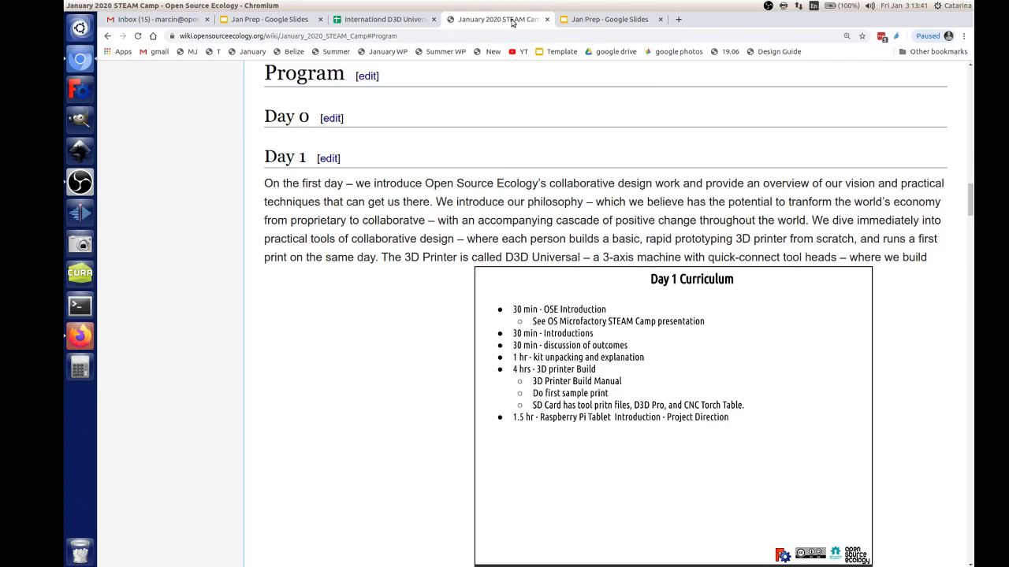
click(155, 21)
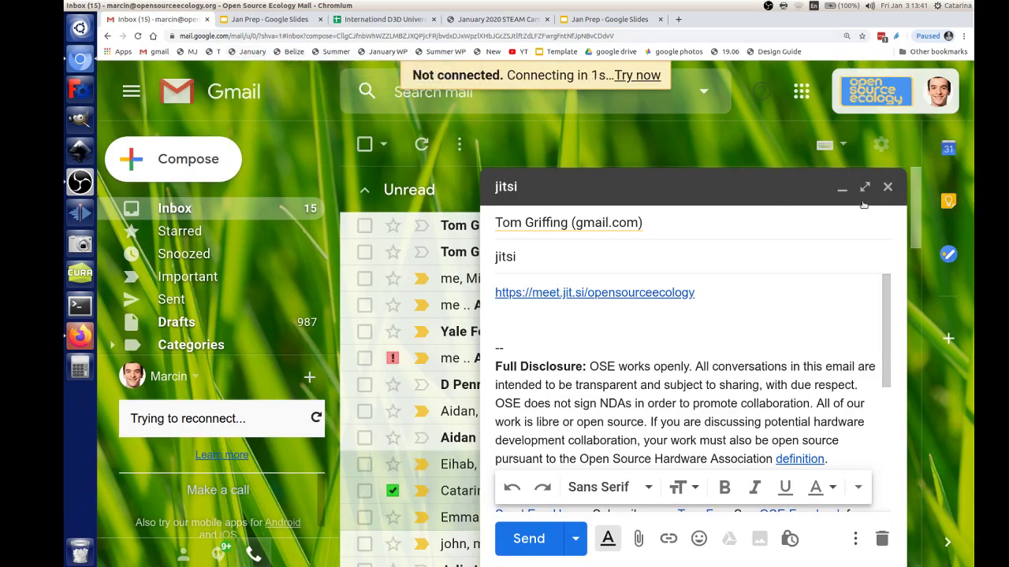
click(882, 538)
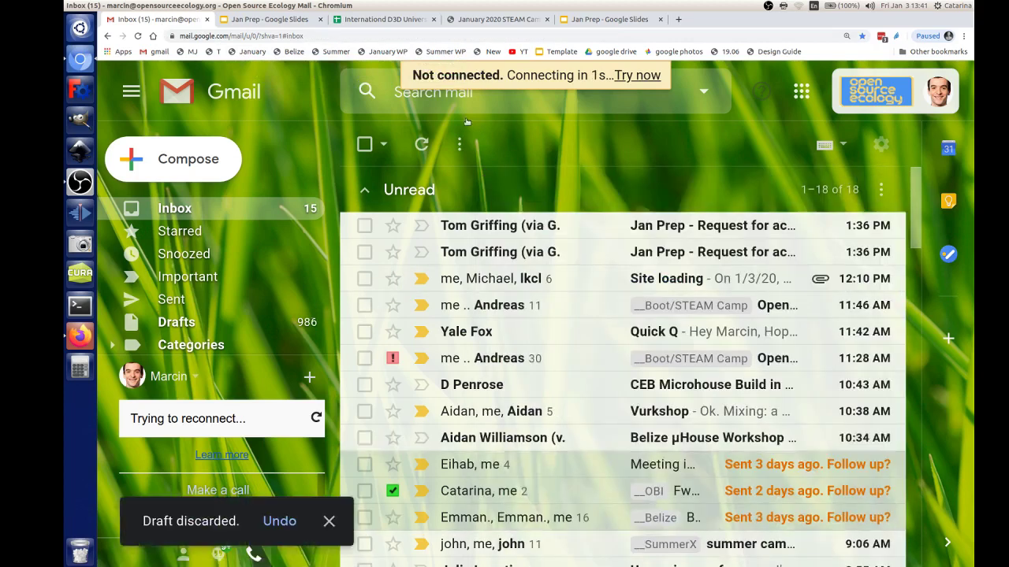
click(207, 19)
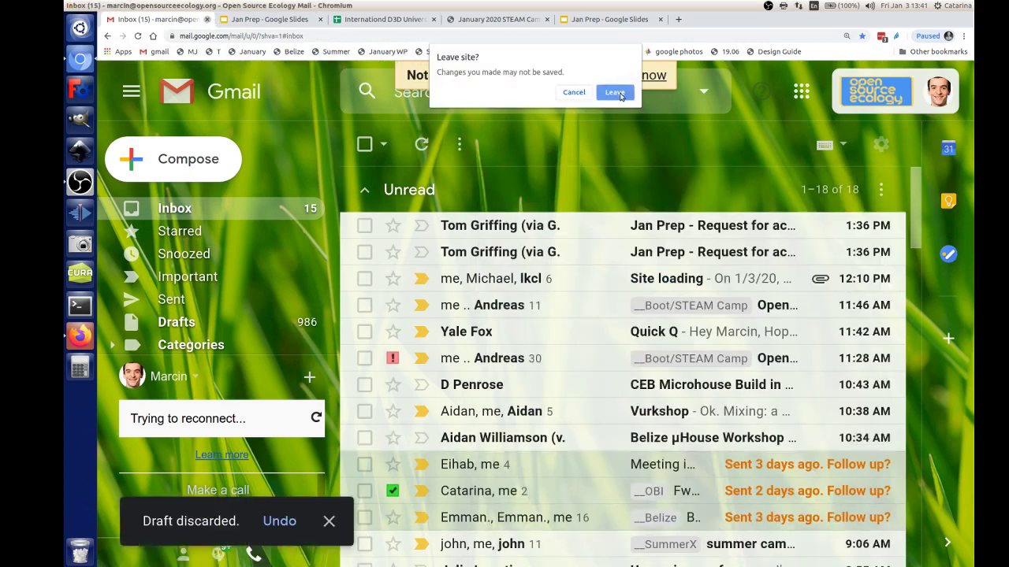
click(614, 92)
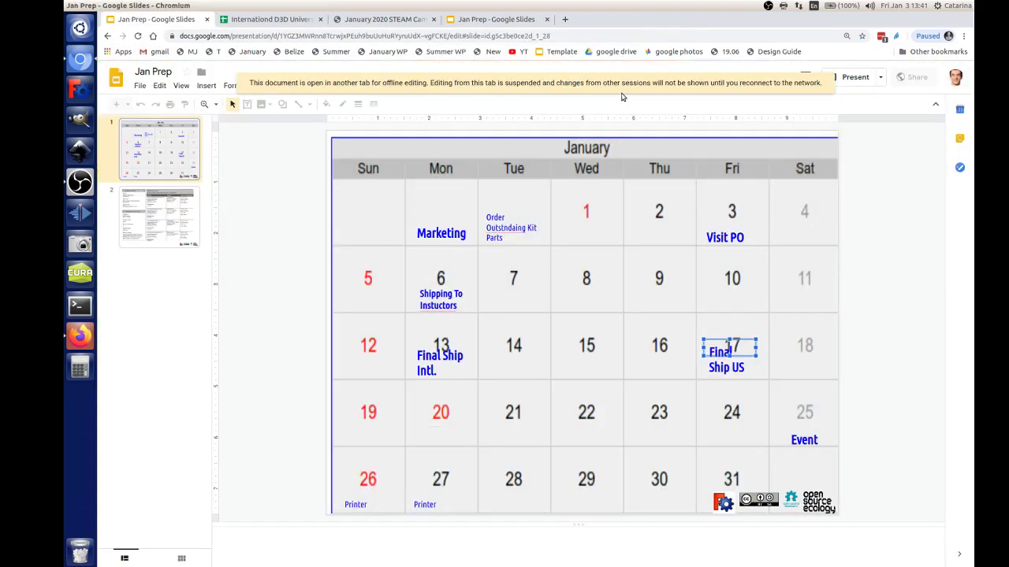
click(72, 345)
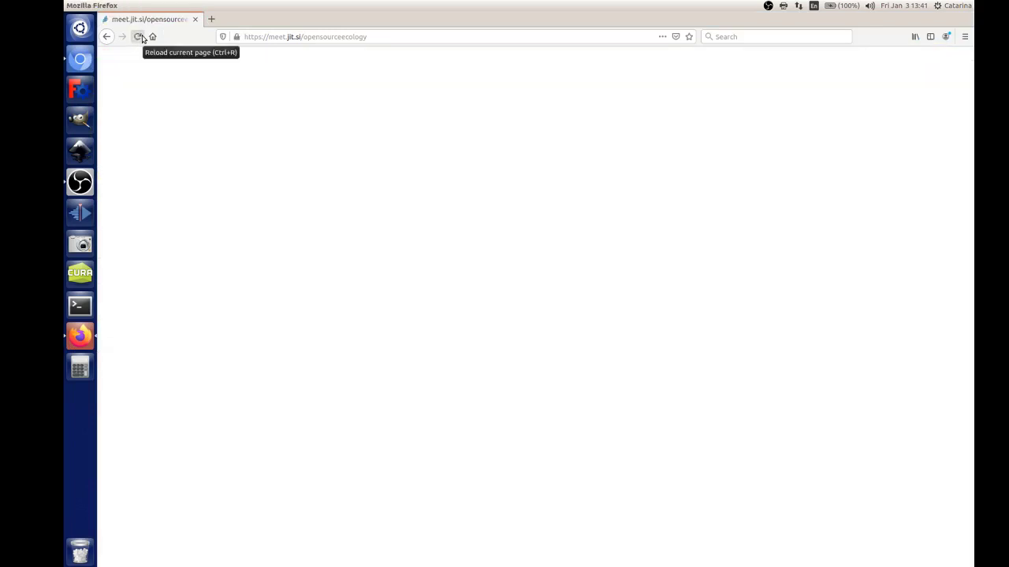
Step: Reload the meet.jit.si page, allow camera and microphone, then return to the Jan Prep slides
click(140, 38)
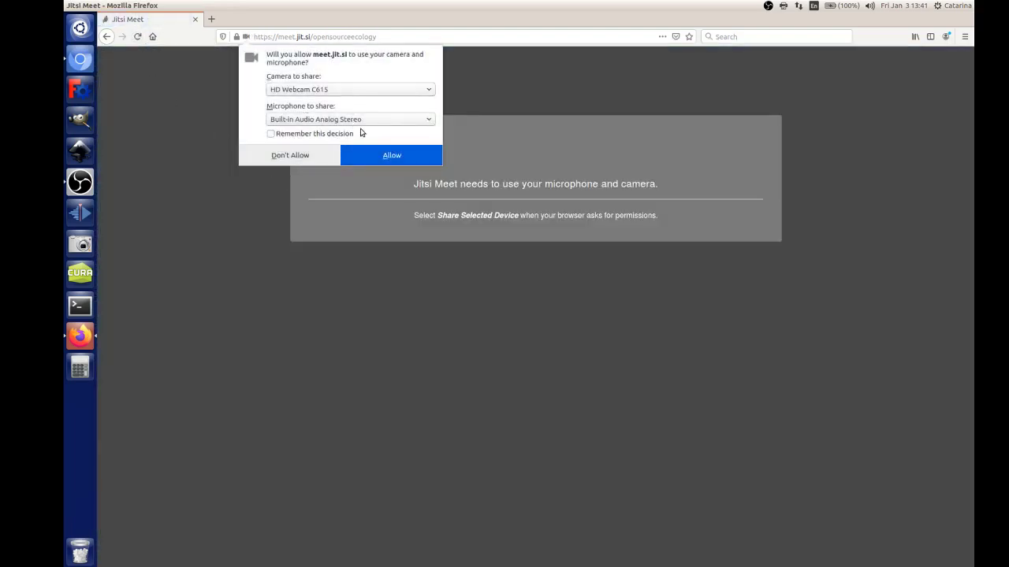
click(371, 152)
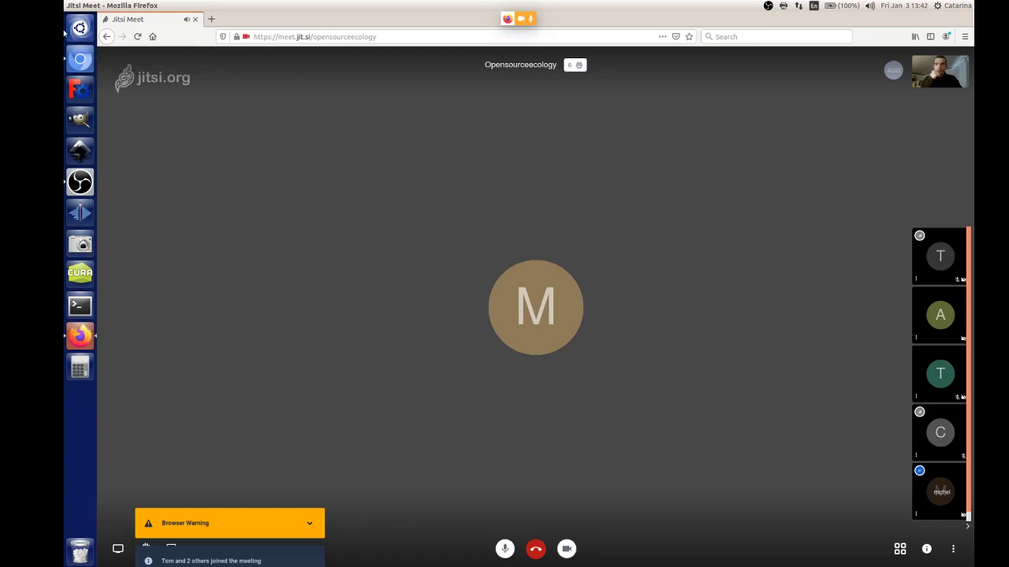
click(87, 63)
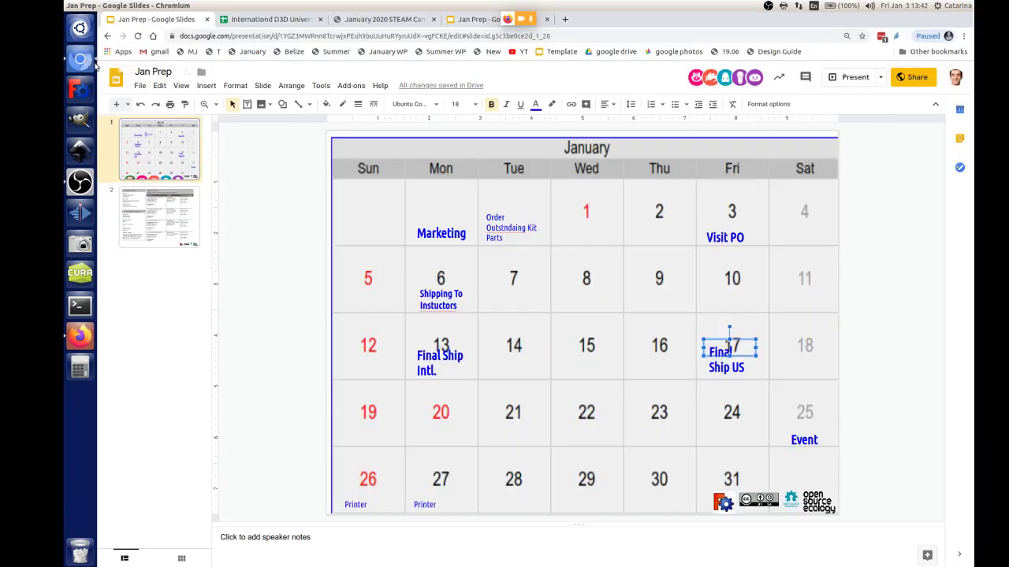
Step: Pin a participant's video in the call, then lengthen the Friday 17 text box on the slide
click(76, 341)
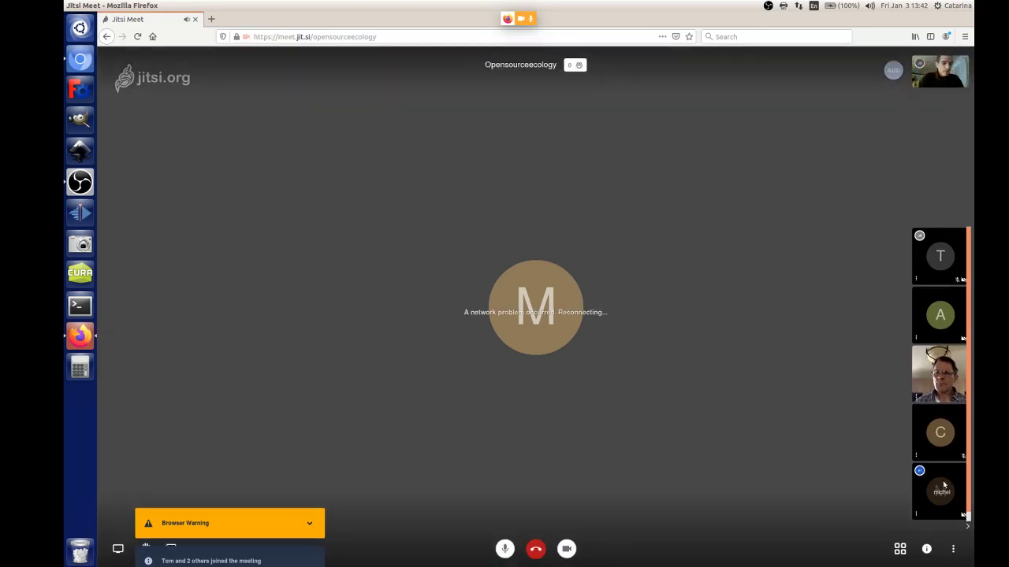
click(943, 484)
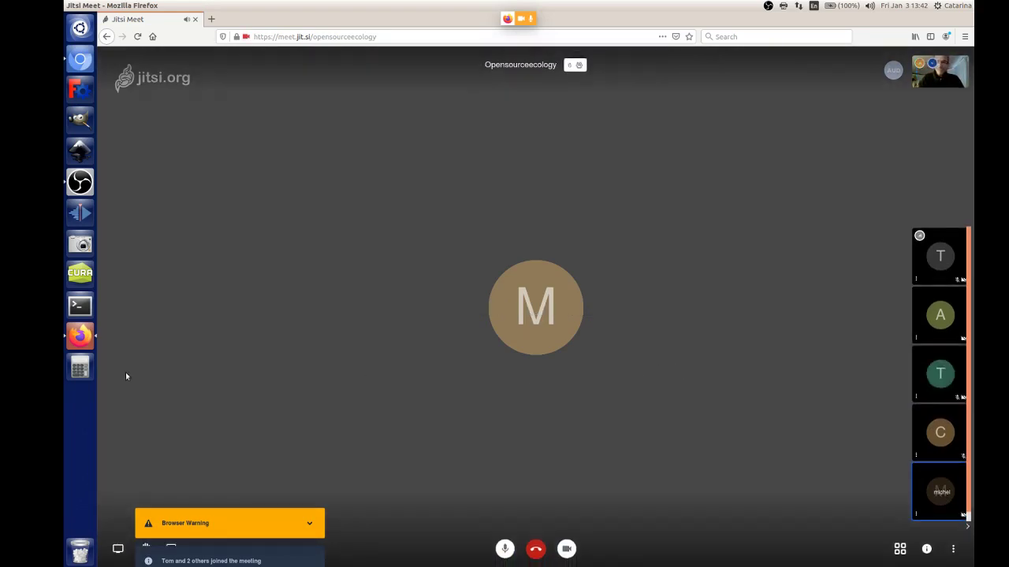
click(81, 62)
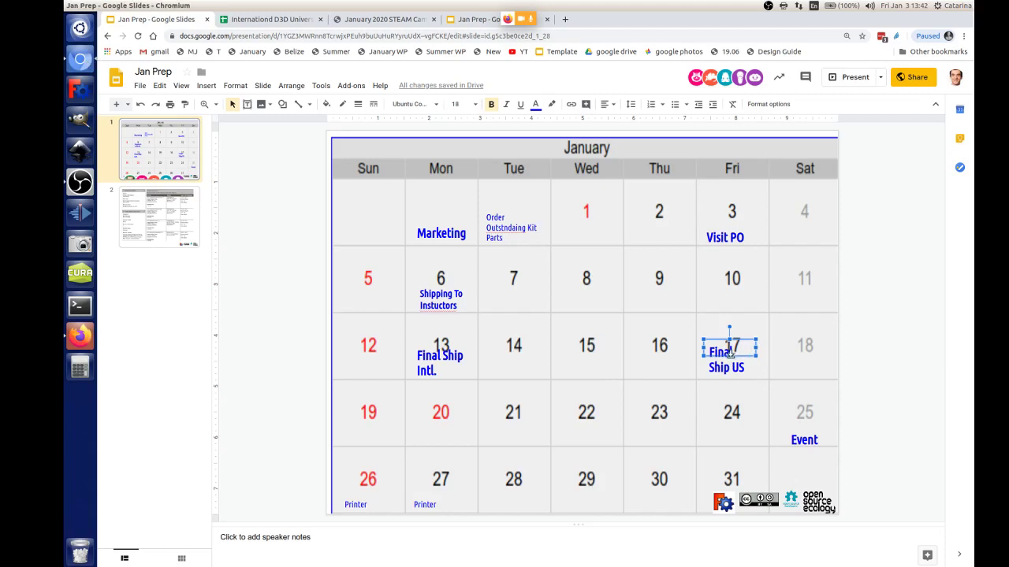
drag(730, 359, 730, 376)
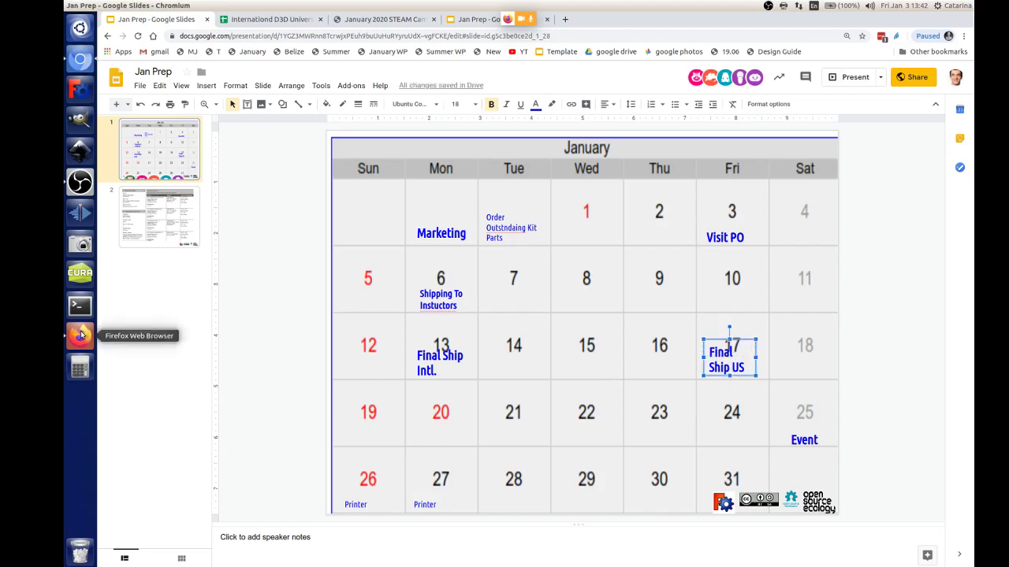
click(461, 359)
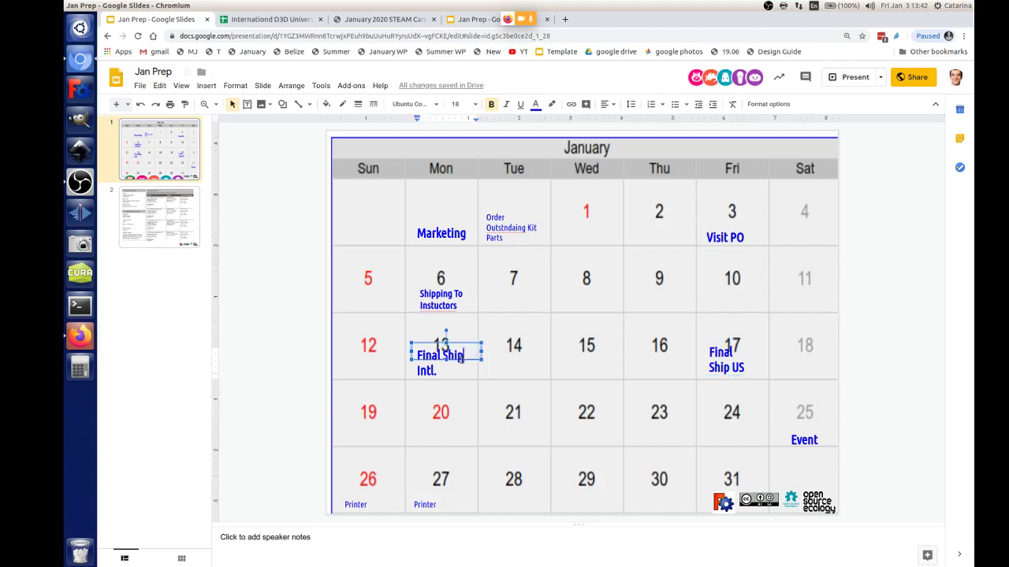
Step: Pin another participant's video, dismiss the browser warning, and return to the Jan Prep slides
click(76, 339)
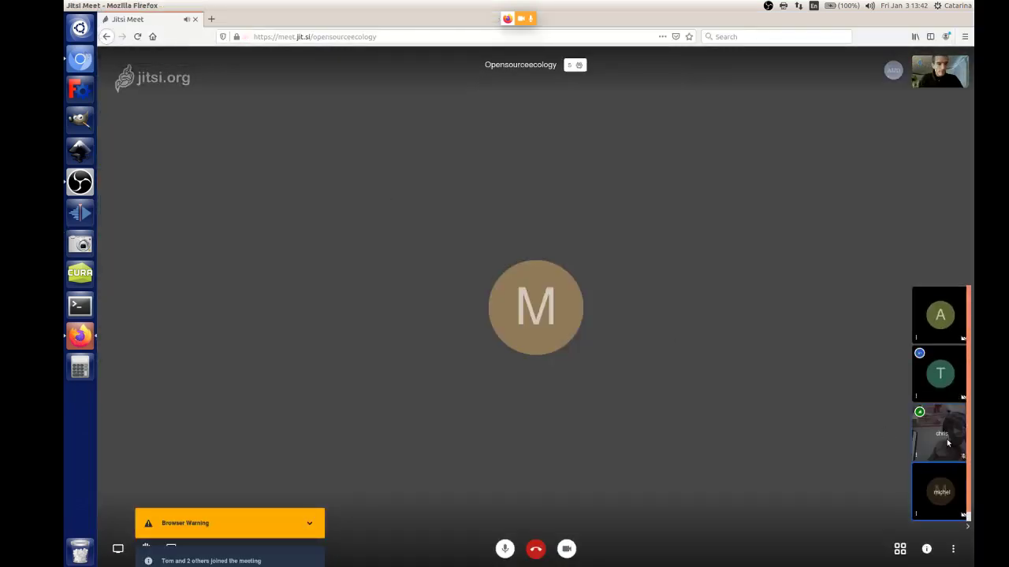
click(946, 446)
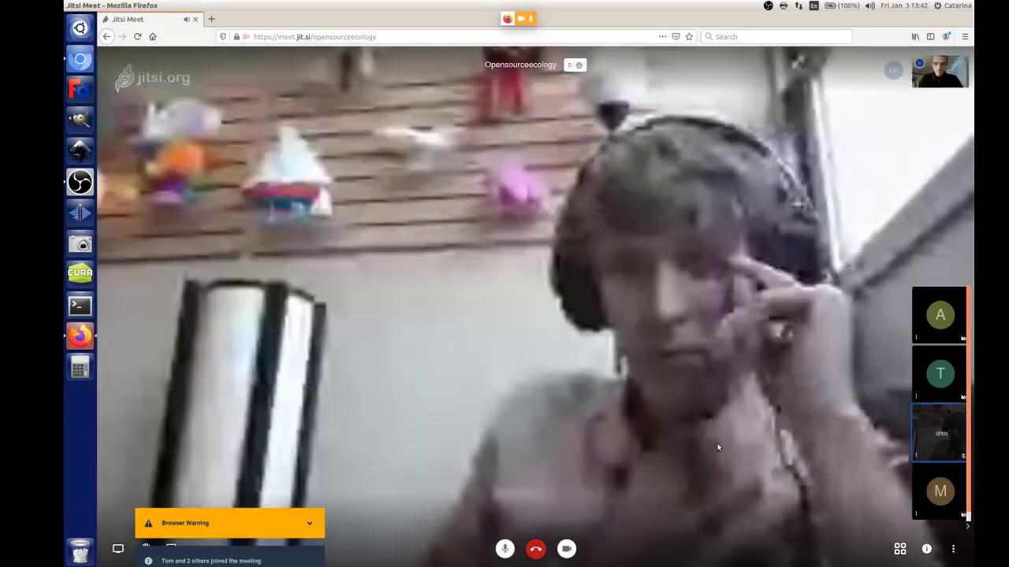
click(318, 526)
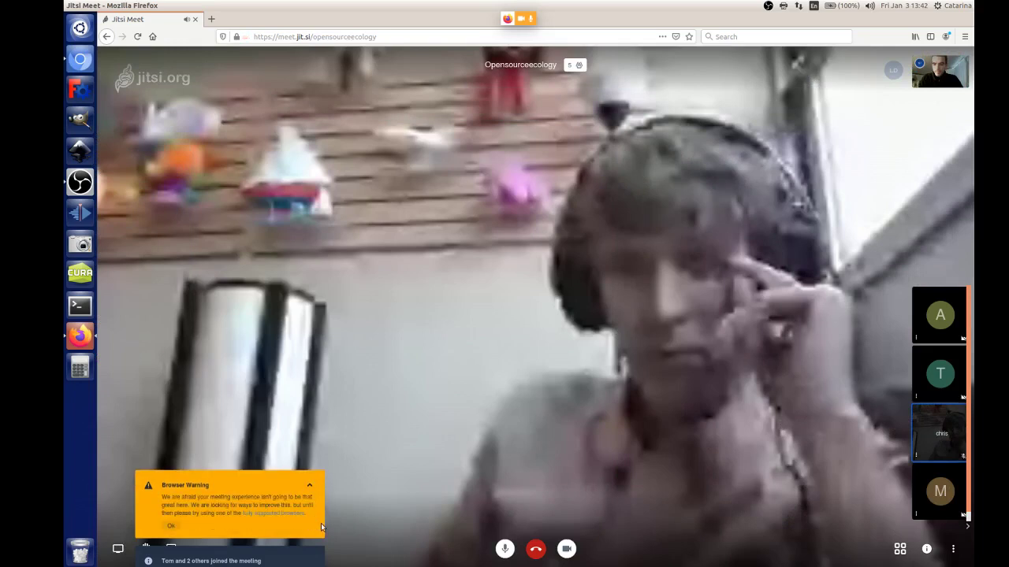
click(170, 525)
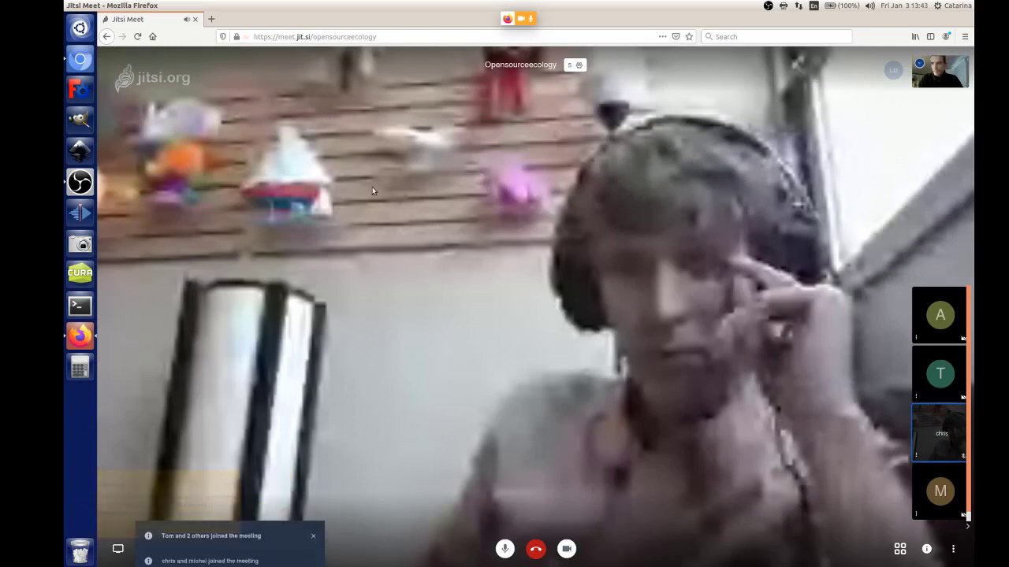
click(80, 61)
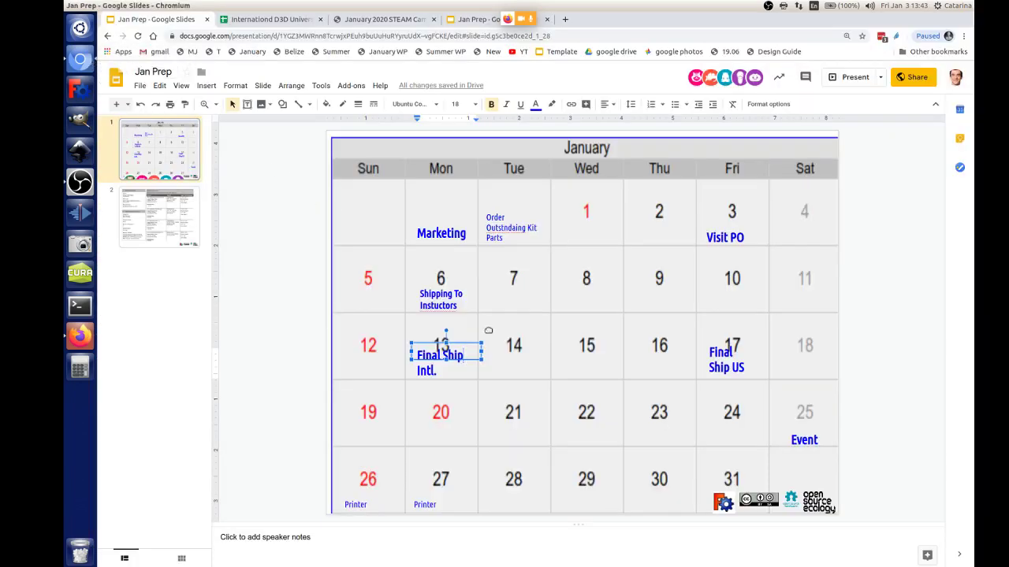
Step: Duplicate the Final Ship US label from Friday 17 onto Thursday 16 and nudge it into place
click(751, 356)
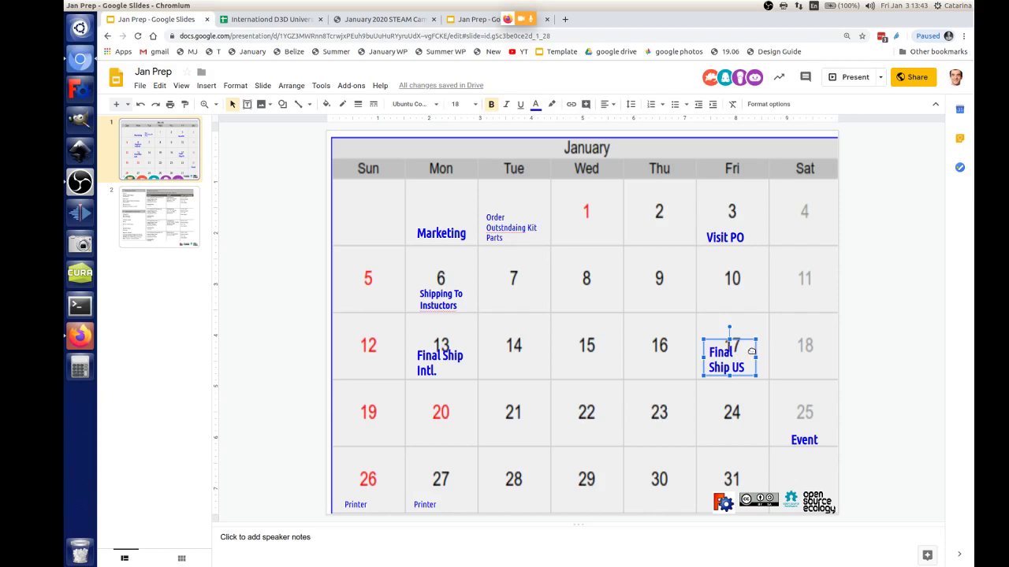
click(667, 353)
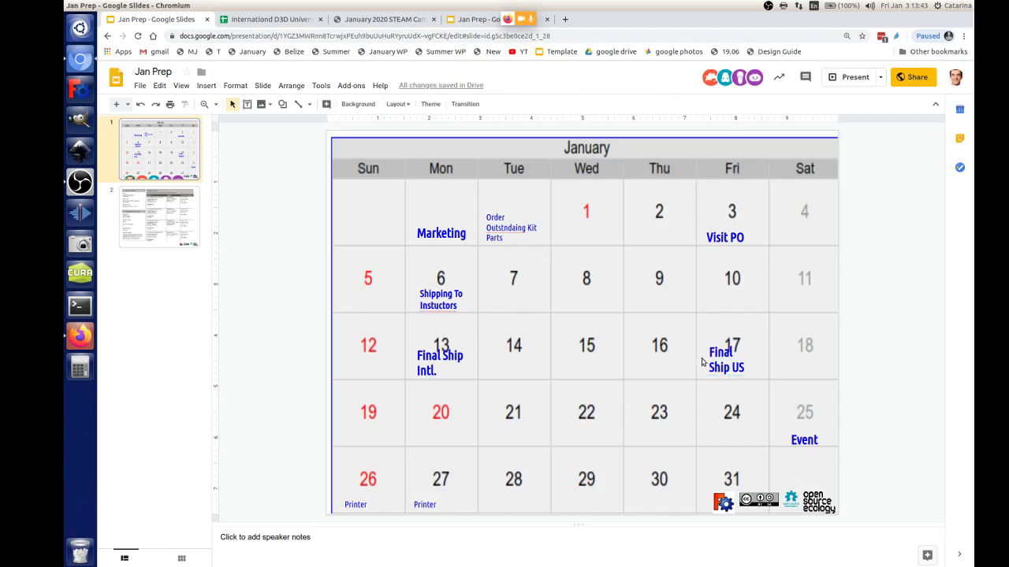
click(753, 367)
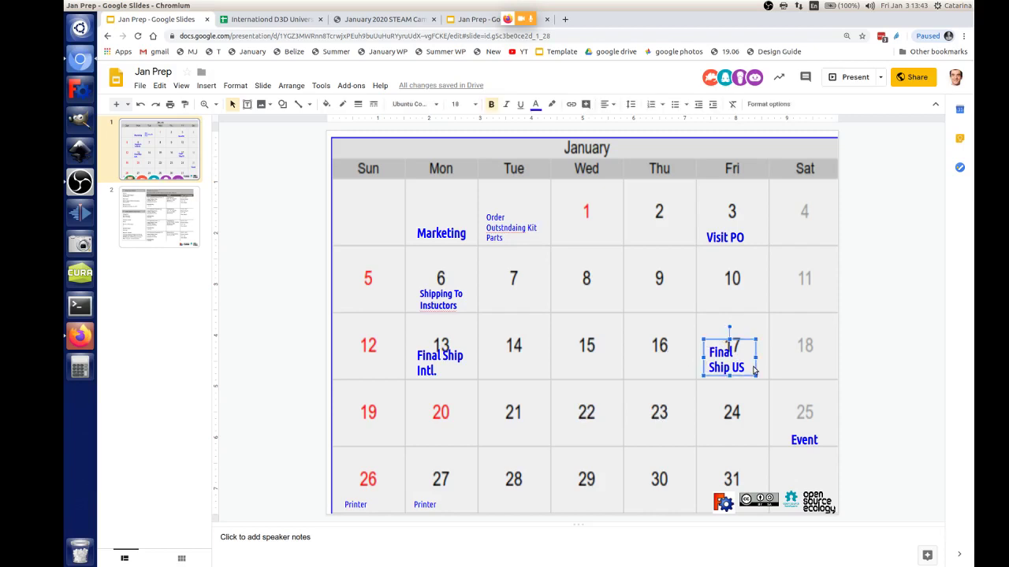
key(ctrl+d)
drag(753, 372, 664, 371)
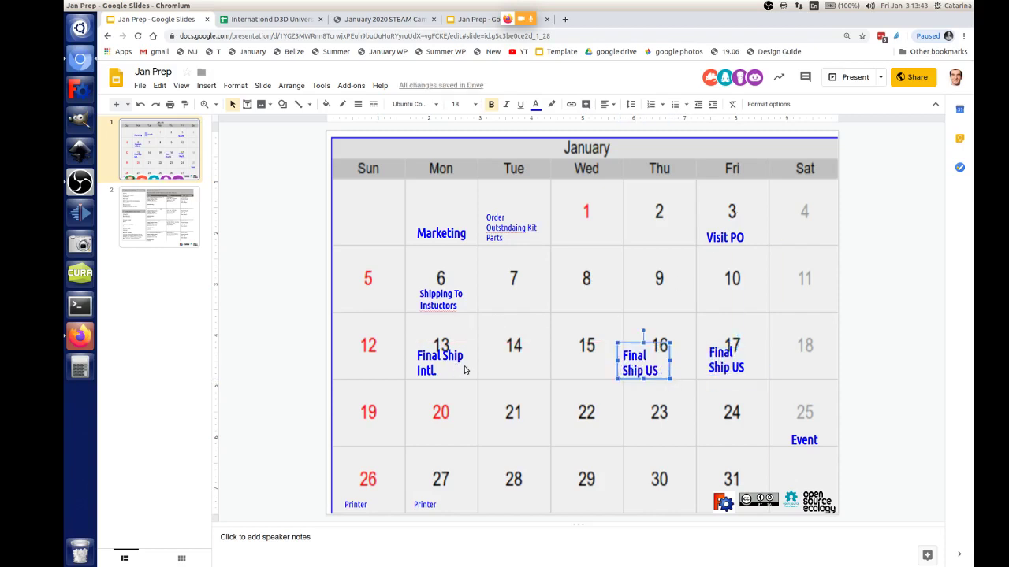
drag(669, 370, 674, 370)
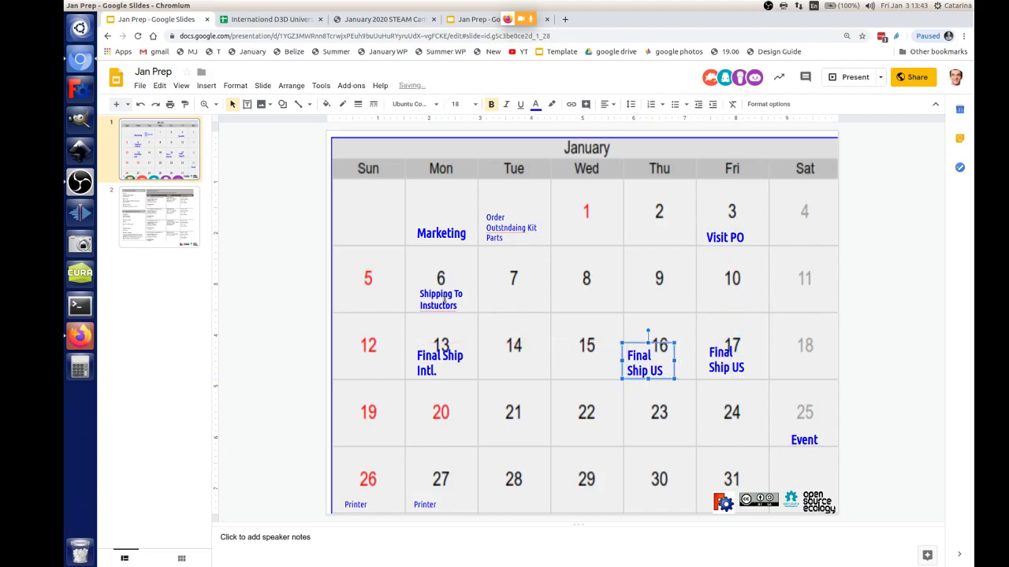
click(475, 297)
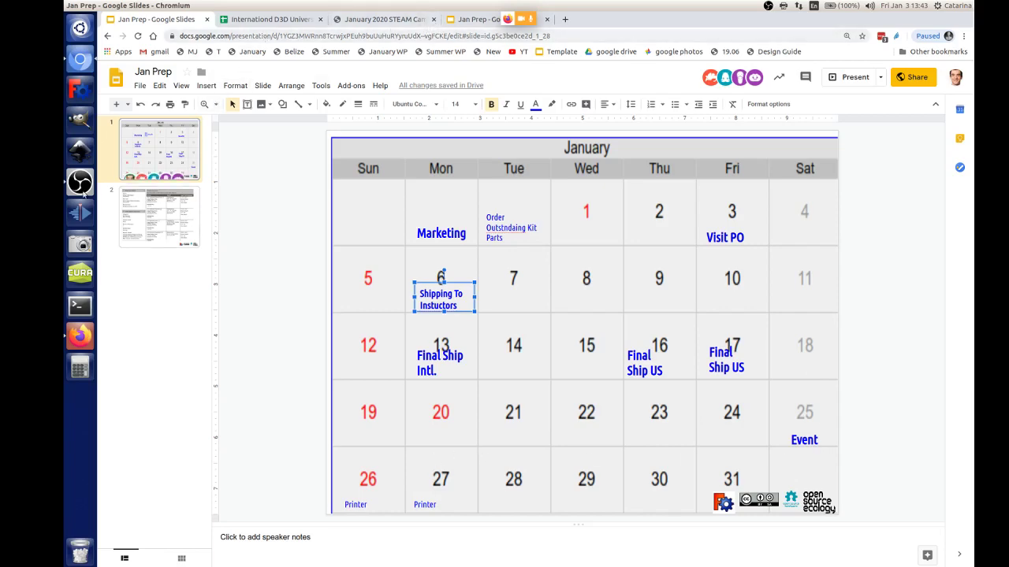
click(80, 335)
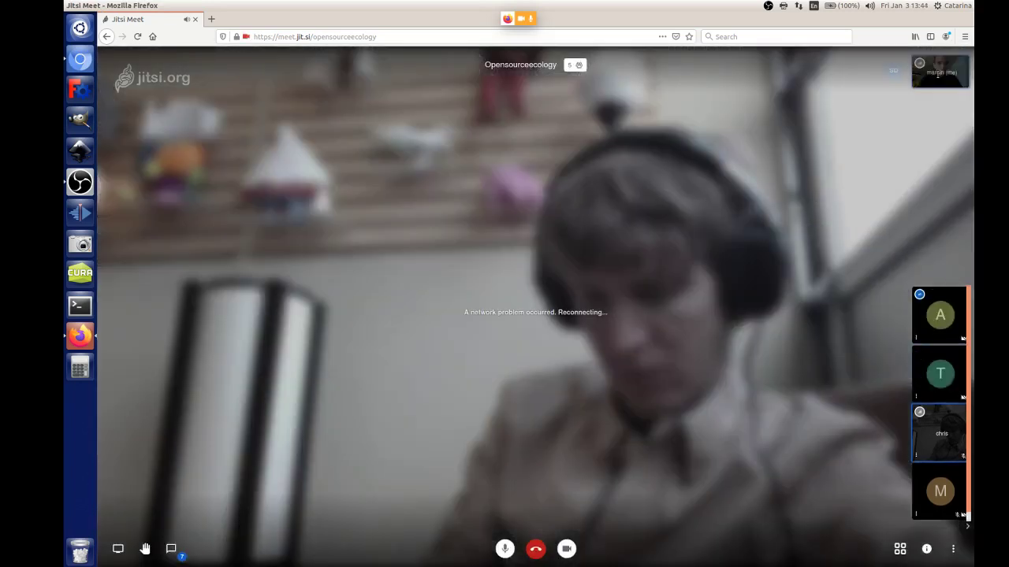
Step: Check the site's camera and microphone permissions, stop the camera, and return to the slides
click(521, 23)
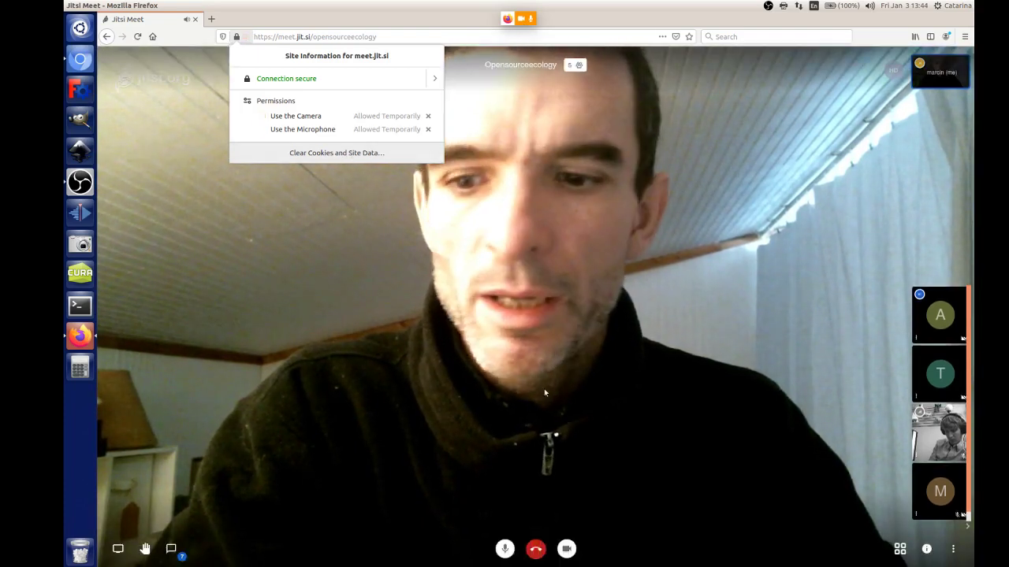
click(939, 71)
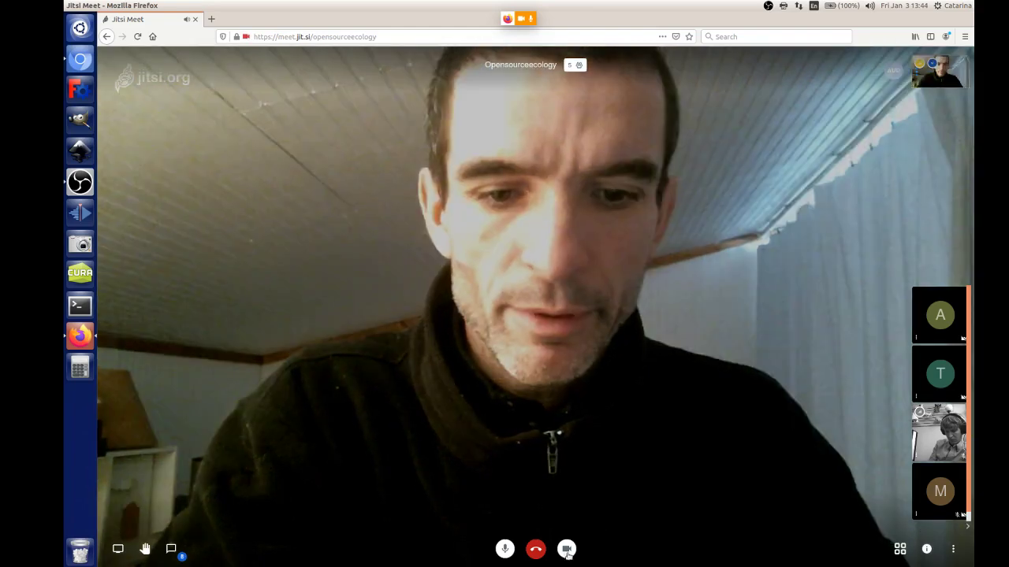
click(567, 549)
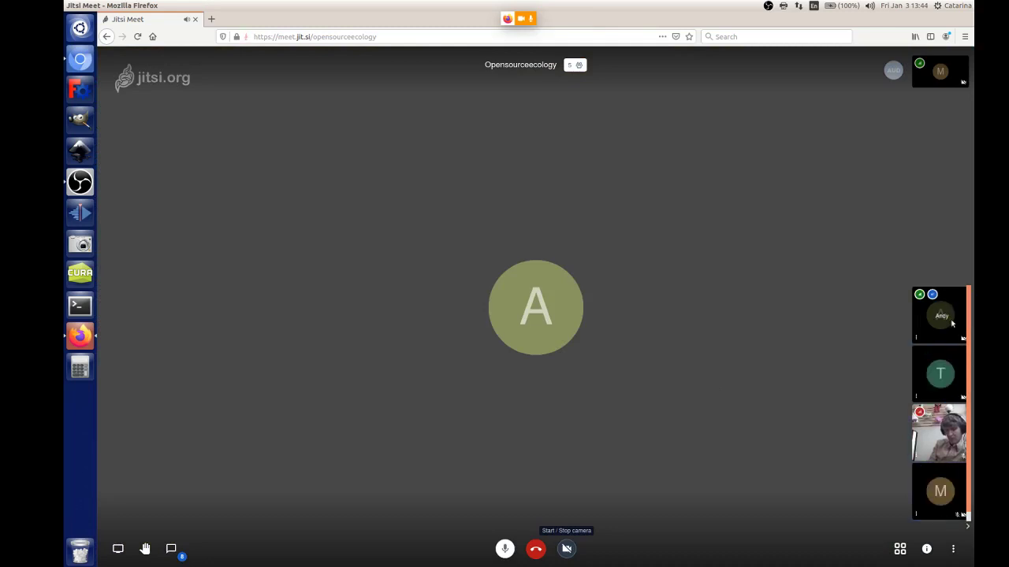
click(79, 60)
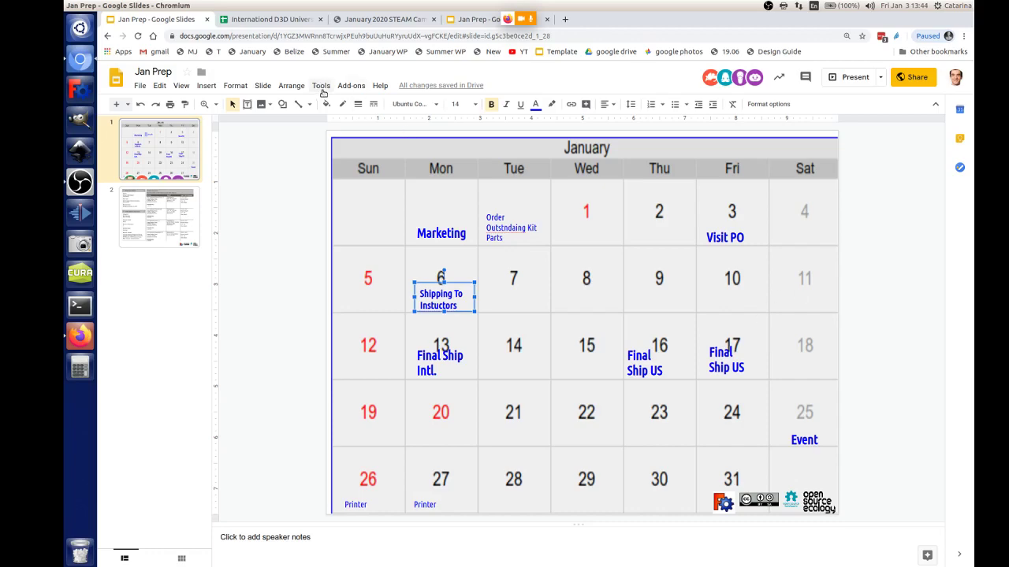
click(281, 24)
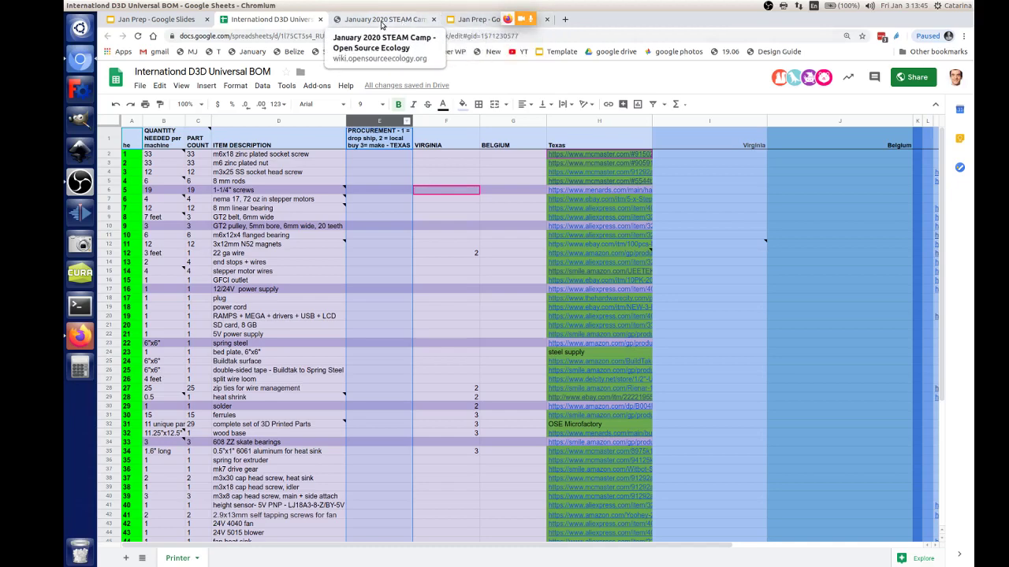
click(158, 19)
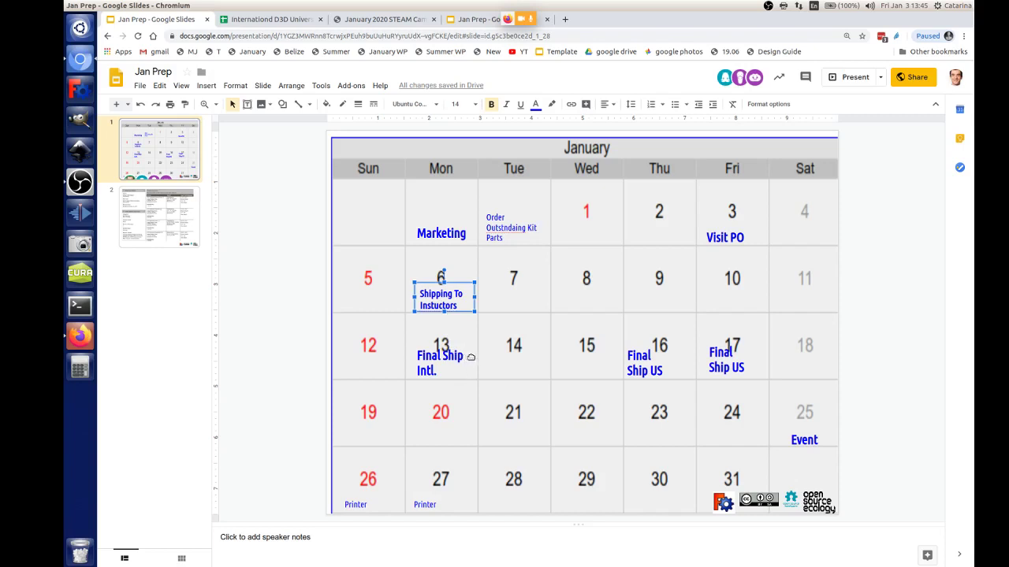
Step: Copy Final Ship Intl. onto Friday 10, delete the Monday 13 original, and raise it slightly
click(470, 357)
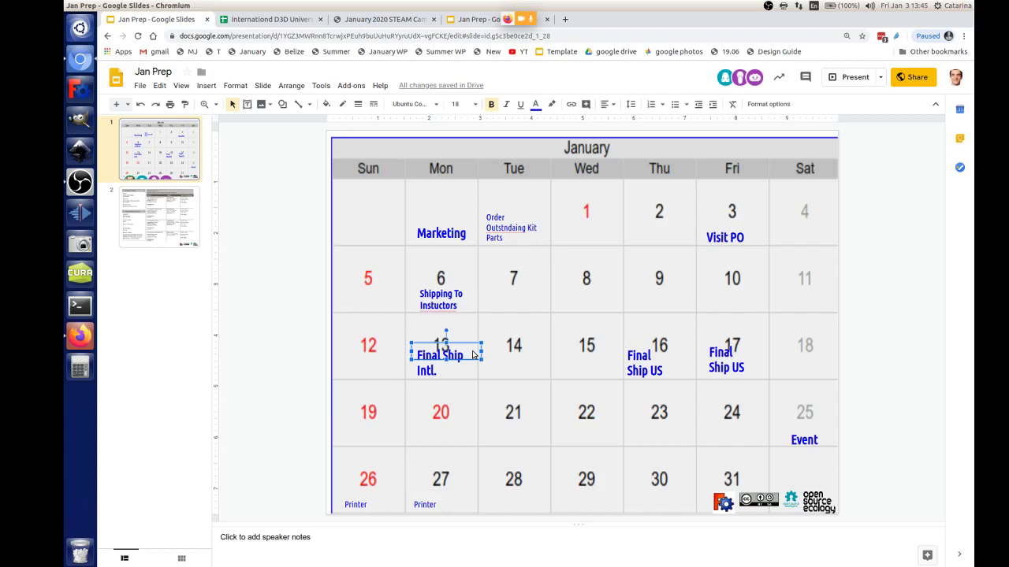
key(ctrl+d)
drag(480, 356, 759, 295)
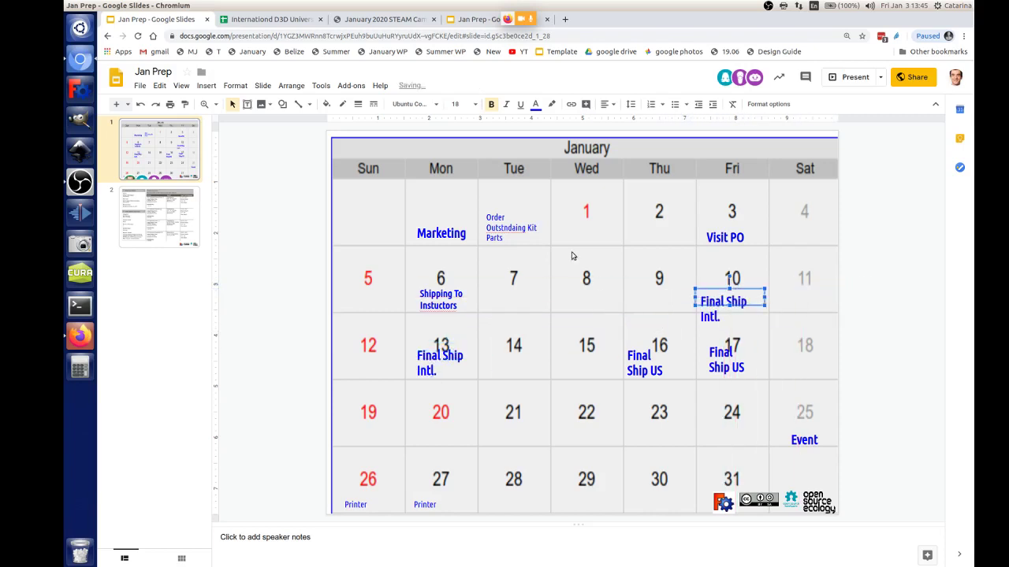
click(471, 352)
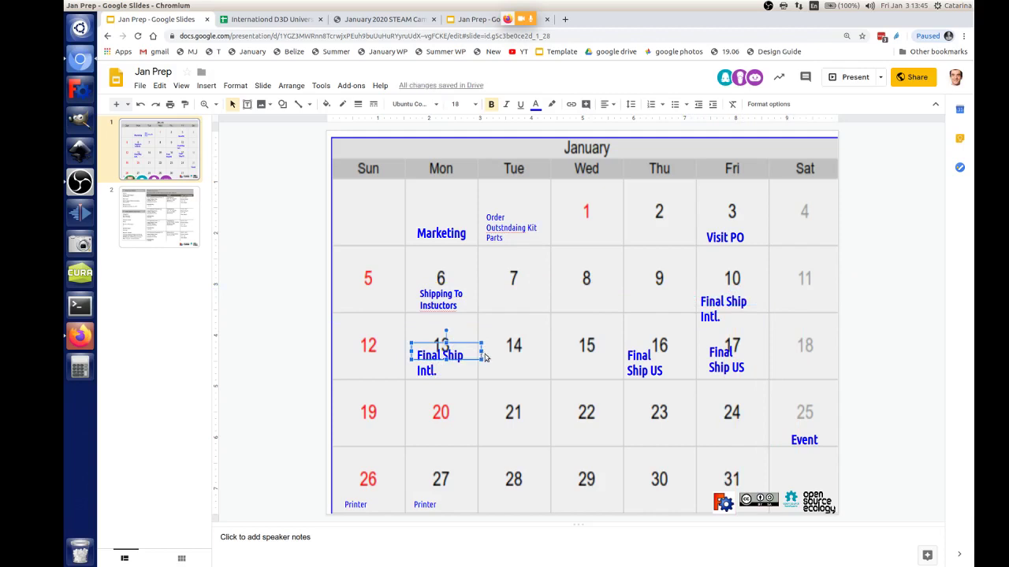
key(Delete)
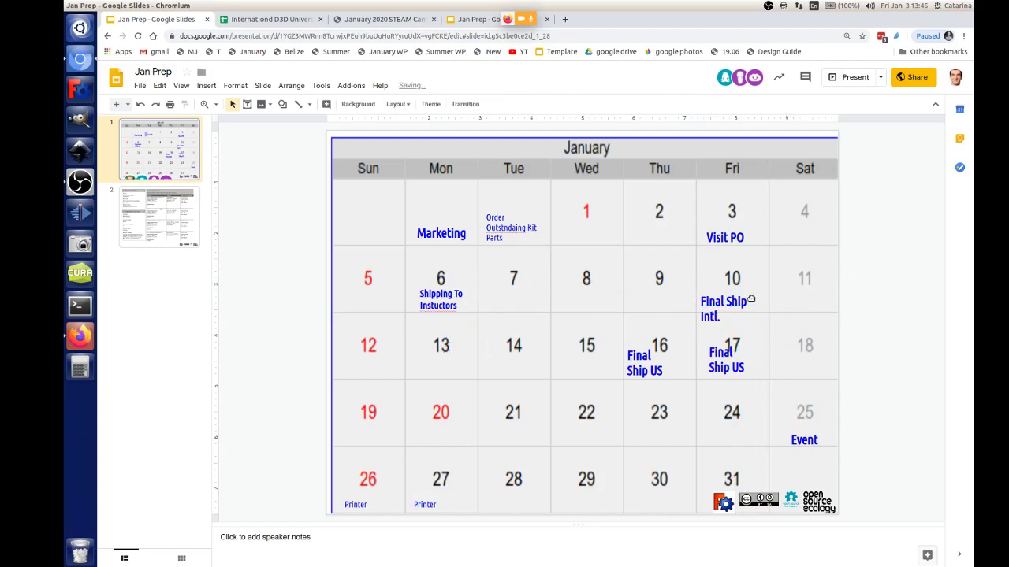
drag(754, 291, 754, 284)
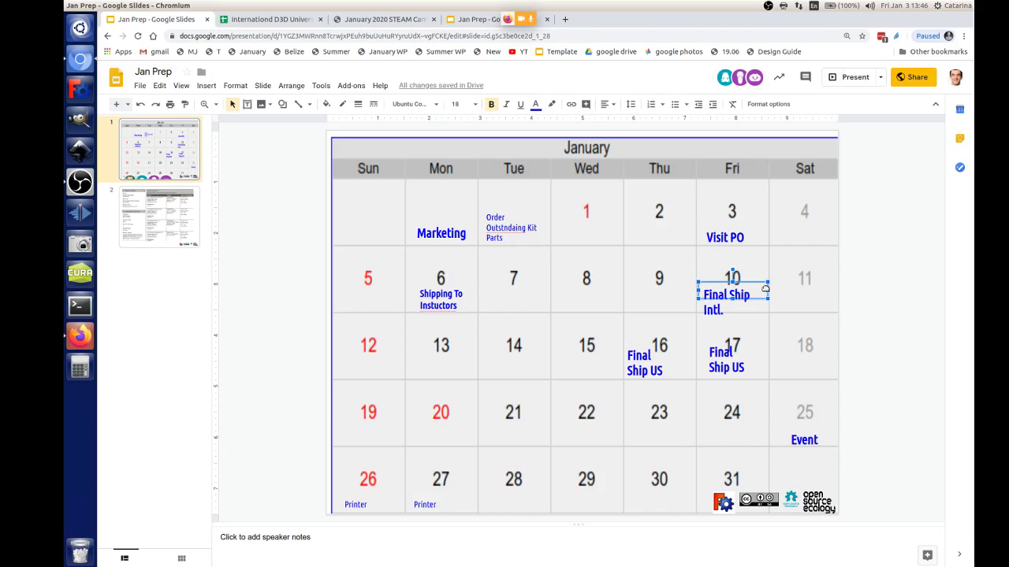
key(XF86AudioRaiseVolume)
click(89, 332)
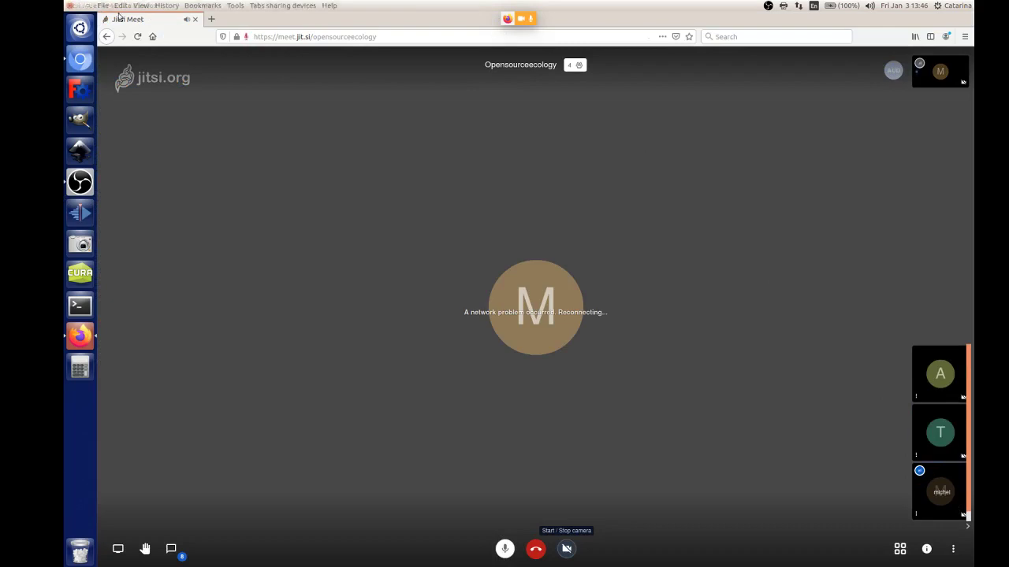
Step: Bring the Jan Prep calendar slide back in front of the Jitsi call
click(81, 62)
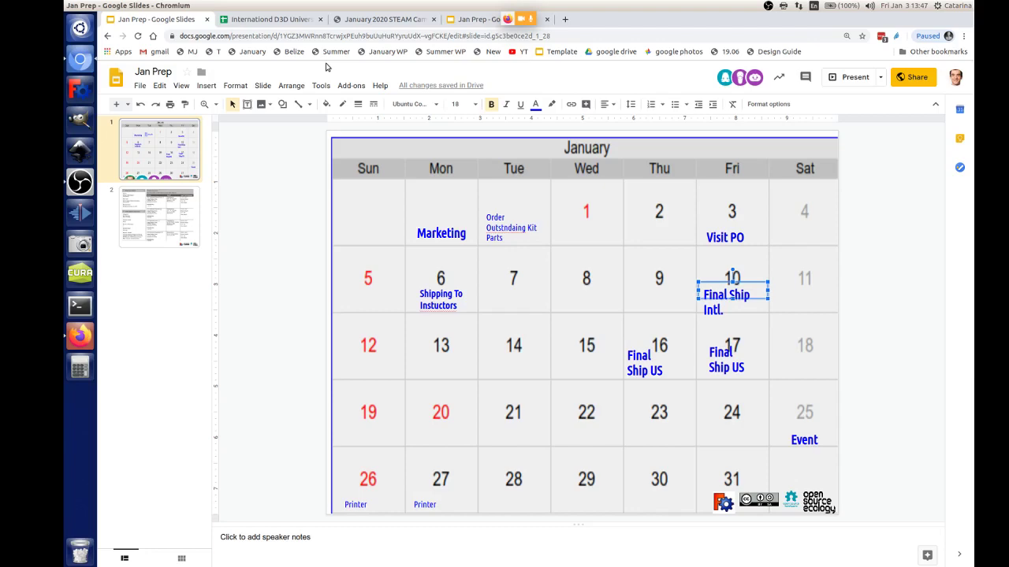
Step: Switch to the Internationd D3D Universal BOM spreadsheet tab
click(268, 19)
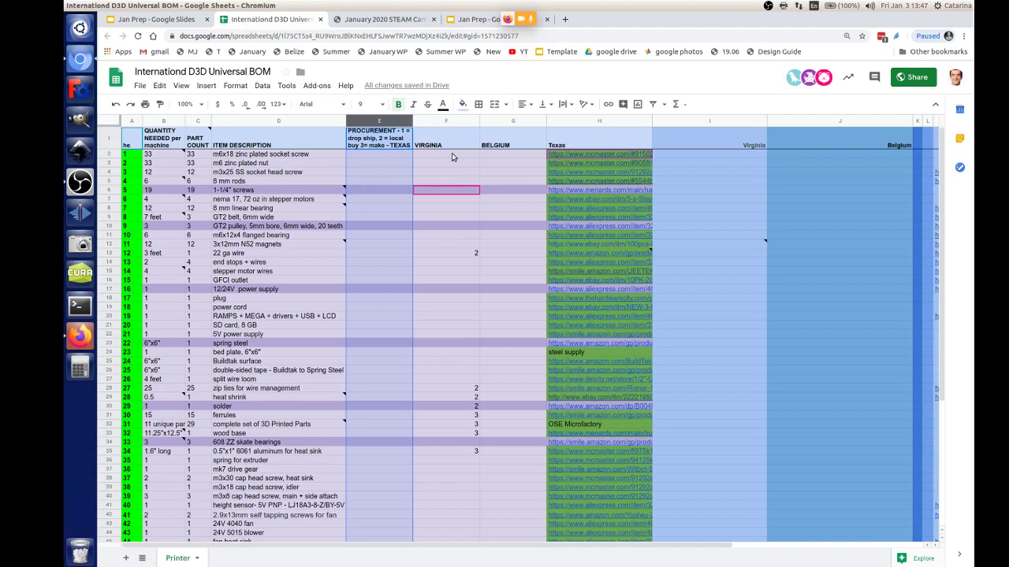
Step: Enter '3 days mcmaster' in cell E2 under the TEXAS procurement header
click(508, 160)
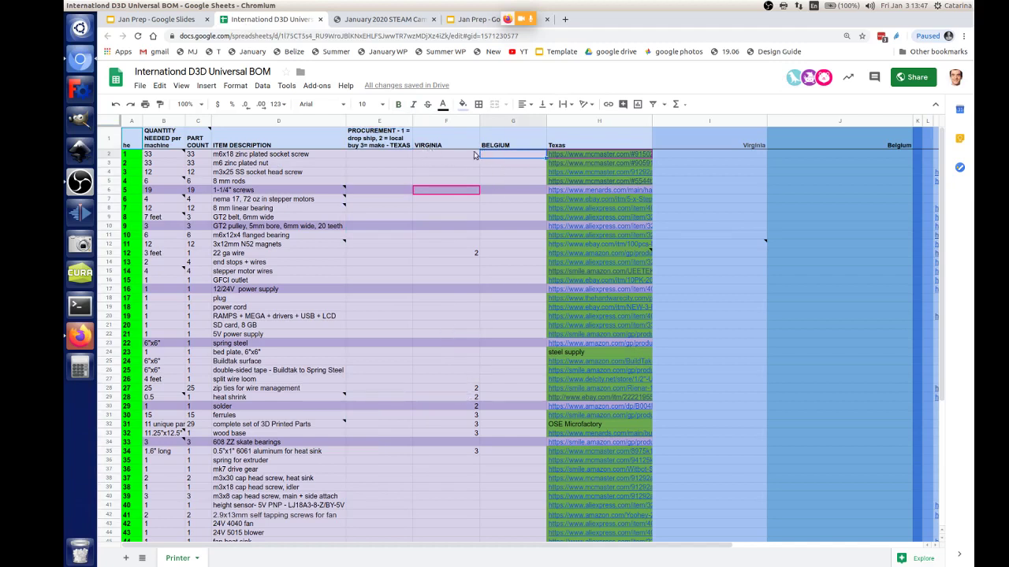
click(380, 158)
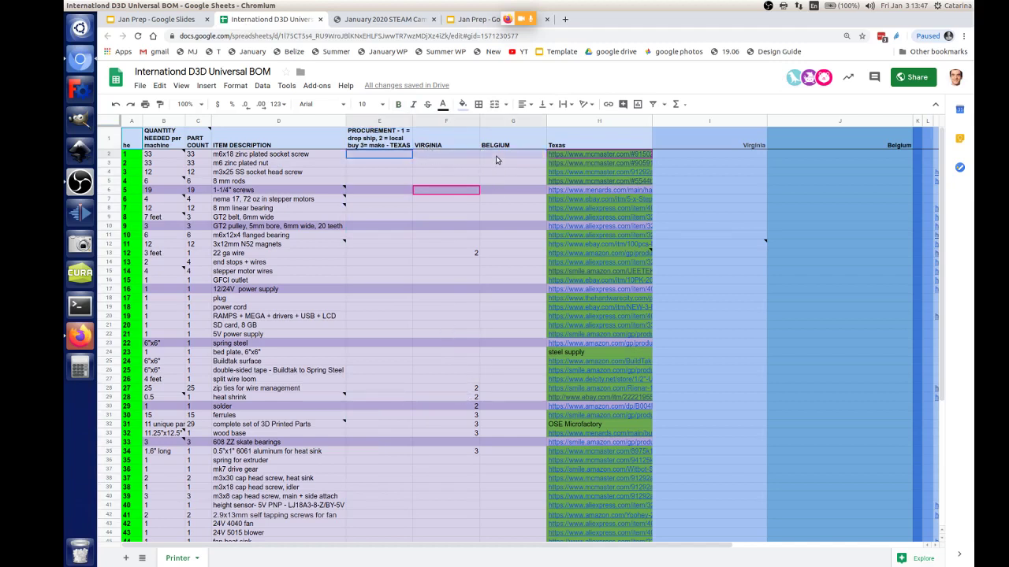
drag(496, 160, 402, 157)
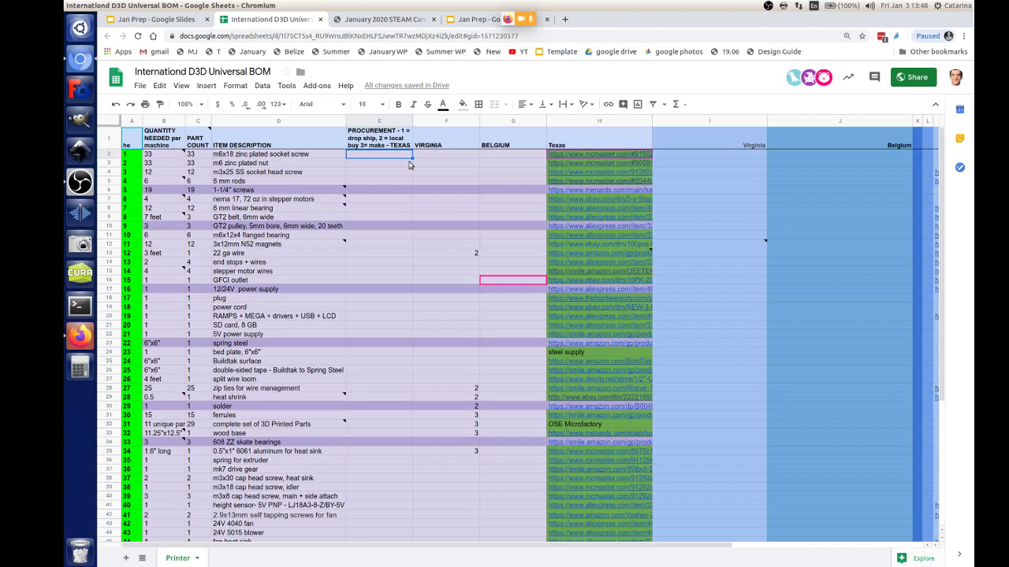
click(375, 122)
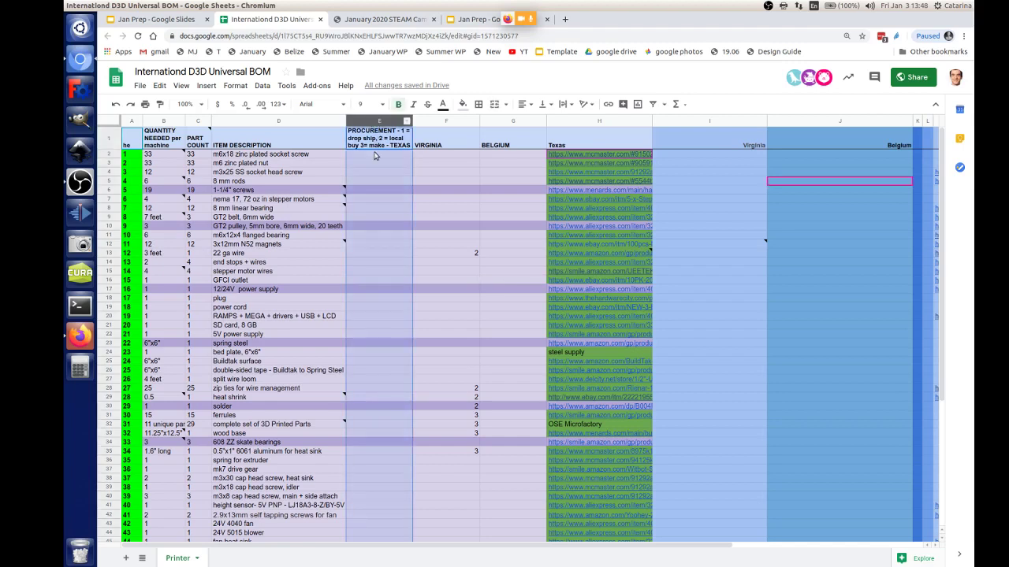
click(375, 157)
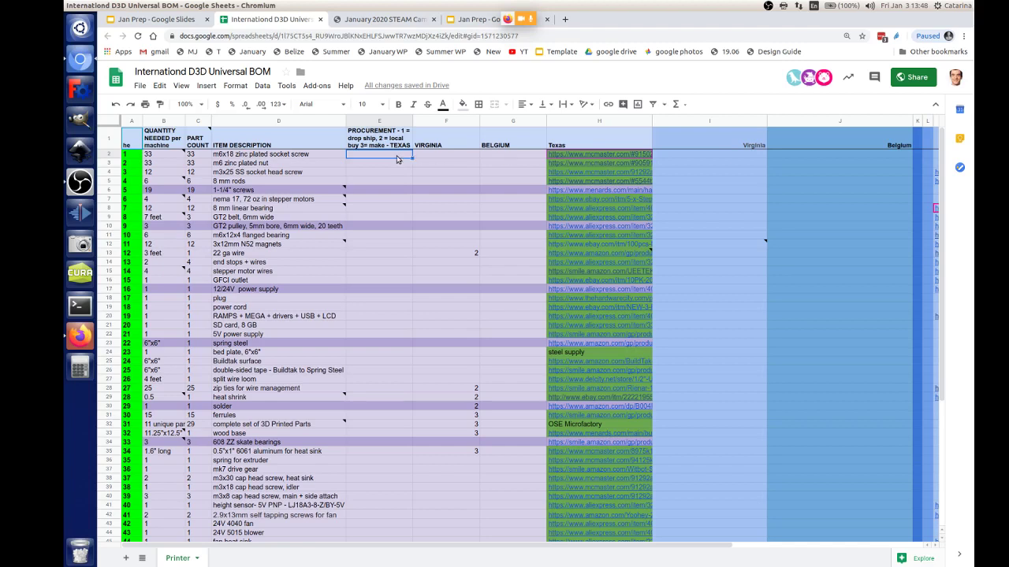
text(3 days mc)
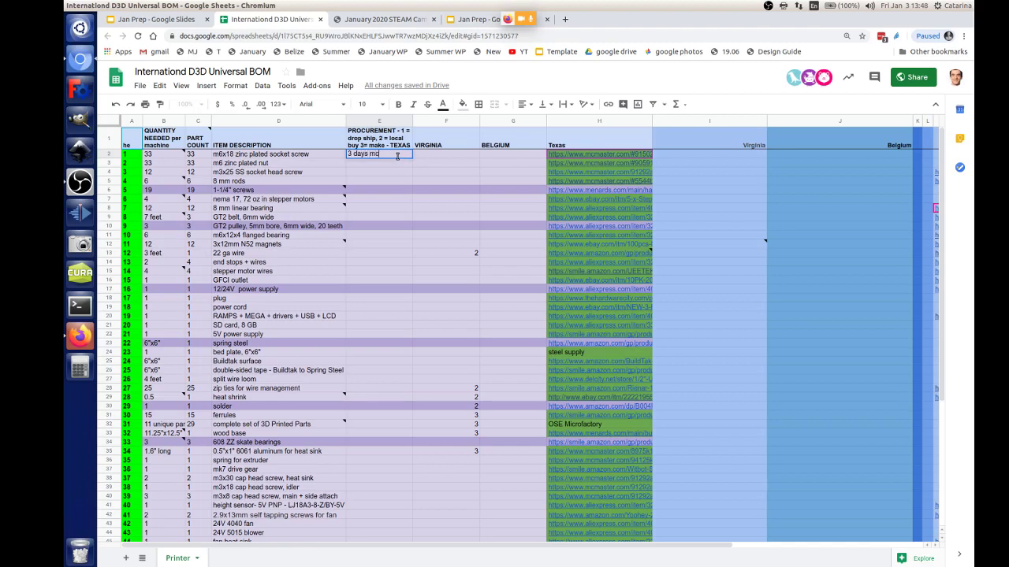
text(master)
key(Return)
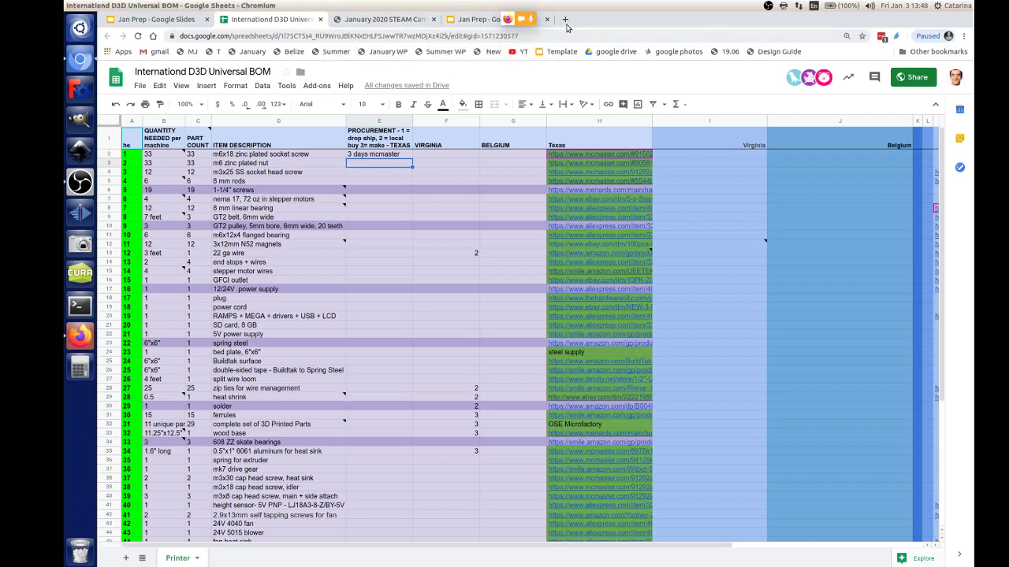
Step: Glance at the January 2020 STEAM Camp page, then come back and select cell F2
click(379, 18)
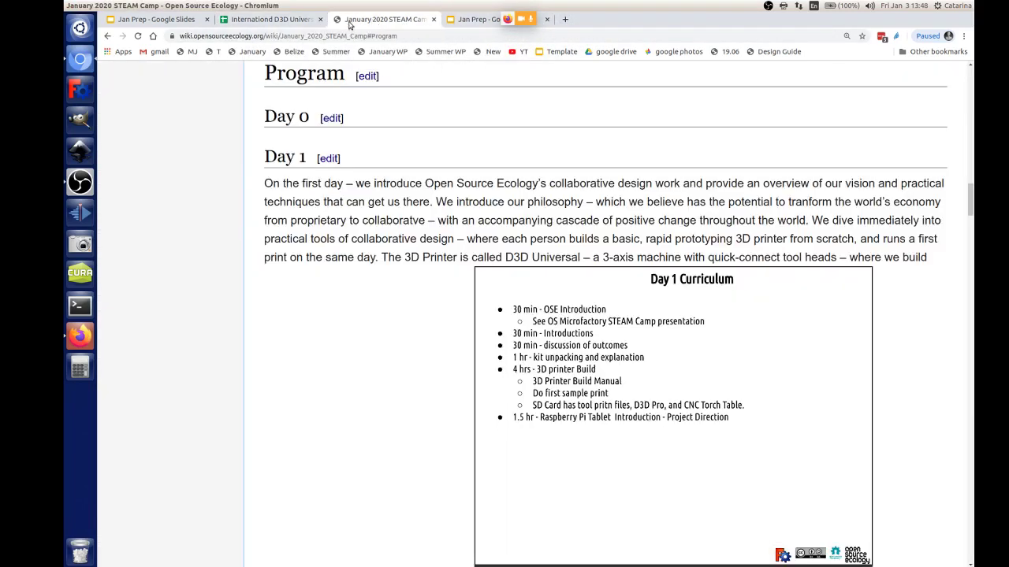
click(285, 22)
click(383, 19)
click(295, 19)
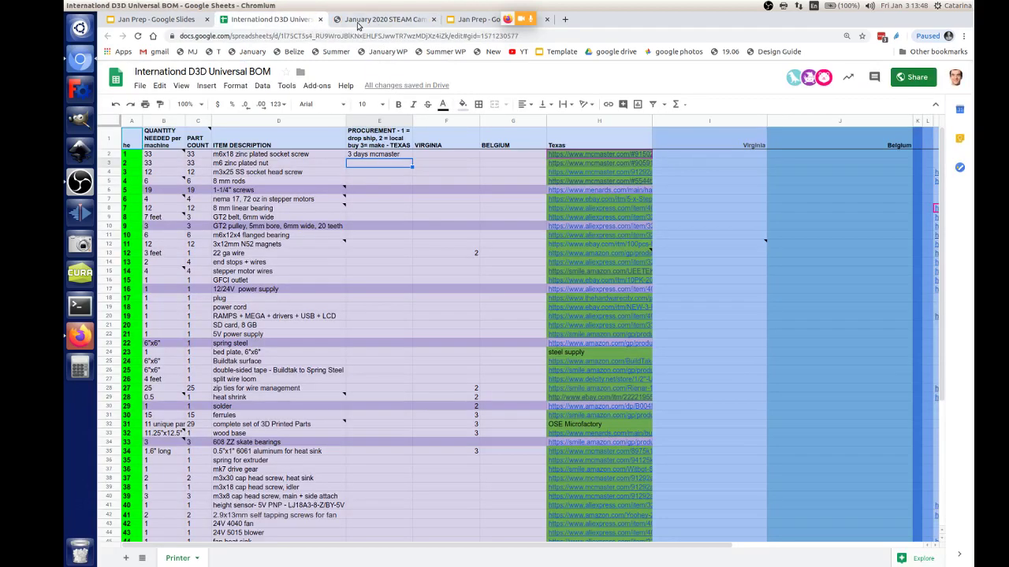
click(445, 156)
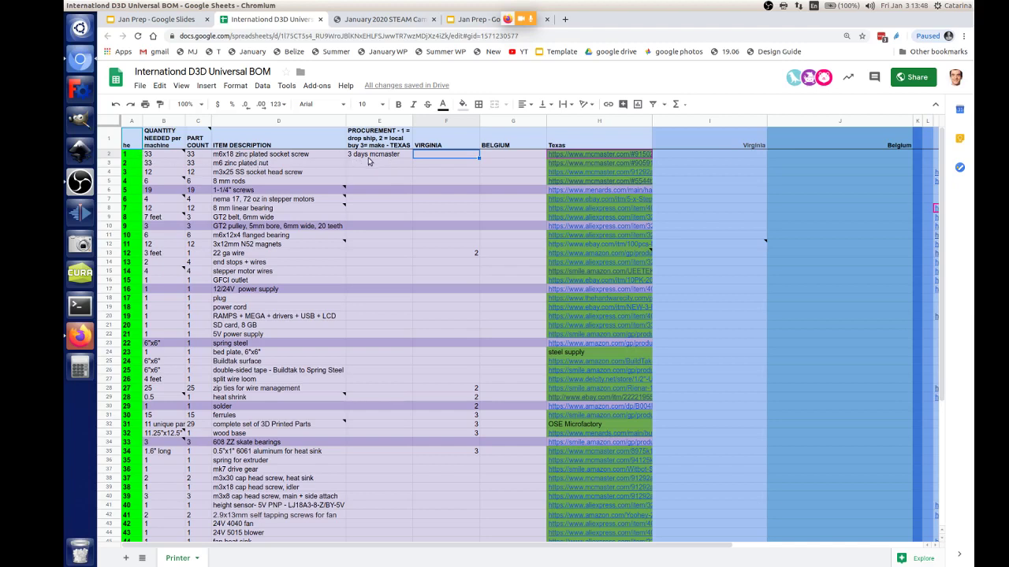
Step: Enter '3 days' in G2, change E2 to '2 days mcmaster', and enter '2 days' in F2
click(507, 159)
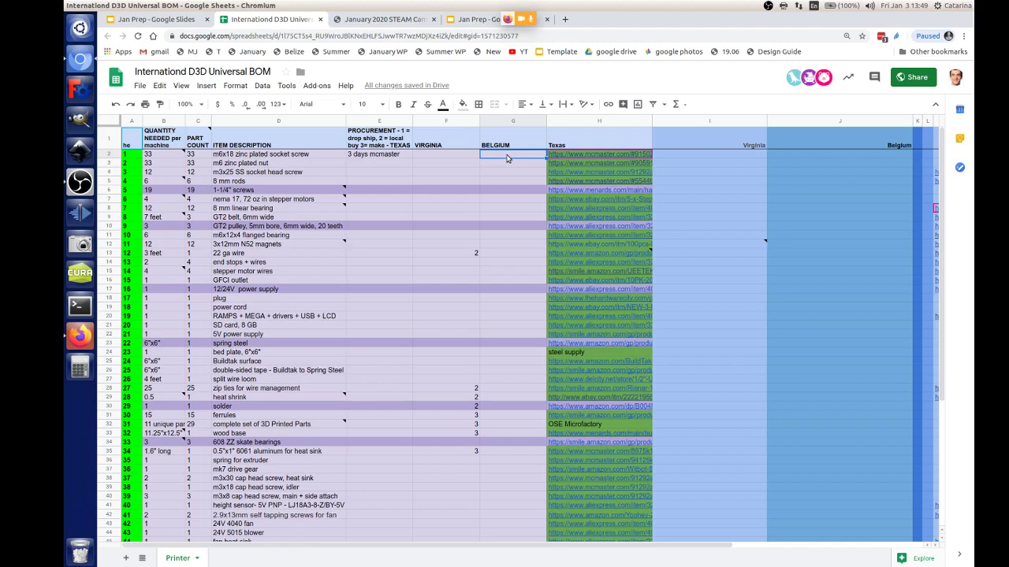
text(3 days)
click(354, 156)
double_click(354, 156)
key(BackSpace)
text(2)
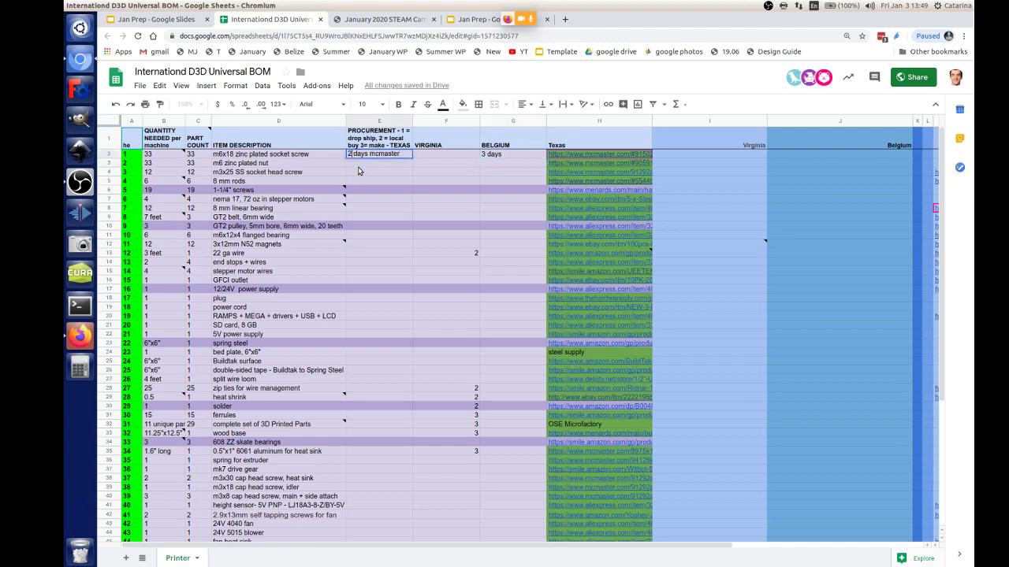
click(422, 157)
text(2 days)
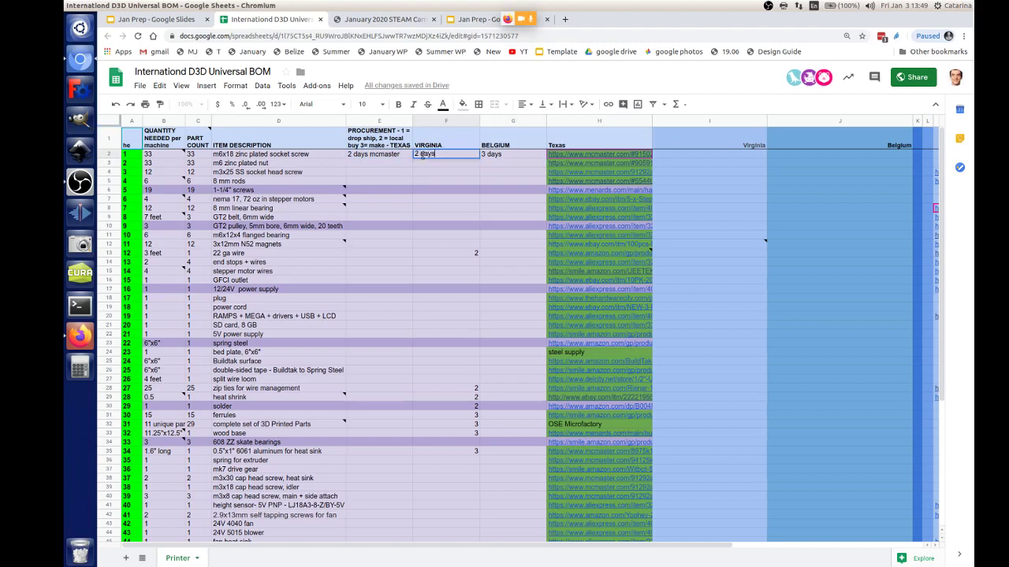
key(Return)
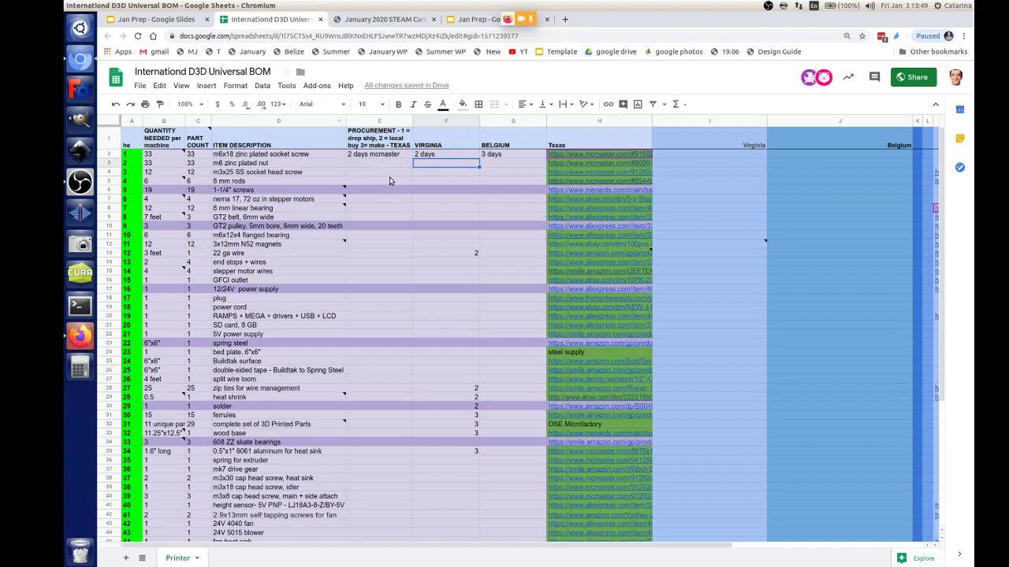
Step: Fill the lead-time cells E2:G2 bright green
click(375, 155)
shift+click(495, 155)
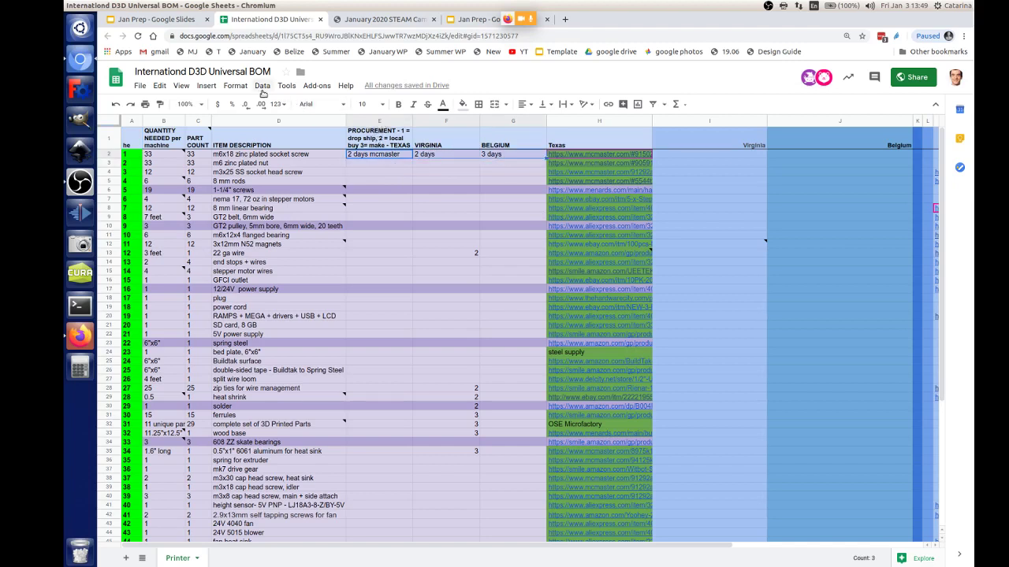
click(463, 104)
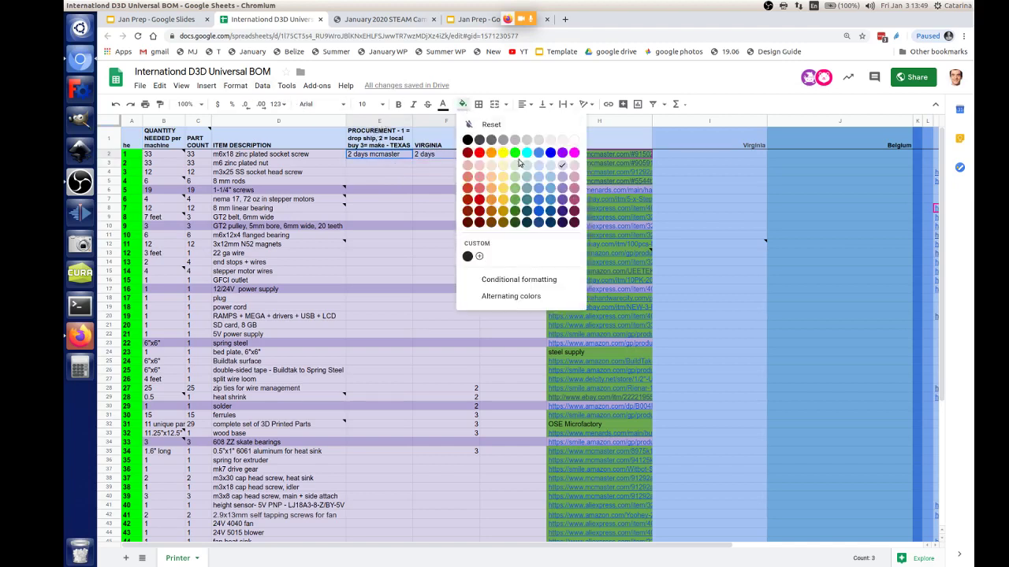
click(513, 155)
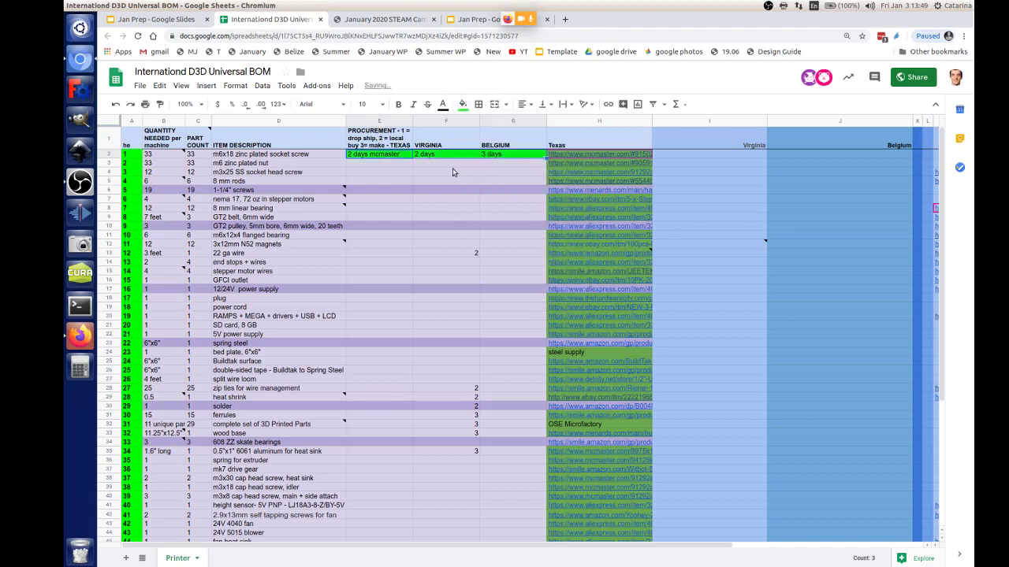
click(382, 167)
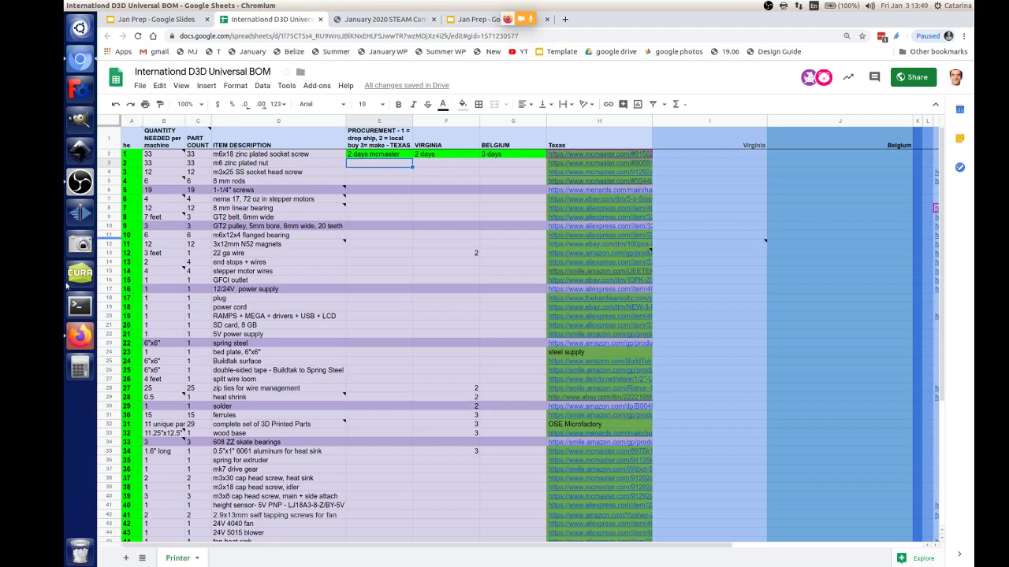
Step: Show another participant in the call's main view, then return to the BOM spreadsheet
click(79, 336)
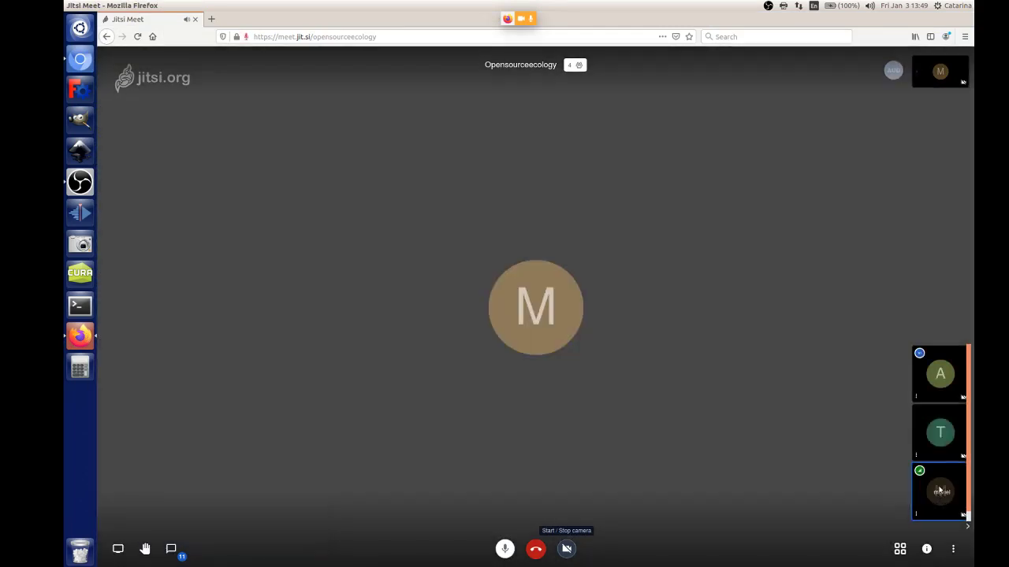
click(939, 490)
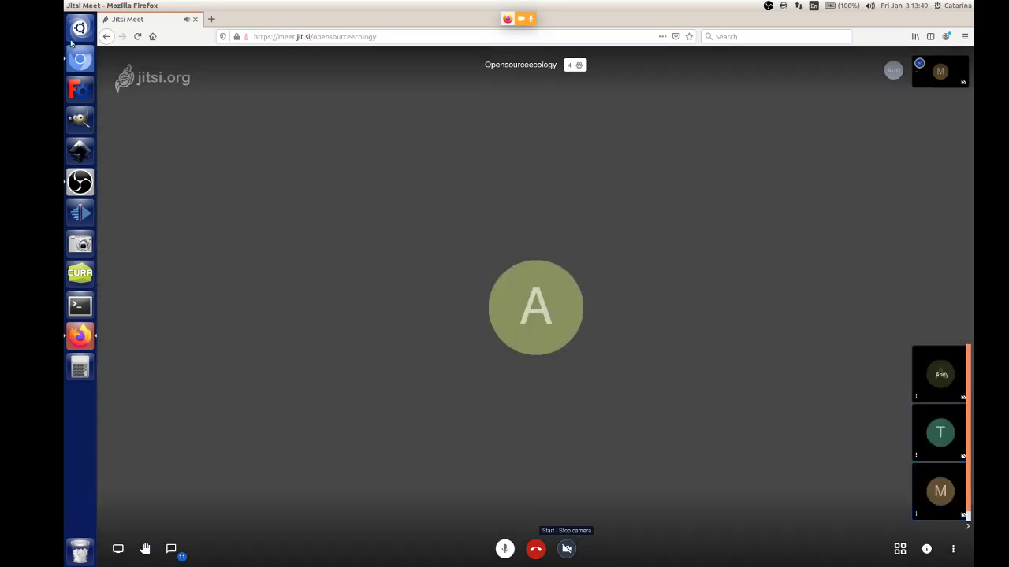
click(80, 63)
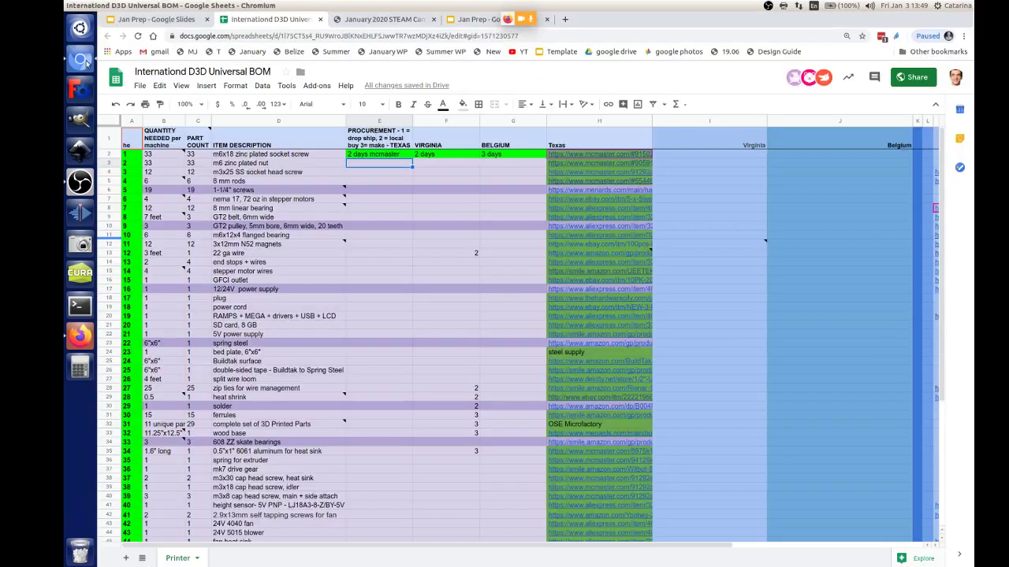
Step: Change the Virginia lead time from 2 to 3 days
click(449, 155)
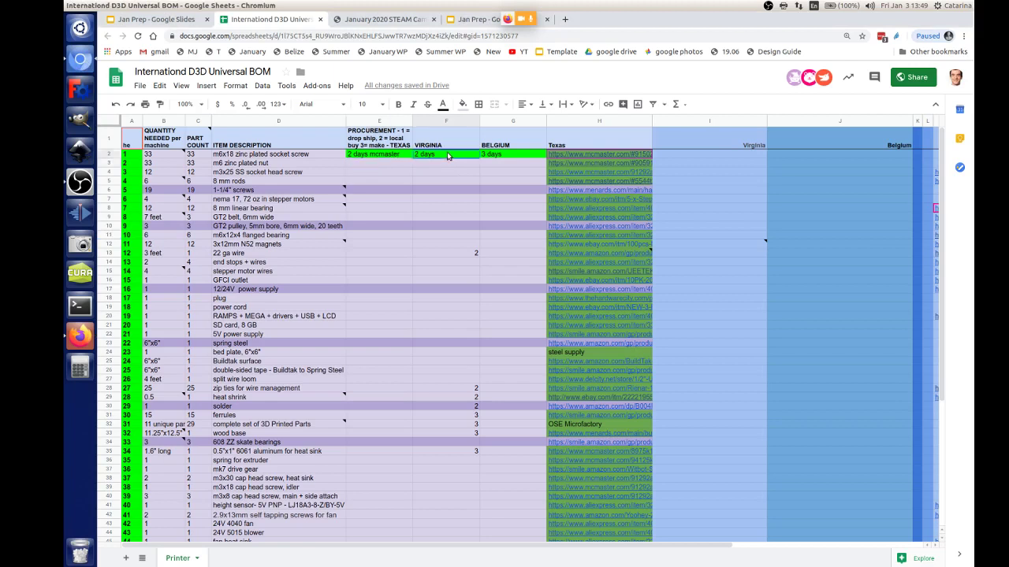
double_click(421, 155)
drag(420, 155, 414, 156)
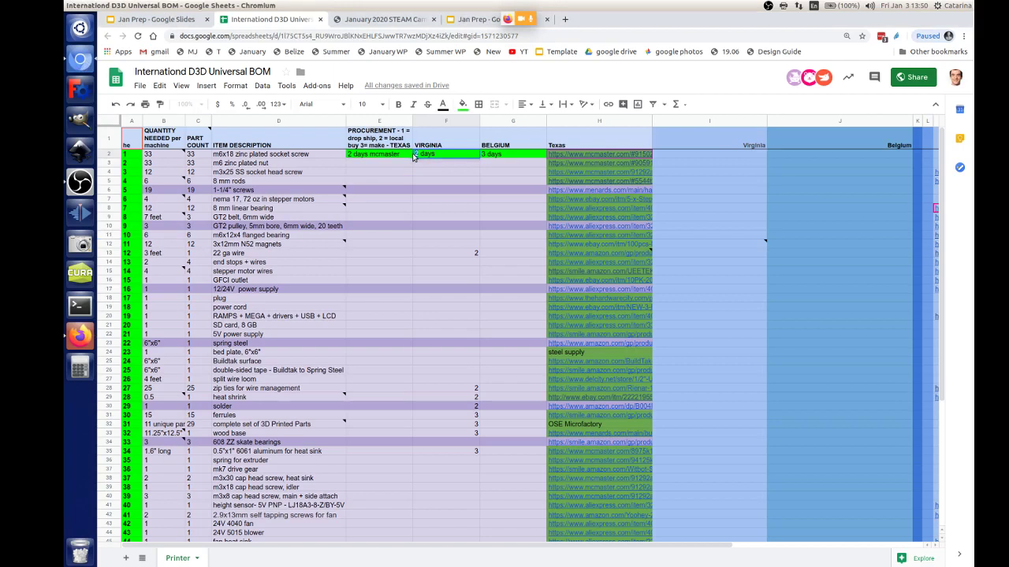
text(3)
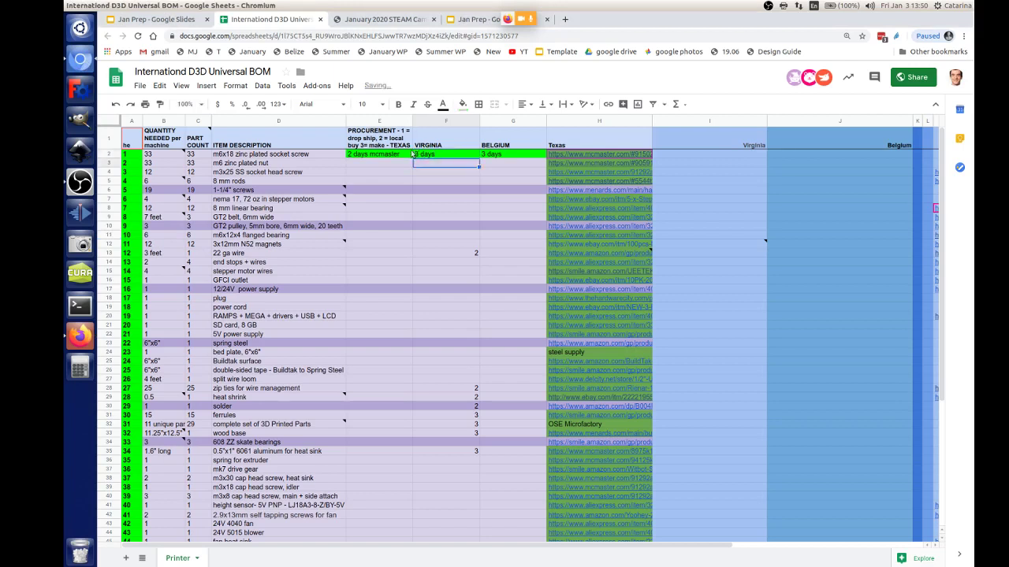
Step: Fill row 3's lead-time cells green, undo it, then select the row 4 Texas cell
click(364, 165)
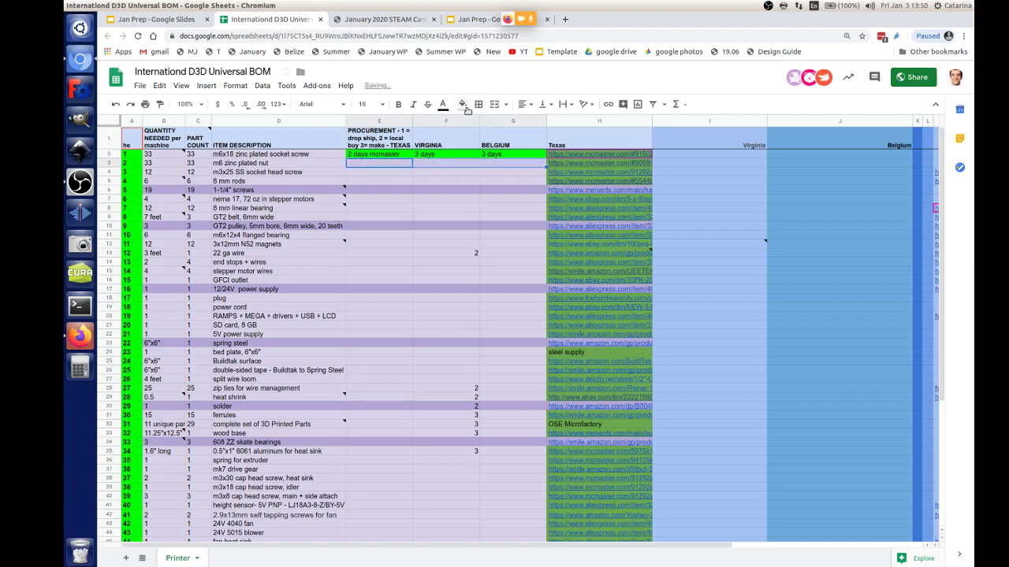
click(462, 104)
click(513, 154)
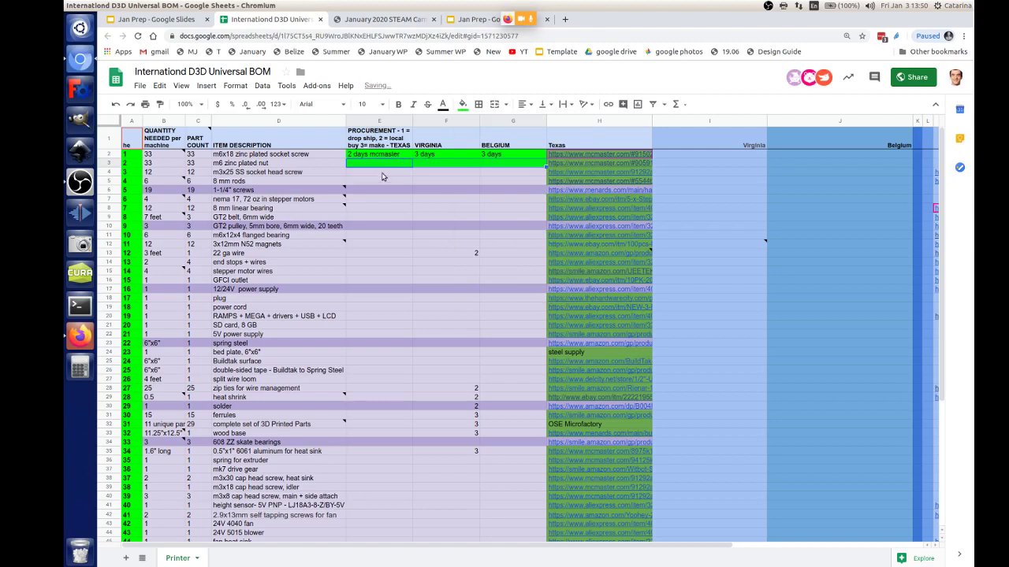
key(ctrl+z)
click(234, 172)
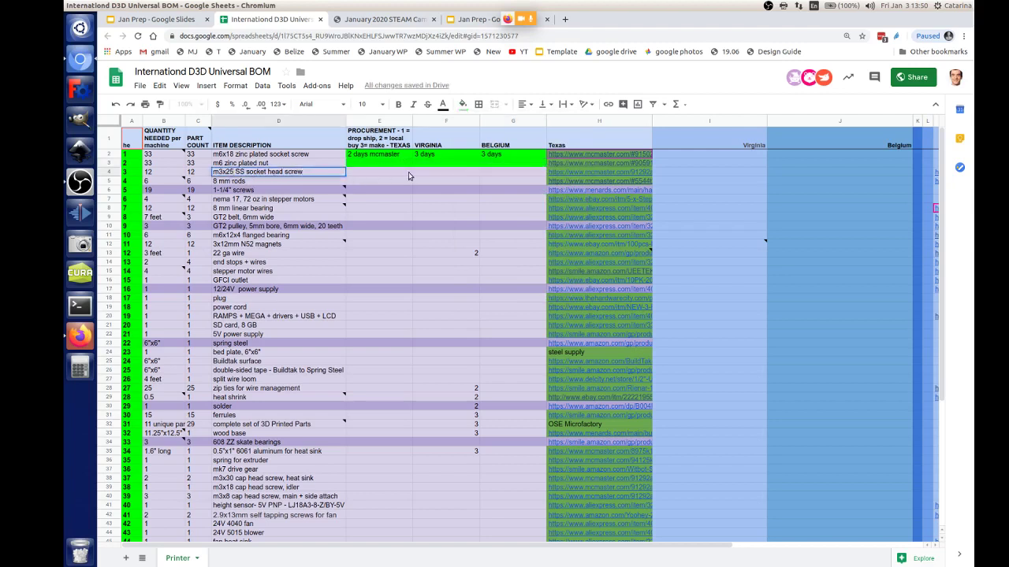
click(263, 164)
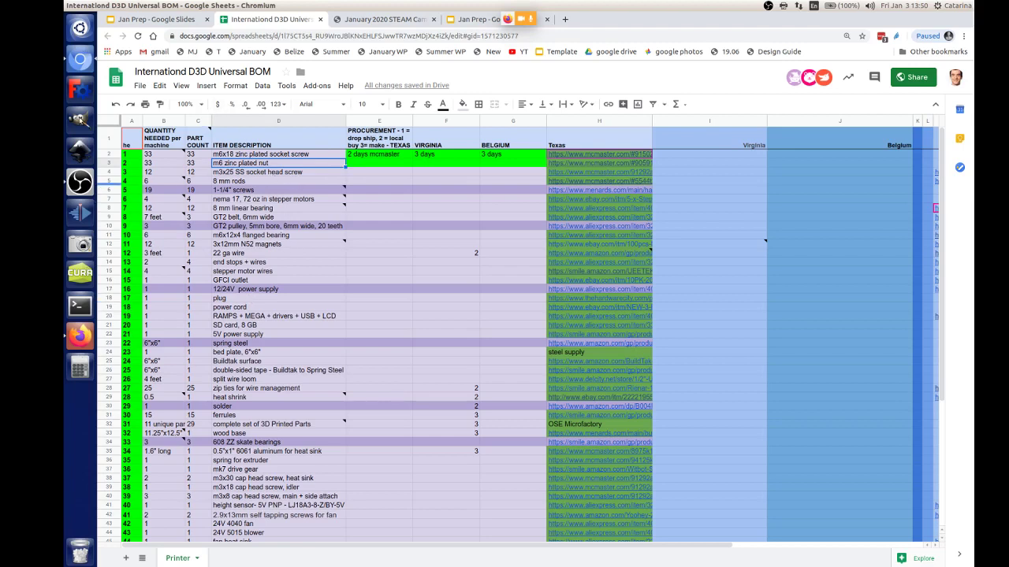
click(364, 173)
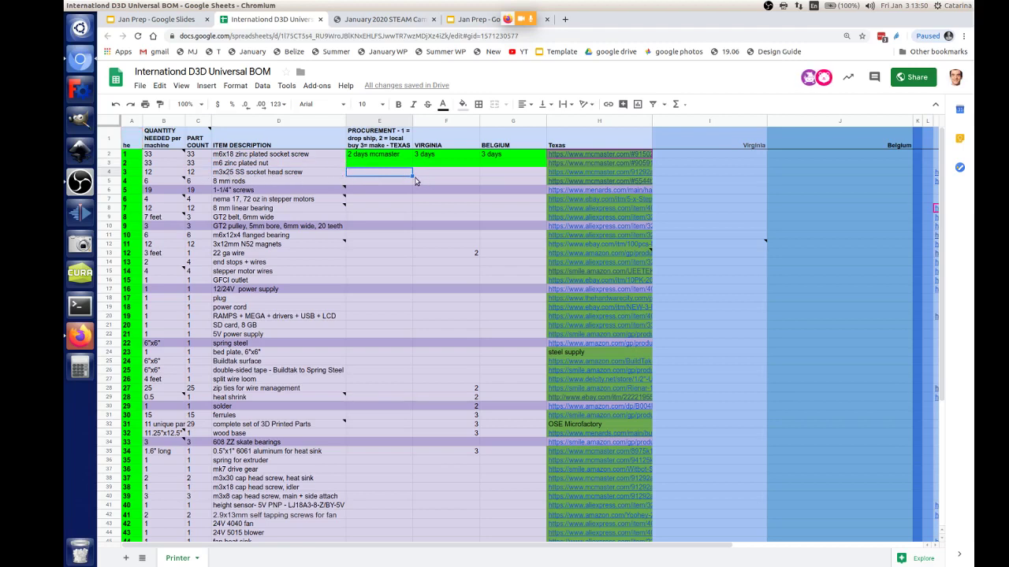
Step: Fill row 4's Texas, Virginia and Belgium lead-time cells green and check the Belgium cells
drag(412, 176, 520, 176)
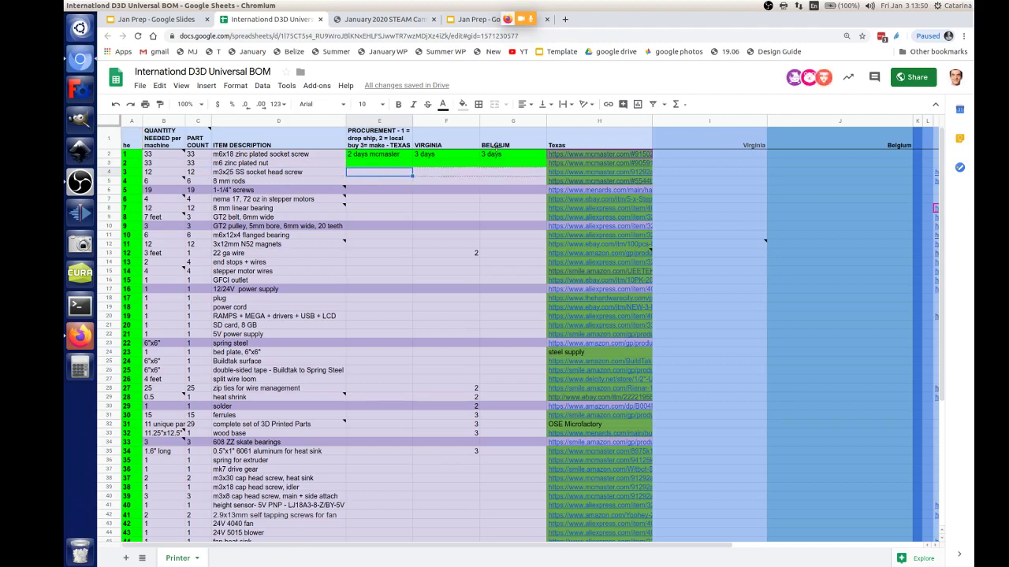
click(463, 105)
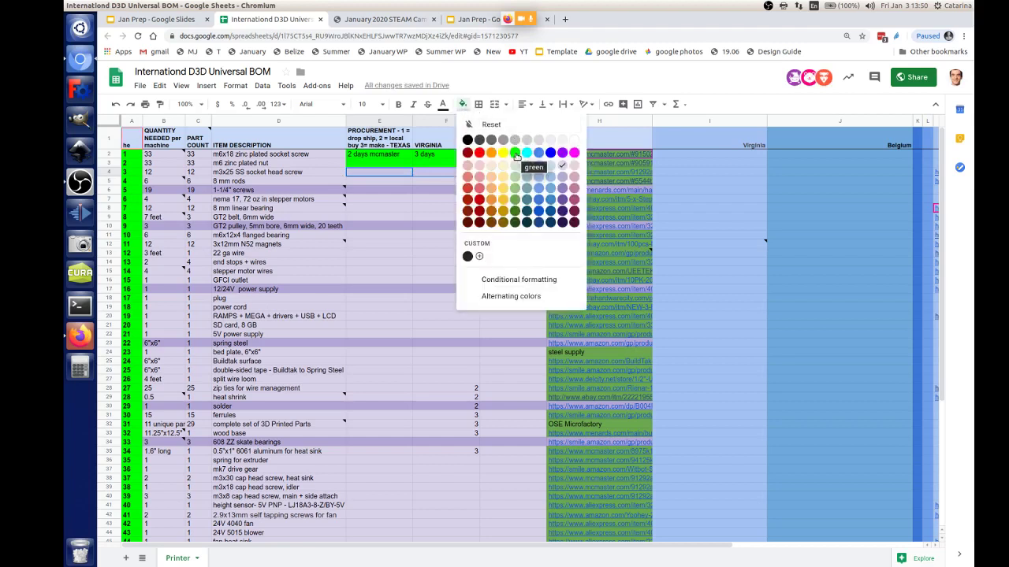
click(516, 153)
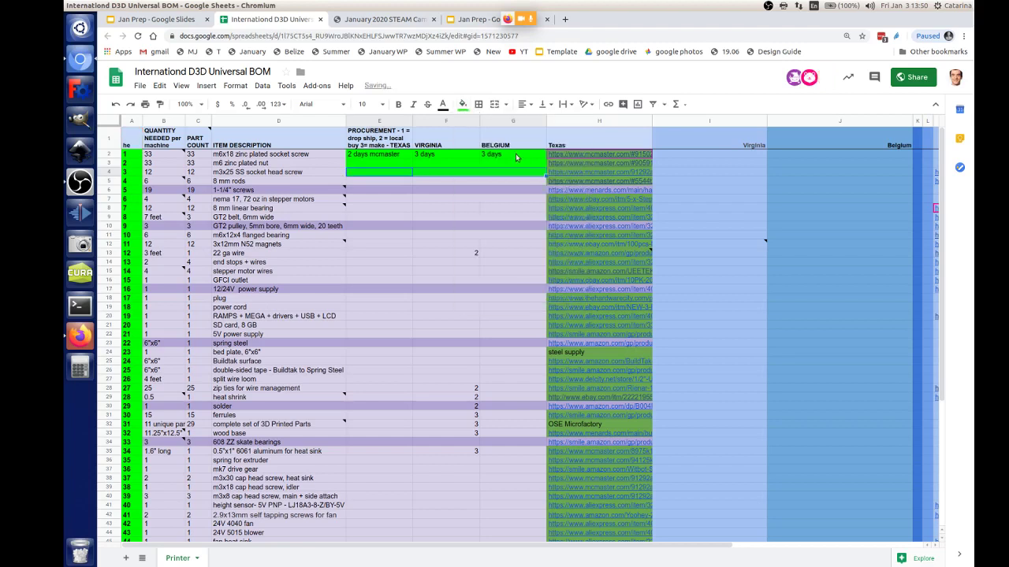
click(500, 198)
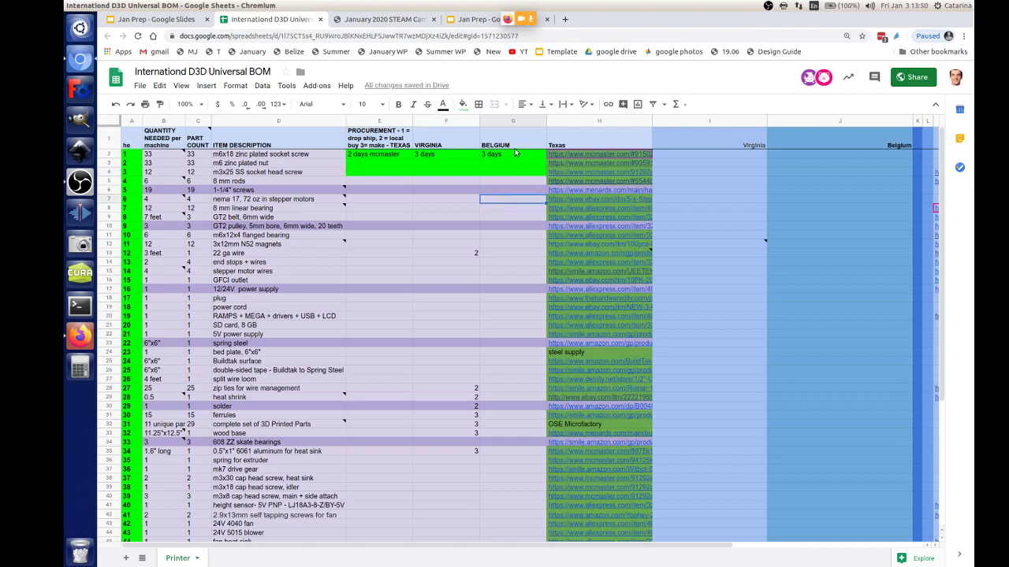
click(515, 172)
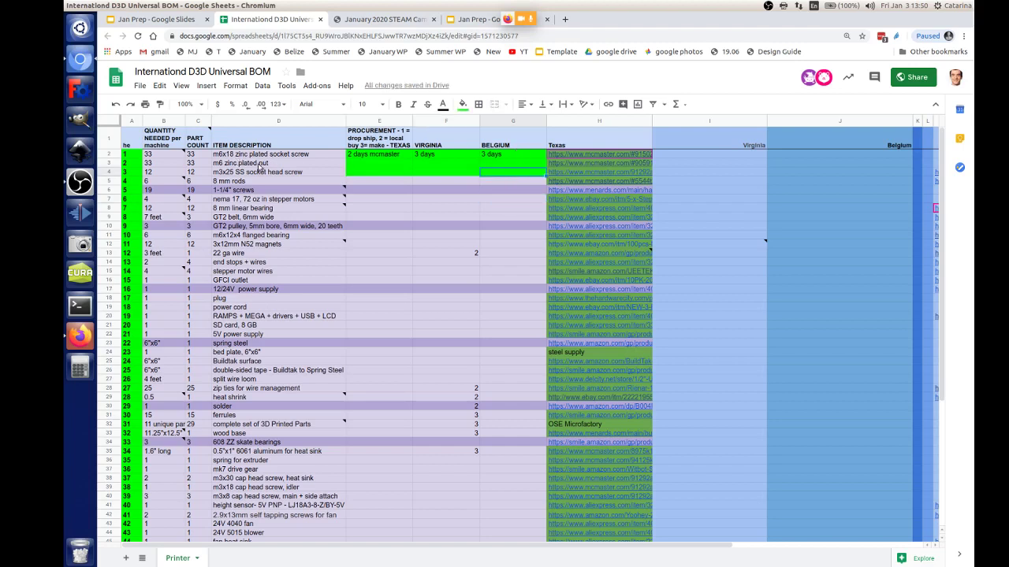
click(510, 158)
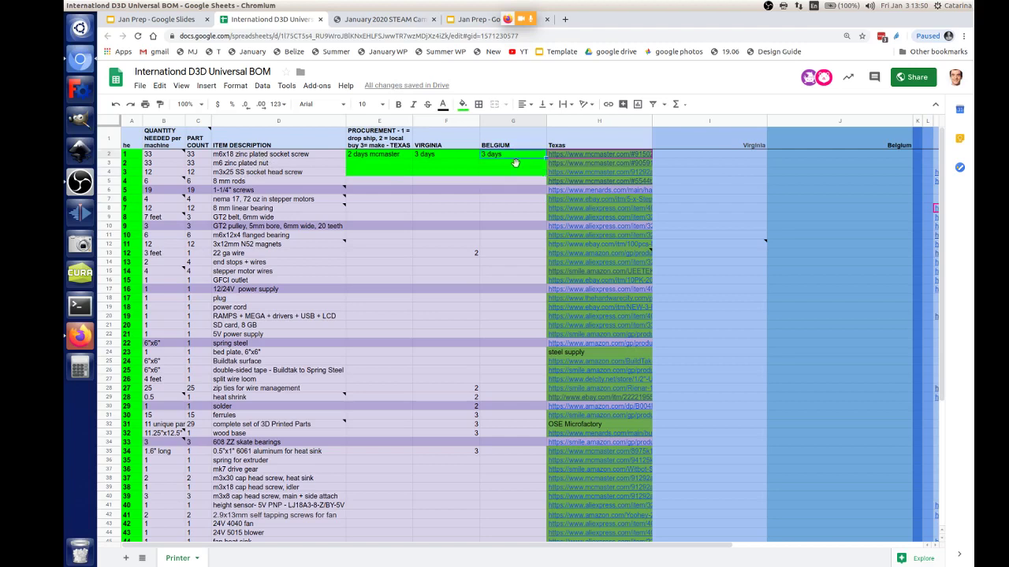
click(508, 174)
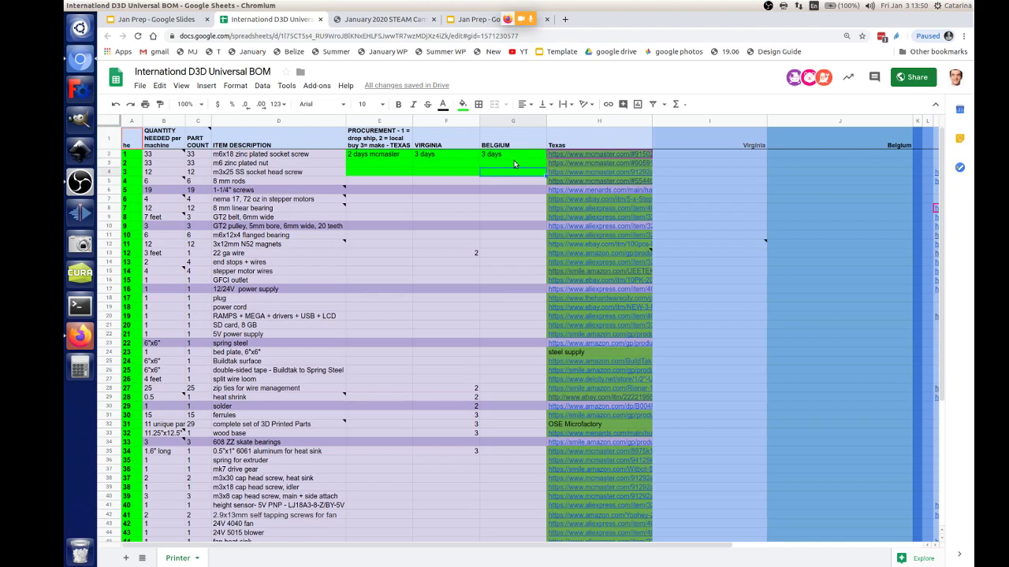
Step: Select row 5's lead-time cells, then review row 4 and the 1-1/4" screws row
click(393, 182)
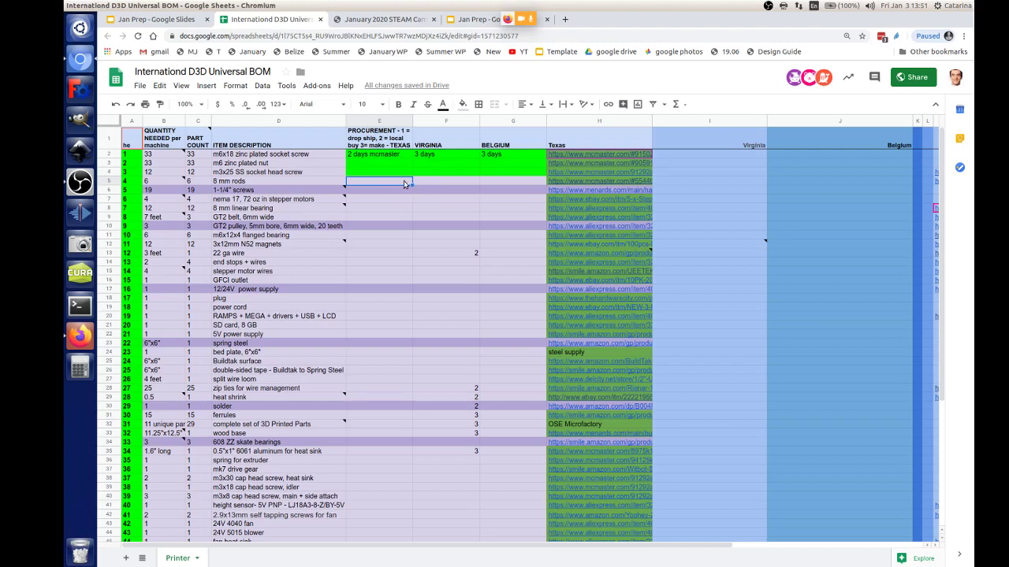
drag(420, 185, 525, 185)
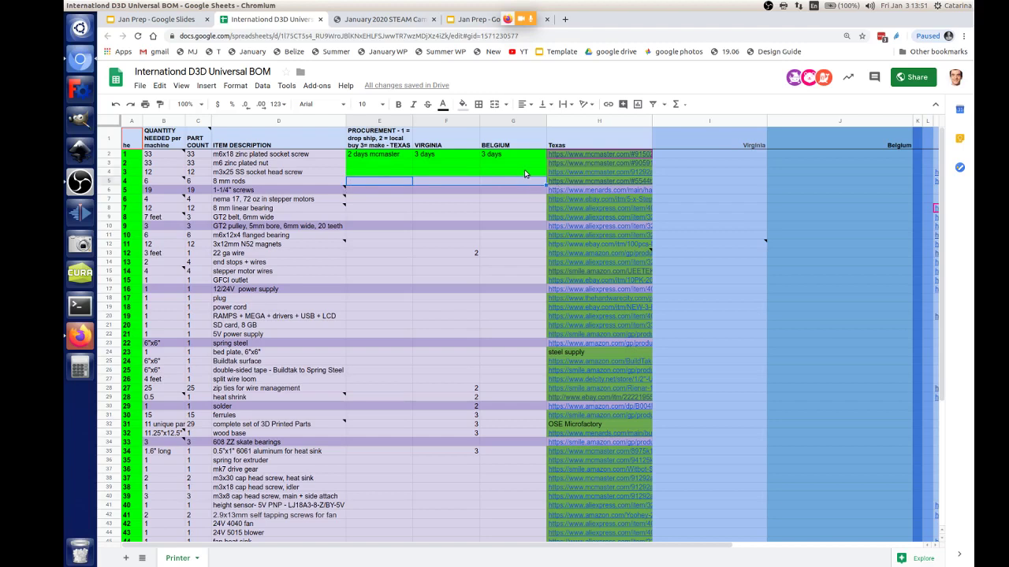
click(394, 173)
mouse_move(437, 177)
mouse_down()
mouse_move(542, 181)
mouse_move(540, 192)
mouse_up()
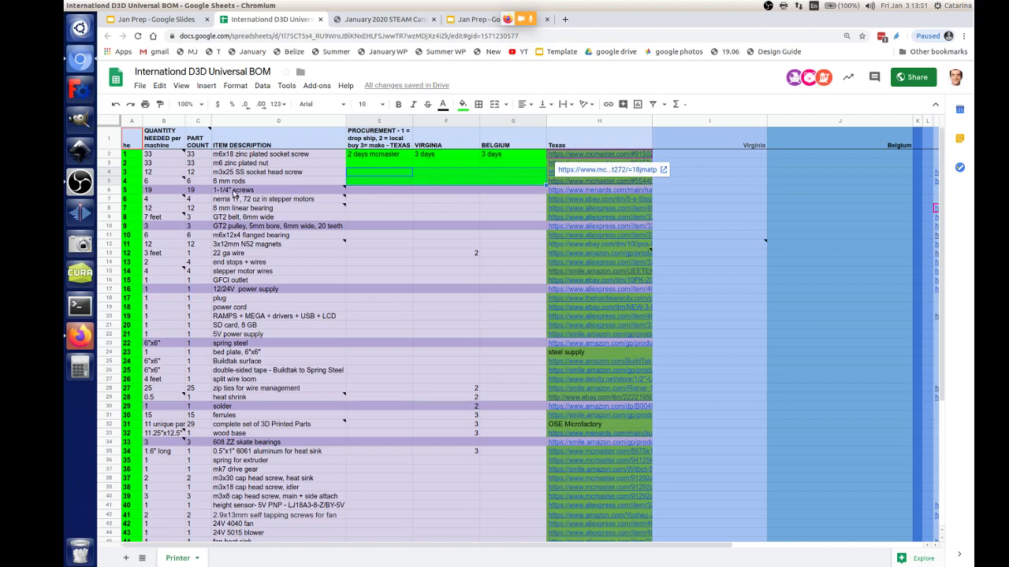
click(319, 193)
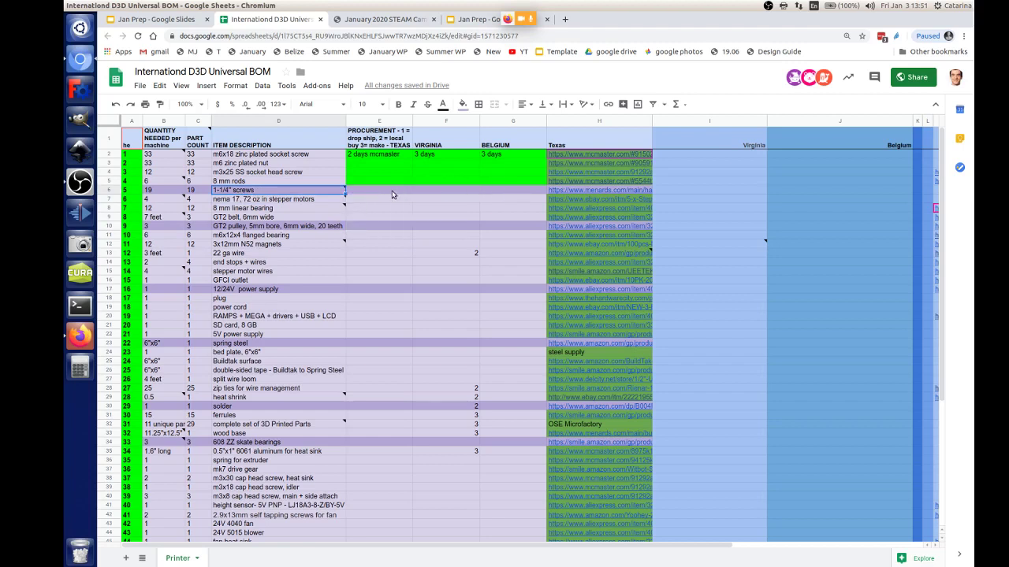
click(392, 194)
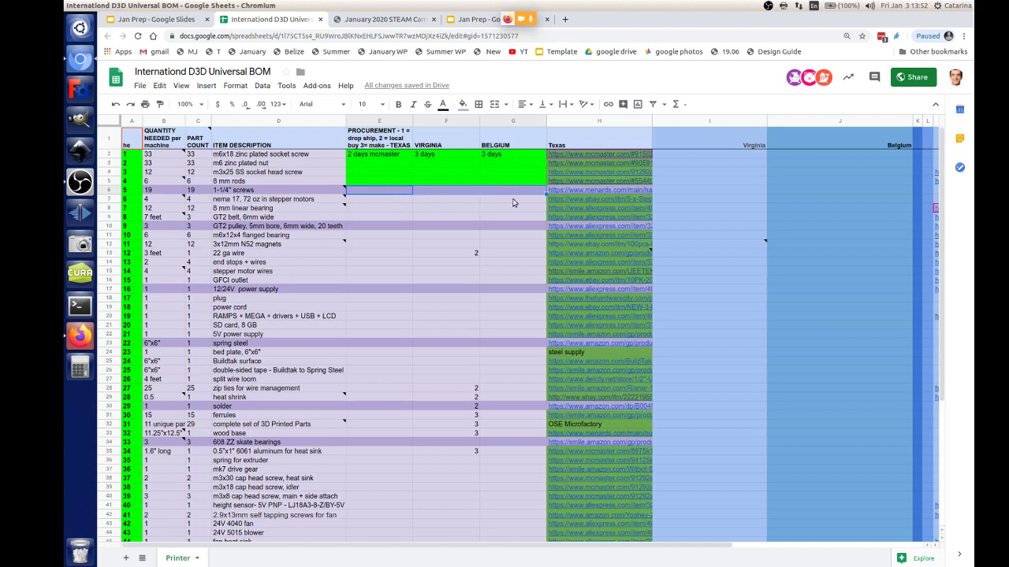
Step: Fill the 1-1/4" screws' Texas (E6) and Belgium (G6) lead-time cells yellow
click(377, 193)
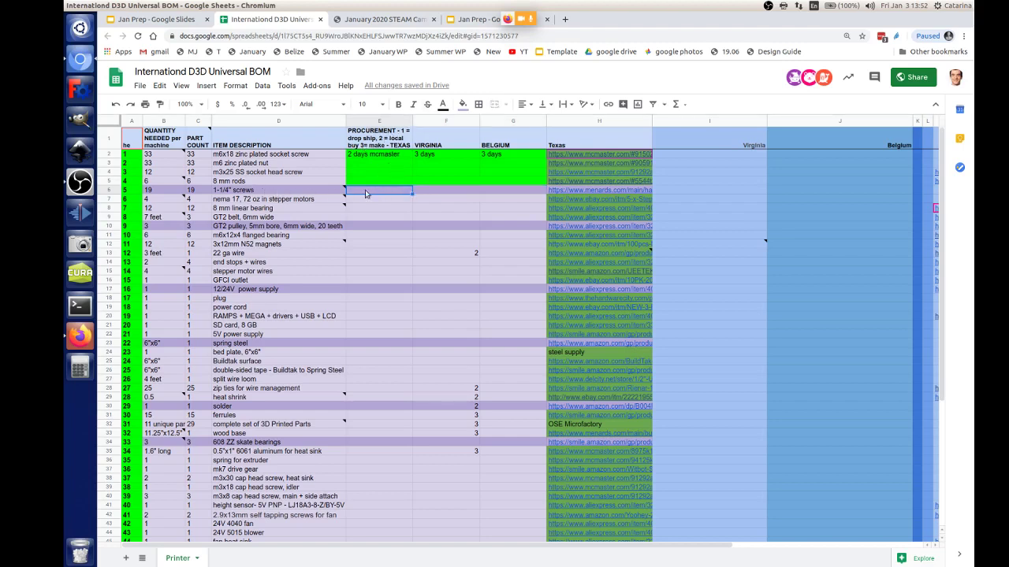
click(463, 104)
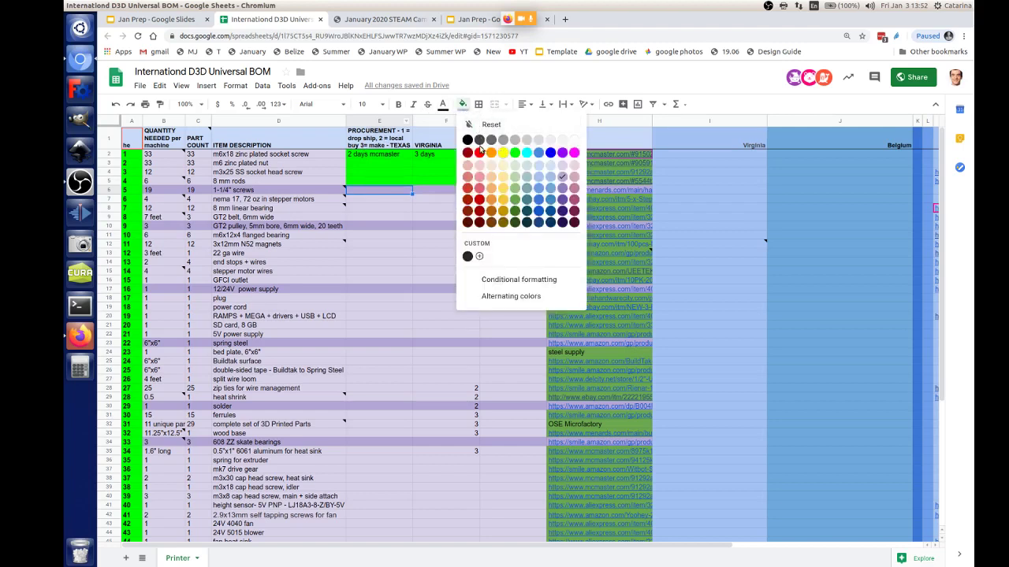
click(502, 152)
click(450, 193)
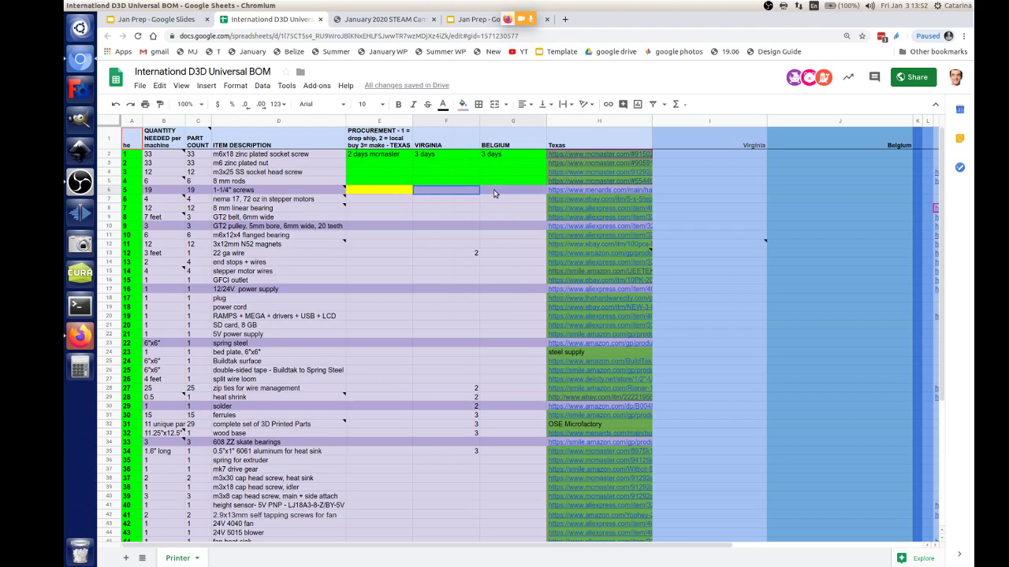
click(497, 193)
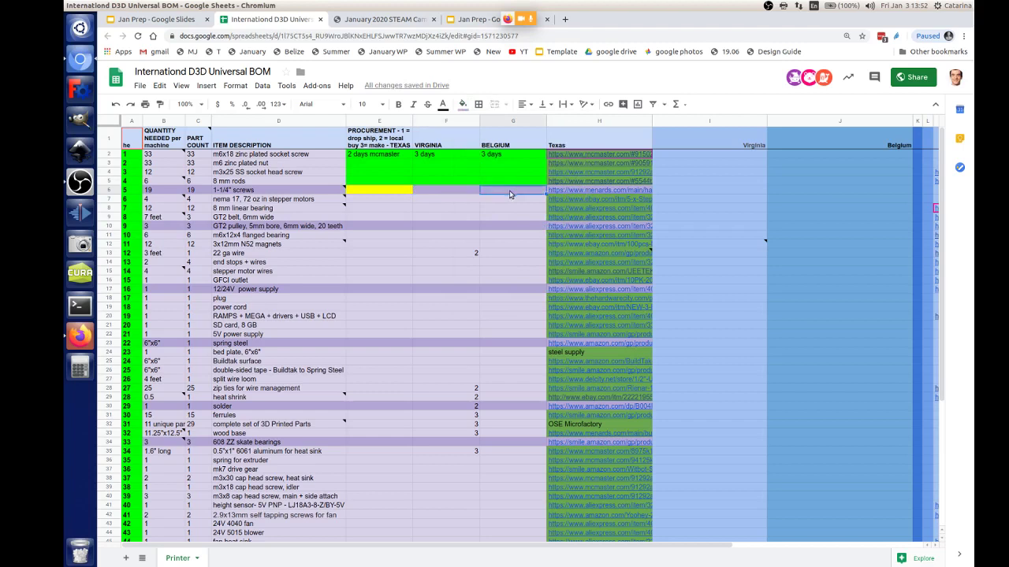
click(462, 104)
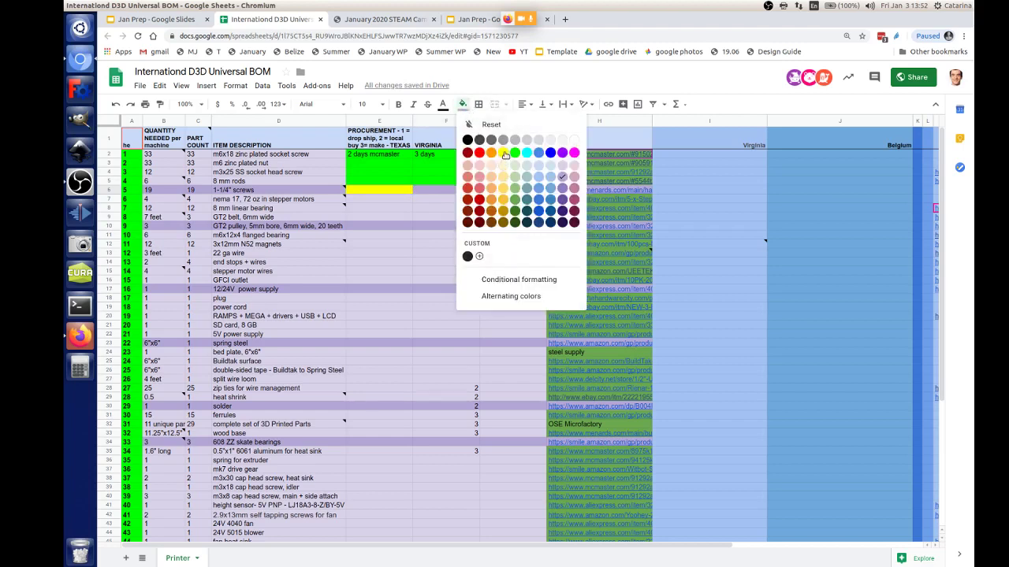
click(505, 155)
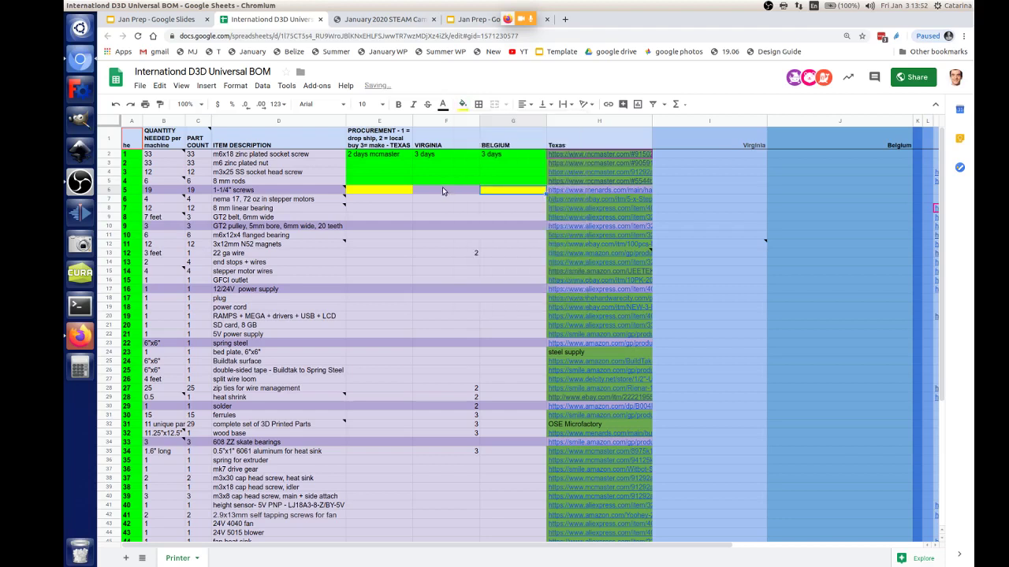
click(442, 189)
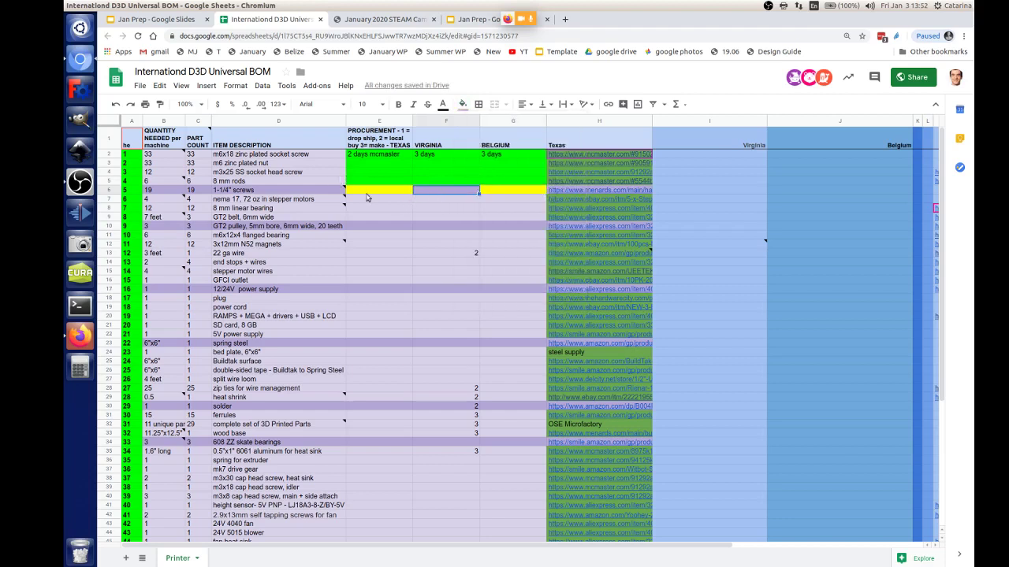
Step: Enter 7 days as the nema 17 stepper motors' Texas lead time in E7
mouse_move(282, 204)
click(315, 203)
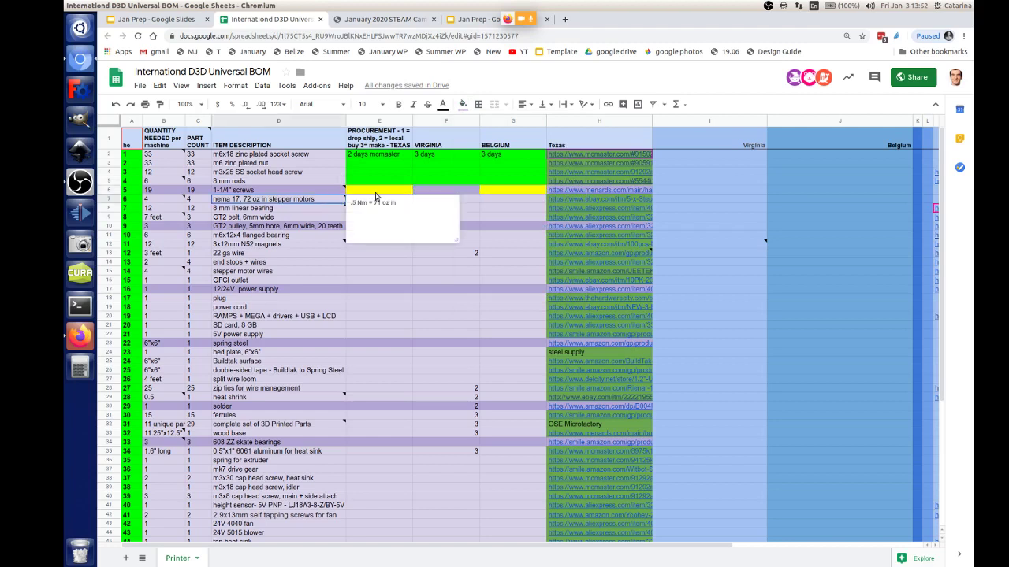
click(492, 210)
click(386, 204)
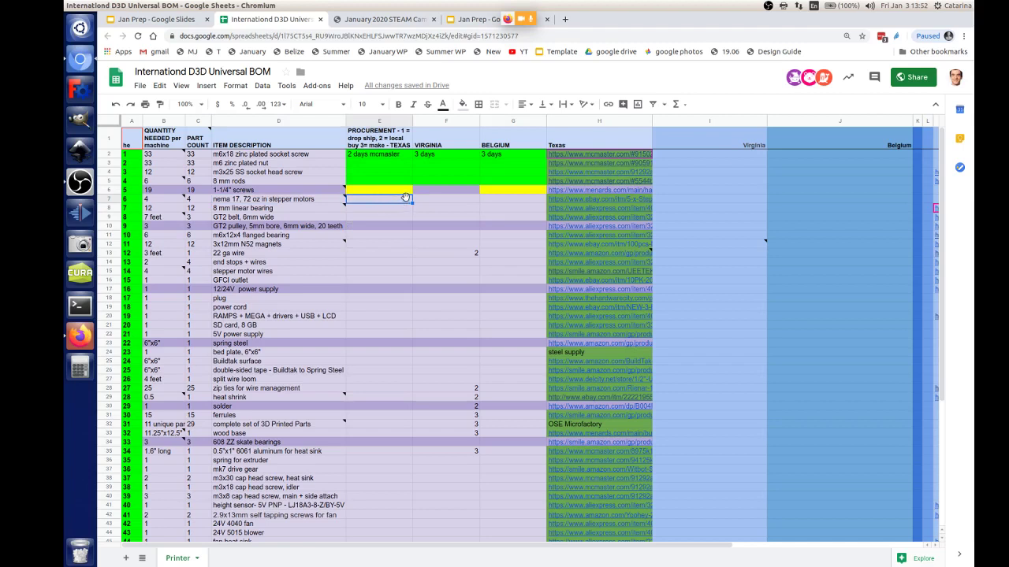
text(7 days)
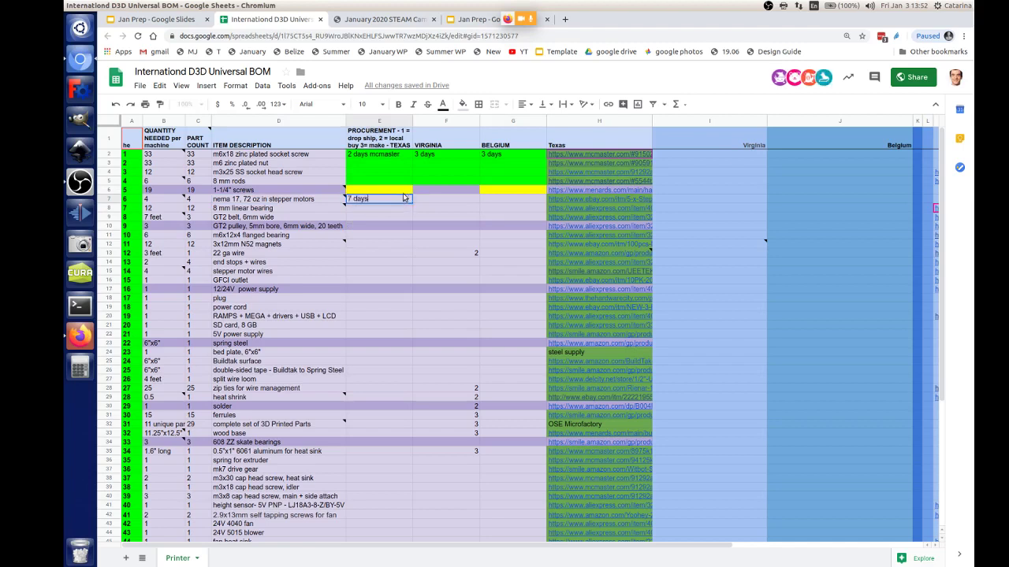
click(500, 201)
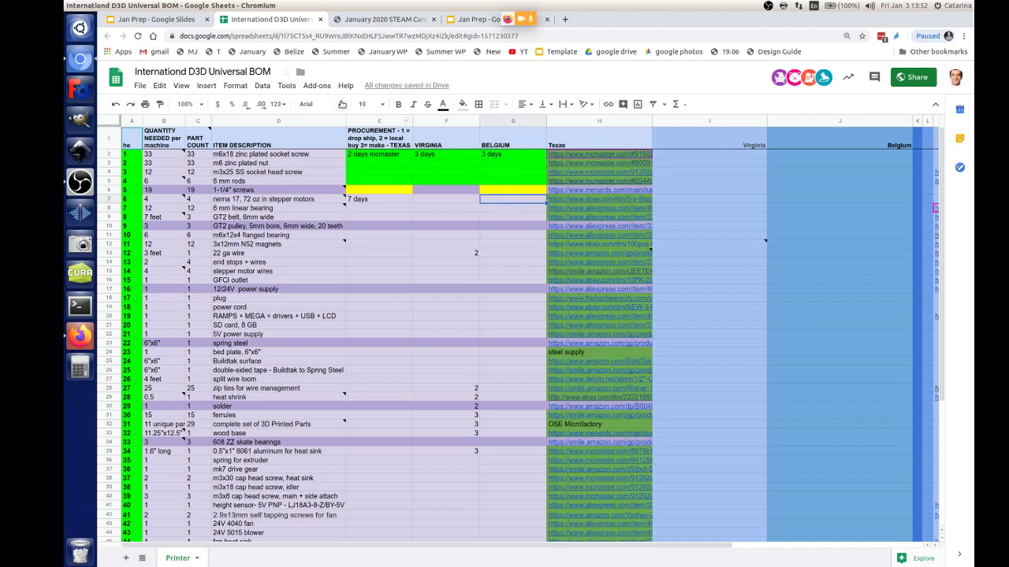
Step: Fill the stepper motors' Belgium cell G7 red
click(463, 104)
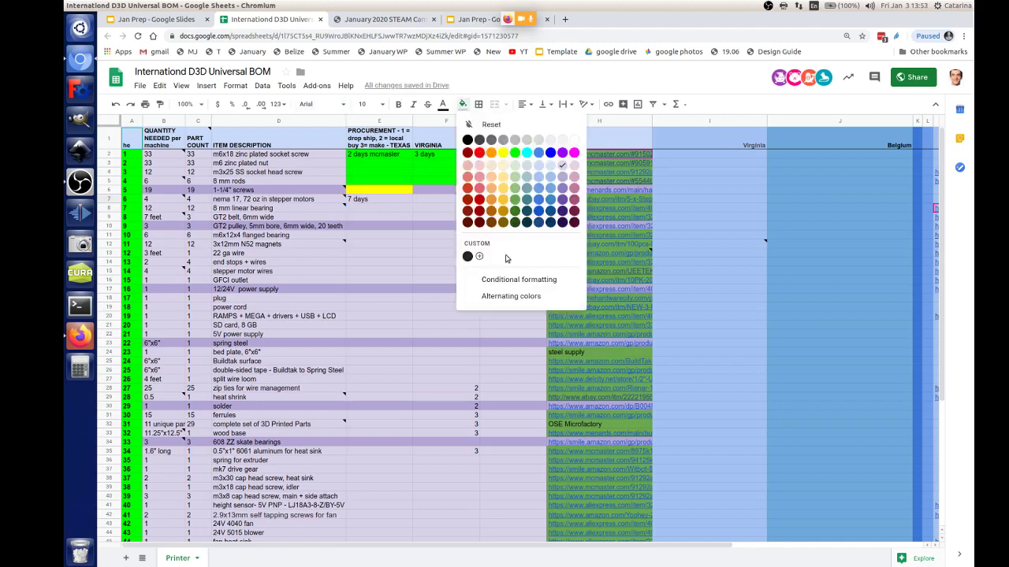
click(481, 157)
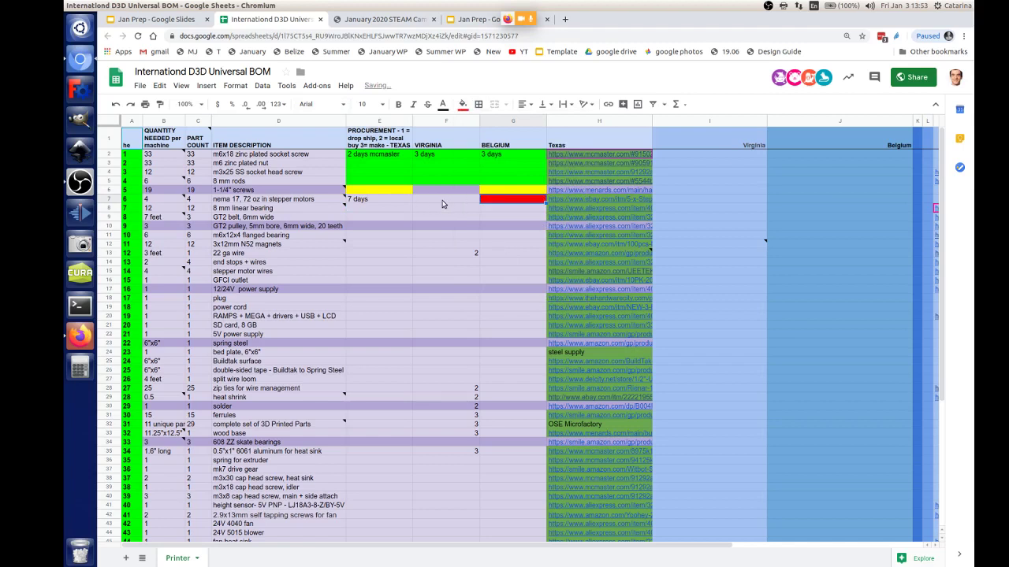
click(448, 200)
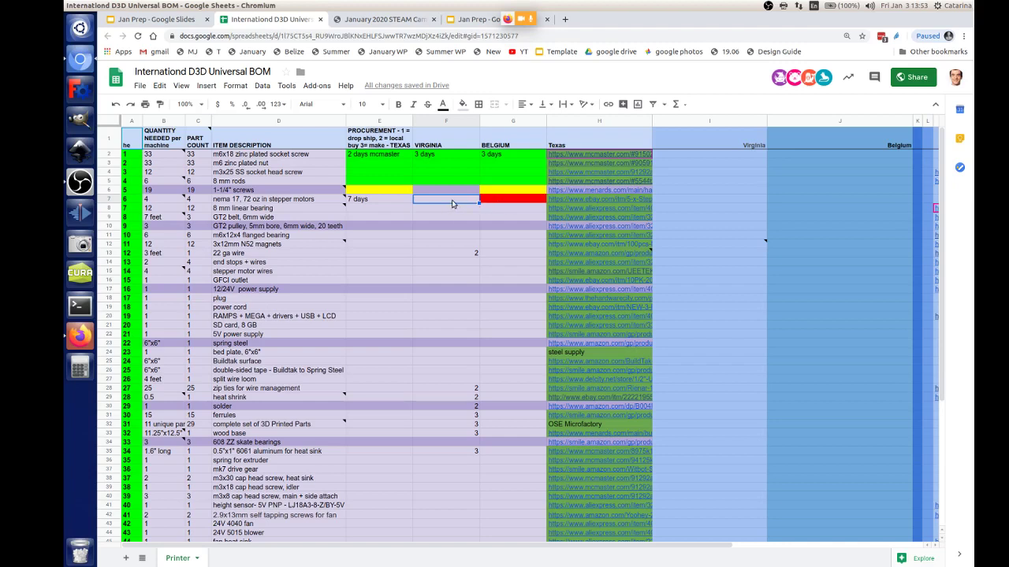
Step: Enter 2 days as the 8 mm linear bearing's Texas lead time in E8
click(365, 210)
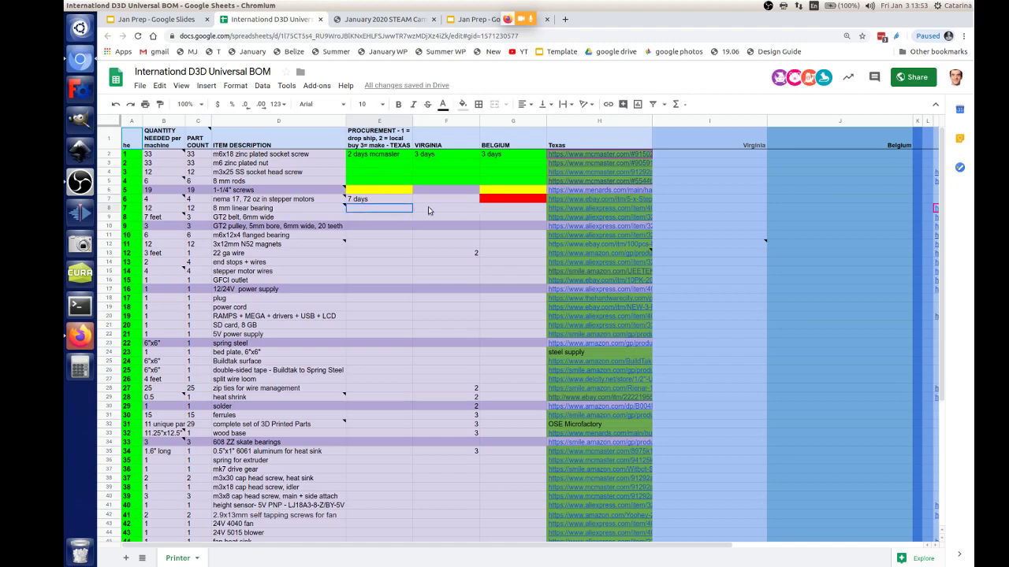
shift+click(495, 210)
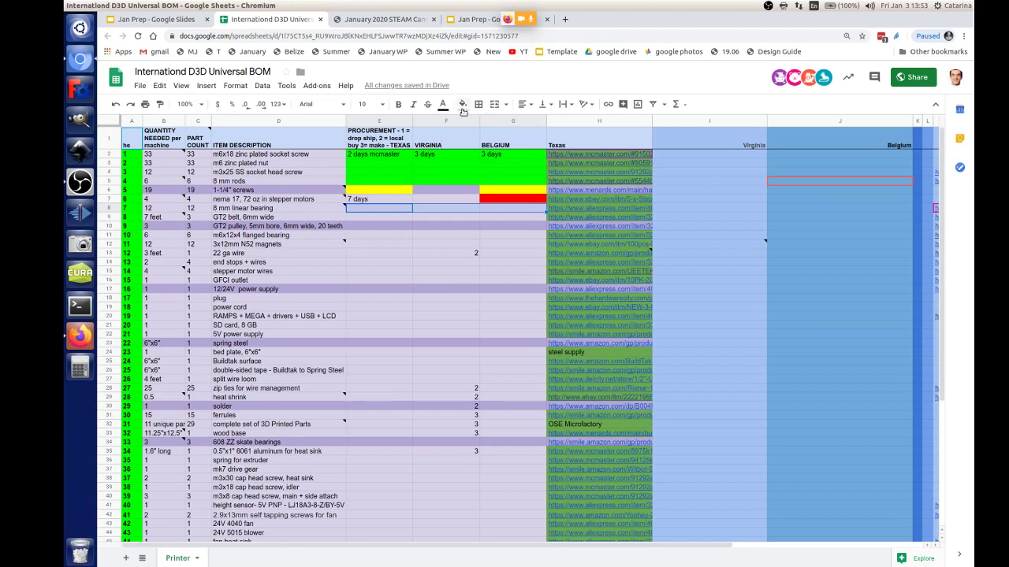
click(395, 213)
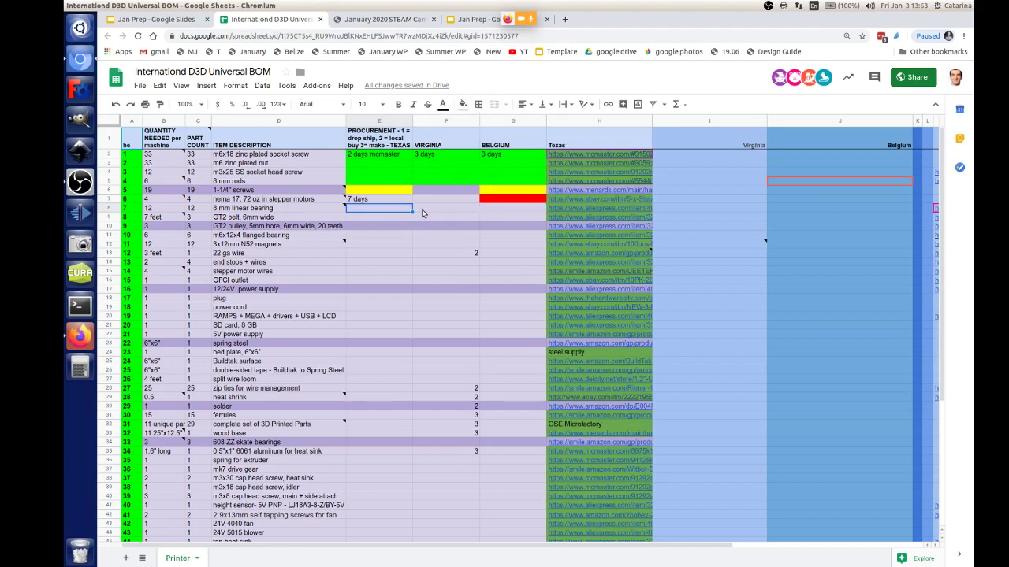
click(425, 213)
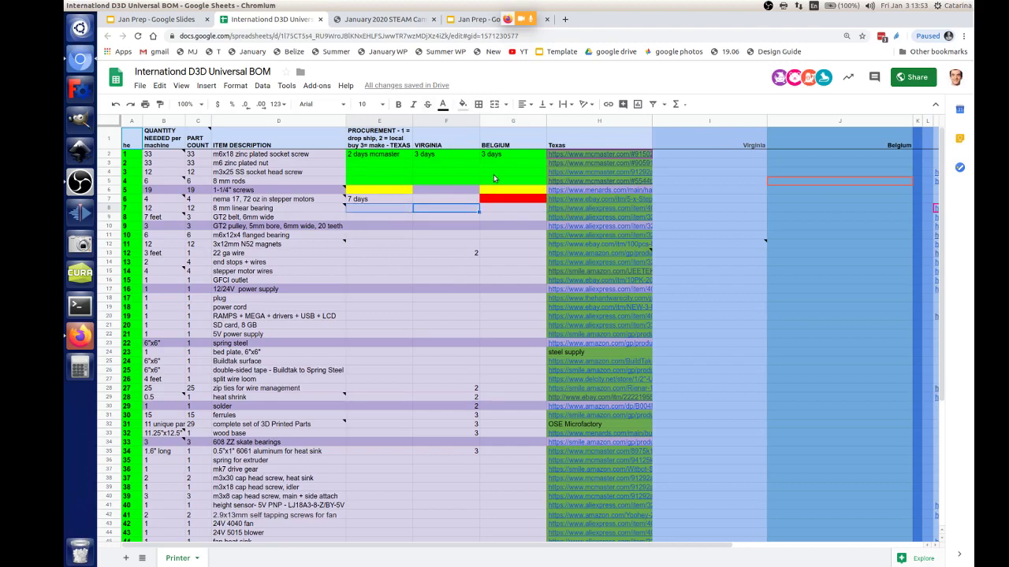
text(2)
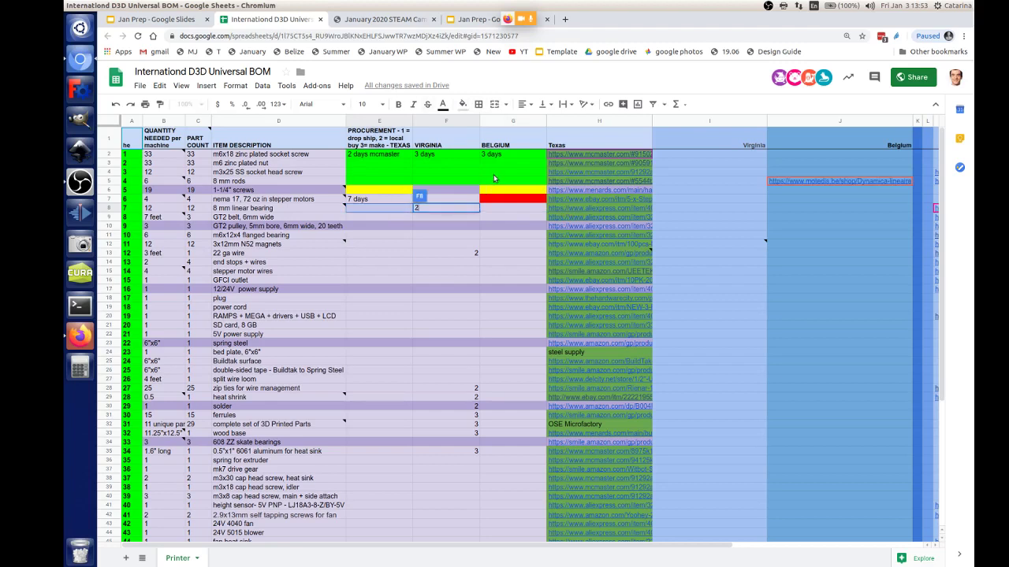
click(382, 211)
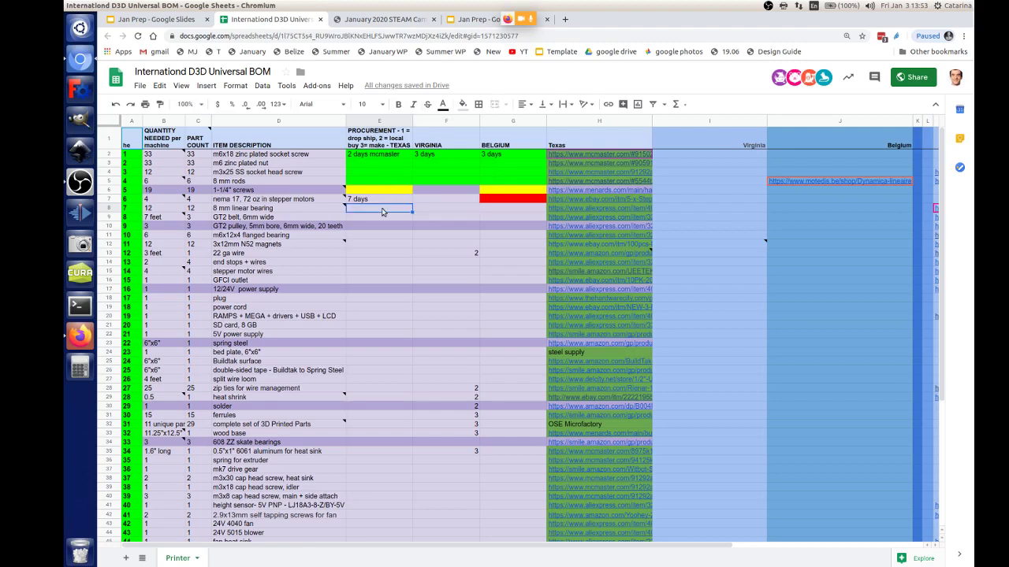
text(2 days)
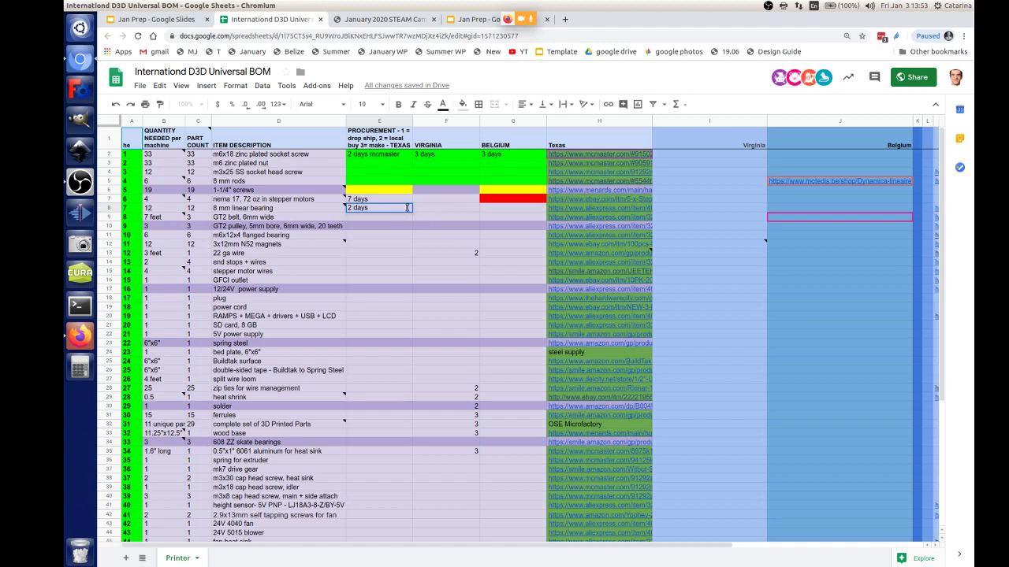
key(Tab)
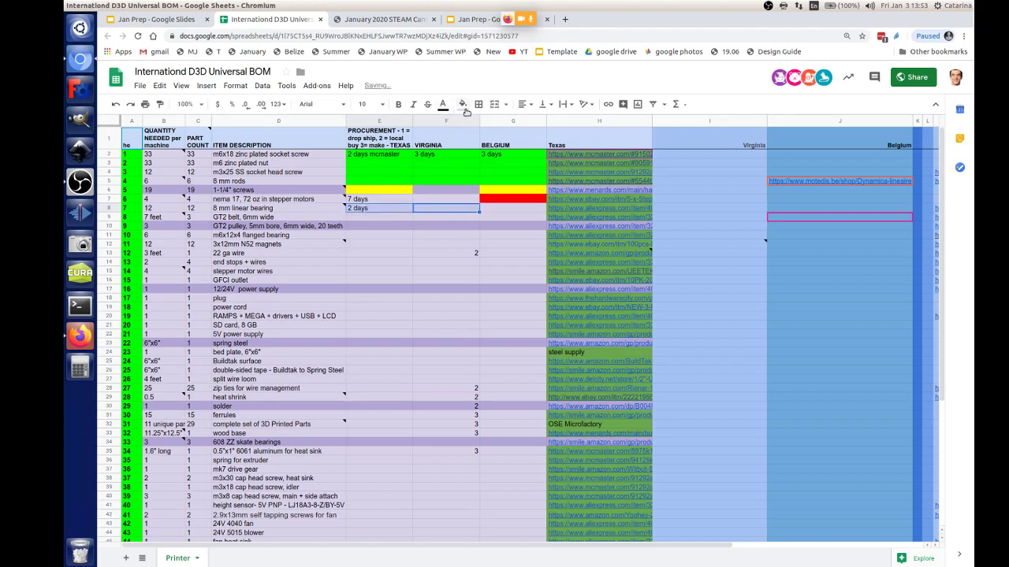
Step: Fill the bearing's Texas and Virginia cells (E8:F8) green
click(463, 104)
click(515, 152)
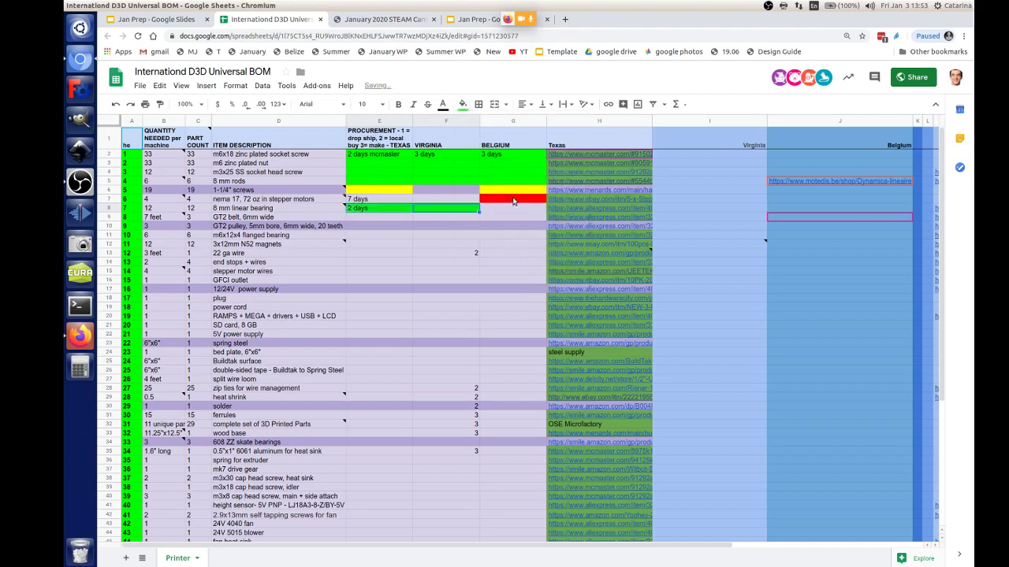
key(Tab)
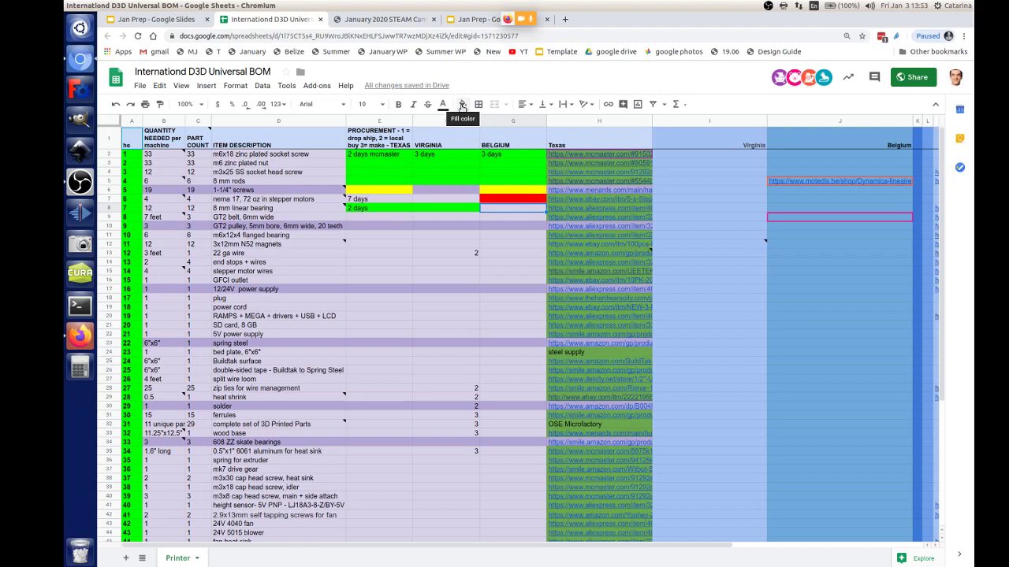
Step: Change the socket screws' Belgium lead time in G2 to 'up to 5 days'
click(487, 158)
double_click(487, 156)
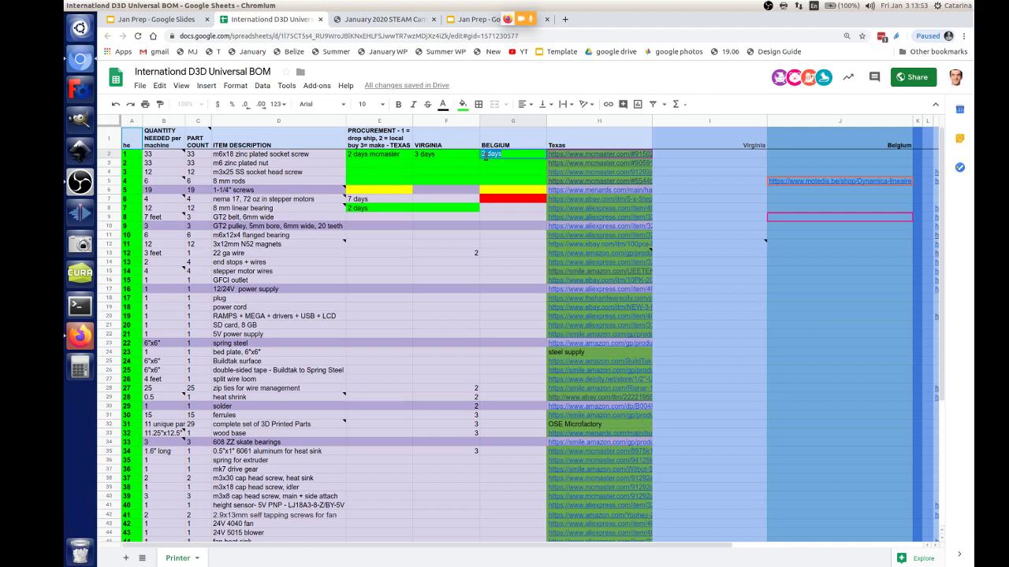
text(up to 5)
key(Return)
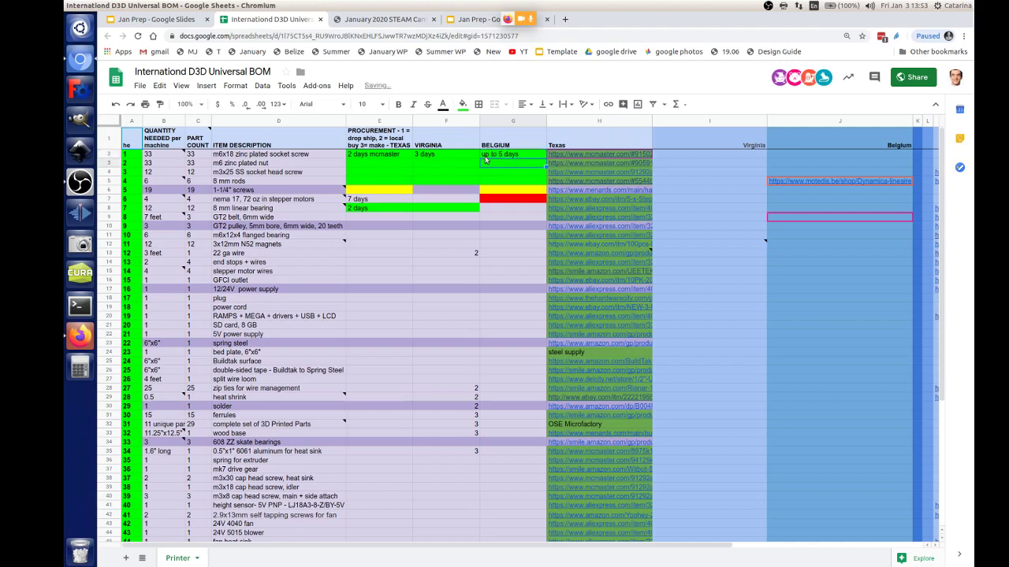
Step: Extend the green fill from F8 into the bearing's Belgium cell G8
click(491, 209)
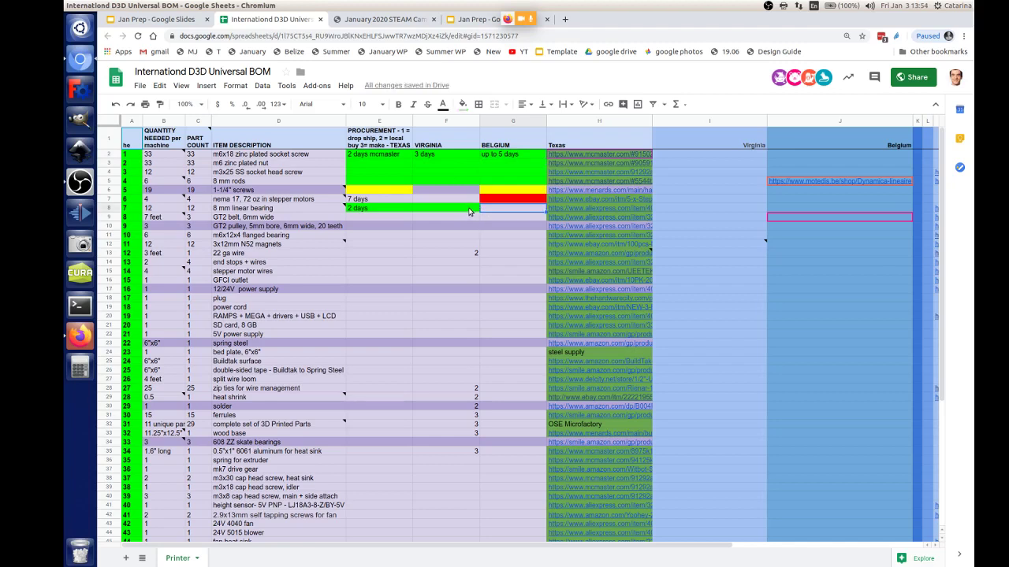
click(470, 210)
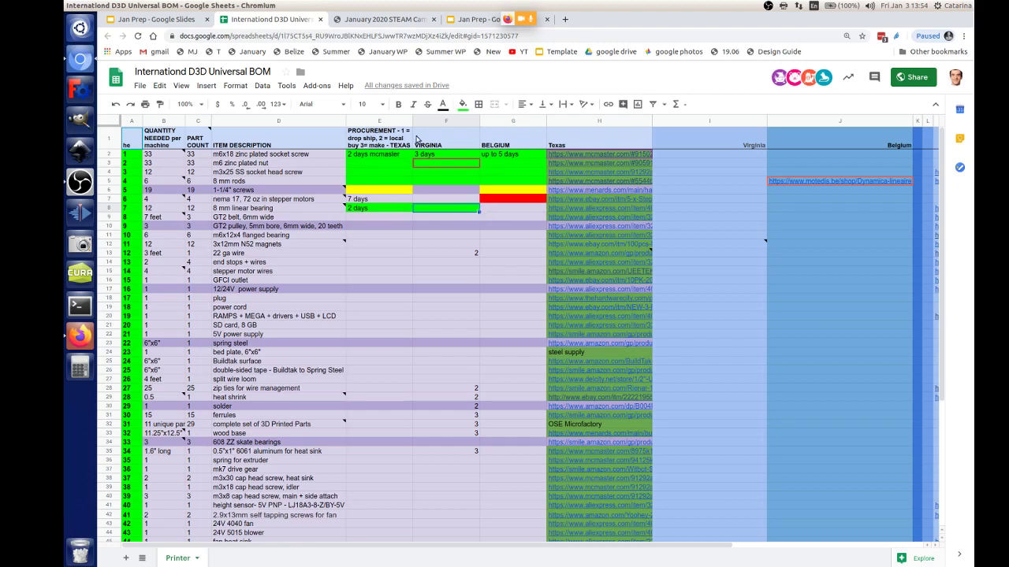
mouse_move(285, 213)
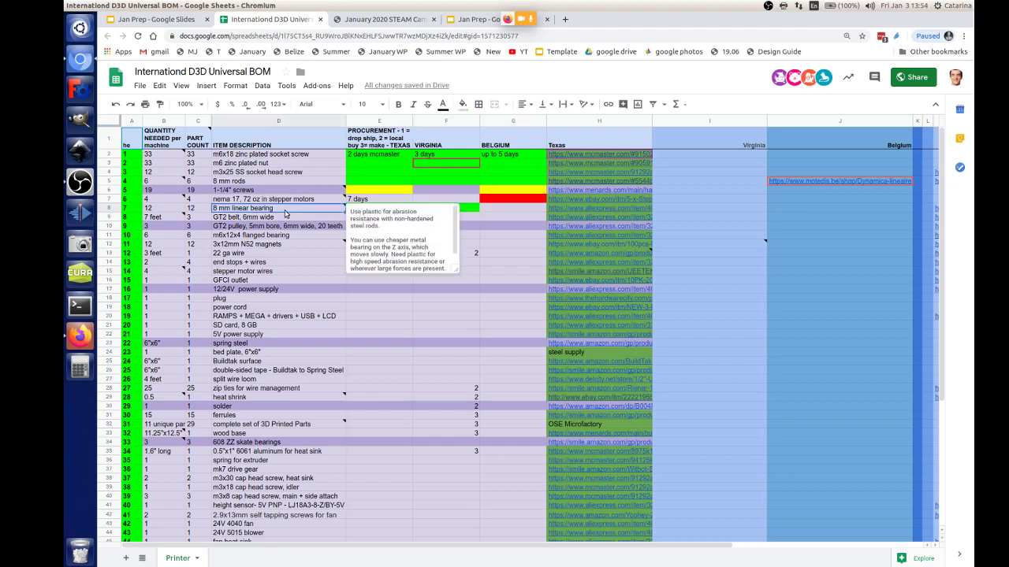
click(516, 208)
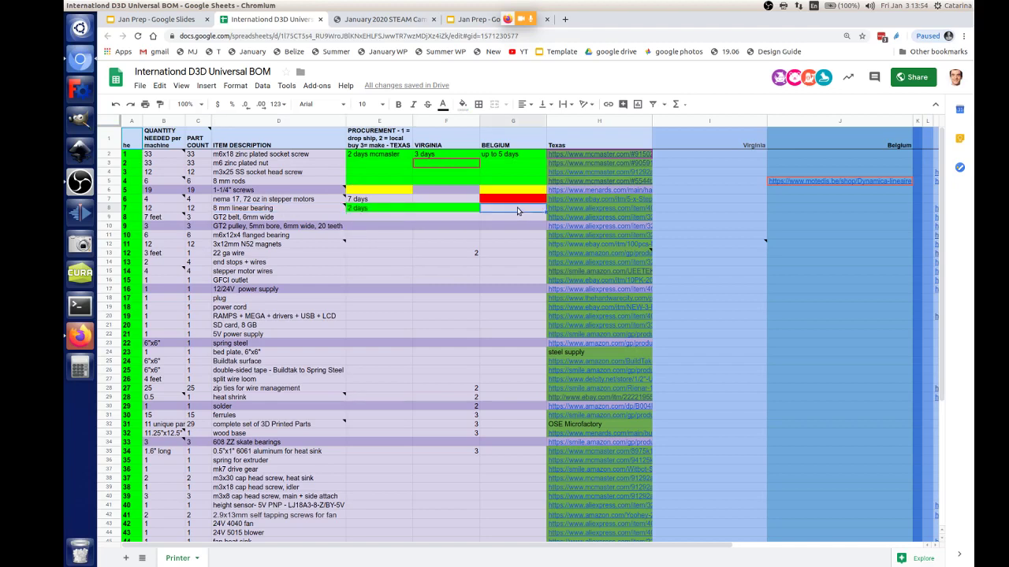
click(458, 209)
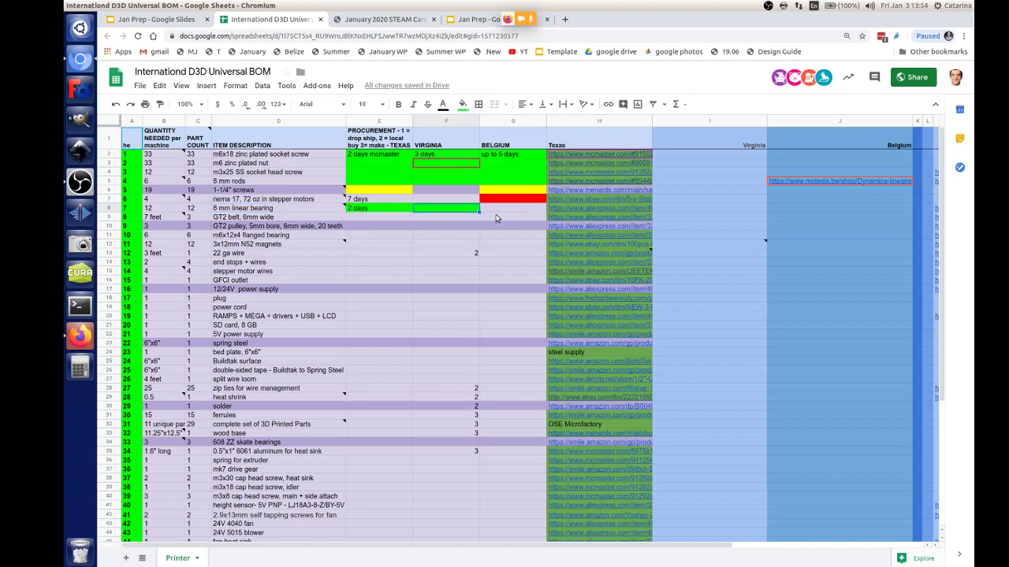
drag(513, 213, 508, 214)
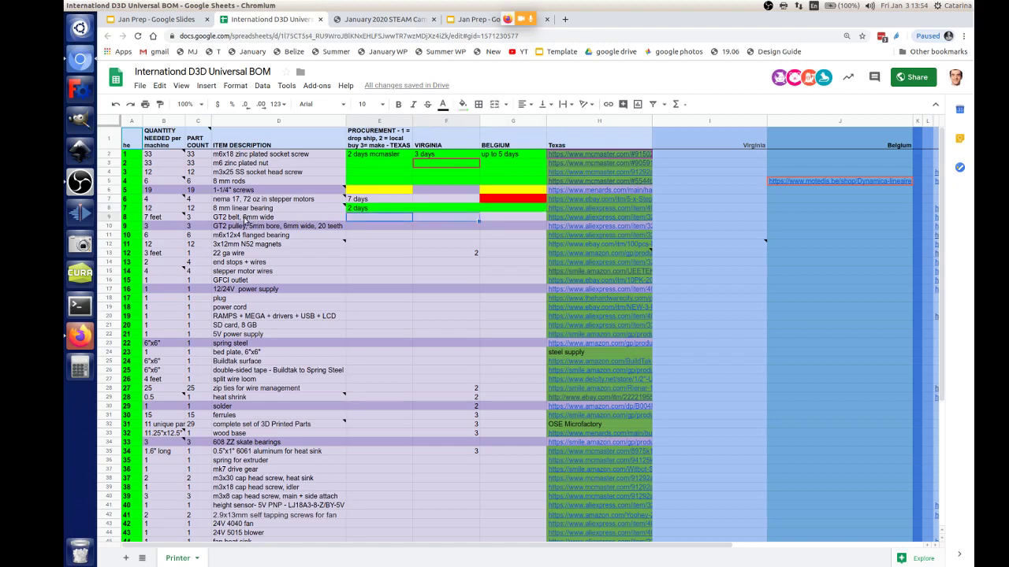
Step: Enter '2 days amazon' as the GT2 belt's Texas lead time and fill it green
click(245, 219)
click(374, 219)
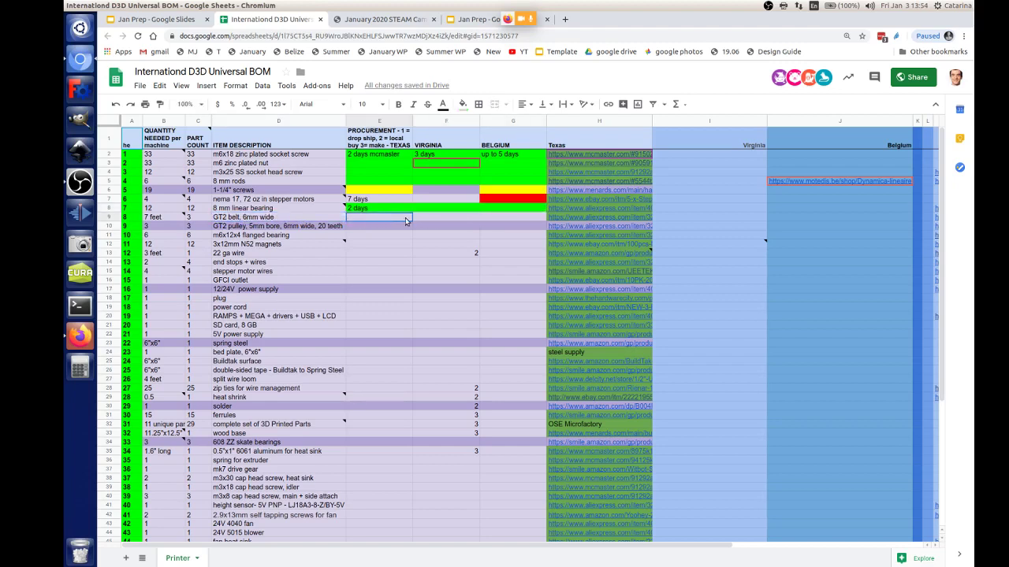
double_click(374, 218)
key(Return)
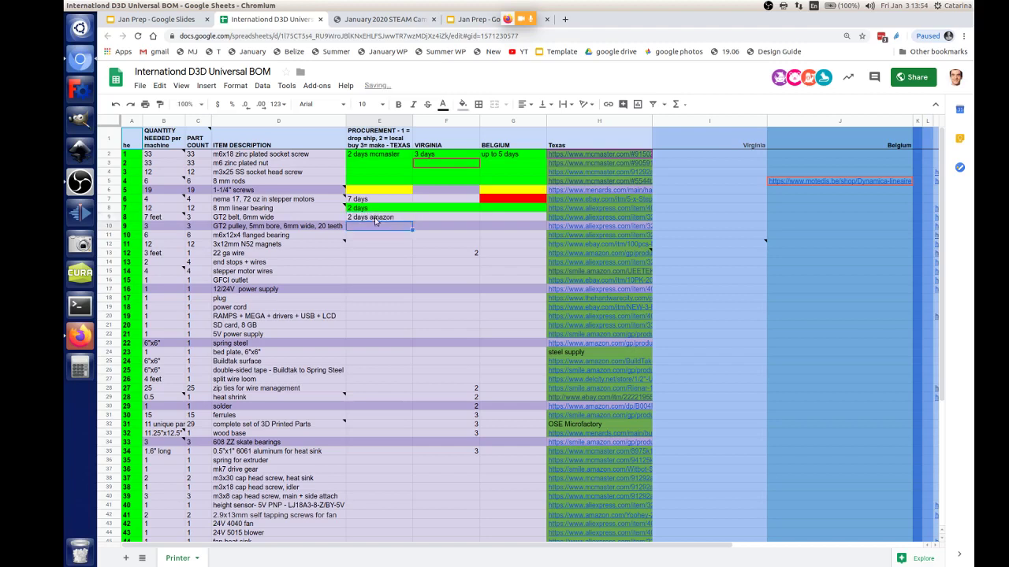
key(Up)
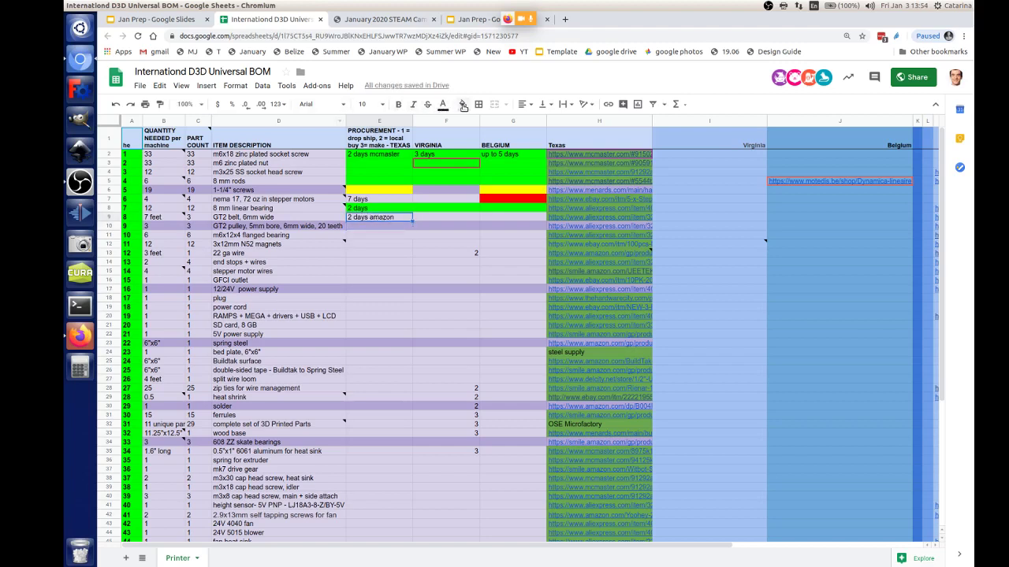
click(463, 105)
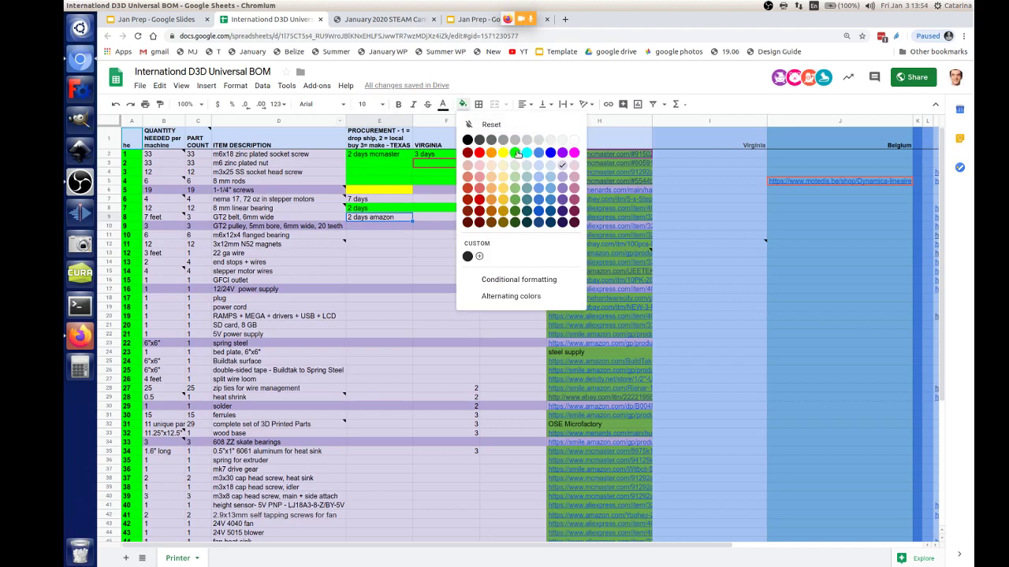
click(517, 154)
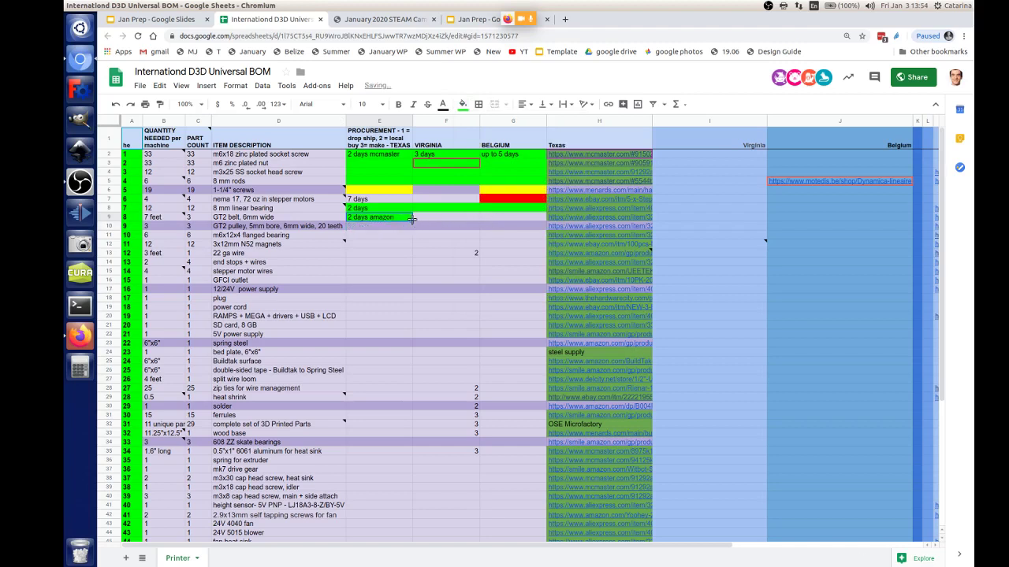
Step: Copy the belt's lead time into Virginia and fill its Belgium cell yellow
drag(471, 219, 473, 219)
click(496, 218)
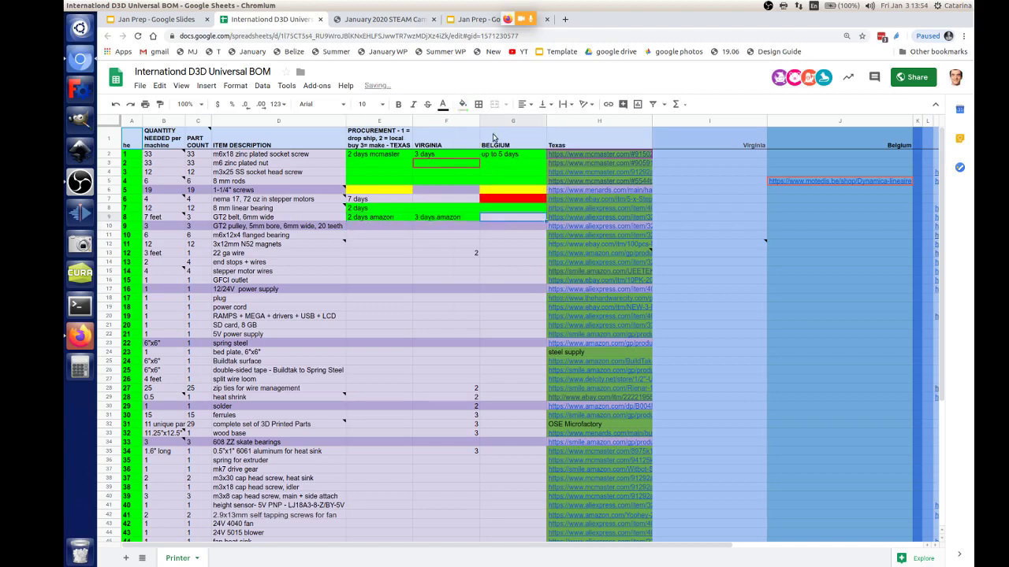
click(464, 105)
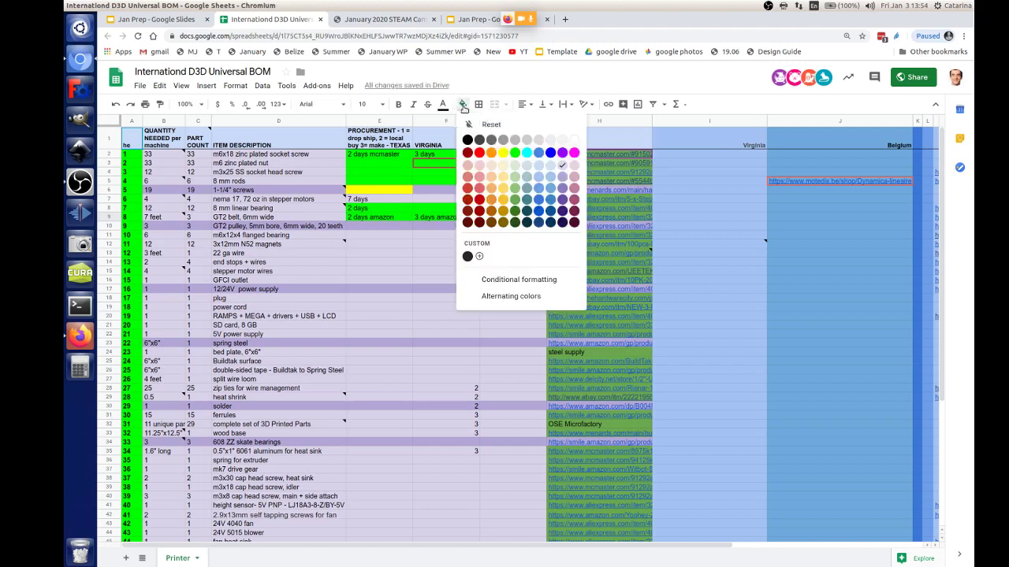
click(502, 152)
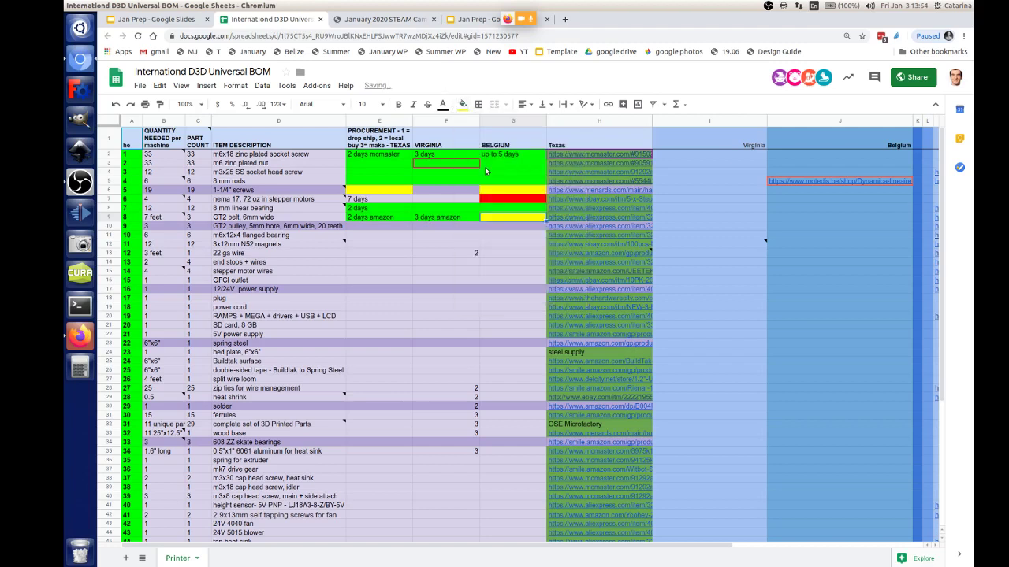
Step: Extend the green Amazon lead time down to the pulley row and across into Virginia
click(370, 228)
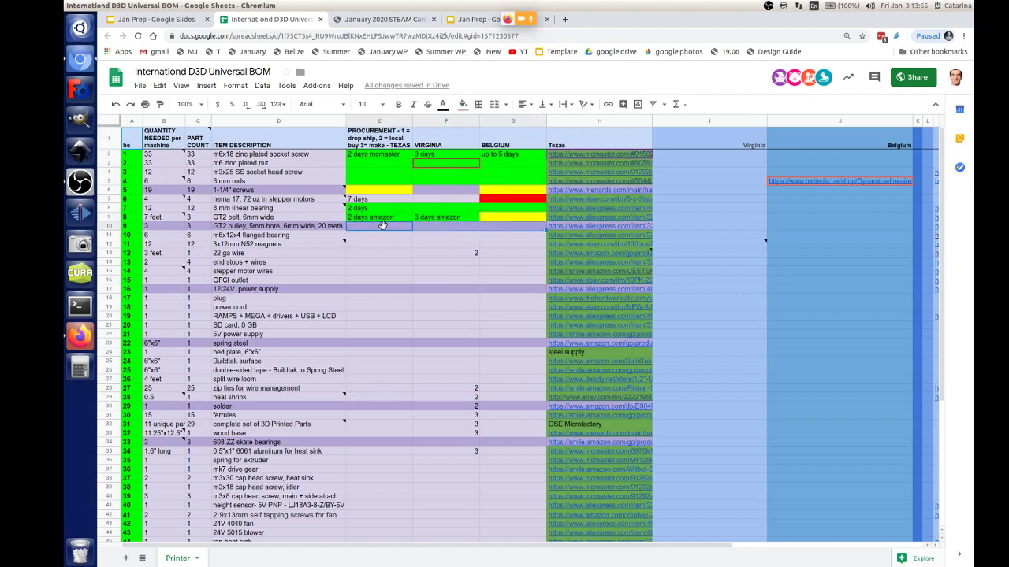
click(395, 221)
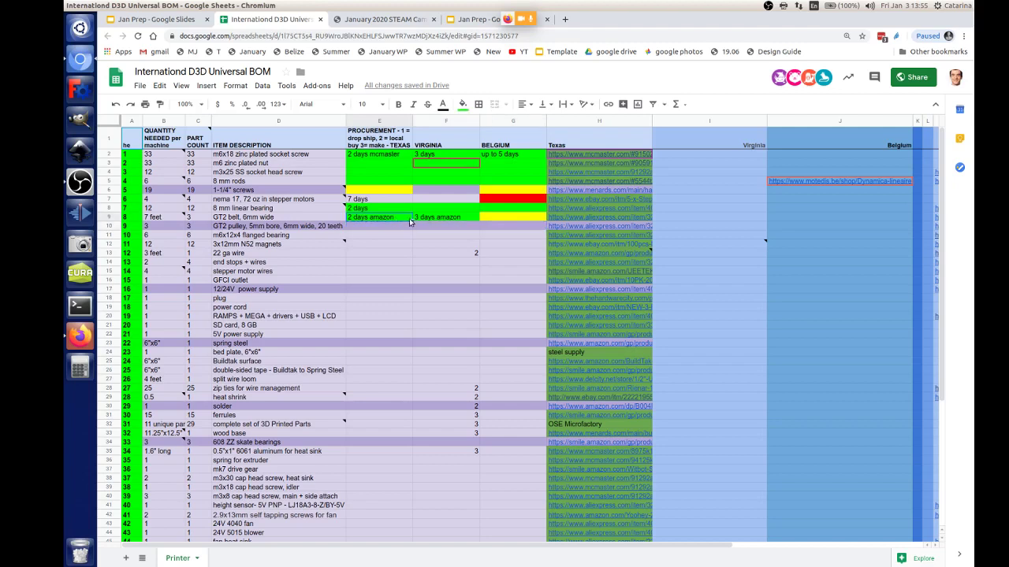
drag(412, 222, 412, 231)
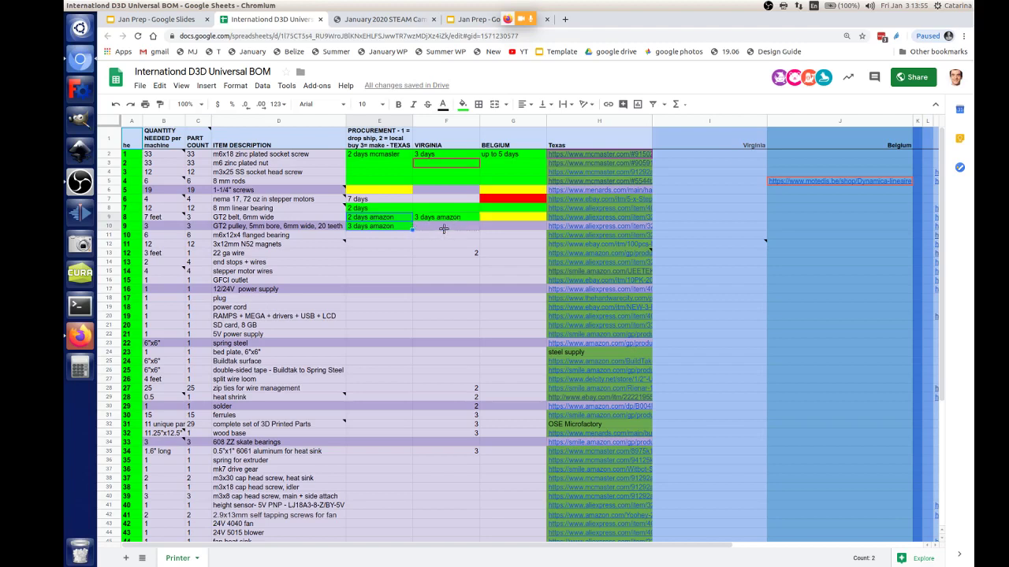
drag(412, 230, 465, 230)
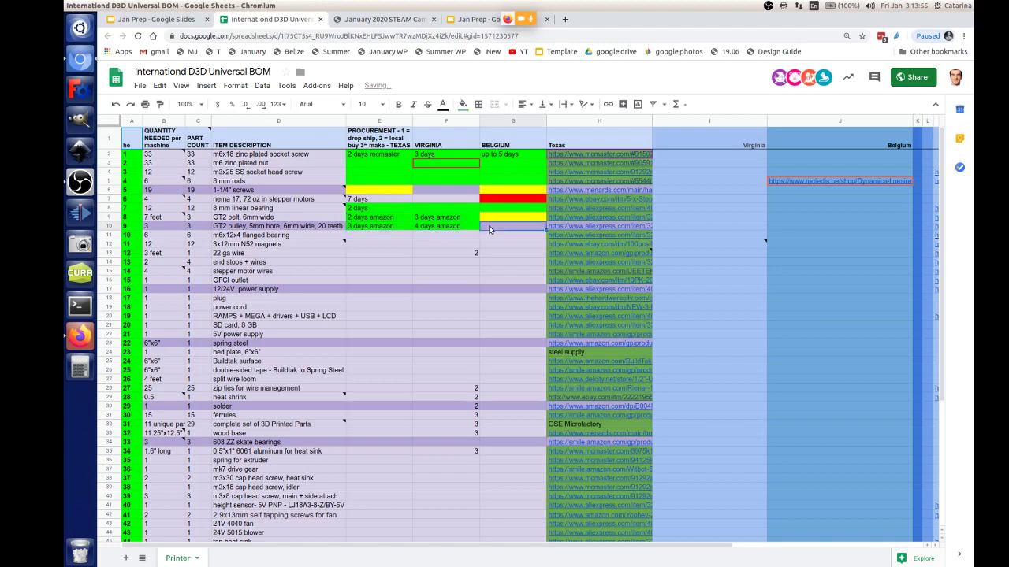
Step: Type 'aliexpress' in the pulley's Belgium cell, briefly checking the wiki and Jan Prep tabs
double_click(483, 226)
text(iexpress)
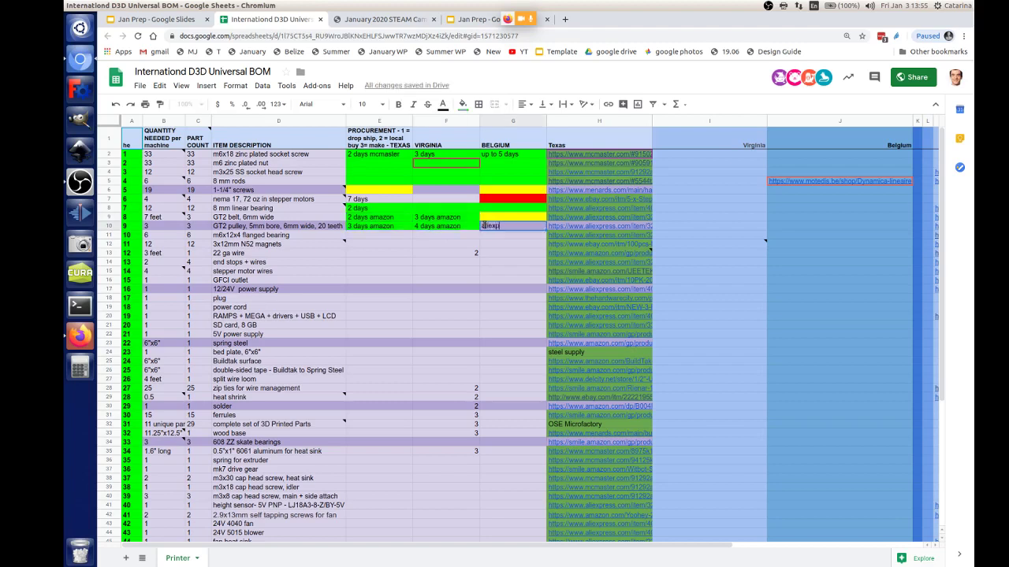
click(366, 27)
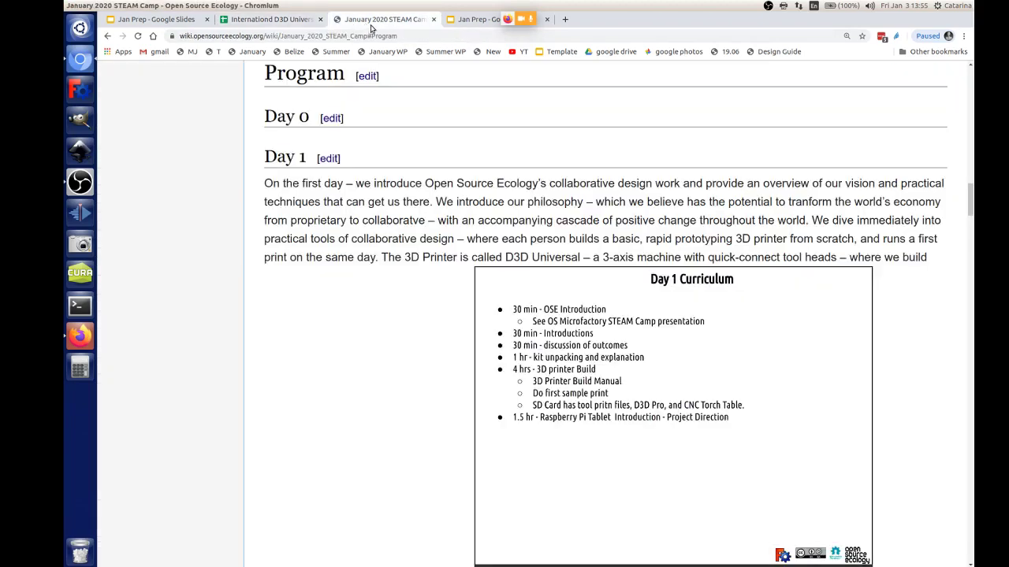
click(461, 20)
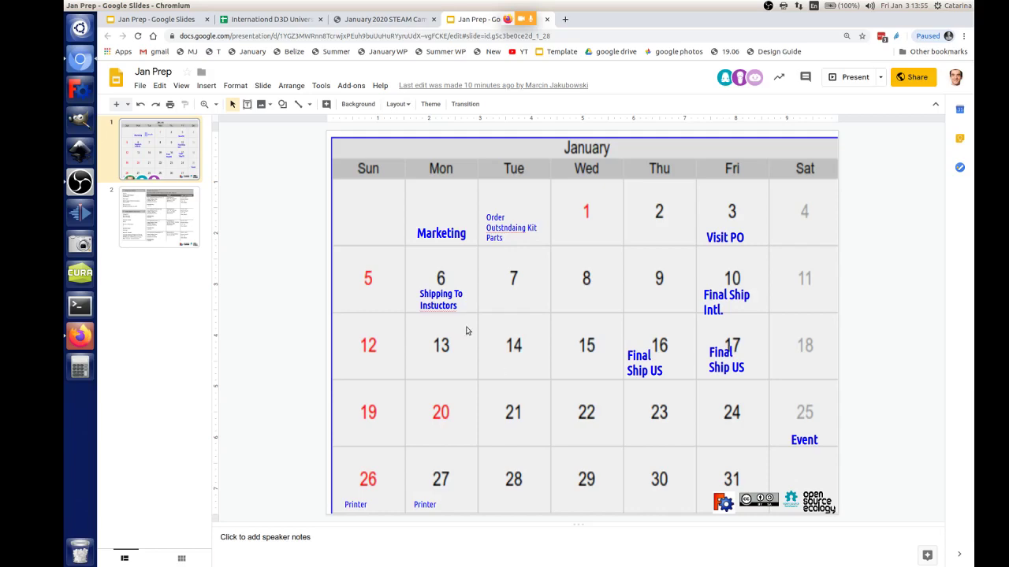
click(380, 19)
click(265, 19)
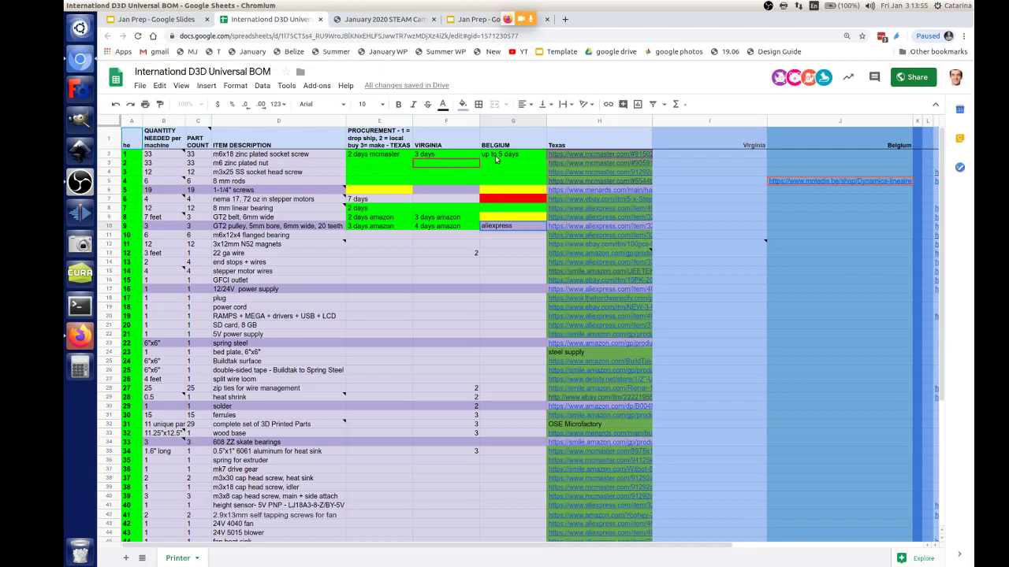
Step: Enter 'aliexpress' in the GT2 belt's Belgium cell G9
click(491, 216)
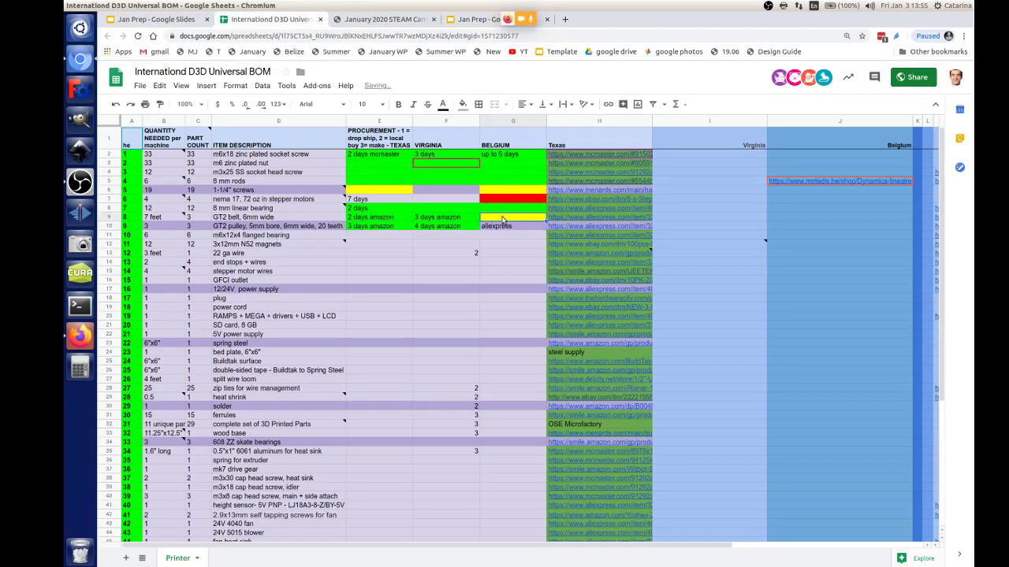
text(al)
key(Return)
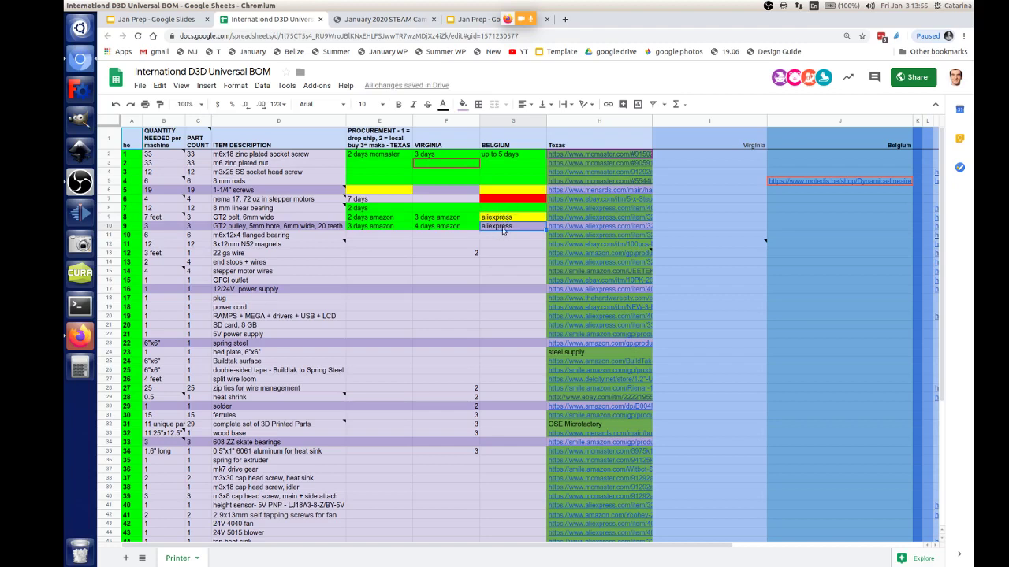
Step: Fill the belt and pulley Belgium cells G9:G10 red
click(520, 218)
shift+click(521, 226)
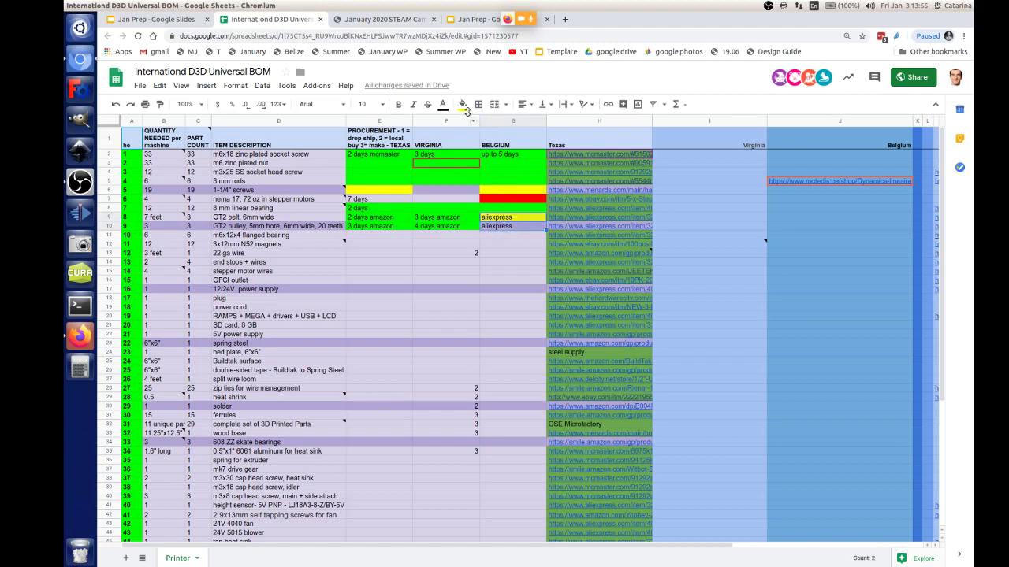
click(463, 104)
click(479, 152)
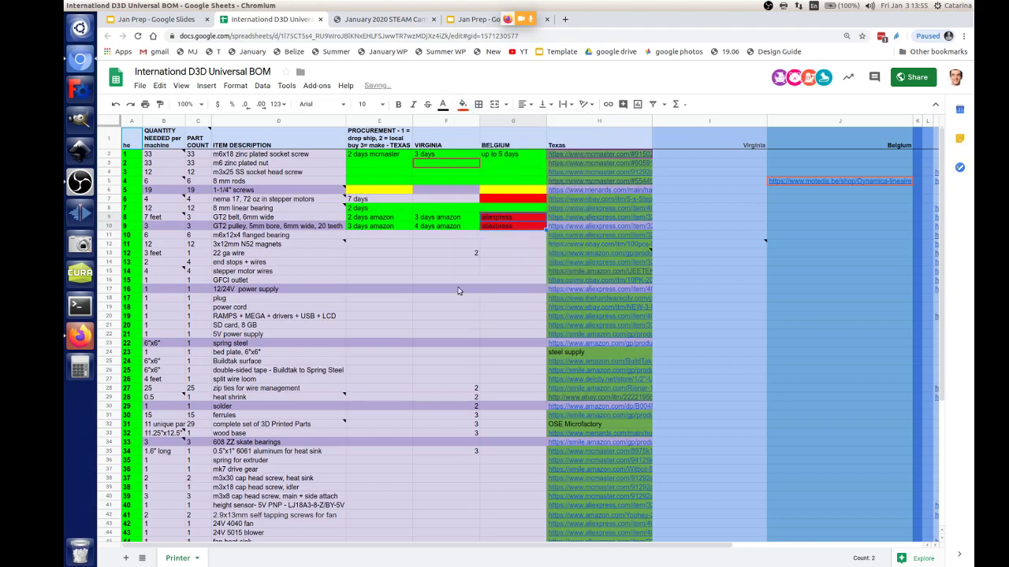
click(406, 262)
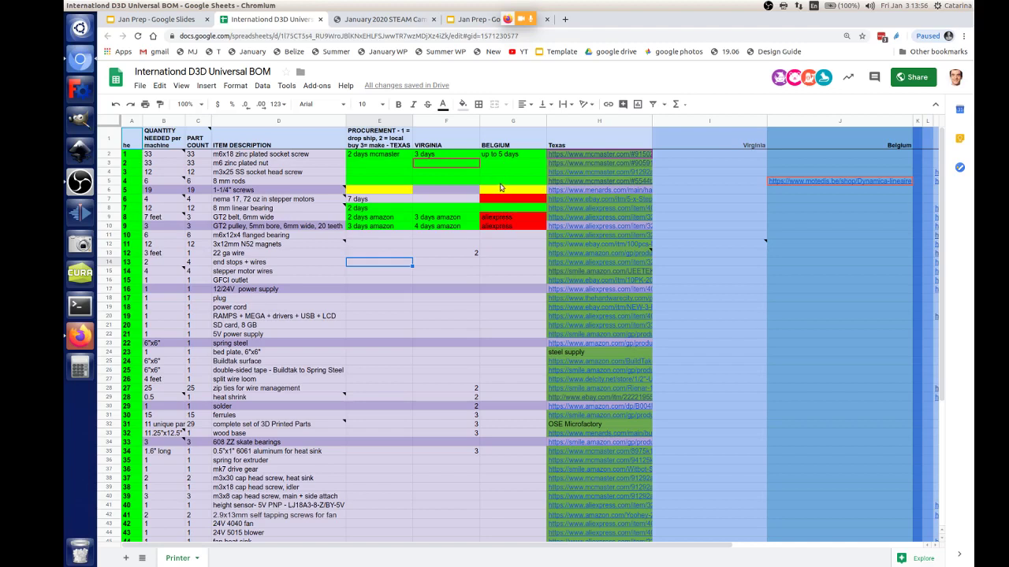
Step: Copy the screws' yellow fill into Virginia (F6) and enter 'all' in the stepper motors' Belgium cell
click(397, 192)
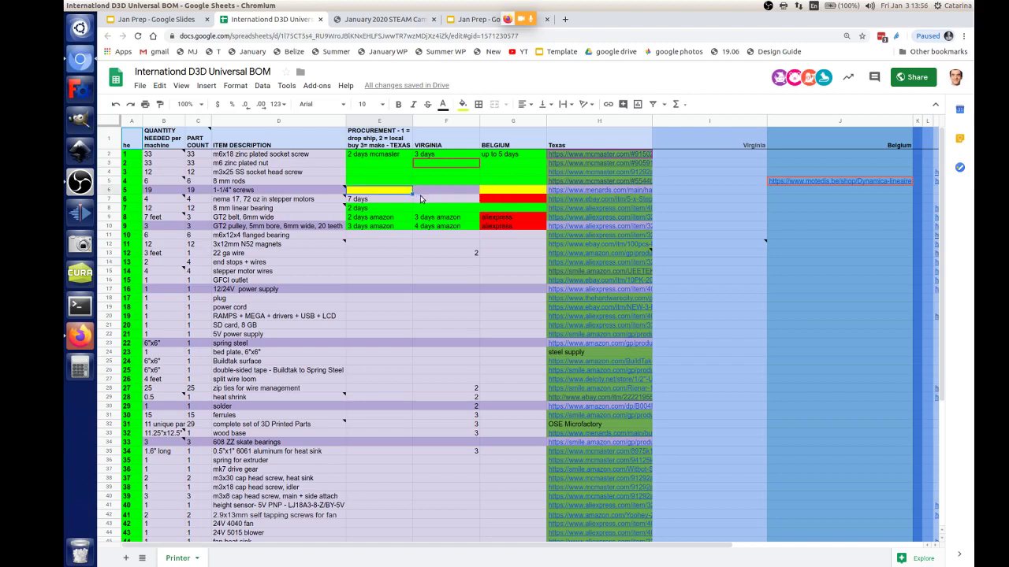
drag(413, 192, 459, 204)
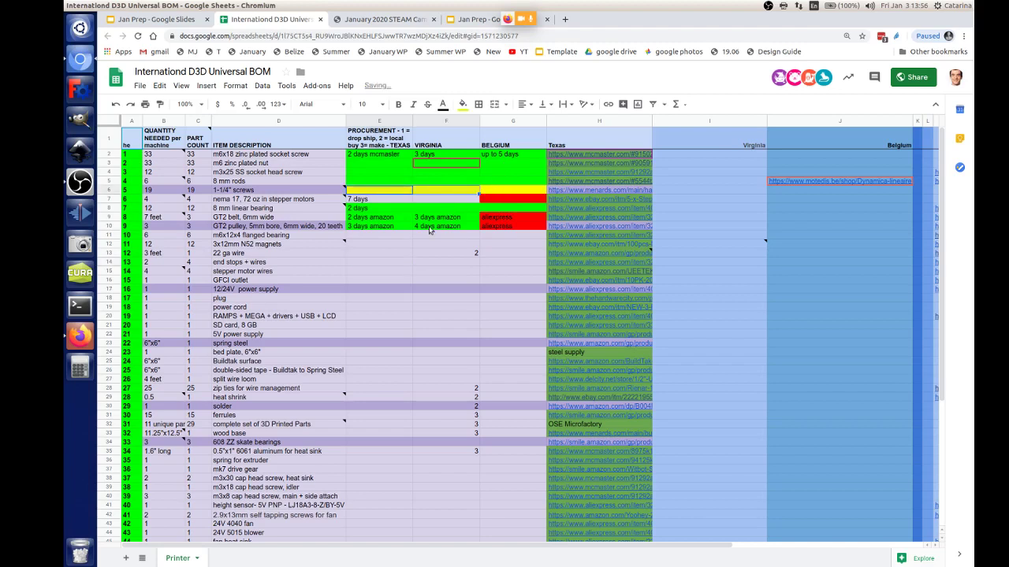
click(508, 200)
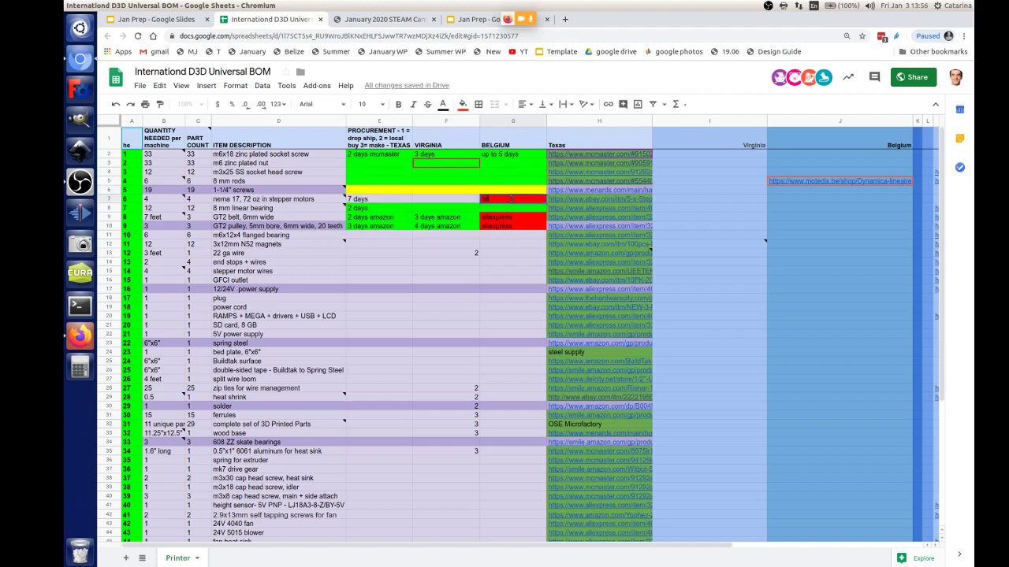
text(all)
key(Return)
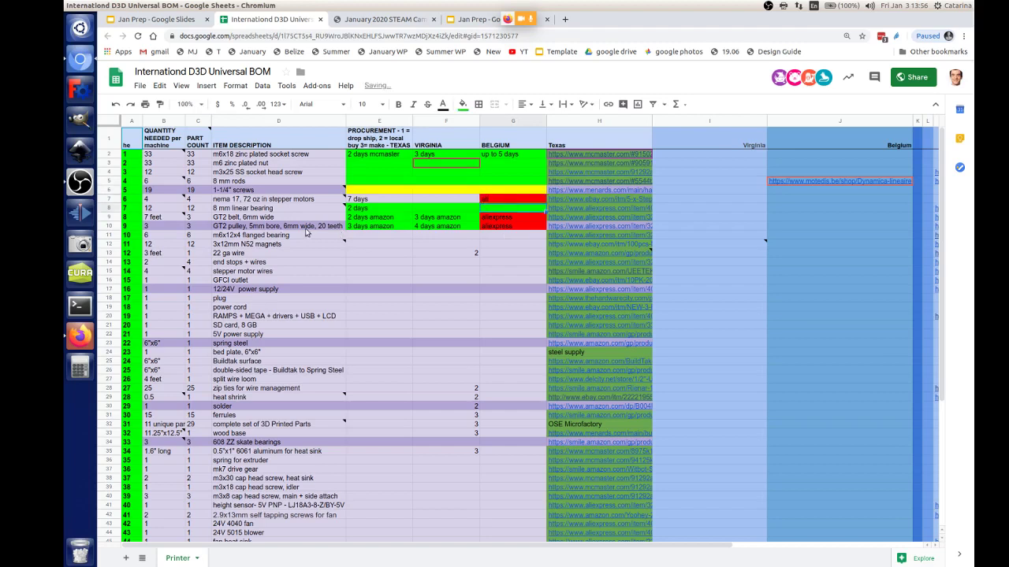
click(353, 236)
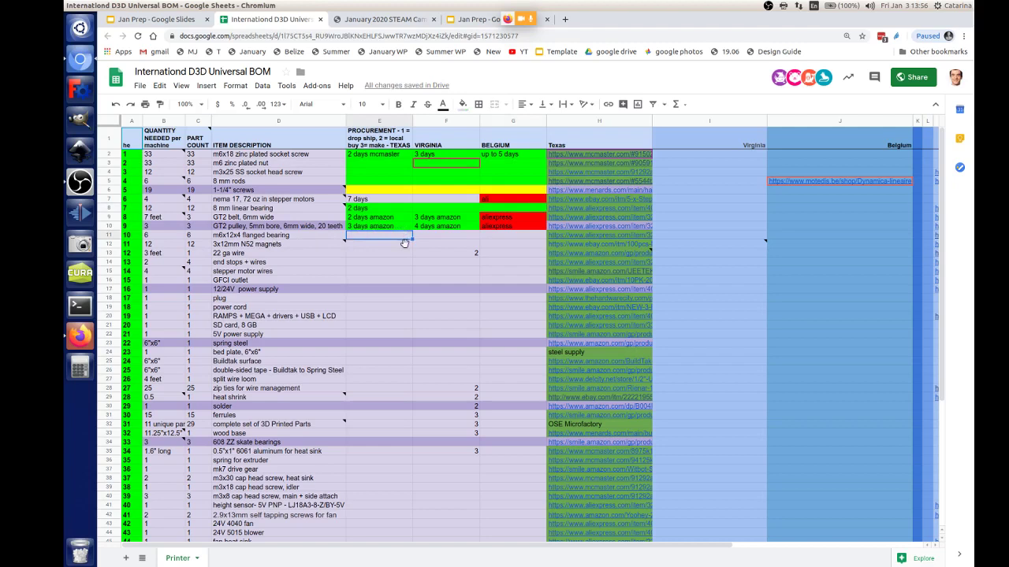
Step: Extend the Amazon lead times down to the flanged bearing row, correcting Virginia to 3 days
click(408, 227)
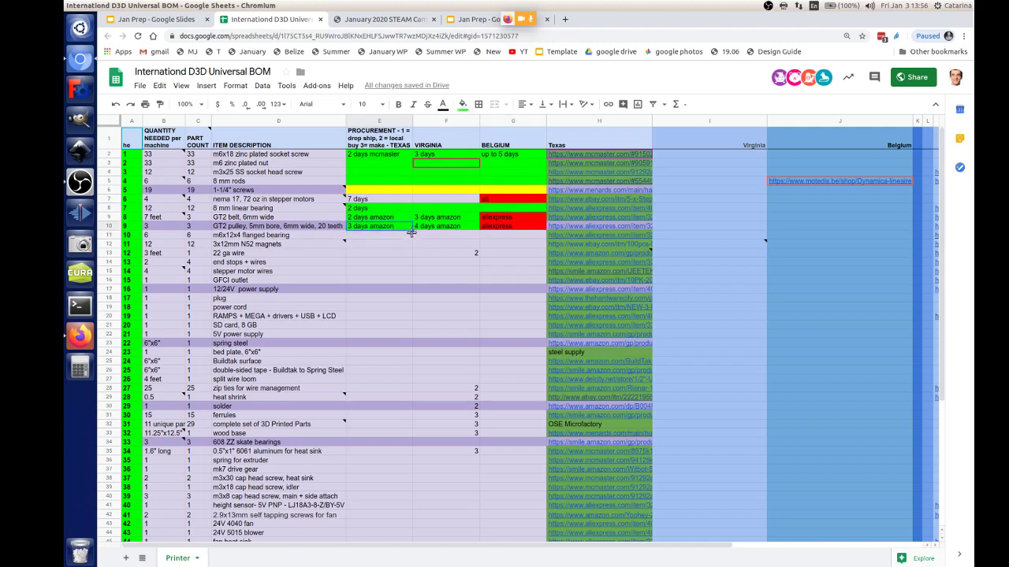
drag(410, 231, 486, 237)
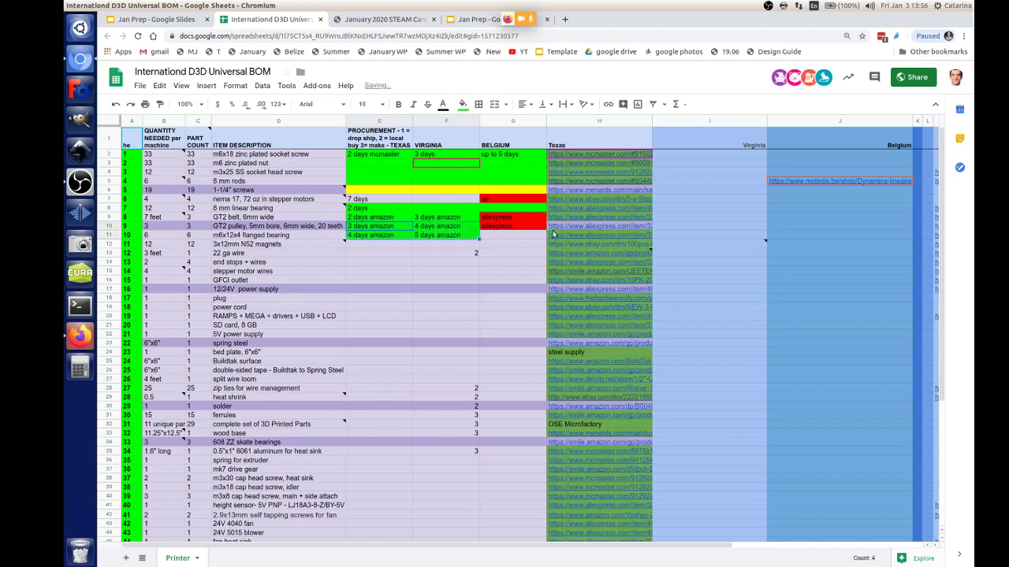
click(453, 237)
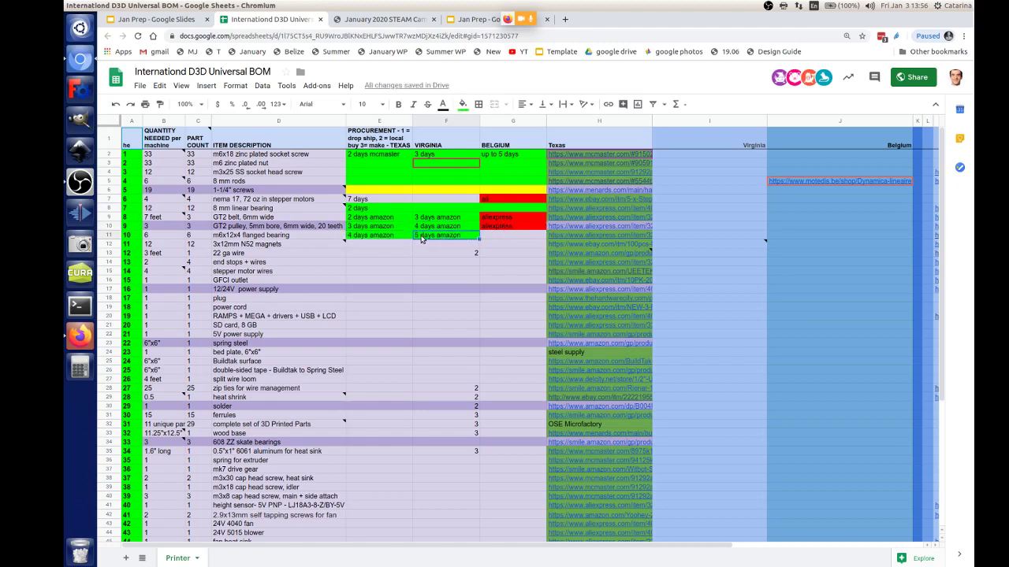
double_click(422, 239)
text(3)
click(353, 235)
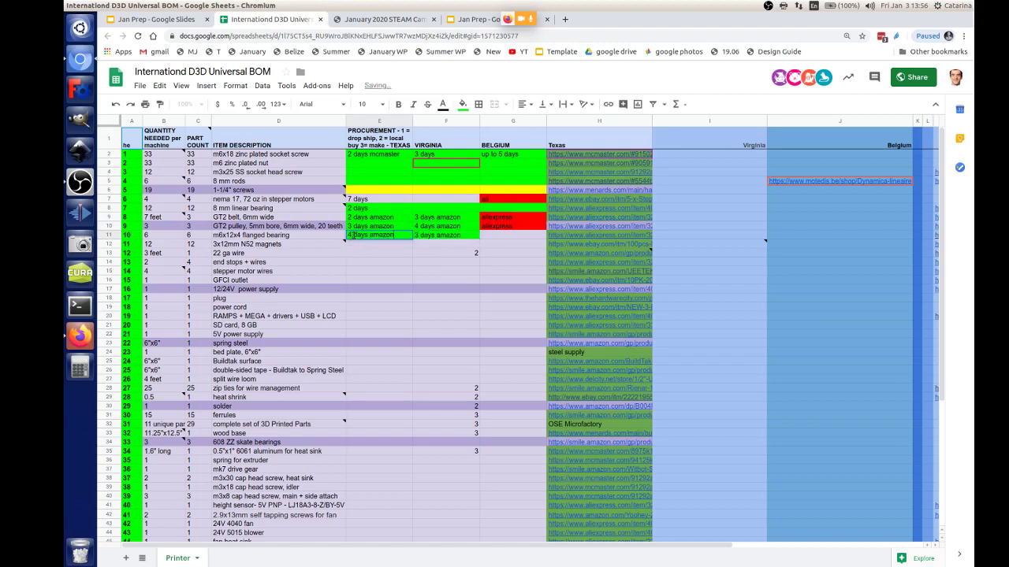
Step: Extend red aliexpress down to the flanged bearing's Belgium cell, then show the Jan Prep slides
click(418, 226)
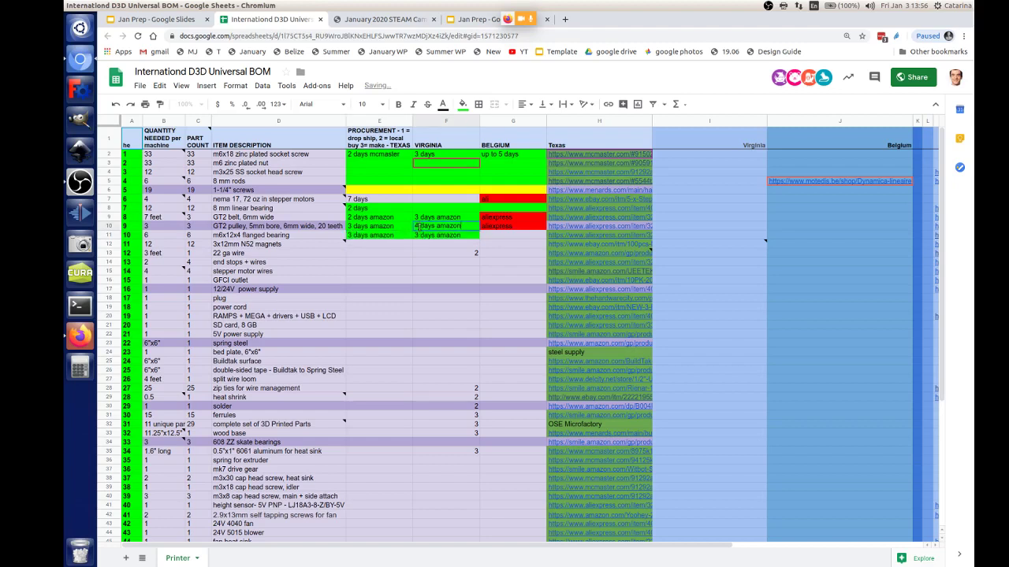
click(492, 238)
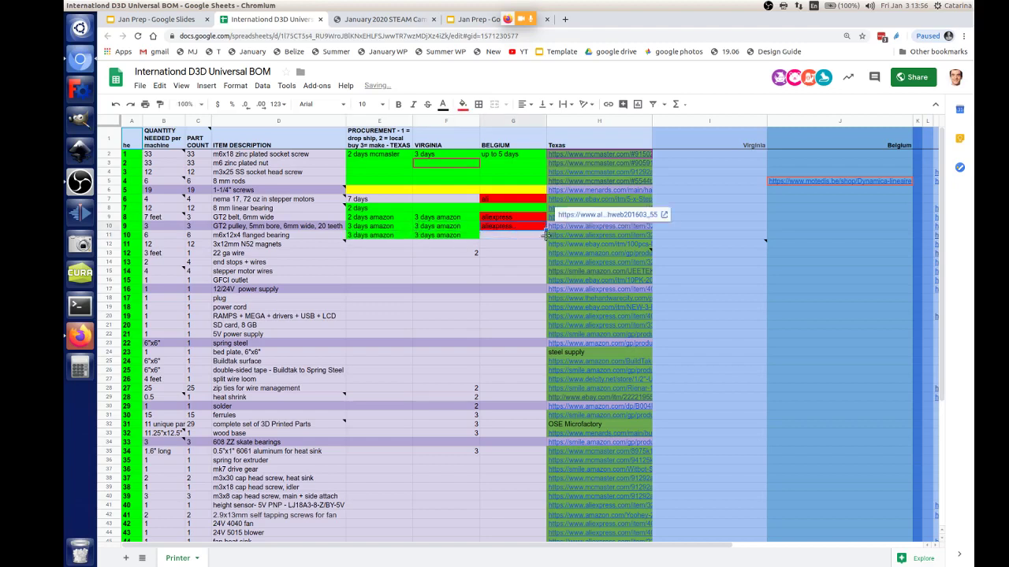
drag(546, 233, 546, 240)
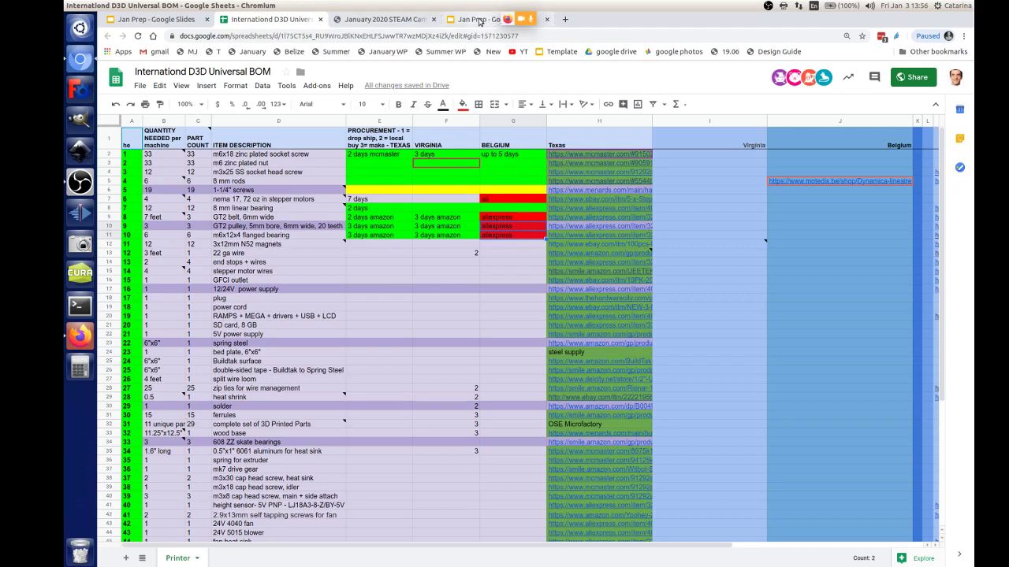
click(477, 19)
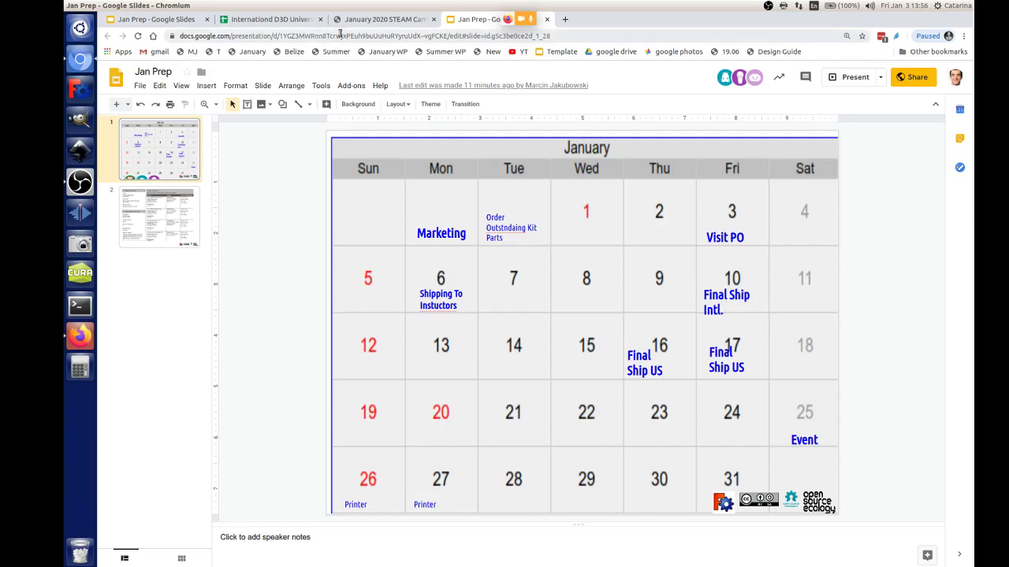
Step: Fill the flanged bearing's Texas and Virginia lead times down to the magnets row
click(369, 19)
click(295, 20)
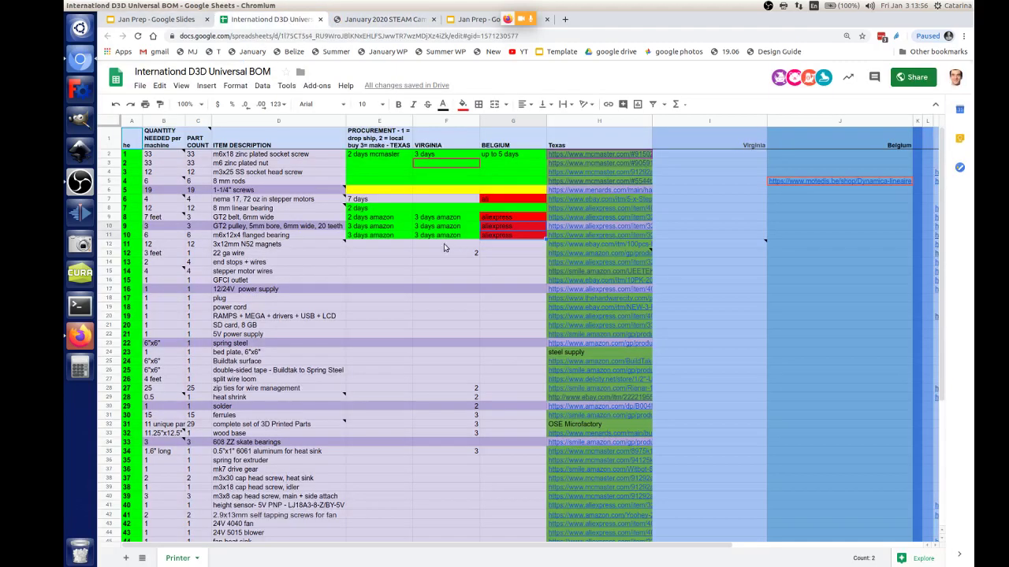
click(374, 248)
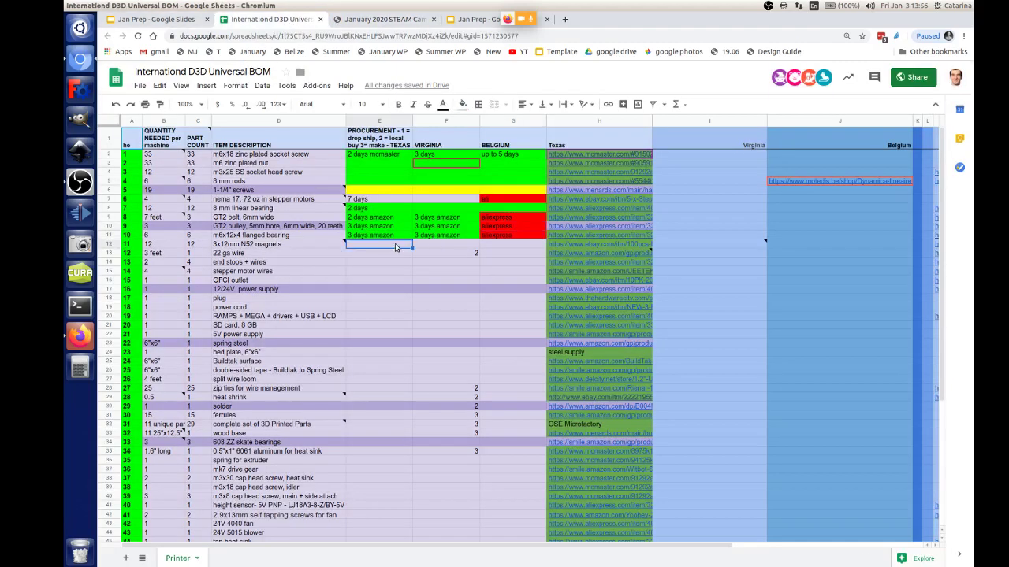
click(388, 238)
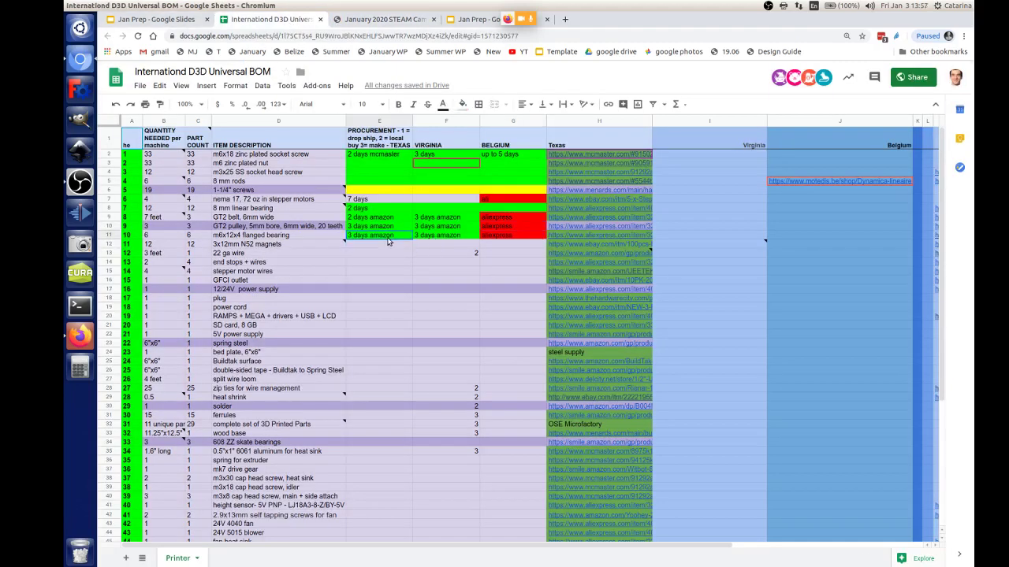
drag(411, 238, 411, 251)
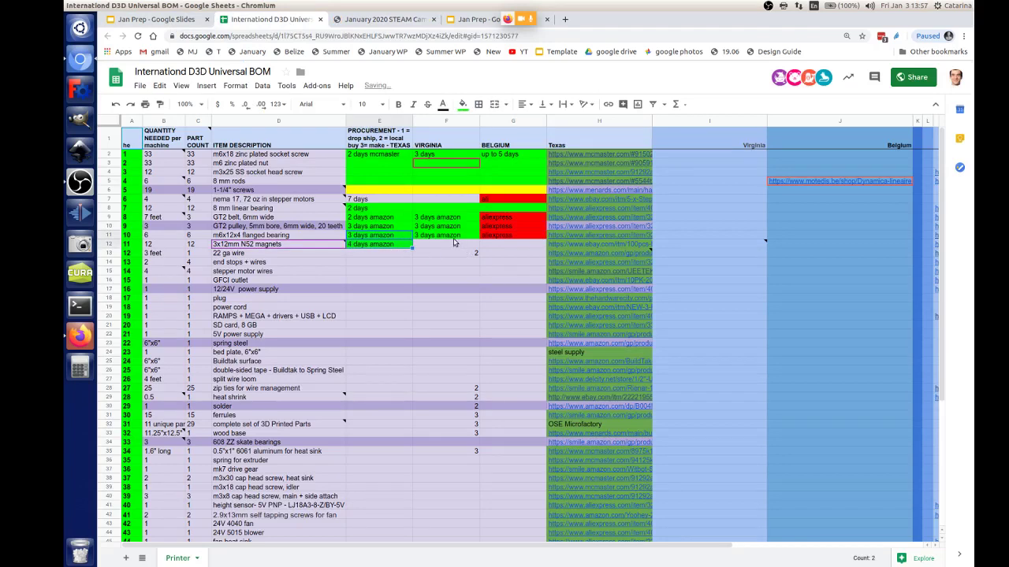
click(453, 238)
drag(479, 239, 477, 249)
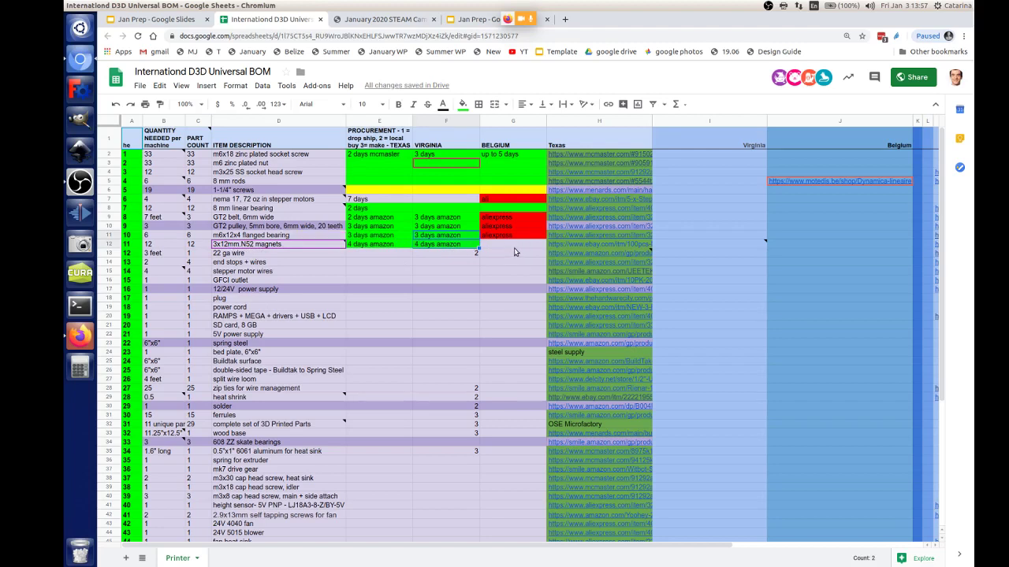
Step: Extend red aliexpress down to the magnets' Belgium cell
mouse_move(471, 249)
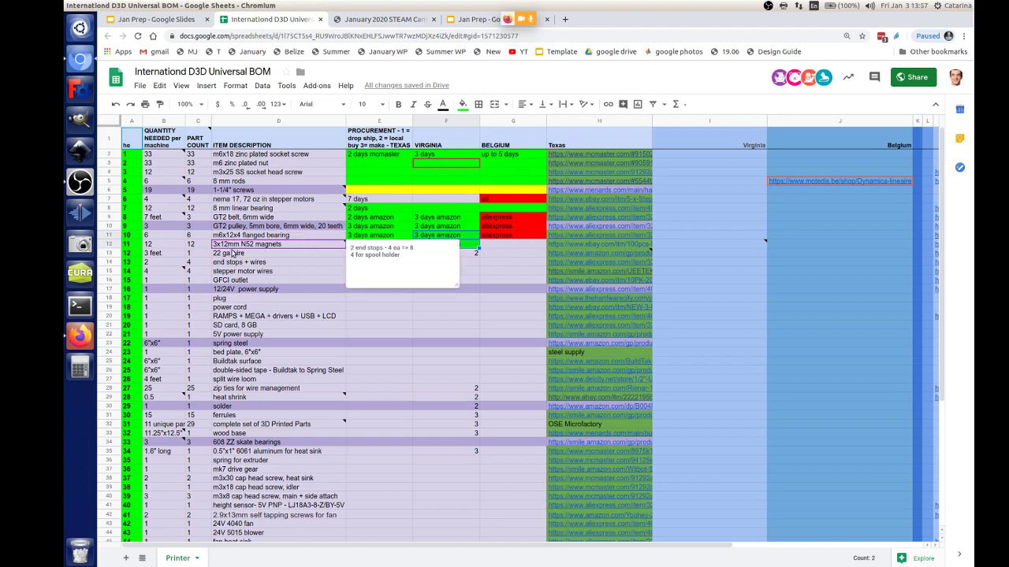
click(523, 246)
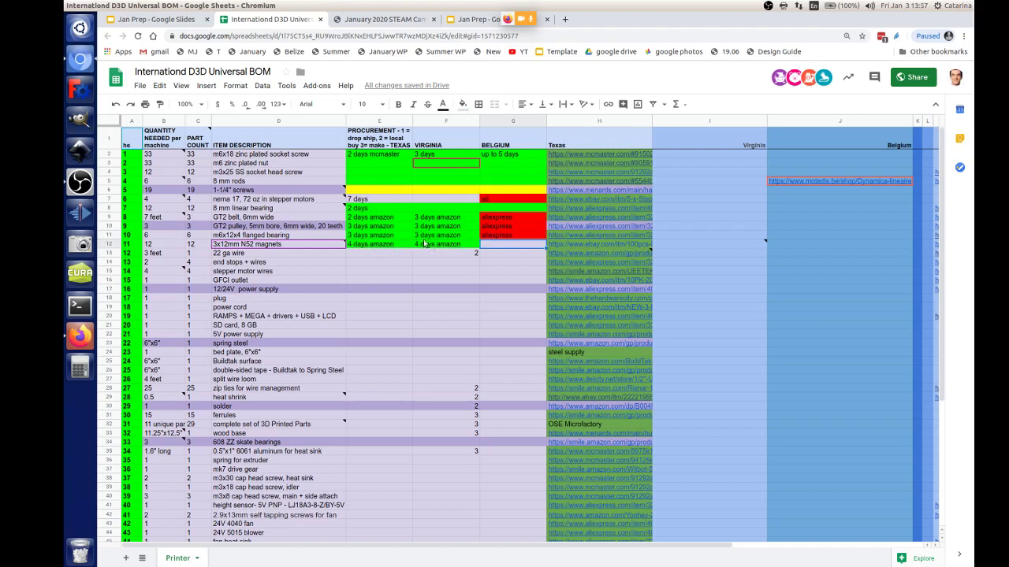
click(519, 236)
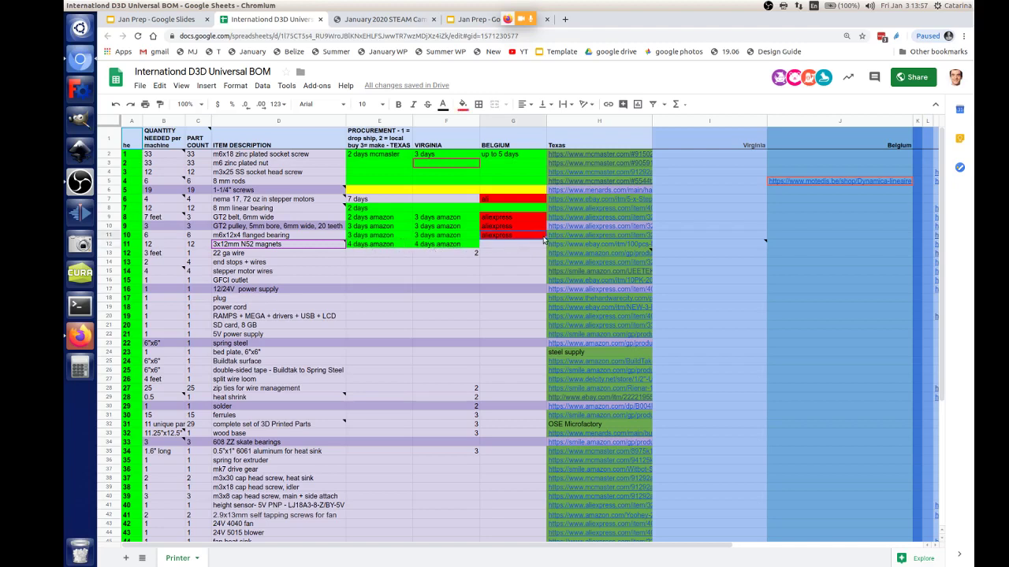
drag(546, 239, 546, 247)
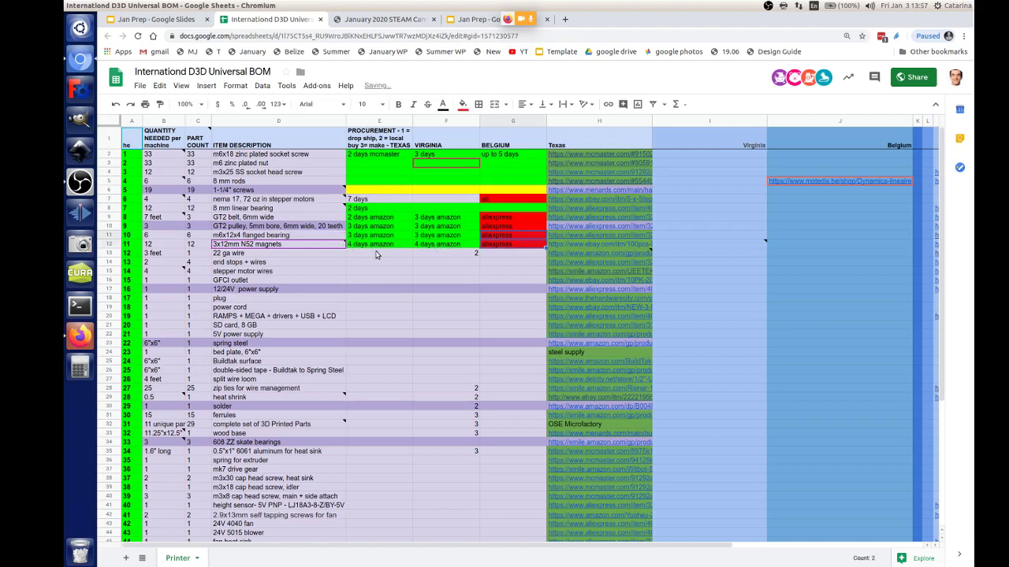
Step: Paste green '3 days amazon' into the Texas and Virginia cells of the magnets and 22 ga wire rows
click(377, 254)
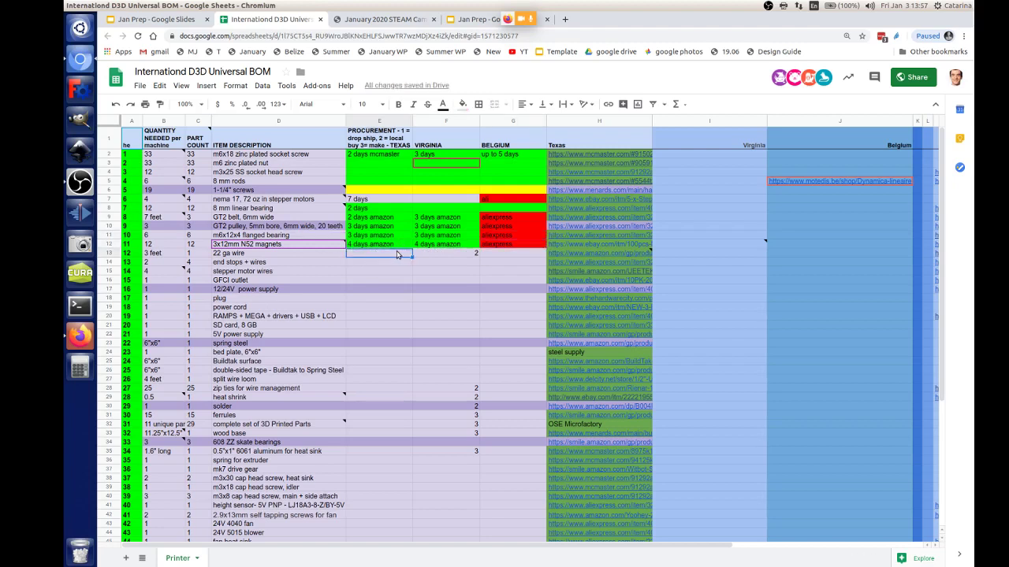
click(360, 236)
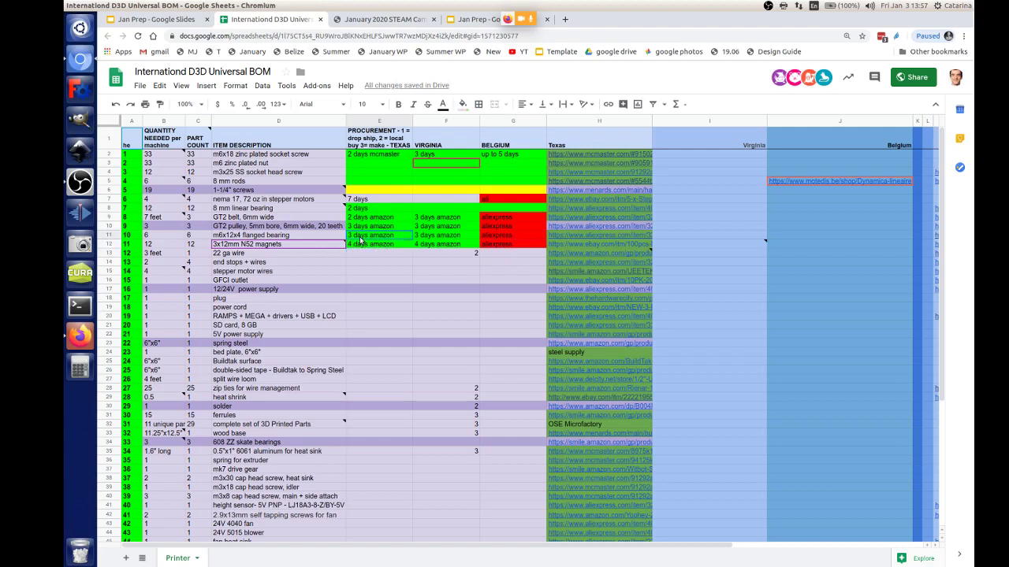
click(368, 256)
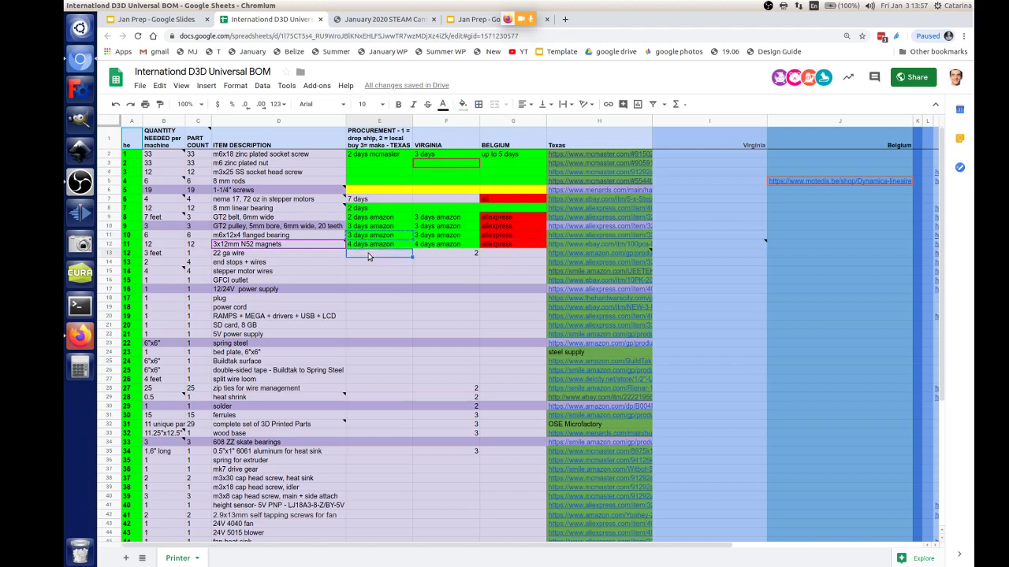
text(3 days amazon)
click(374, 246)
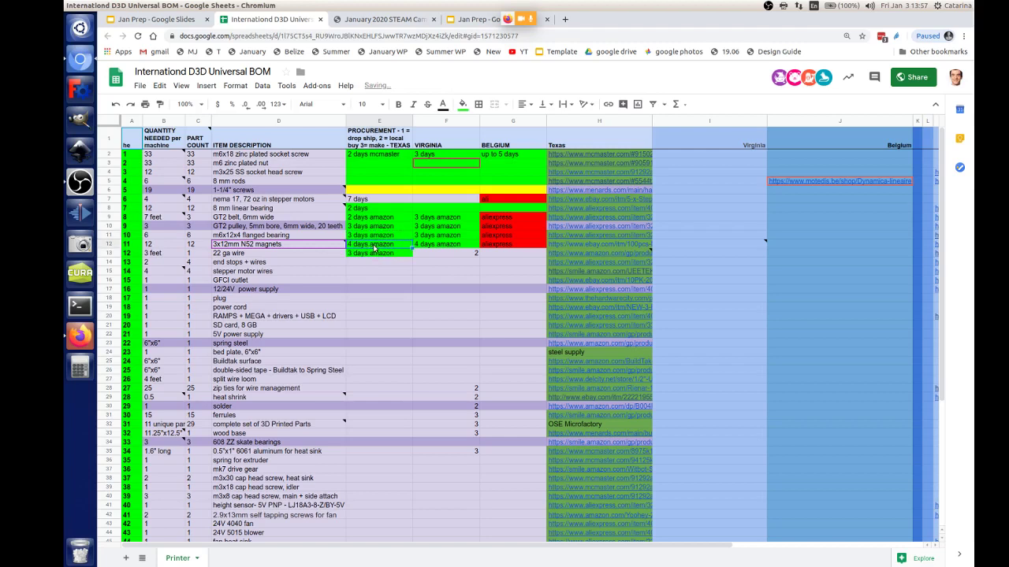
text(3 days amazon)
shift+click(432, 246)
text(3 days amazon)
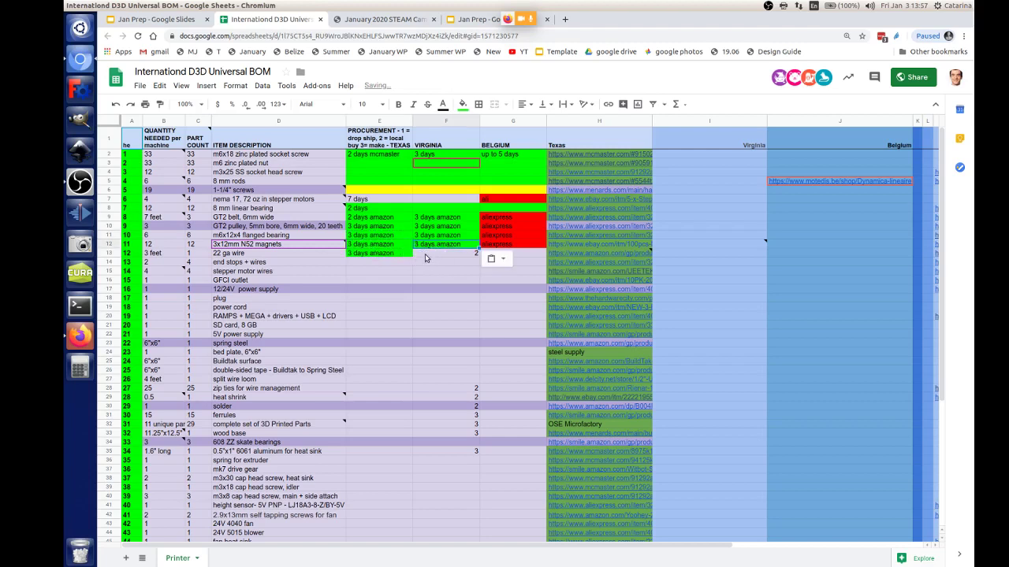
click(426, 254)
text(3 days amazon)
click(249, 255)
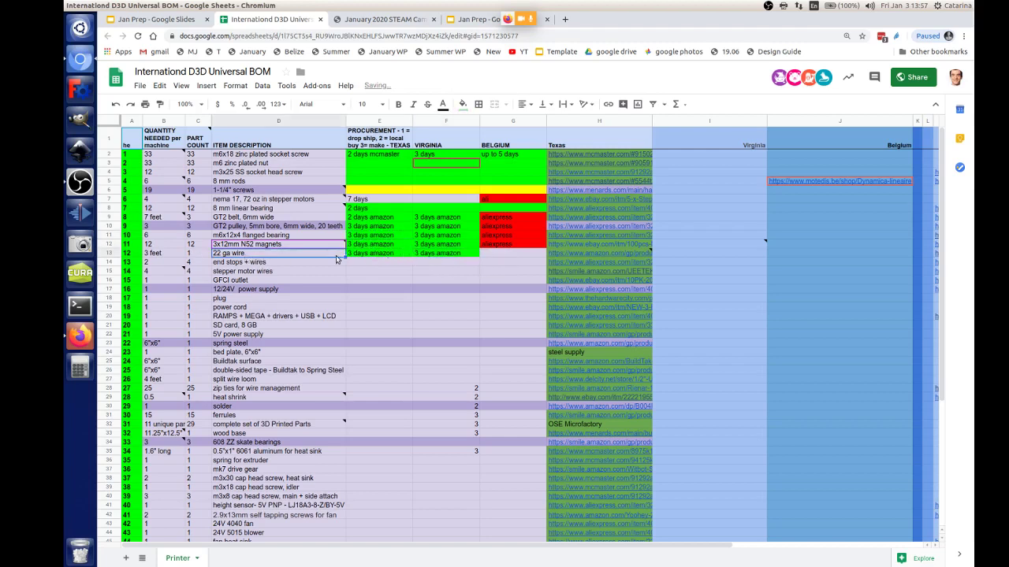
click(578, 254)
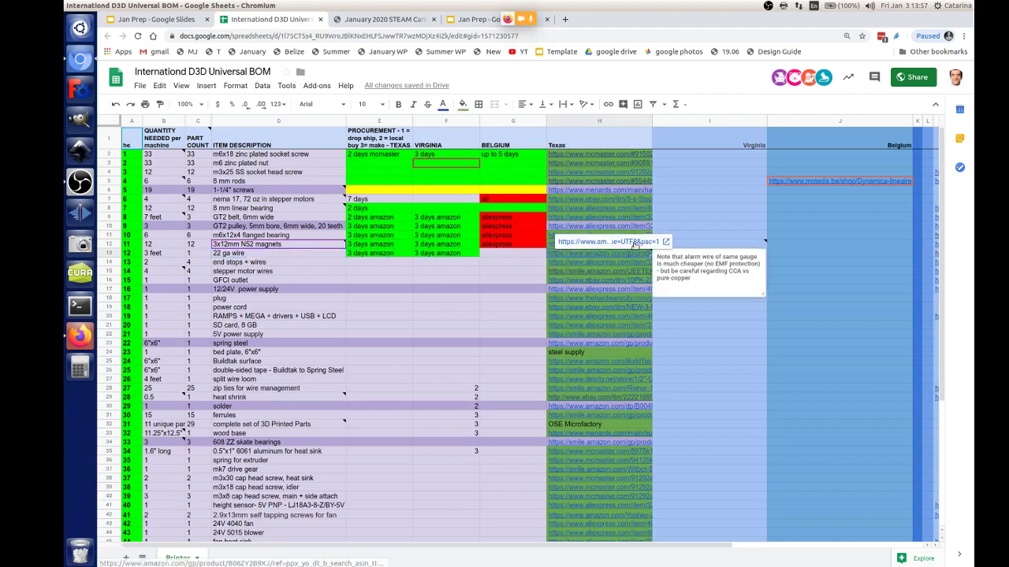
Step: Check the wire's Amazon product page, then fill the 22 ga wire's Belgium cell G13 red
click(634, 246)
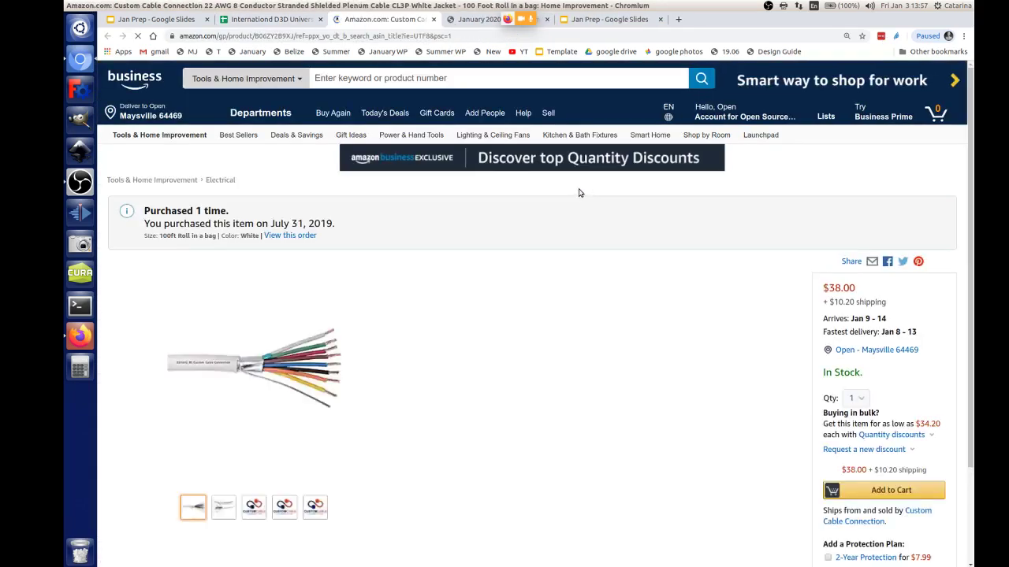
click(271, 21)
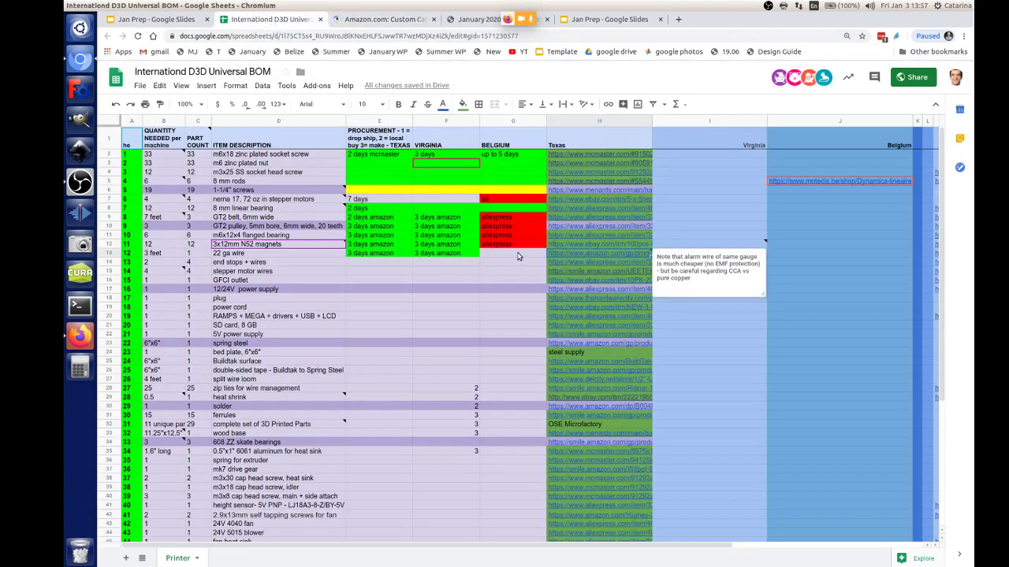
click(523, 254)
click(533, 246)
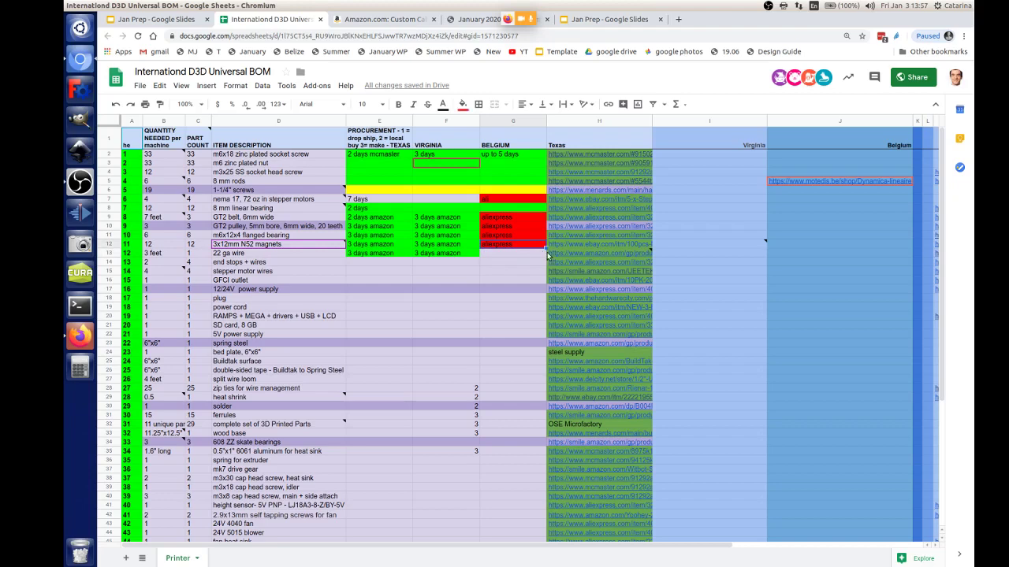
click(501, 255)
click(463, 104)
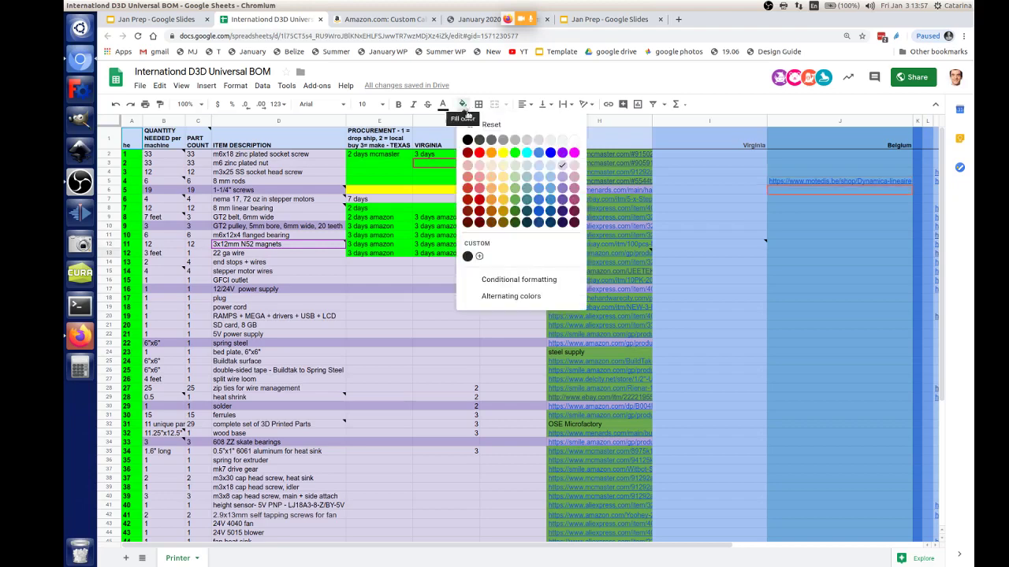
click(475, 161)
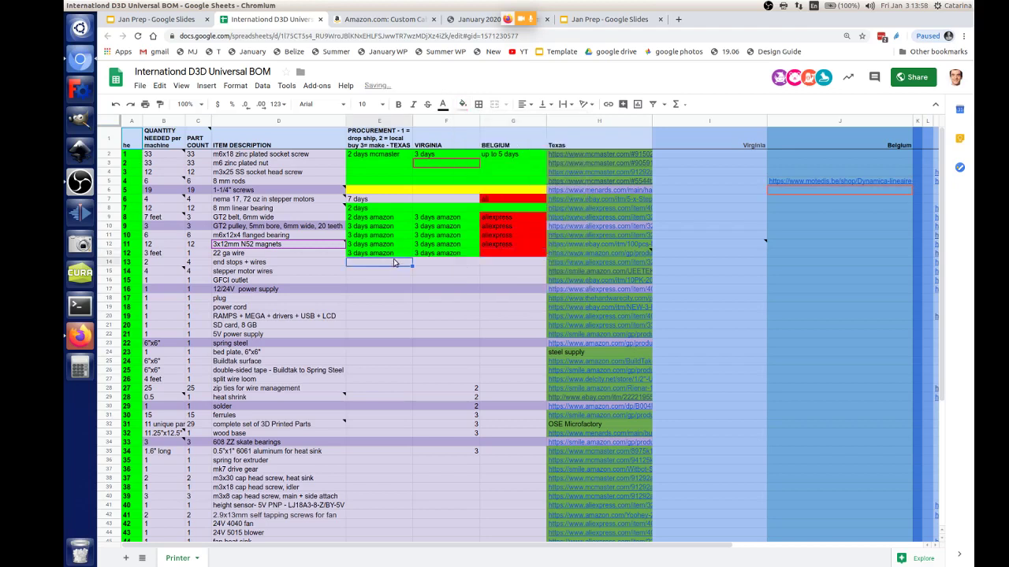
click(505, 256)
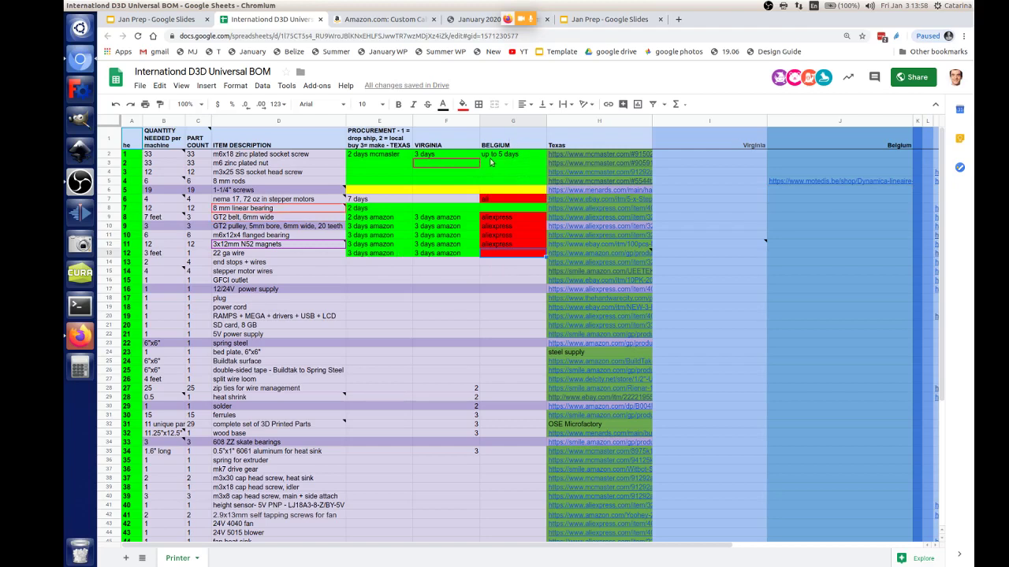
Step: Paste green '3 days amazon' into the end stops + wires Texas and Virginia cells, then show the Jan Prep slides
click(503, 202)
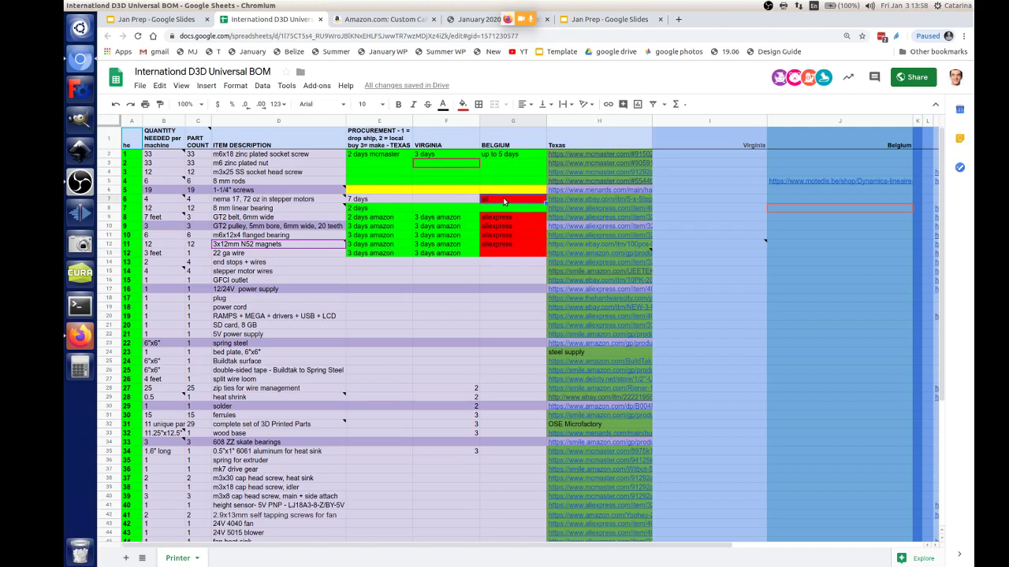
click(383, 202)
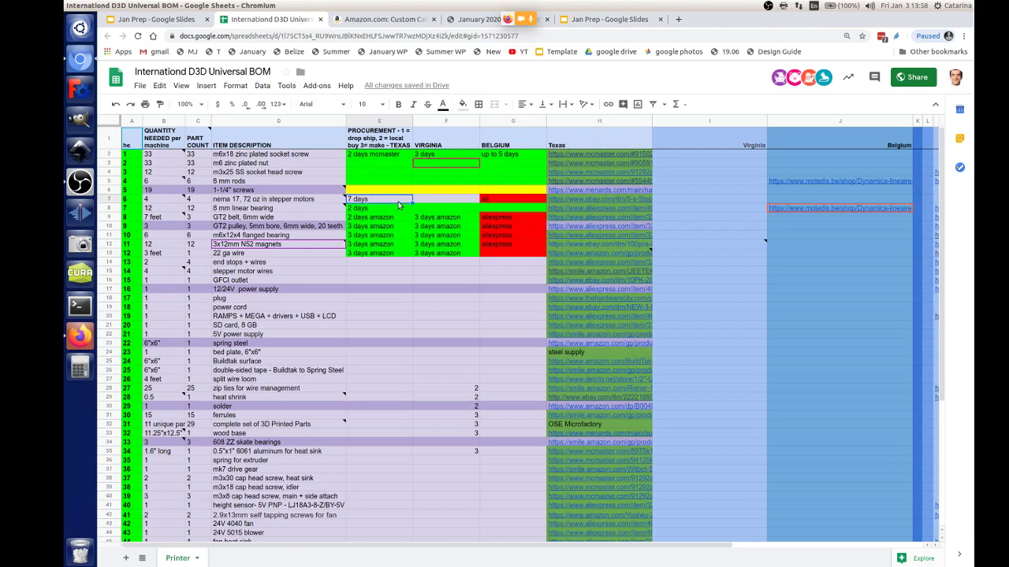
drag(399, 202, 508, 203)
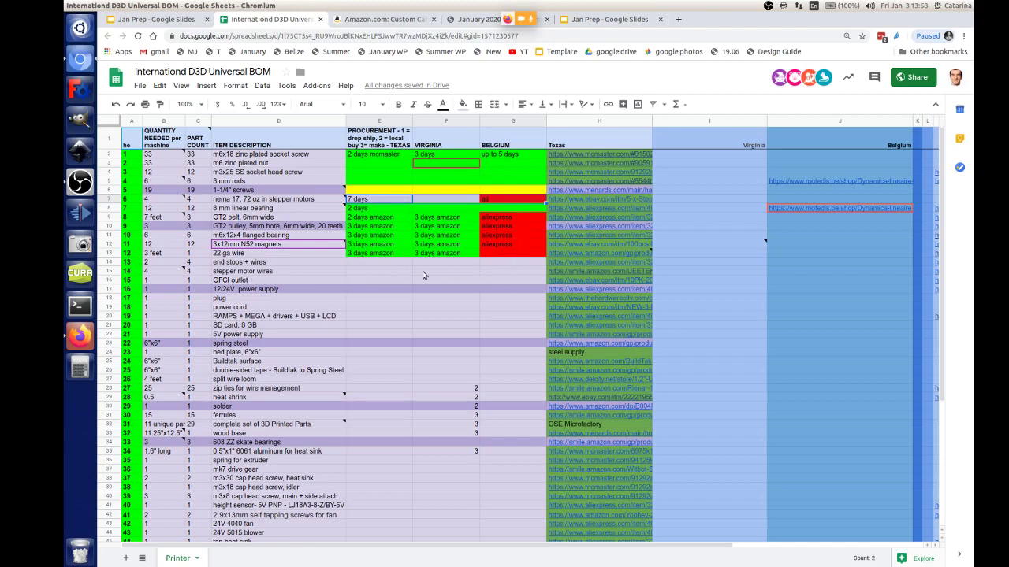
click(381, 263)
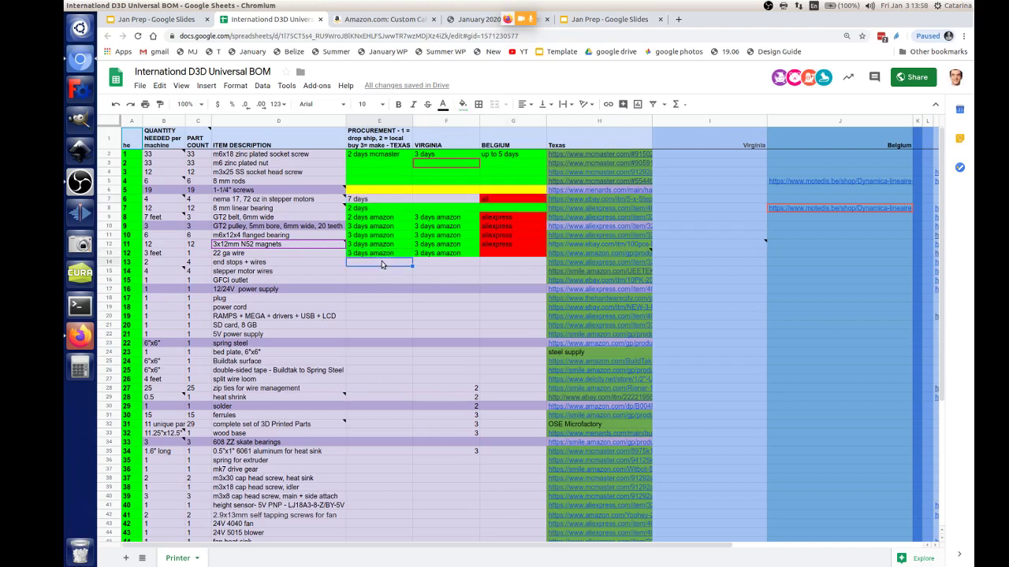
text(3 days amazon)
click(417, 263)
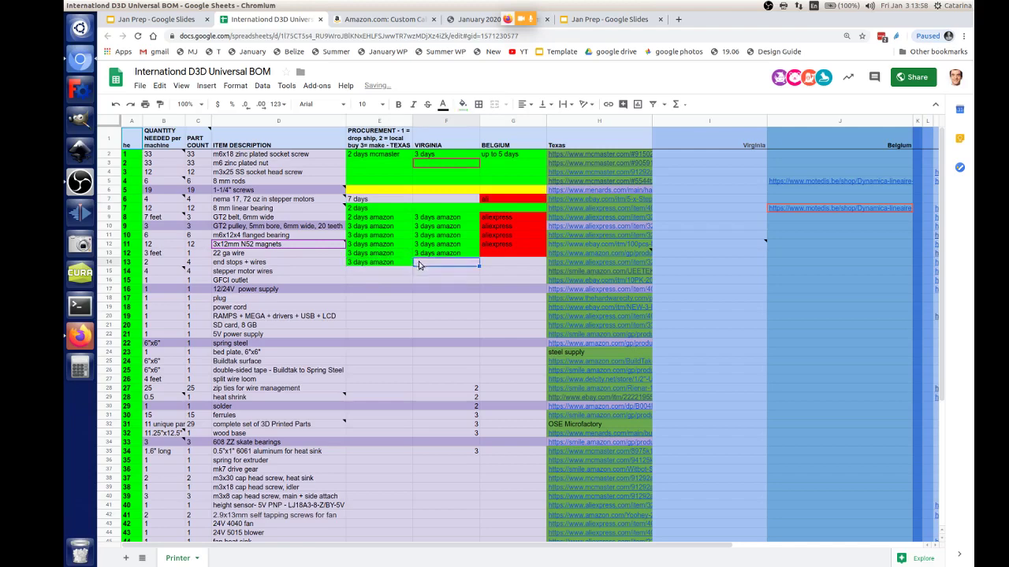
text(3 days amazon)
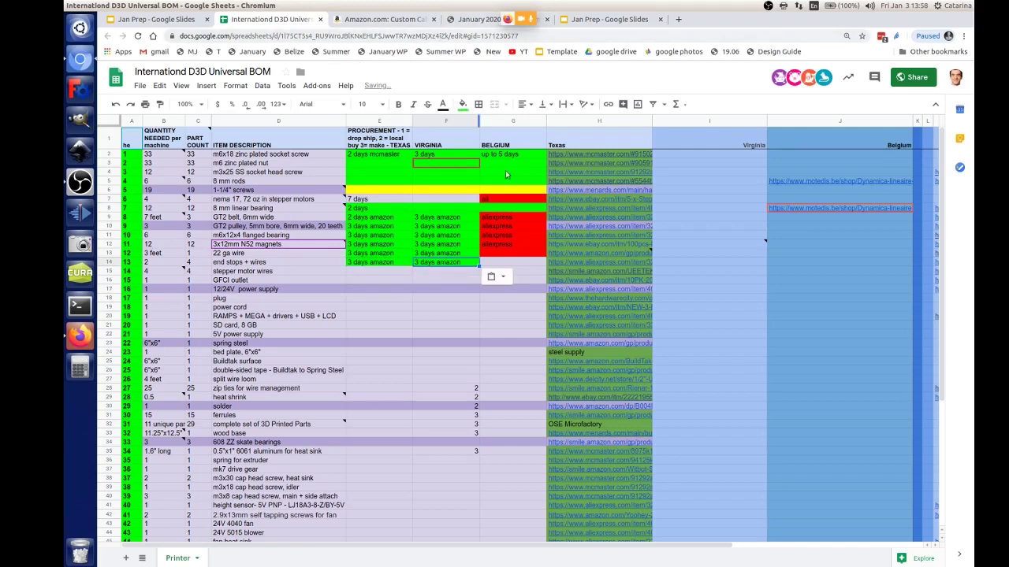
click(476, 19)
click(607, 19)
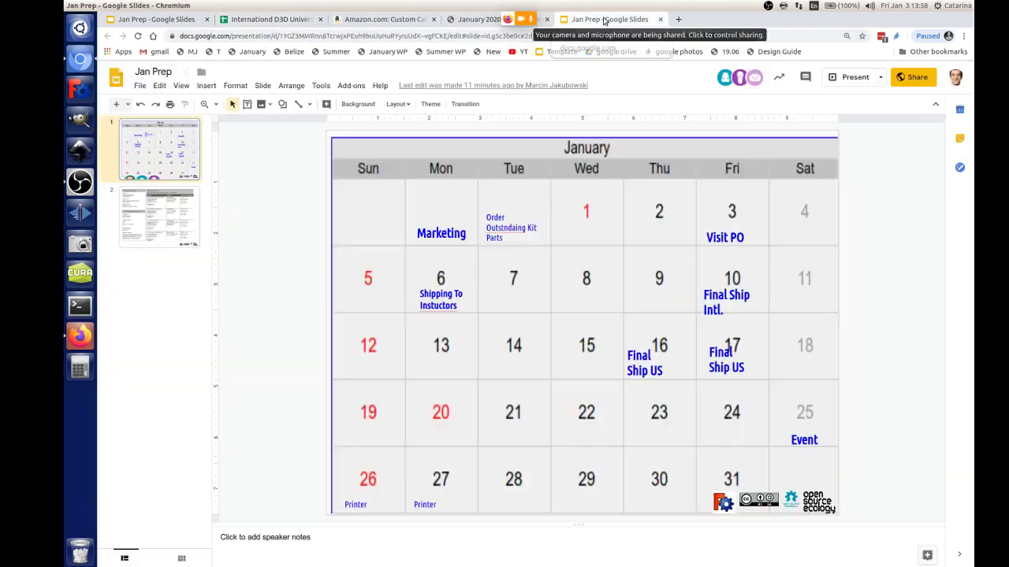
click(415, 22)
click(272, 19)
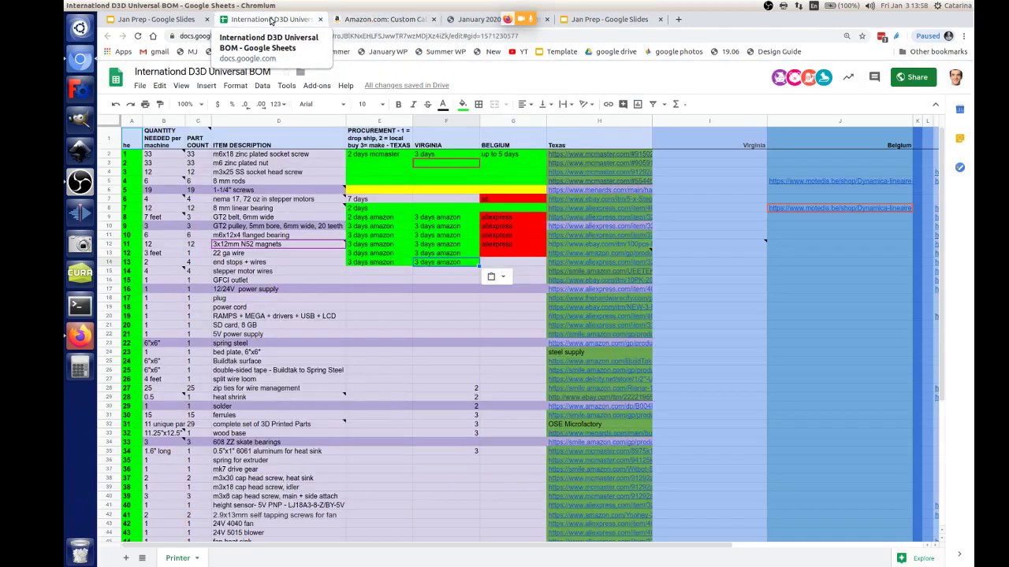
click(156, 19)
click(386, 21)
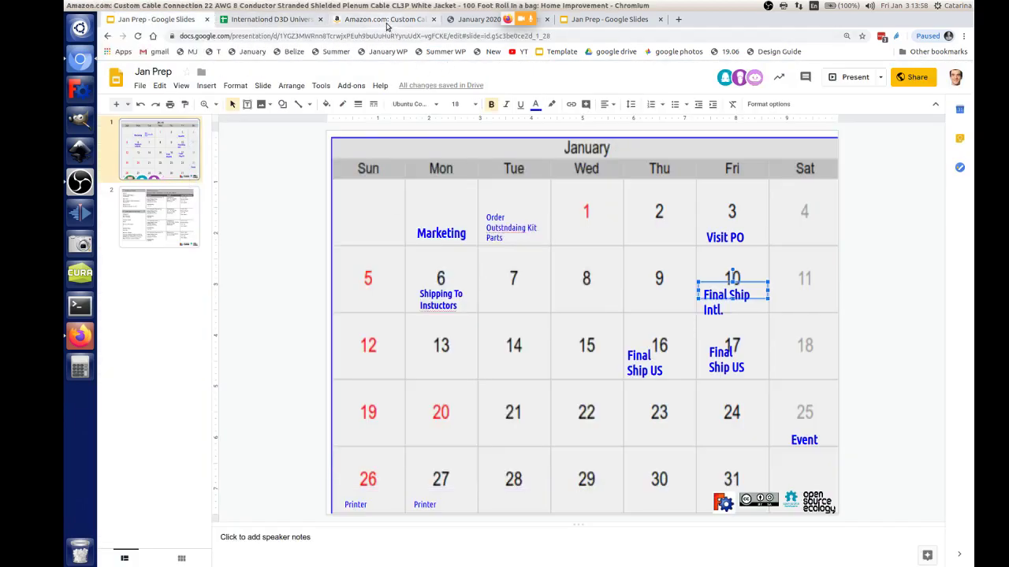
click(272, 19)
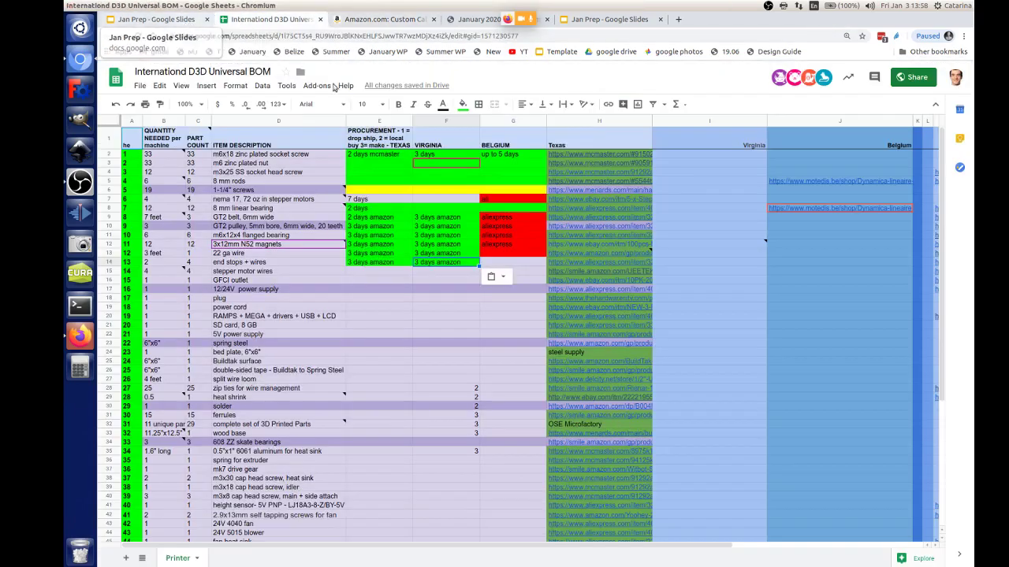
Step: Enter 'ali' in the Belgium cell G14 and select column G
key(Right)
click(533, 254)
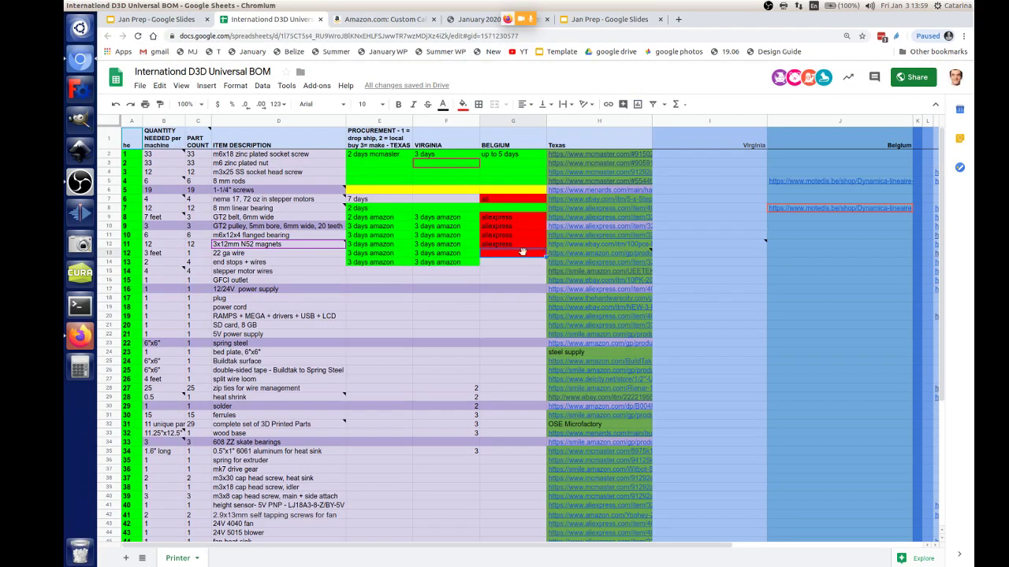
right_click(501, 124)
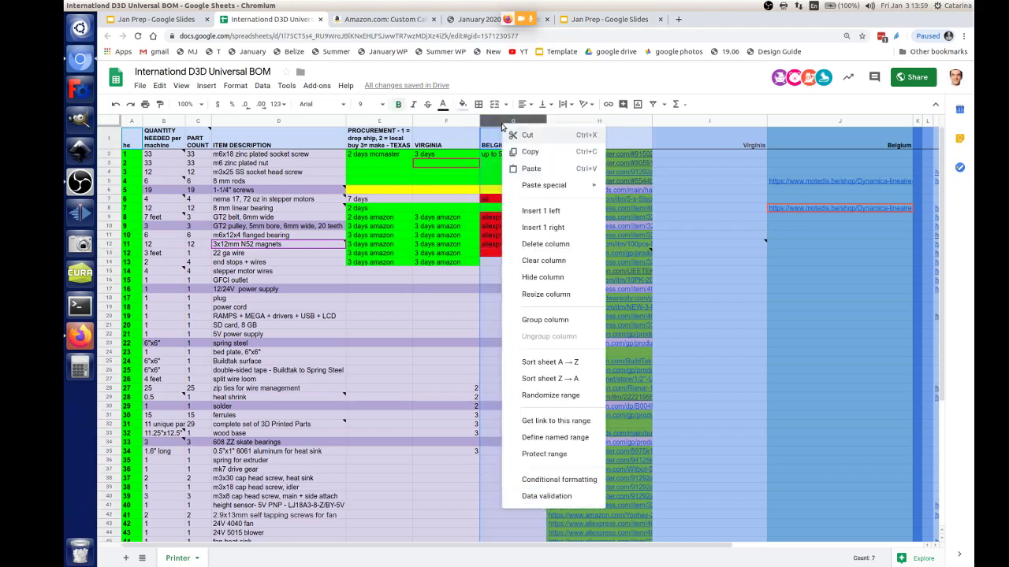
click(483, 265)
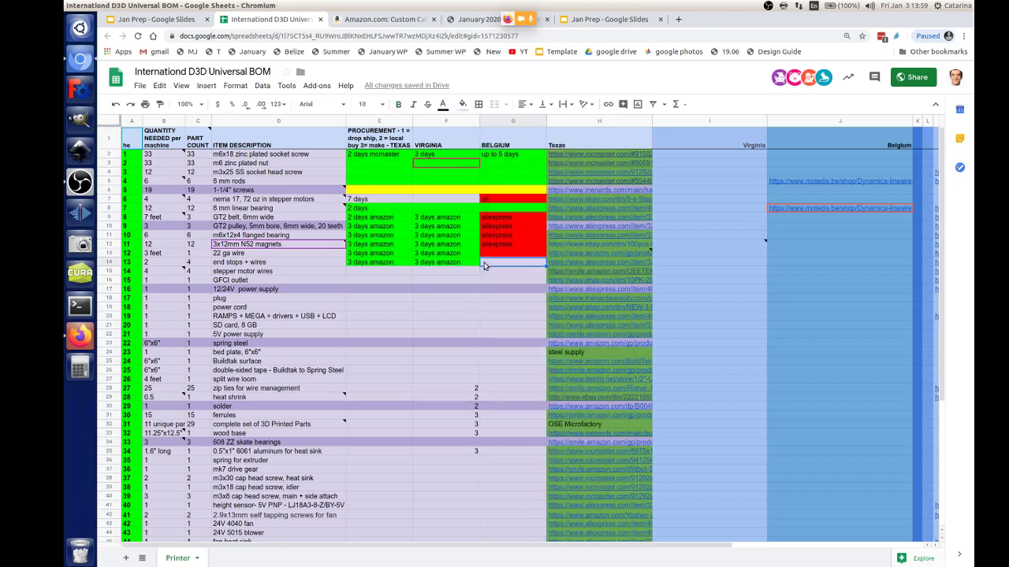
text(3li)
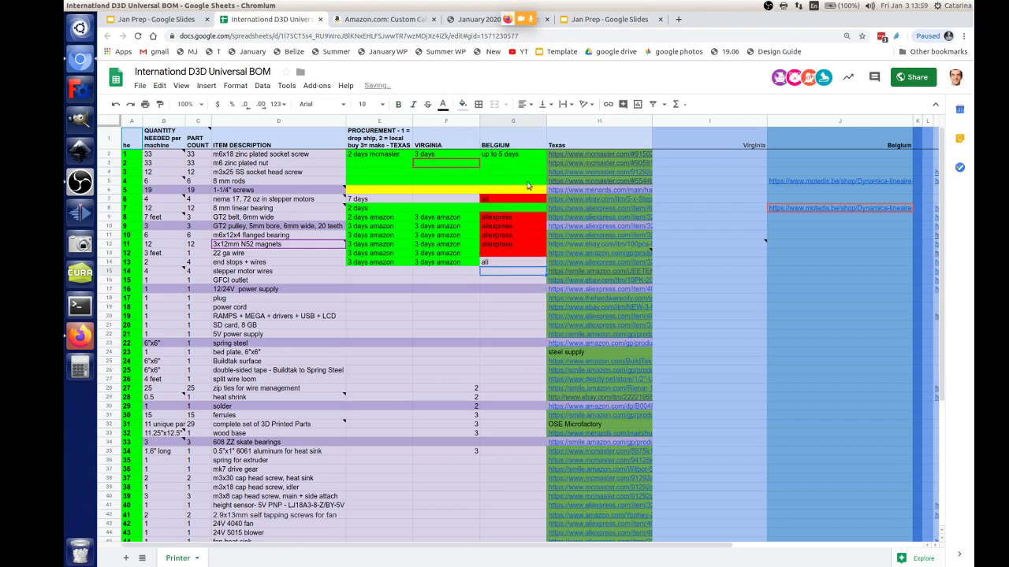
click(499, 126)
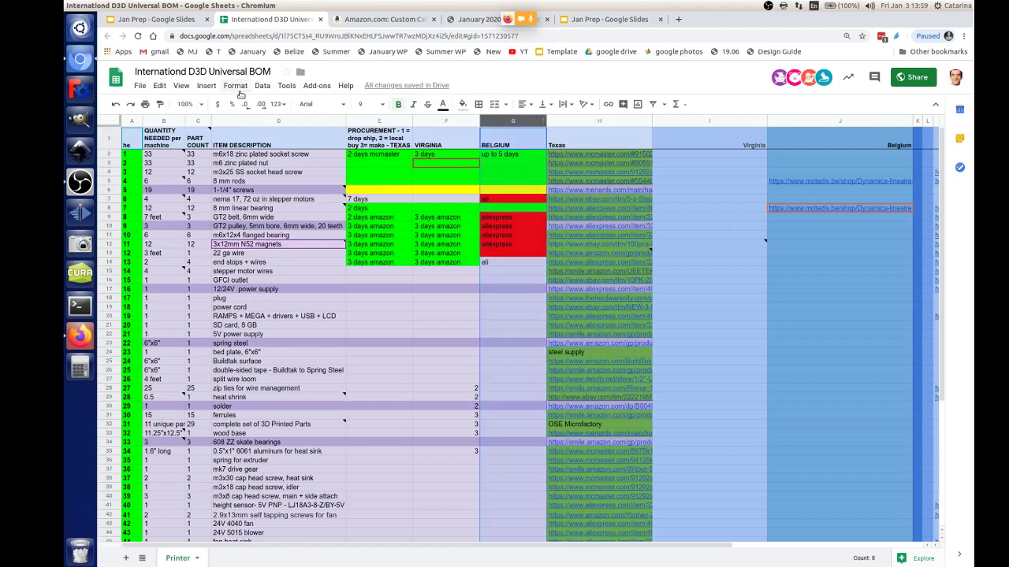
Step: Add a conditional formatting rule on column G: text contains 'ali' fills red
click(263, 88)
mouse_move(241, 89)
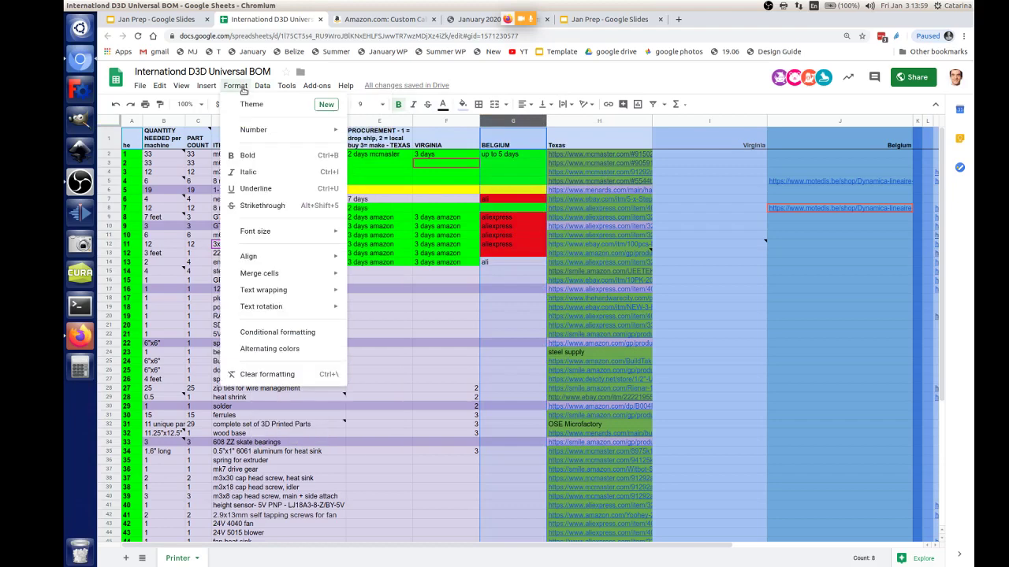
click(260, 332)
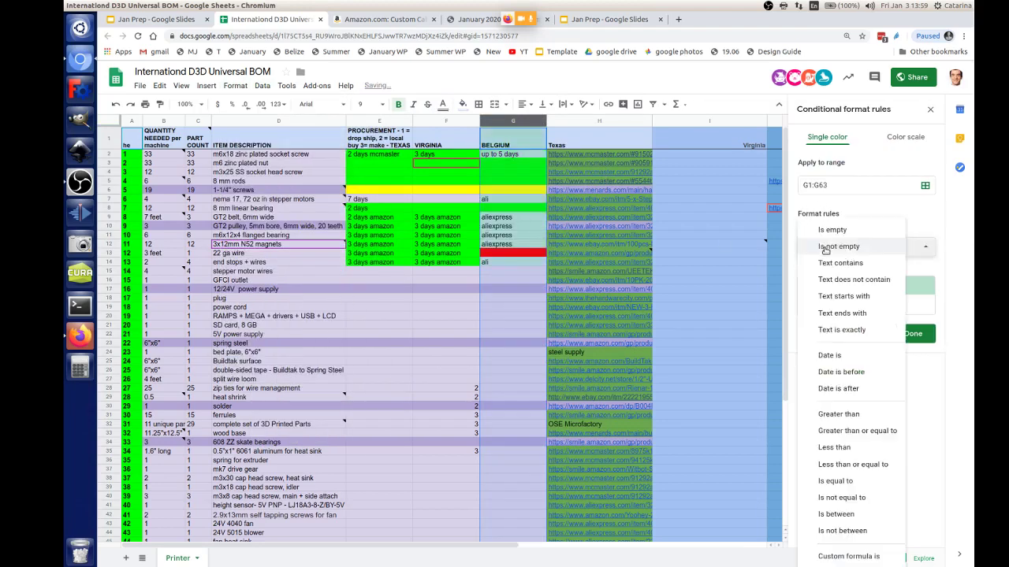
click(826, 245)
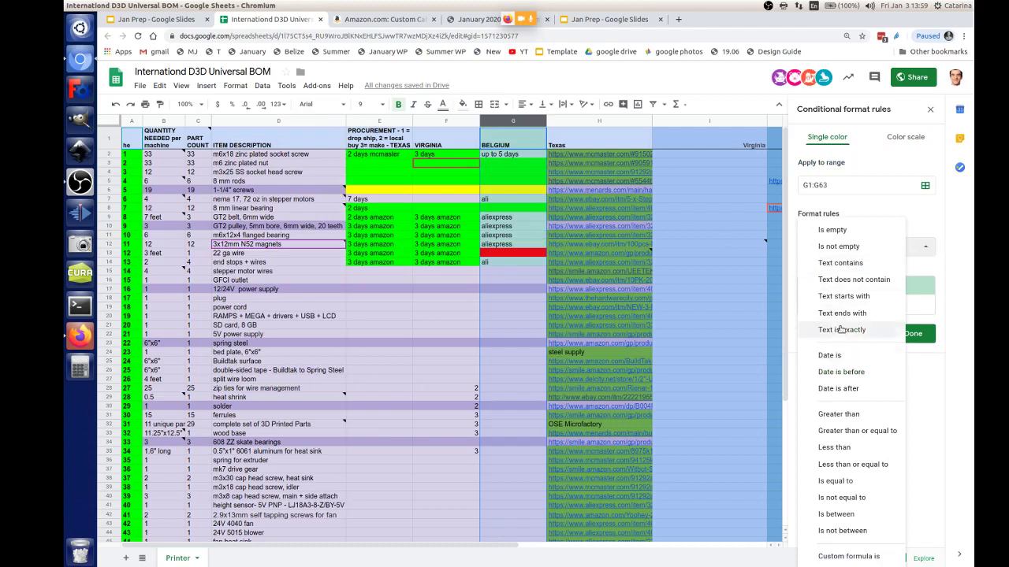
click(845, 265)
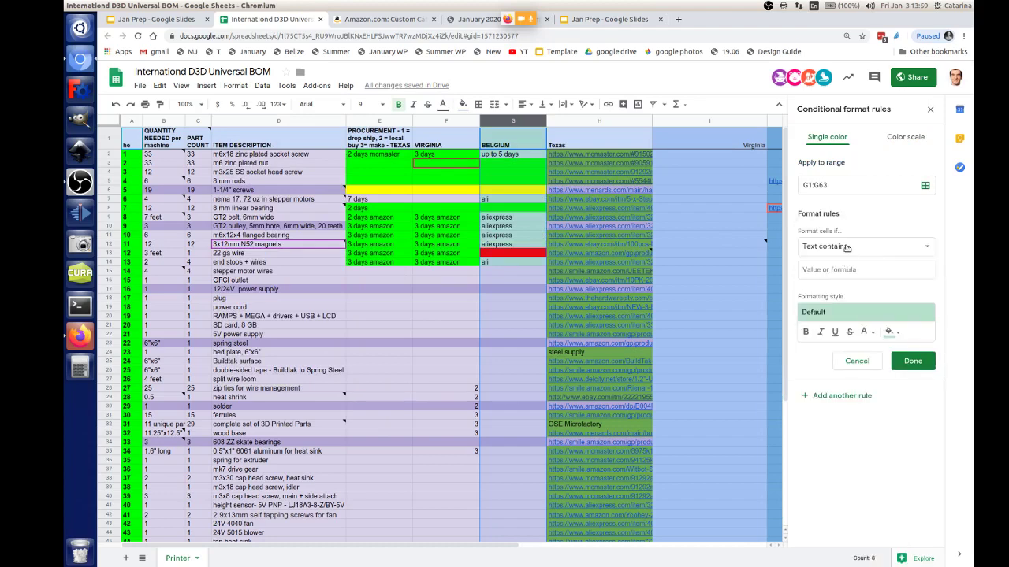
click(847, 269)
text(a)
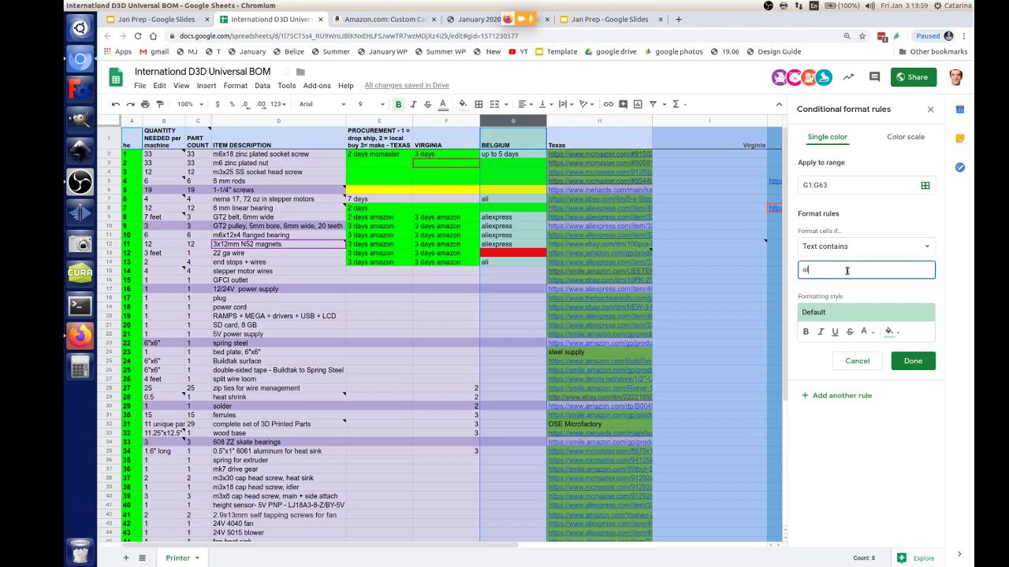
text(li)
click(839, 314)
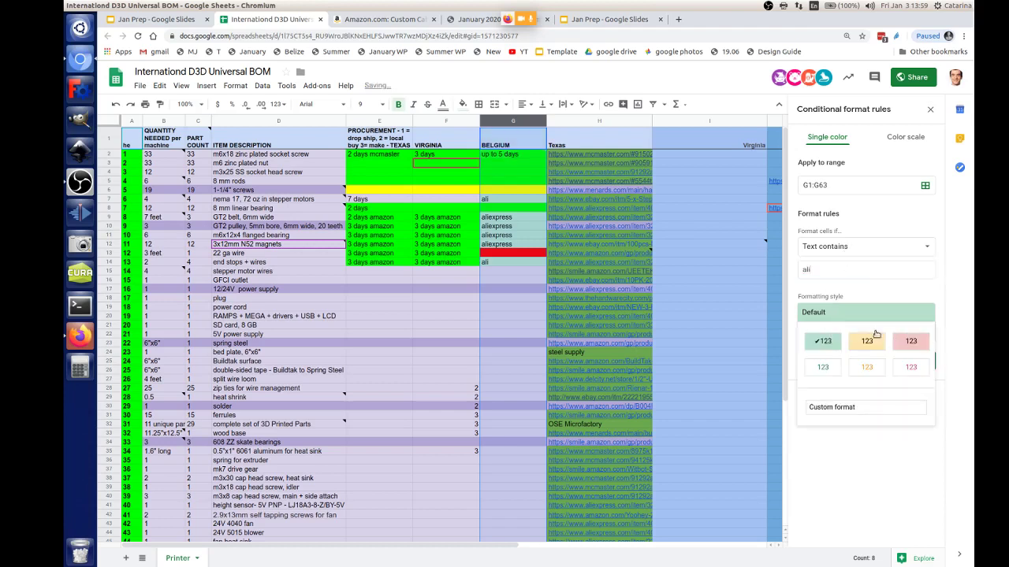
click(932, 315)
click(890, 331)
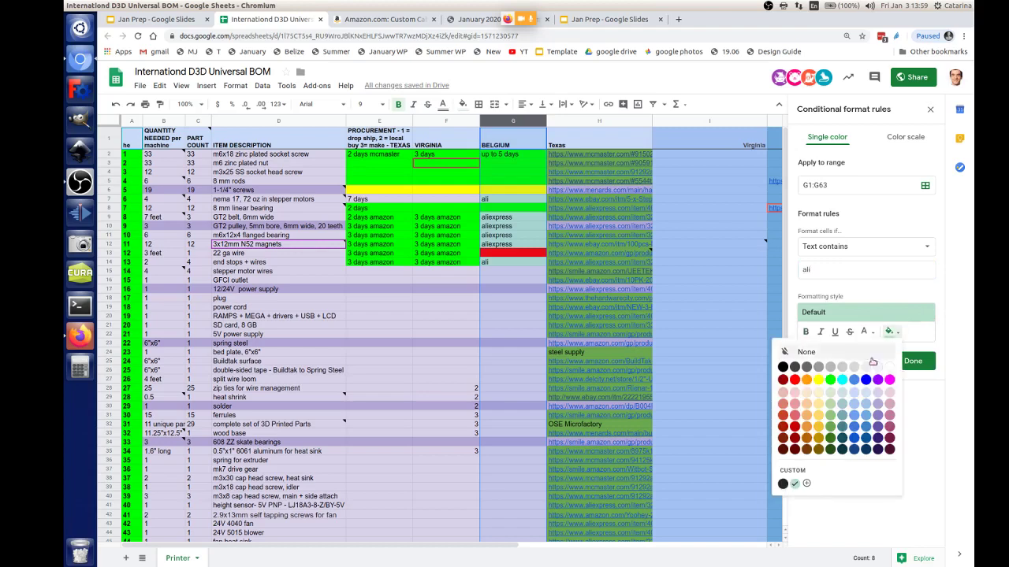
click(795, 380)
click(912, 361)
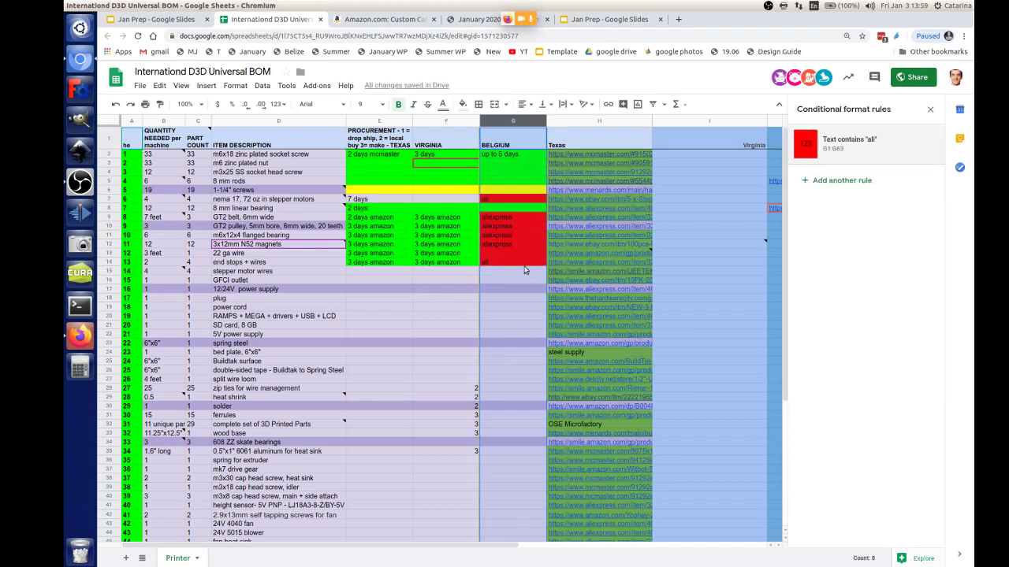
click(501, 126)
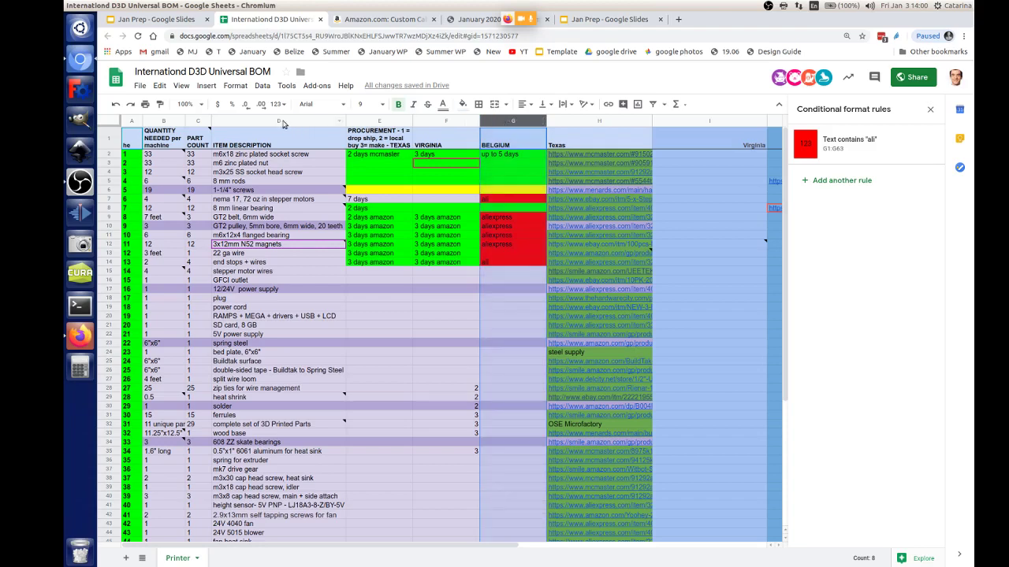
Step: Insert a column right of Belgium and head it 'BELGIUM AMAZON'
click(206, 86)
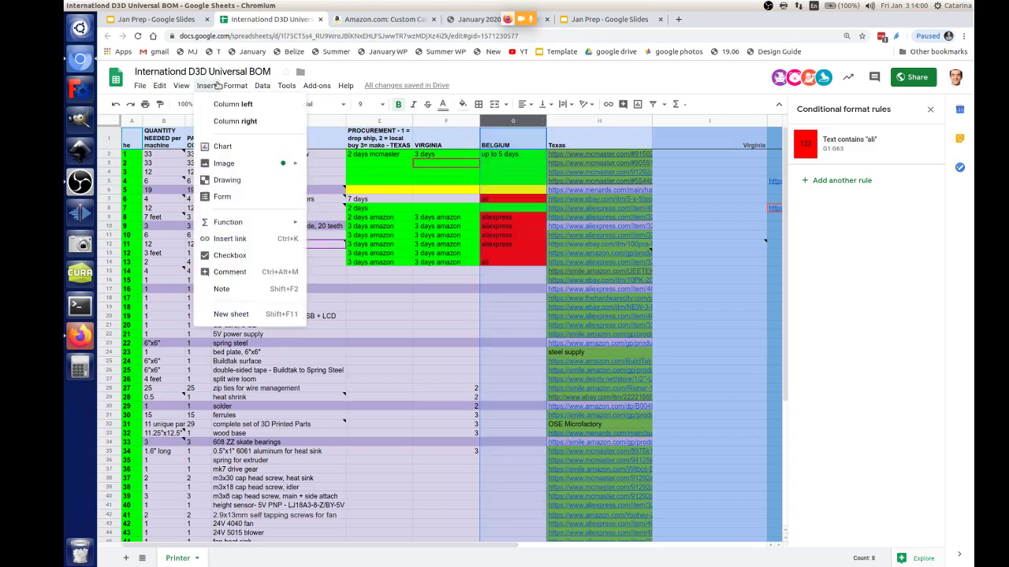
mouse_move(235, 85)
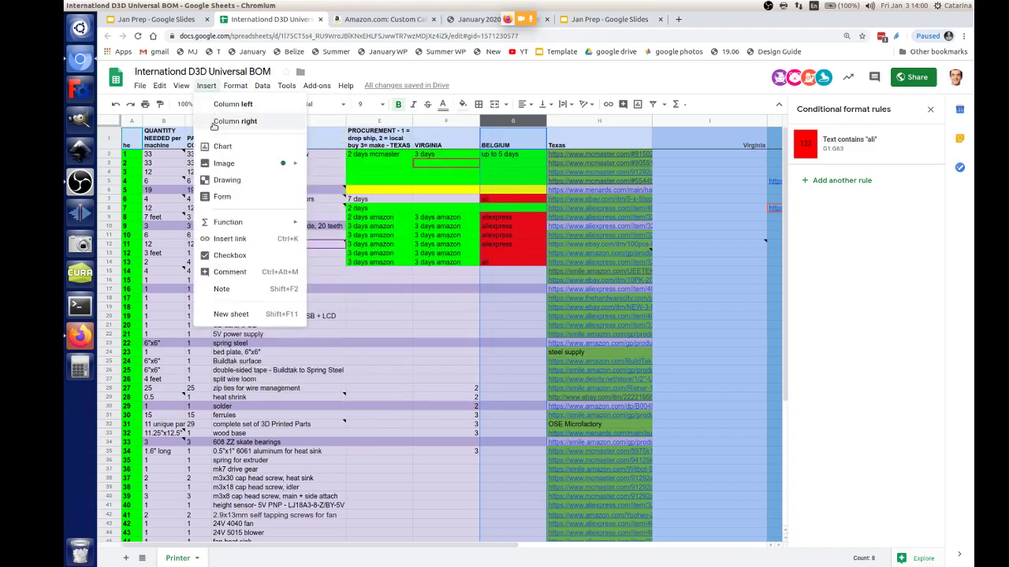
click(292, 126)
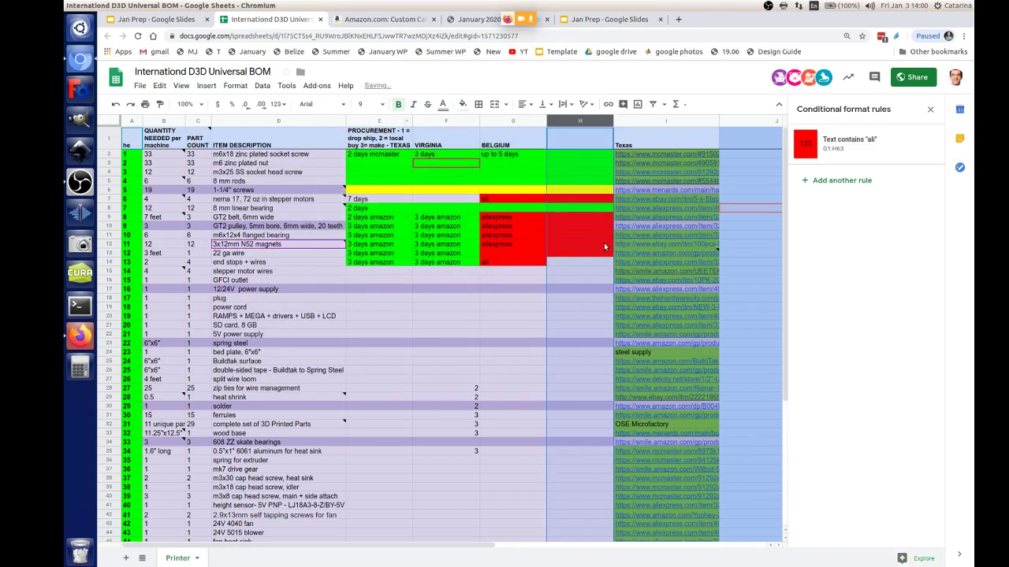
click(561, 143)
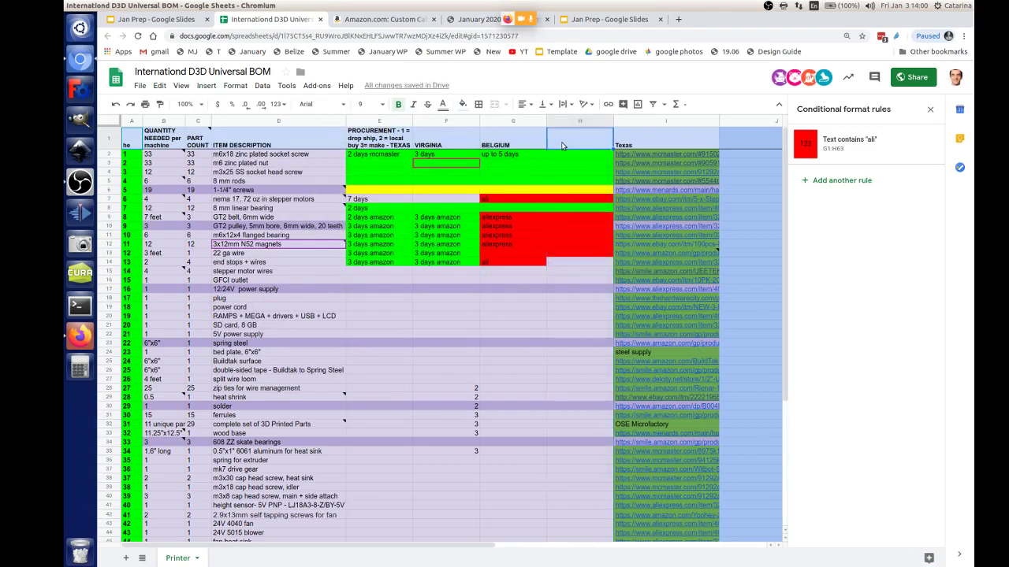
text(B)
text(EL)
text(D)
text(GO)
text(UM)
text( AMAZON)
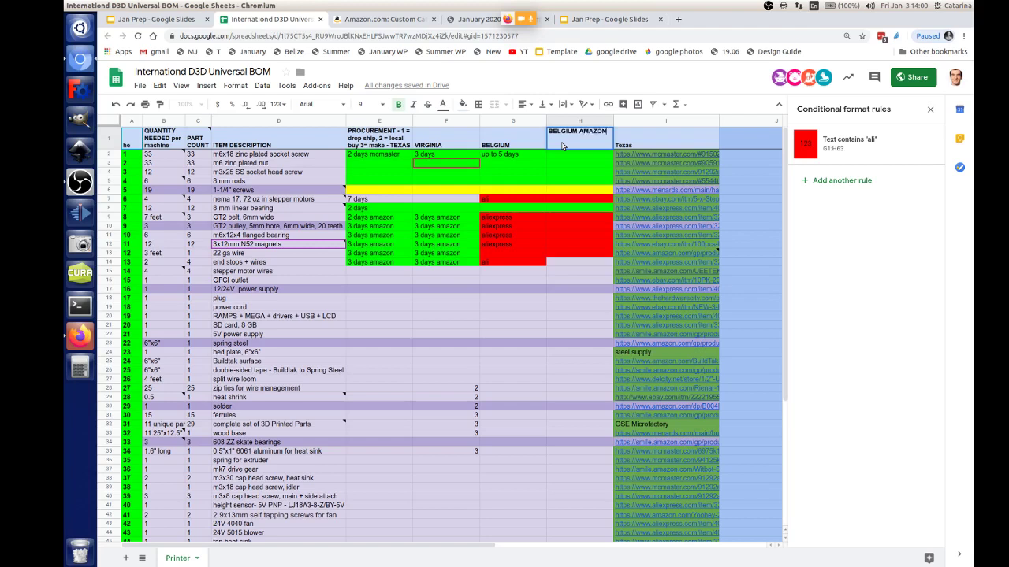
key(Return)
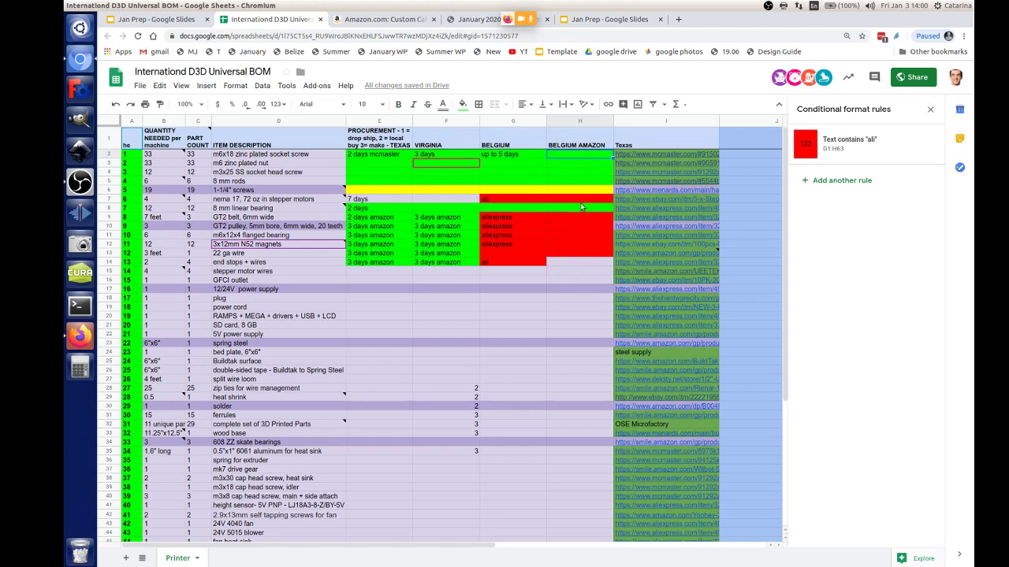
Step: Fill H2:H14 green, restoring the header after an accidental delete
drag(579, 261, 569, 154)
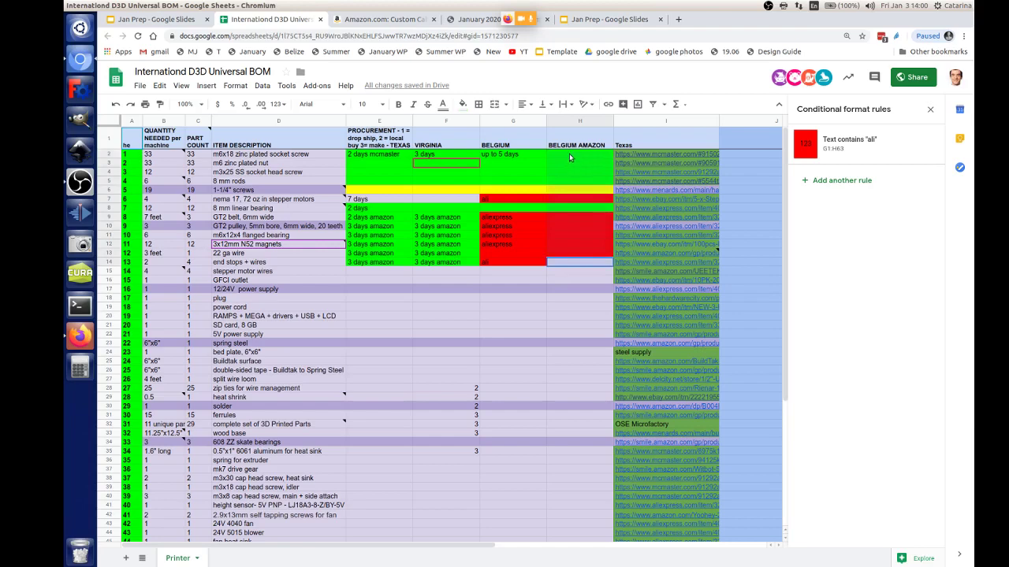
click(464, 105)
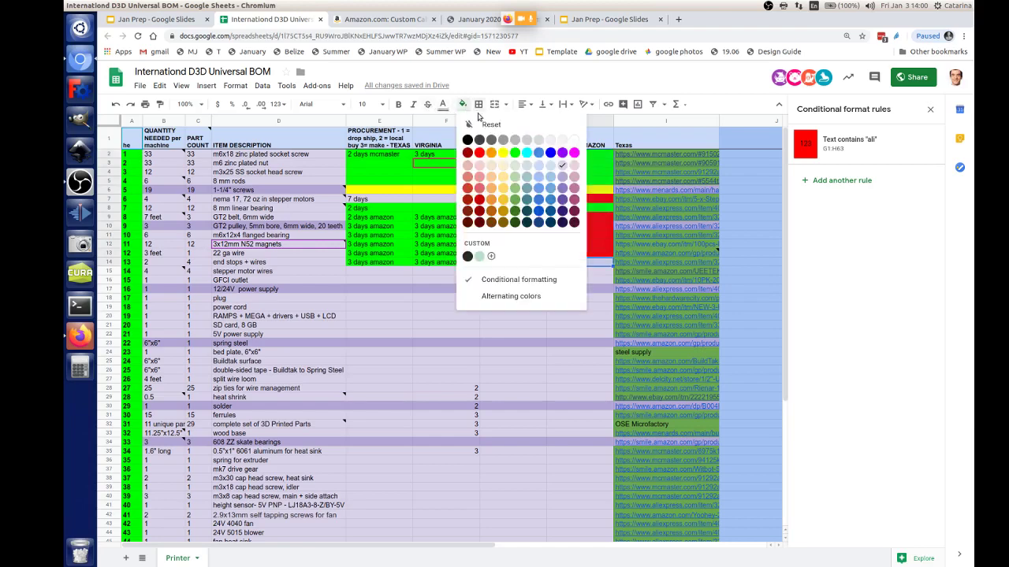
click(492, 124)
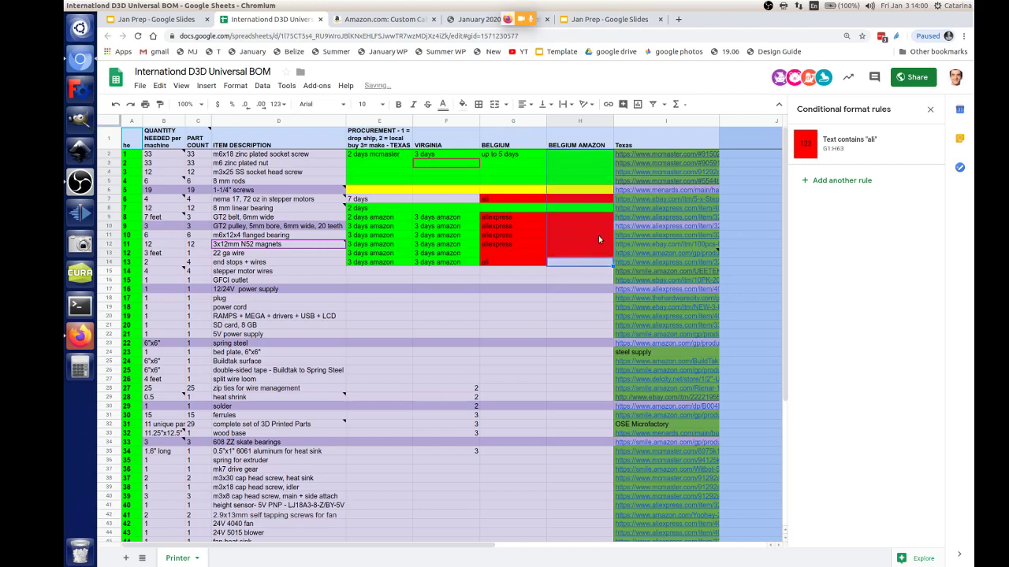
key(ctrl+Up)
key(Delete)
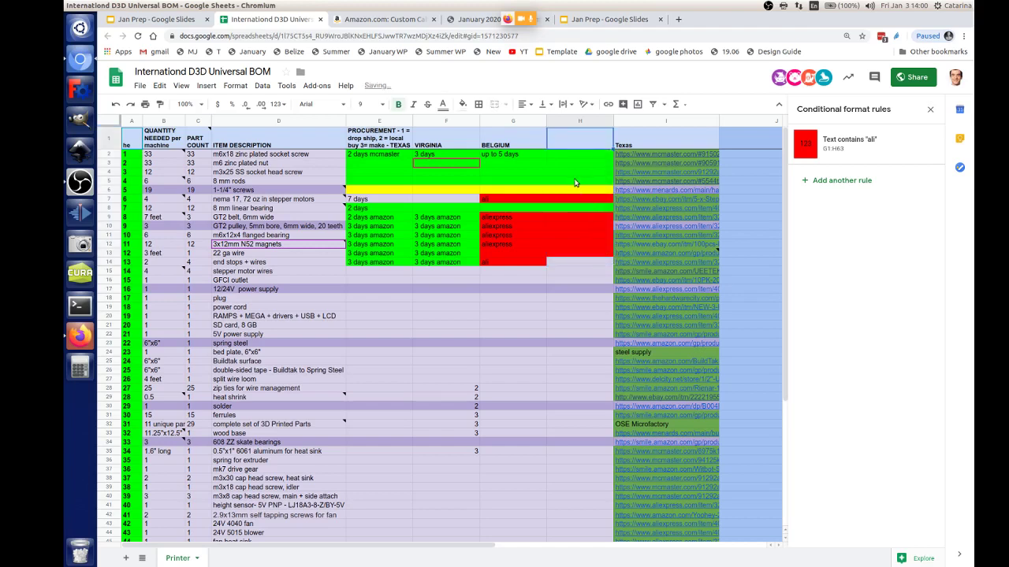
click(133, 105)
click(582, 263)
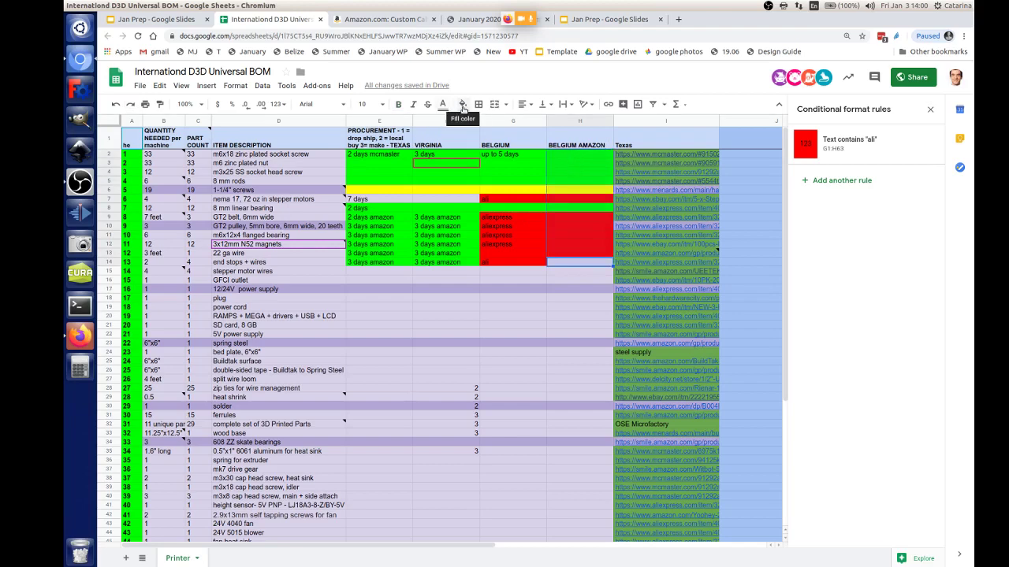
click(463, 105)
click(513, 157)
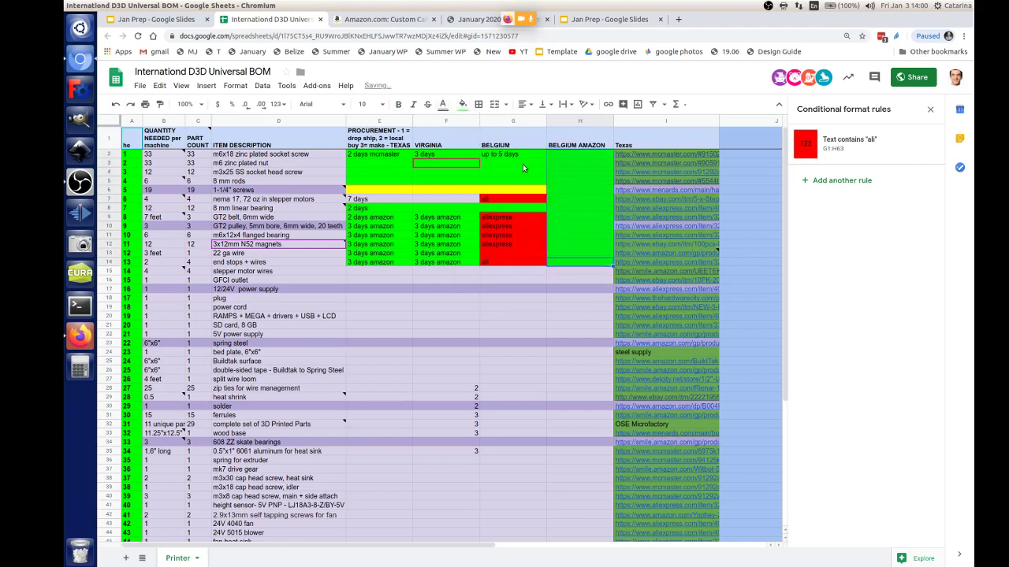
Step: Check the BELGIUM AMAZON header text and select column H
double_click(567, 143)
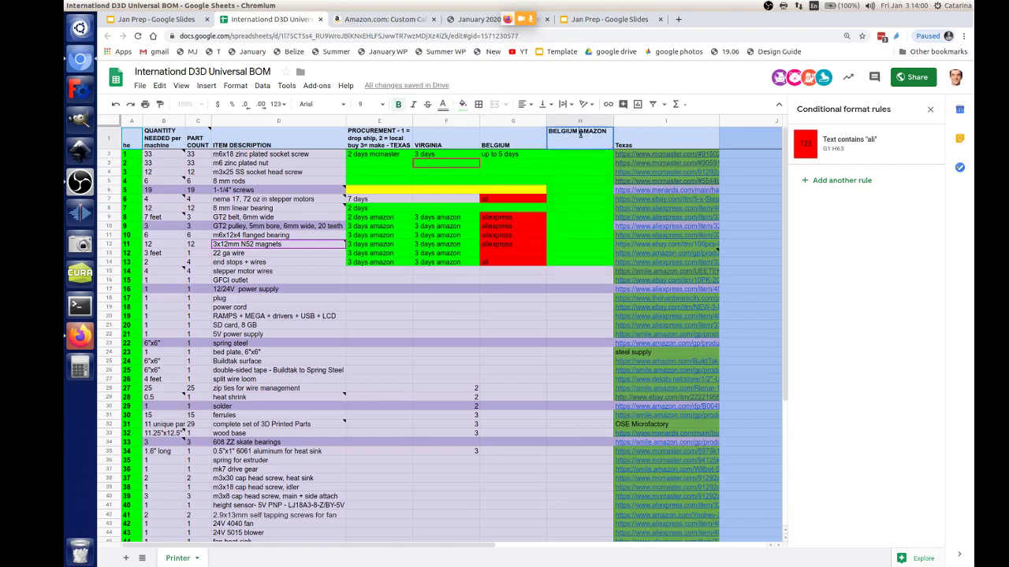
double_click(580, 134)
click(572, 145)
click(564, 122)
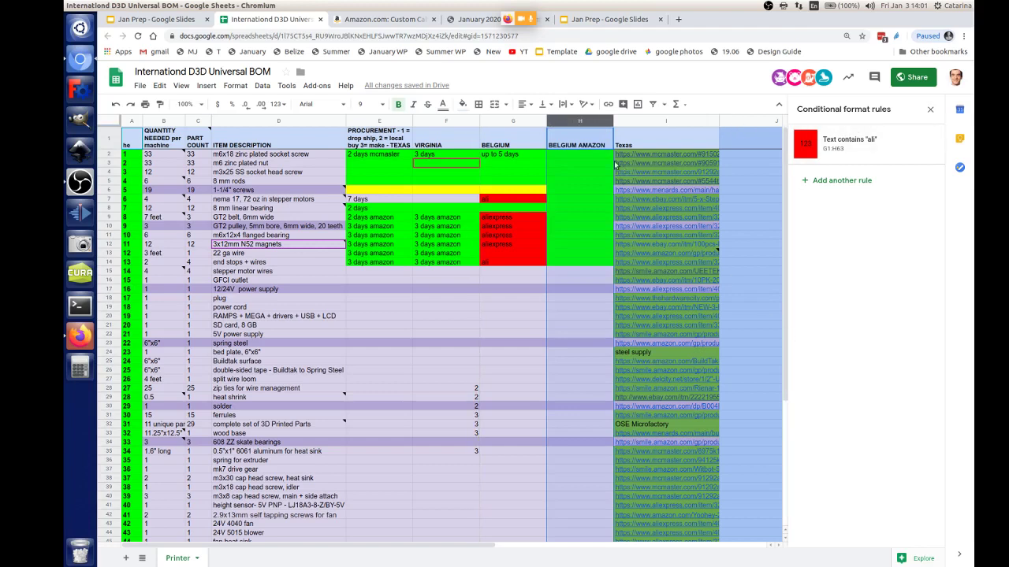
Step: Insert a column after BELGIUM AMAZON headed 'BELGIUM AMAZON COST'
drag(580, 122, 580, 123)
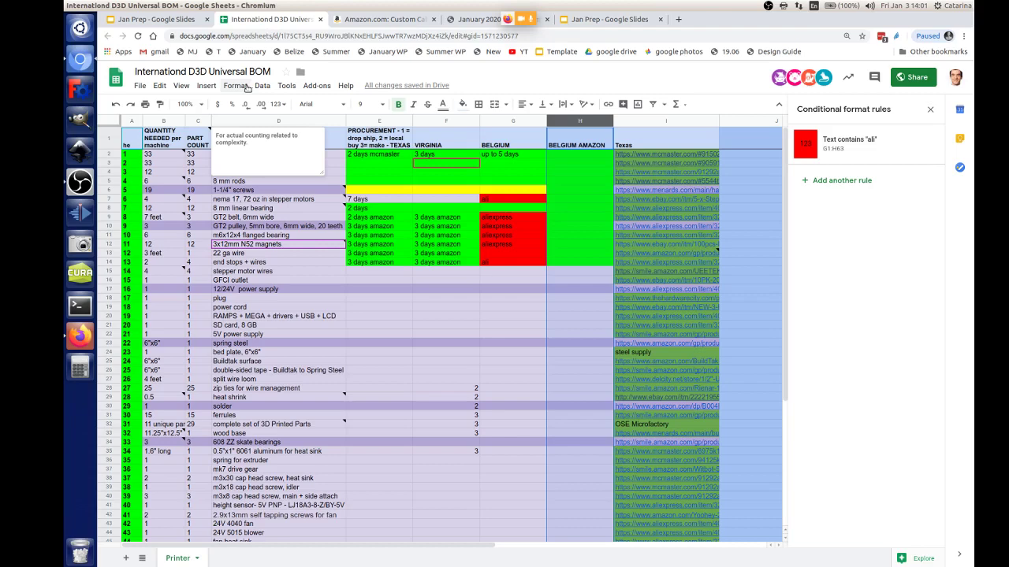
click(208, 85)
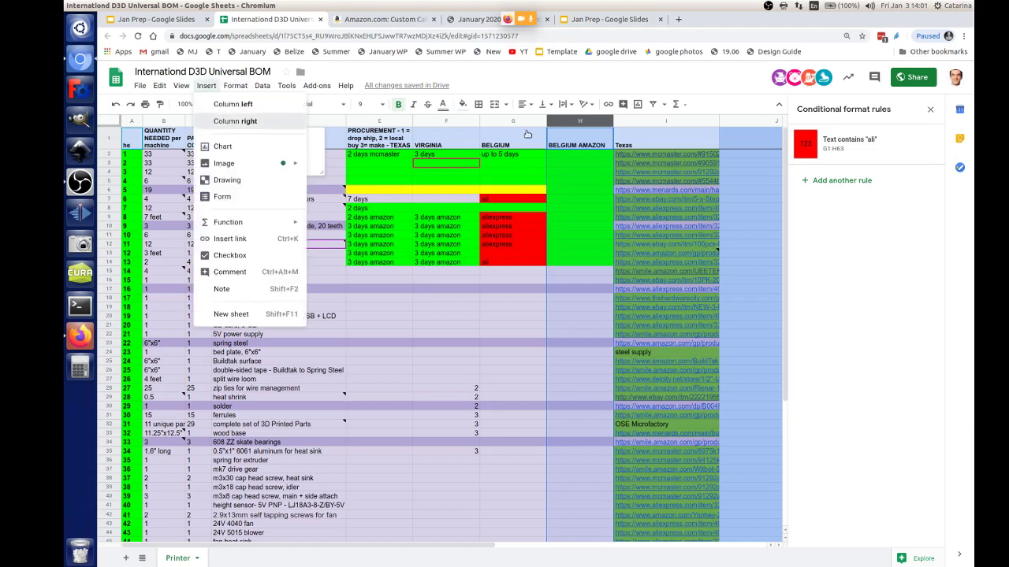
key(Return)
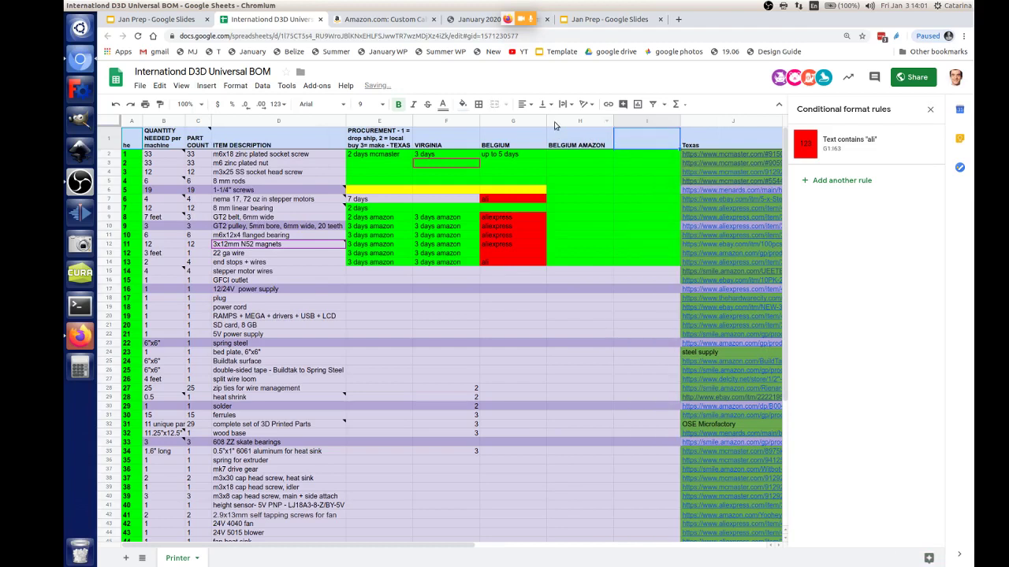
text(BELGI)
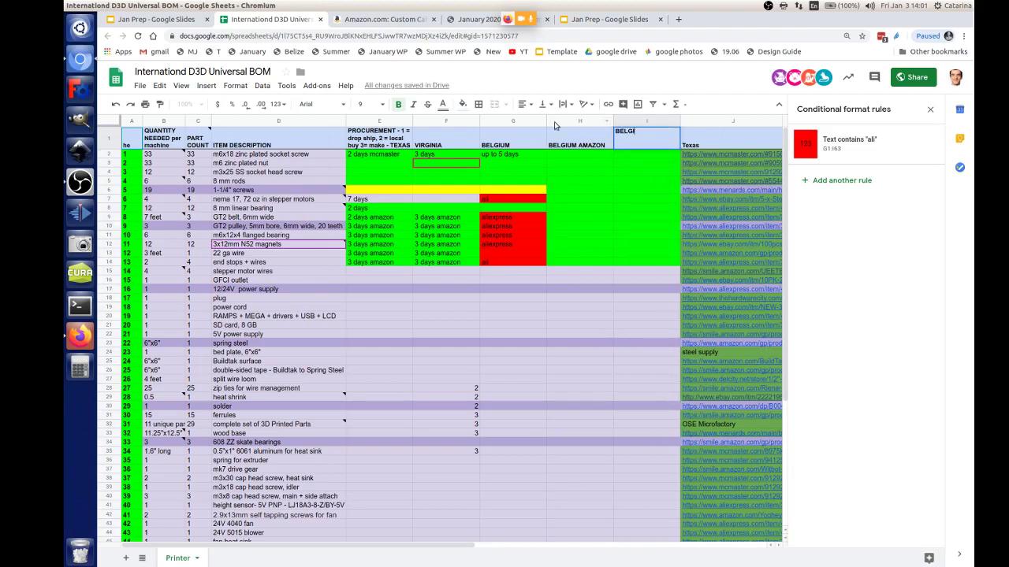
text(Y)
key(BackSpace)
text(UM AMAZON COST)
key(Return)
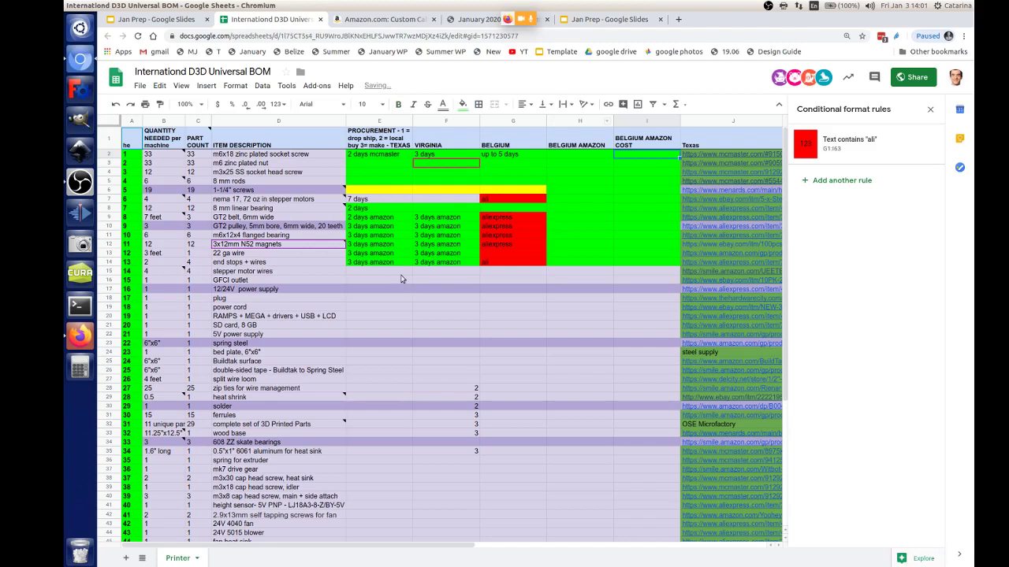
click(379, 274)
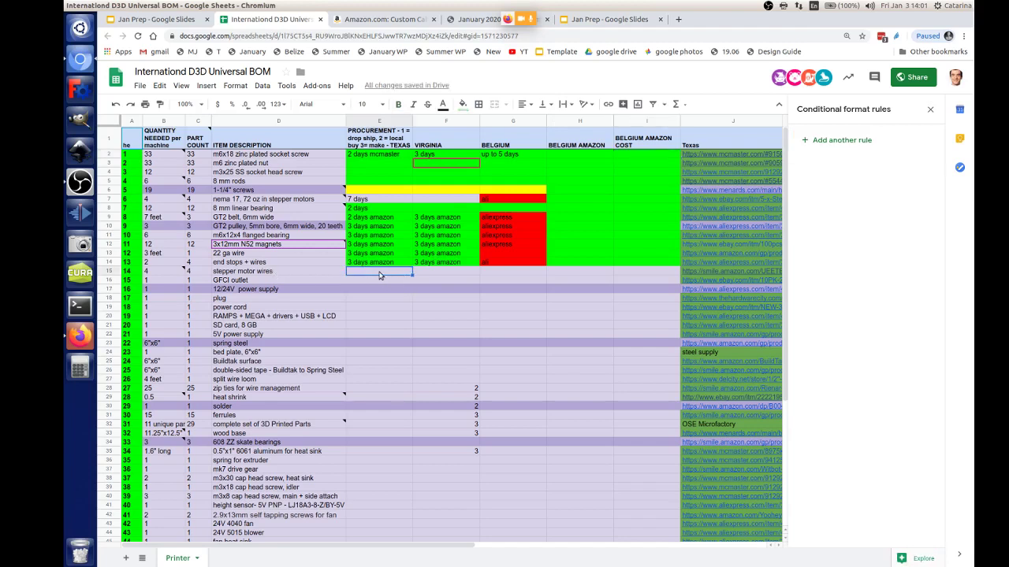
Step: Enter '3 days amazon' in E15 and F15 and copy 'ali' down into G15
text(3 days amazon)
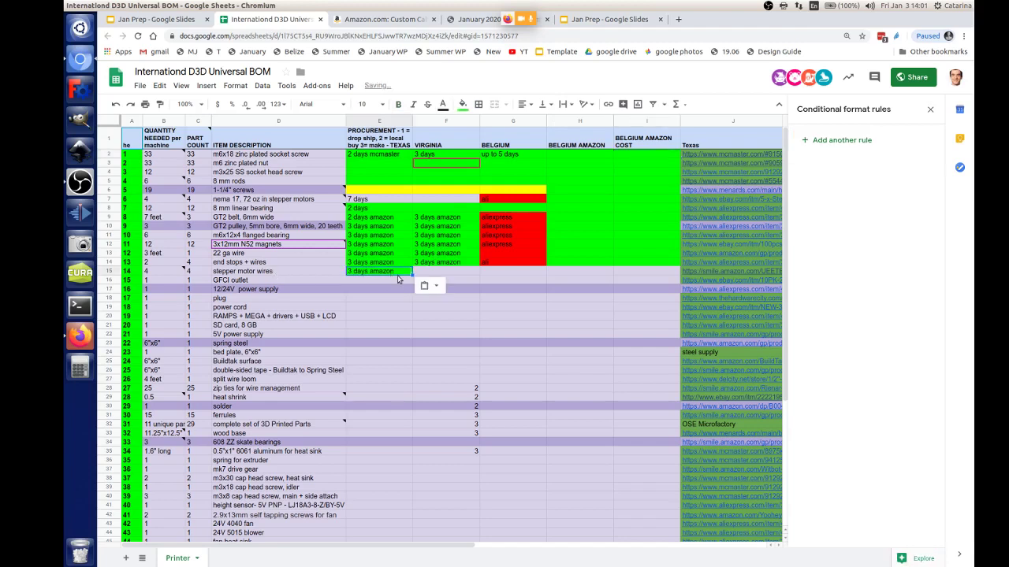
click(437, 273)
text(3 days amazon)
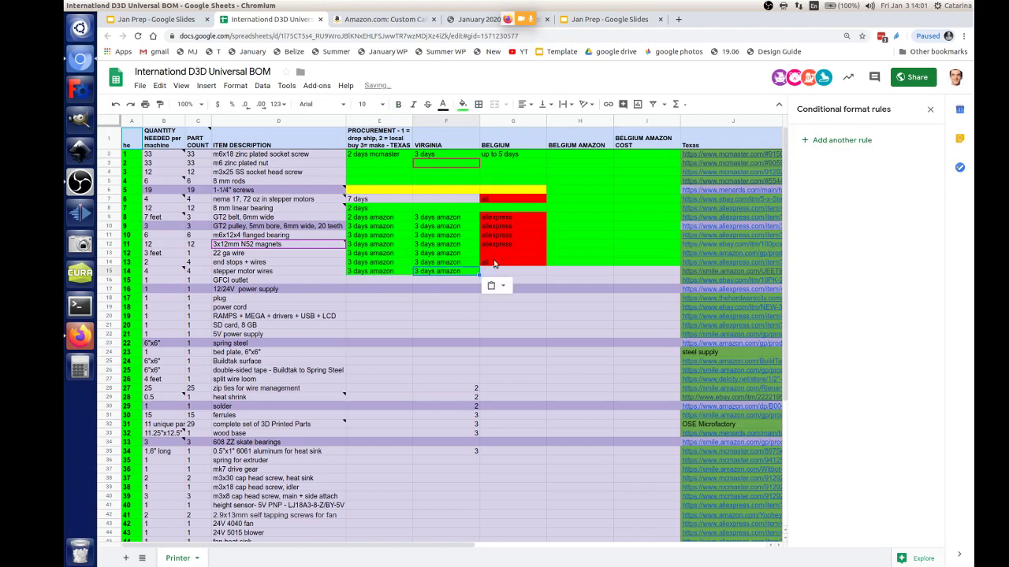
click(496, 263)
drag(545, 266, 544, 276)
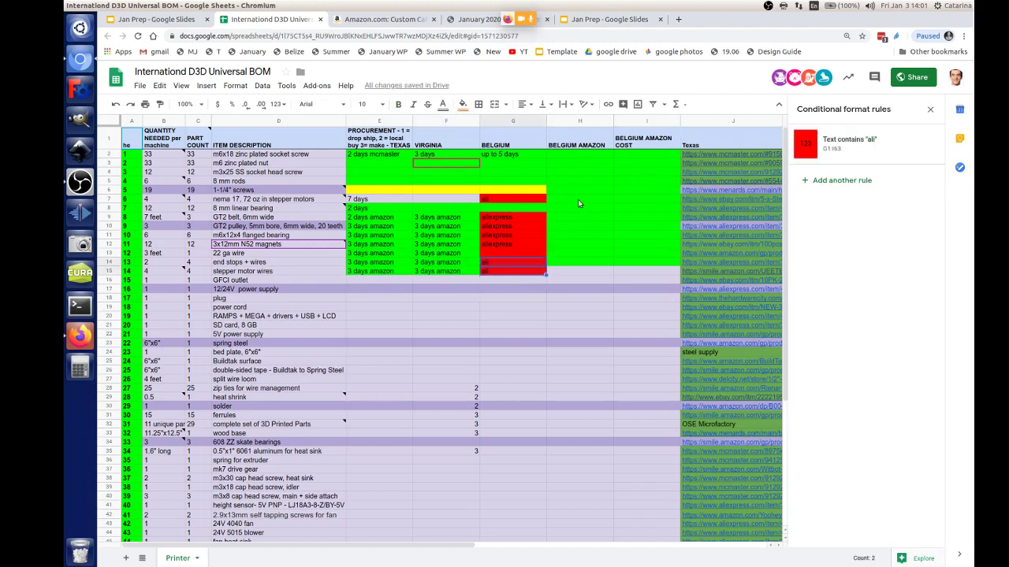
Step: Paste '3 days amazon' into E16 and F16 for the GFCI outlet row
double_click(573, 134)
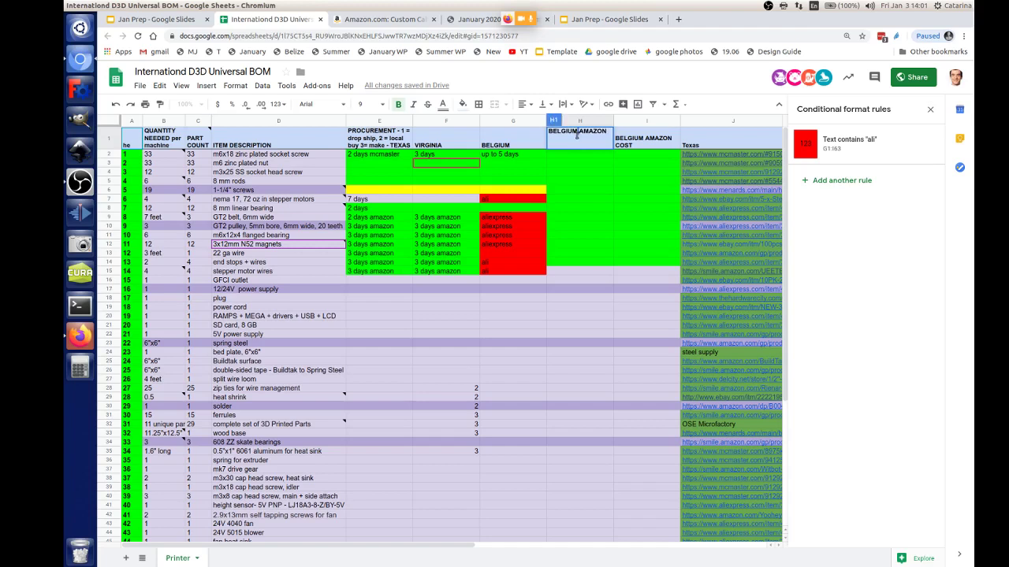
triple_click(574, 135)
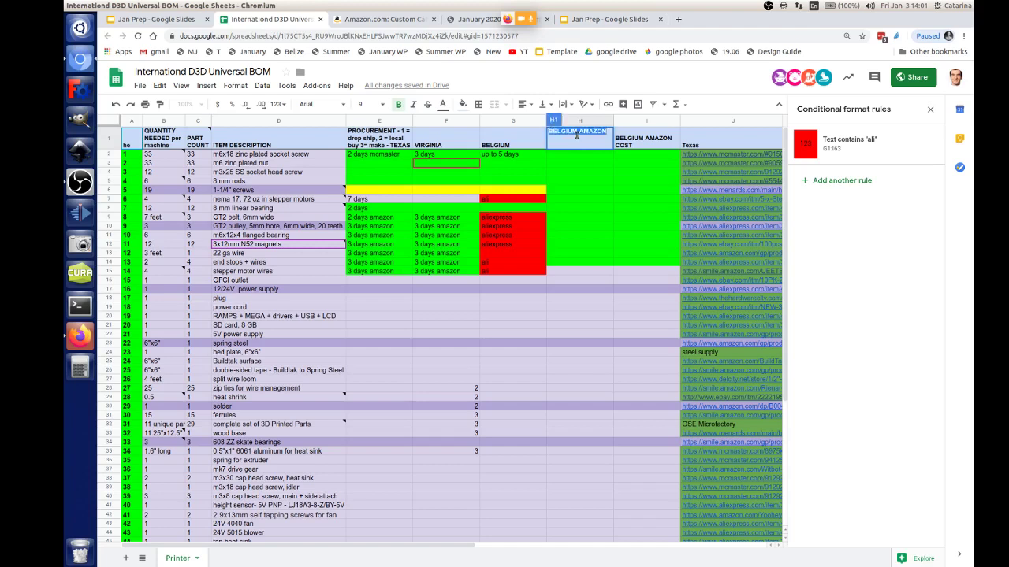
click(357, 281)
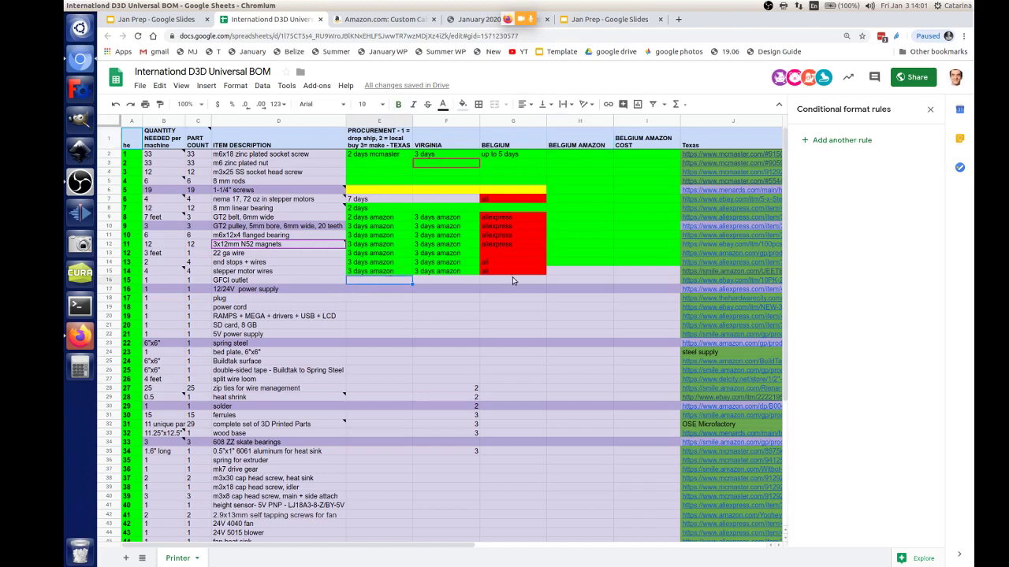
key(Up)
click(409, 279)
text(3 days amazon)
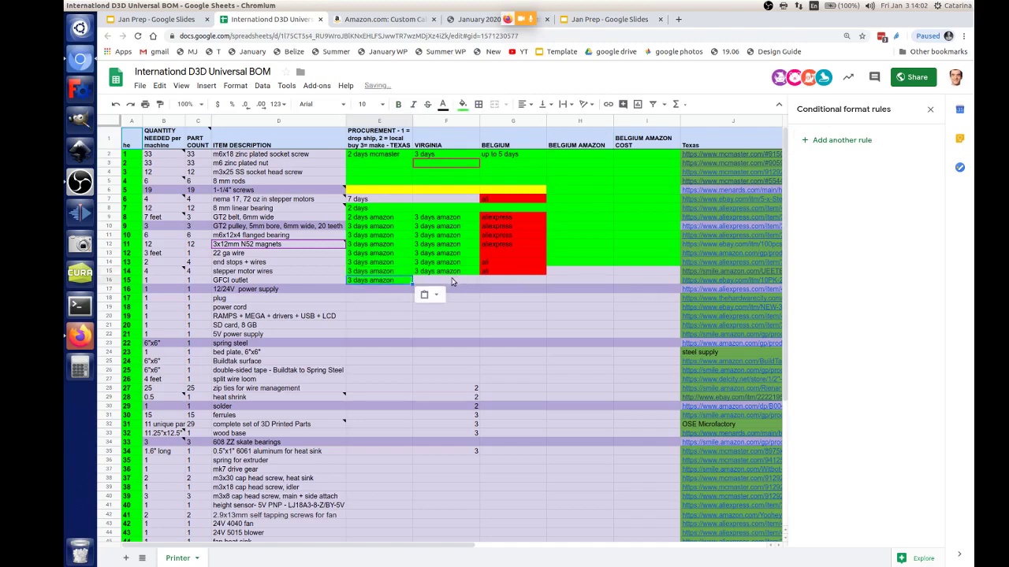
click(455, 282)
text(3 days amazon)
click(496, 283)
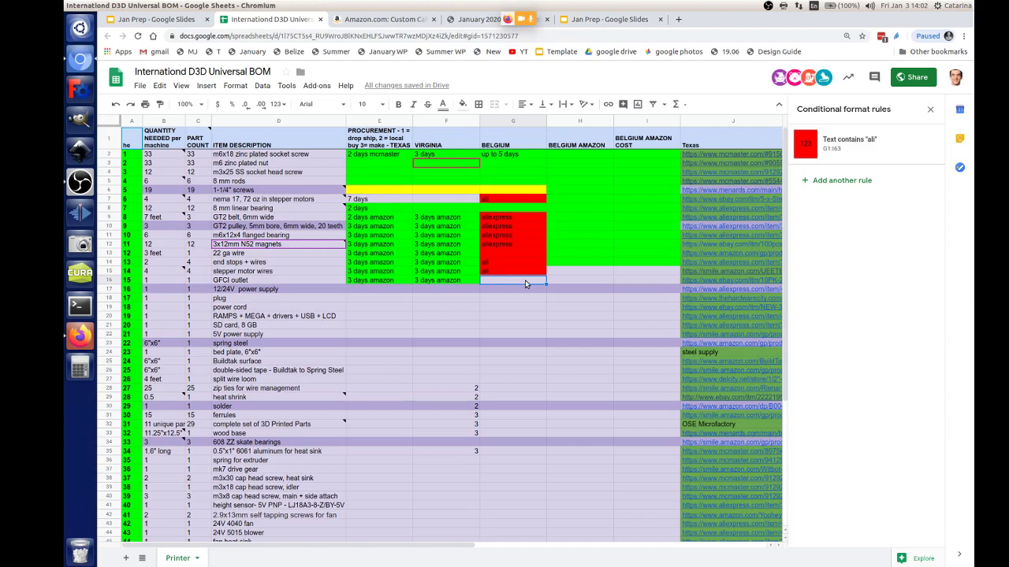
Step: Copy red 'ali' down into G16 and H14's green fill into H15
click(533, 270)
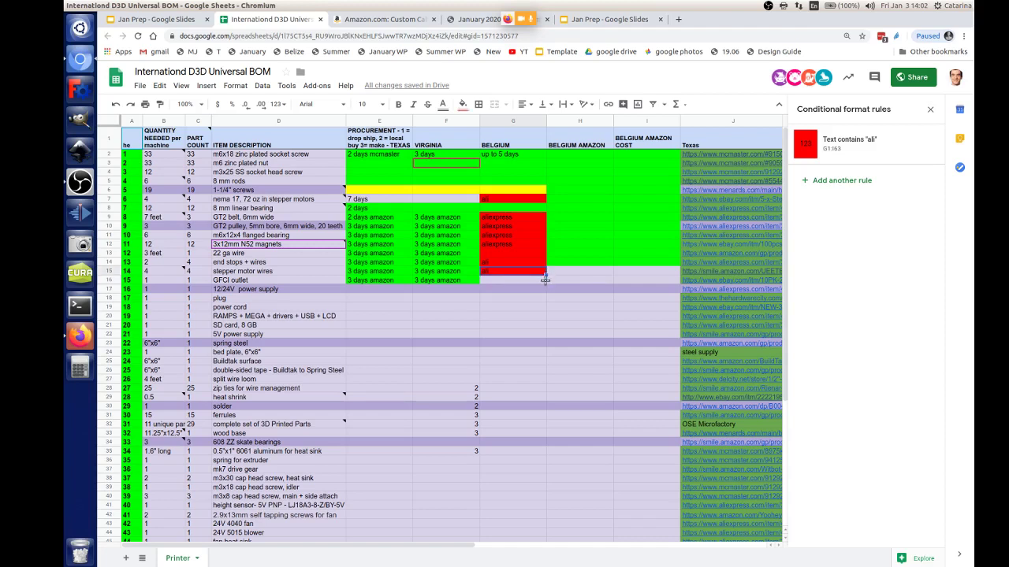
drag(545, 276, 546, 284)
click(583, 272)
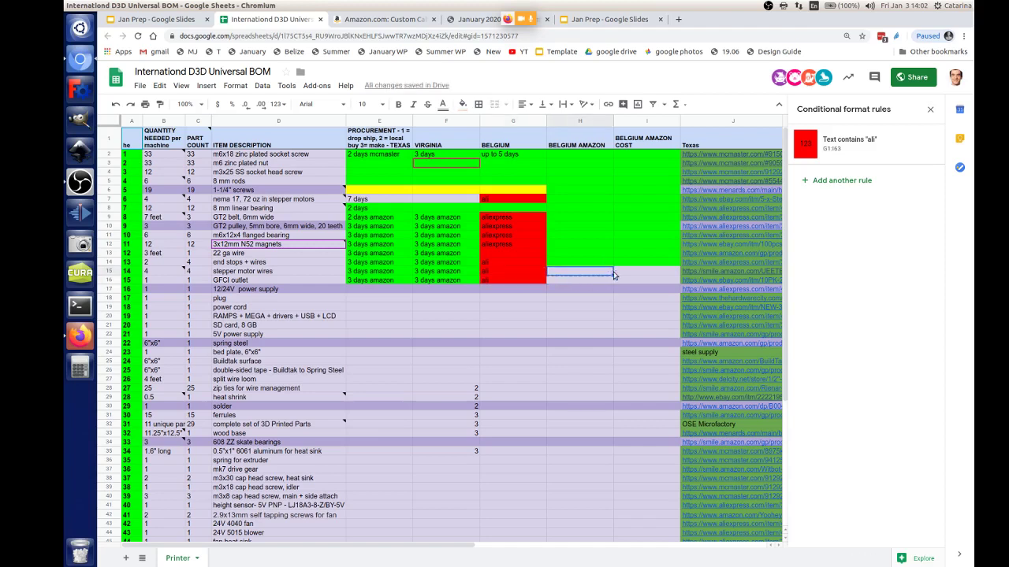
click(612, 264)
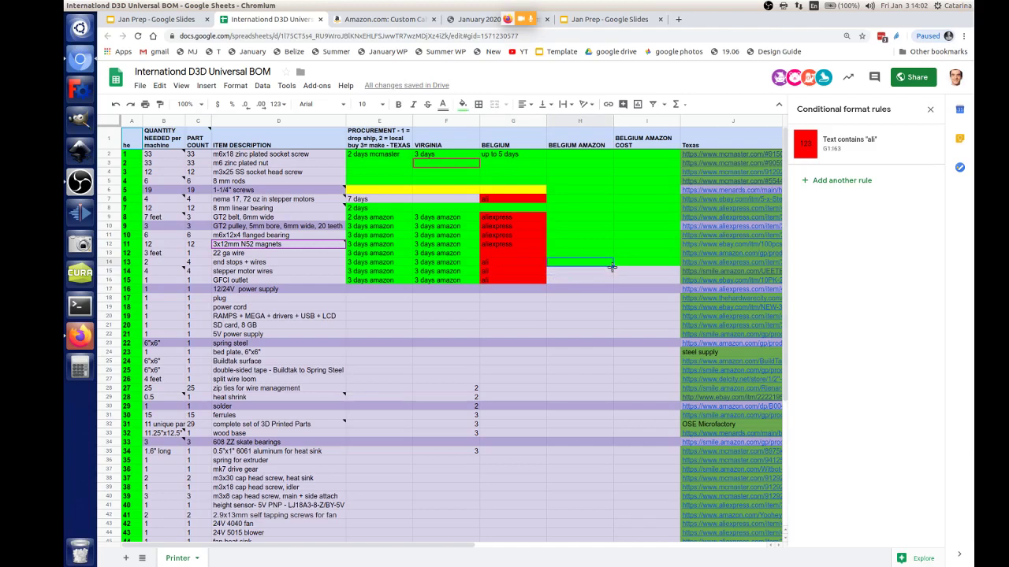
drag(612, 266, 612, 281)
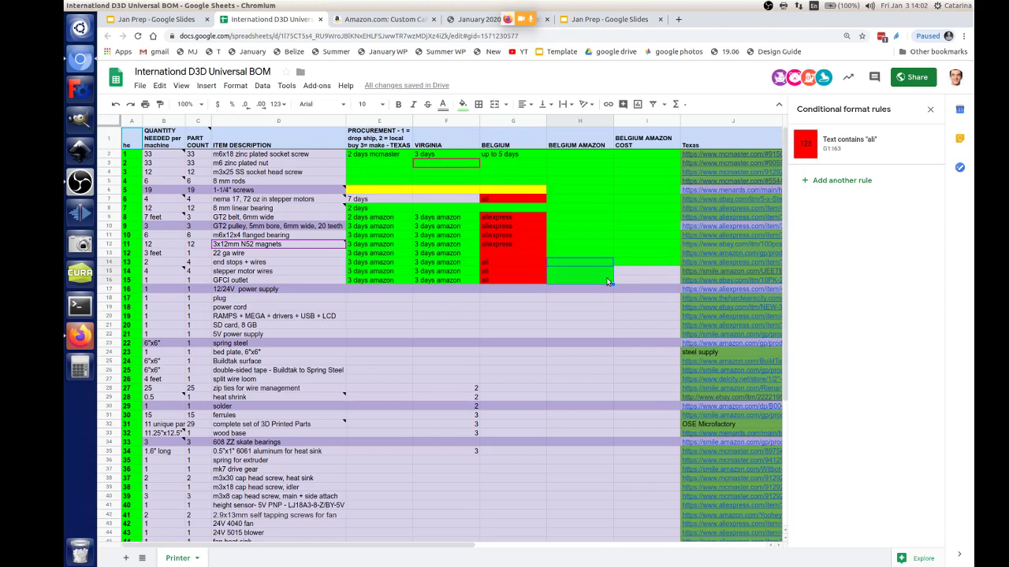
Step: Colour the Belgium Amazon cell H16 red
click(639, 264)
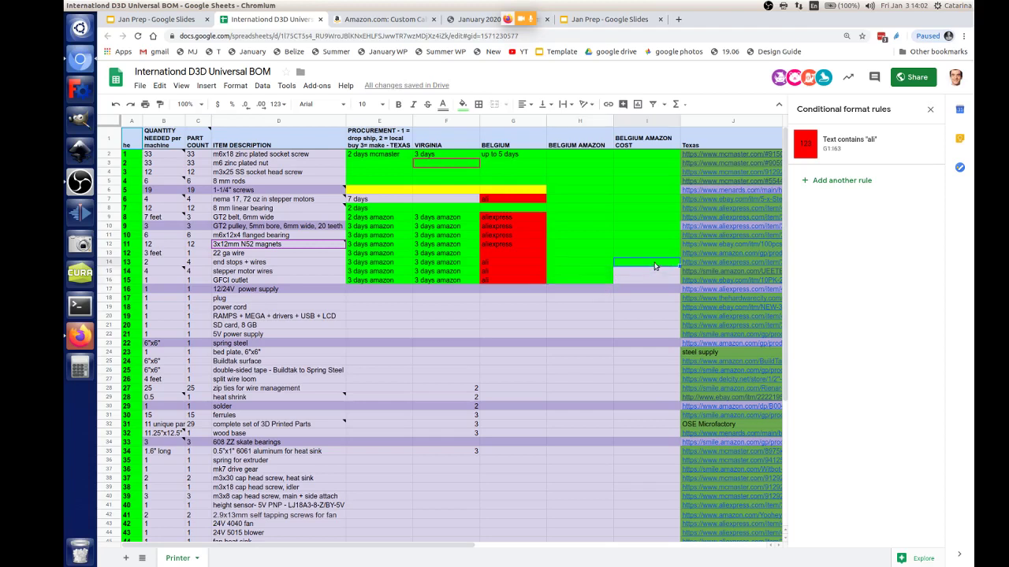
click(576, 277)
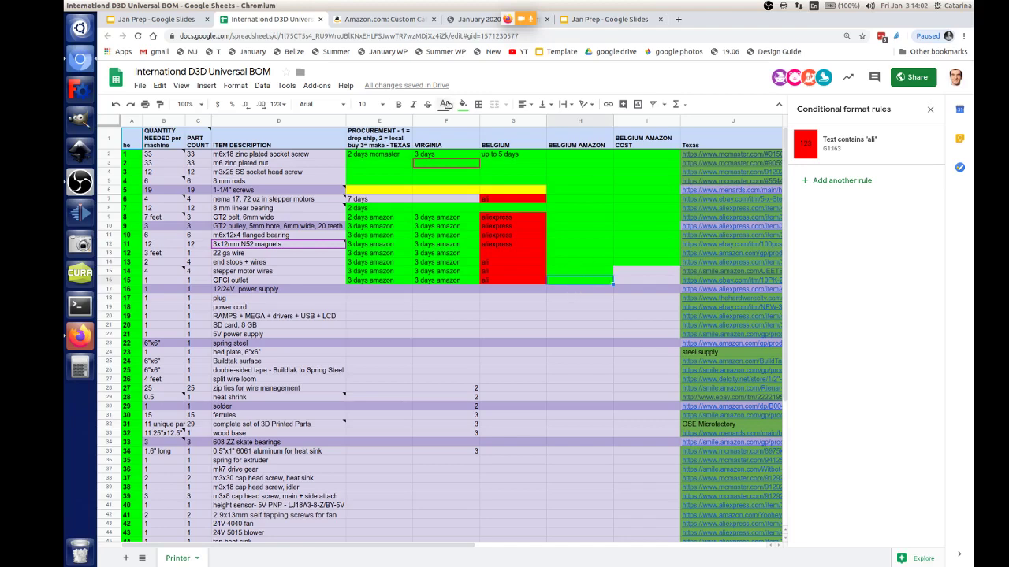
click(462, 104)
click(479, 153)
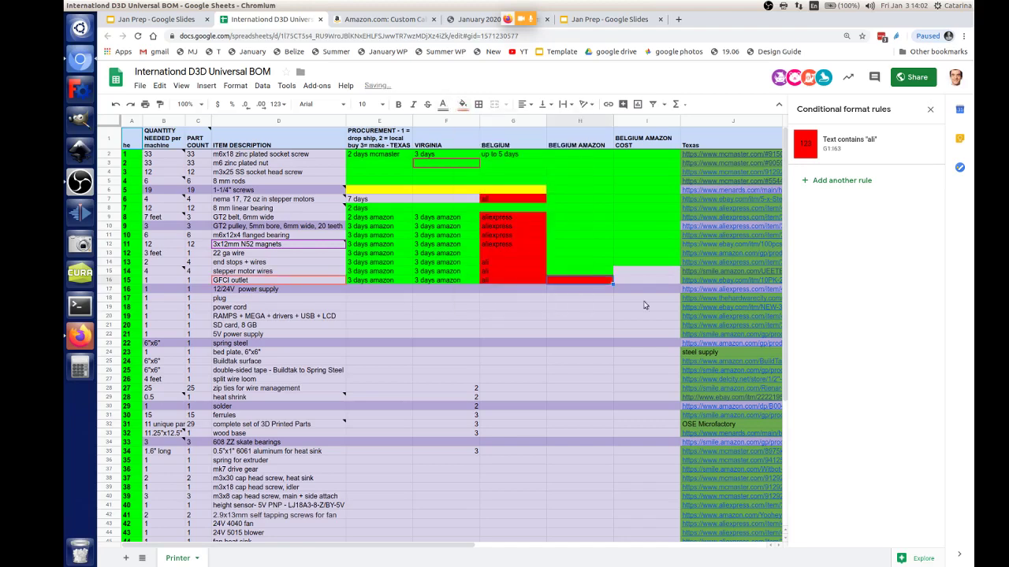
click(634, 318)
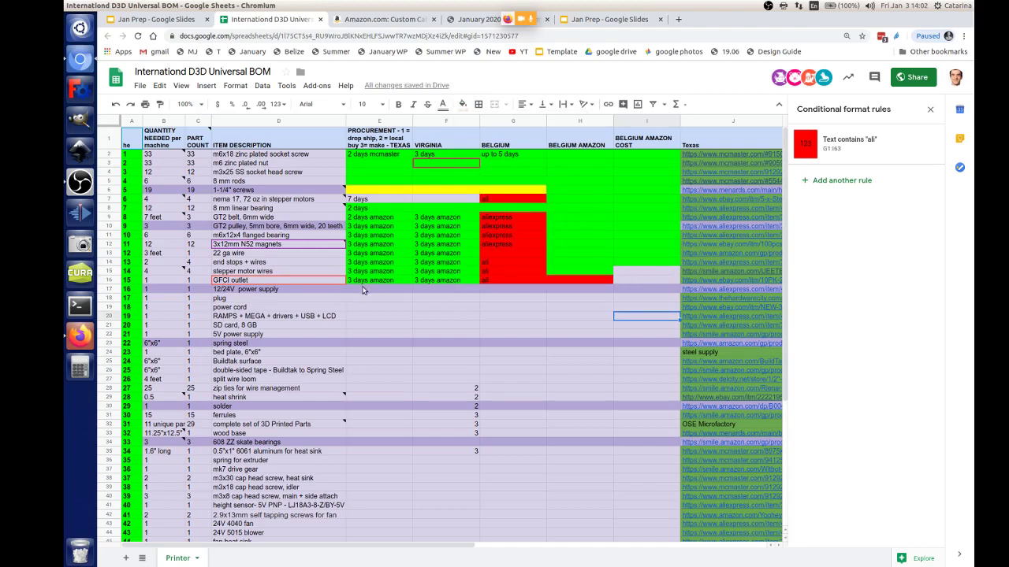
click(651, 263)
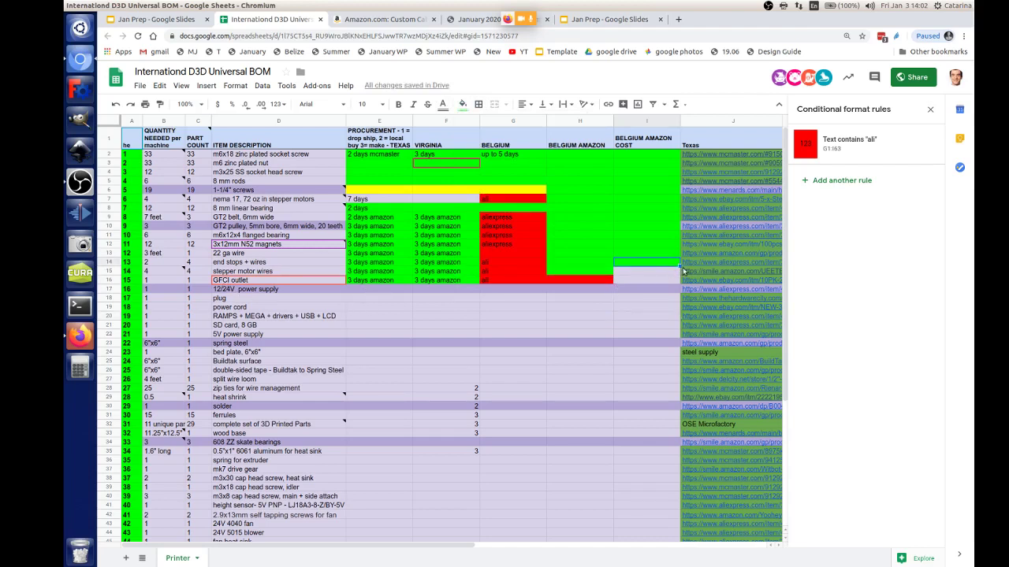
Step: Copy I14's green fill down into I15
drag(679, 274, 666, 276)
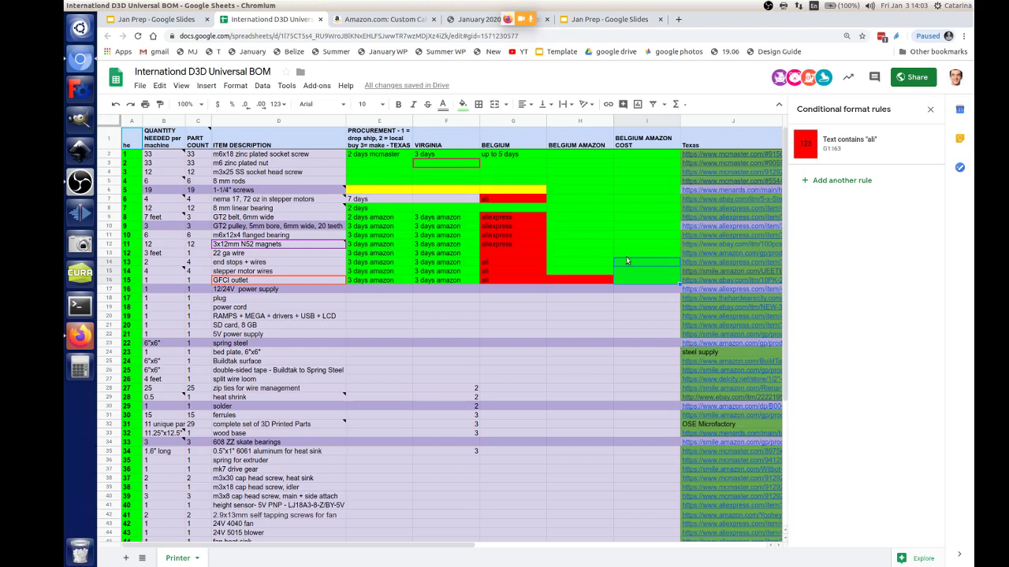
click(376, 291)
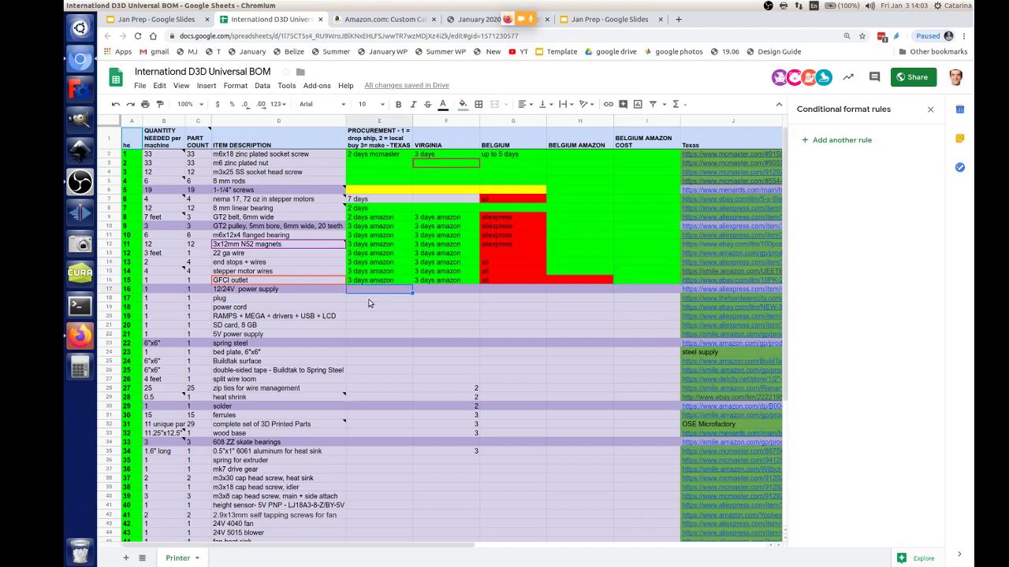
click(369, 300)
click(371, 289)
click(570, 282)
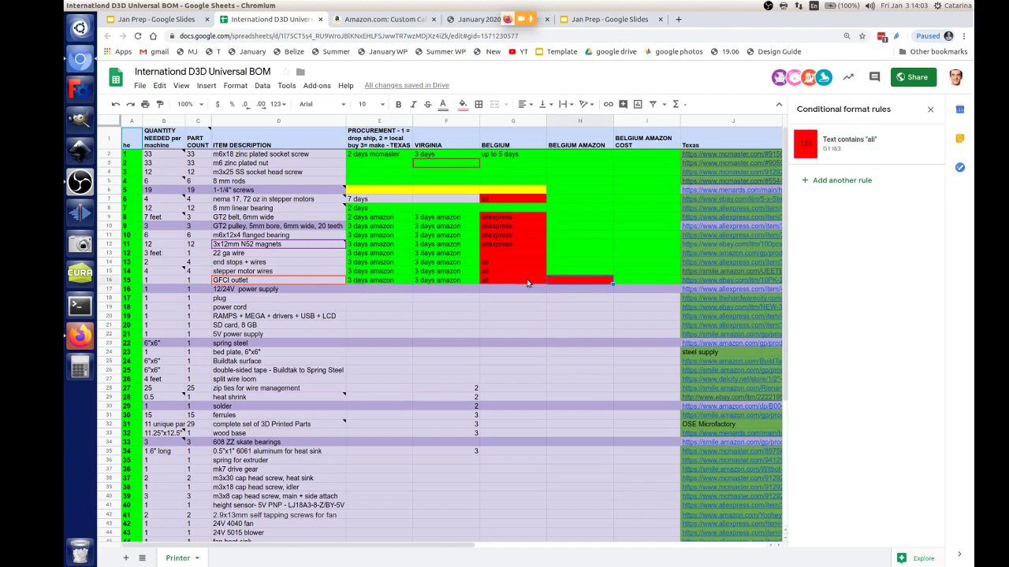
click(526, 283)
click(587, 283)
Step: Open and dismiss the Insert menu without inserting anything, returning to E17
click(206, 85)
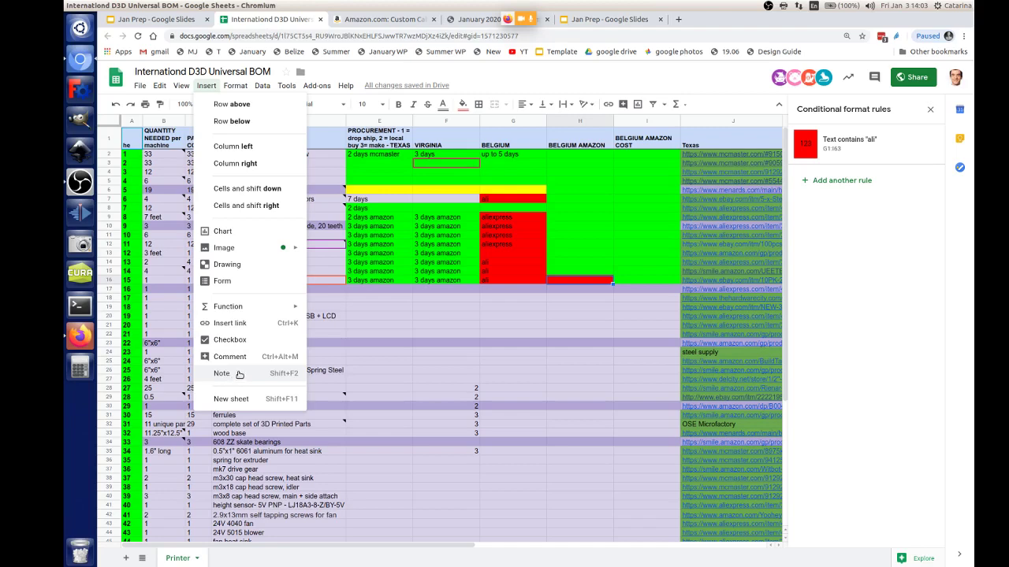
click(465, 298)
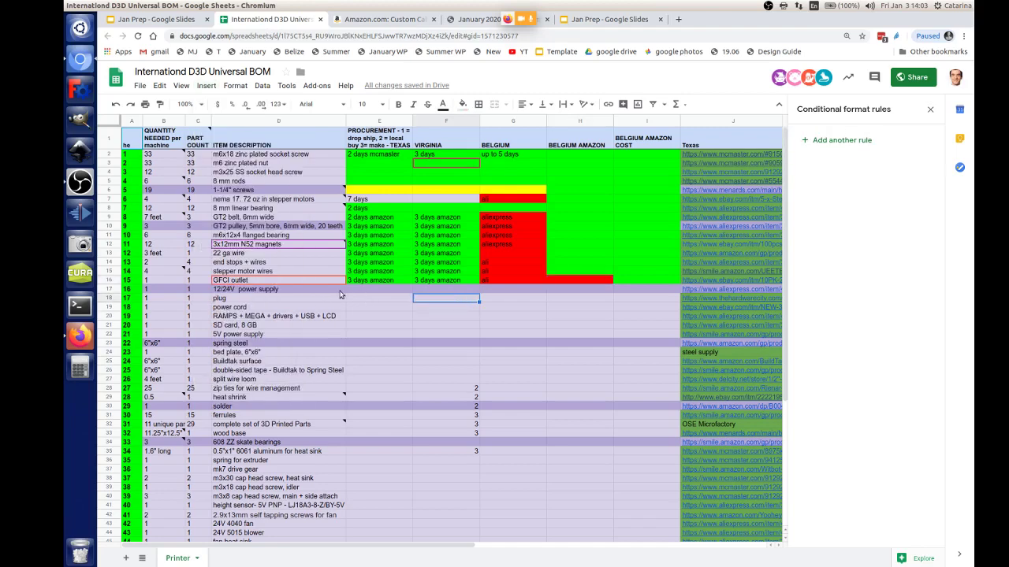
click(206, 85)
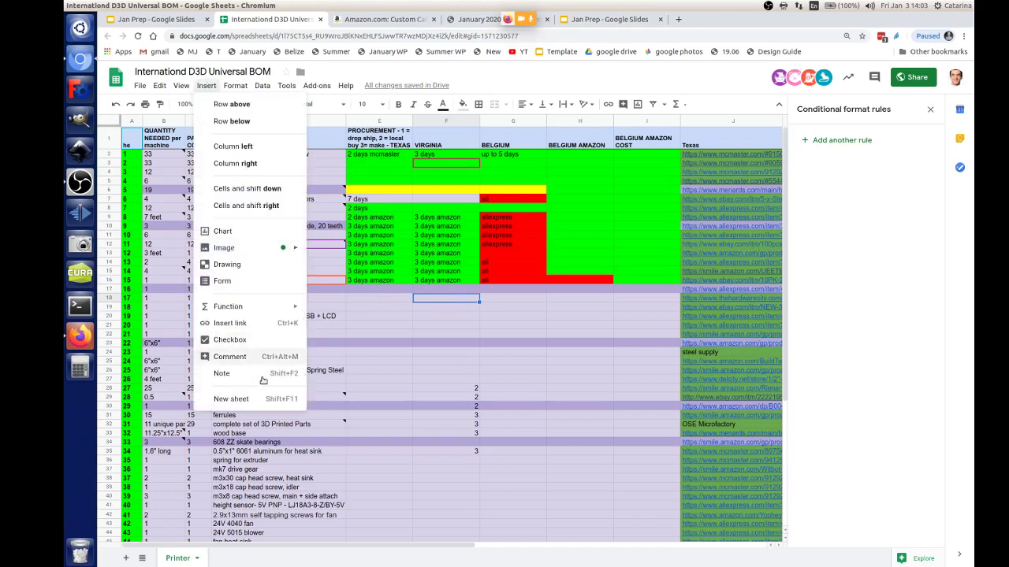
click(585, 298)
click(566, 282)
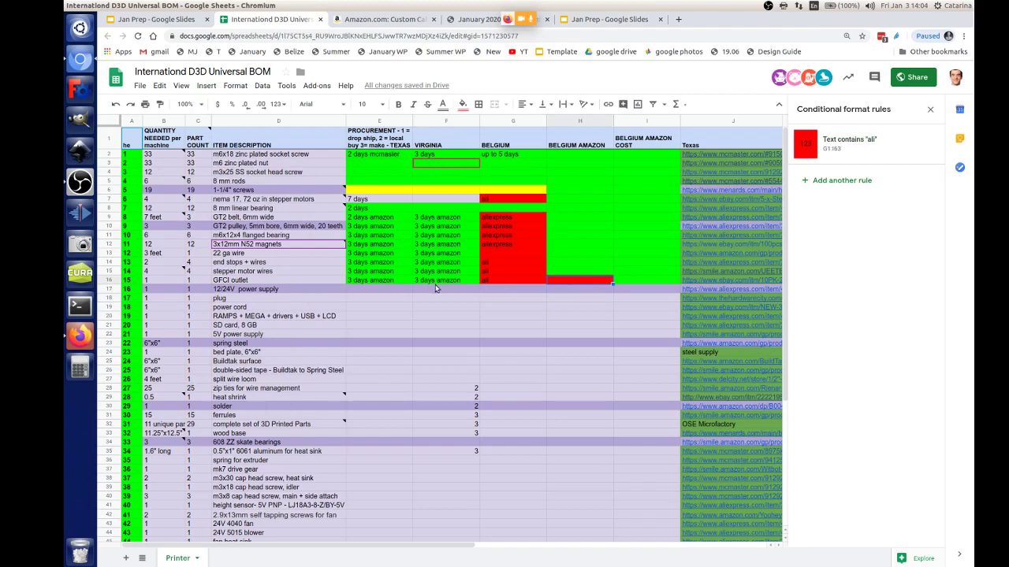
click(380, 288)
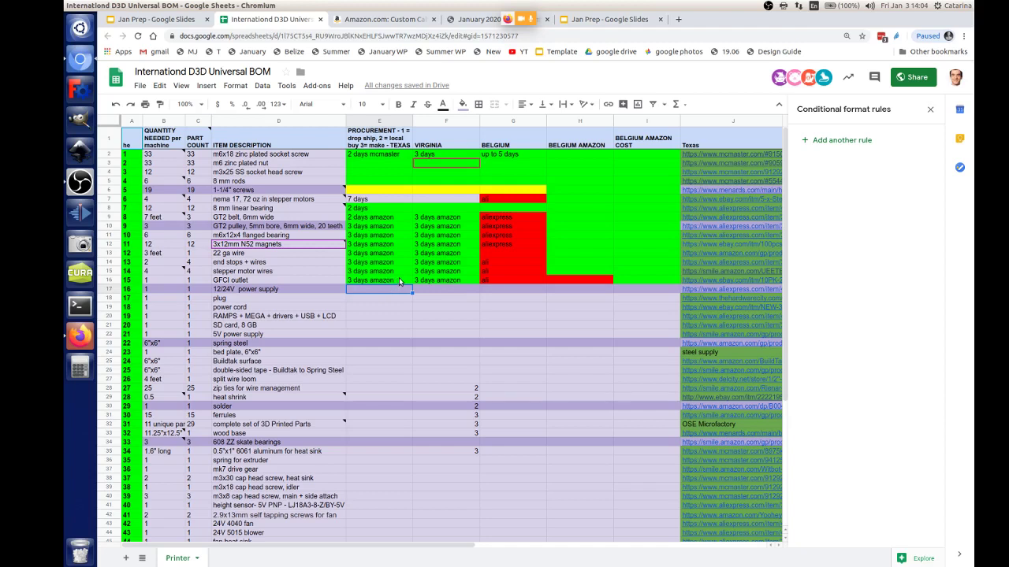
Step: Paste '3 days amazon' into E17 and F17 for the power supply row
click(399, 277)
click(569, 278)
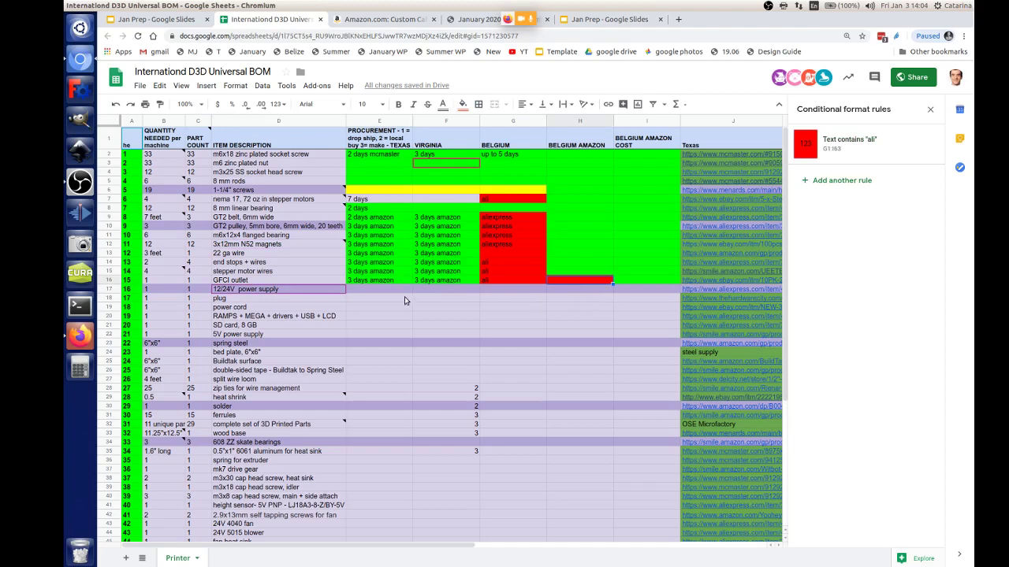
click(370, 291)
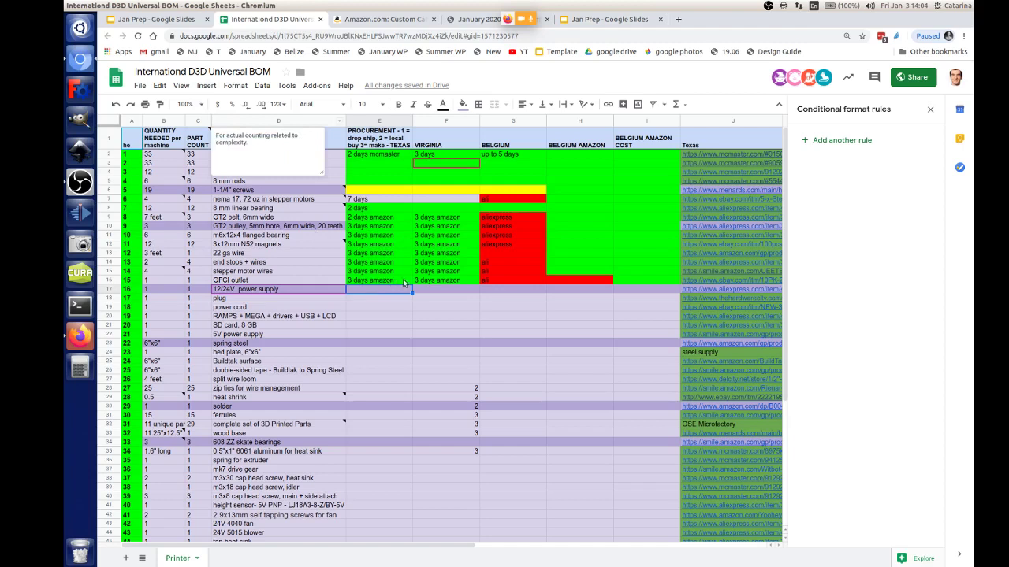
text(3 days amazon)
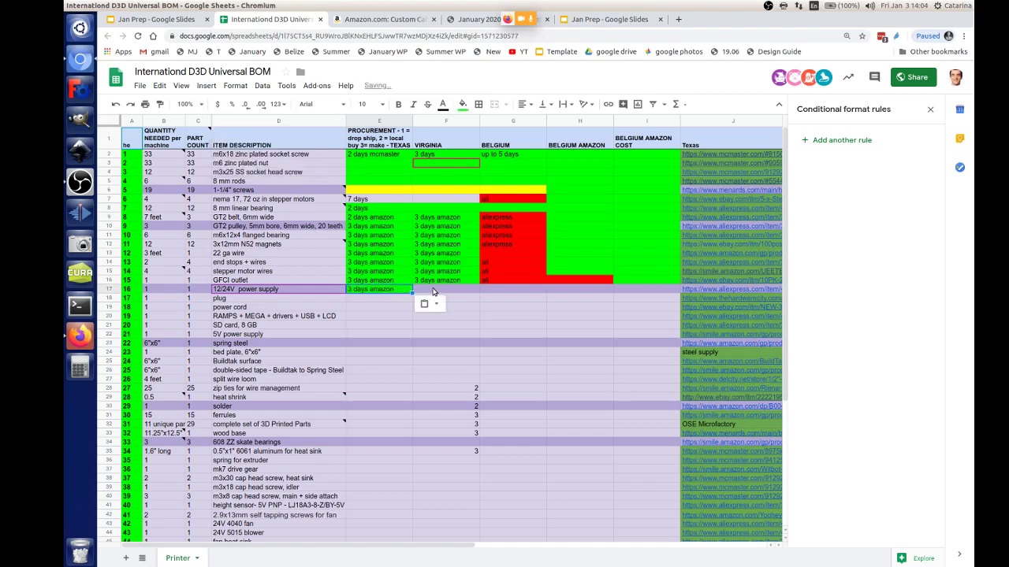
click(453, 289)
text(3 days amazon)
click(500, 290)
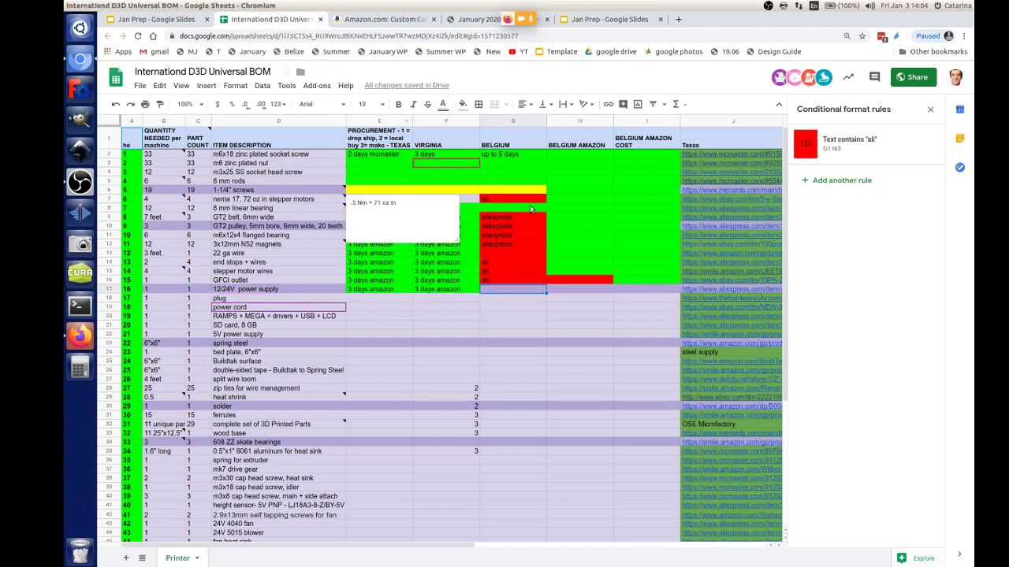
Step: Extend red 'ali' into G17 and paste a green fill into H17
click(372, 299)
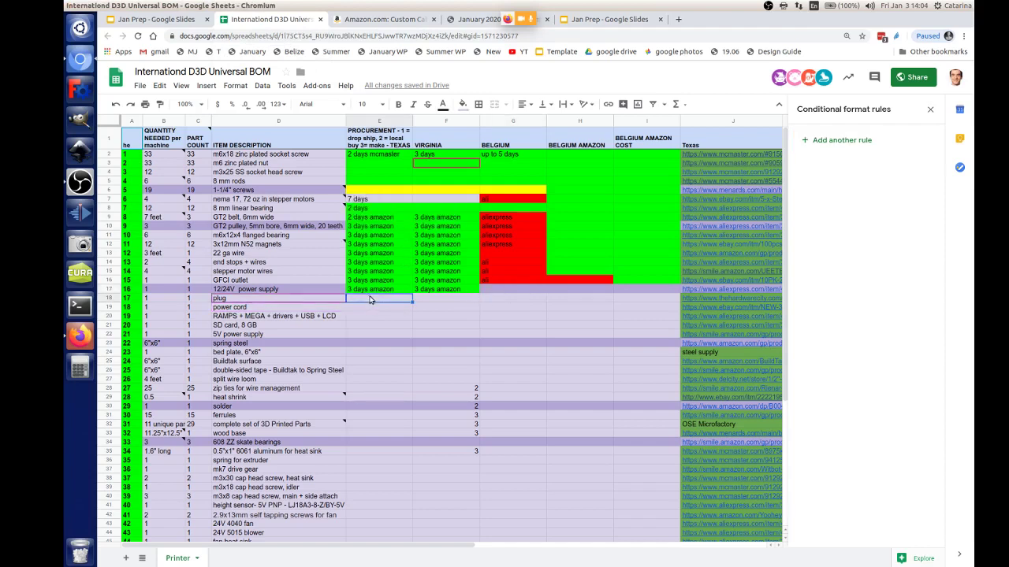
click(502, 293)
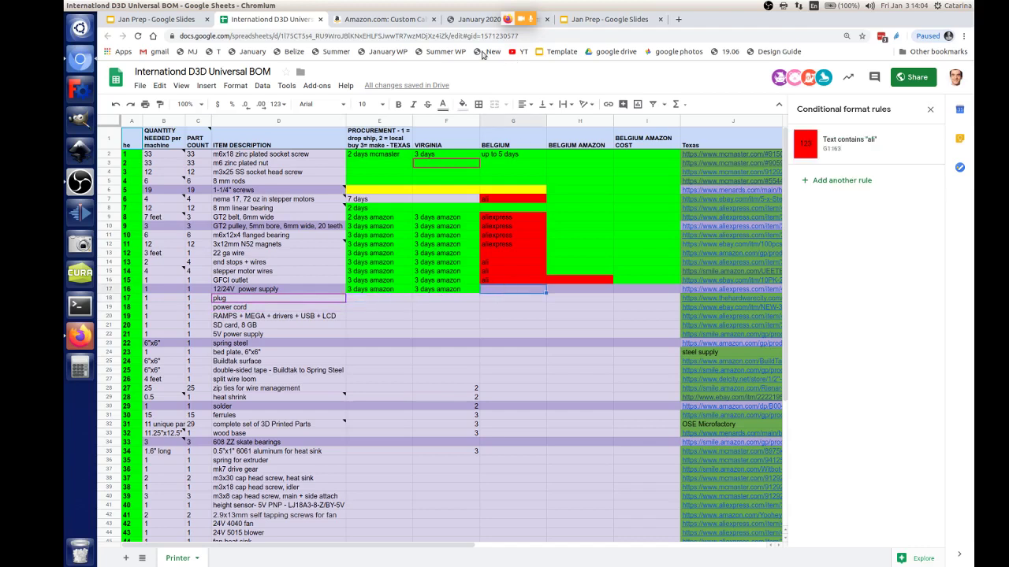
click(535, 281)
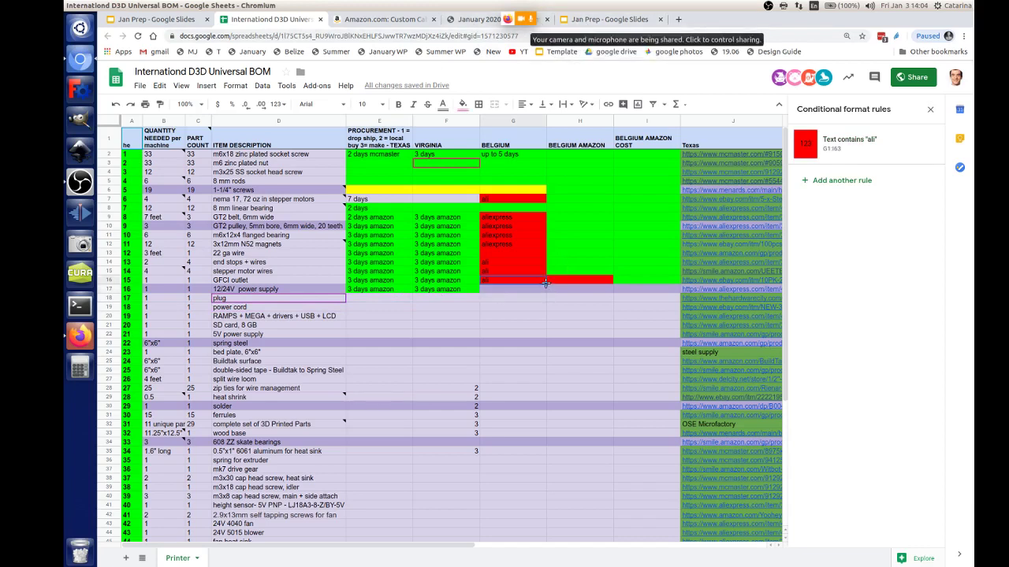
drag(545, 282, 599, 293)
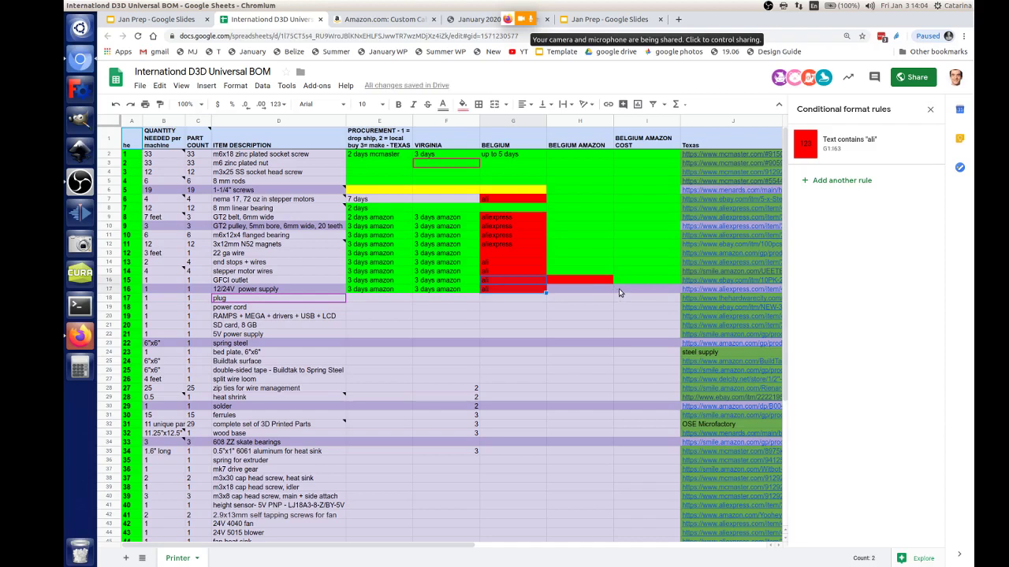
click(634, 280)
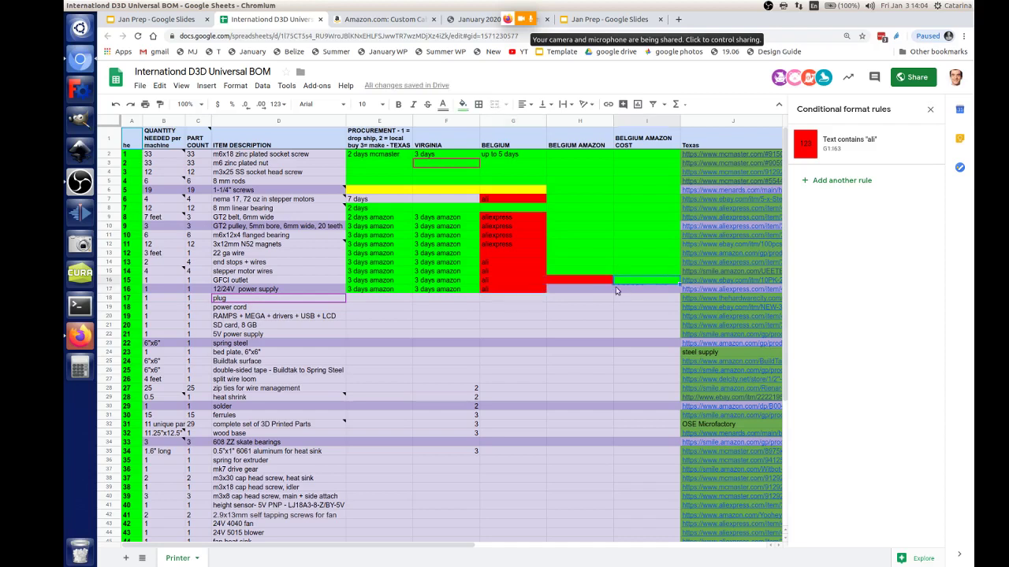
key(ctrl+c)
click(581, 293)
key(ctrl+v)
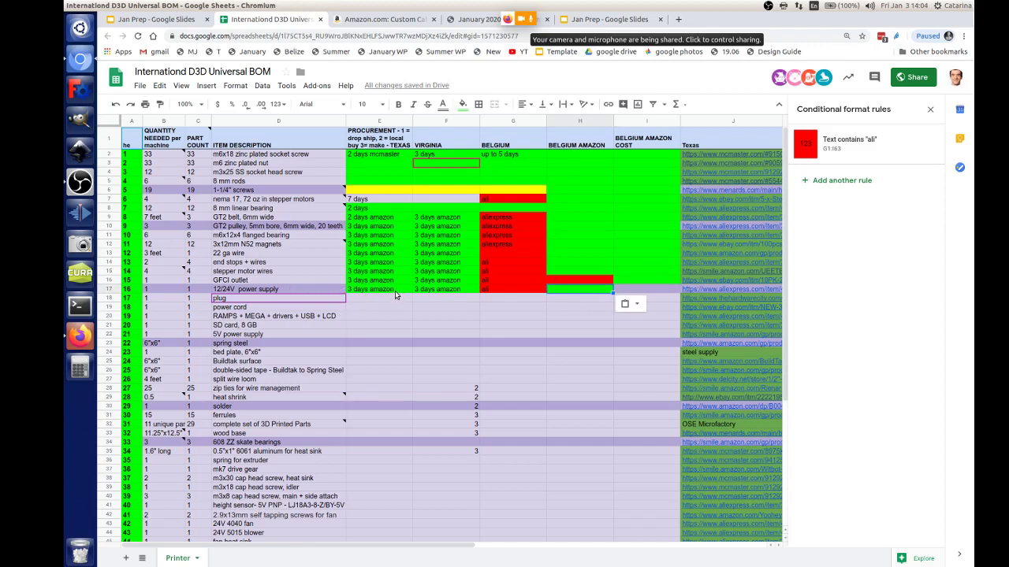
Step: Extend H17's green fill down into the plug row's H18
click(372, 302)
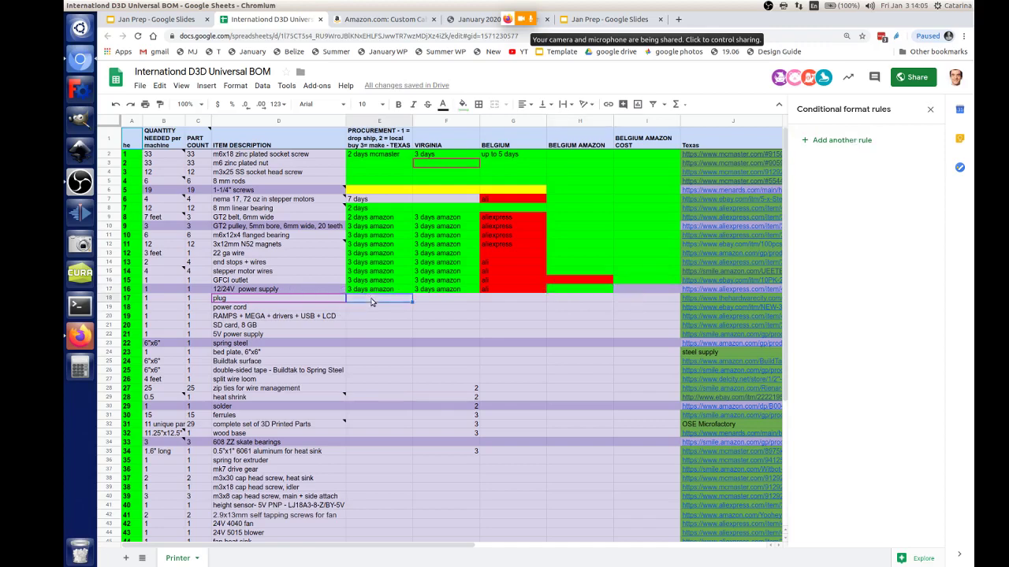
click(493, 301)
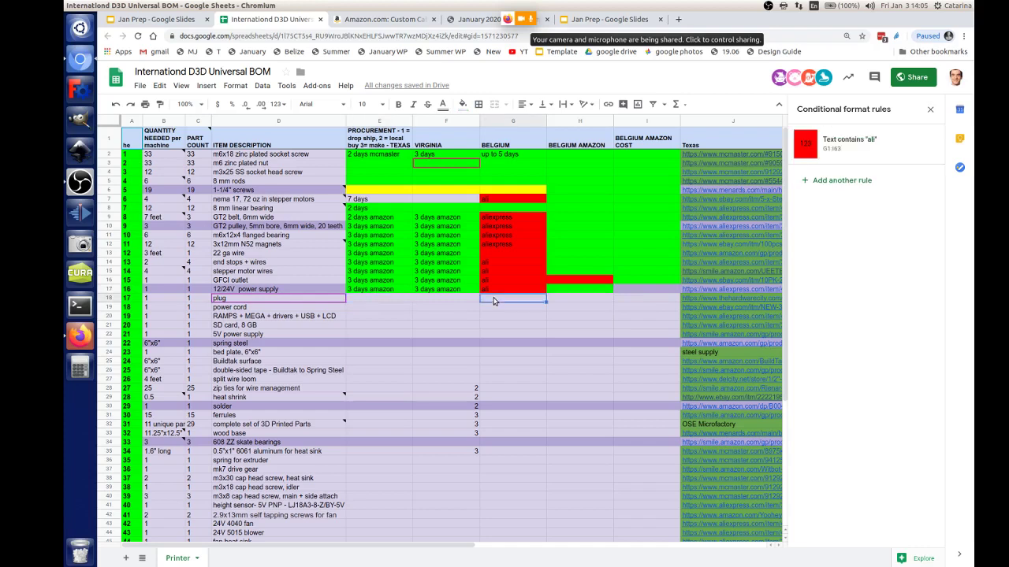
click(561, 297)
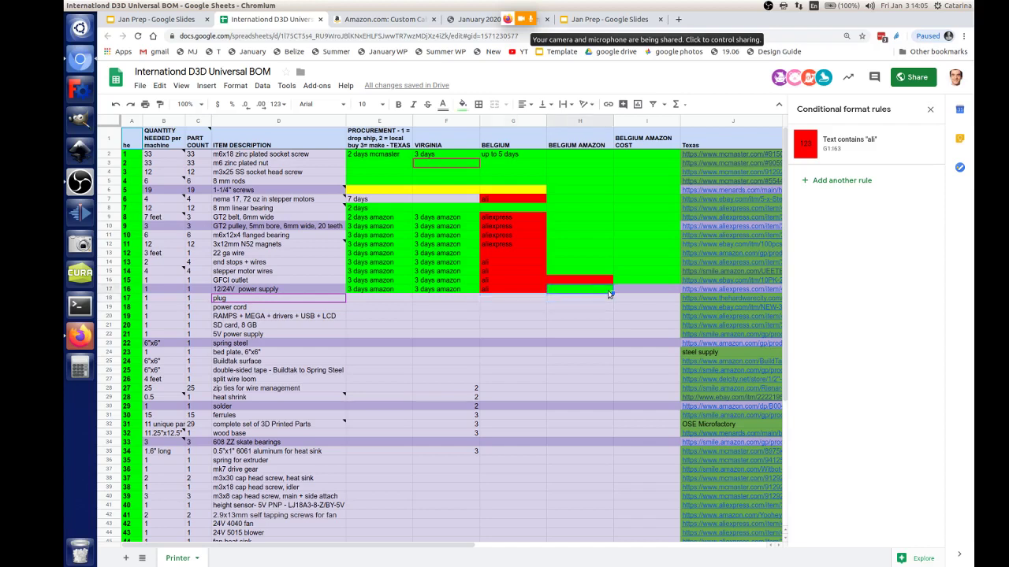
click(574, 291)
drag(613, 294, 609, 304)
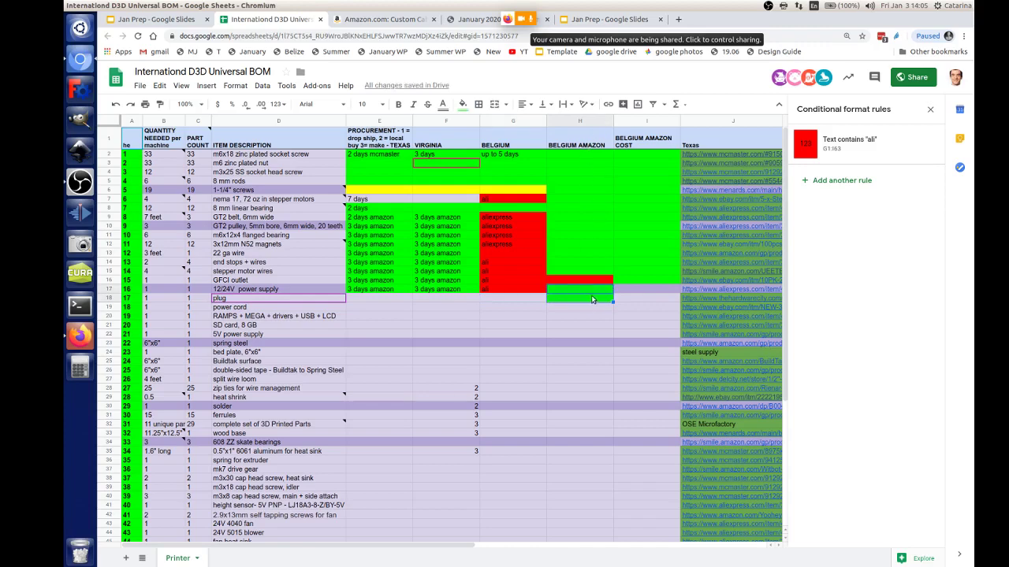
Step: Change the Belgium Amazon heading to 'fast OR' and fill 3 days amazon down into the plug row
double_click(589, 146)
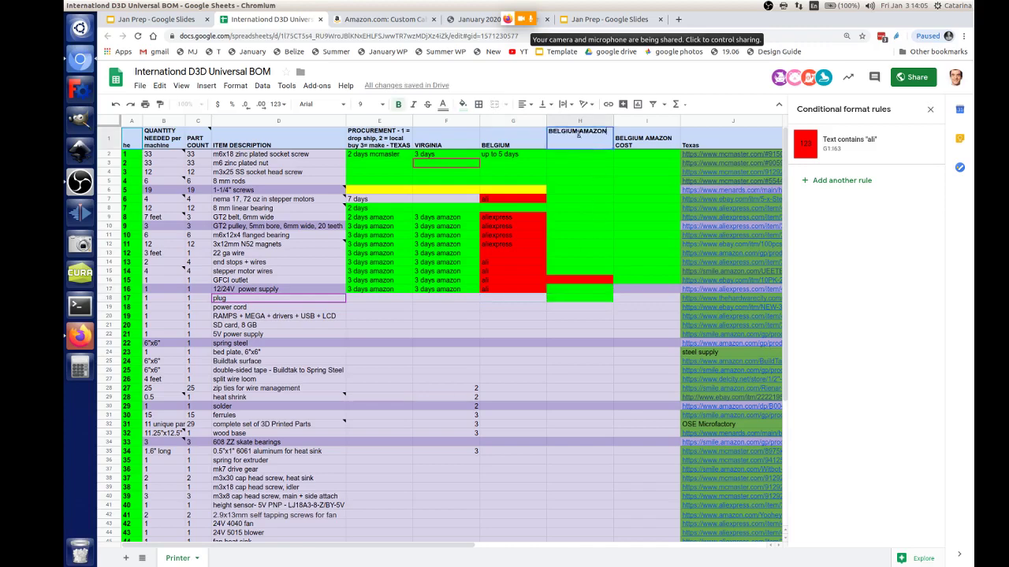
text(fast OR)
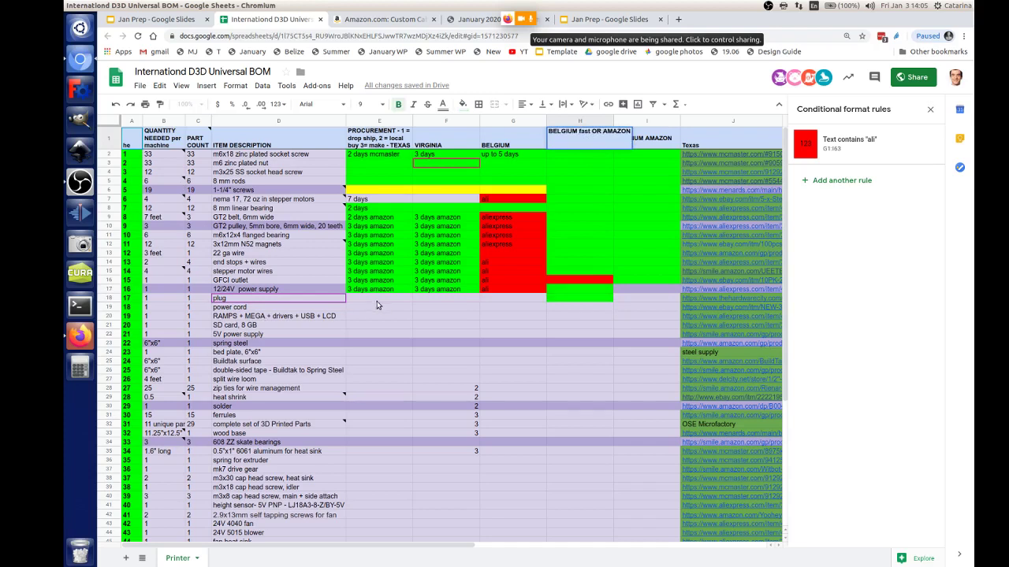
click(377, 290)
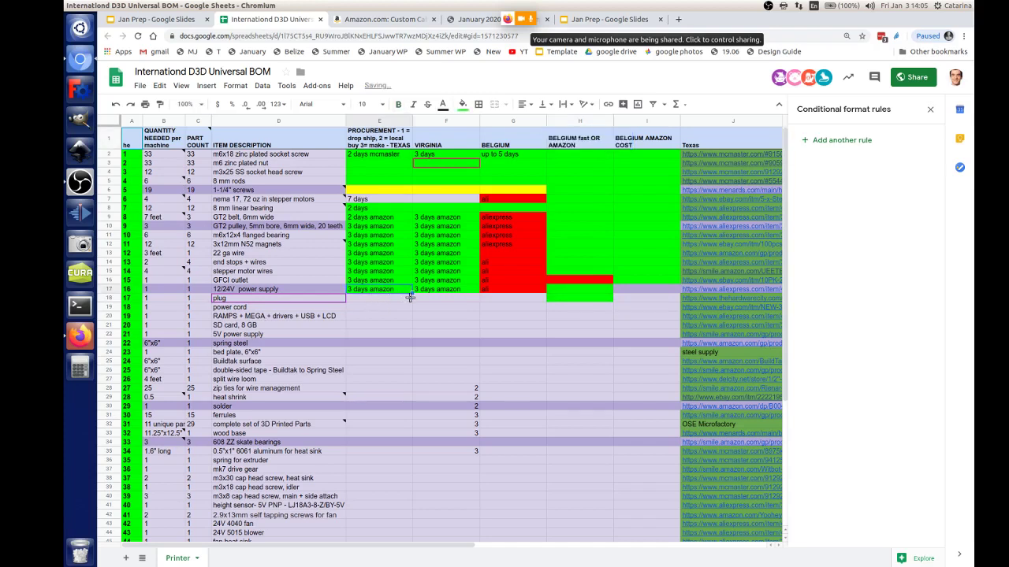
drag(412, 294, 449, 307)
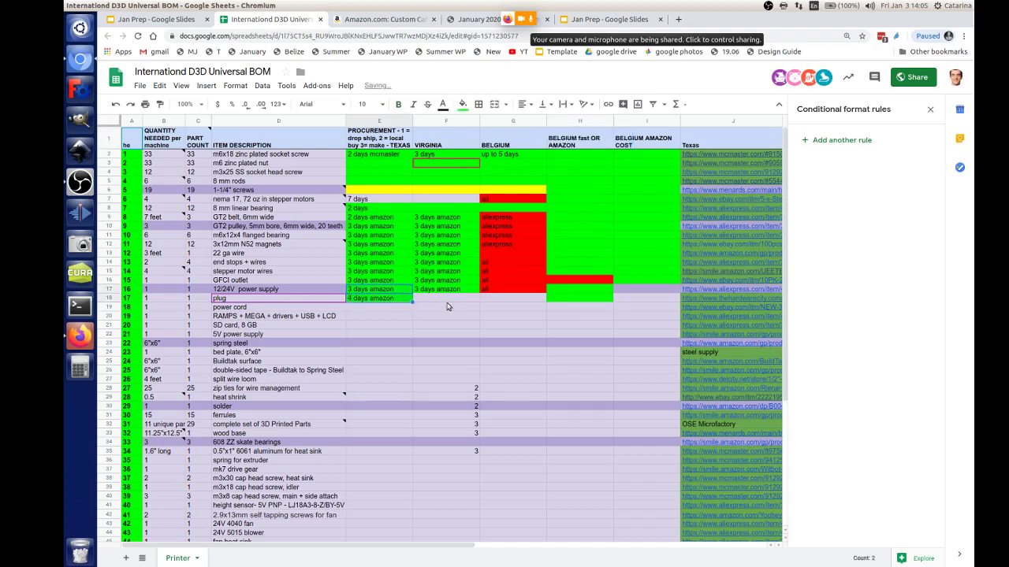
click(378, 308)
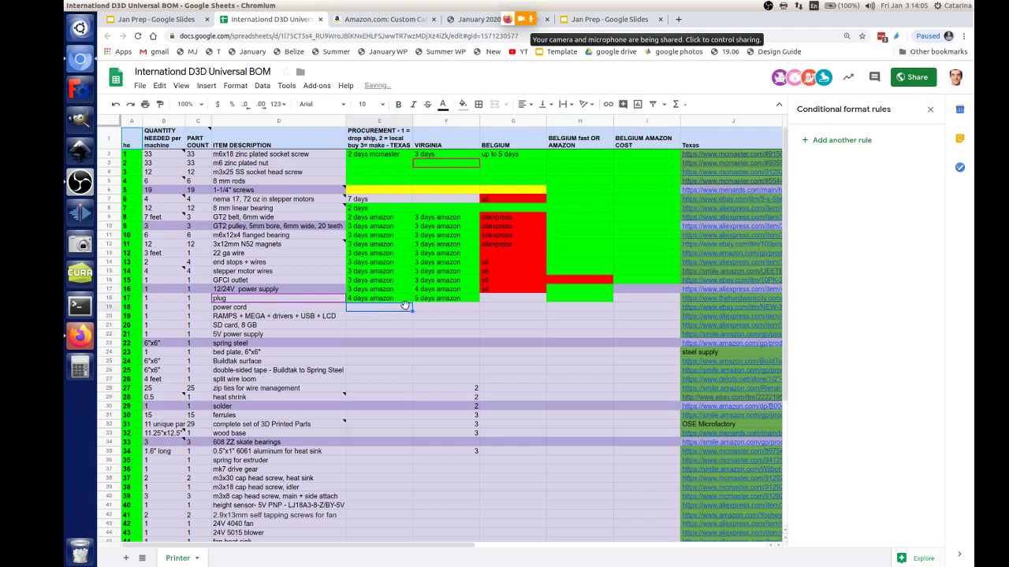
click(381, 291)
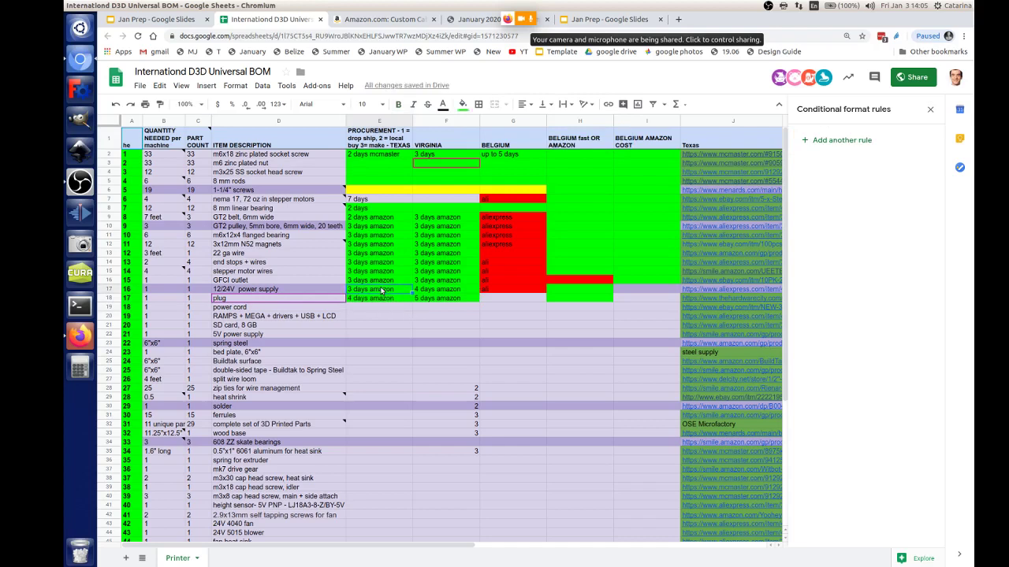
drag(383, 292, 383, 303)
key(ctrl+d)
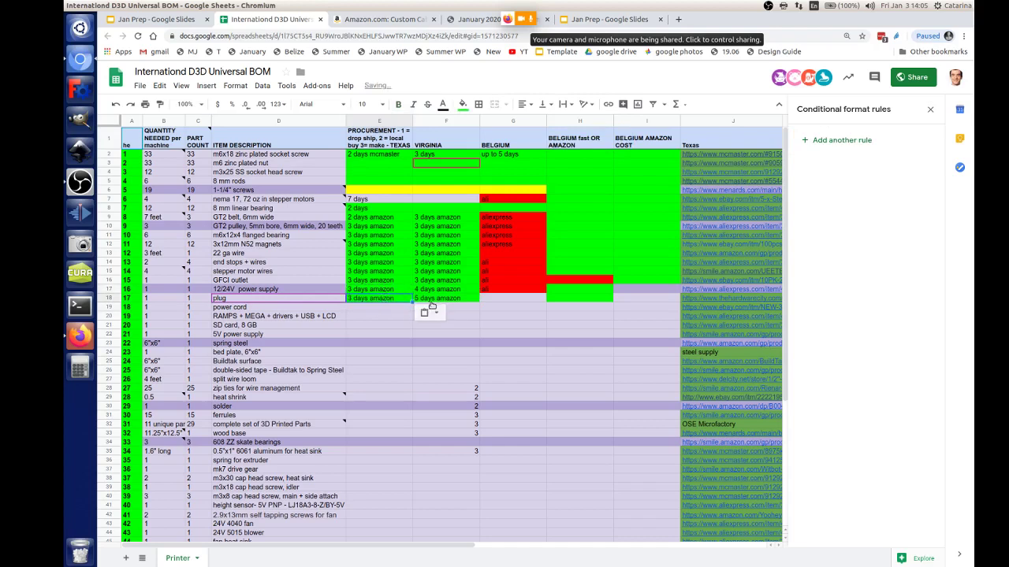
click(431, 299)
Step: Give the power cord row 3 days amazon lead times and extend 'ali' down through it
shift+click(386, 309)
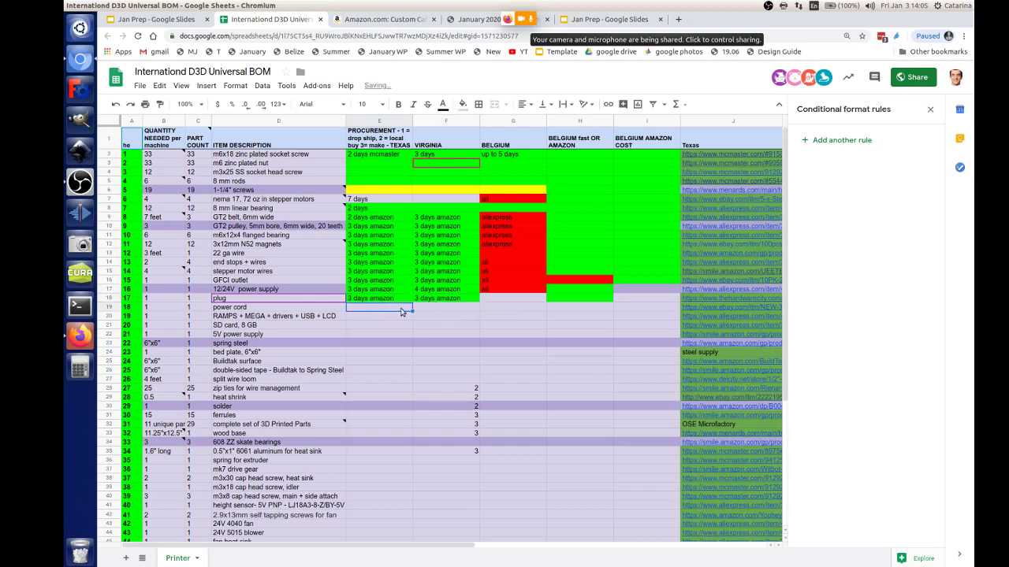
key(ctrl+v)
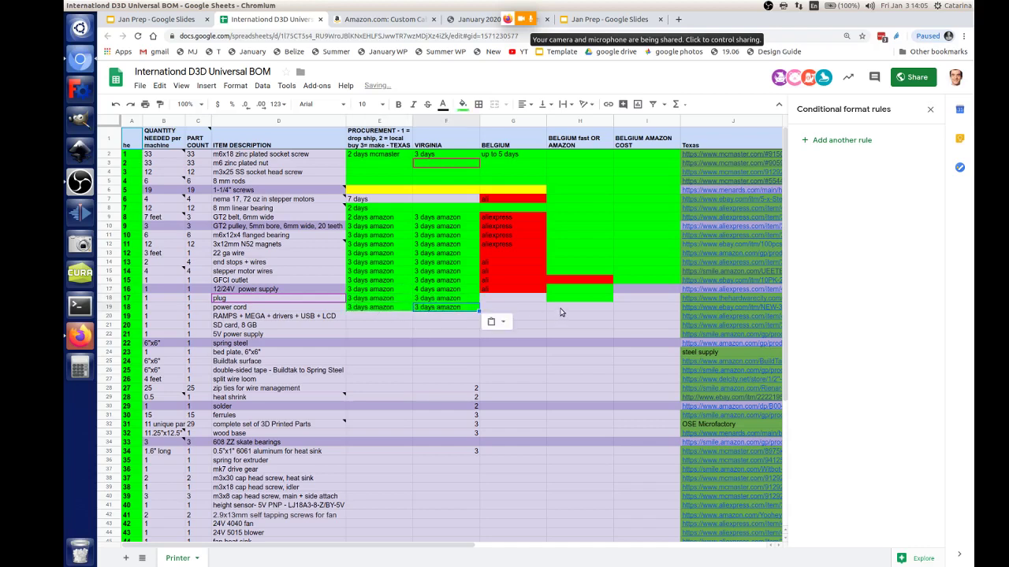
click(560, 310)
key(ctrl+v)
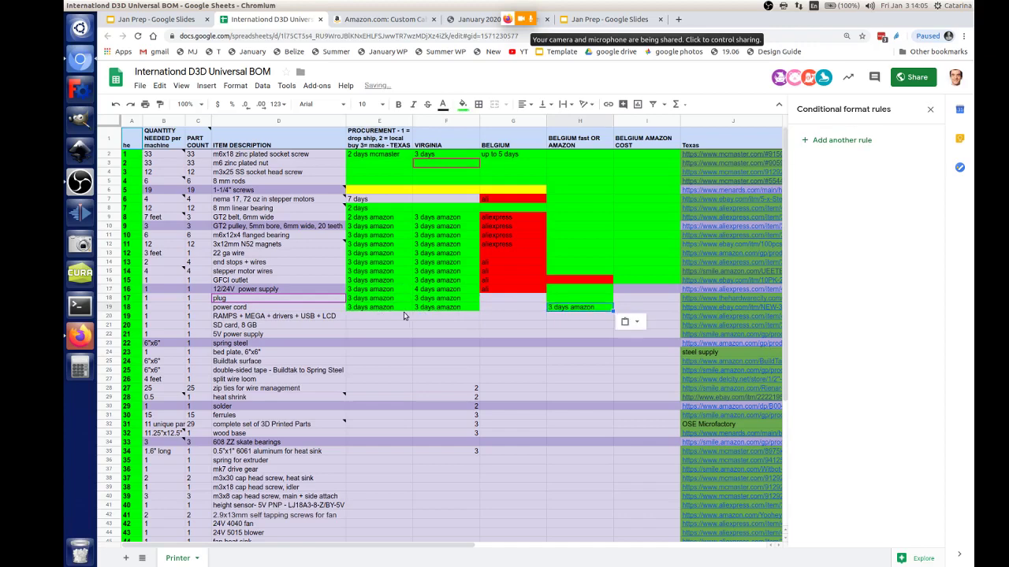
click(545, 294)
drag(545, 294, 546, 310)
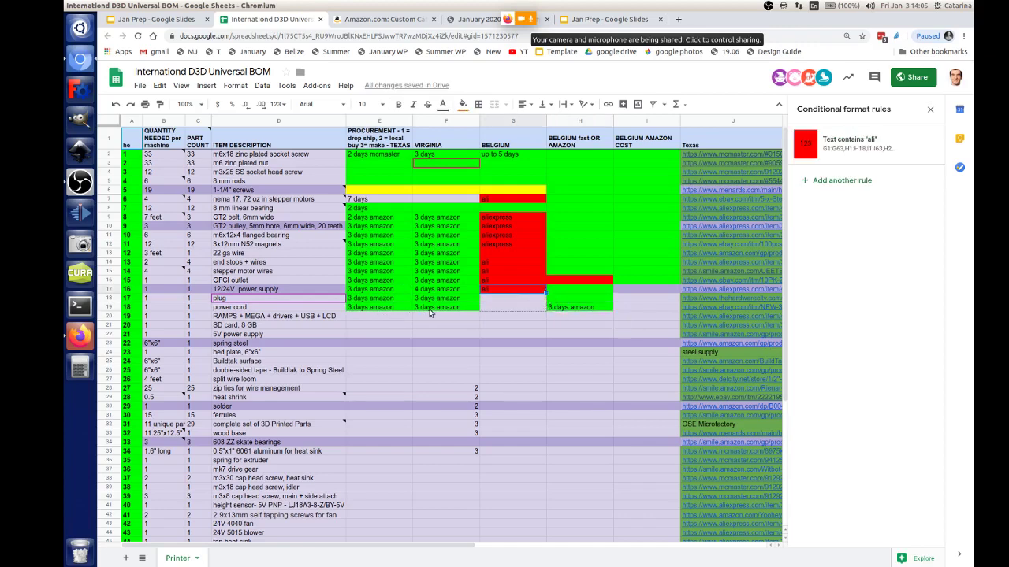
Step: Give the RAMPS row 3 days amazon for Texas and Virginia, plus a green Belgium Amazon cell
click(394, 319)
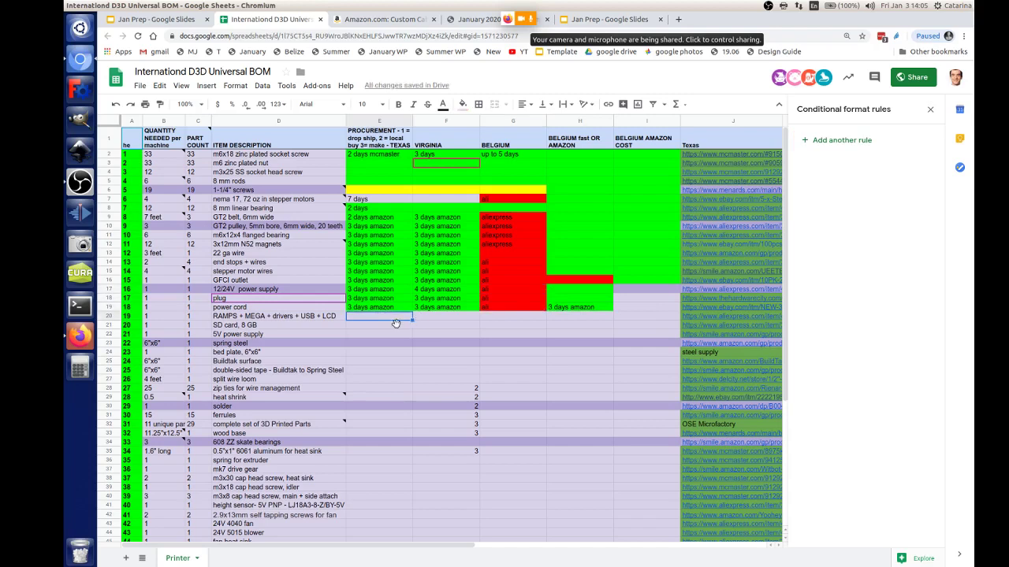
click(387, 312)
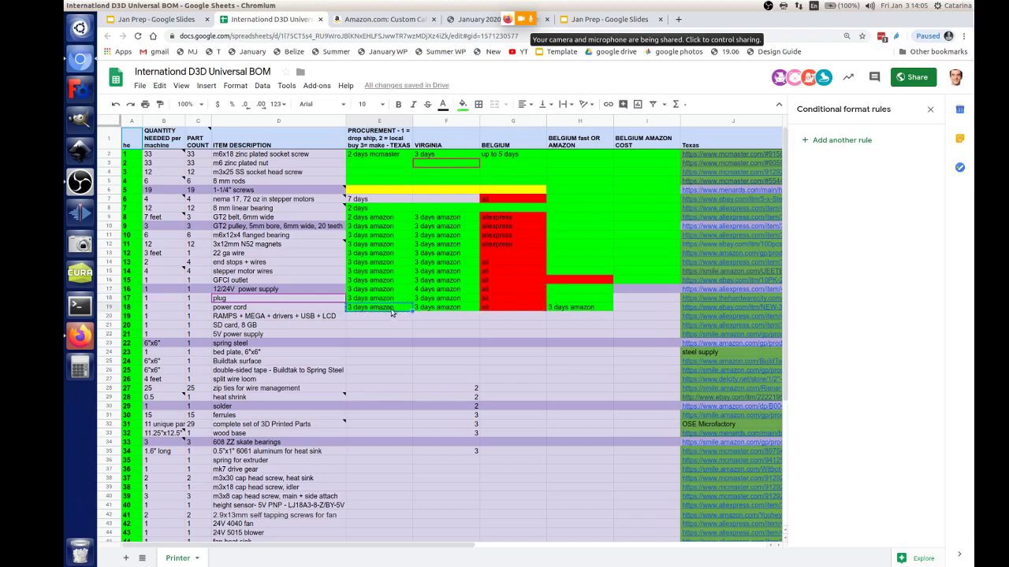
click(391, 318)
text(3 days amazon)
click(426, 318)
text(3 days amazon)
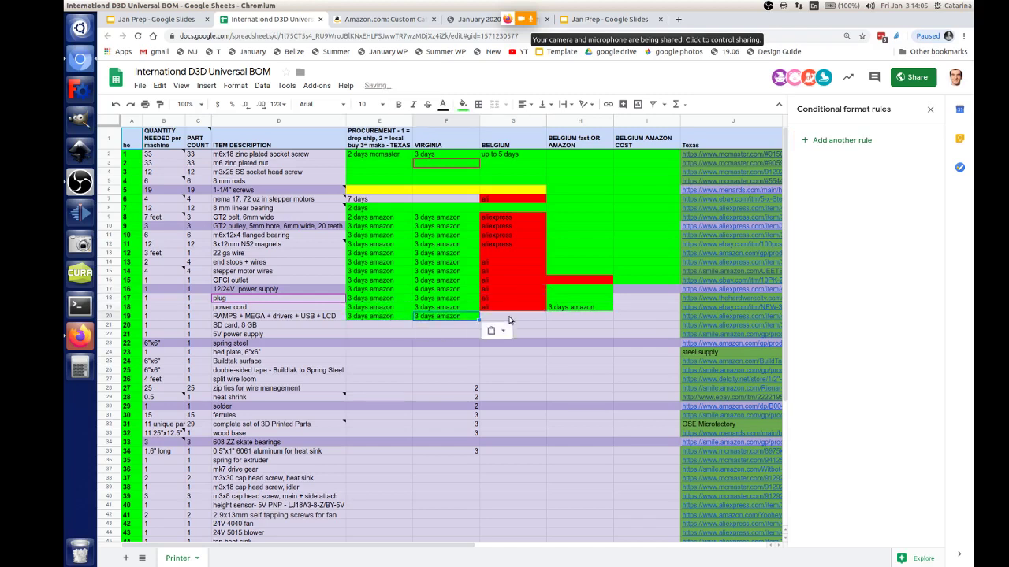
click(512, 318)
click(536, 309)
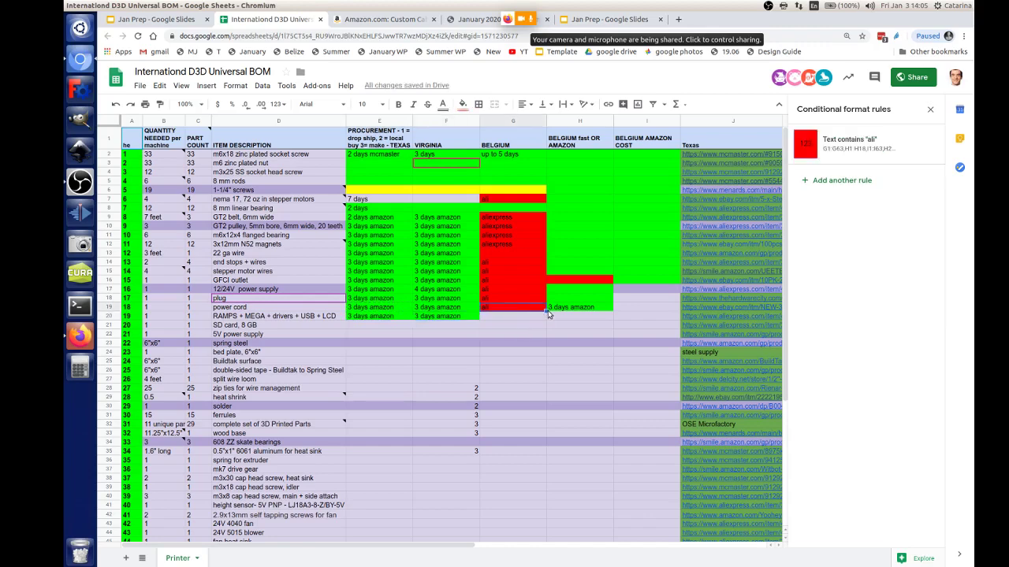
click(563, 317)
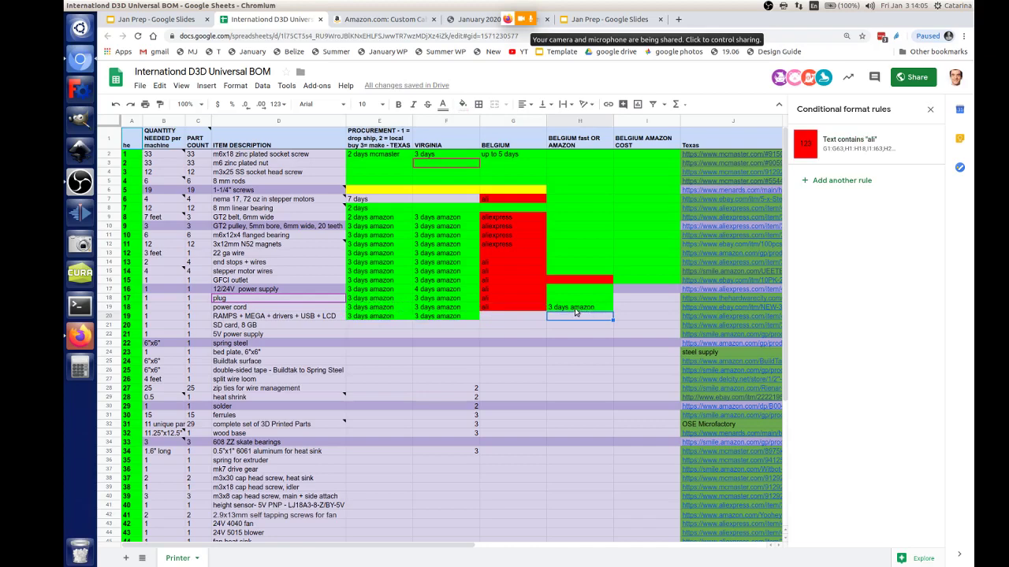
click(600, 302)
key(ctrl+c)
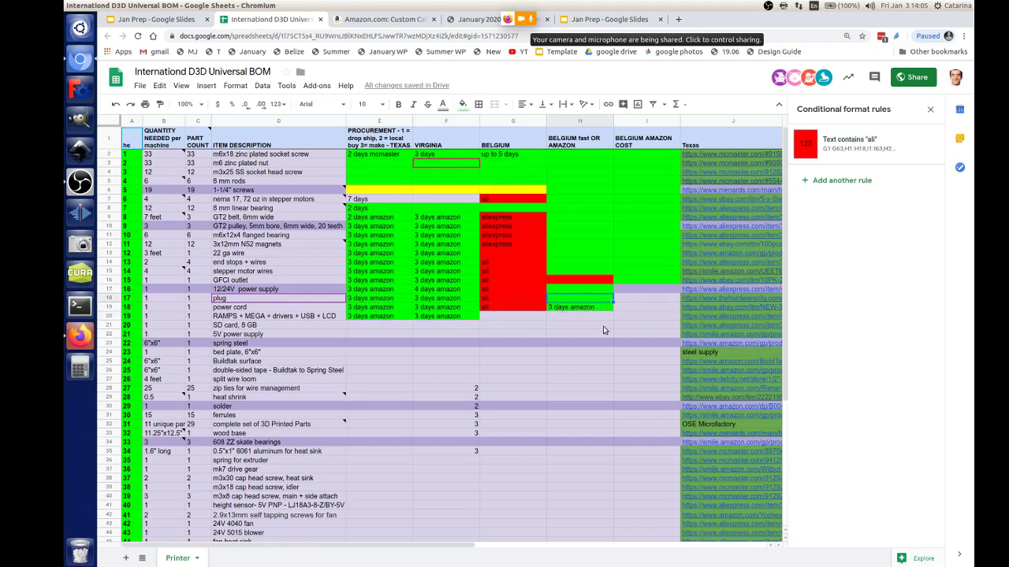
click(597, 316)
key(ctrl+v)
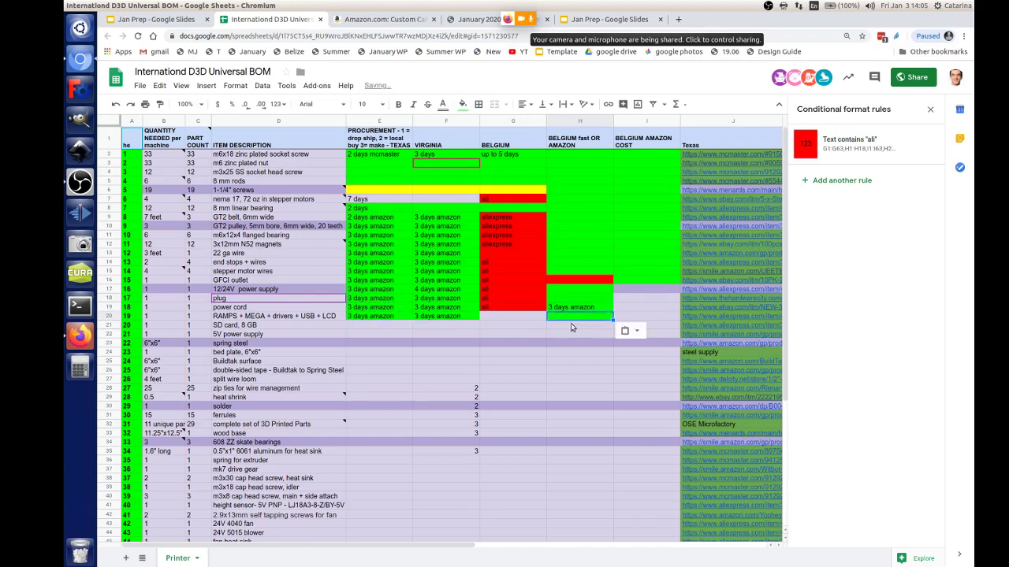
Step: Paste 3 days amazon into the SD card row's Texas, Virginia and Belgium Amazon cells
click(449, 318)
key(ctrl+c)
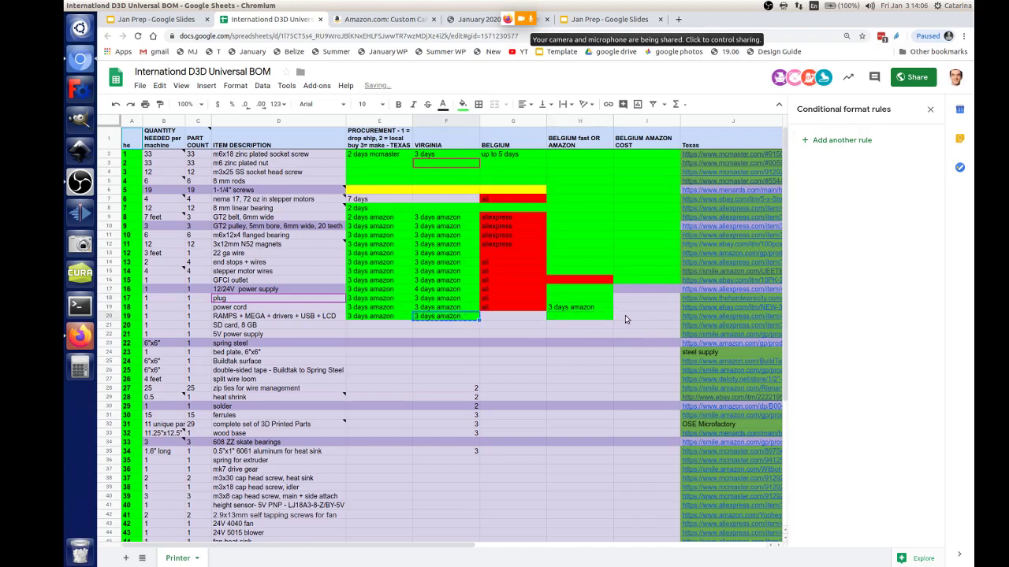
click(383, 328)
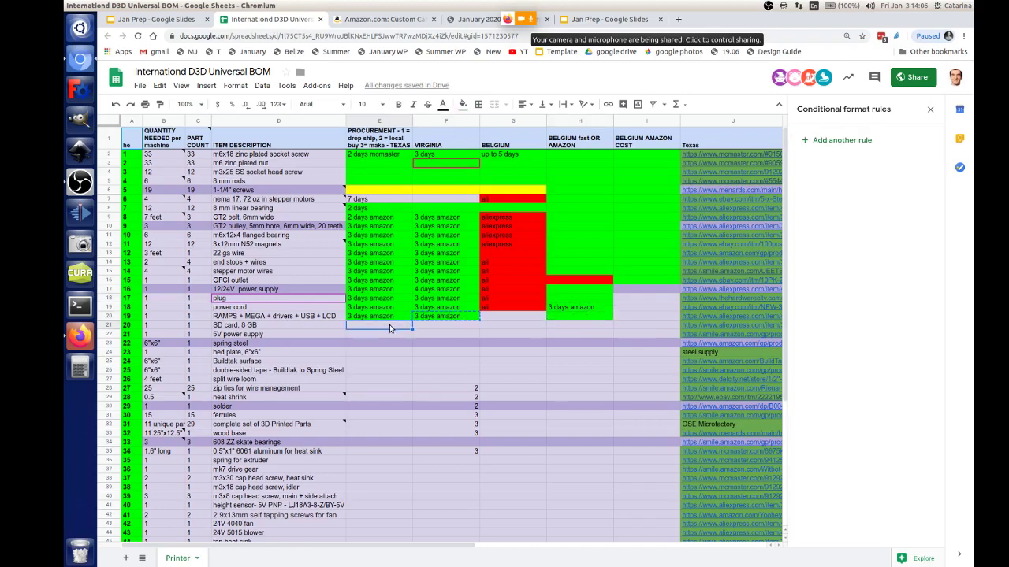
key(ctrl+v)
click(435, 329)
key(ctrl+v)
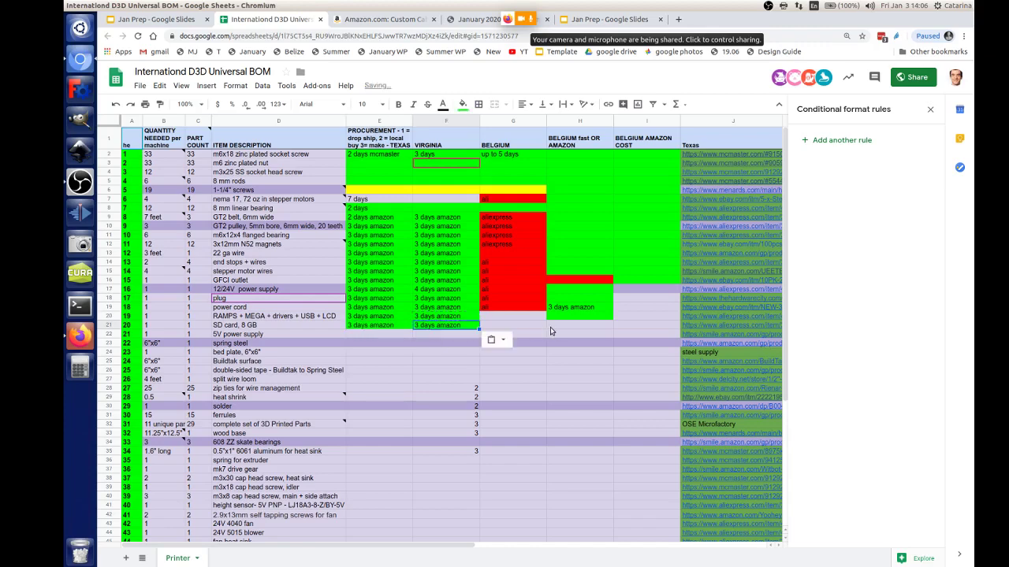
click(551, 328)
key(ctrl+v)
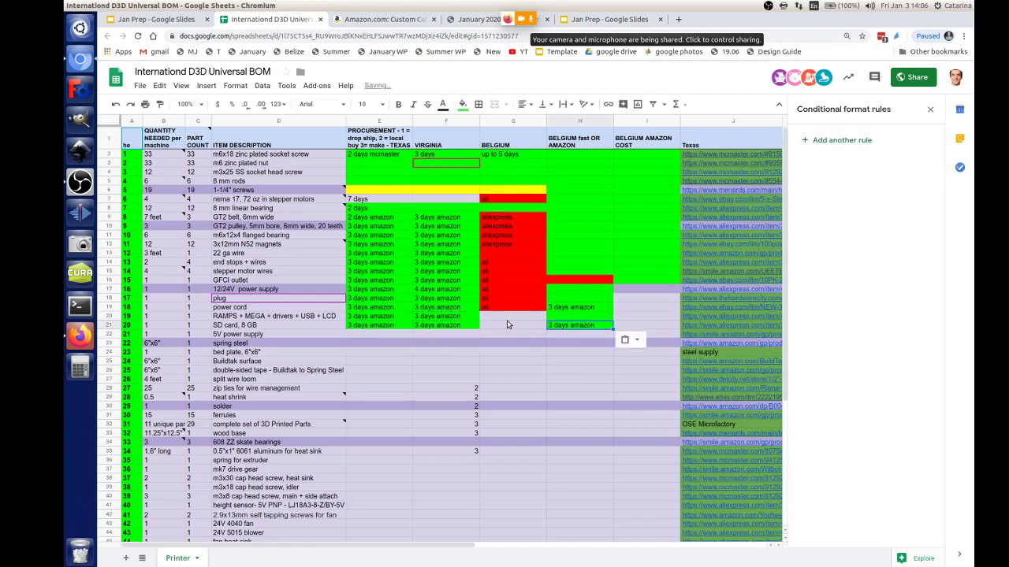
Step: Paste 3 days amazon into the 5V power supply's Texas, Virginia and Belgium fast cells
click(374, 335)
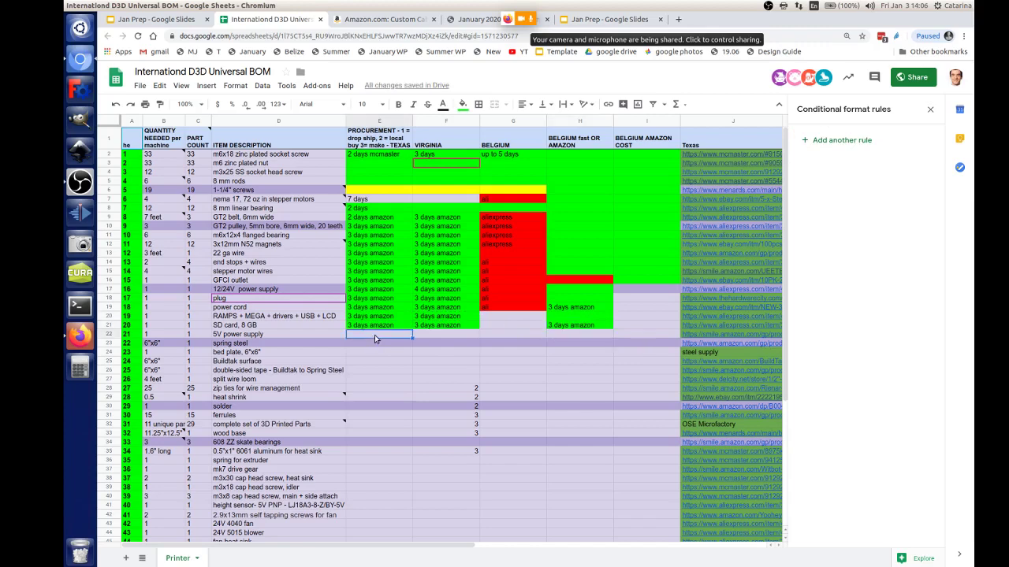
key(ctrl+v)
click(435, 336)
key(ctrl+v)
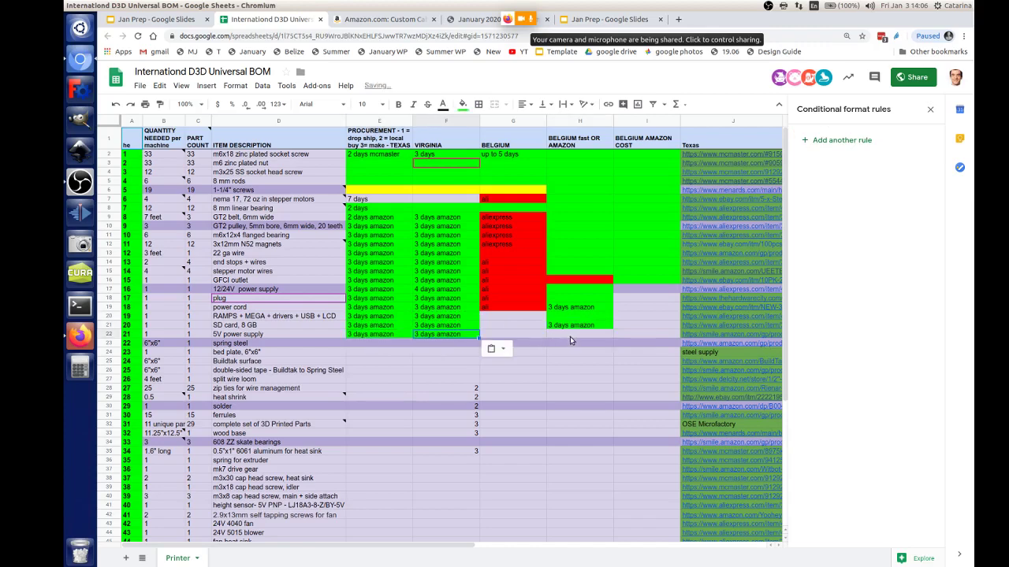
click(577, 334)
key(ctrl+v)
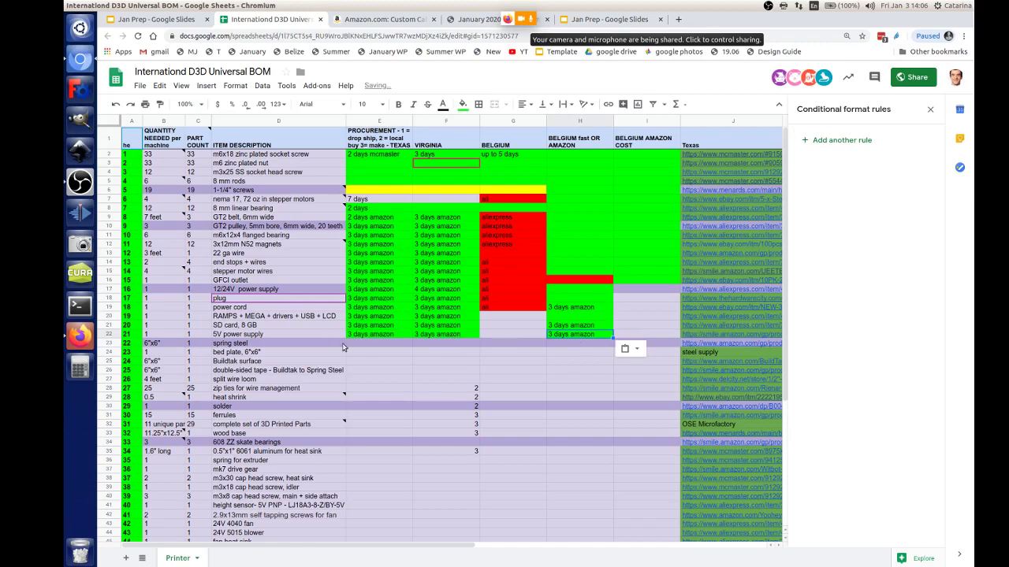
click(371, 345)
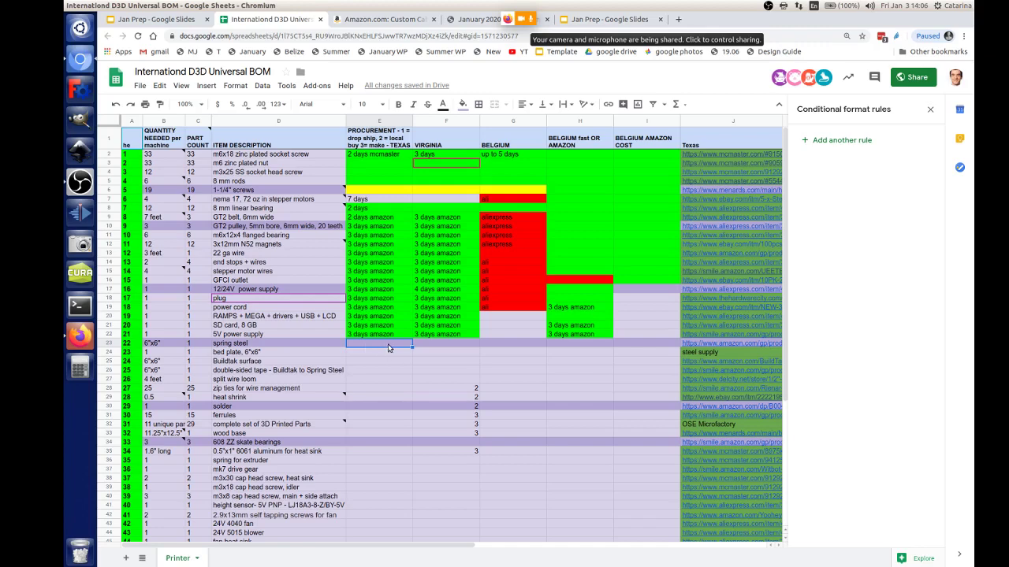
Step: Enter mcmaster as the spring steel source for Texas and Virginia
key(ctrl+v)
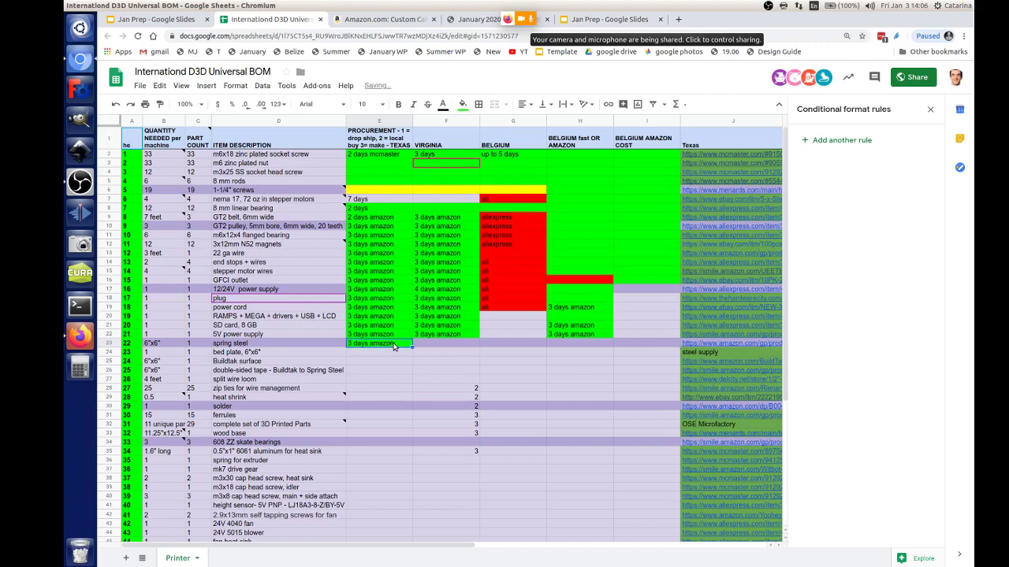
text(MCMAS)
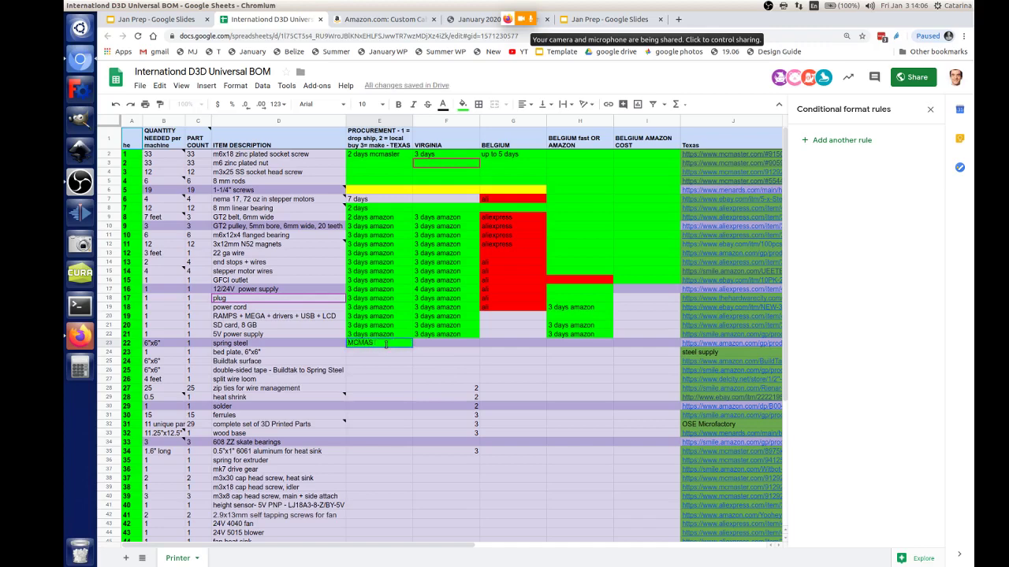
key(BackSpace)
key(BackSpace)
key(BackSpace)
text(master)
key(Tab)
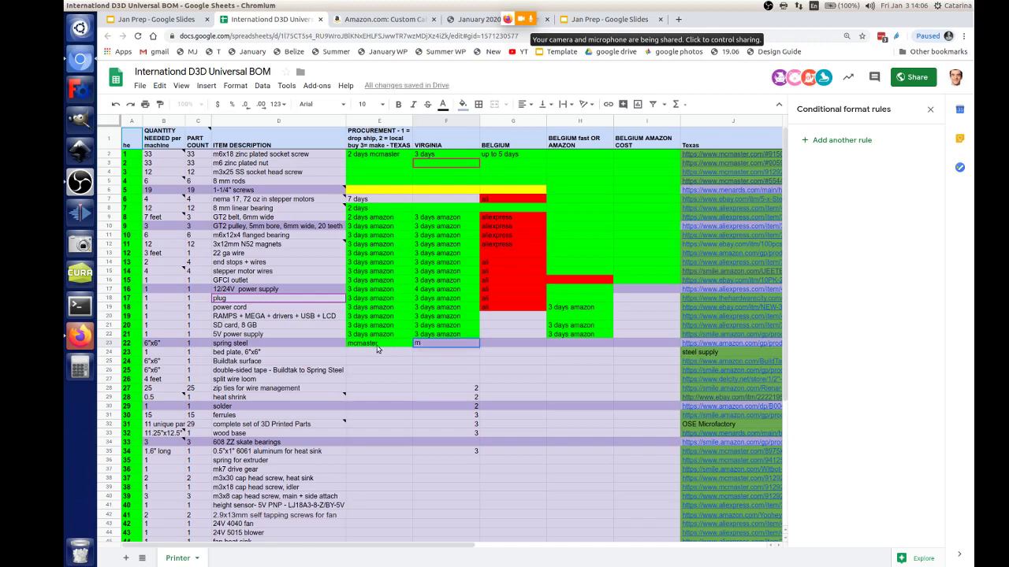
text(mcmaster)
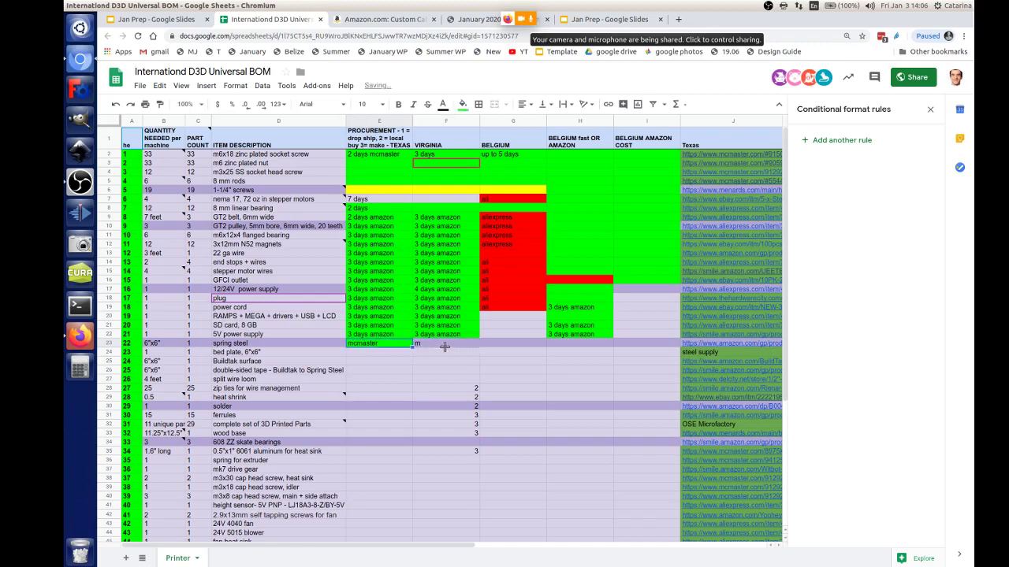
Step: Fill spring steel's Belgium fast cell red and extend the red 'ali' Belgium entries through spring steel
click(513, 339)
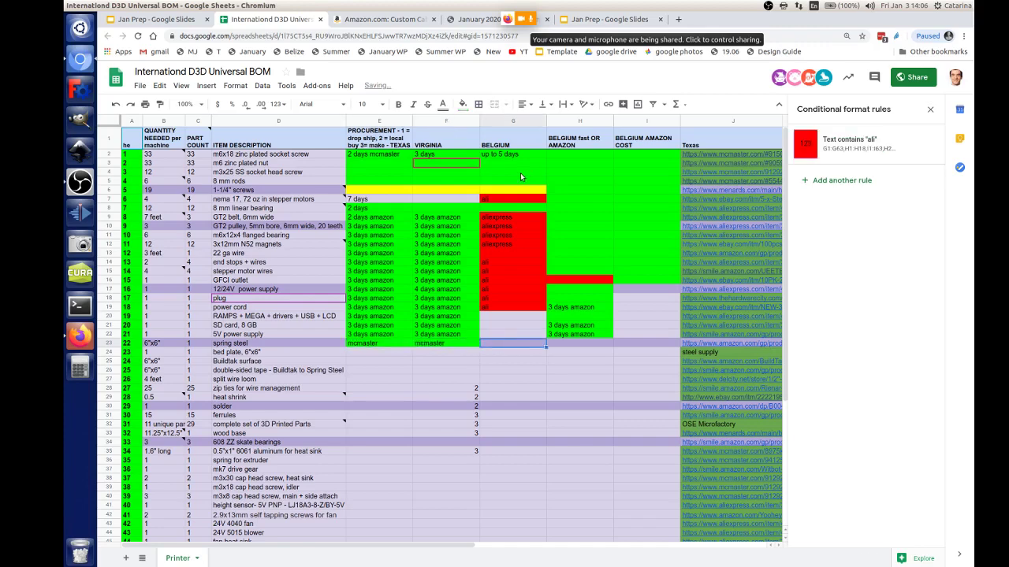
click(583, 342)
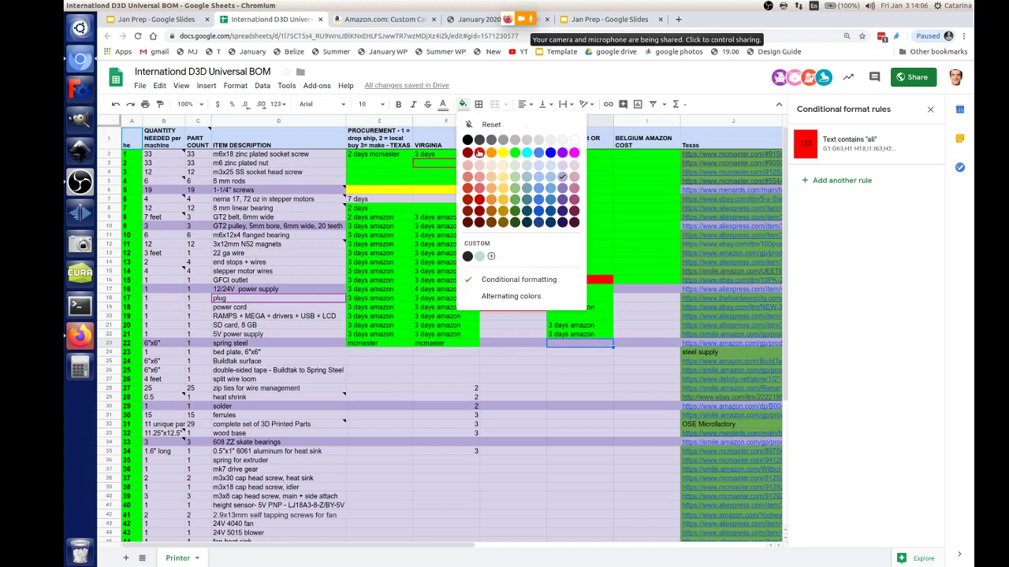
click(479, 152)
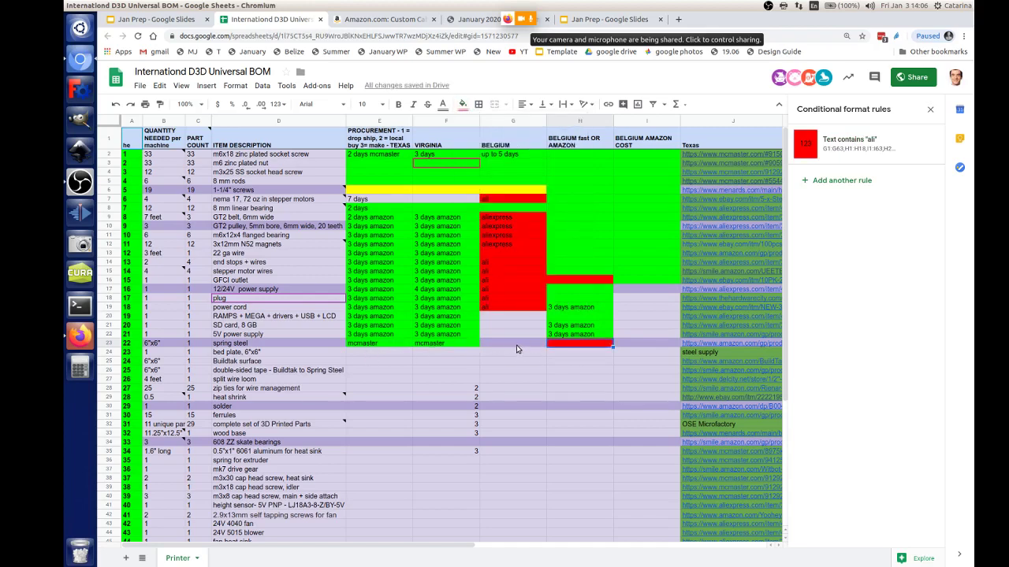
click(526, 309)
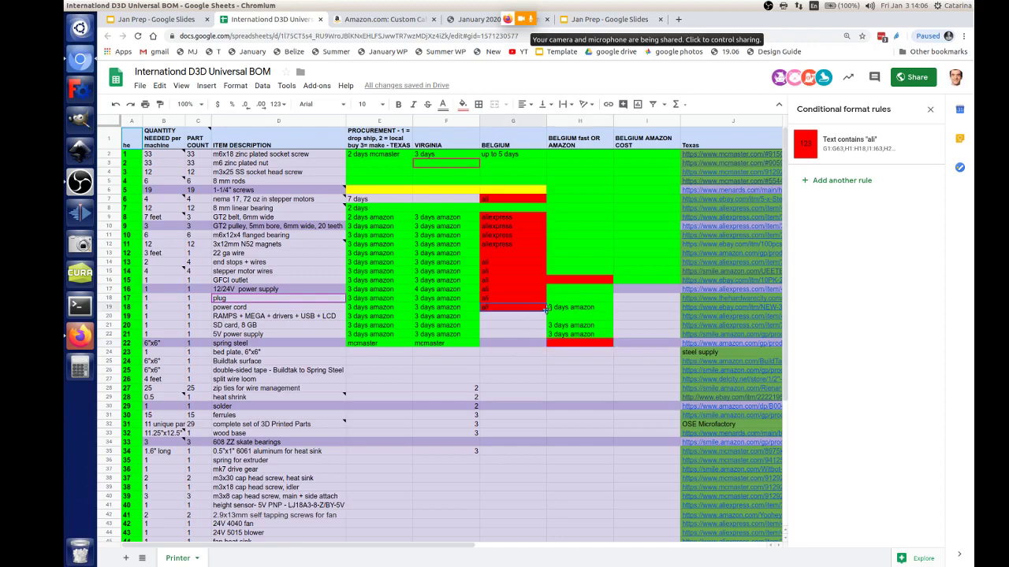
drag(544, 310, 532, 345)
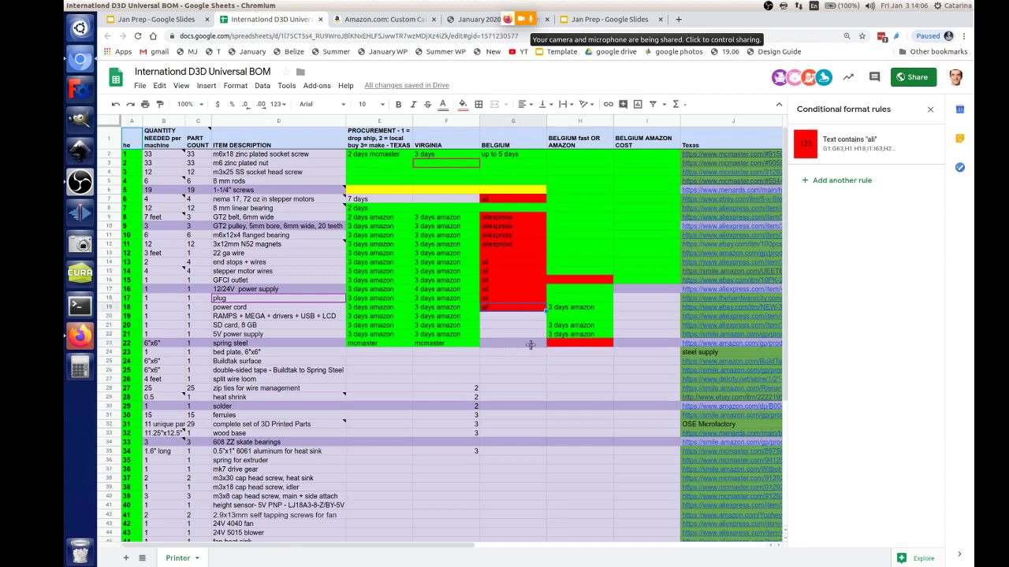
click(375, 353)
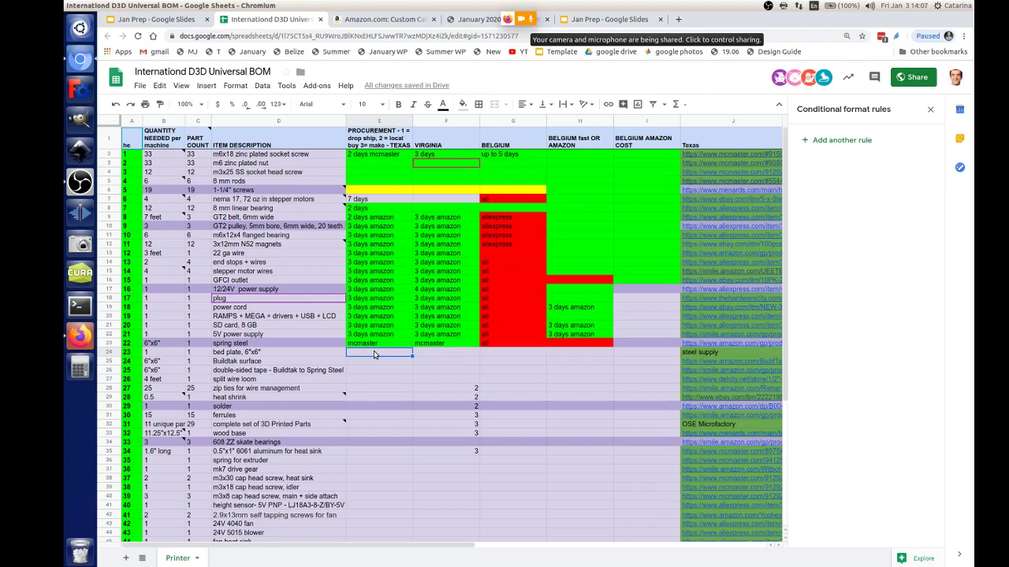
Step: Set the bed plate's Texas source to 'local metal store'
scroll(382, 359, down, 5)
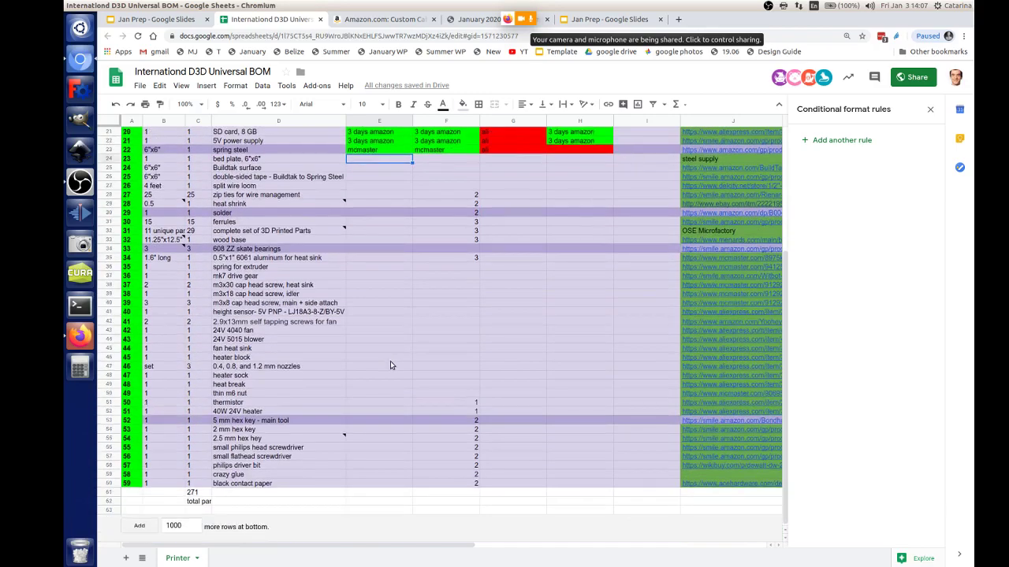
scroll(390, 365, up, 5)
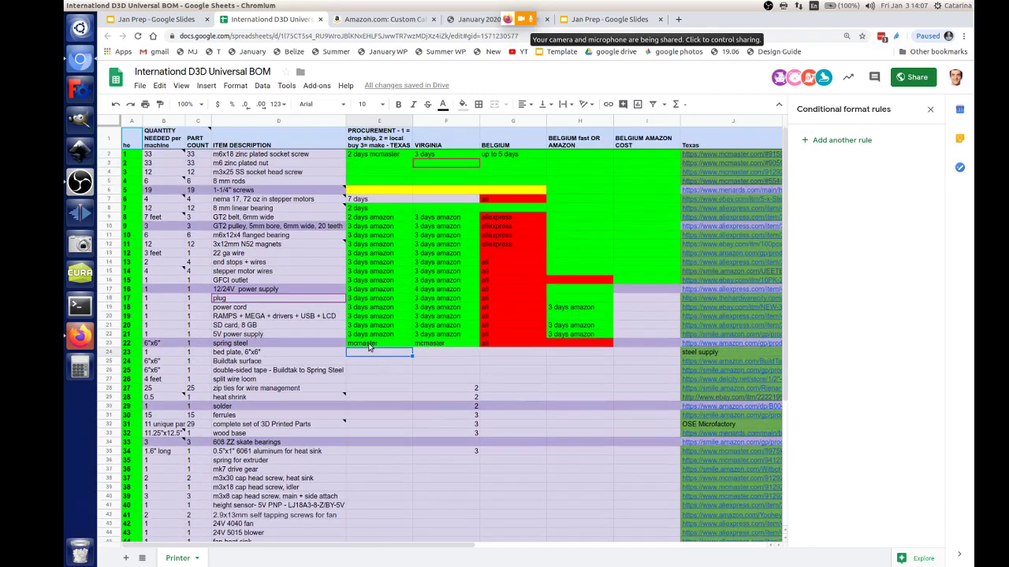
click(369, 345)
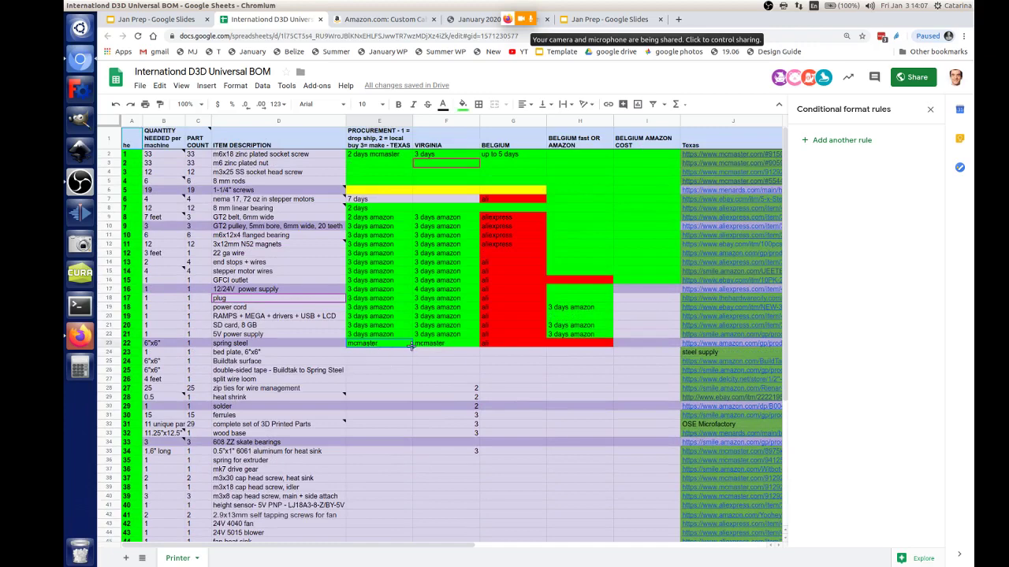
drag(411, 346, 411, 355)
click(377, 352)
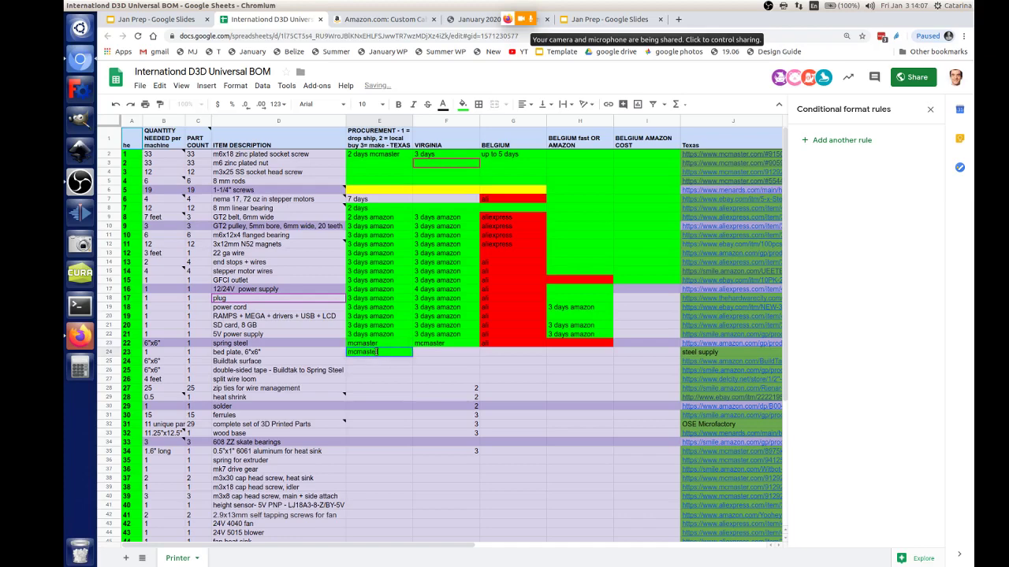
key(BackSpace)
text(local m)
text(en)
text(al store)
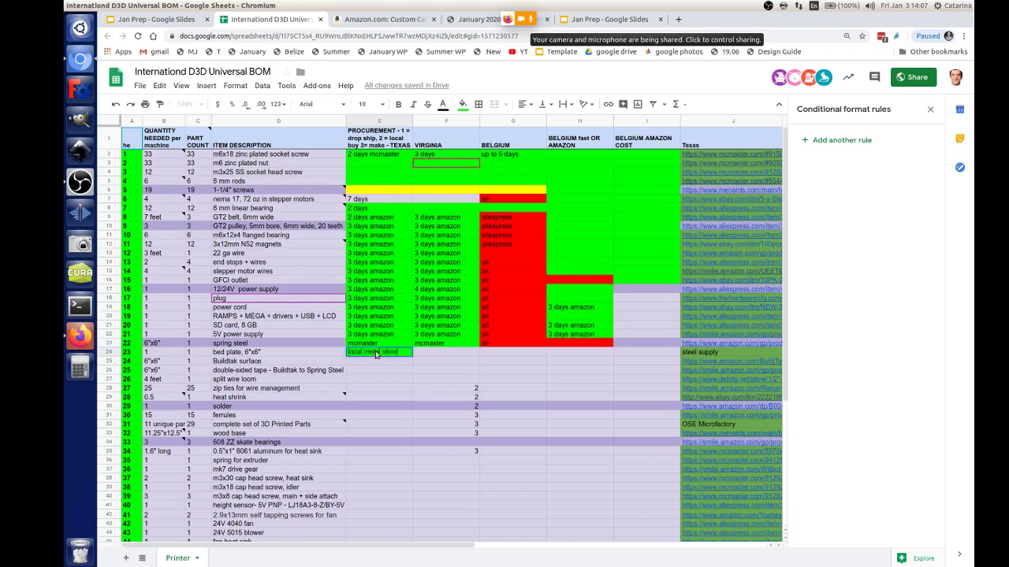
key(Tab)
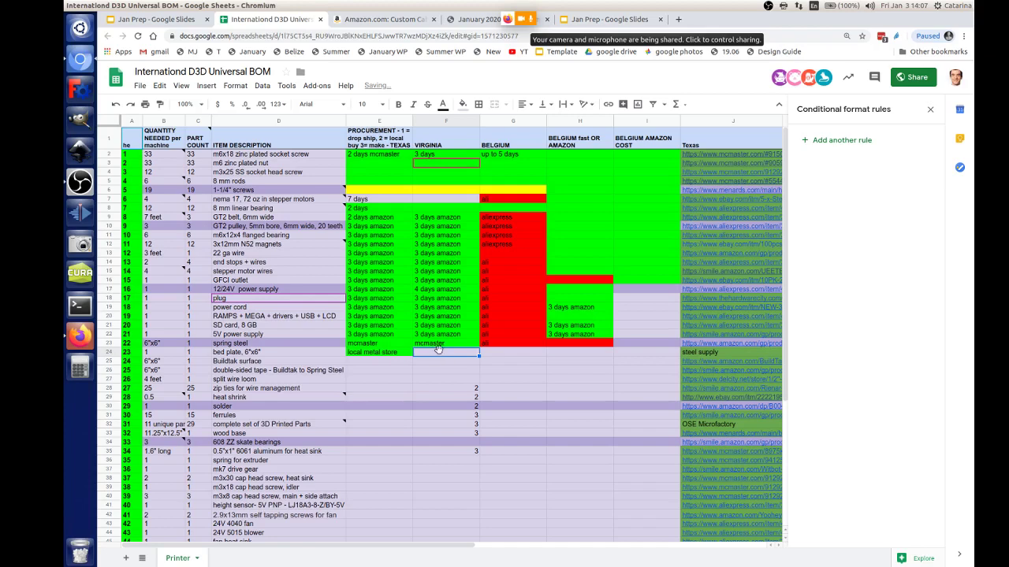
Step: Colour the bed plate's Virginia cell yellow and its Belgium fast cell red
click(463, 104)
click(500, 154)
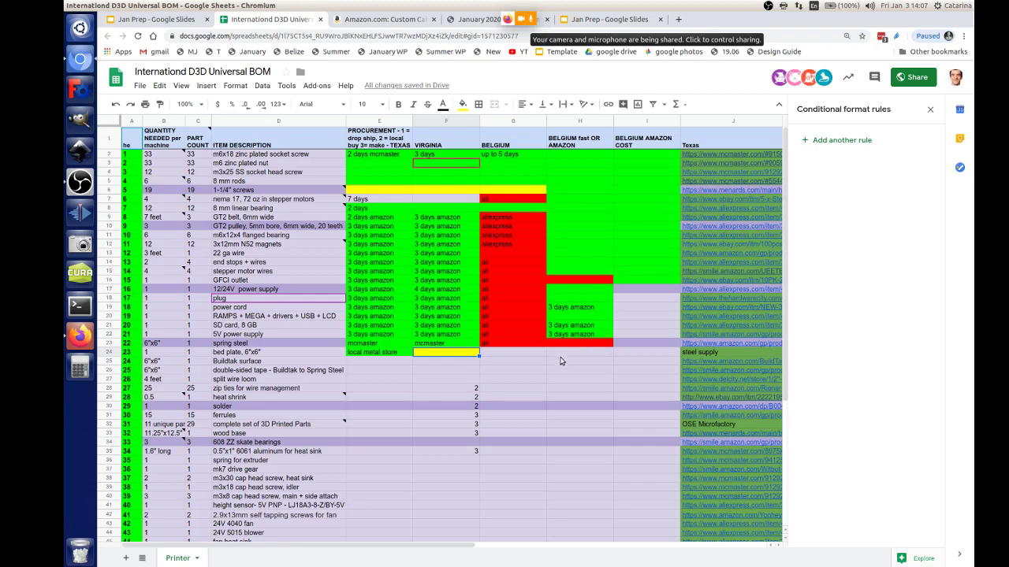
click(520, 356)
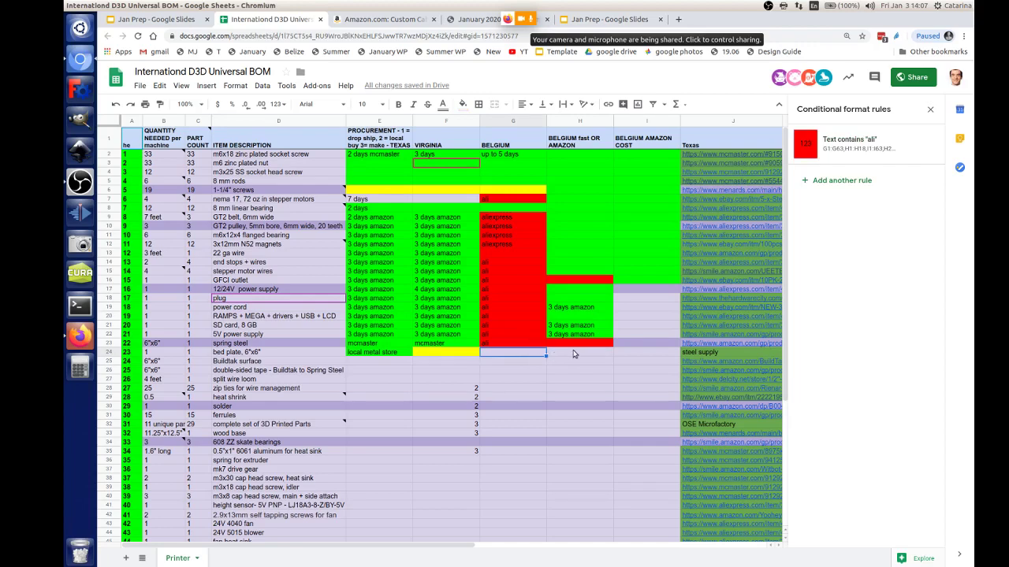
click(569, 357)
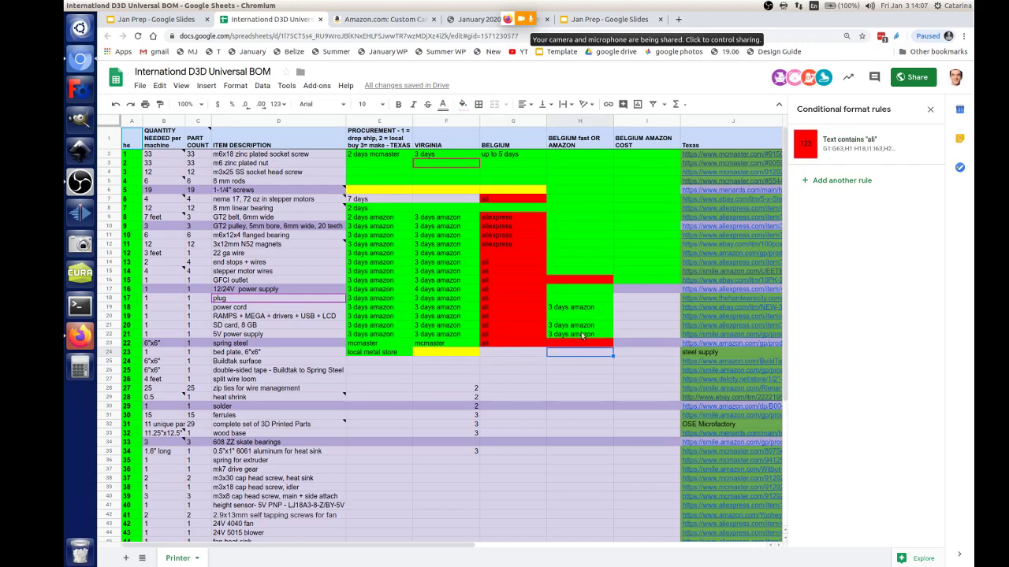
click(463, 105)
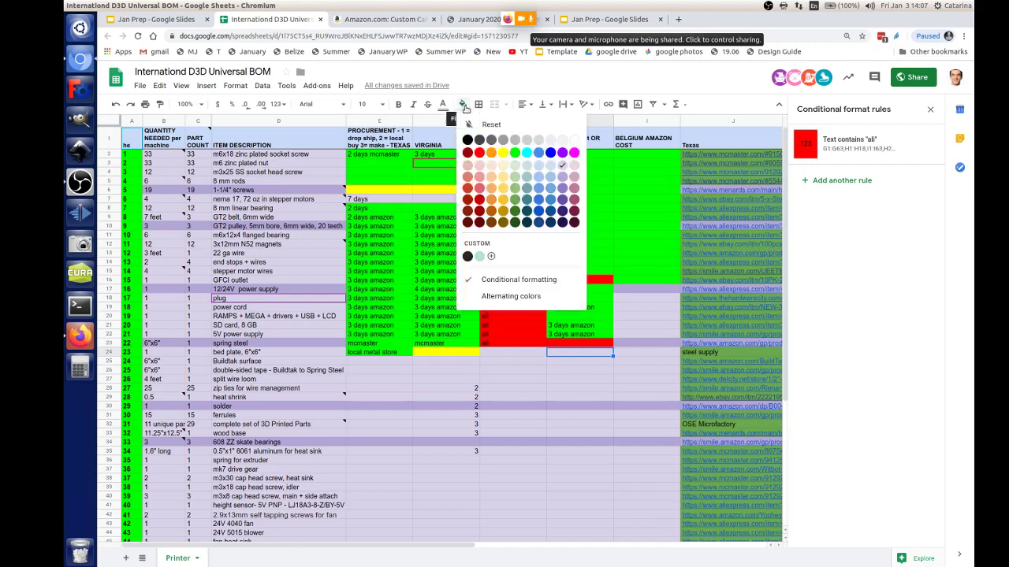
click(479, 152)
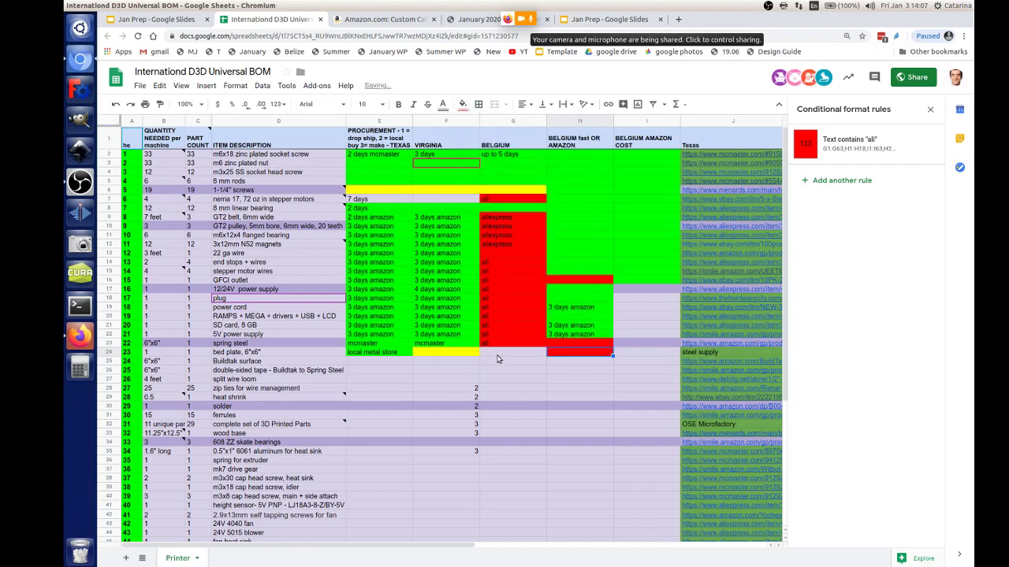
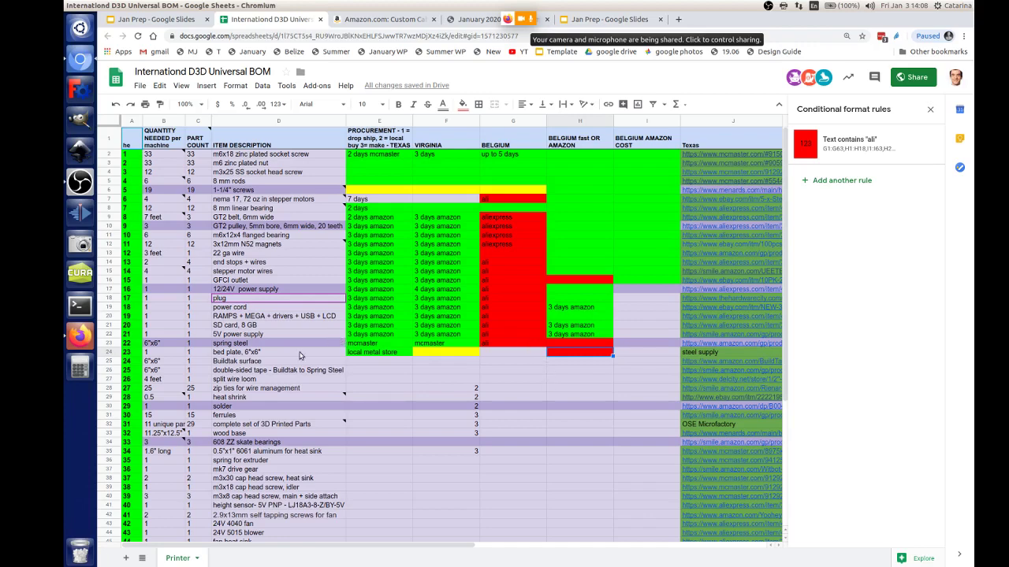
Step: Fill the bed plate item cell D24 yellow
click(306, 355)
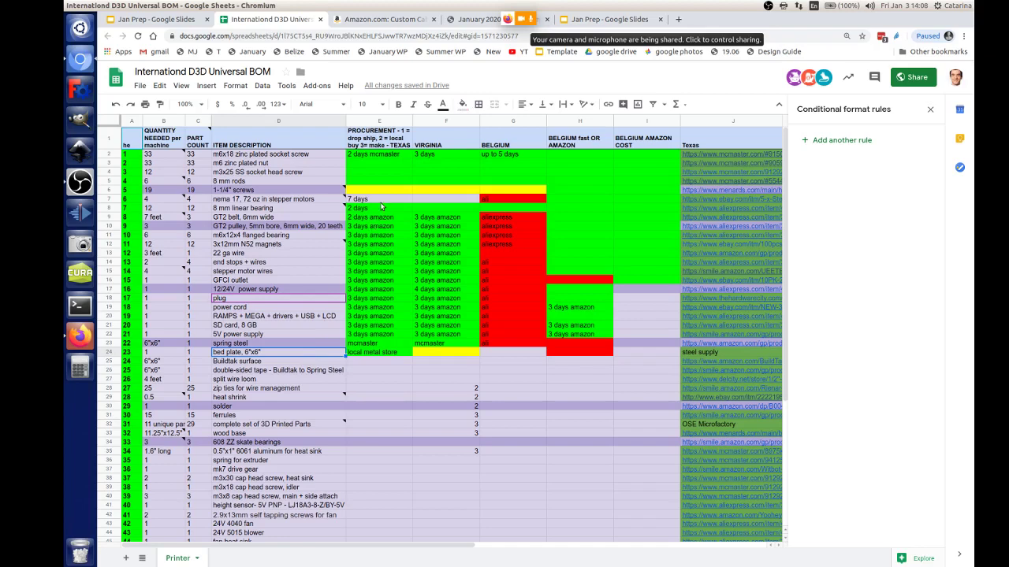
click(467, 108)
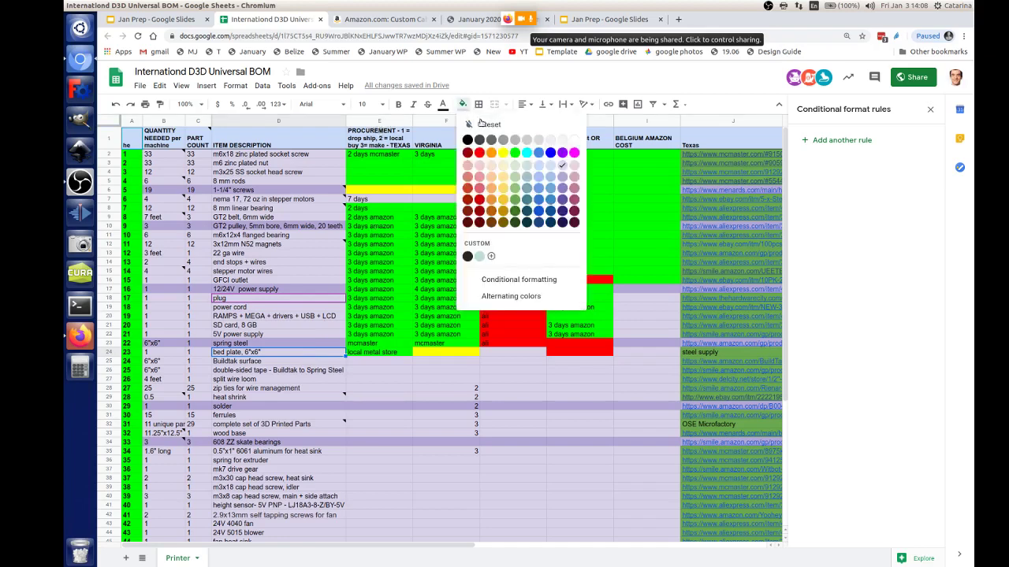
click(504, 155)
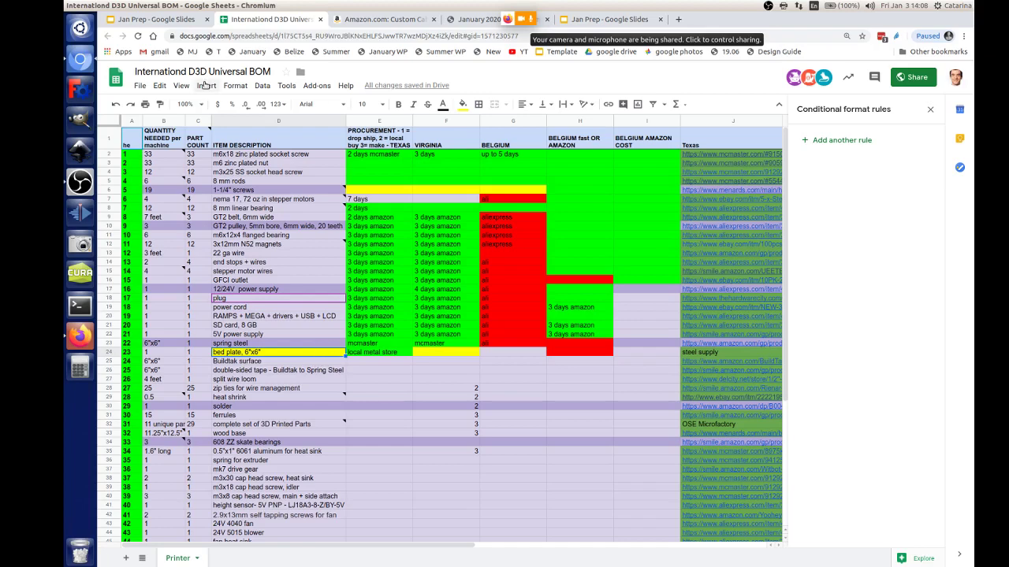
Step: Add the note 'can we get rid of it' to the bed plate's local metal store cell E24
click(203, 85)
click(236, 374)
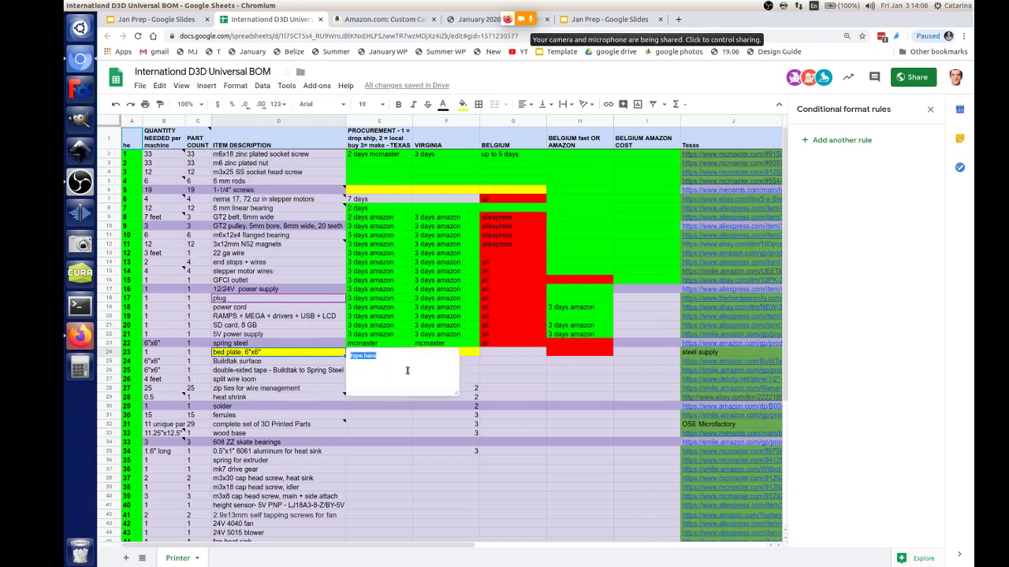
text(ma)
key(BackSpace)
key(BackSpace)
key(BackSpace)
key(BackSpace)
text(can we)
Step: Close the note and enter '3 days amazon' for Buildtak surface in Texas and Virginia
click(327, 364)
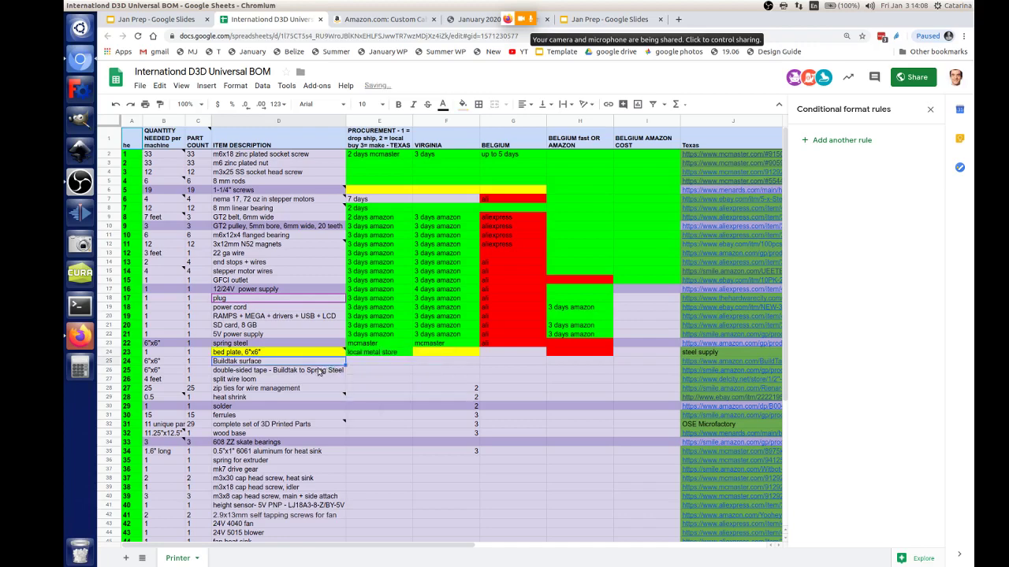
click(405, 363)
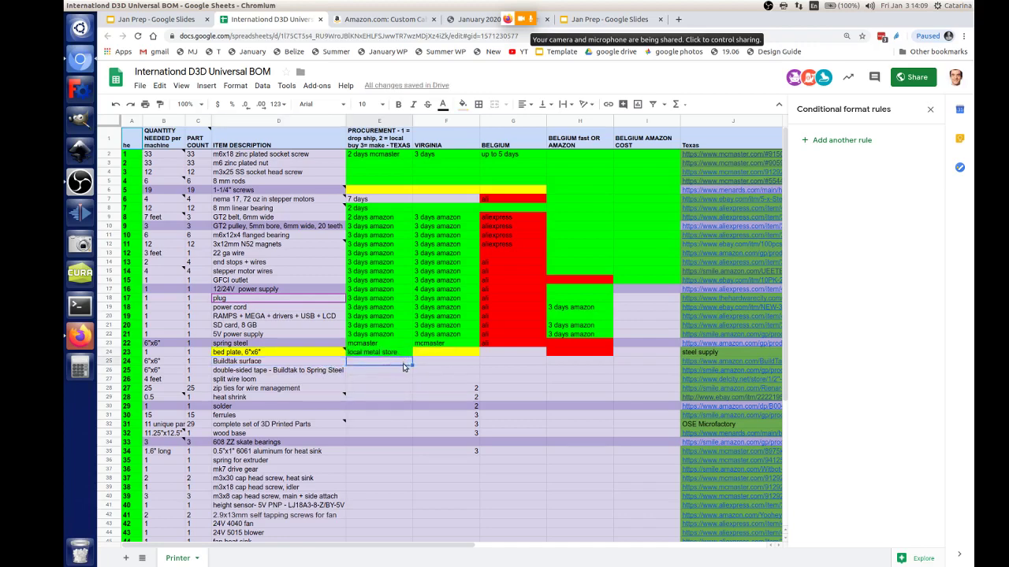
text(3 days amazon)
key(Tab)
text(3 days amazon)
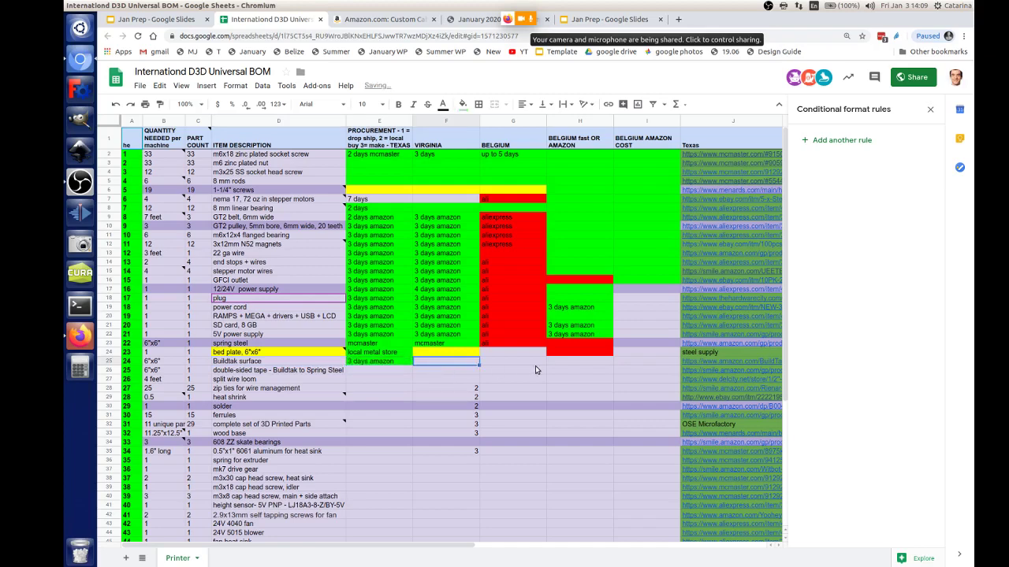
key(Tab)
Step: Extend the red Belgium fast entry down to the Buildtak surface row
click(574, 361)
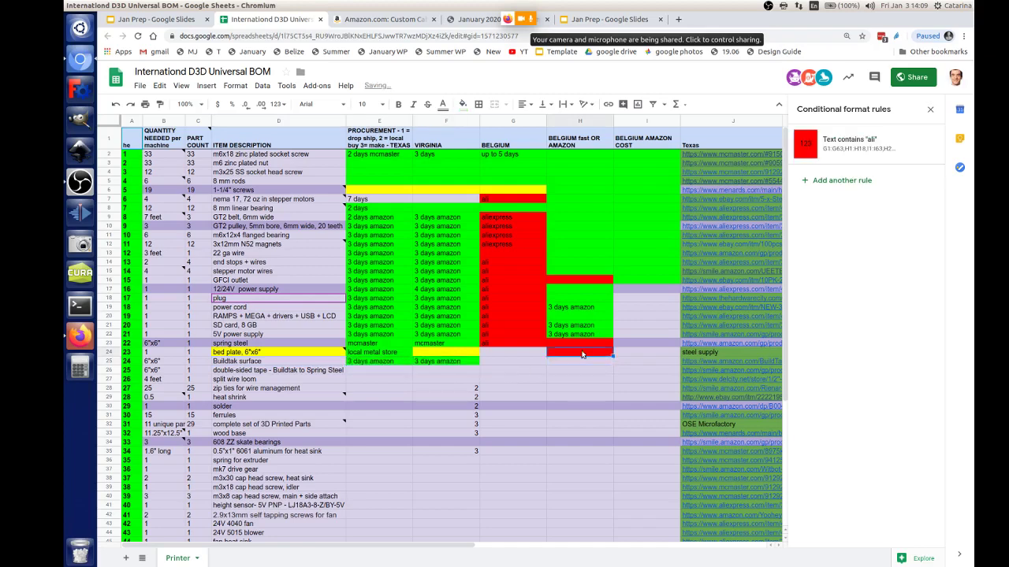
click(581, 352)
drag(612, 357, 584, 364)
Step: Undo an accidental move of the Belgium ali entry, select the double-sided tape row, and switch to the call
click(524, 344)
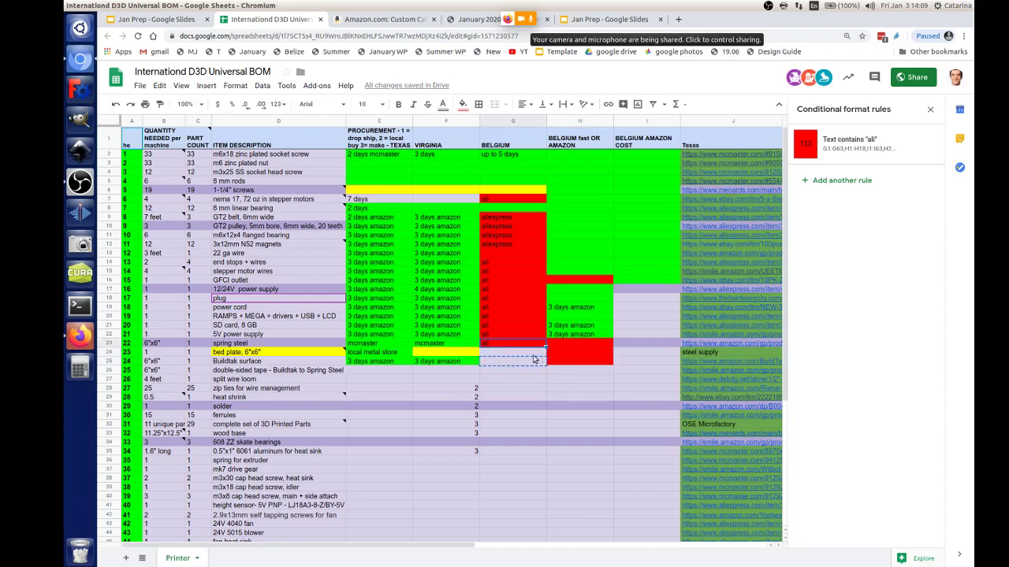
drag(525, 349, 521, 355)
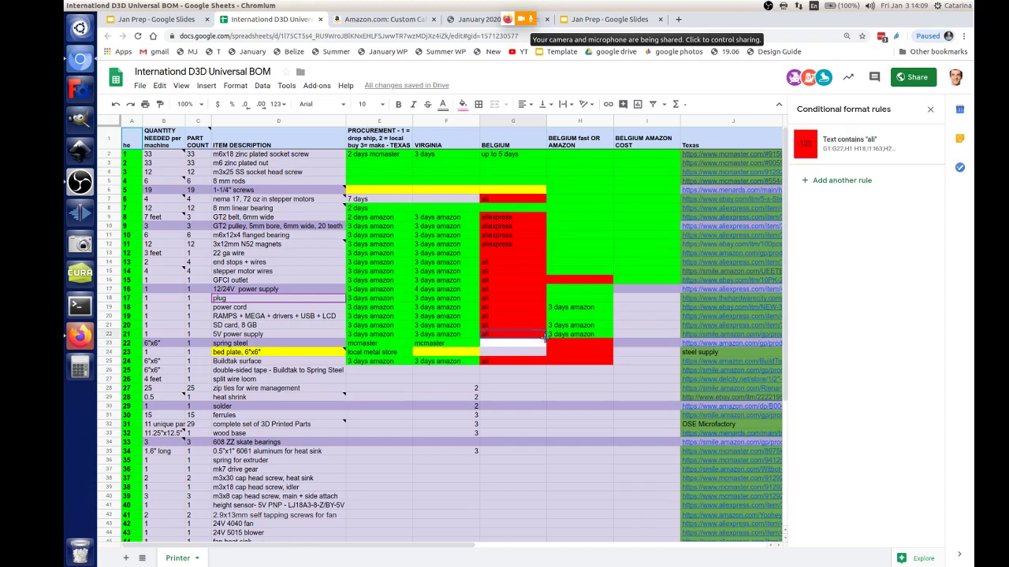
key(ctrl+z)
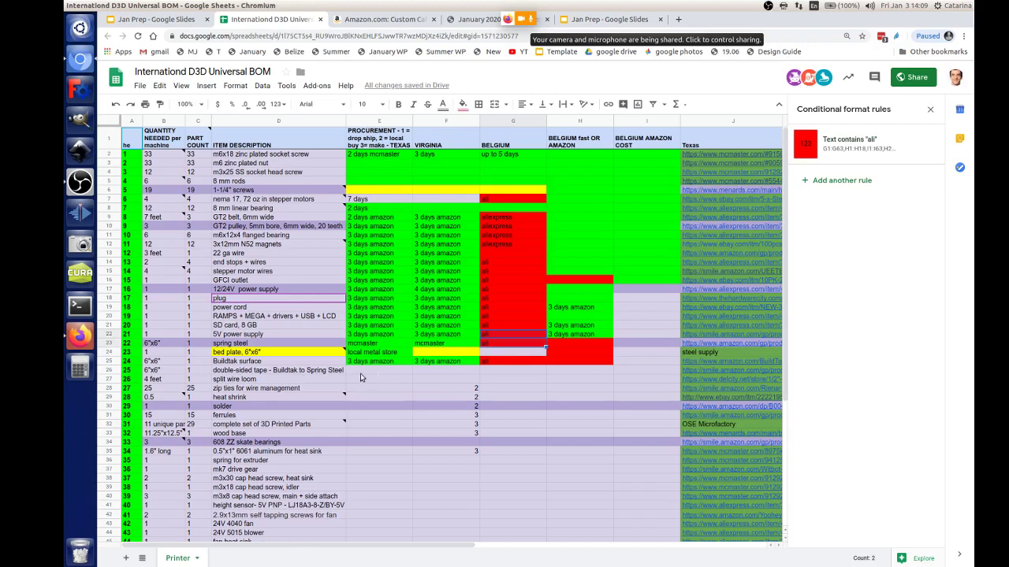
click(303, 373)
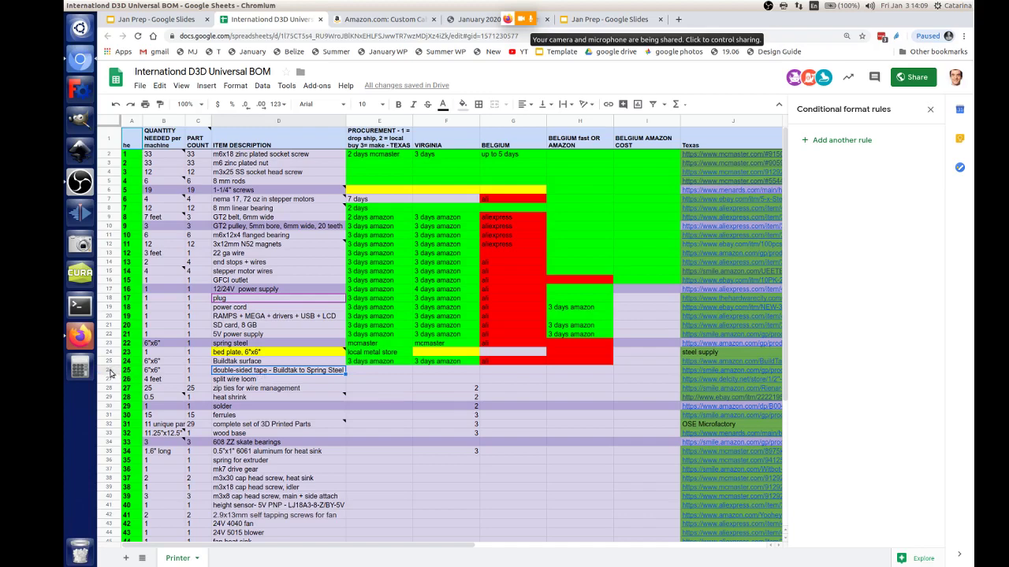
click(111, 371)
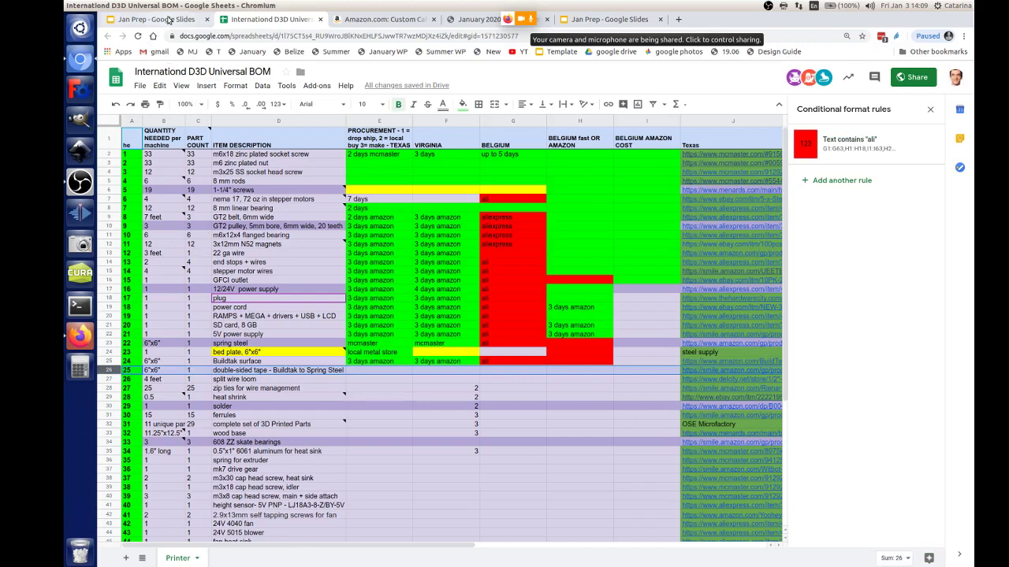
click(80, 336)
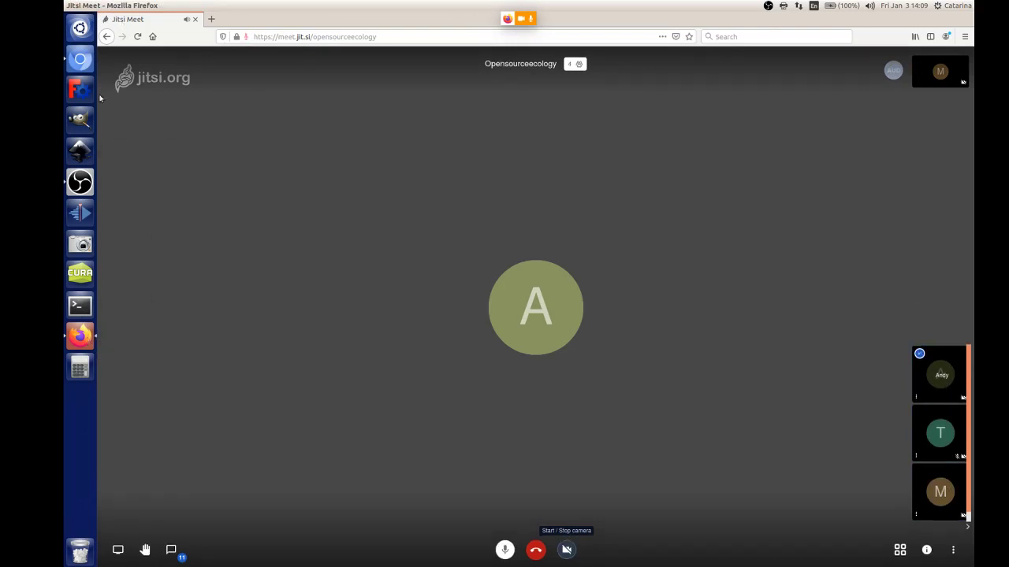
Step: Switch from the Jitsi Meet window back to the International D3D Universal BOM sheet
click(81, 69)
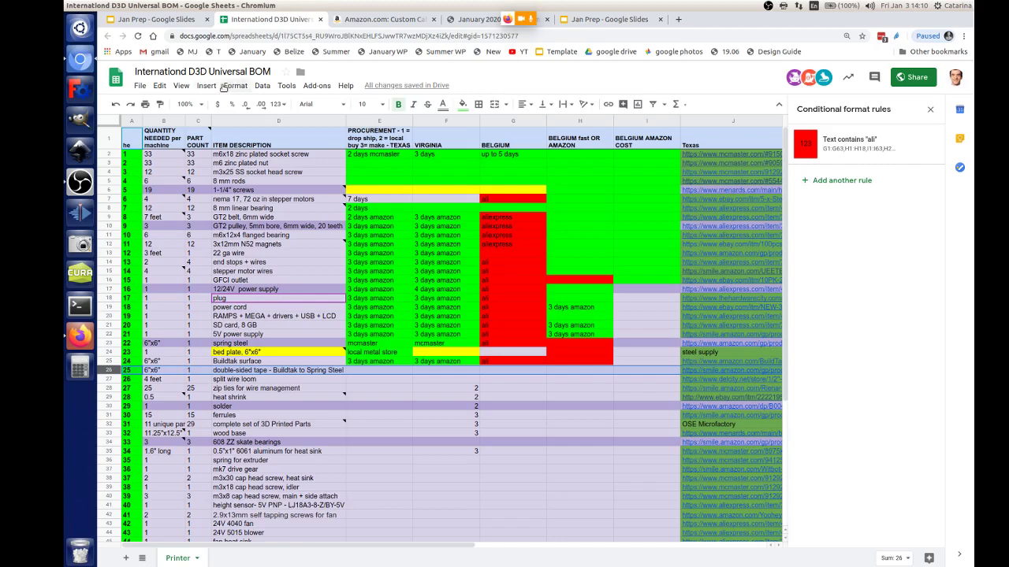
Step: Strike through the double-sided tape row and start typing '4 day' in split wire loom's Texas cell
click(234, 86)
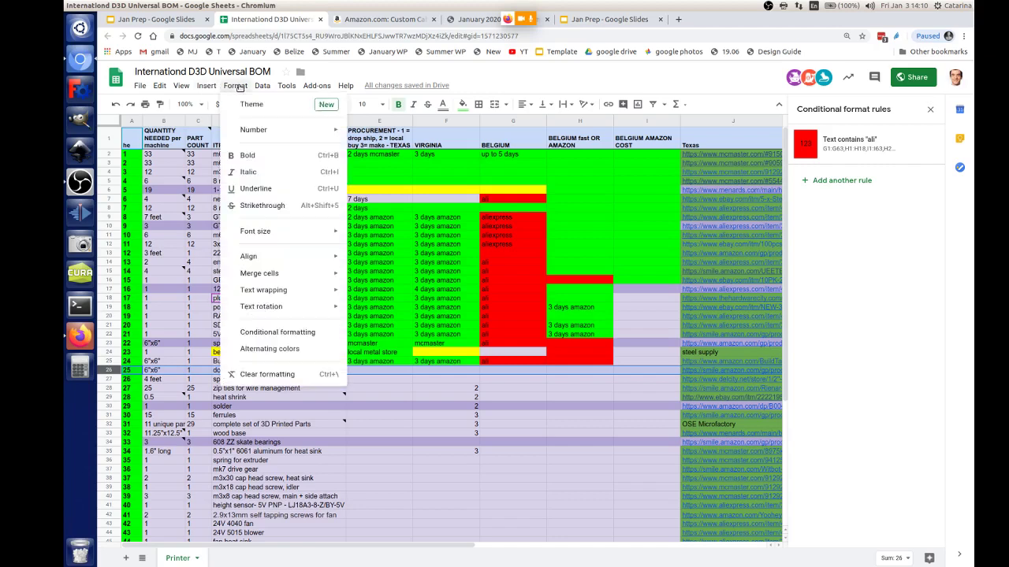
click(284, 204)
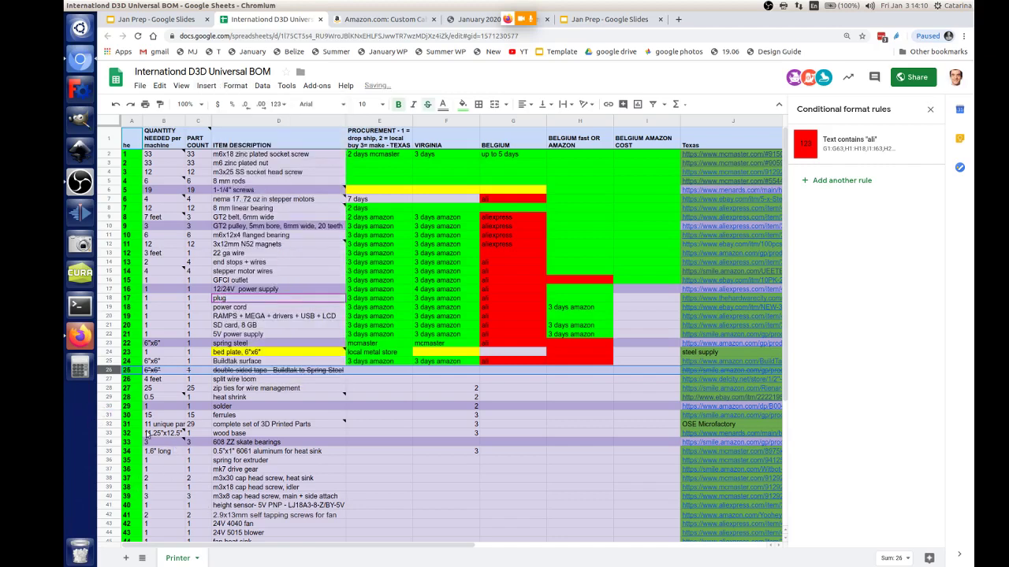
click(367, 382)
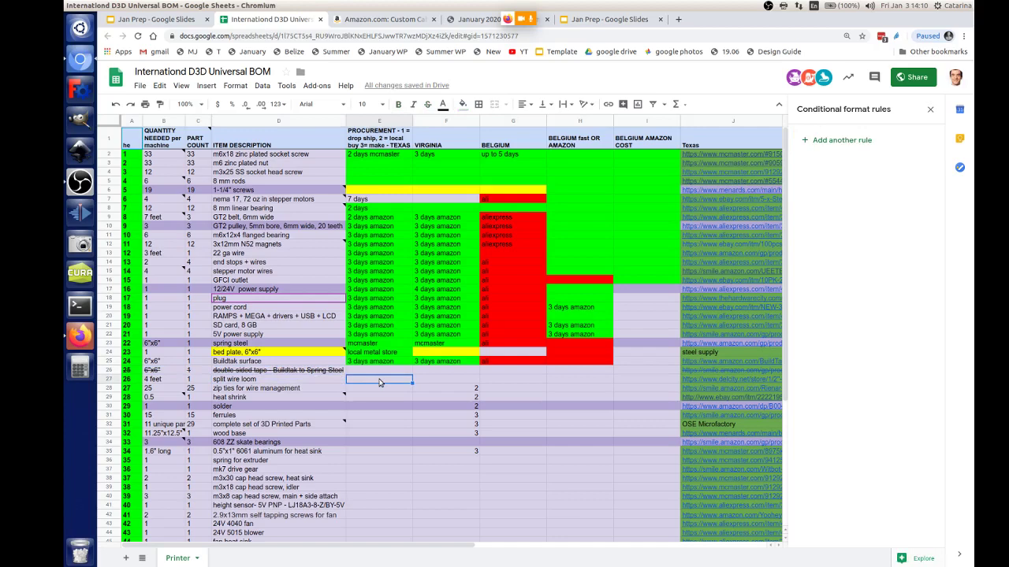
text(3)
text( d)
text(4 day)
Step: Enter green '4 day usa' for split wire loom in Texas and extend it to Virginia as '5 day usa'
text(usa)
key(Return)
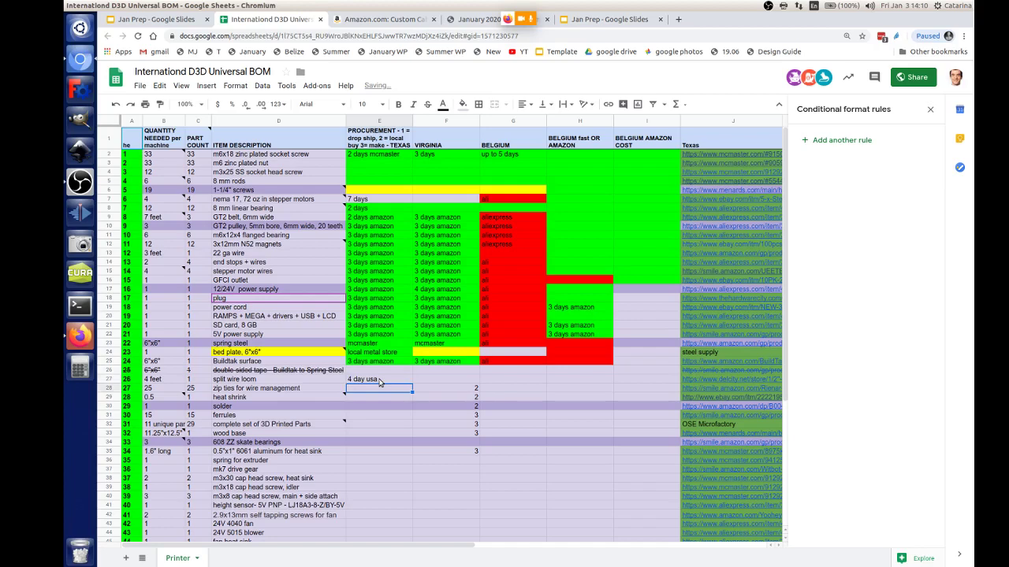
click(379, 381)
click(462, 104)
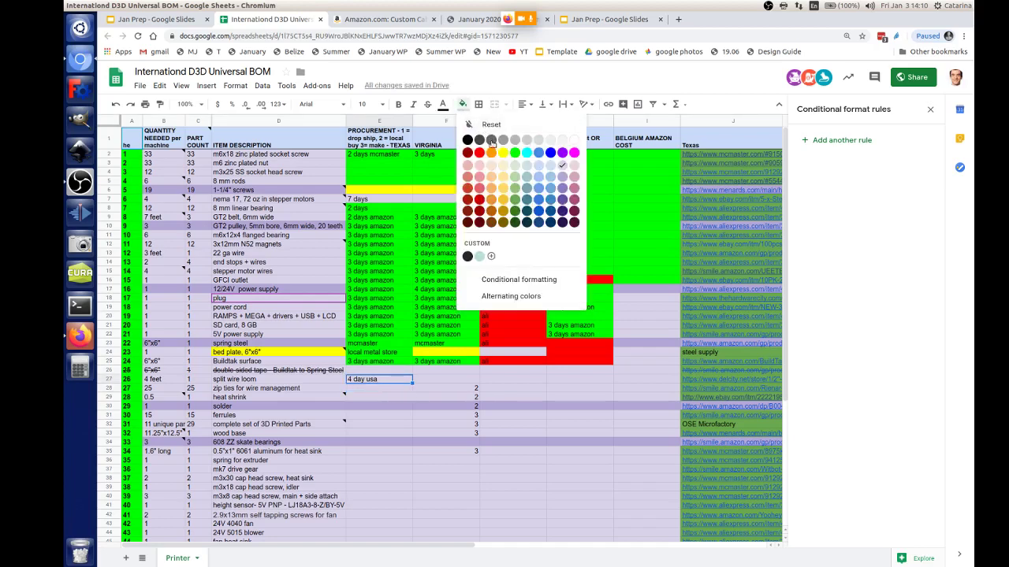
click(514, 153)
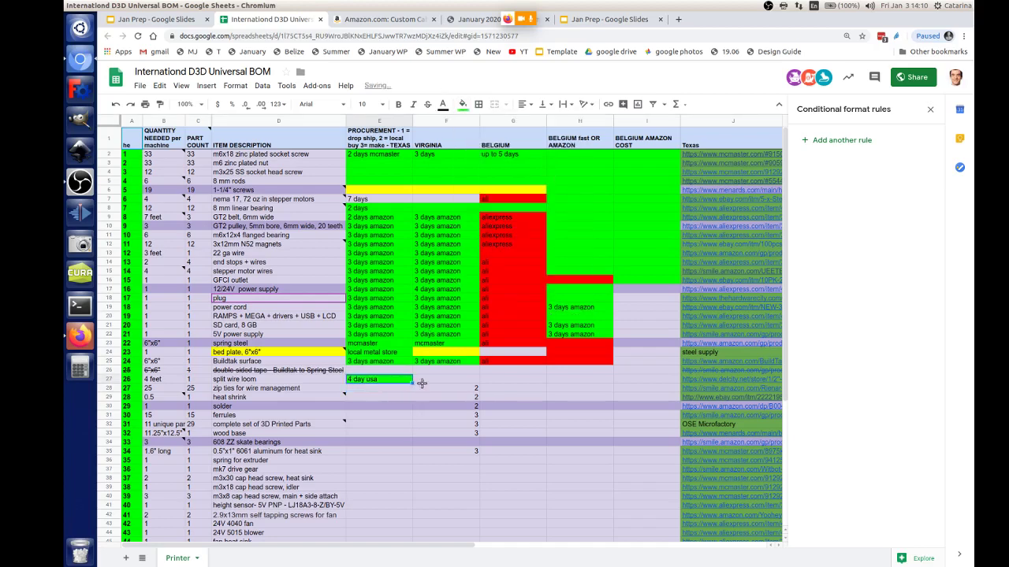
drag(421, 383, 464, 386)
Step: Fill the split wire loom's Belgium fast cell H27 red
click(564, 380)
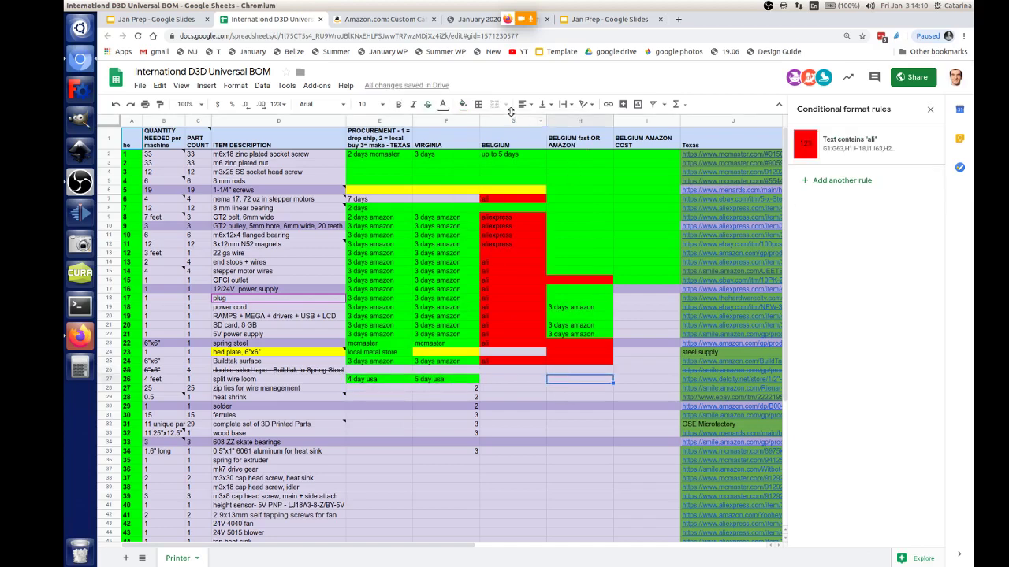
click(463, 104)
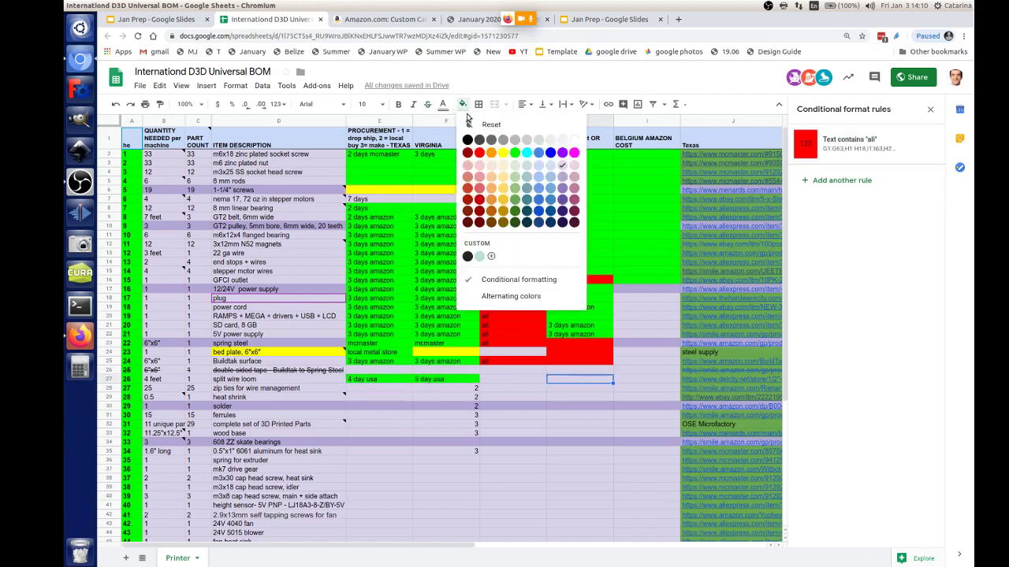
click(481, 152)
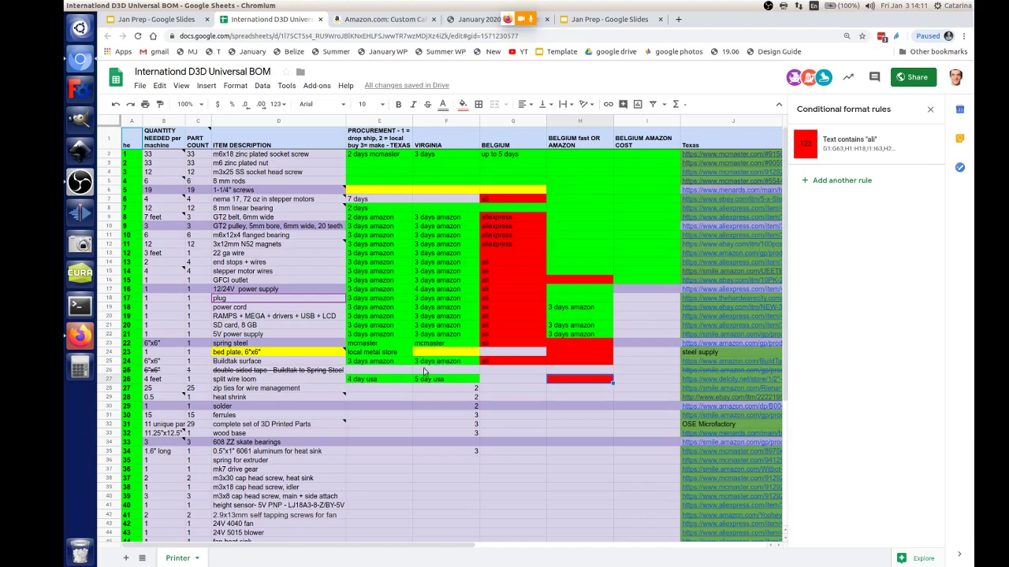
click(386, 390)
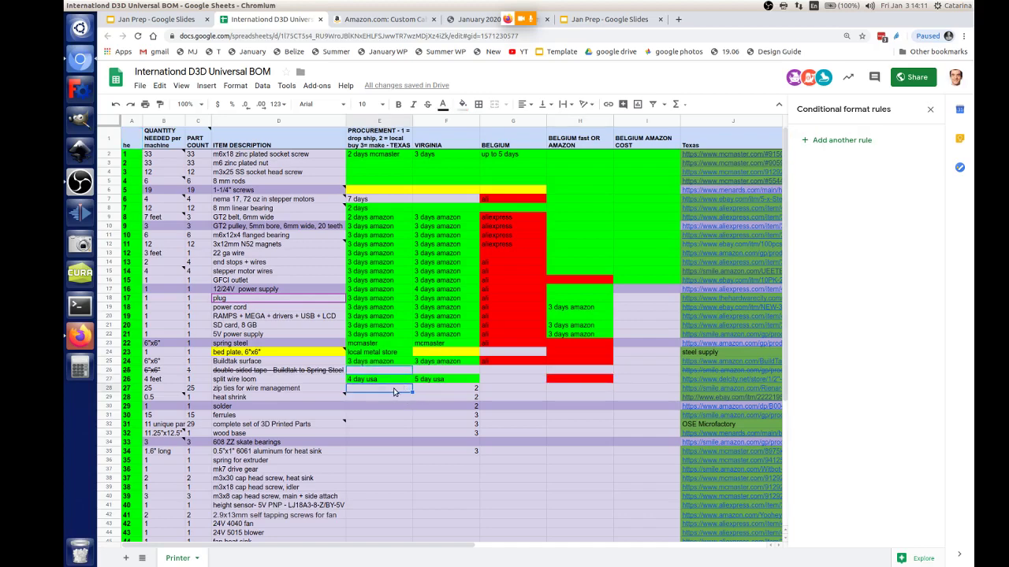
Step: Copy '3 days amazon' into the zip ties' Texas, Virginia and Belgium fast cells
click(383, 363)
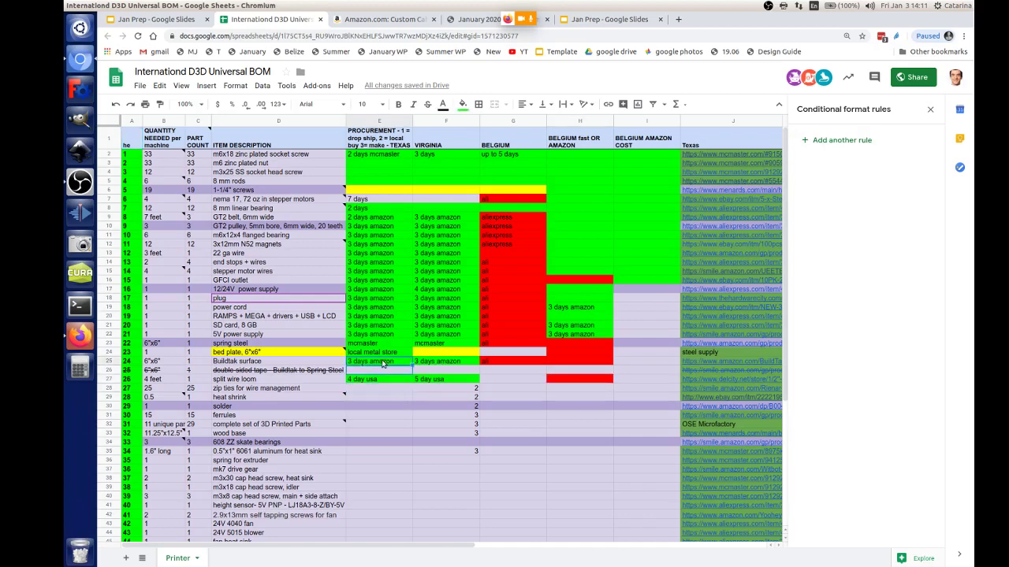
key(ctrl+c)
click(377, 389)
key(ctrl+v)
click(438, 391)
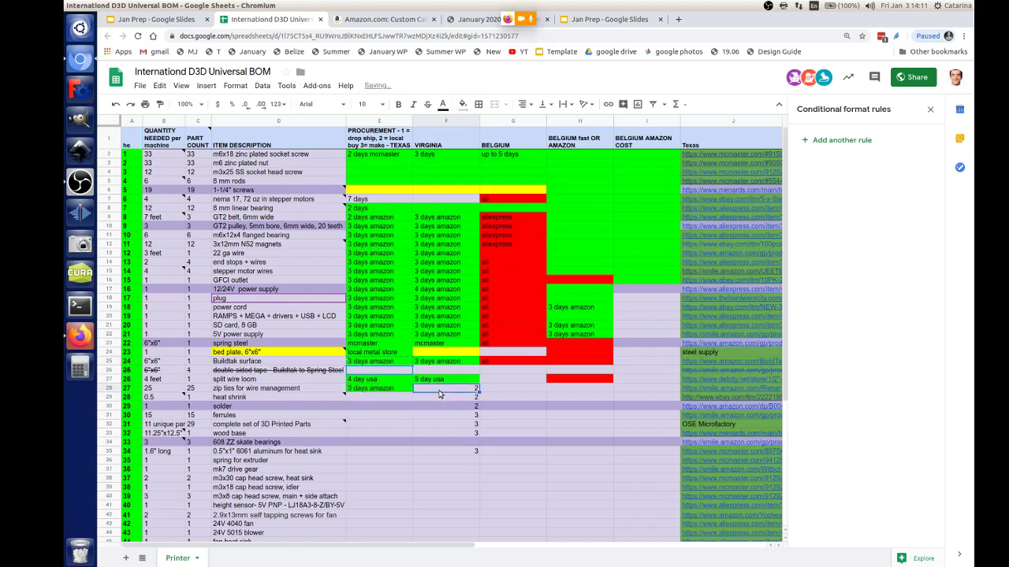
key(ctrl+v)
click(566, 389)
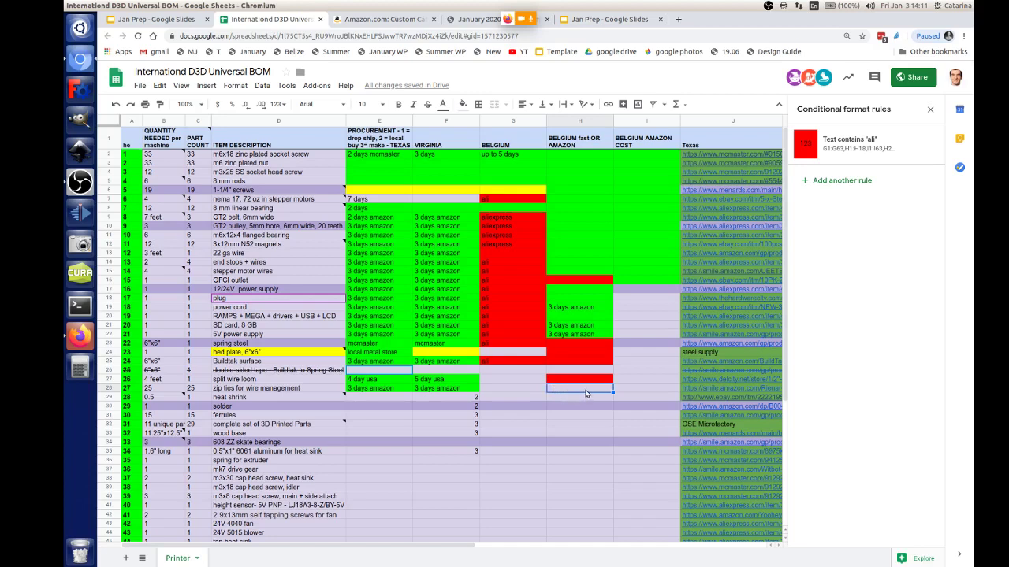
key(ctrl+v)
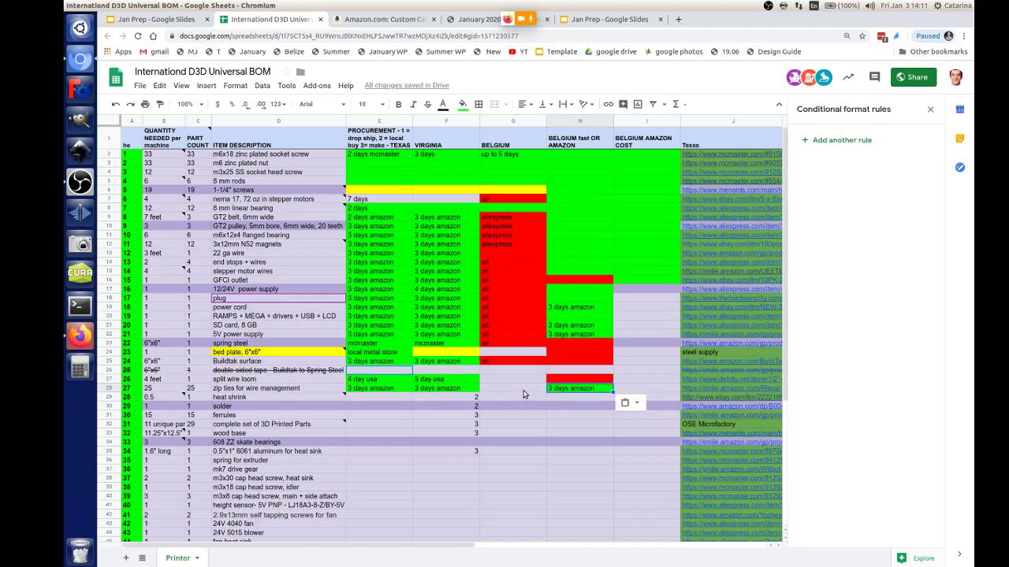
Step: Paste '3 days amazon' into the heat shrink's Texas, Virginia and Belgium fast cells
click(372, 397)
key(ctrl+v)
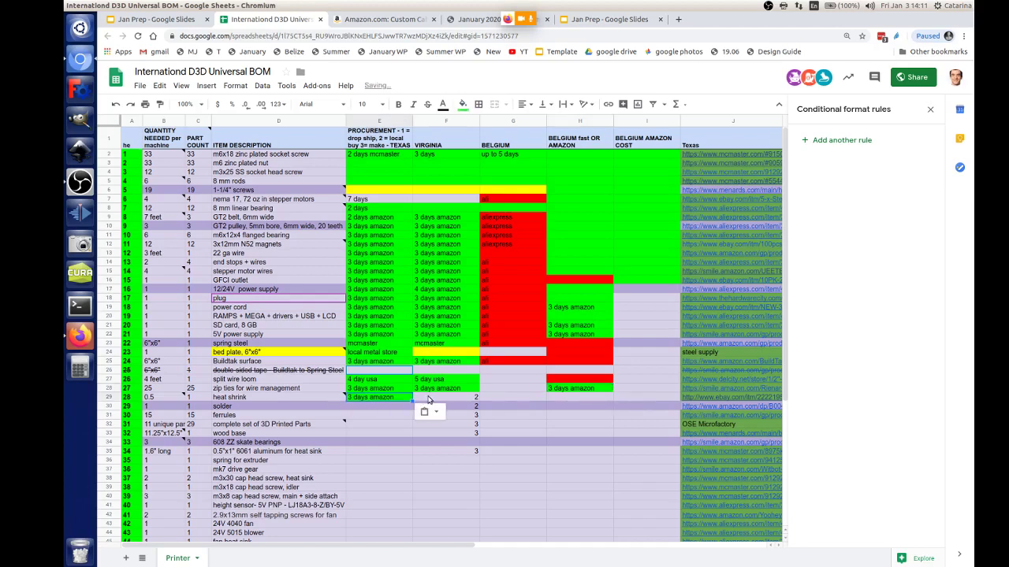
shift+click(430, 398)
key(ctrl+v)
click(575, 397)
key(ctrl+v)
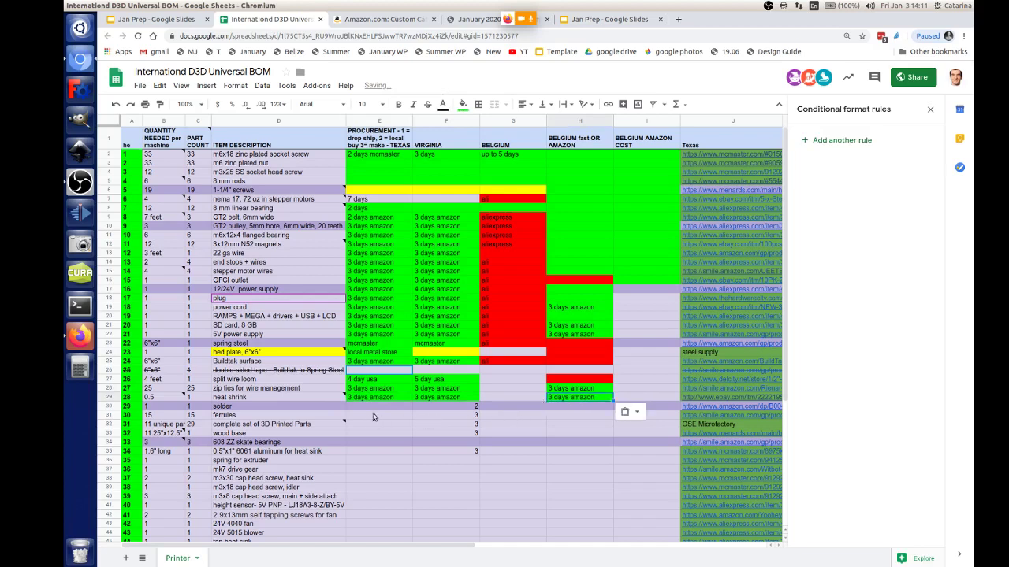
click(577, 400)
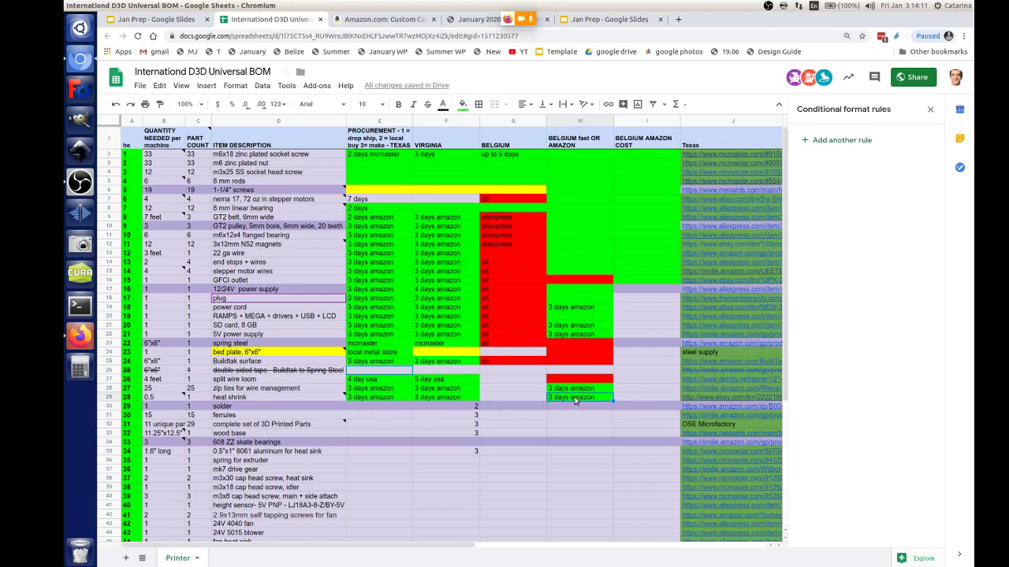
Step: Give solder '3 days amazon' for Texas and Virginia, correcting Virginia's '23 days amazon'
click(386, 410)
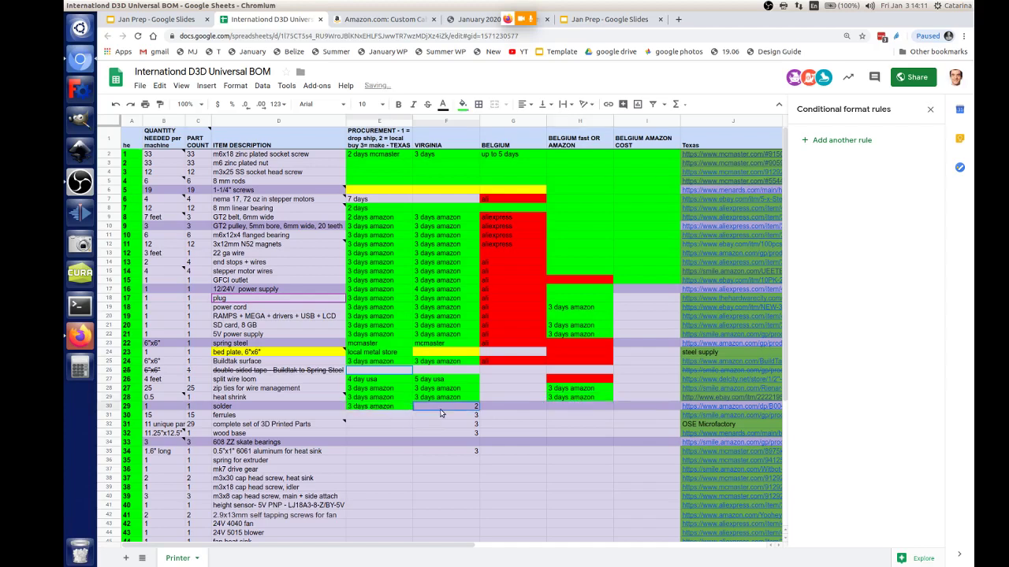
key(ctrl+v)
double_click(458, 409)
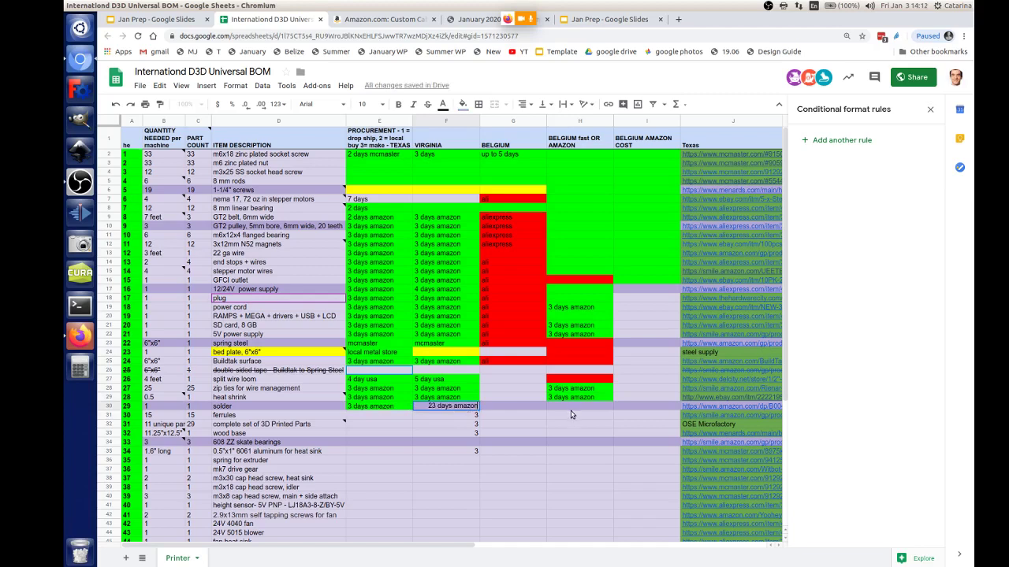
triple_click(467, 407)
click(389, 411)
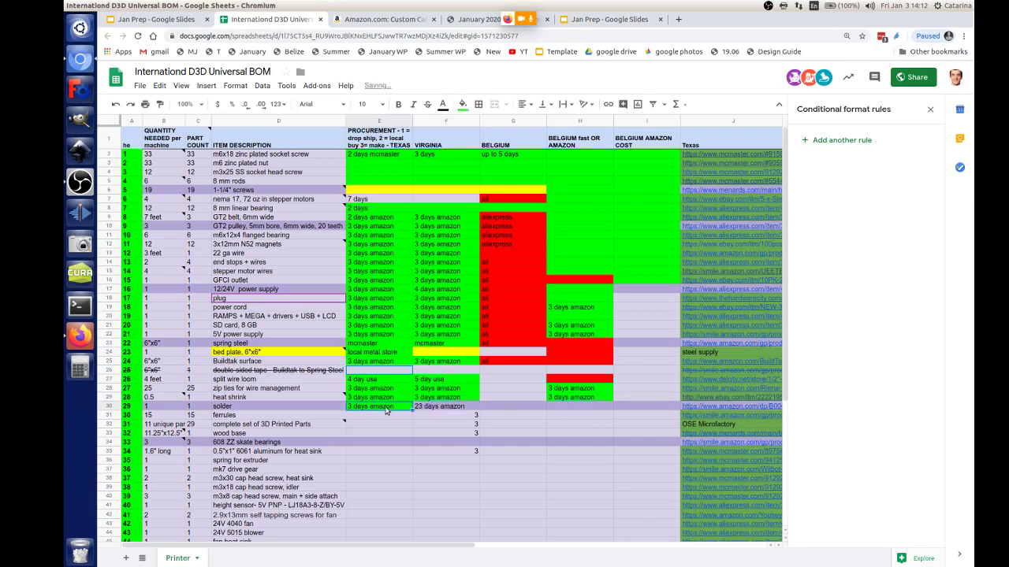
double_click(436, 406)
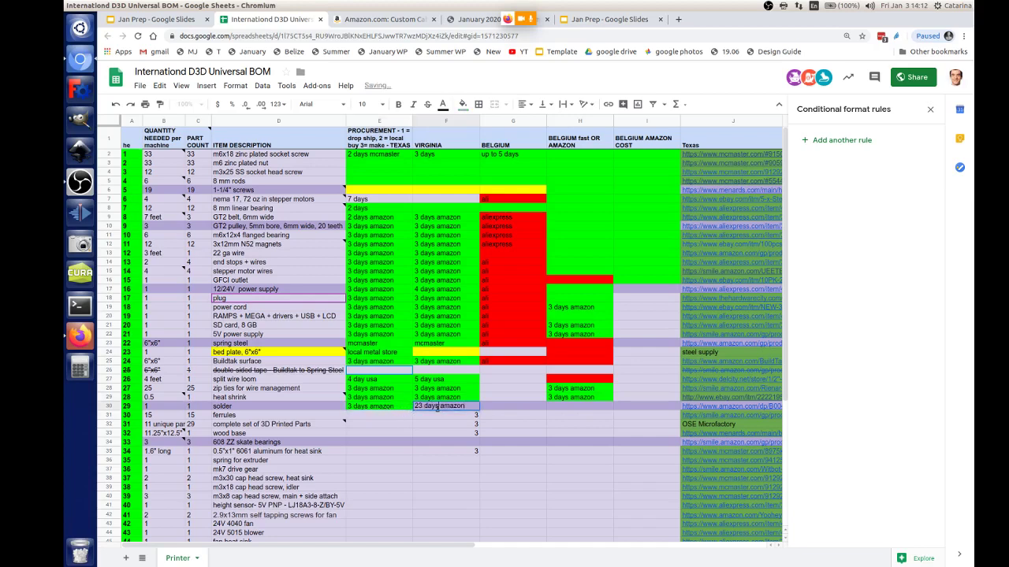
click(394, 411)
key(ctrl+c)
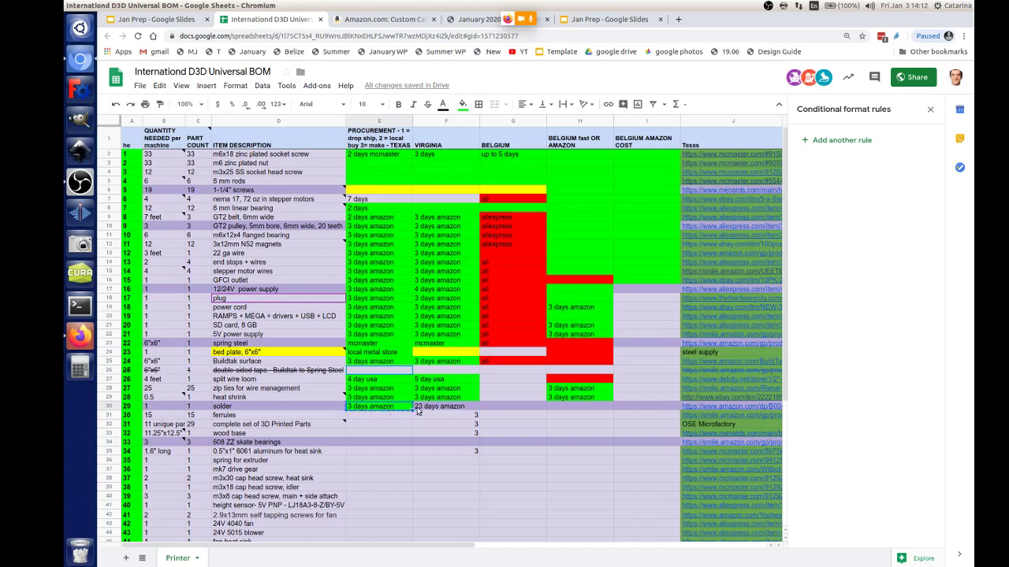
click(417, 411)
key(ctrl+v)
Step: Paste '3 days amazon' into solder's Belgium fast cell and ferrules' Texas and Virginia cells
click(574, 411)
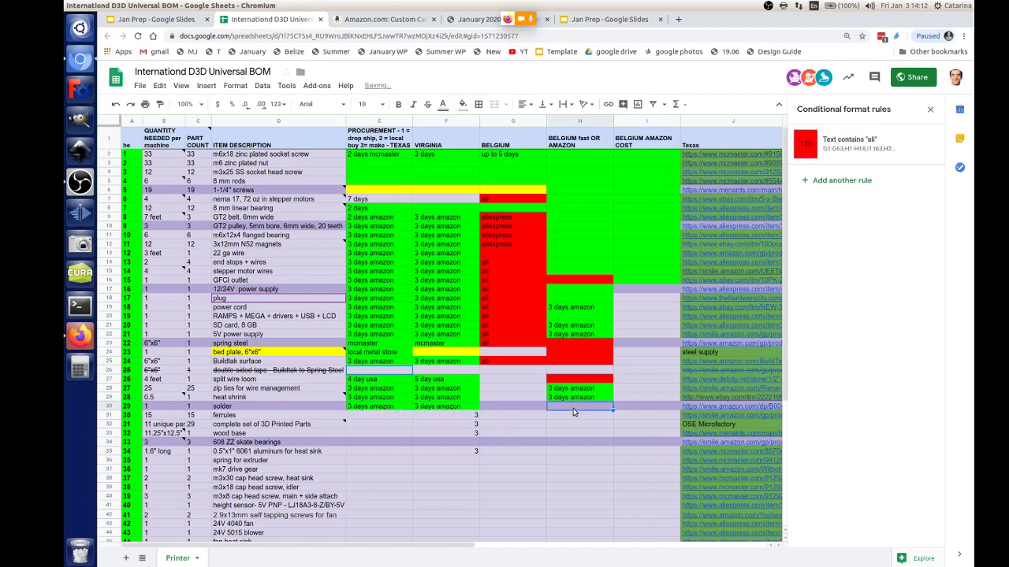
key(ctrl+v)
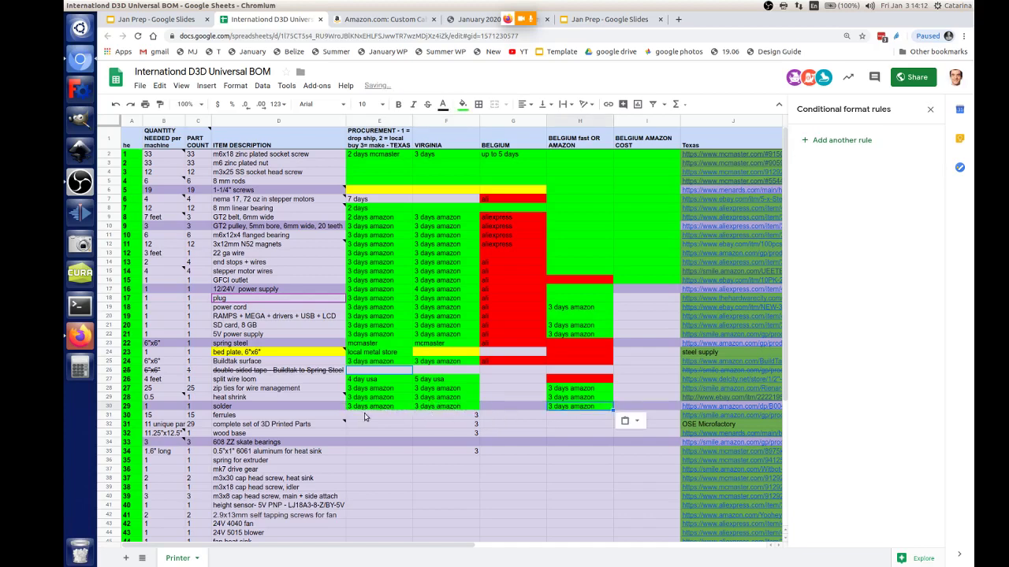
click(365, 417)
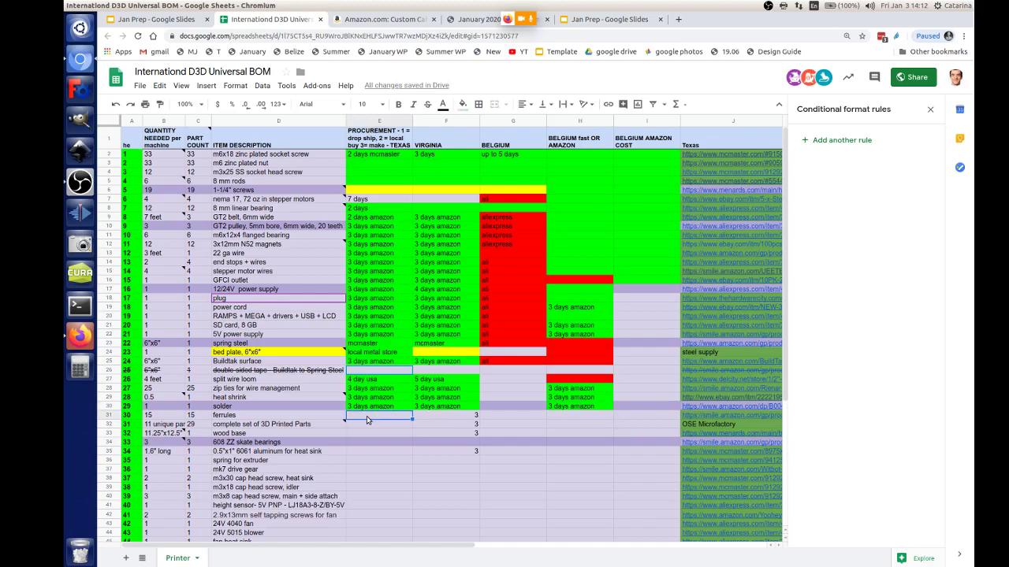
key(ctrl+v)
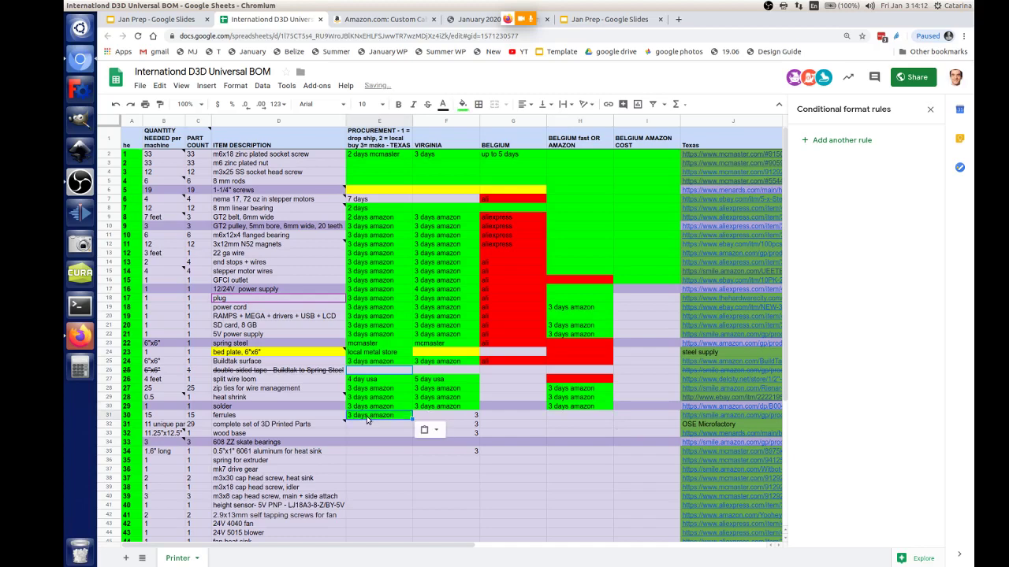
click(448, 420)
key(ctrl+v)
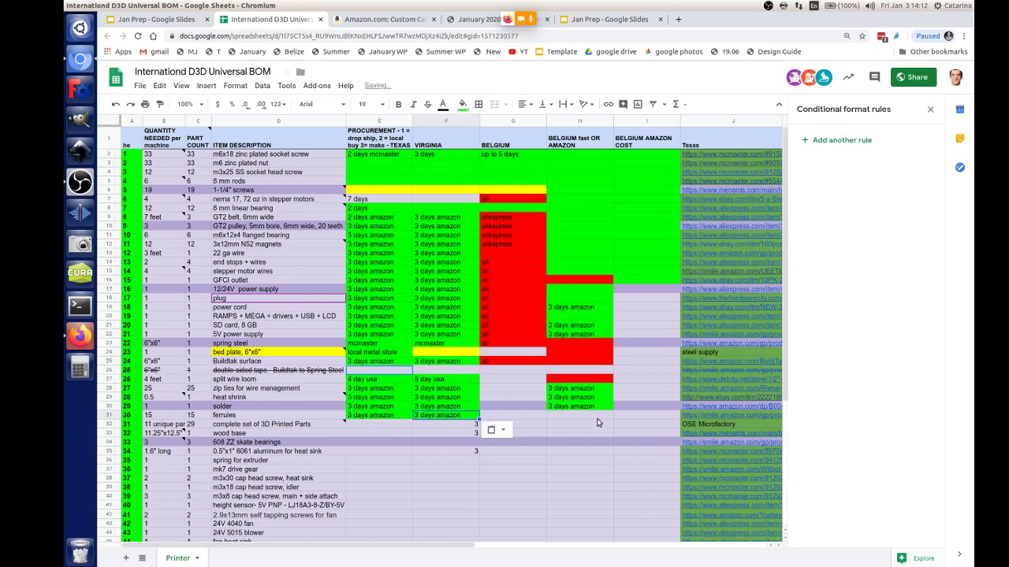
Step: Copy the red fill from split wire loom's Belgium cell onto ferrules' Belgium fast cell
click(578, 418)
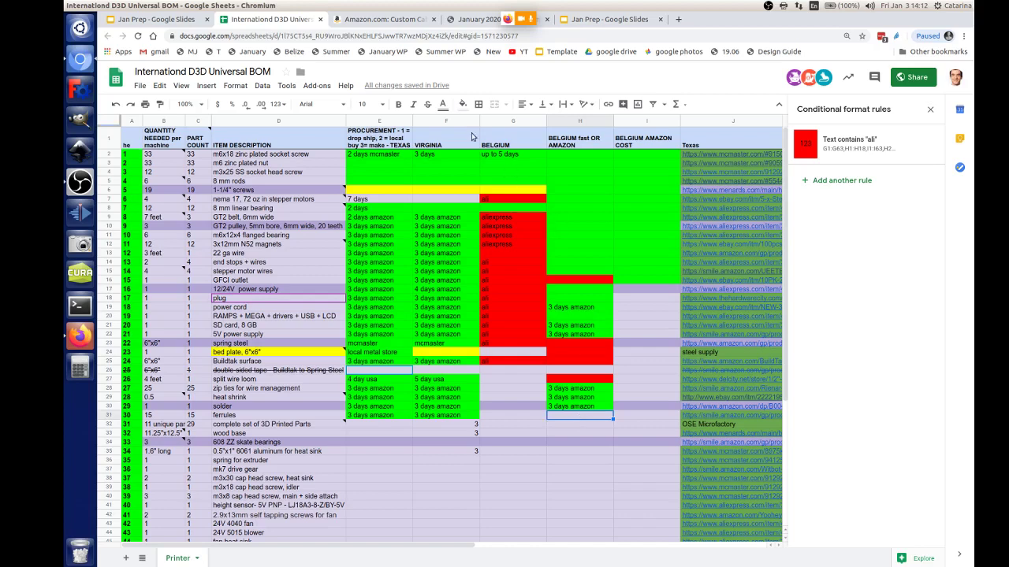
click(588, 380)
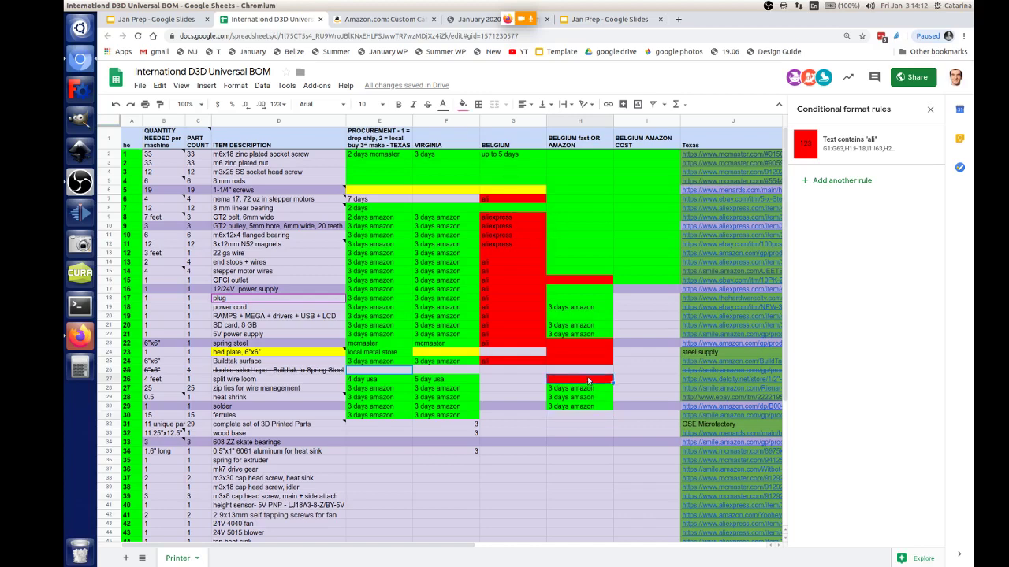
click(569, 418)
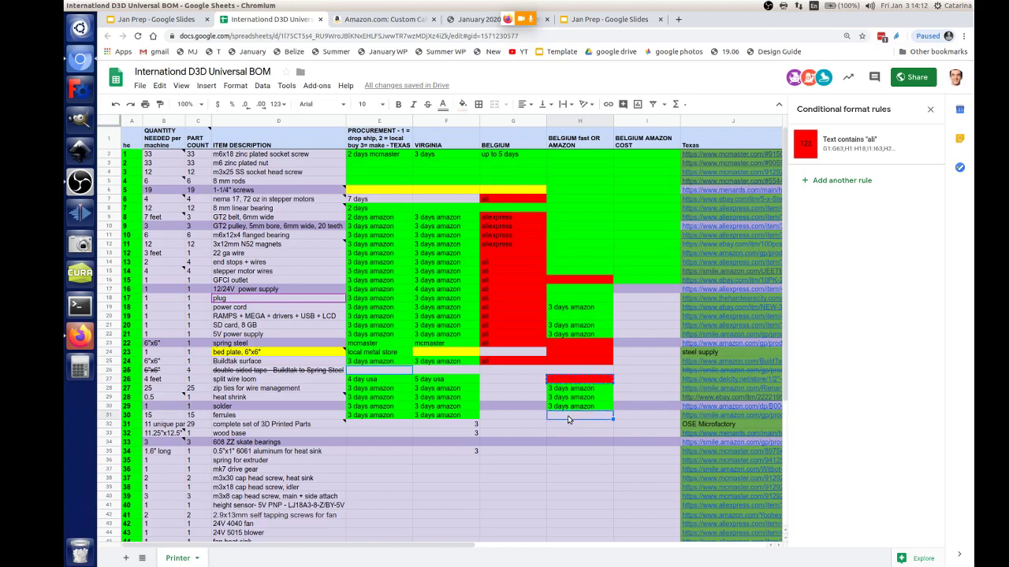
key(ctrl+v)
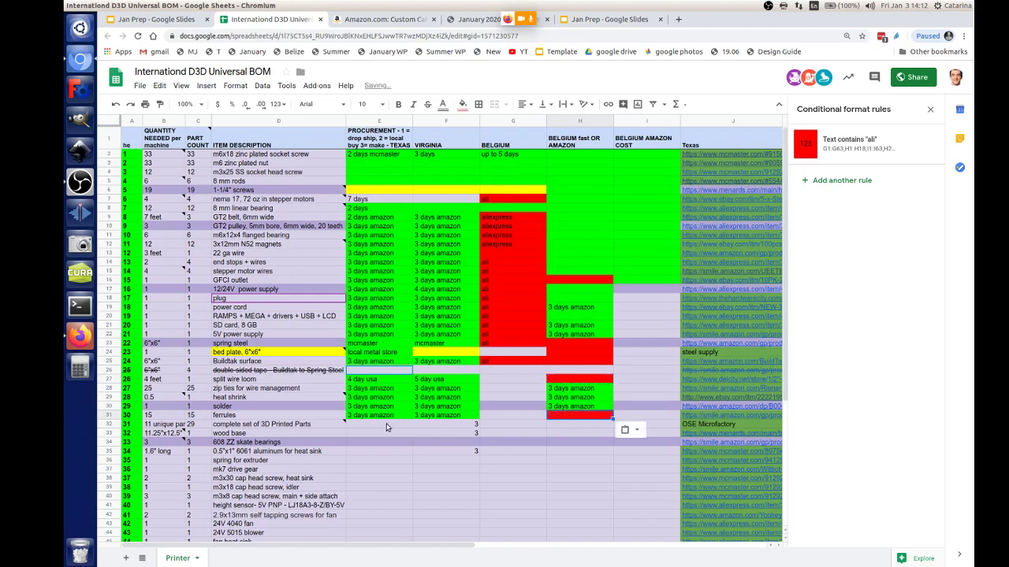
Step: Set the 3D printed parts' Texas cell E32 to '3 days amazon'
click(298, 426)
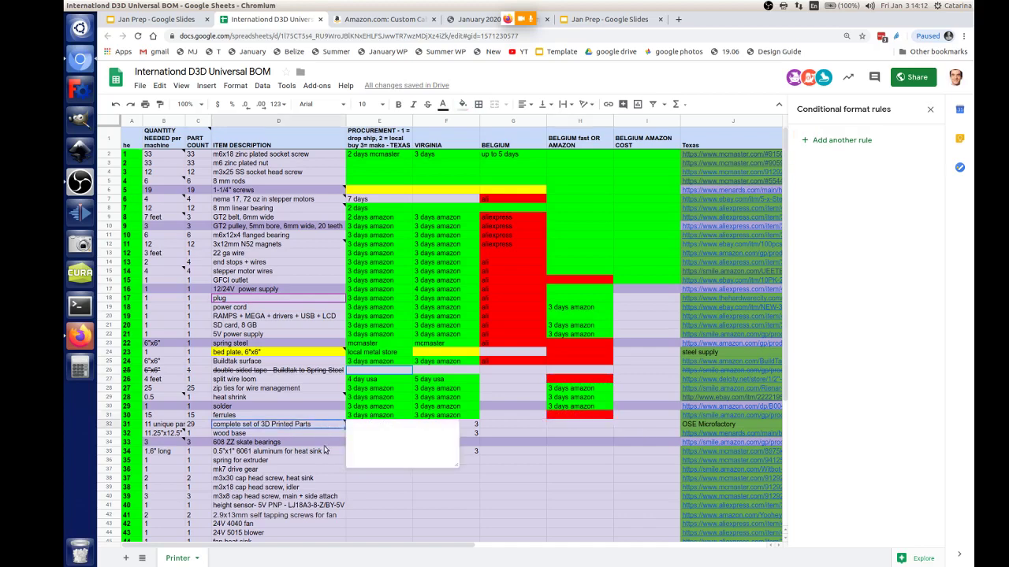
click(381, 427)
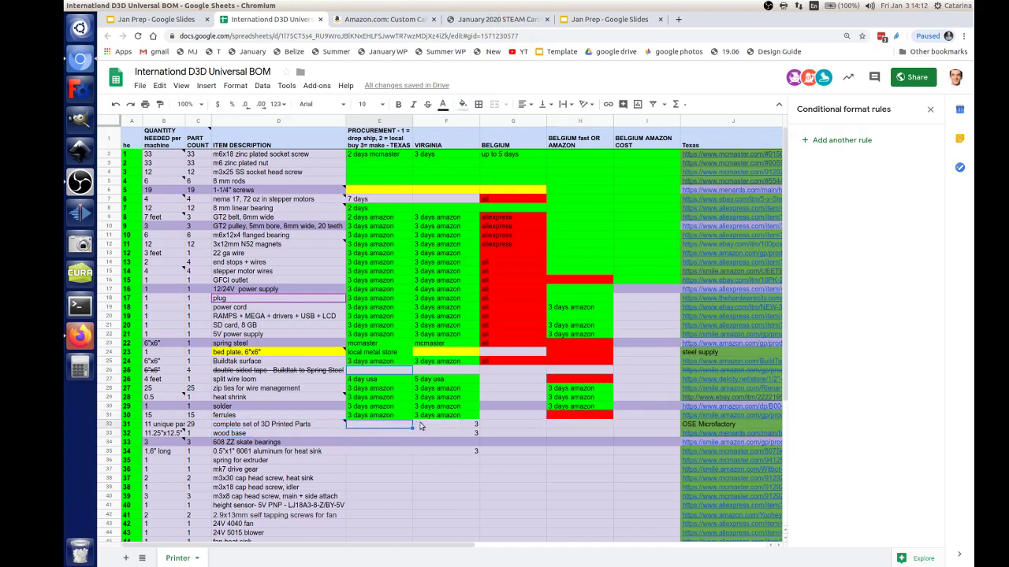
click(555, 428)
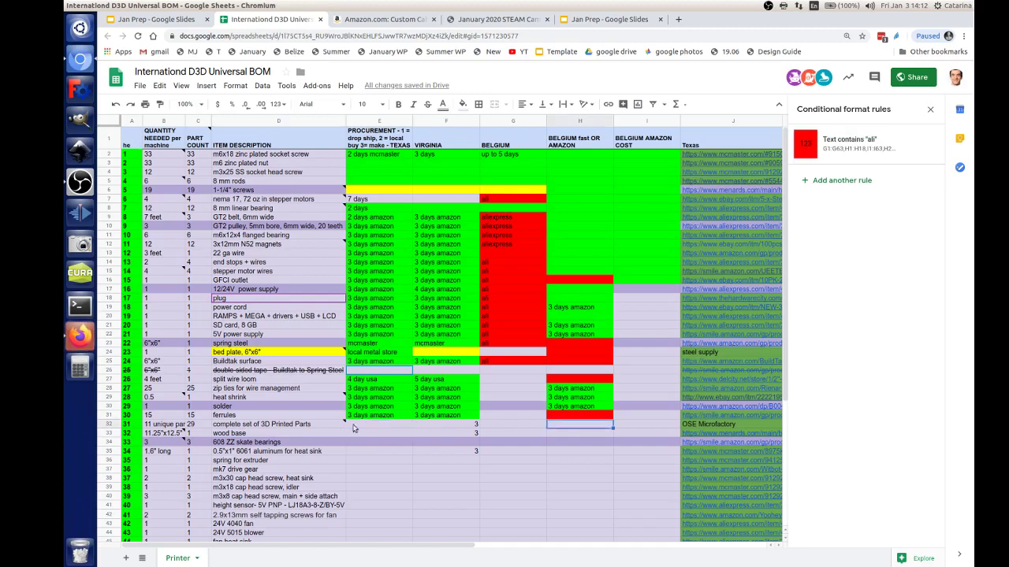
click(394, 427)
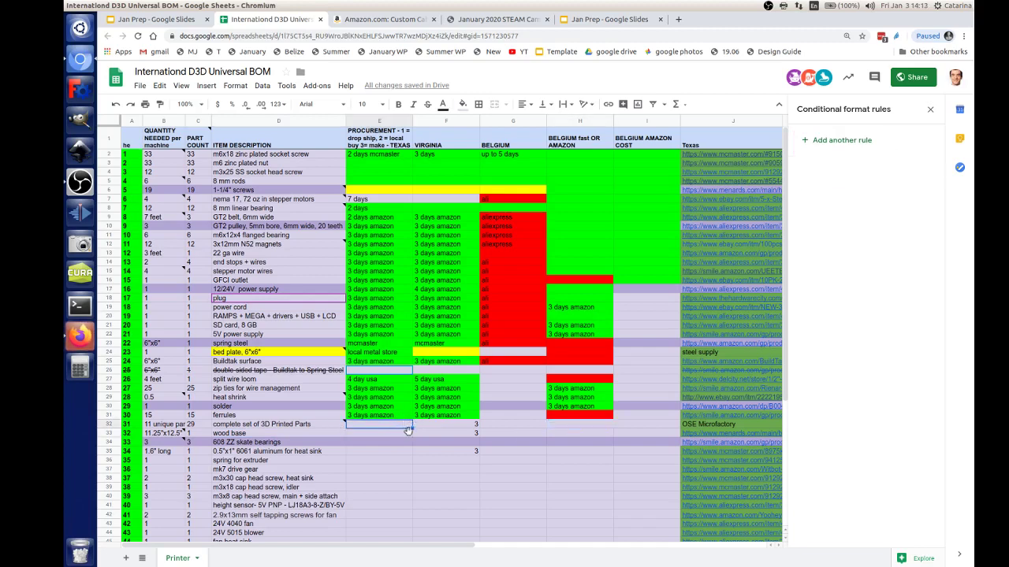
key(ctrl+v)
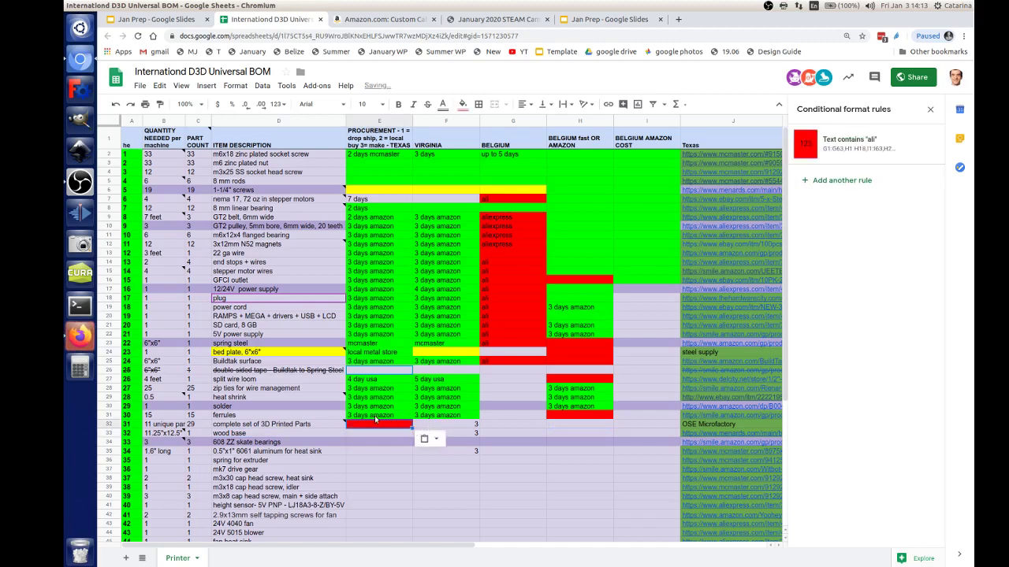
click(376, 417)
key(ctrl+c)
click(382, 426)
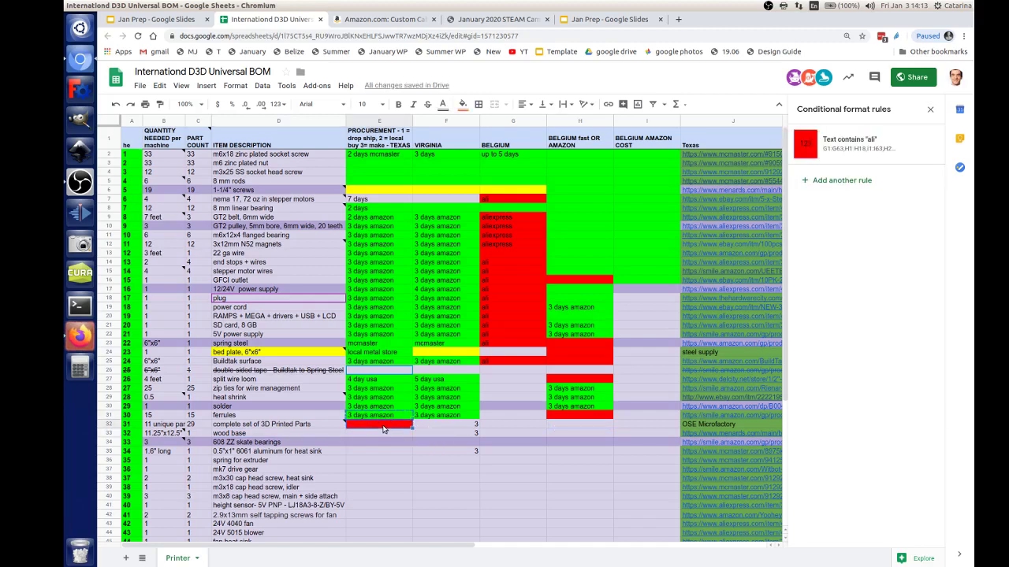
key(ctrl+v)
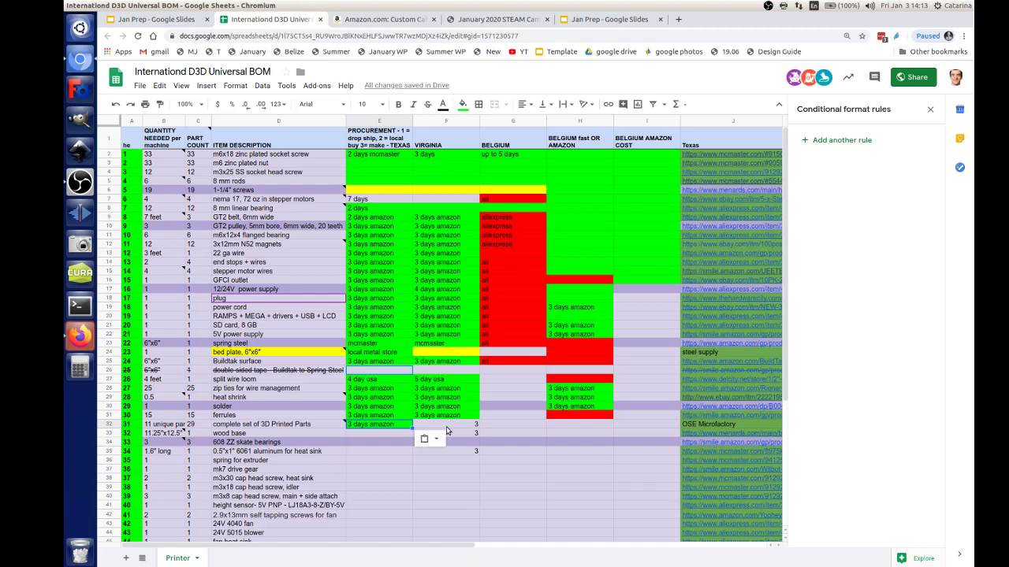
Step: Enter 'local make' in the printed parts' Virginia cell, then replace it with 3
click(446, 428)
text(local make)
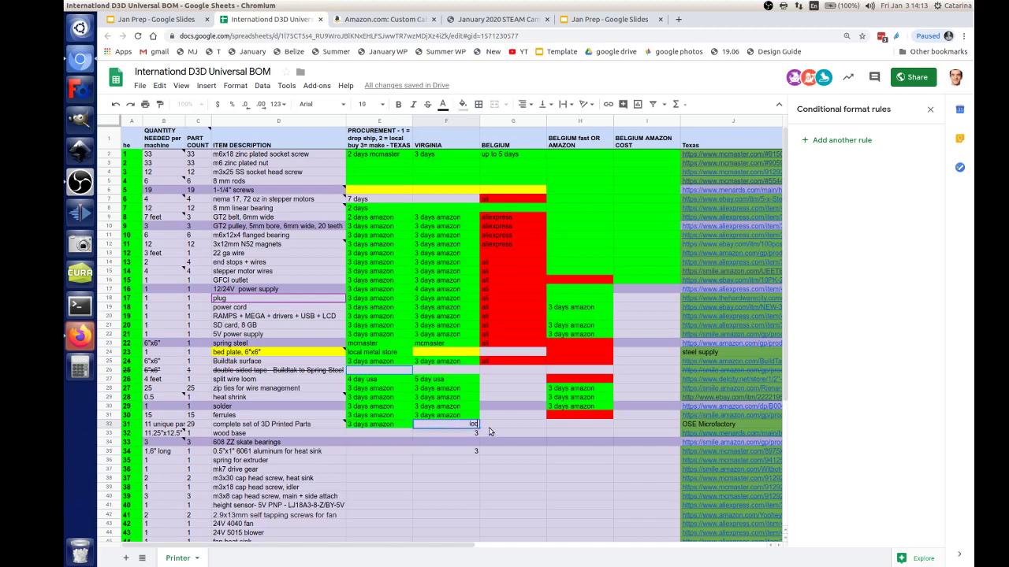
key(Return)
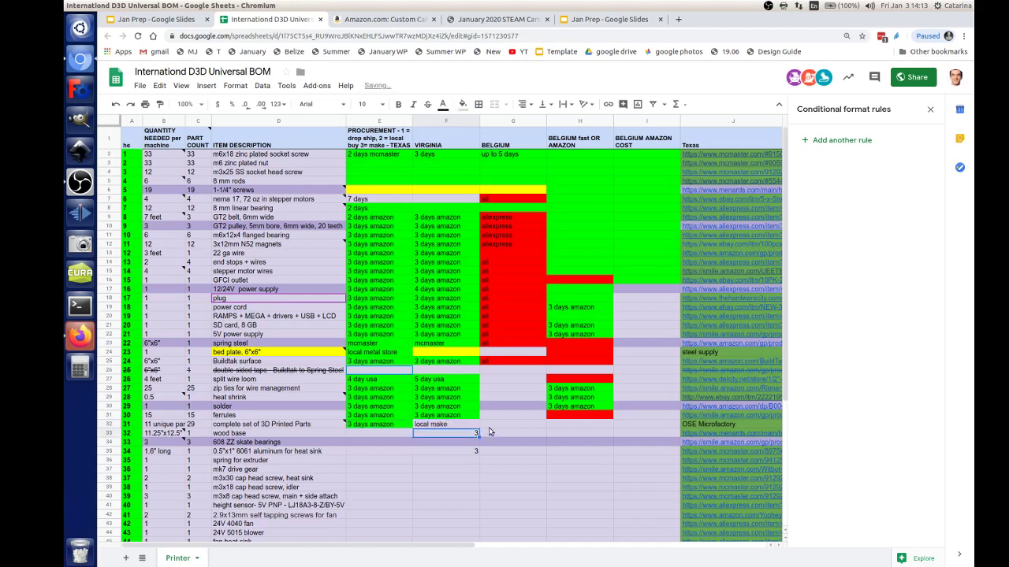
double_click(450, 424)
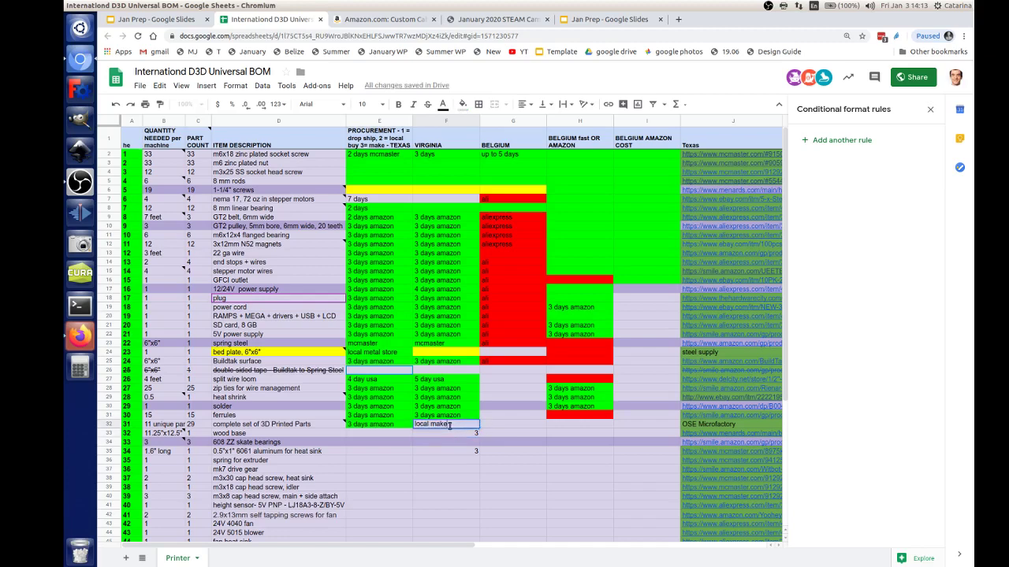
key(ctrl+a)
text(3)
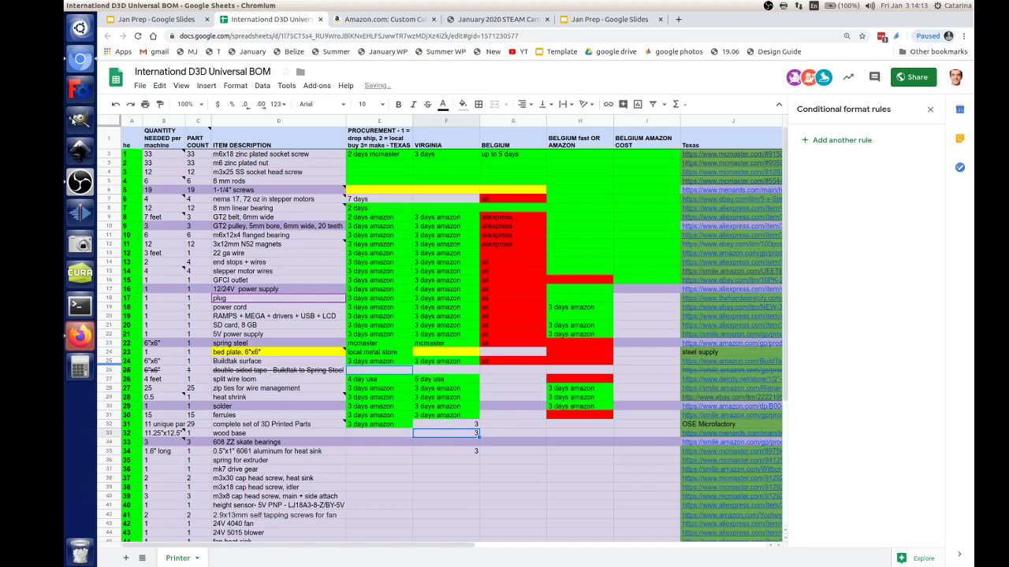
Step: Allow camera and microphone in the Jitsi Meet call, then return to the BOM spreadsheet
click(82, 339)
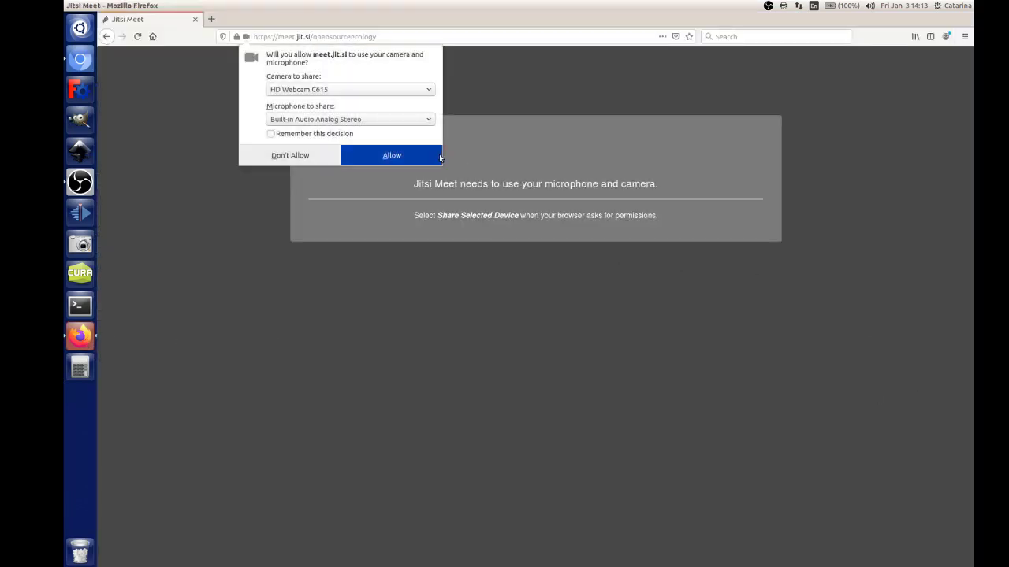
click(403, 156)
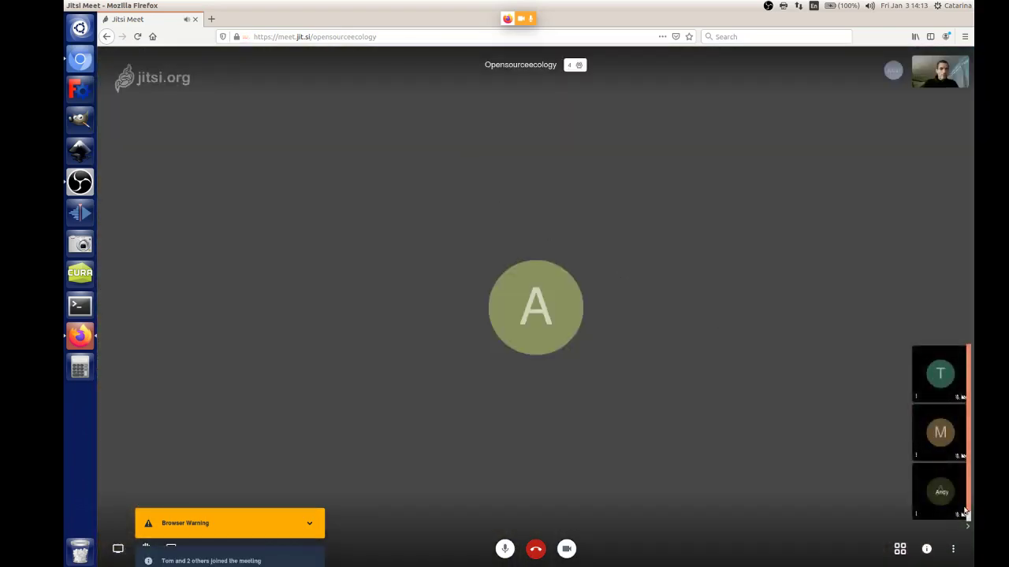
click(950, 409)
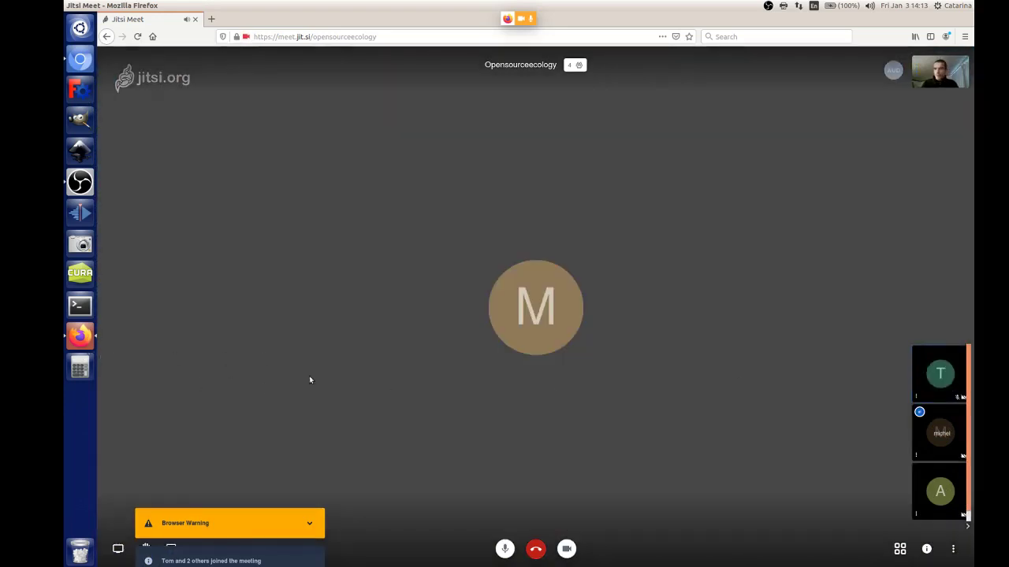
click(78, 63)
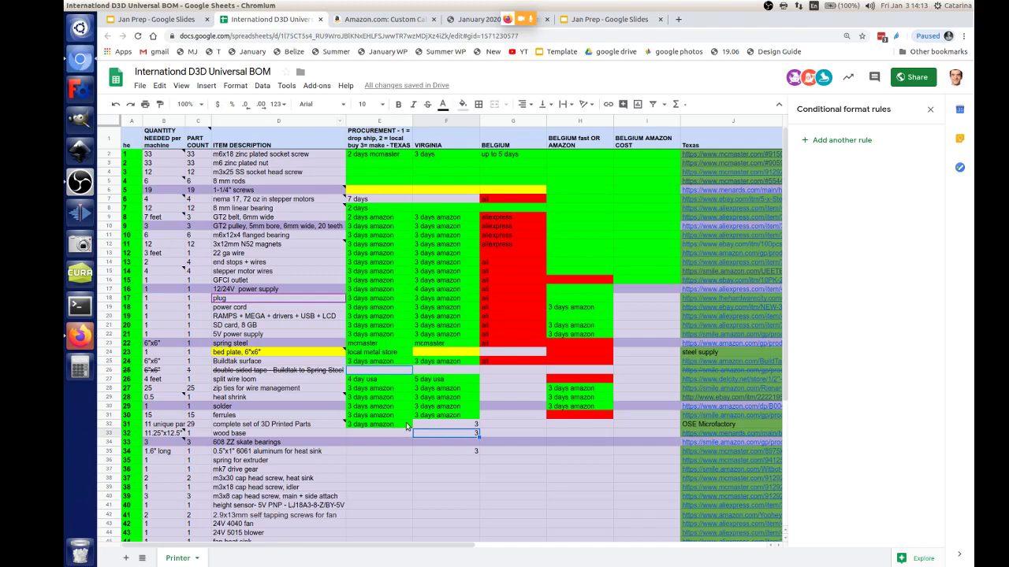
Step: Enter '1 at home, 2 at hackerspace' in the 3D printed parts' Belgium fast cell H32
click(572, 427)
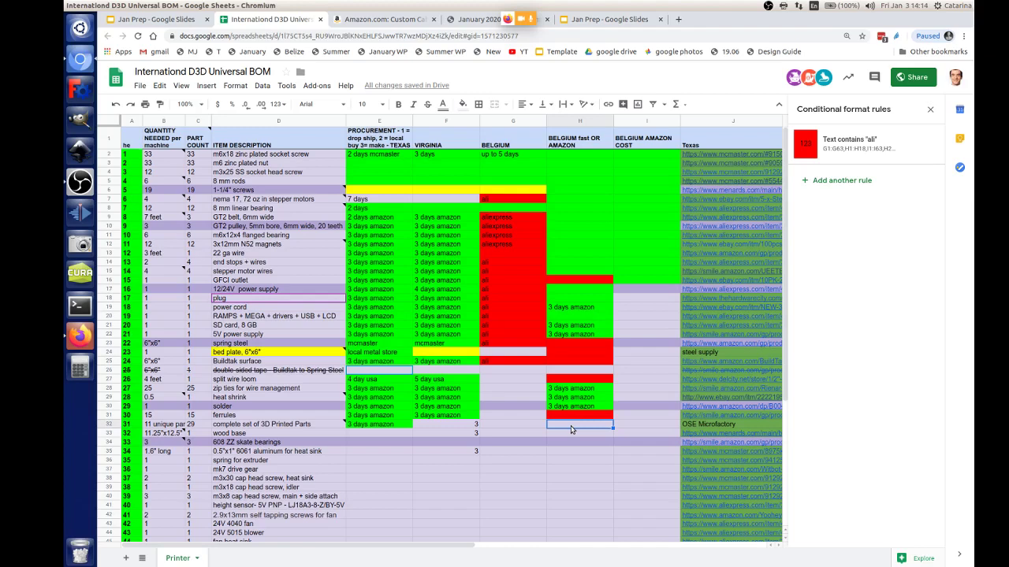
text(1 printer lo)
text( home)
key(BackSpace)
key(BackSpace)
key(BackSpace)
key(BackSpace)
key(BackSpace)
key(BackSpace)
key(BackSpace)
key(BackSpace)
text(ho)
text(hacks)
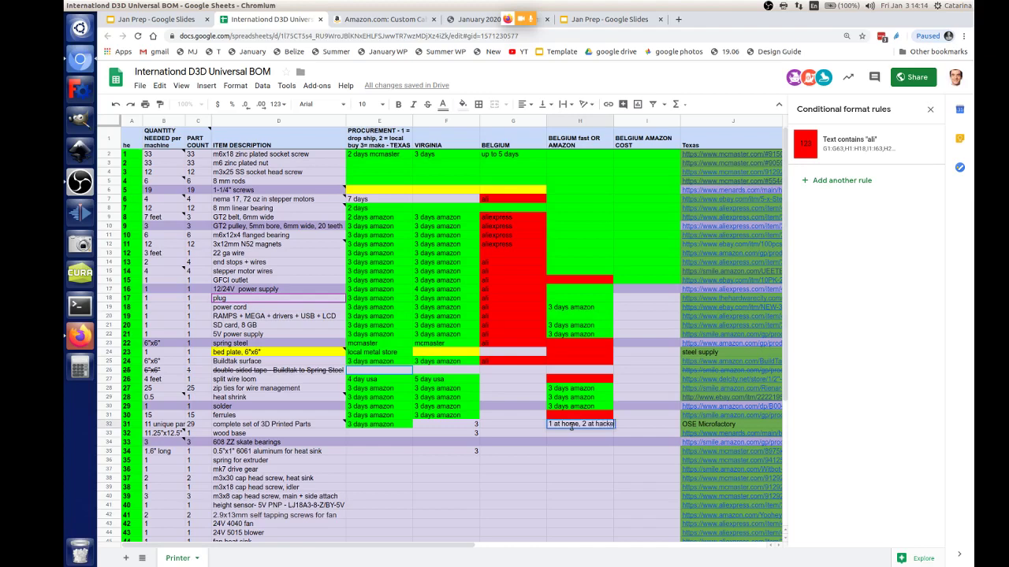
text(rspace)
key(Return)
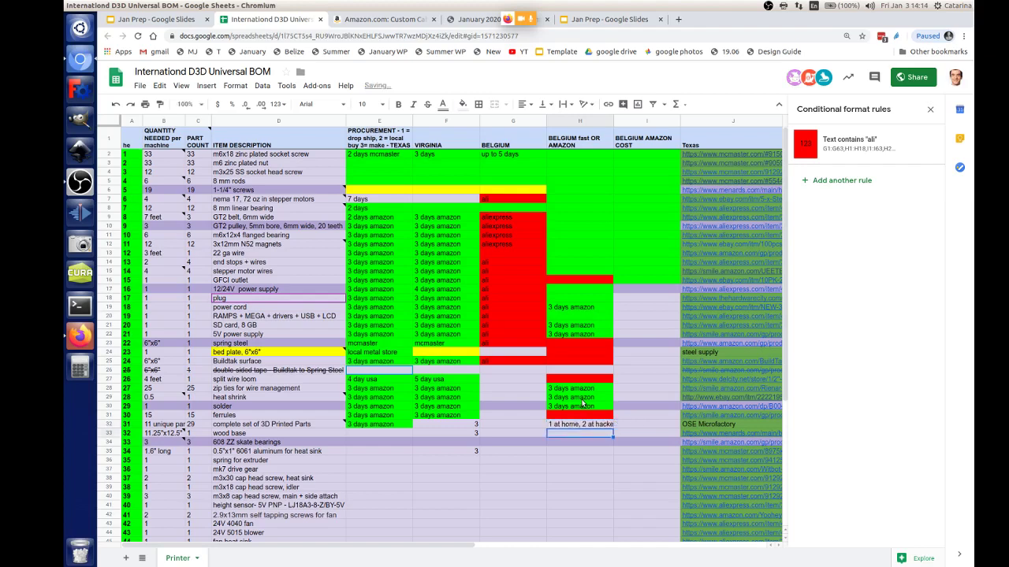
click(359, 435)
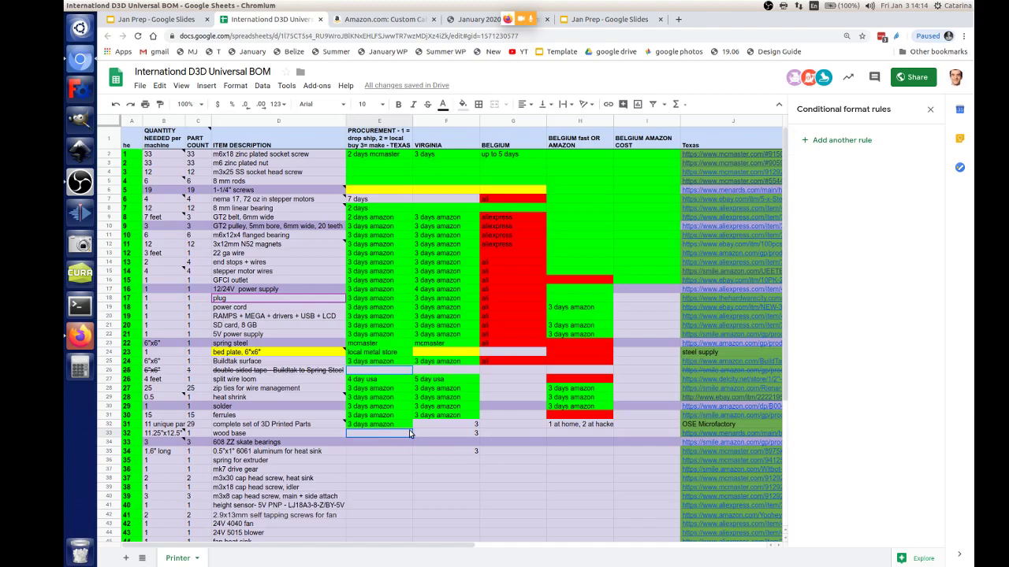
click(562, 435)
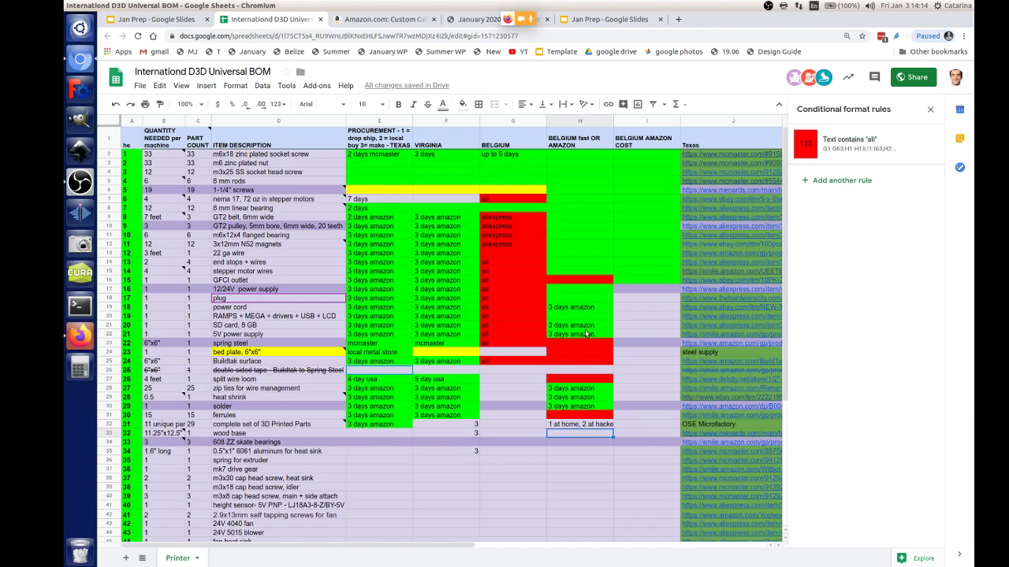
Step: Fill the wood base's Belgium fast cell H33 green and enter 2 in its Texas cell E33
click(462, 104)
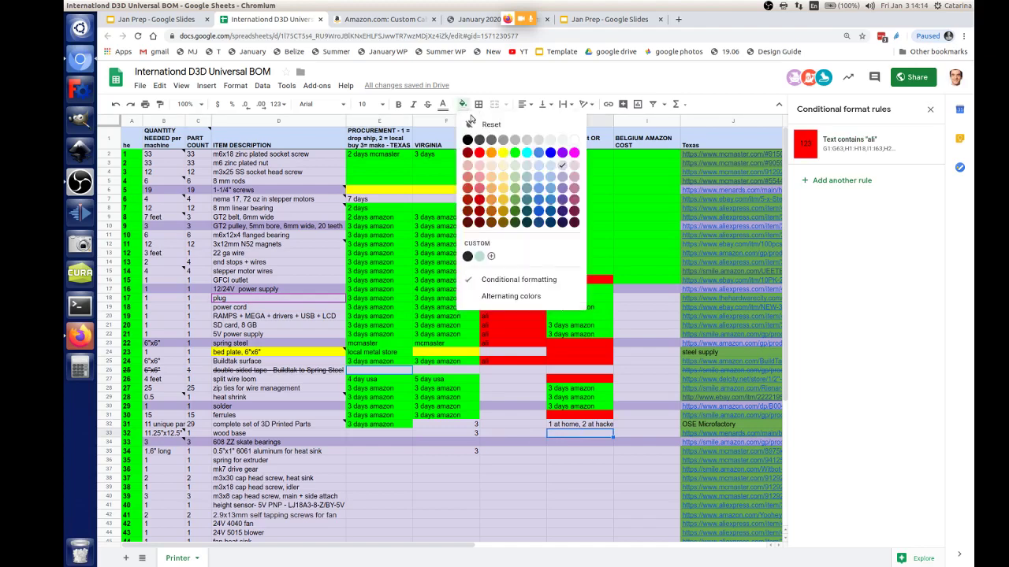
click(515, 154)
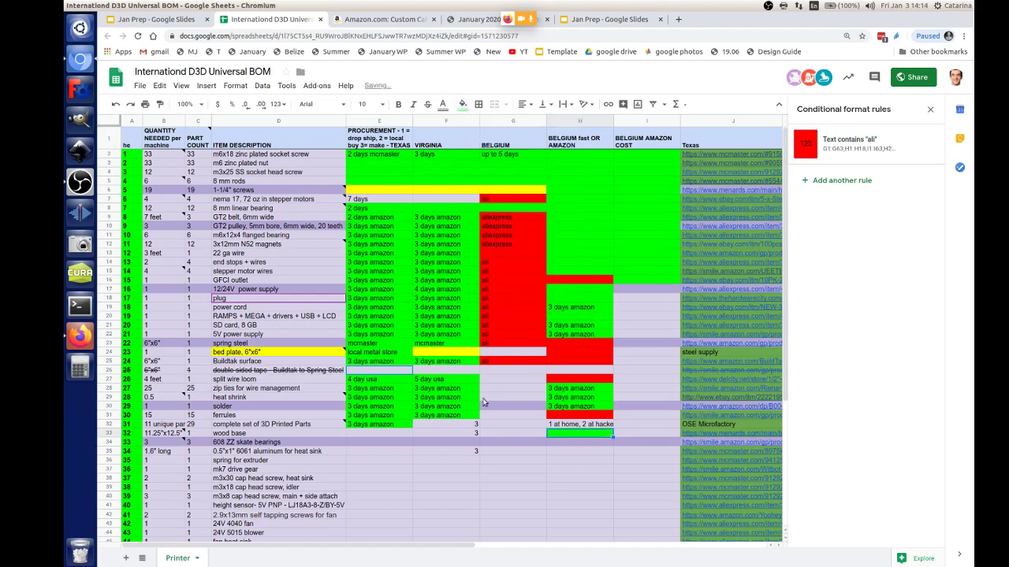
click(402, 433)
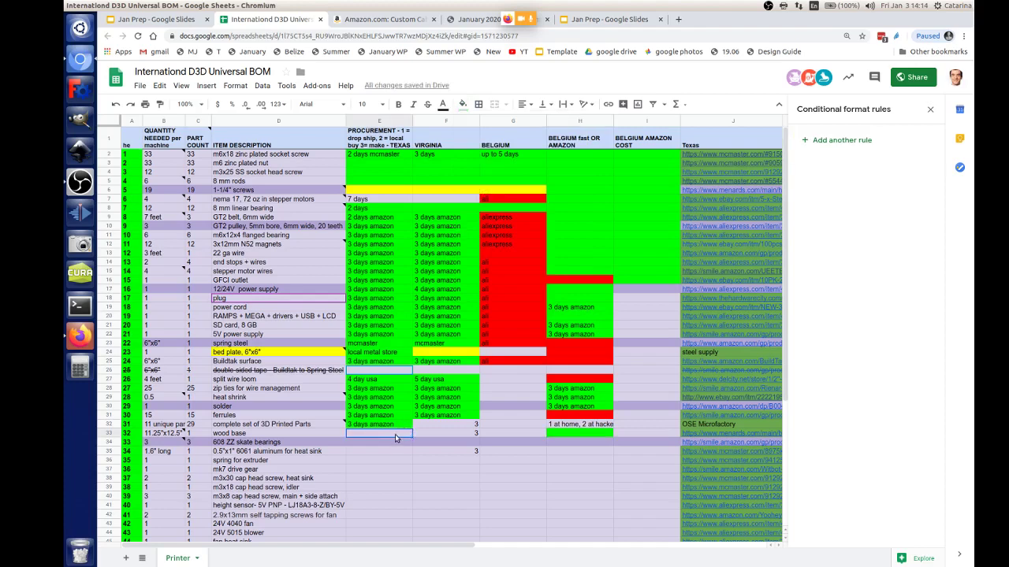
text(local)
key(BackSpace)
key(Return)
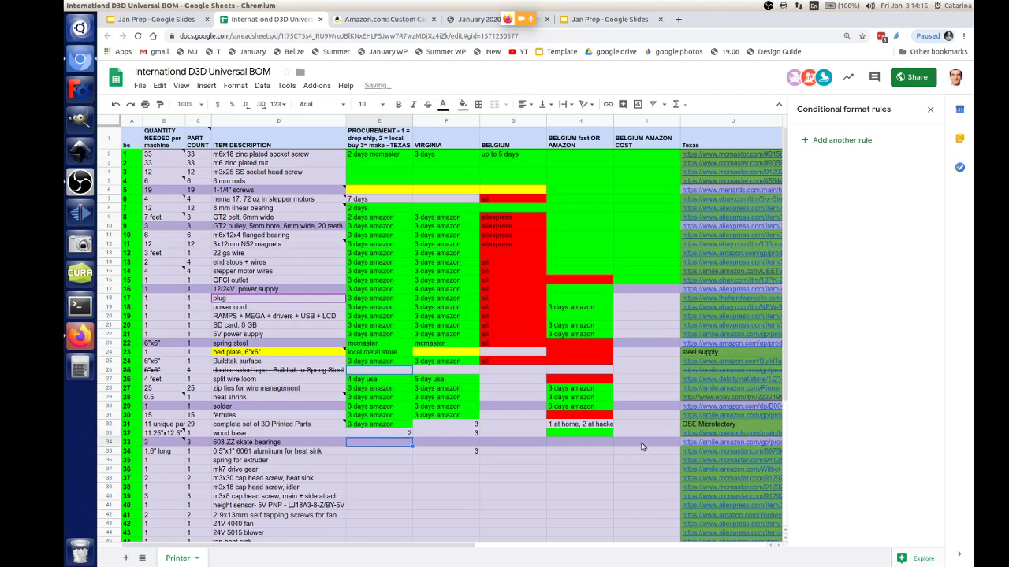
click(581, 446)
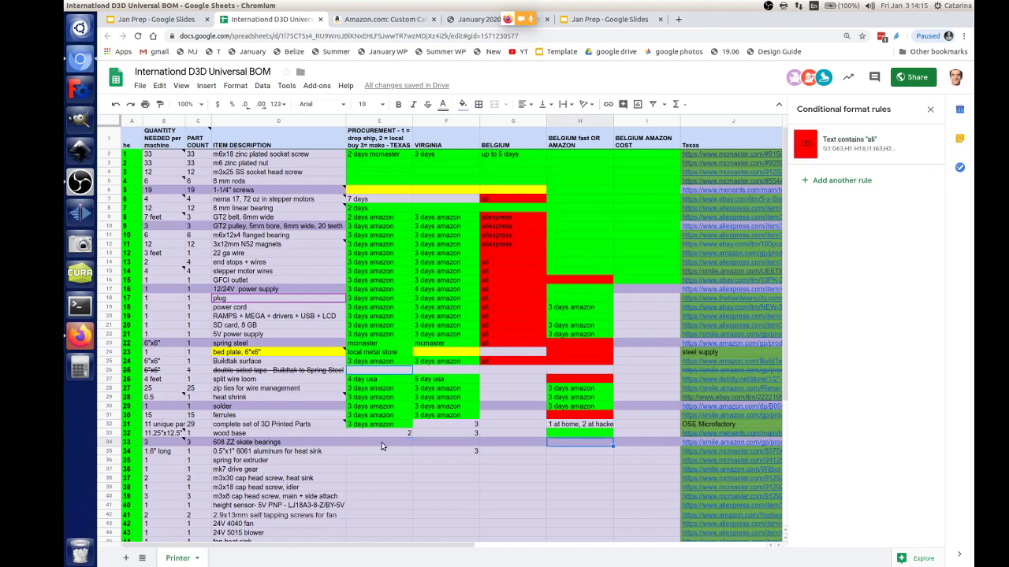
Step: Paste '3 days amazon' into the skate bearings' Belgium fast and Texas cells
click(580, 407)
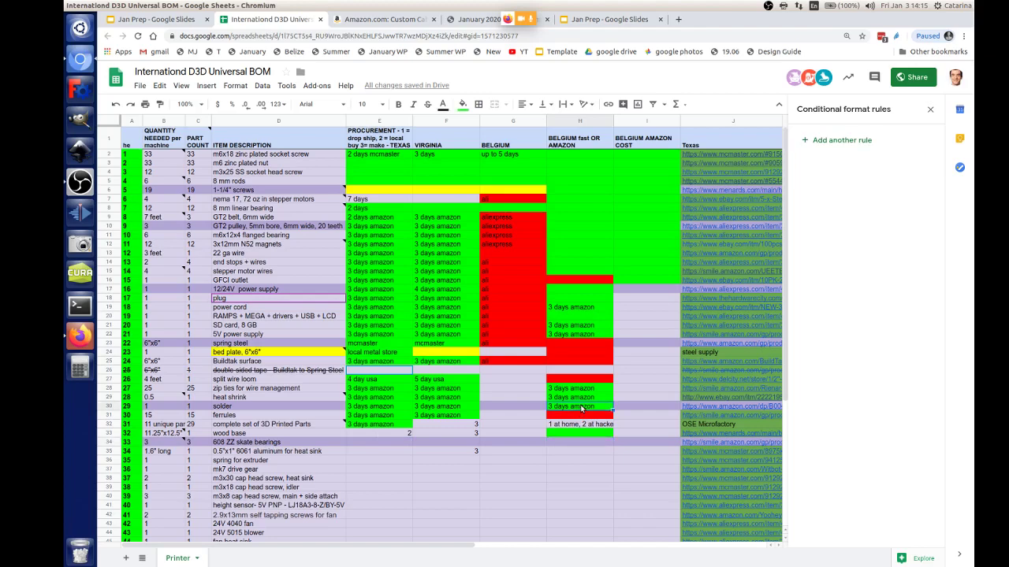
click(569, 446)
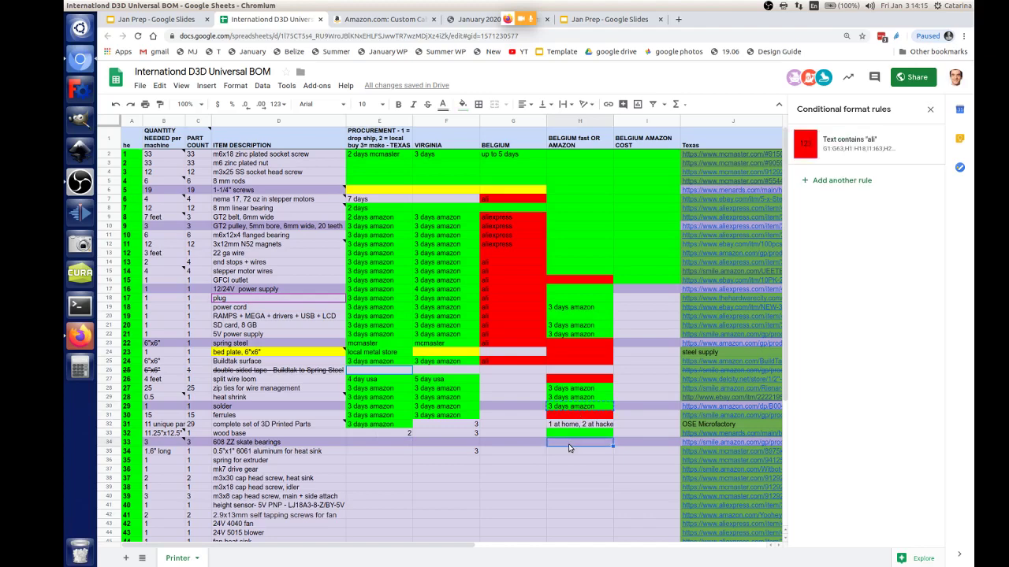
text(3 days amazon)
click(370, 444)
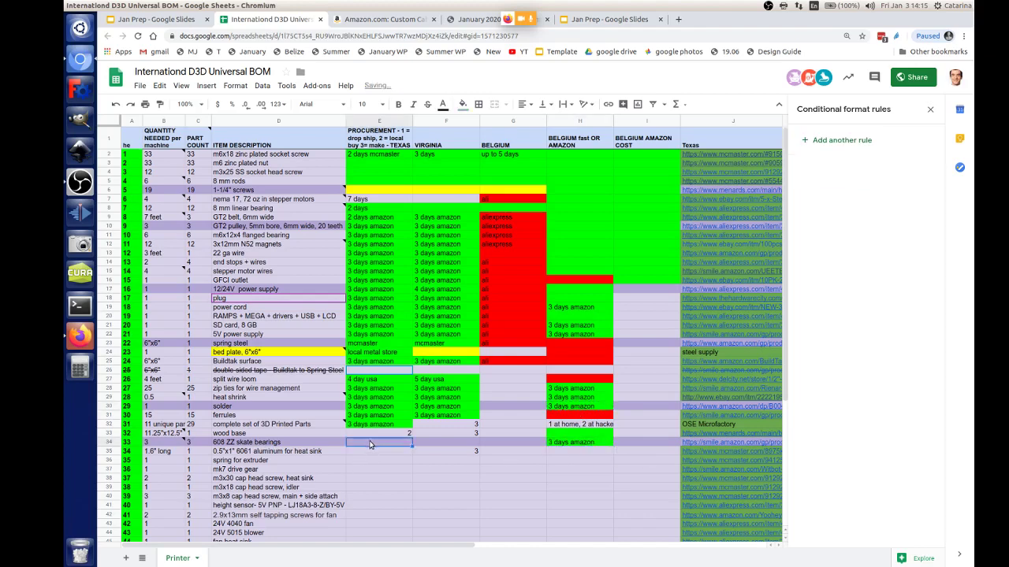
text(3 days amazon)
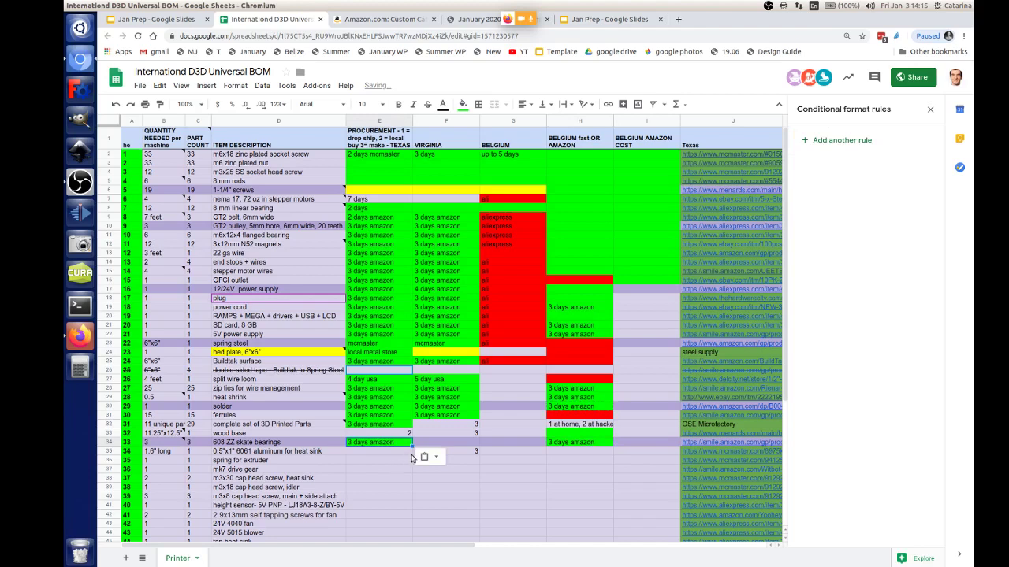
Step: Give the heat sink aluminium a '2 days mcmaster' Texas lead time and a red Belgium fast cell
click(385, 452)
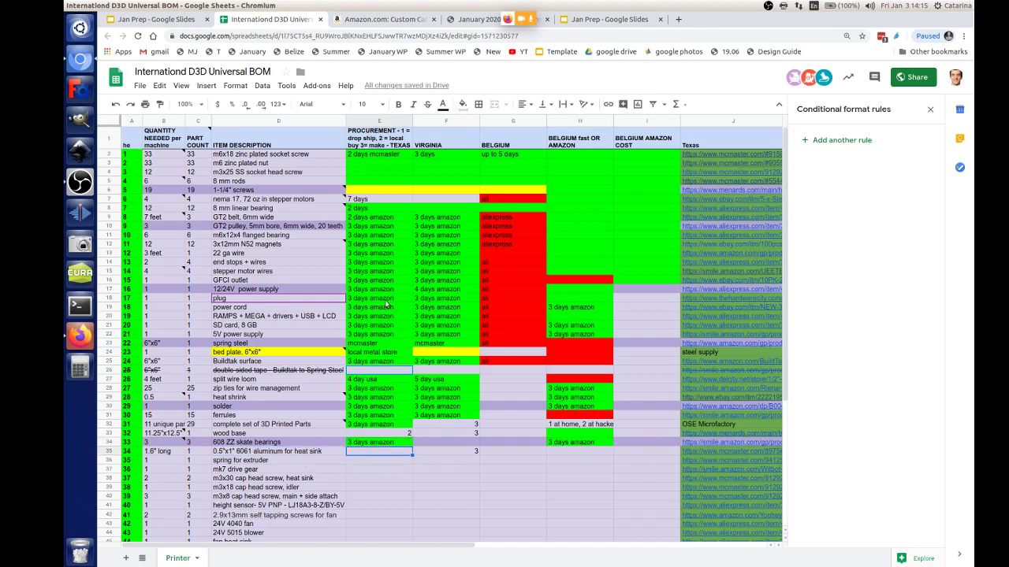
click(375, 160)
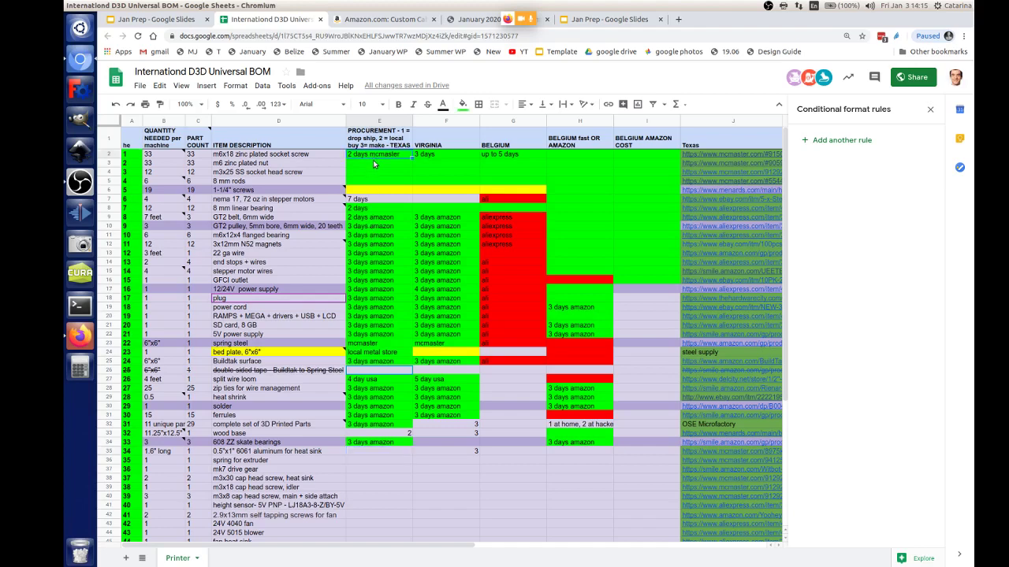
key(ctrl+c)
click(371, 452)
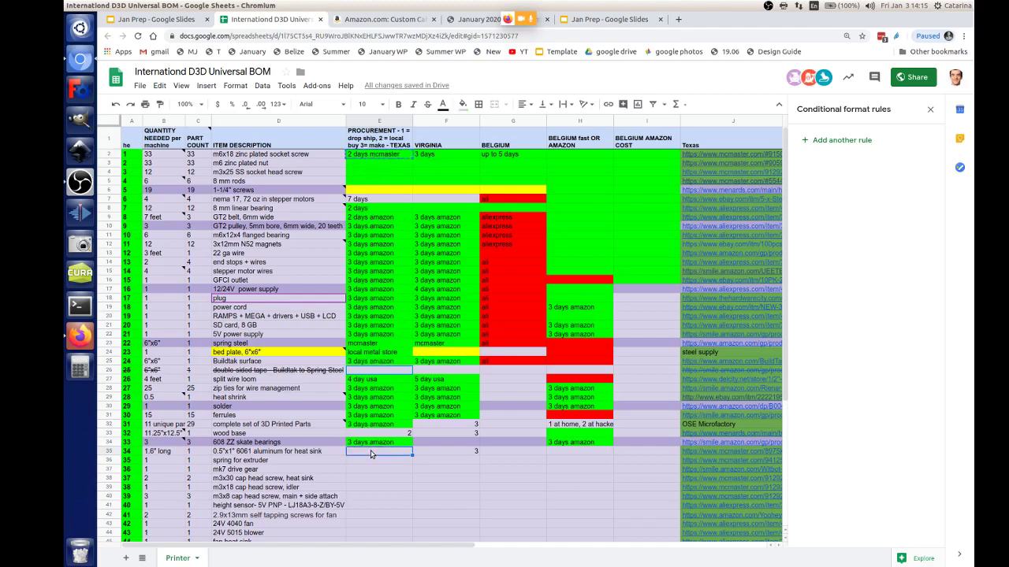
key(ctrl+v)
click(466, 455)
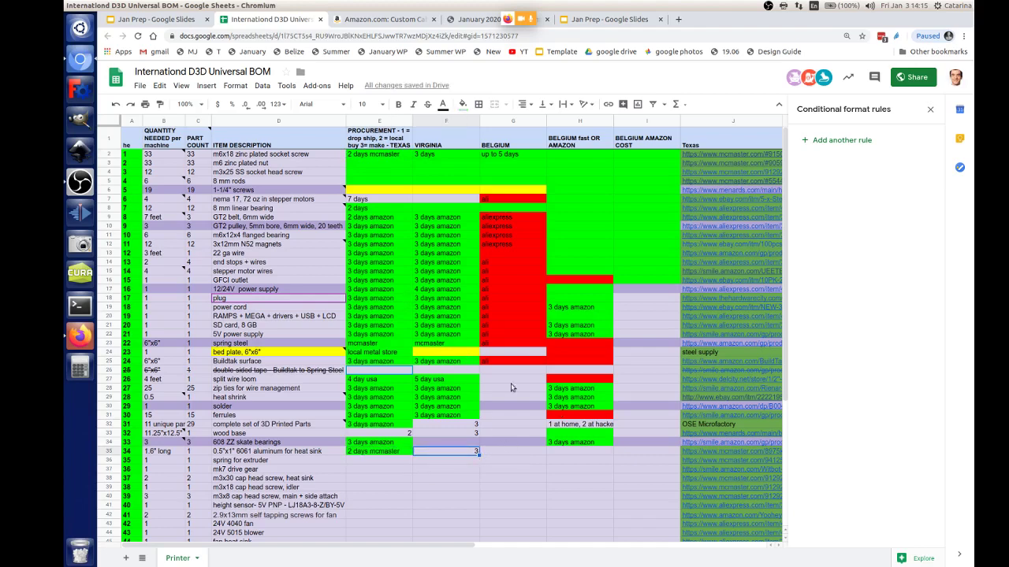
click(587, 453)
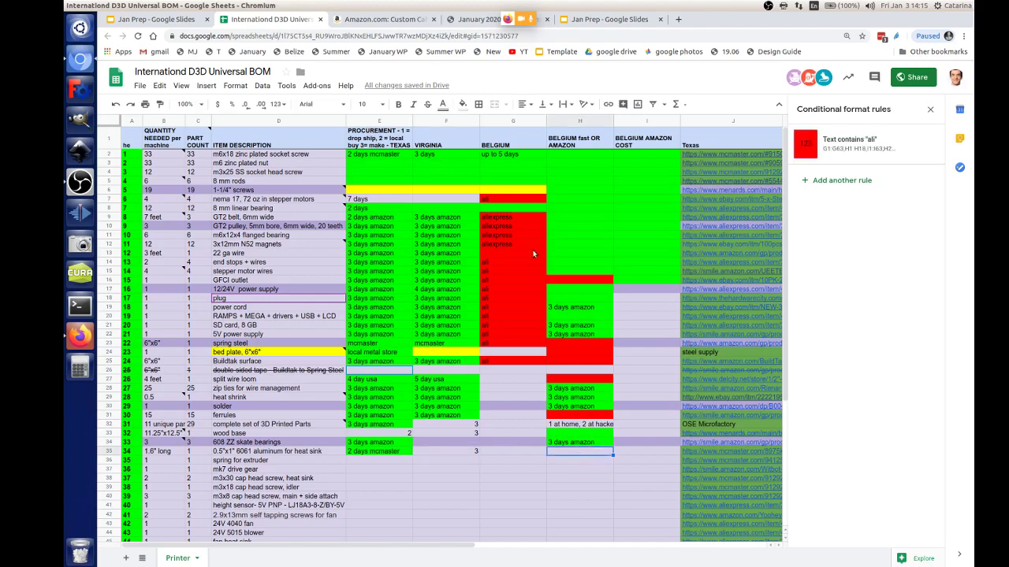
click(463, 104)
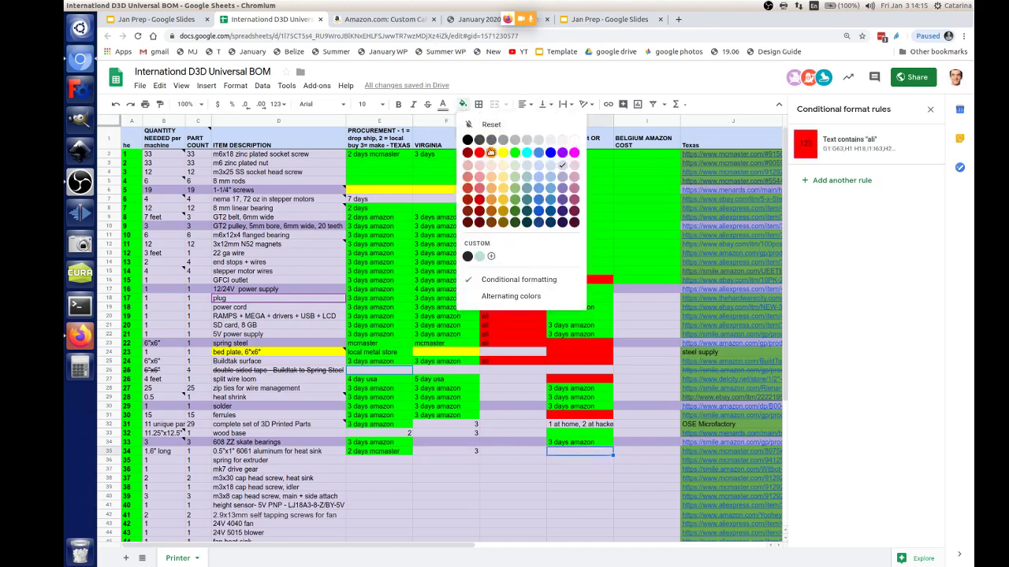
click(480, 152)
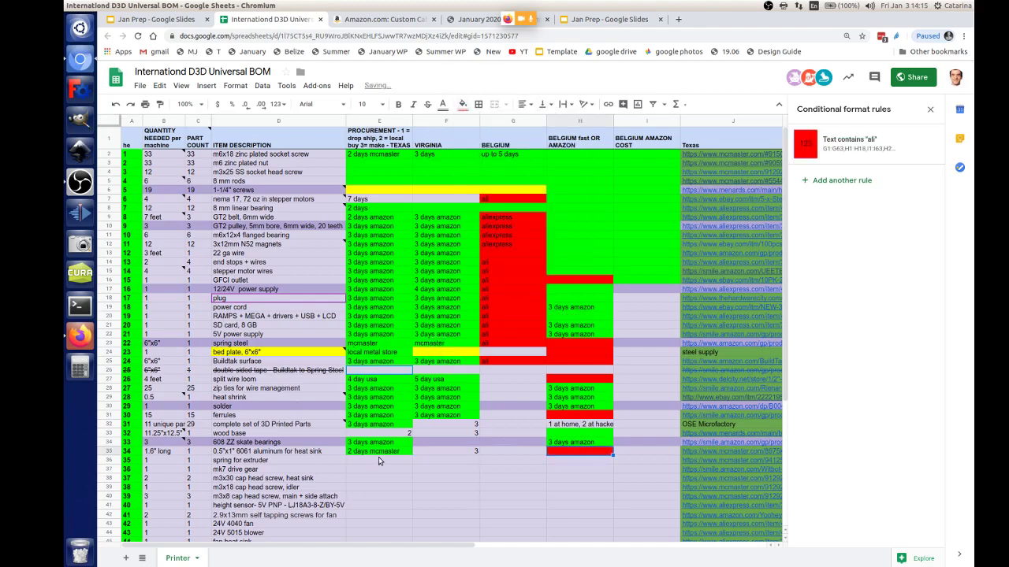
Step: Extend '2 days mcmaster' and the red Belgium fill to the extruder spring and mk7 drive gear rows
click(378, 461)
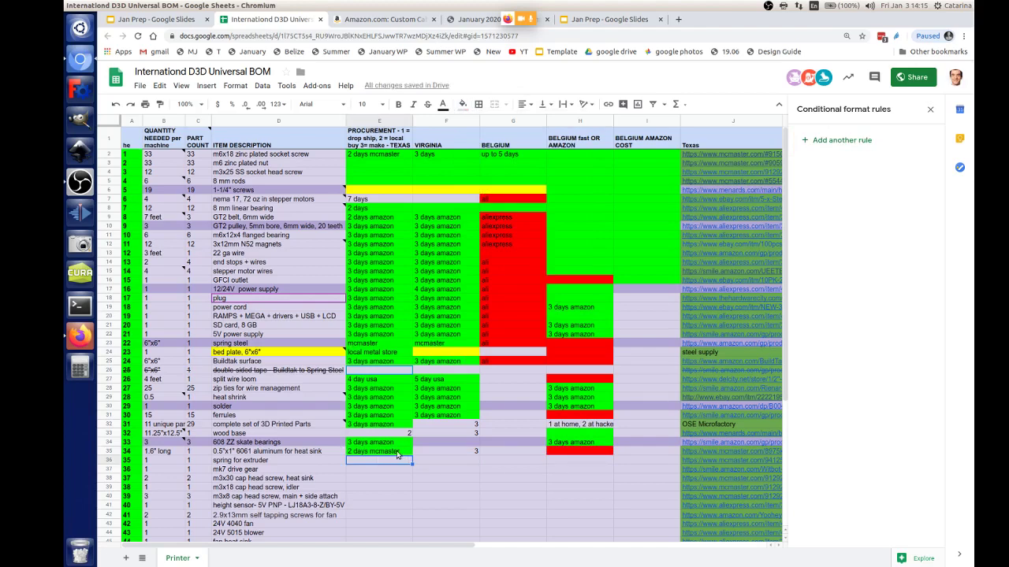
mouse_move(398, 454)
mouse_down()
mouse_move(403, 467)
mouse_move(391, 464)
mouse_up()
key(ctrl+d)
click(609, 456)
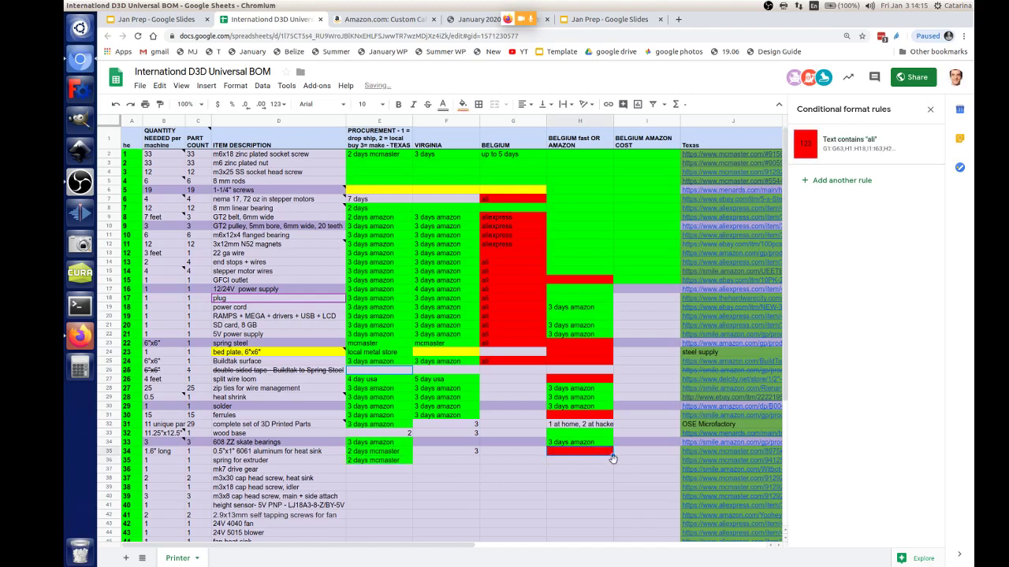
drag(611, 455, 610, 464)
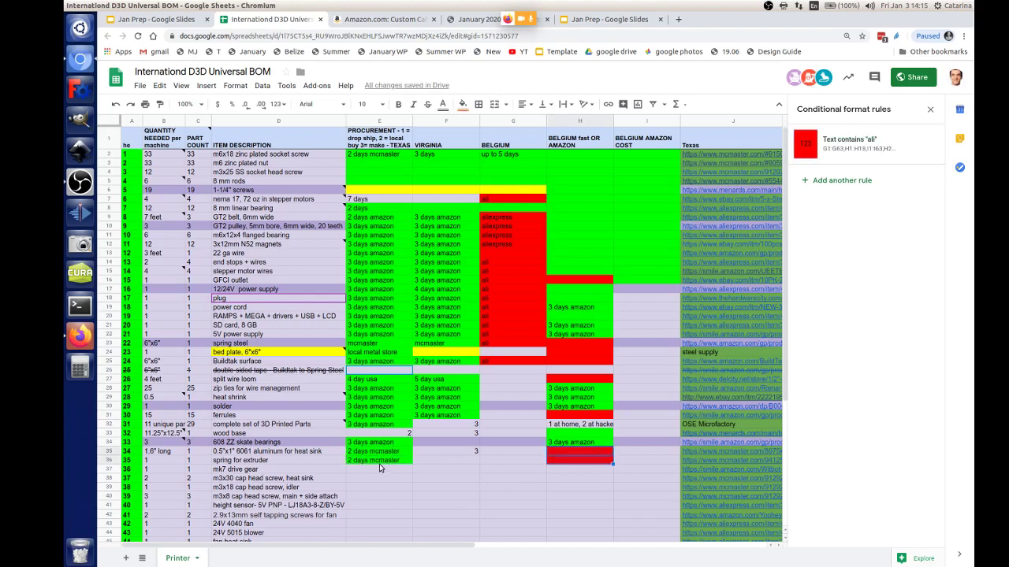
click(379, 471)
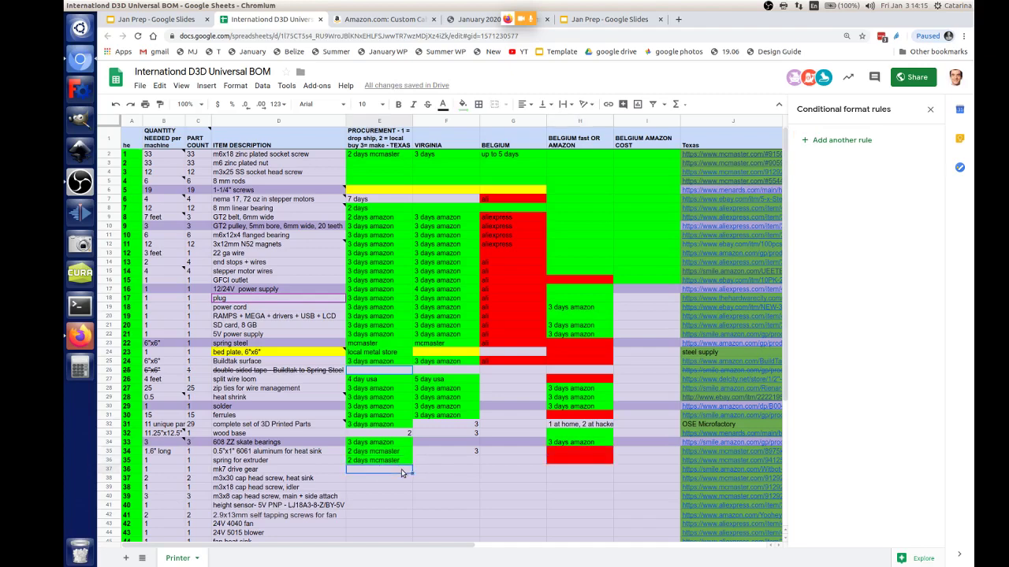
key(ctrl+v)
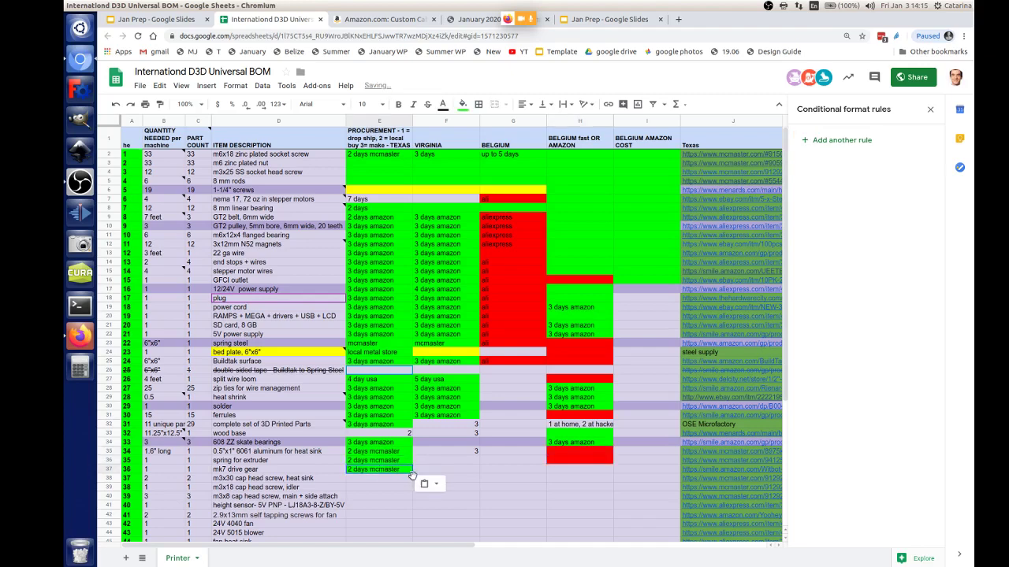
click(569, 464)
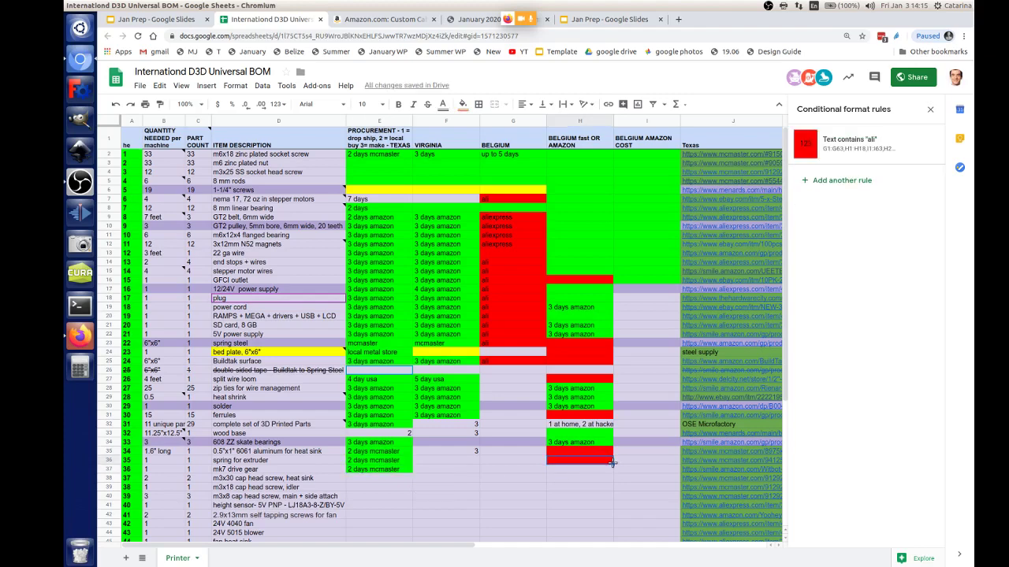
drag(614, 464, 613, 473)
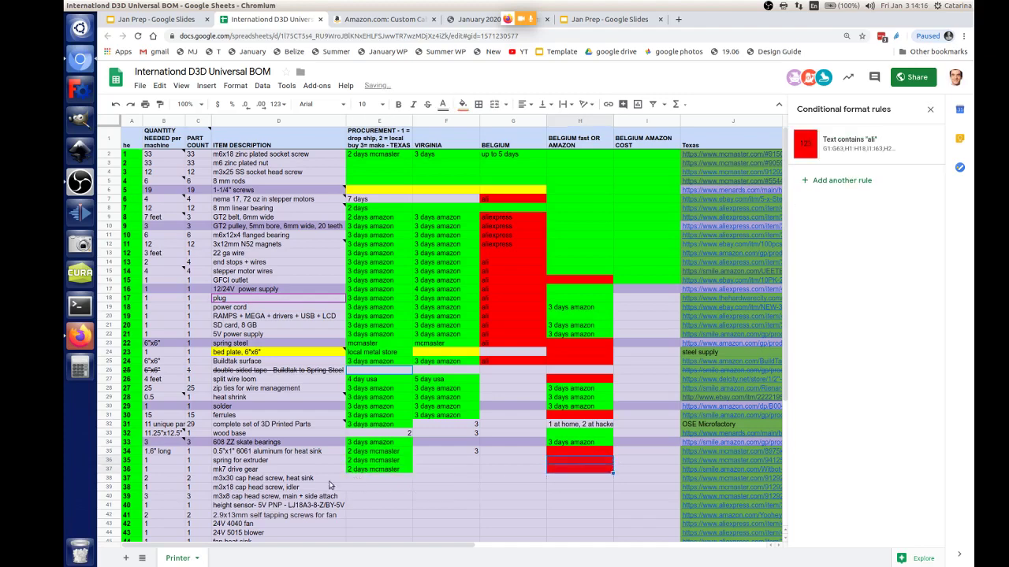
Step: Copy the run of mcmaster lead times and paste it repeatedly into the rows below
scroll(260, 482, down, 1)
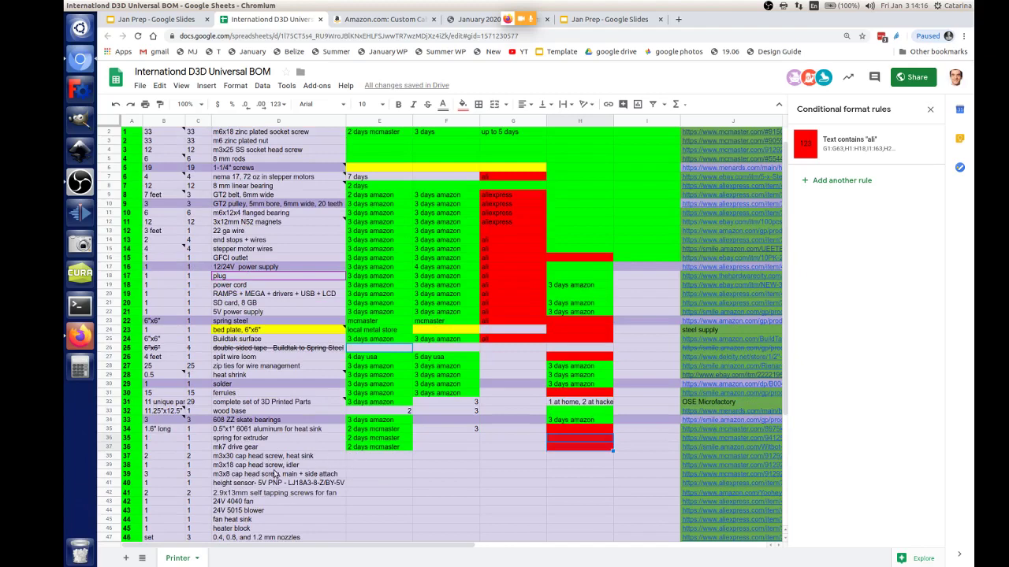
click(407, 448)
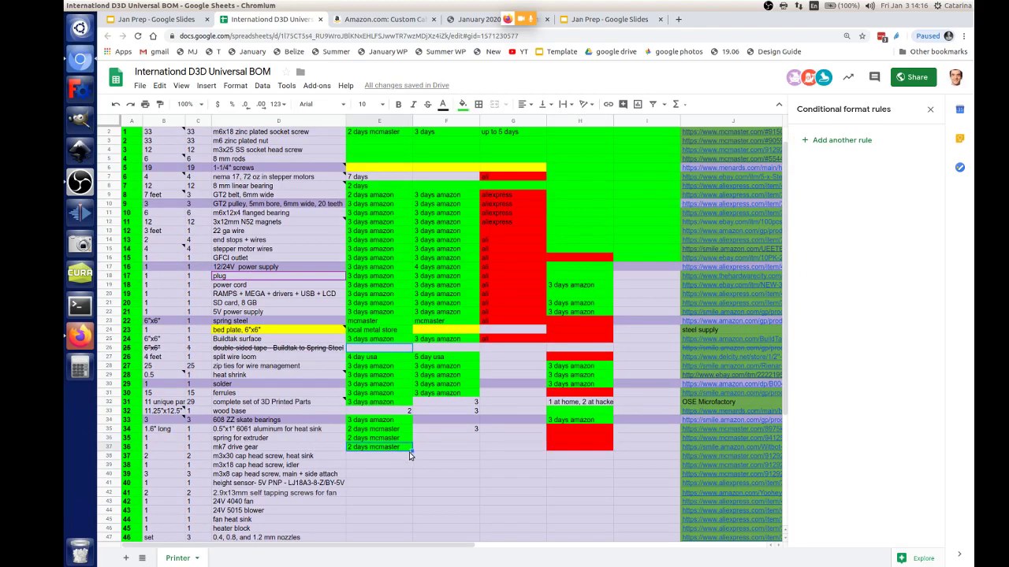
drag(411, 451, 384, 482)
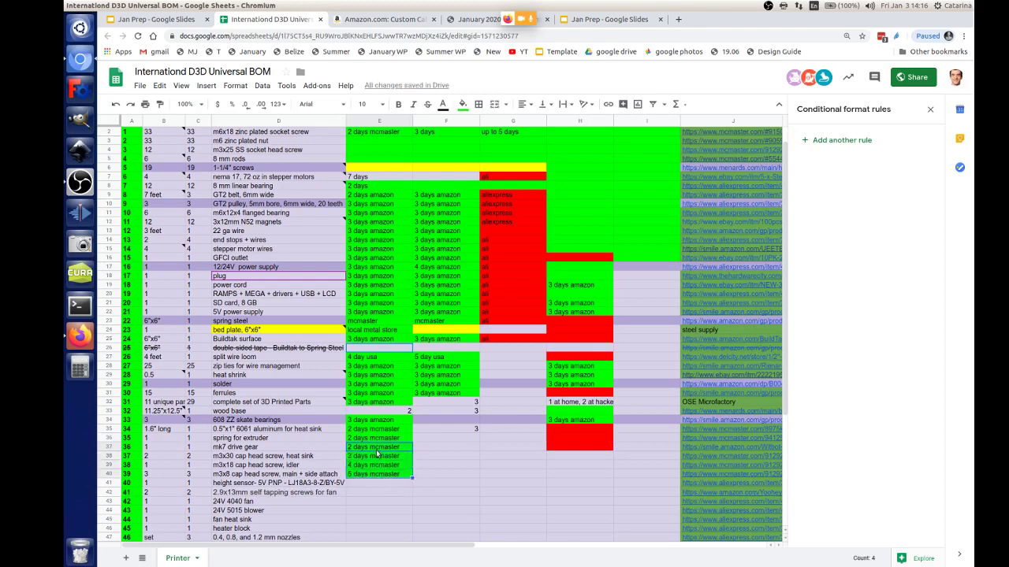
key(ctrl+c)
click(376, 455)
key(ctrl+v)
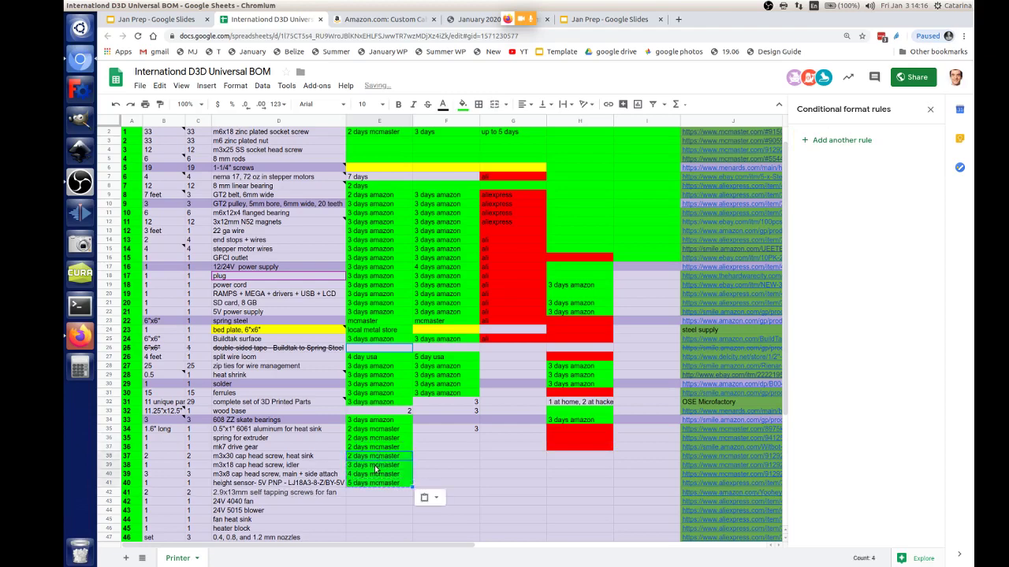
click(376, 466)
key(ctrl+v)
click(375, 476)
key(ctrl+v)
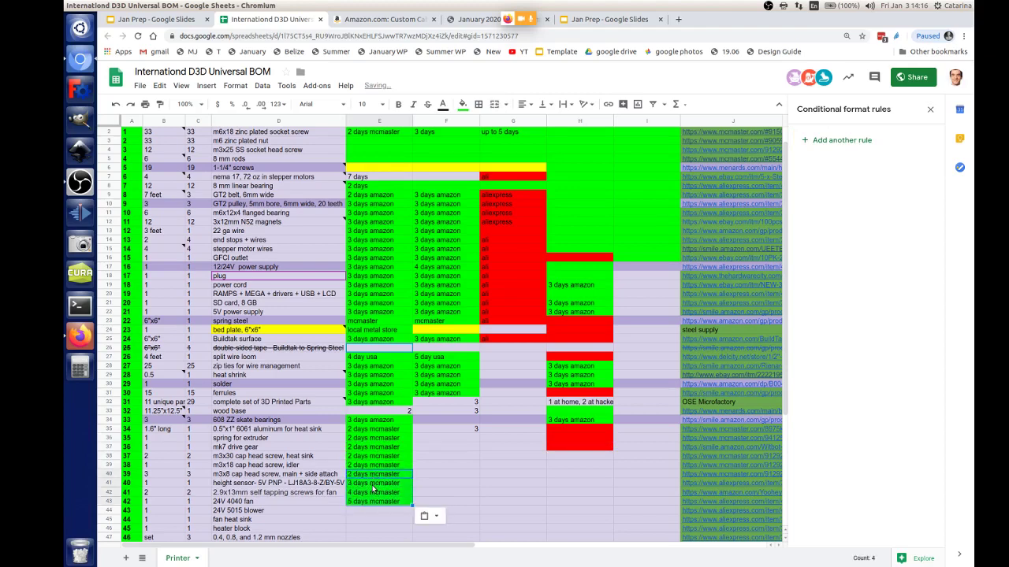
Step: Clear the surplus pasted lead times and remove their green fill
click(373, 489)
key(Down)
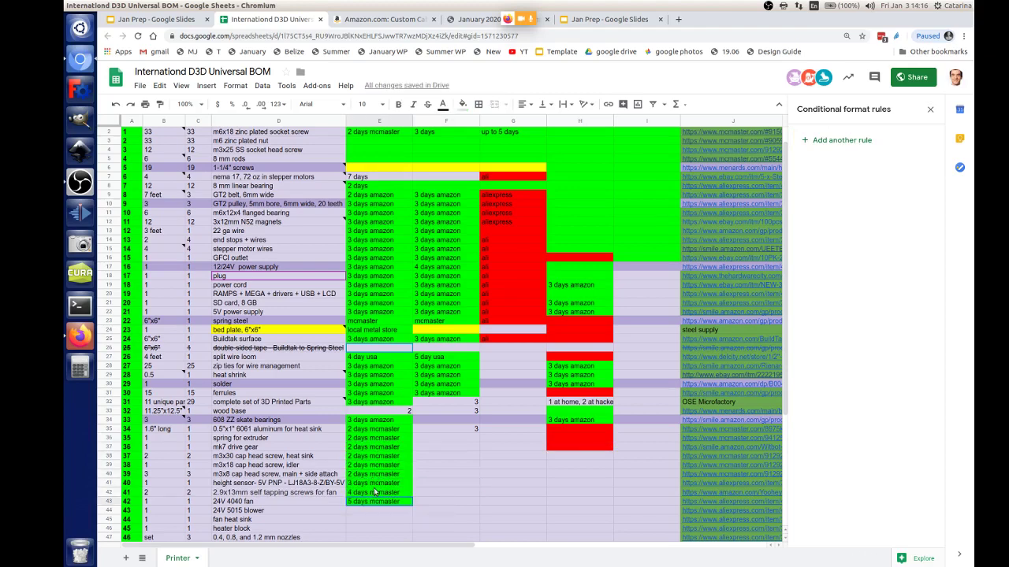
key(shift+Up)
key(shift+Up)
key(Delete)
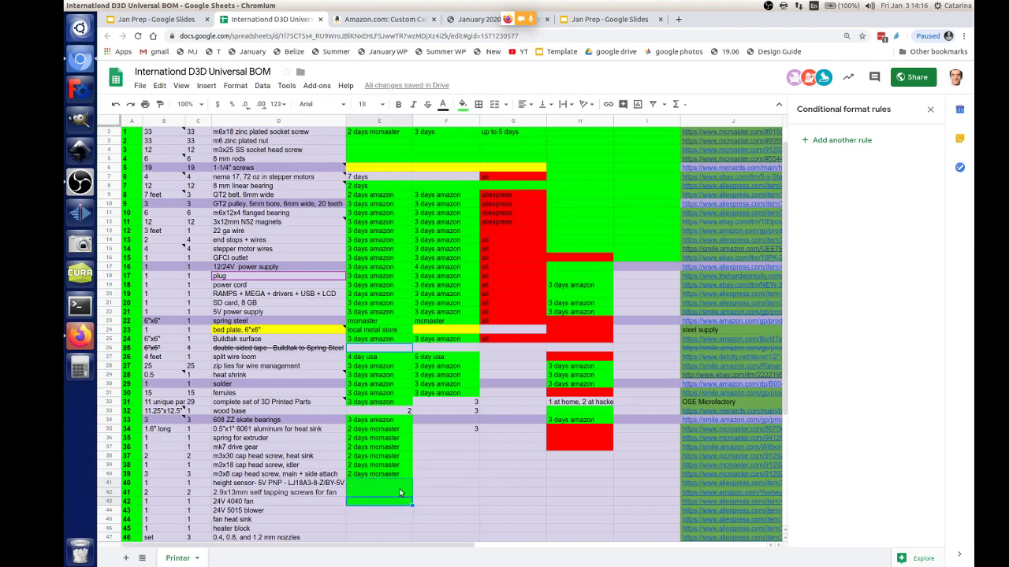
click(462, 104)
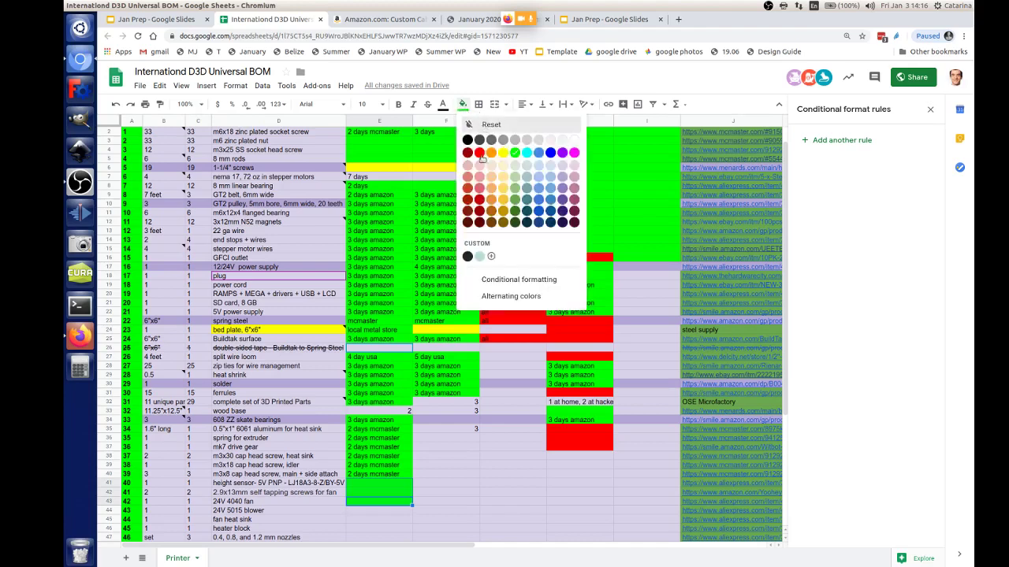
click(481, 155)
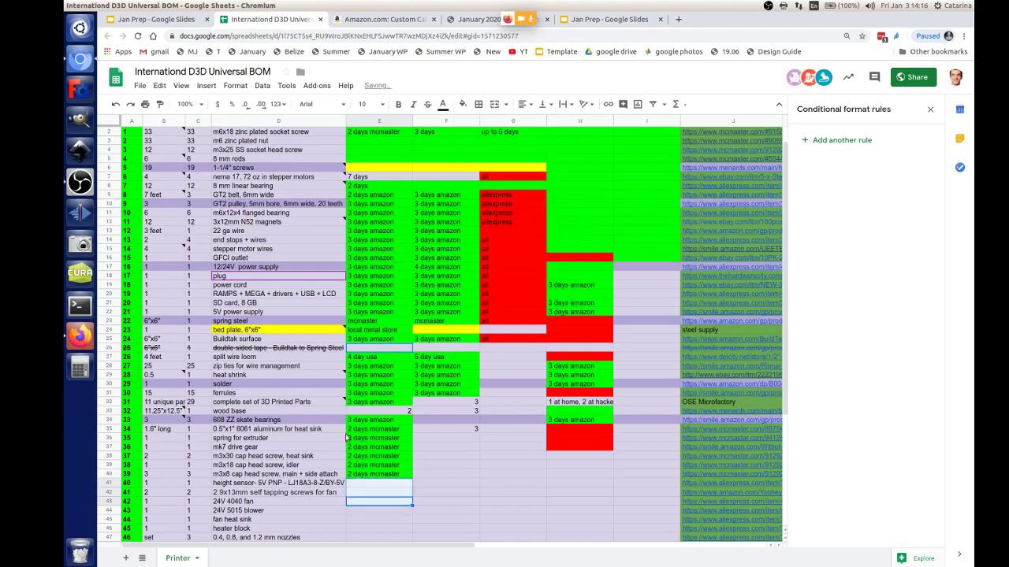
Step: Turn the m3x30 screw rows' Belgium cells red, then extend '2 days mcmaster' and red one row further
click(600, 447)
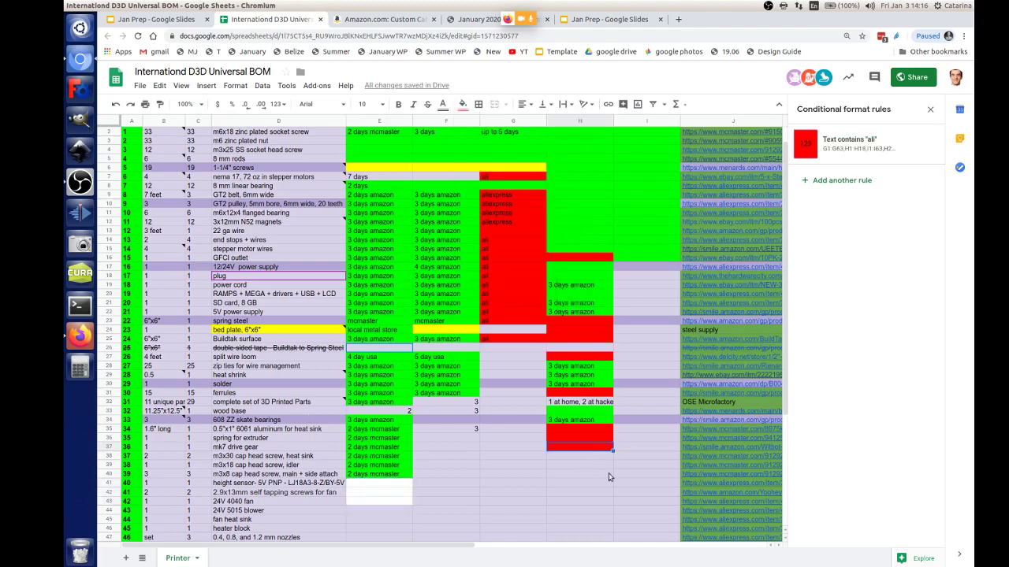
shift+click(608, 476)
key(ctrl+v)
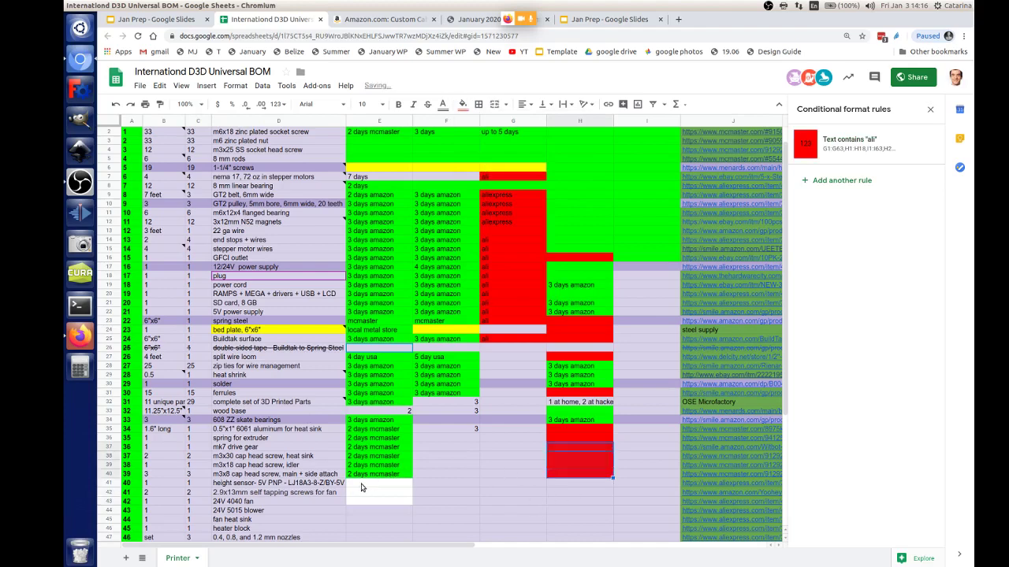
click(375, 483)
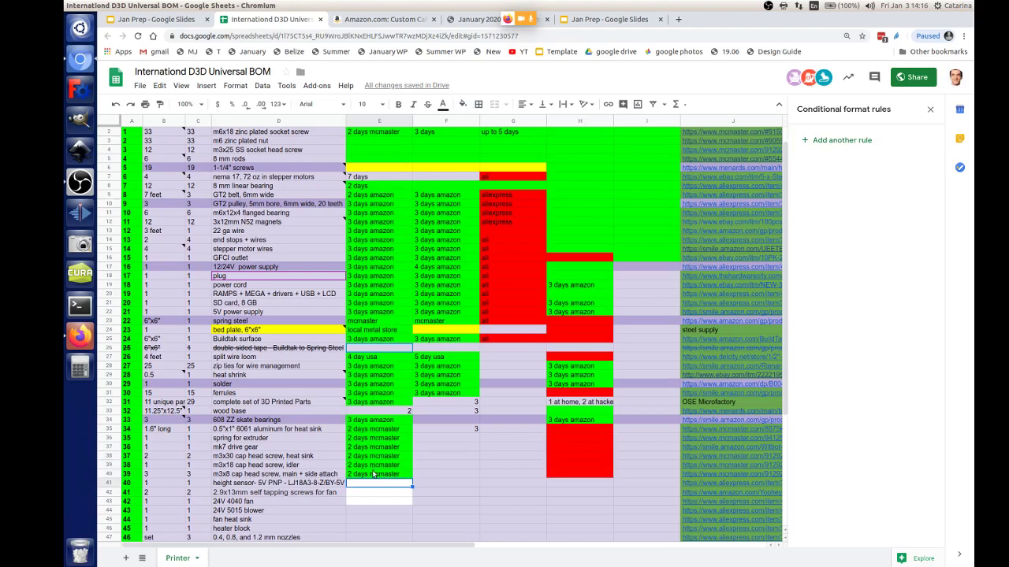
click(386, 476)
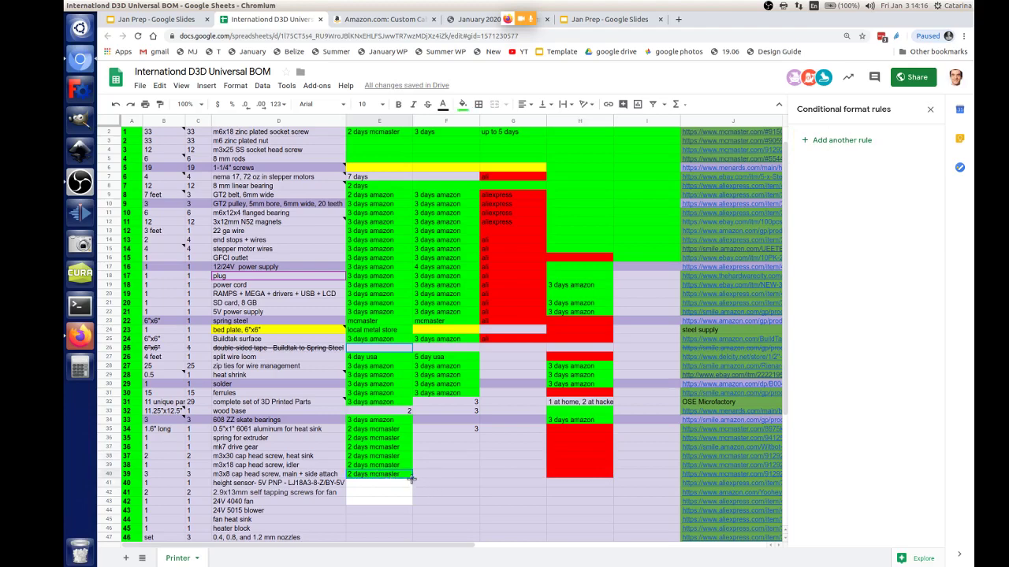
drag(411, 479, 401, 491)
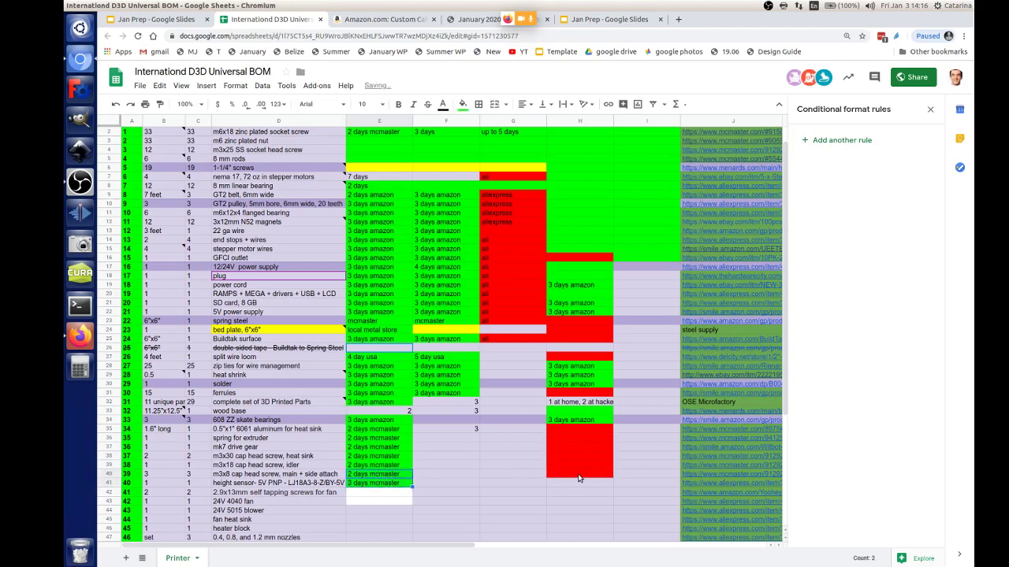
click(579, 477)
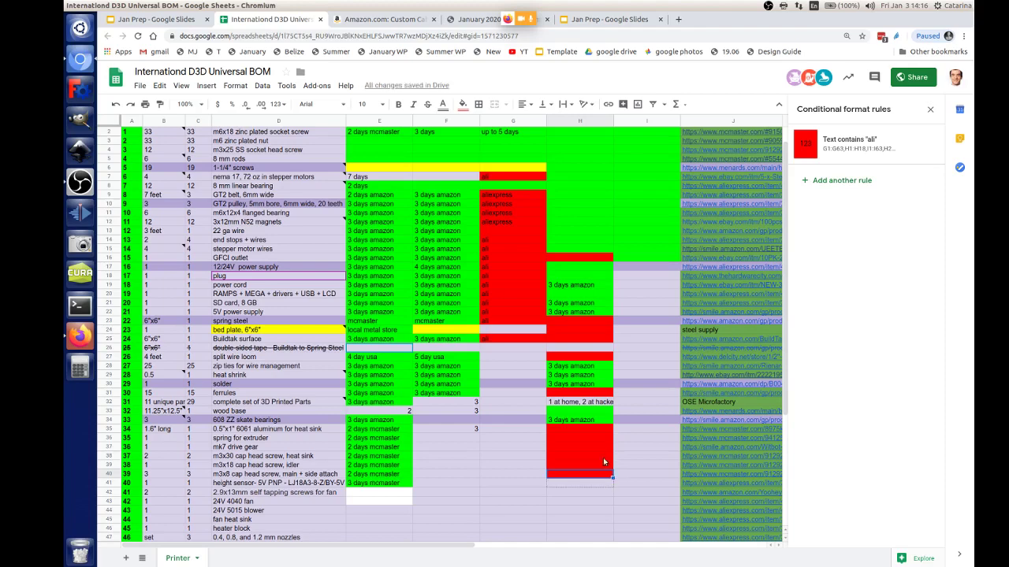
drag(613, 477, 609, 485)
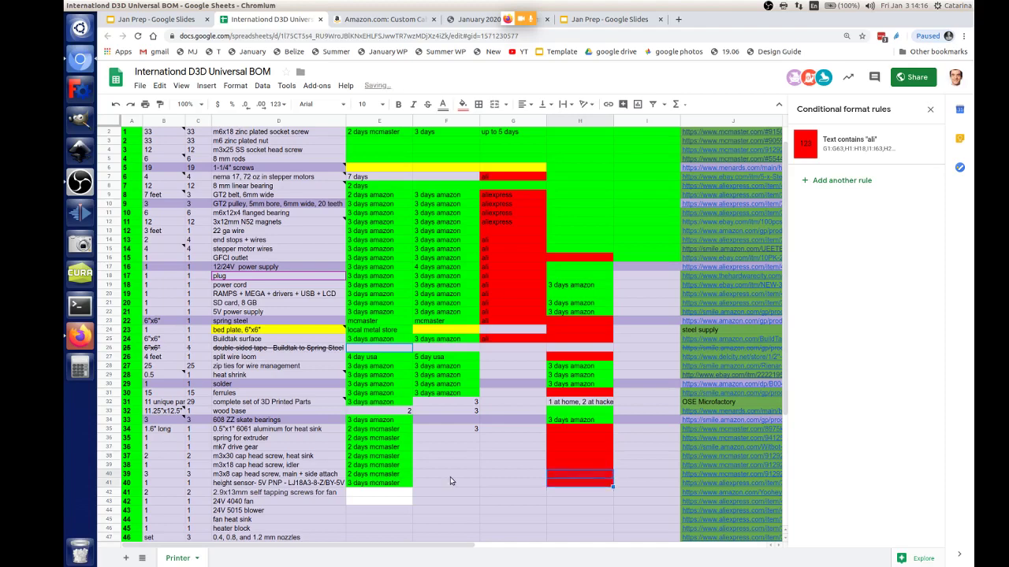
Step: Enter an aliexpress lead time for the next row and check its Amazon supplier page
click(385, 483)
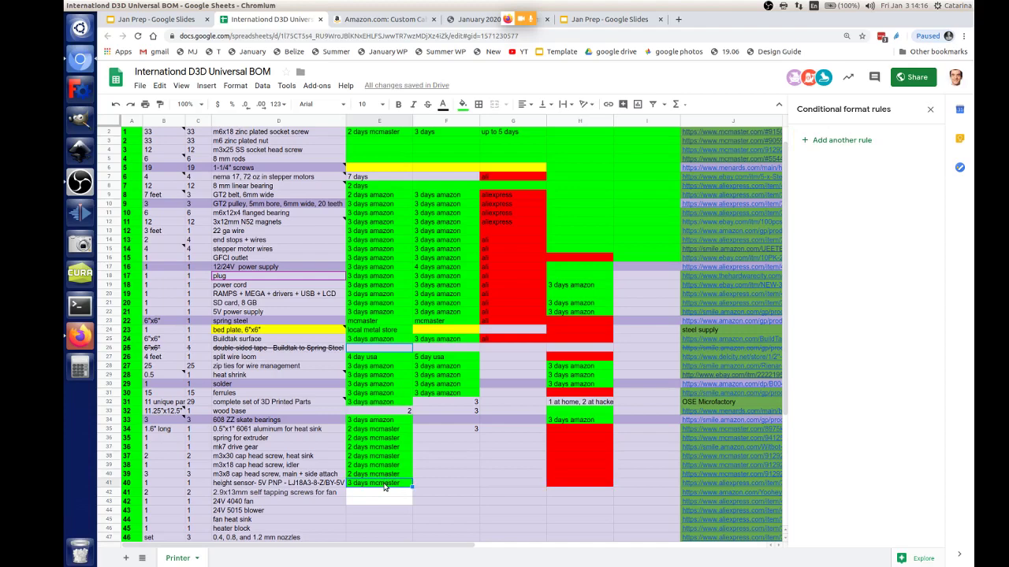
text(gol)
key(Return)
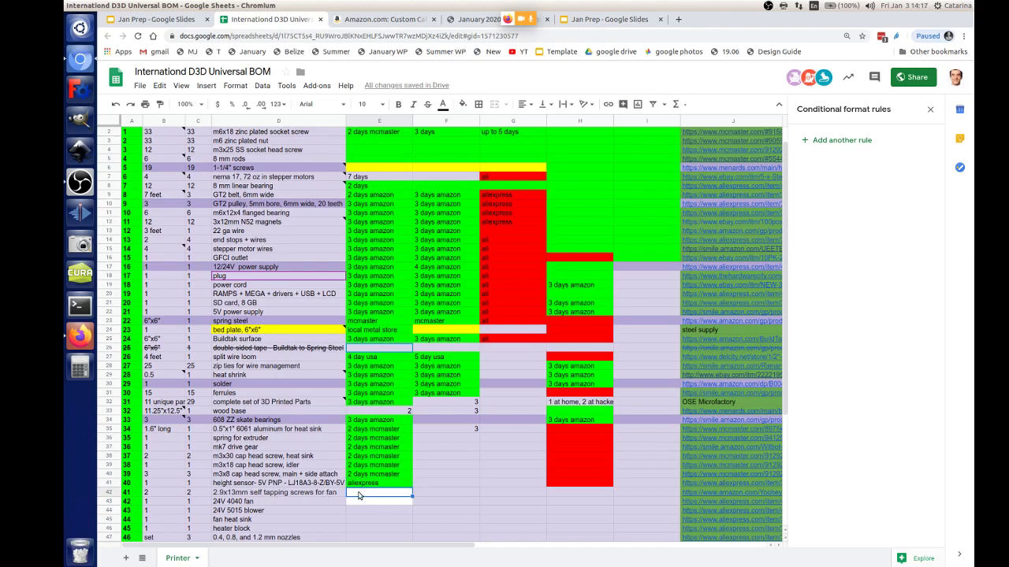
mouse_move(692, 494)
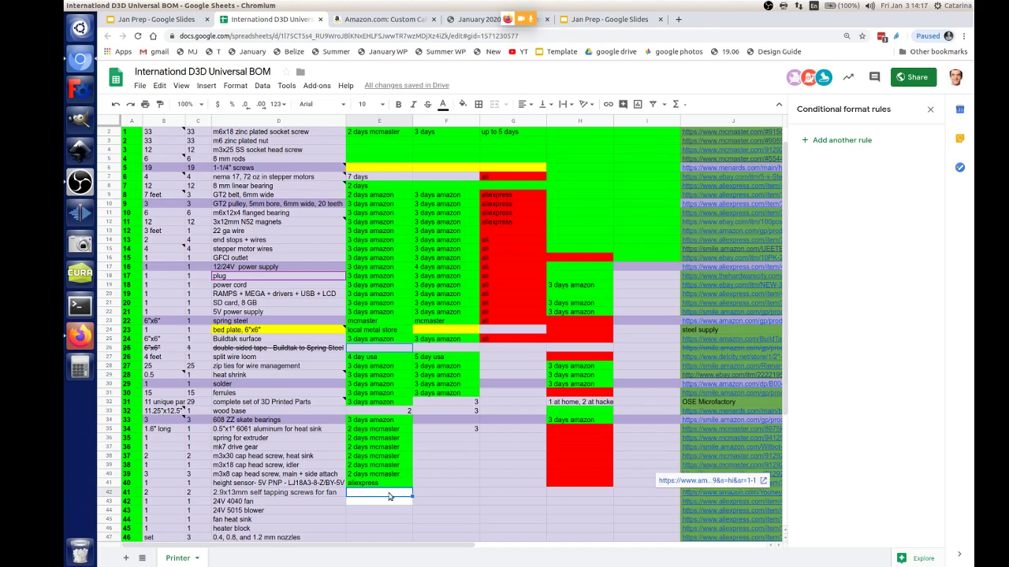
click(725, 492)
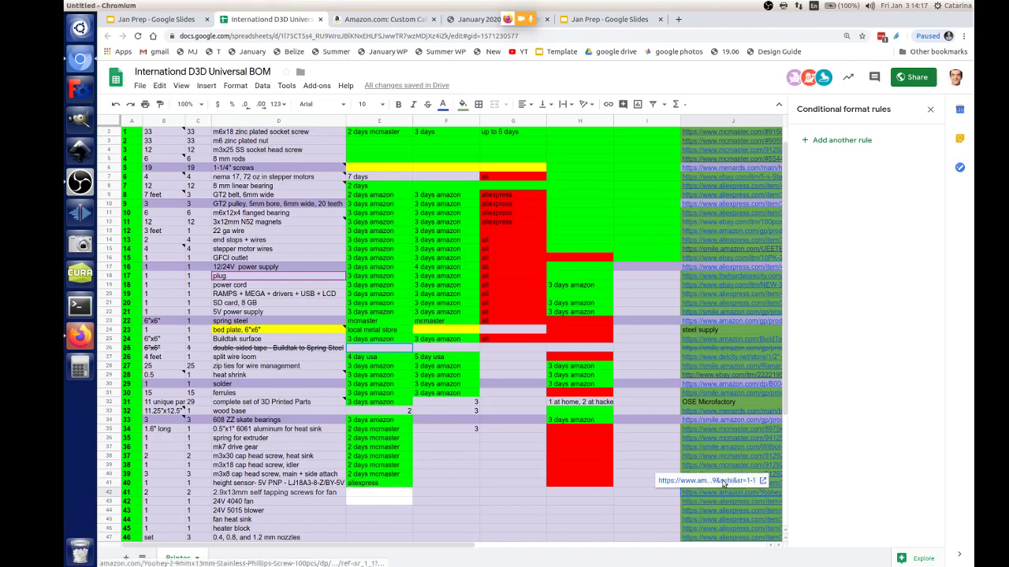
click(725, 481)
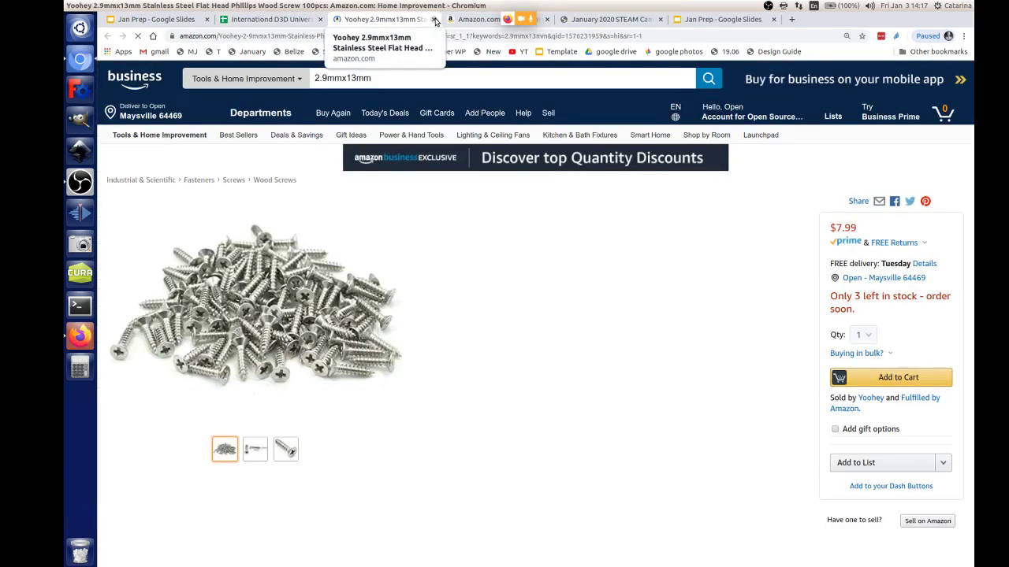
click(435, 20)
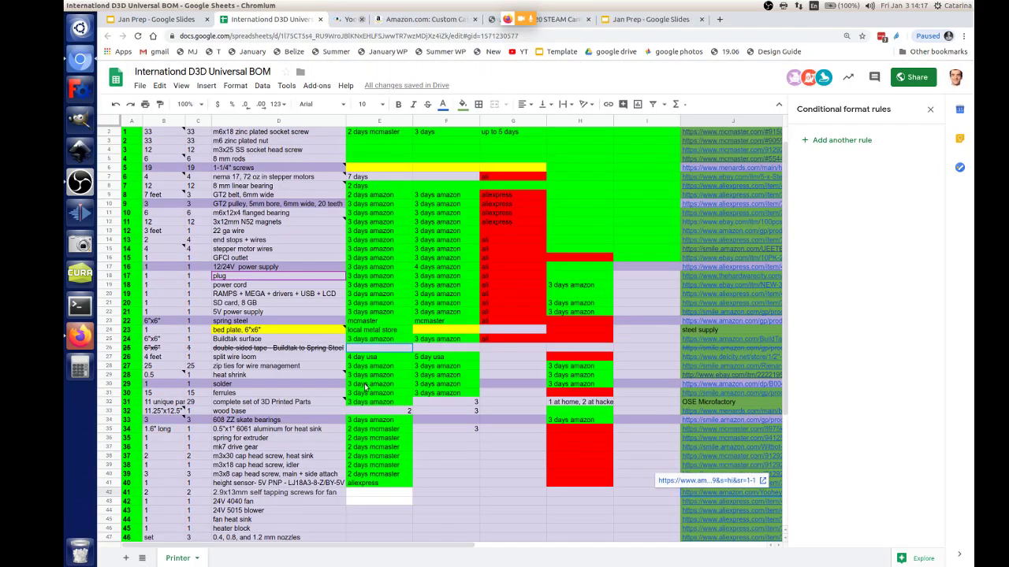
Step: Copy the aliexpress lead time down through E44 and extend the red Belgium marking into H43
click(403, 485)
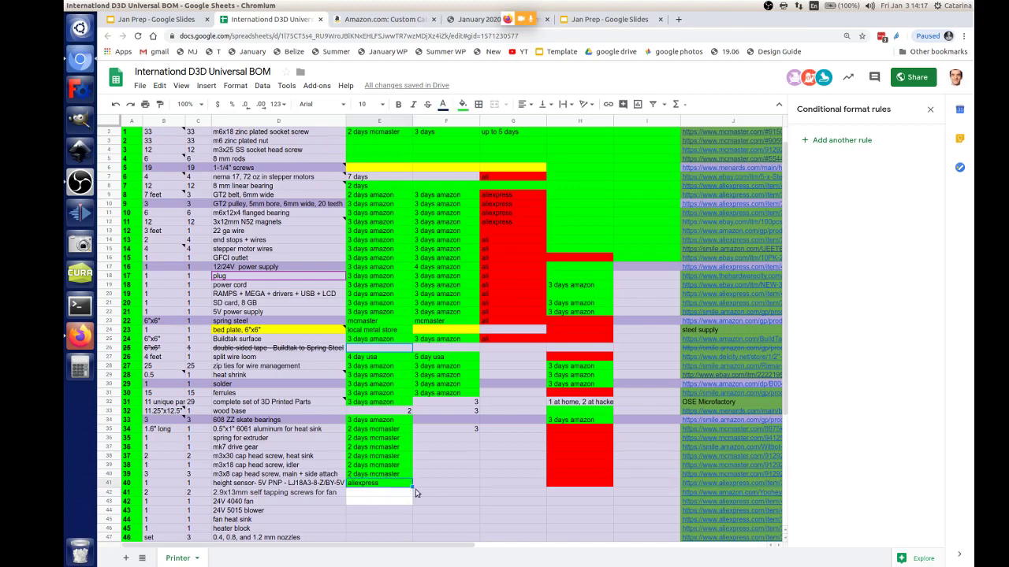
drag(412, 488, 412, 496)
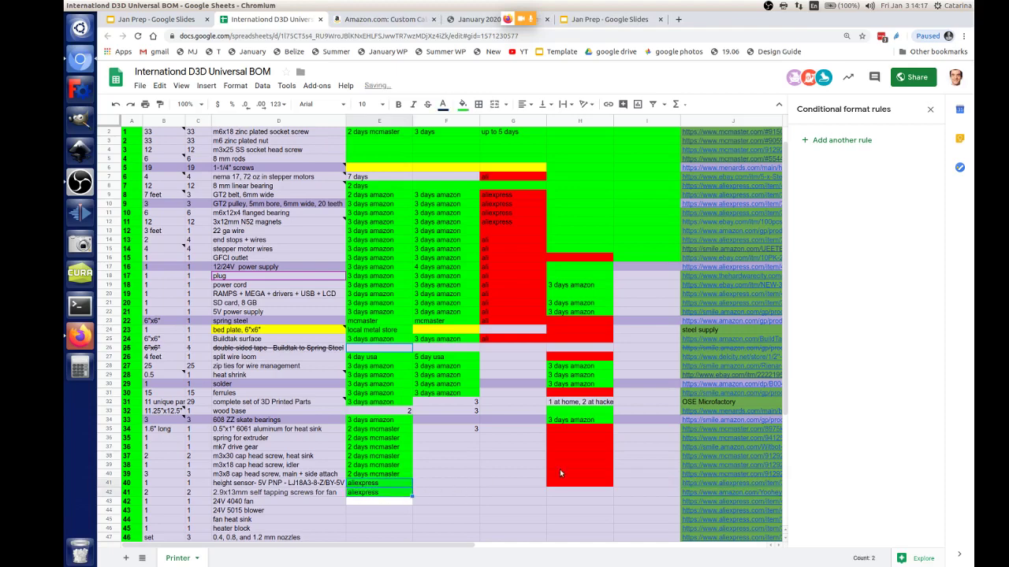
click(586, 483)
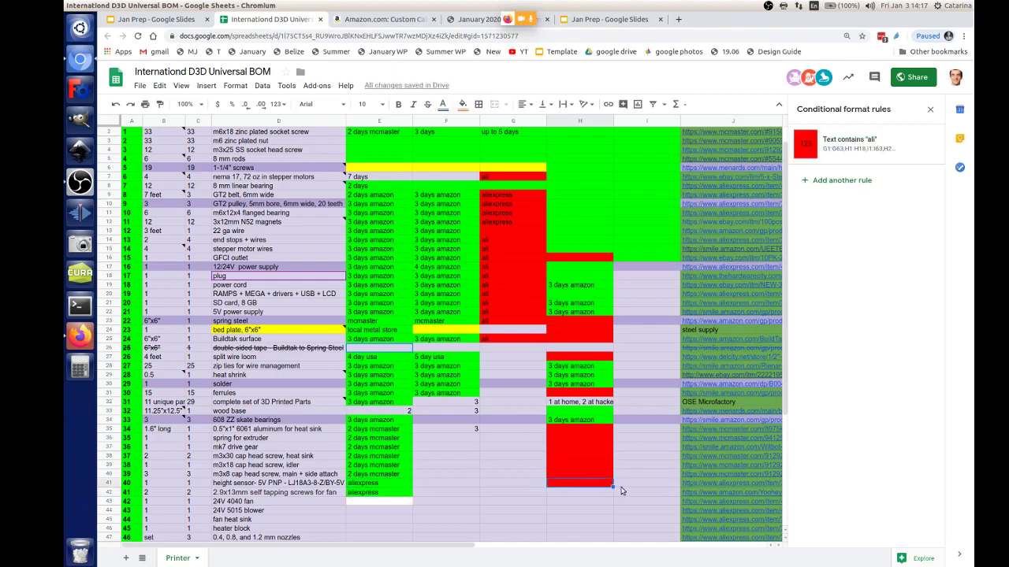
drag(612, 487, 612, 496)
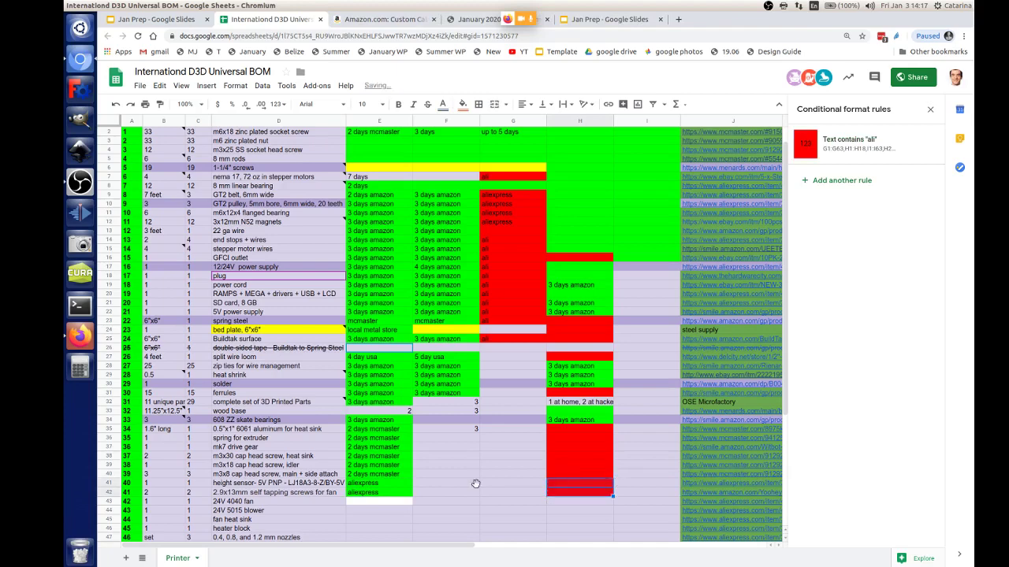
click(368, 503)
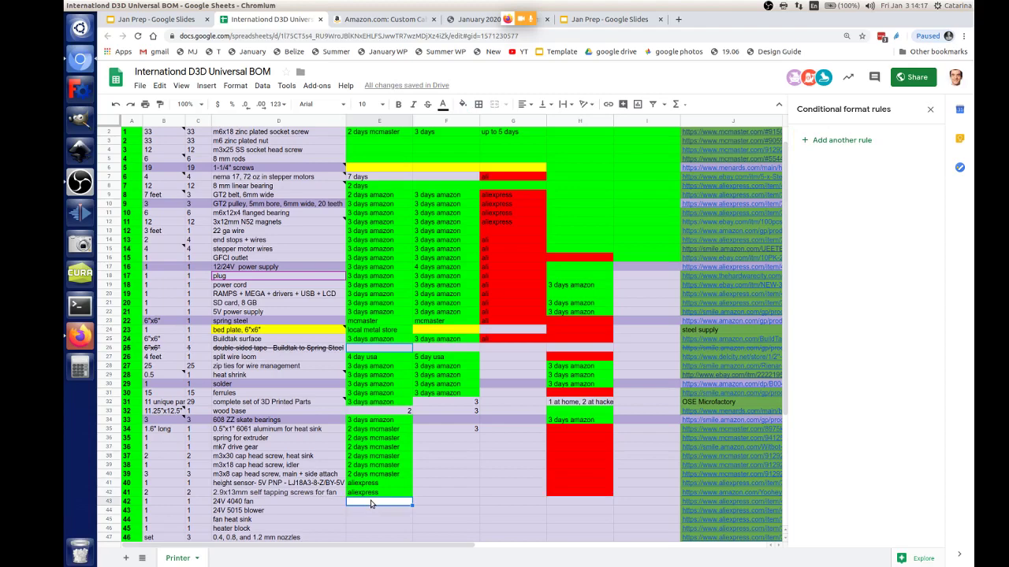
click(402, 494)
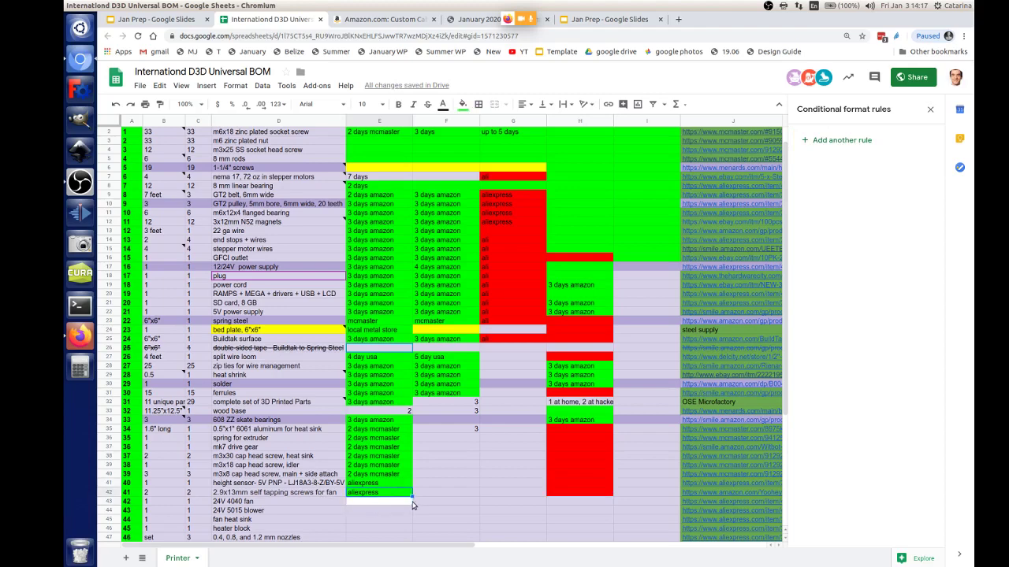
drag(411, 497, 412, 505)
click(605, 498)
drag(481, 518, 354, 515)
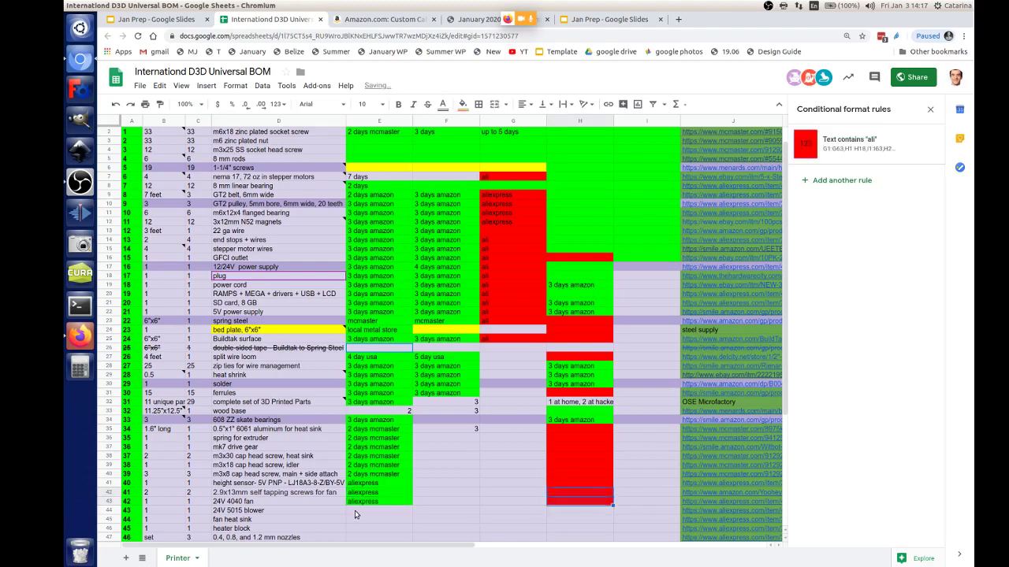
click(396, 504)
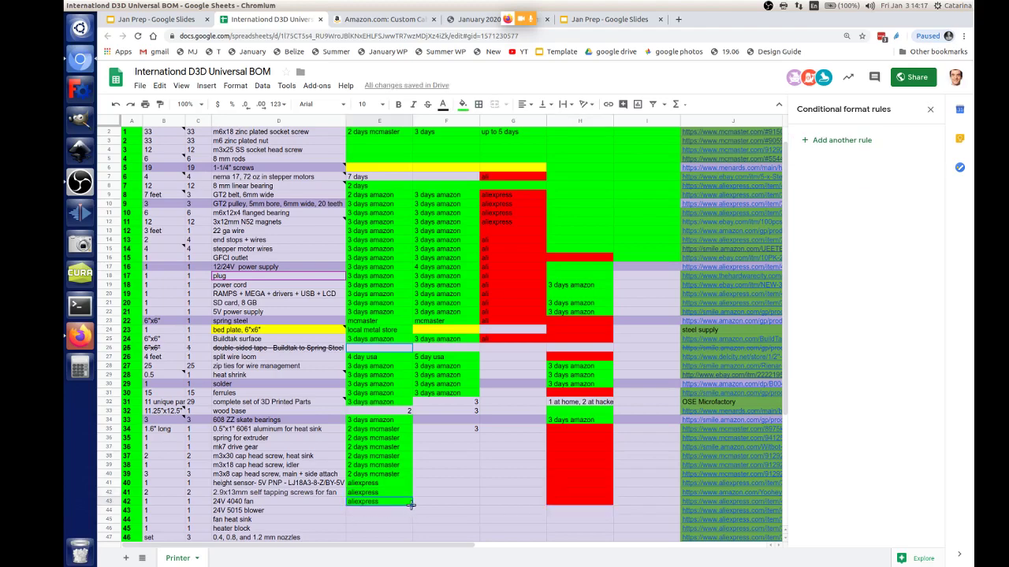
drag(412, 504, 421, 512)
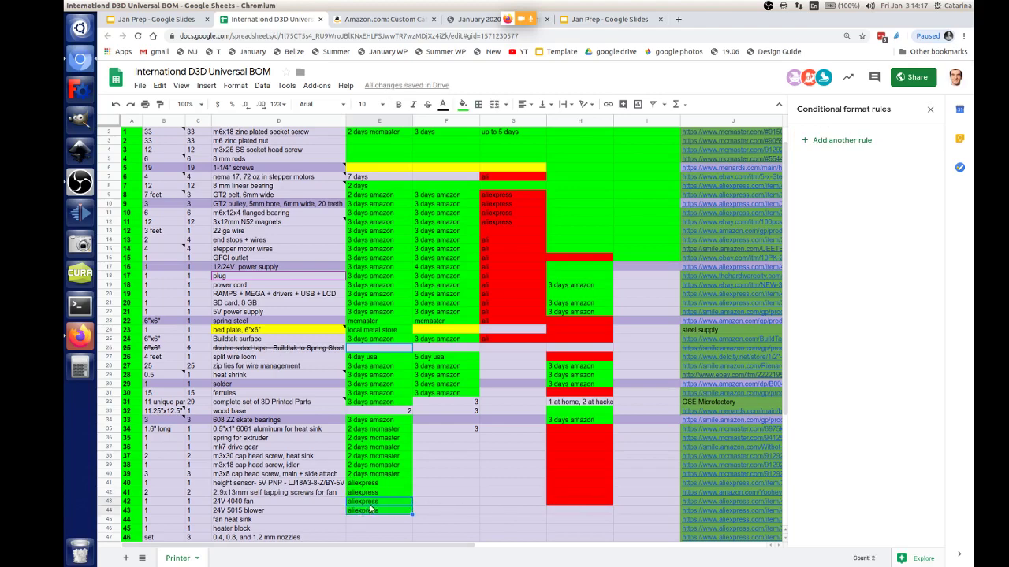
Step: Paste '2 days mcmaster' from E40 into E43 and E44
click(373, 476)
key(ctrl+c)
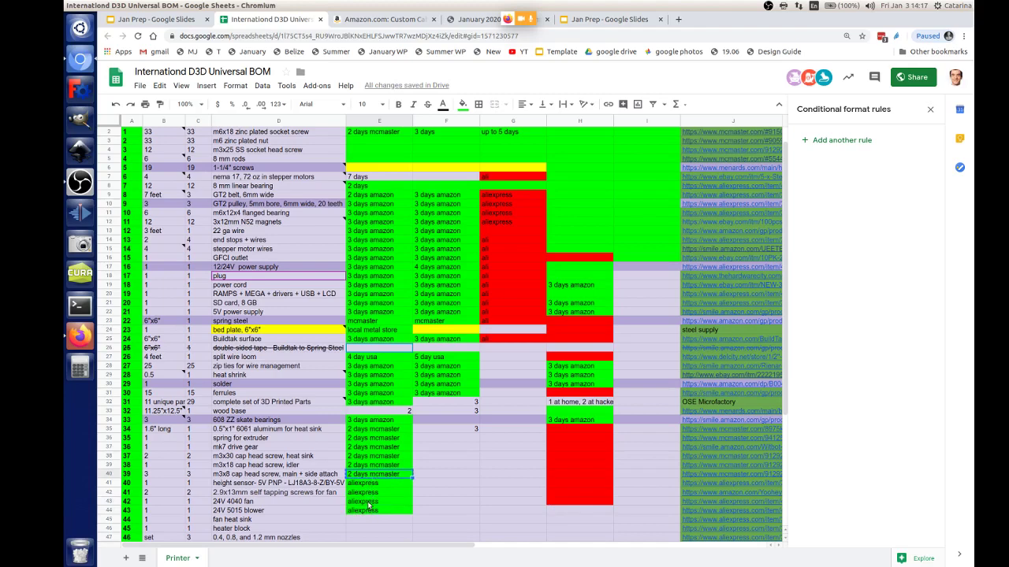
click(368, 503)
key(ctrl+v)
click(359, 515)
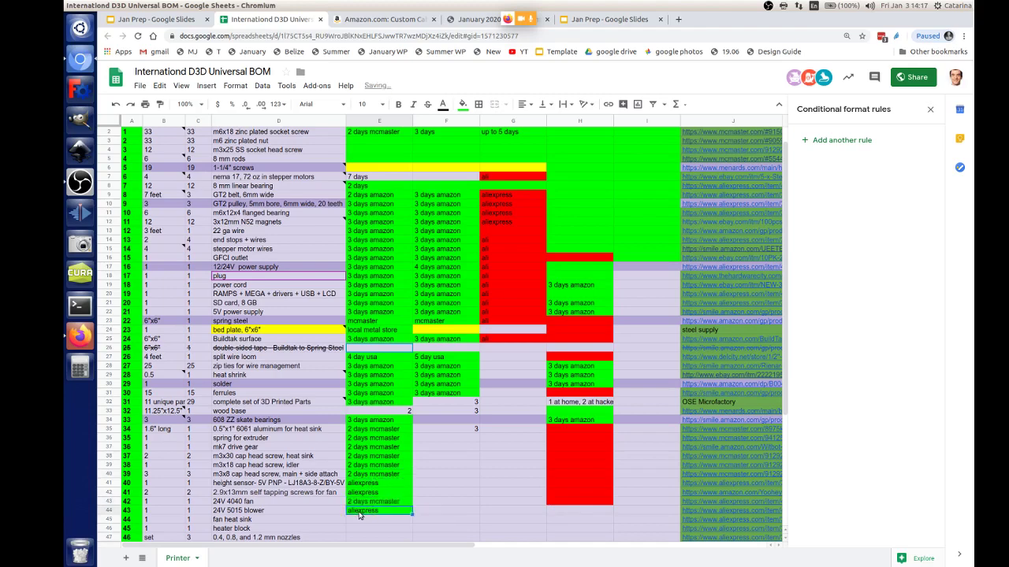
key(ctrl+v)
click(609, 505)
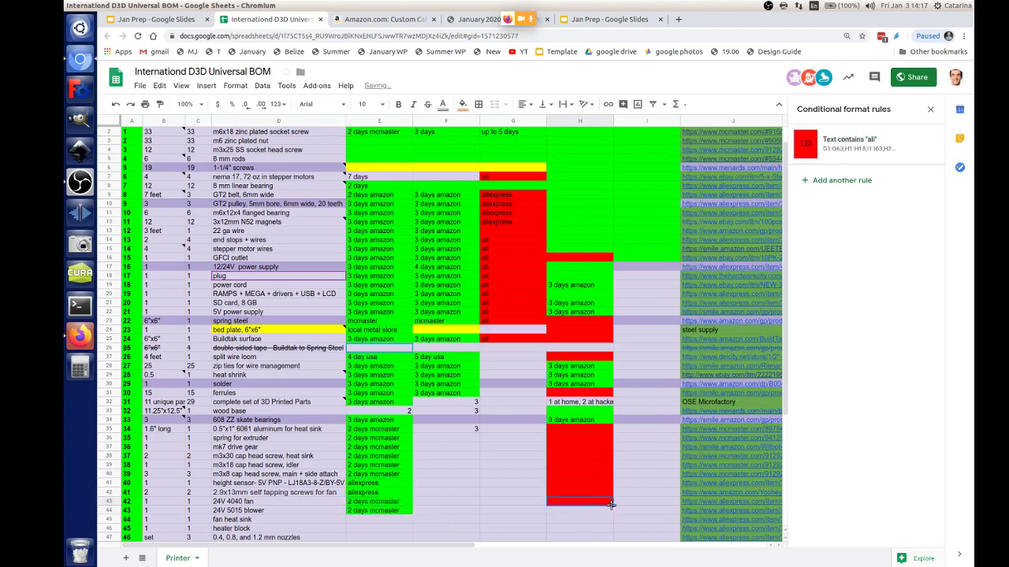
Step: Paste '3 days amazon' from E19 into E45–E47 and extend the red H cells to H47
scroll(475, 512, down, 2)
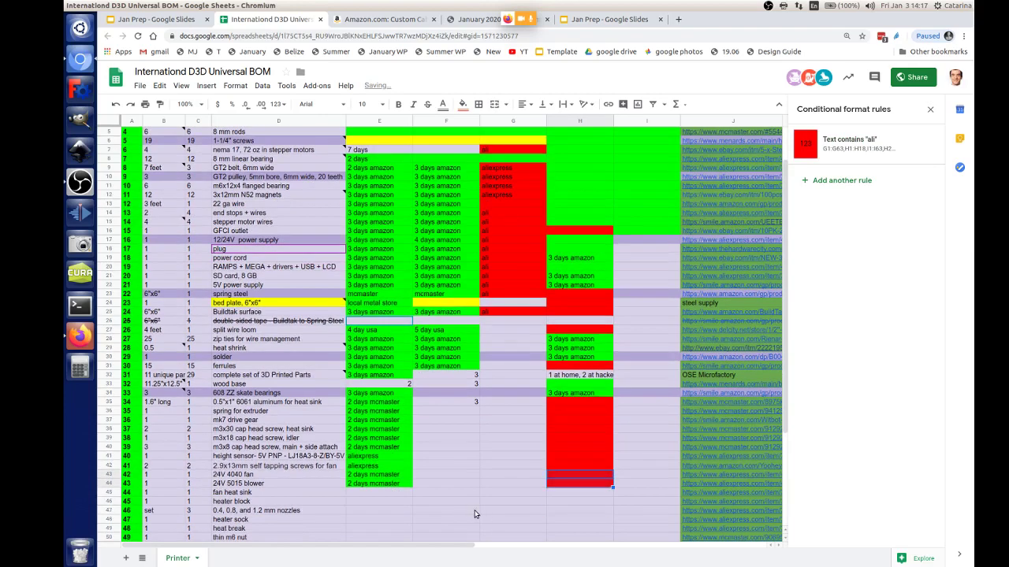
scroll(474, 514, down, 1)
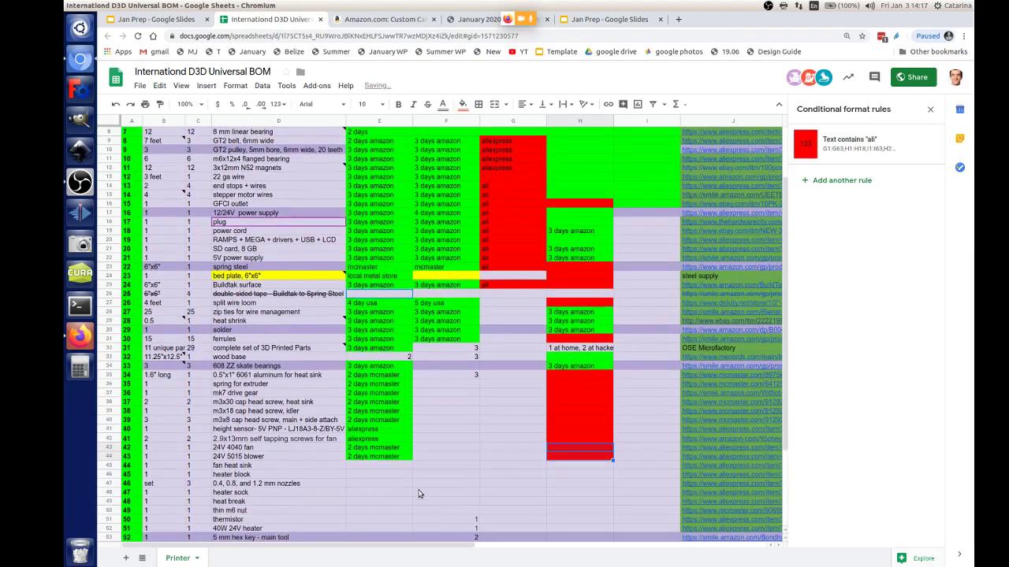
click(375, 467)
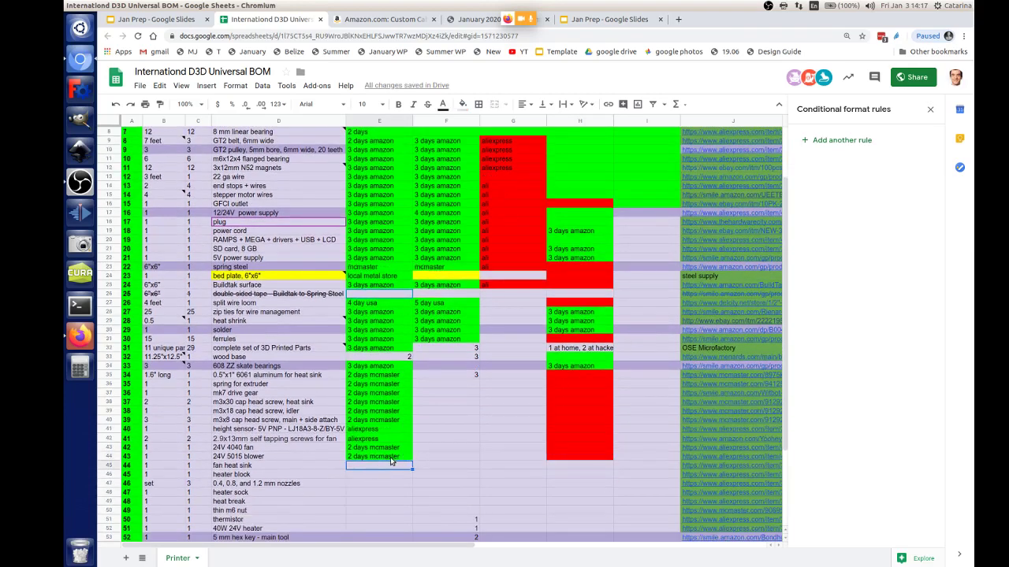
click(390, 459)
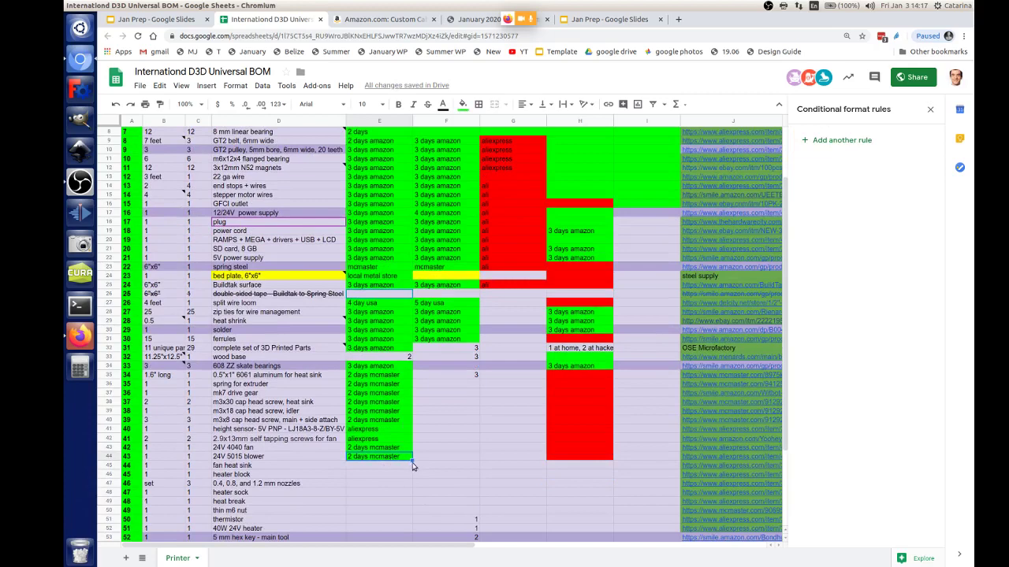
click(377, 412)
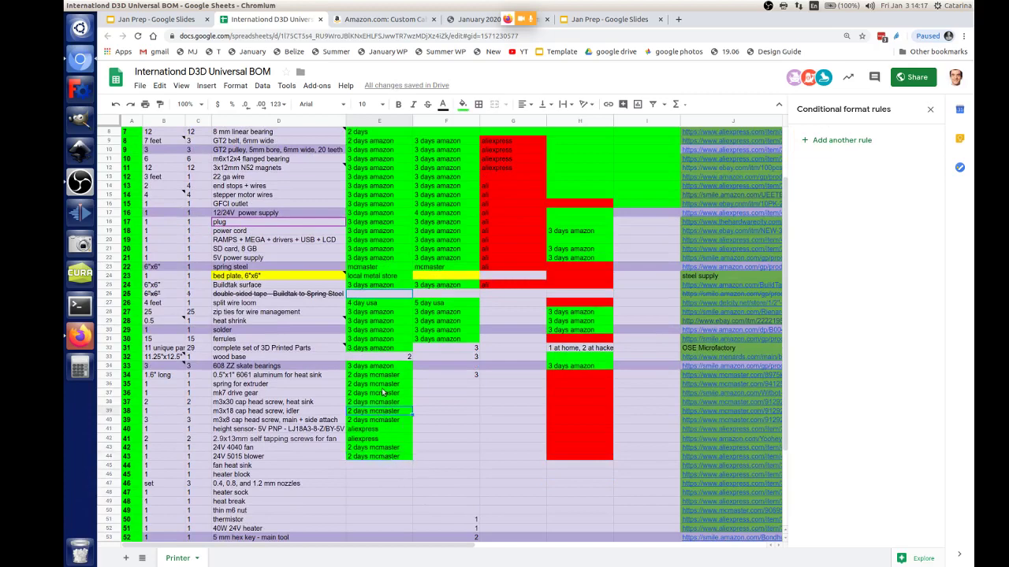
click(364, 242)
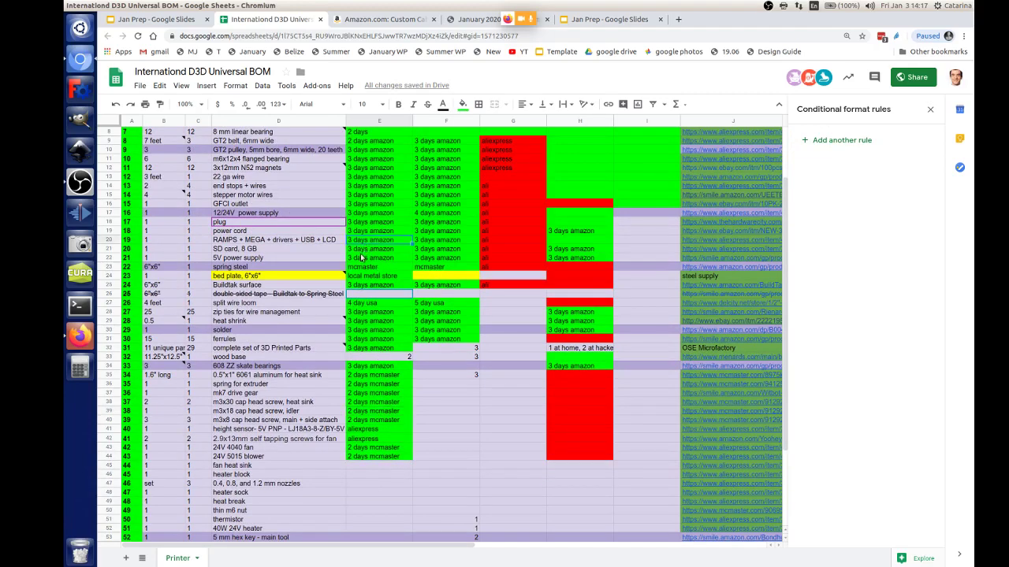
click(353, 465)
key(ctrl+v)
click(354, 475)
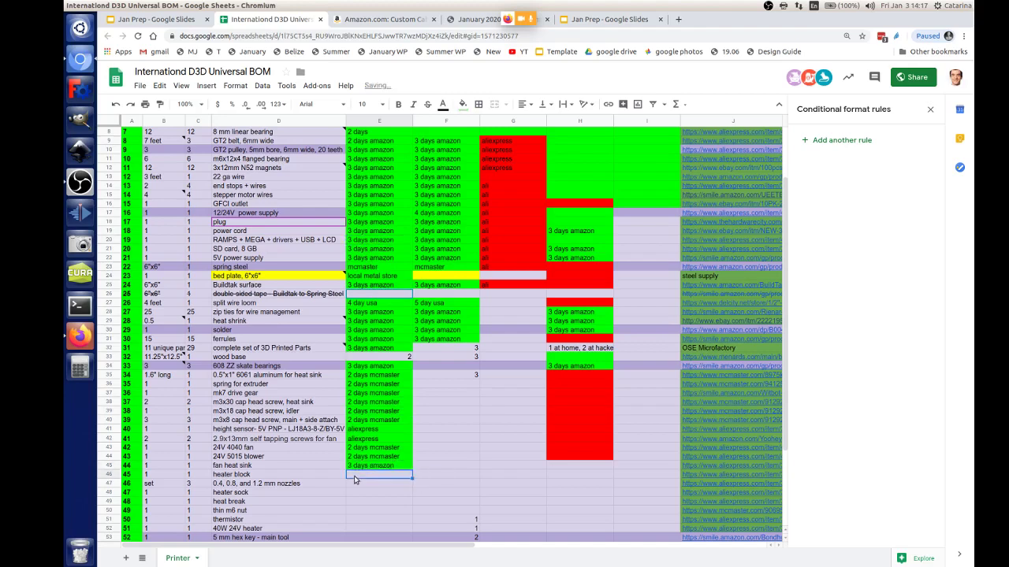
key(ctrl+v)
click(372, 484)
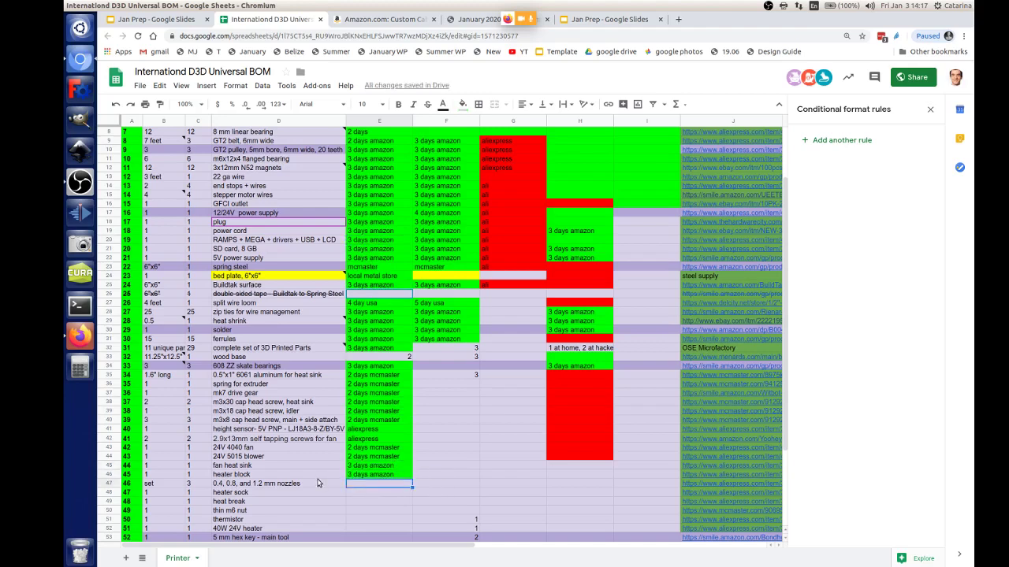
key(ctrl+v)
click(587, 456)
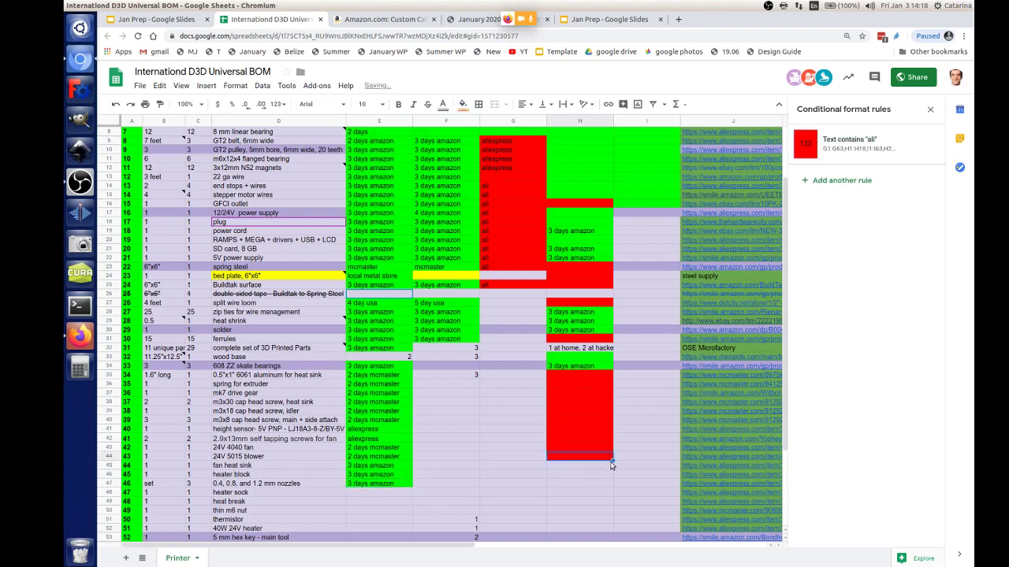
drag(604, 477, 563, 486)
Step: Paste '3 days amazon' into E48–E52 and extend the red H marking down to H52
scroll(379, 482, down, 2)
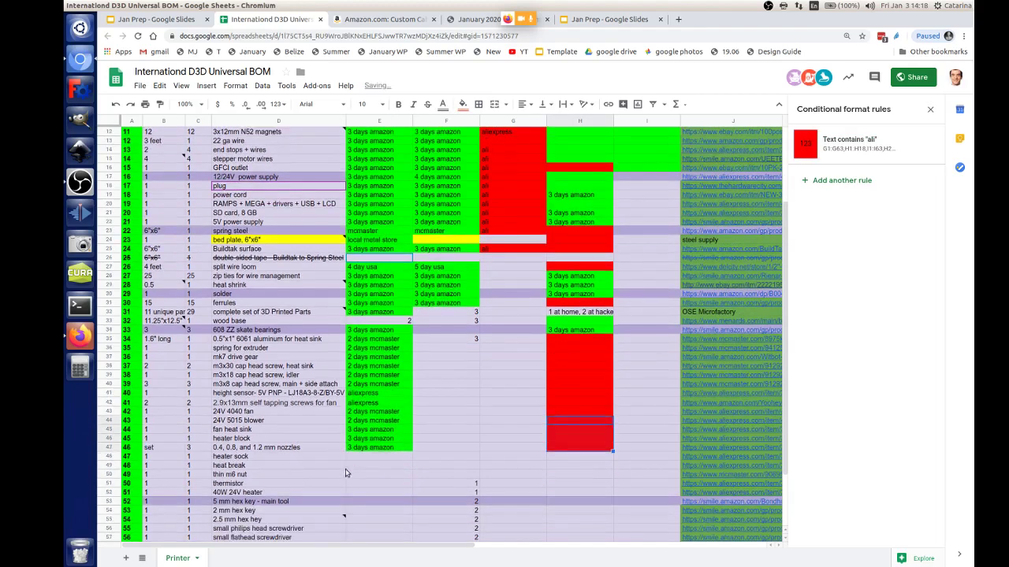
click(405, 449)
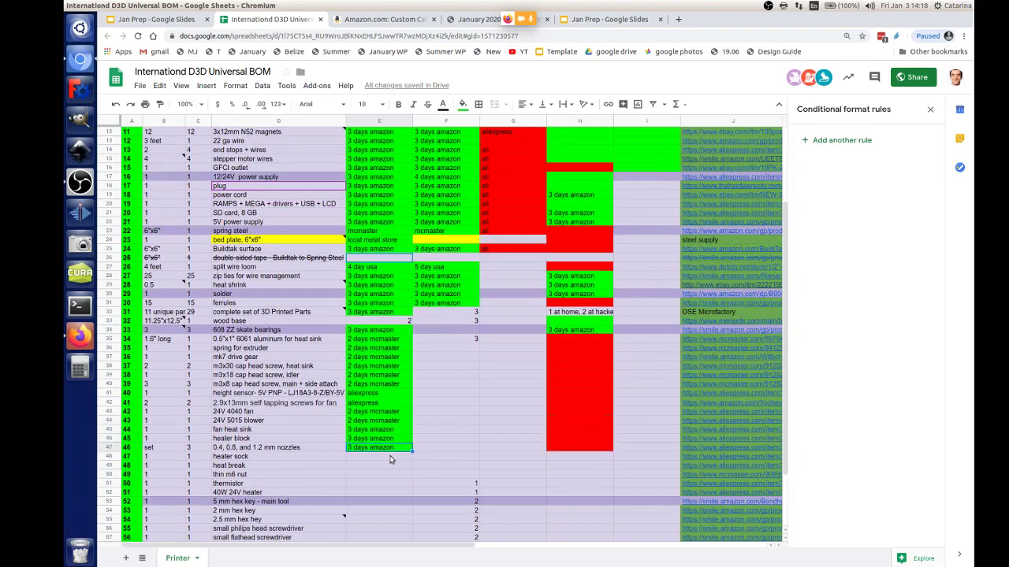
key(ctrl+c)
click(390, 456)
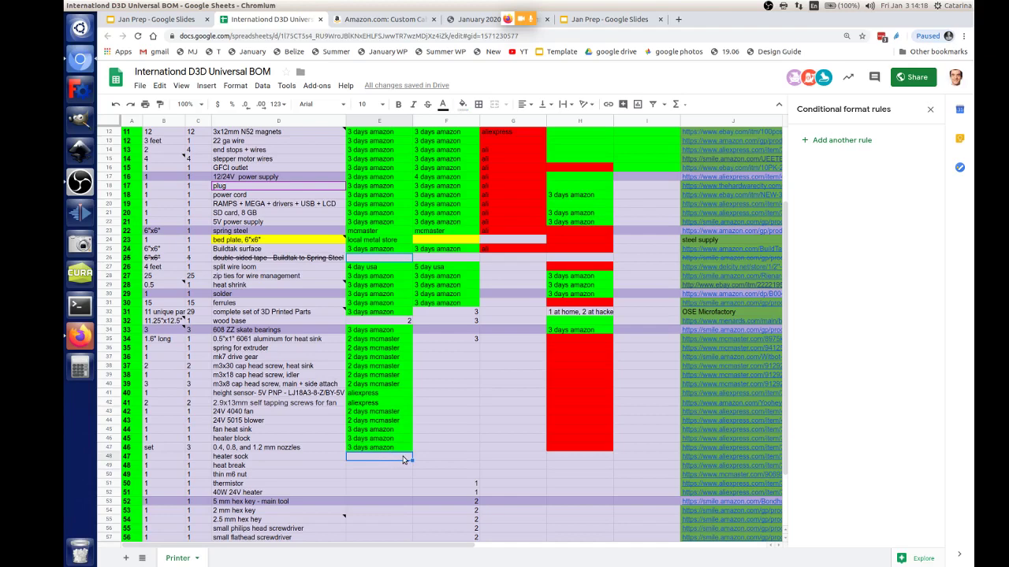
key(ctrl+v)
click(392, 468)
key(ctrl+v)
click(384, 478)
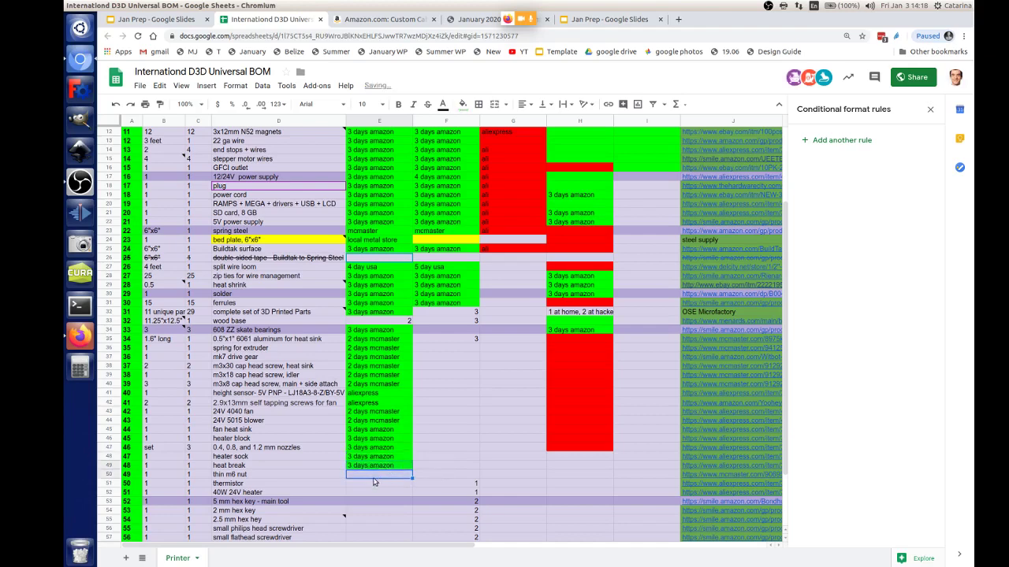
key(ctrl+v)
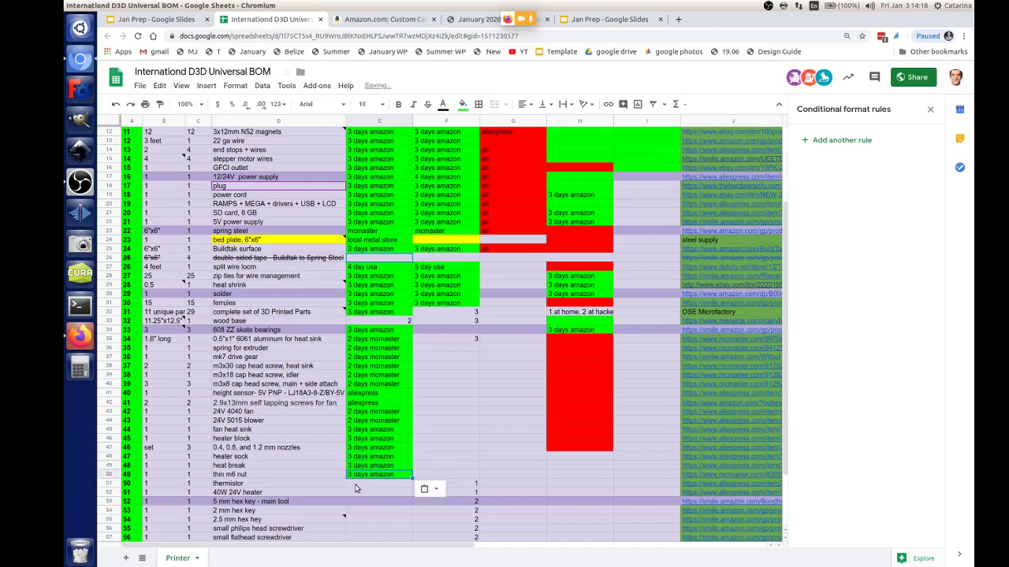
click(356, 484)
key(ctrl+v)
click(357, 495)
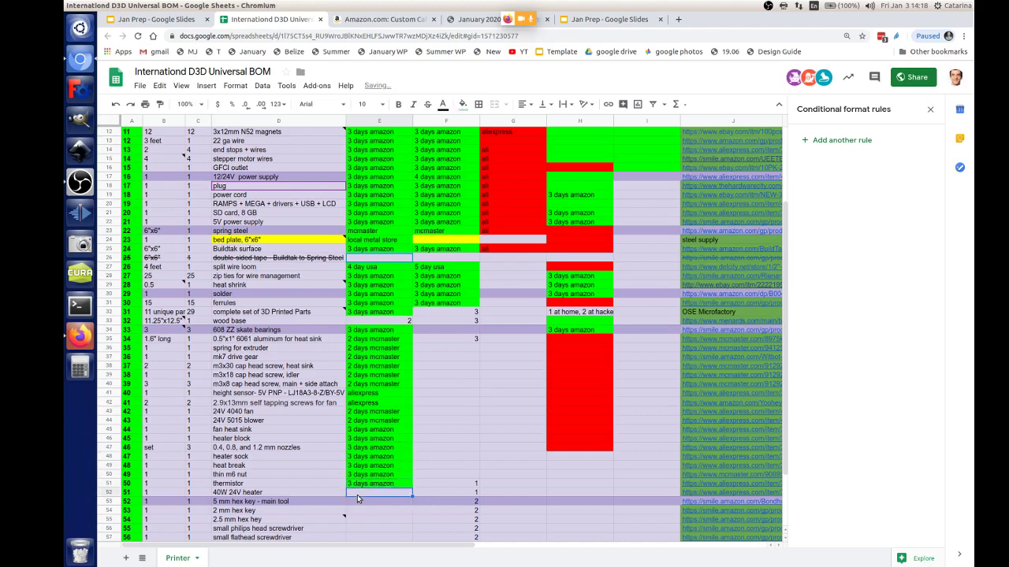
key(ctrl+v)
click(599, 449)
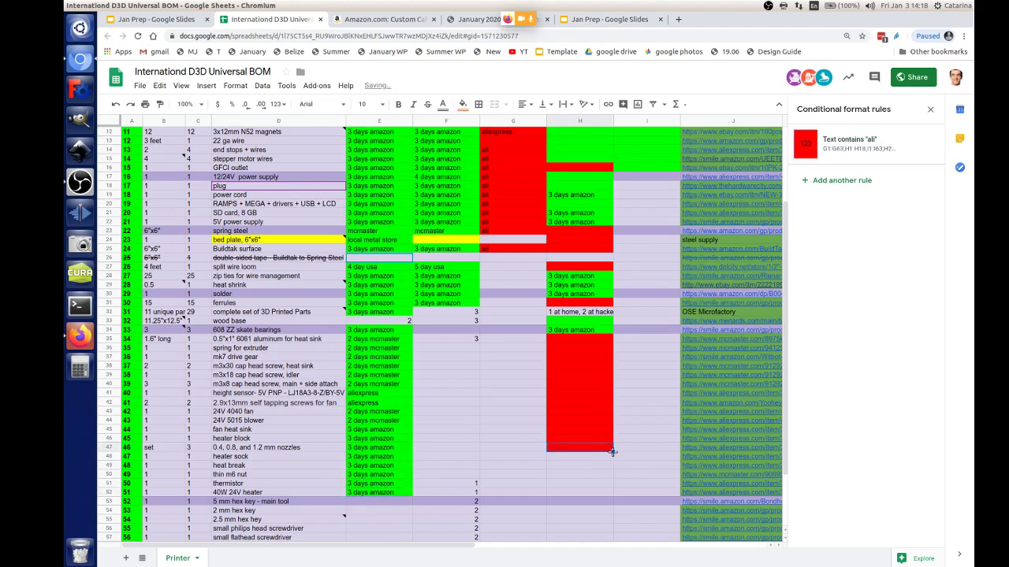
scroll(360, 483, down, 3)
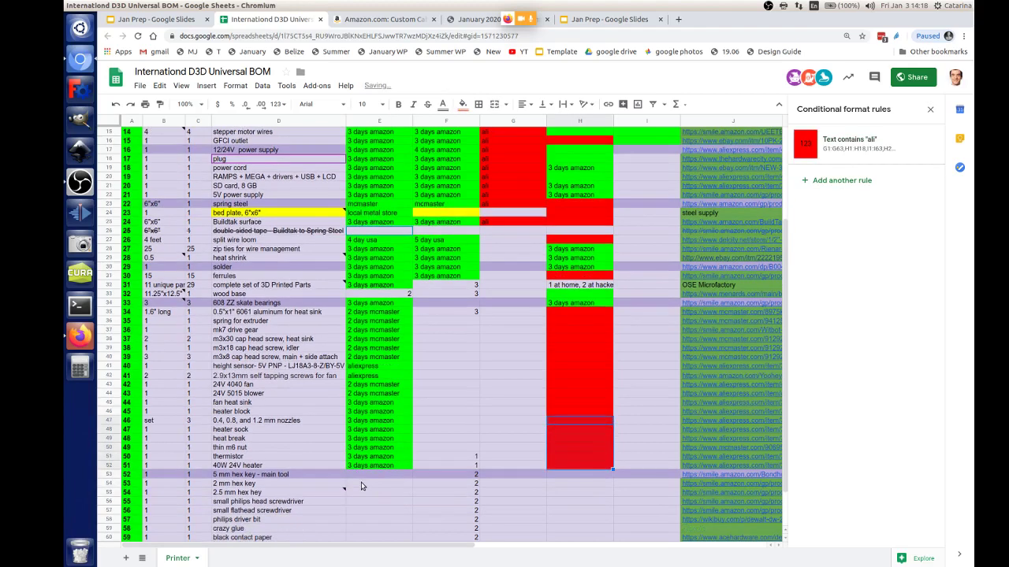
key(shift+Down)
key(shift+Down)
key(shift+Down)
key(shift+Down)
key(shift+Down)
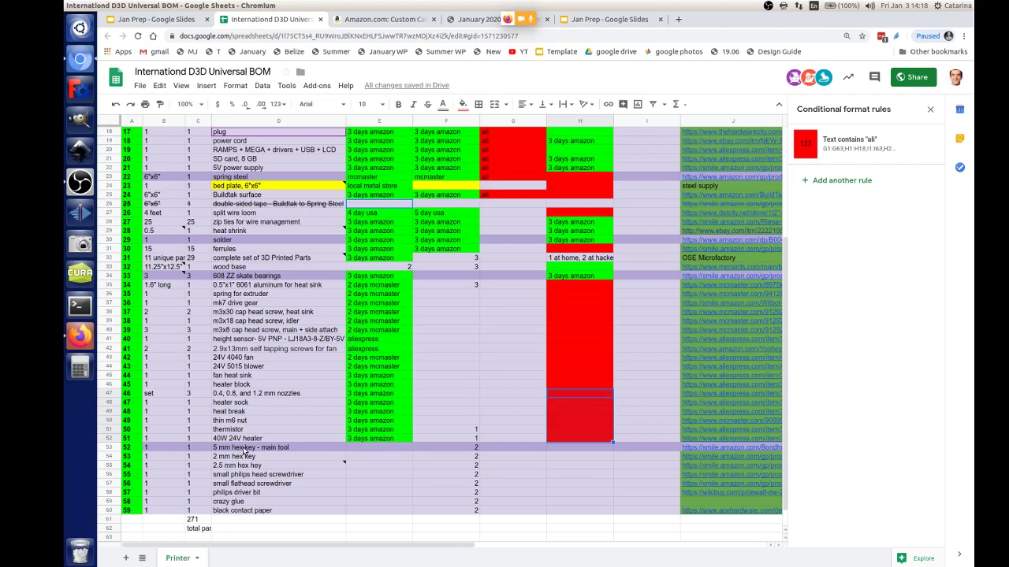
Step: Copy the '3 days amazon' entry from H34 into H53
click(589, 449)
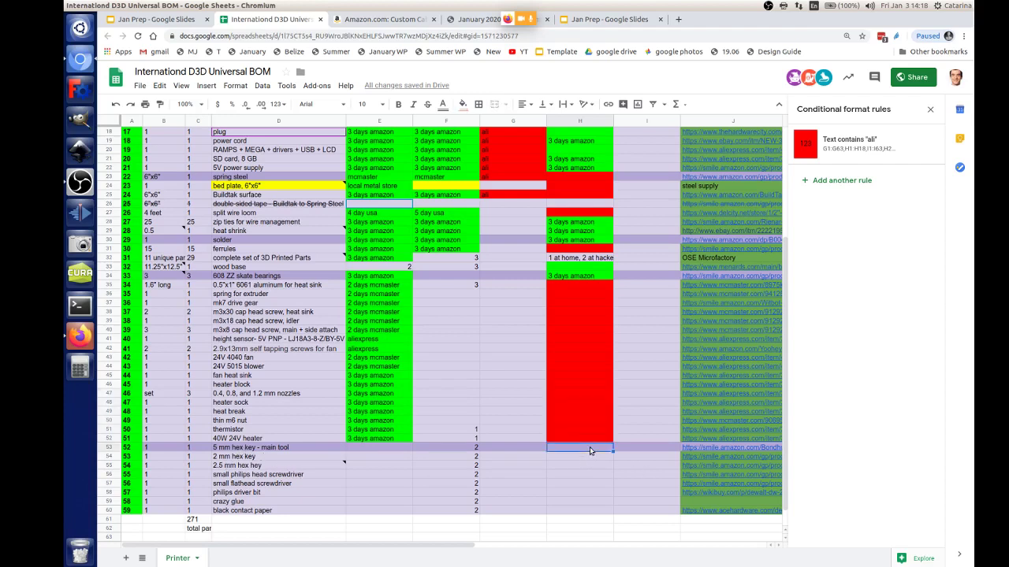
click(583, 278)
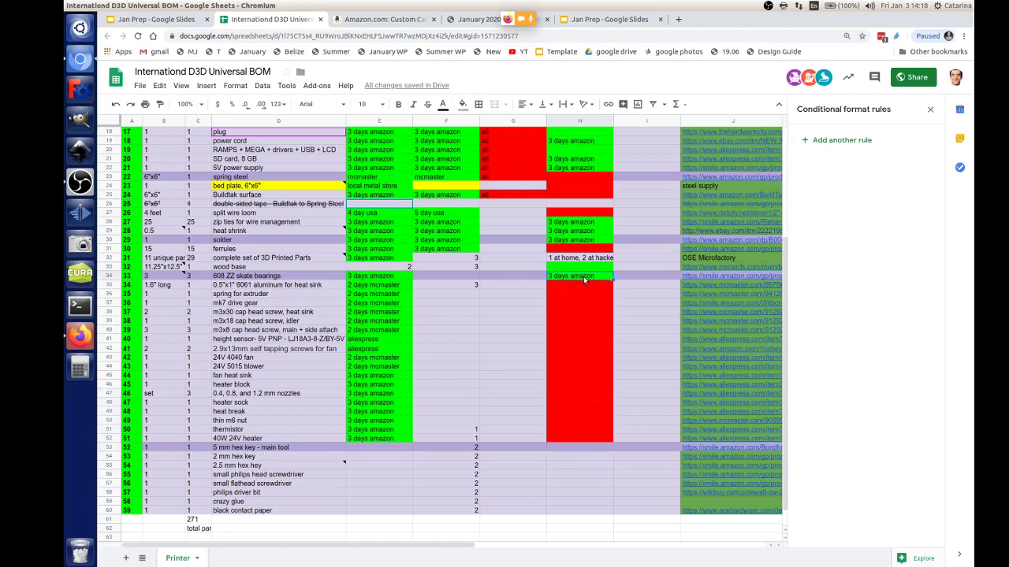
click(563, 449)
key(ctrl+v)
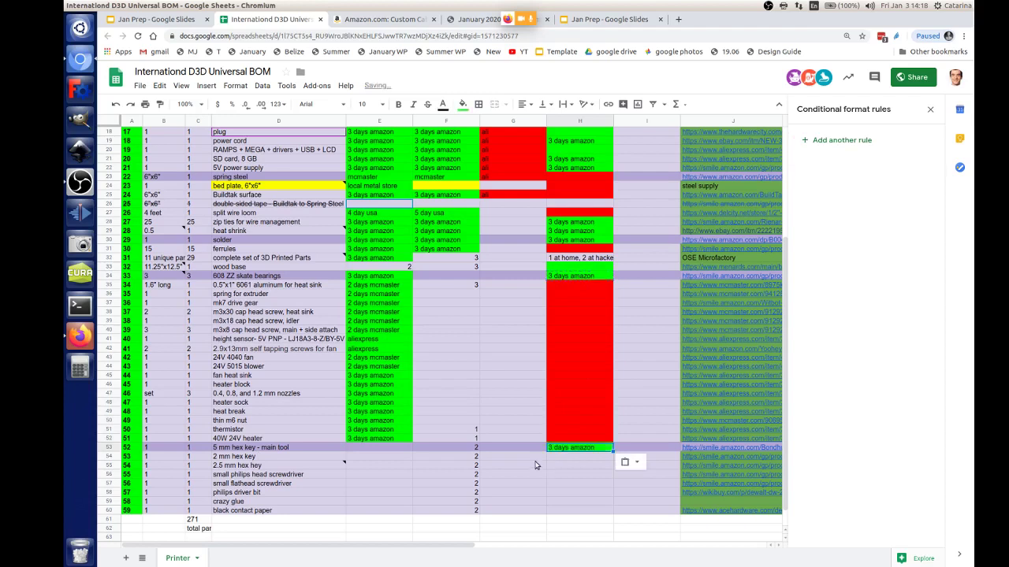
Step: Paste '3 days amazon' into E53–E55 for the 5 mm, 2 mm and 2.5 mm hex keys
click(375, 439)
click(375, 447)
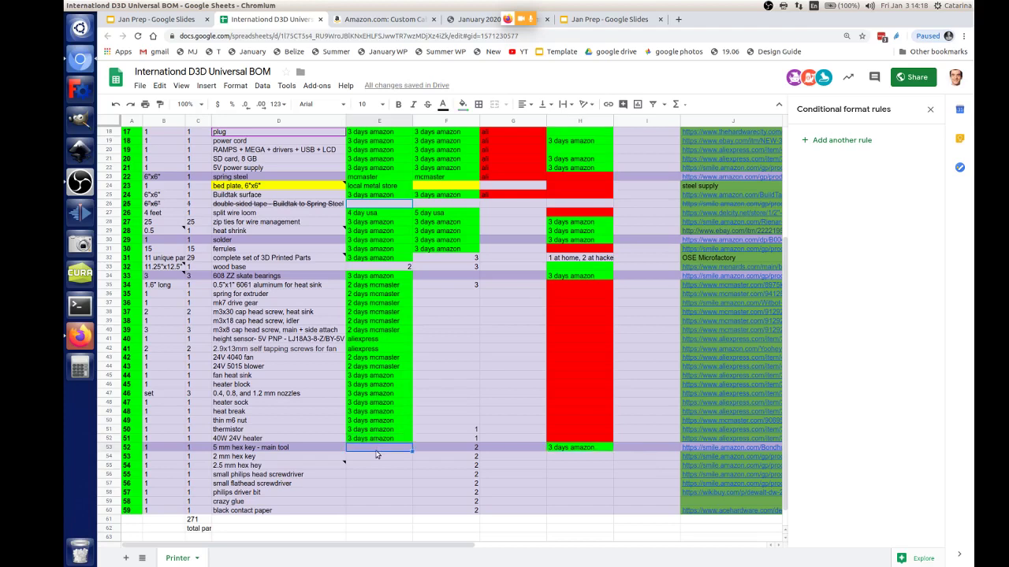
key(ctrl+v)
click(375, 457)
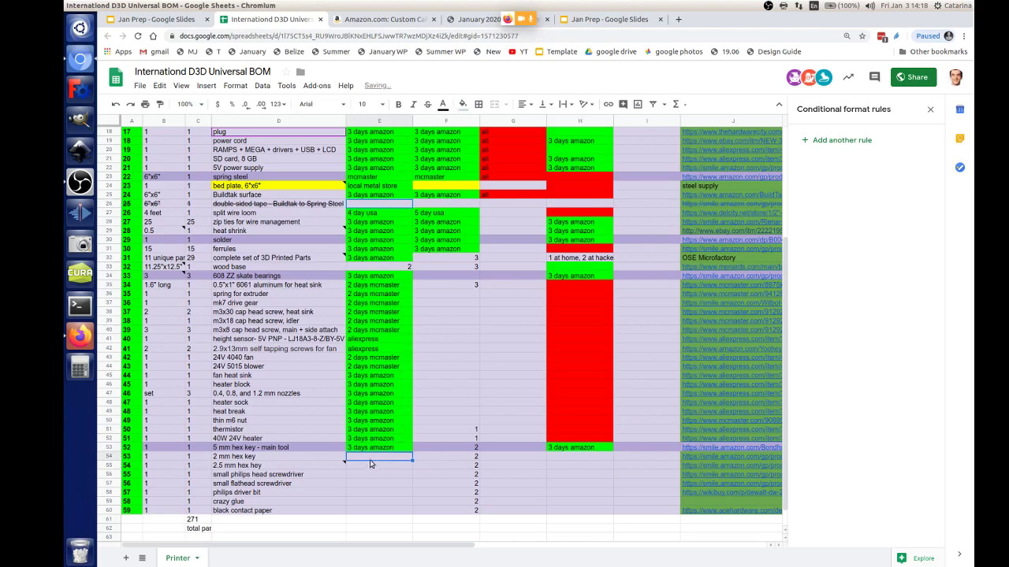
key(ctrl+v)
click(364, 466)
key(ctrl+v)
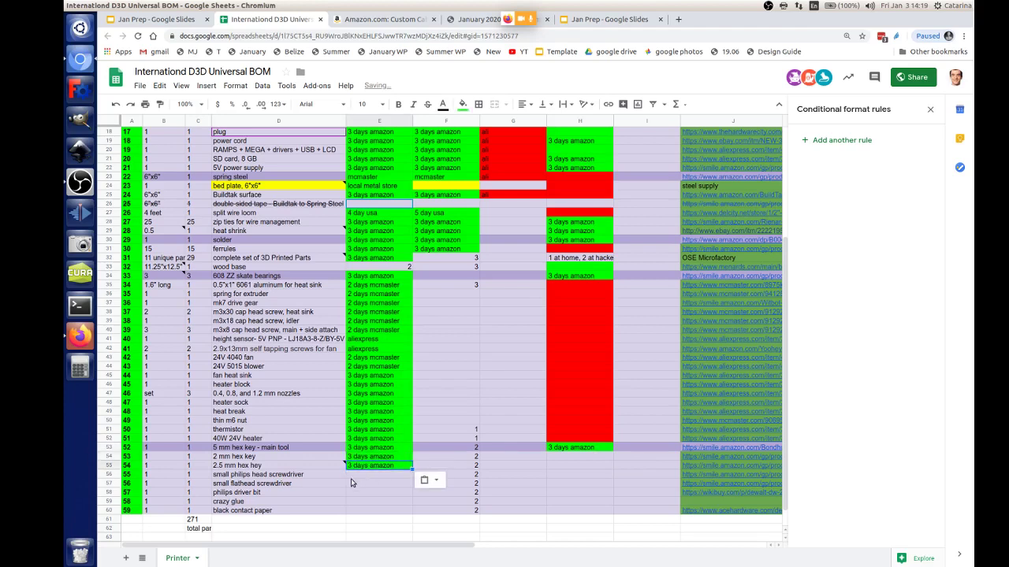
Step: Paste '3 days amazon' into the screwdriver and philips driver bit lead-time cells
click(359, 478)
key(ctrl+v)
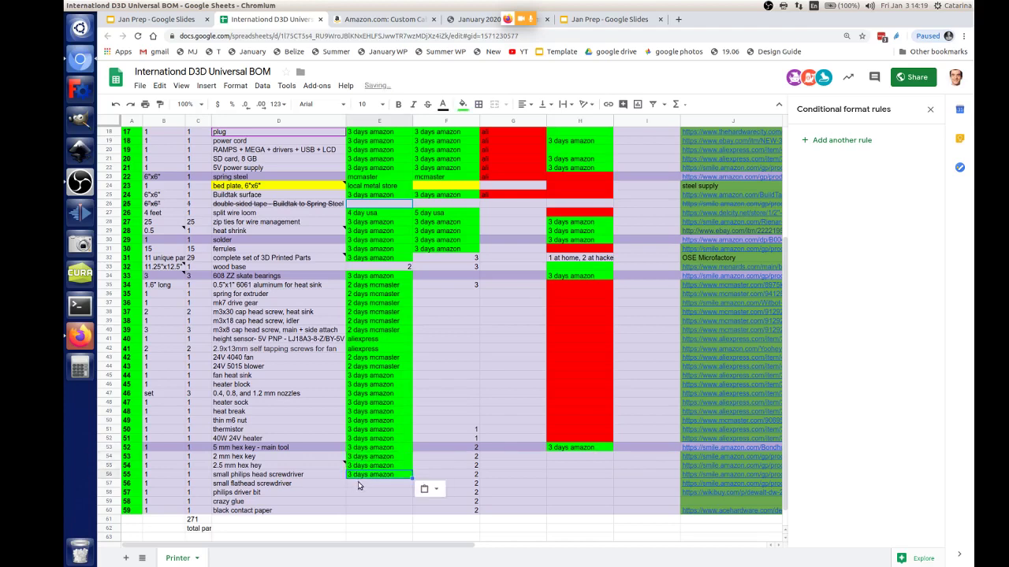
click(359, 483)
key(ctrl+v)
click(358, 493)
key(ctrl+v)
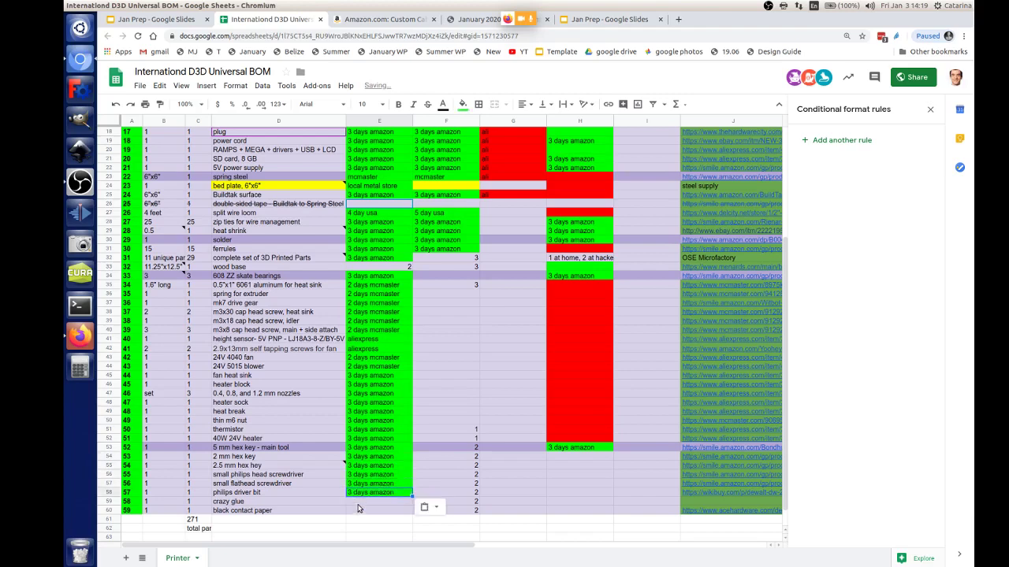
scroll(357, 508, down, 1)
click(365, 484)
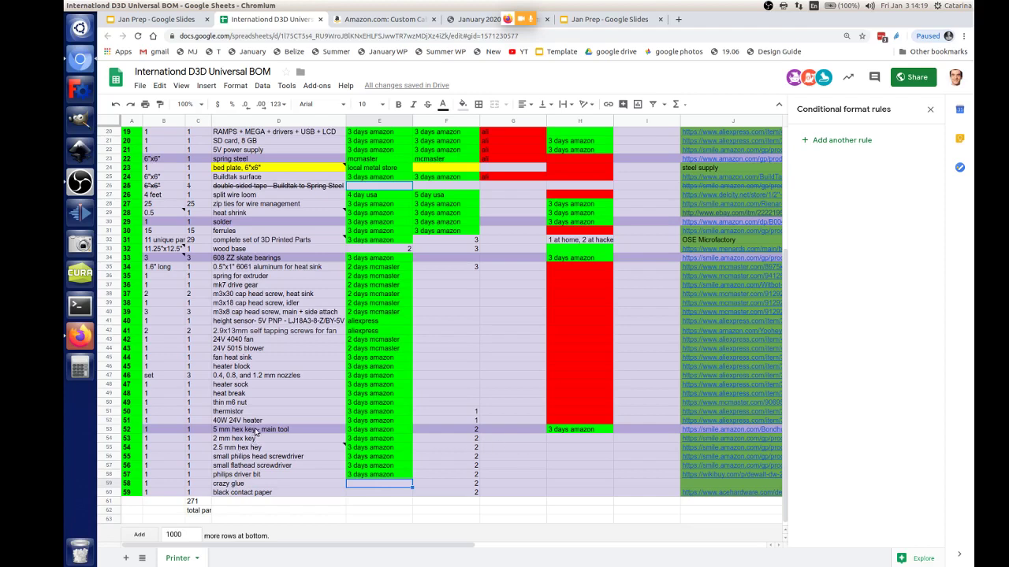
Step: Open the 5 mm hex key's supplier page in a new tab, then return to the BOM
click(743, 428)
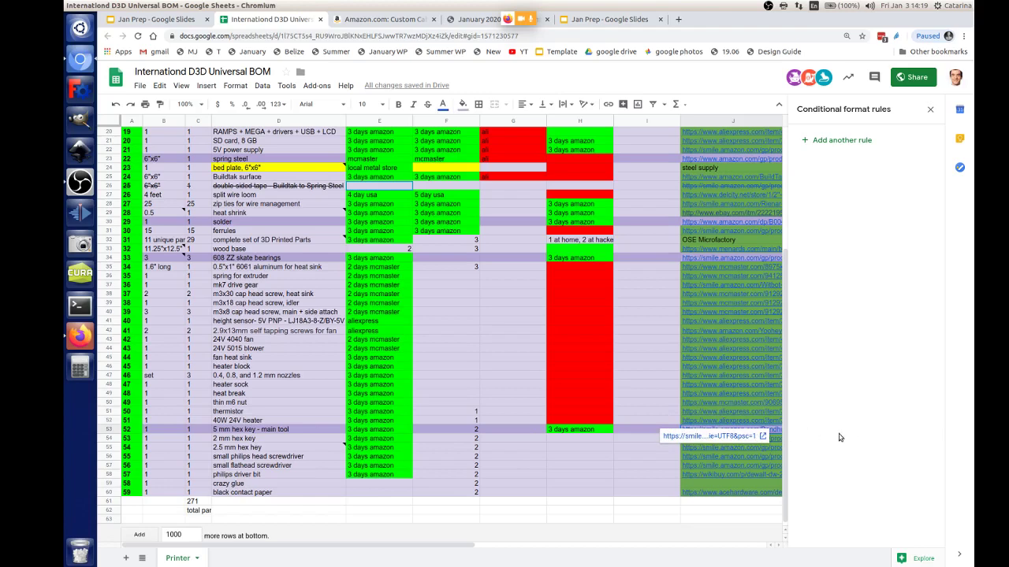
mouse_move(776, 435)
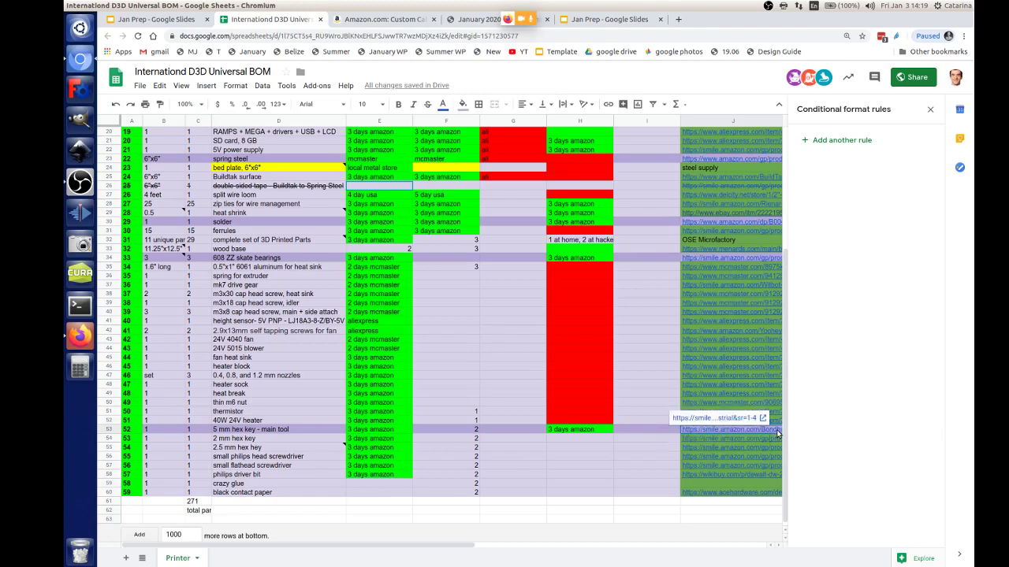
click(724, 420)
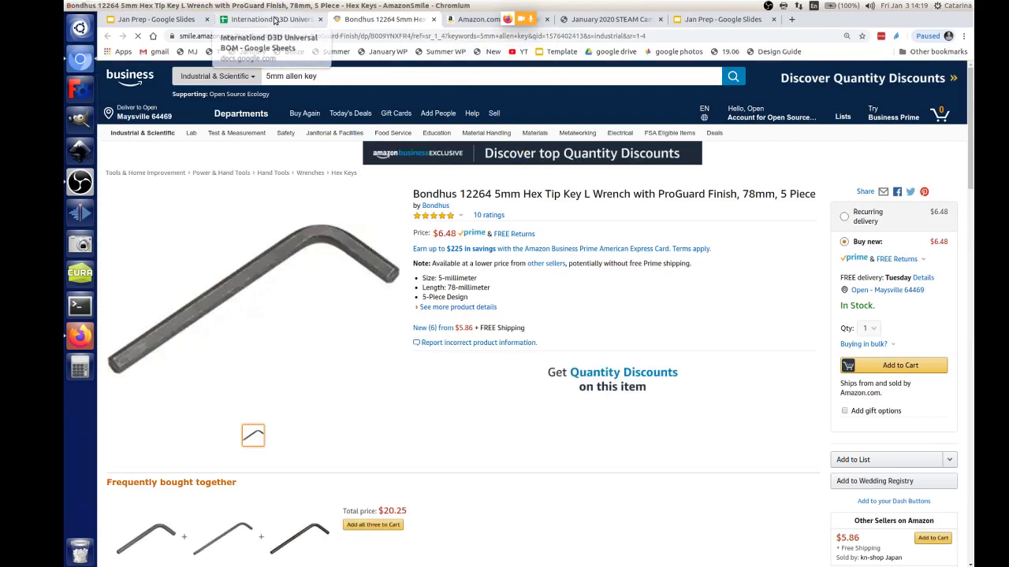
click(274, 20)
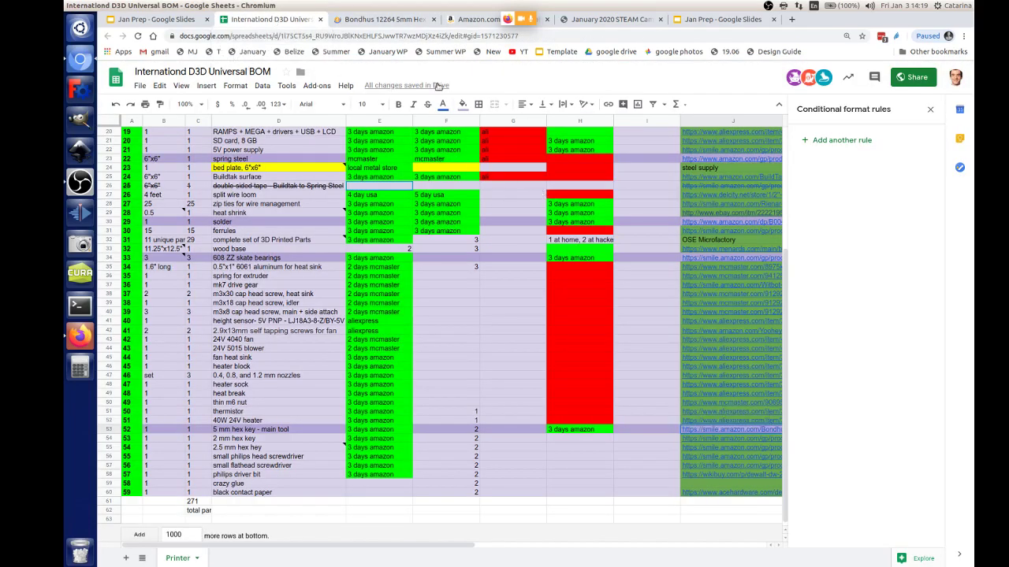
click(374, 19)
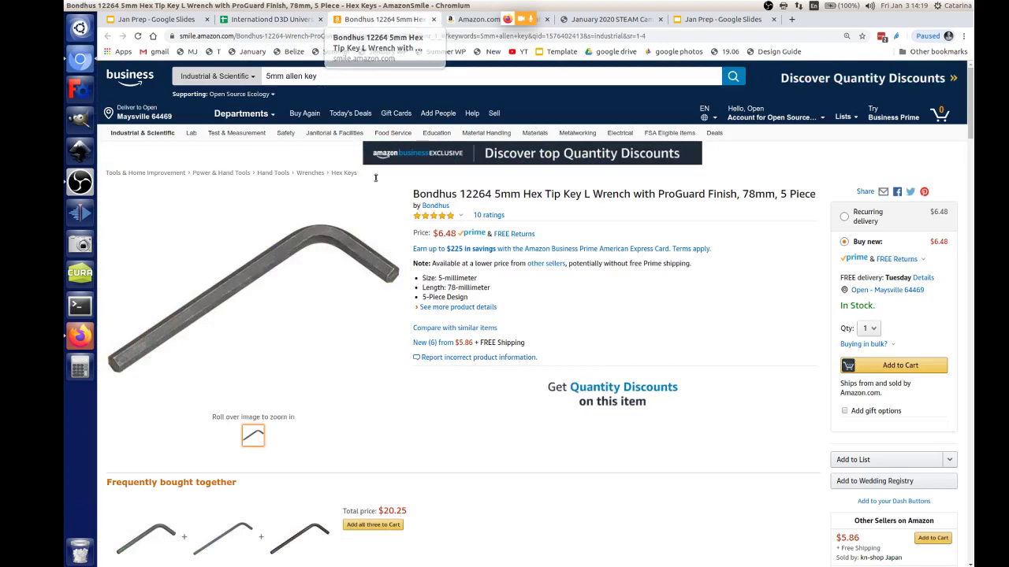
click(272, 19)
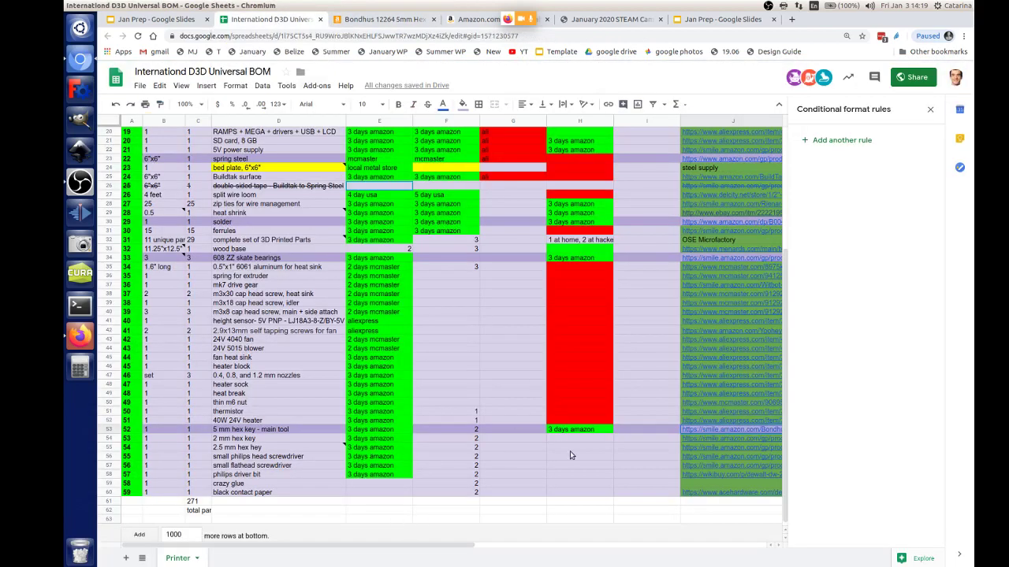
Step: Open the 2 mm hex screwdriver bits' supplier page in a new tab
click(716, 438)
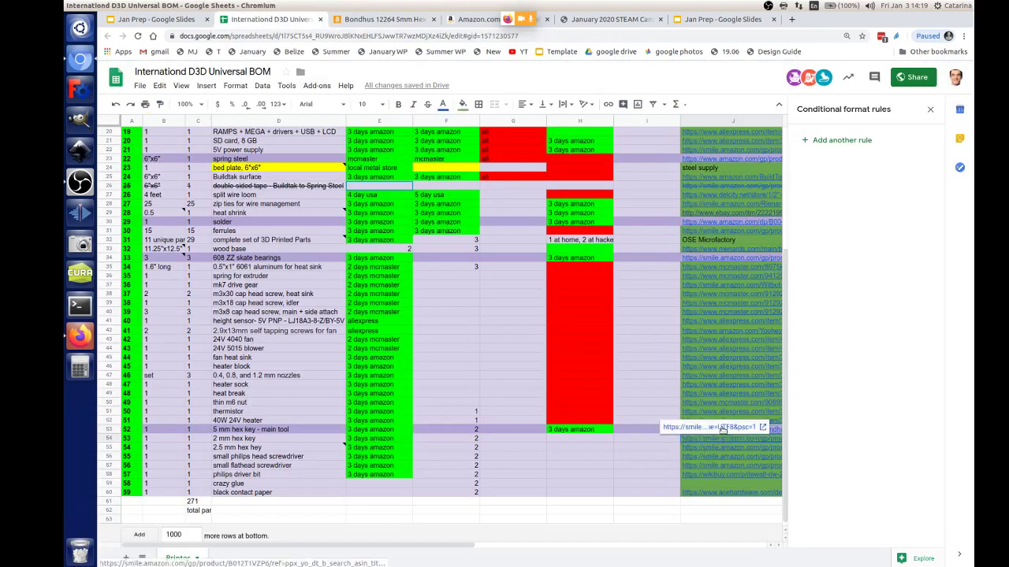
click(724, 426)
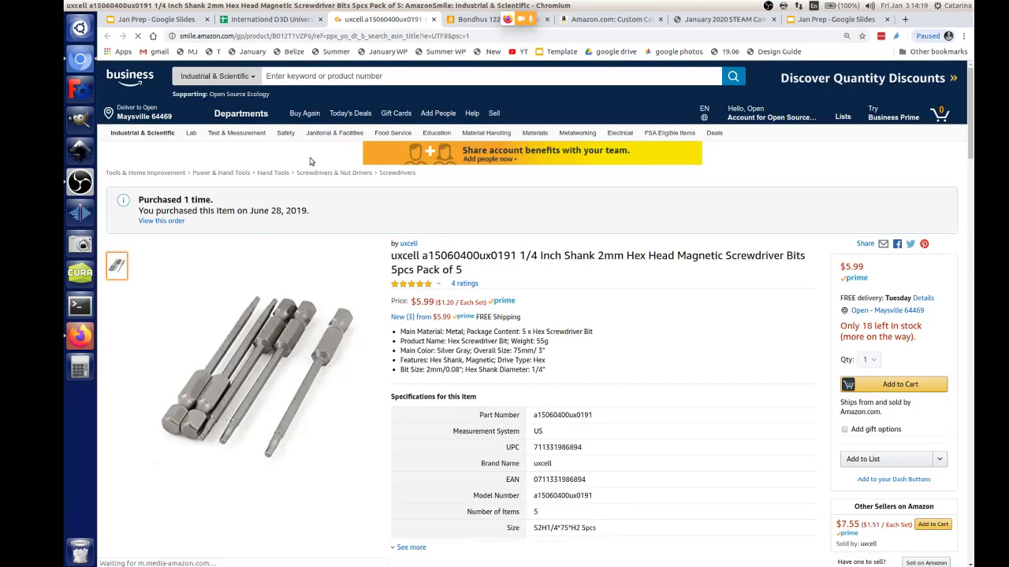
click(284, 20)
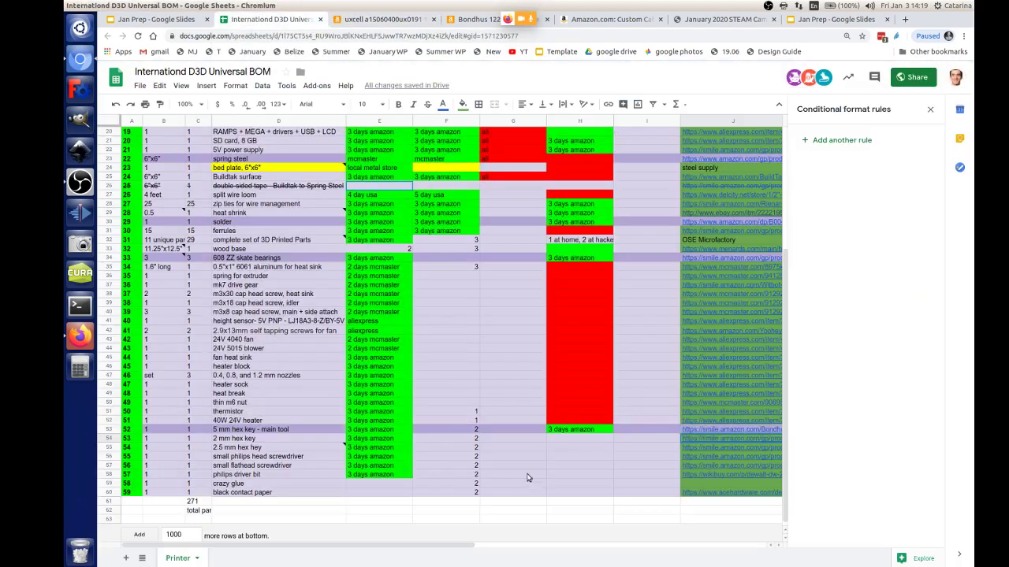
Step: Copy H53's green '3 days amazon' into H54–H59 and the glue row's E59
click(588, 432)
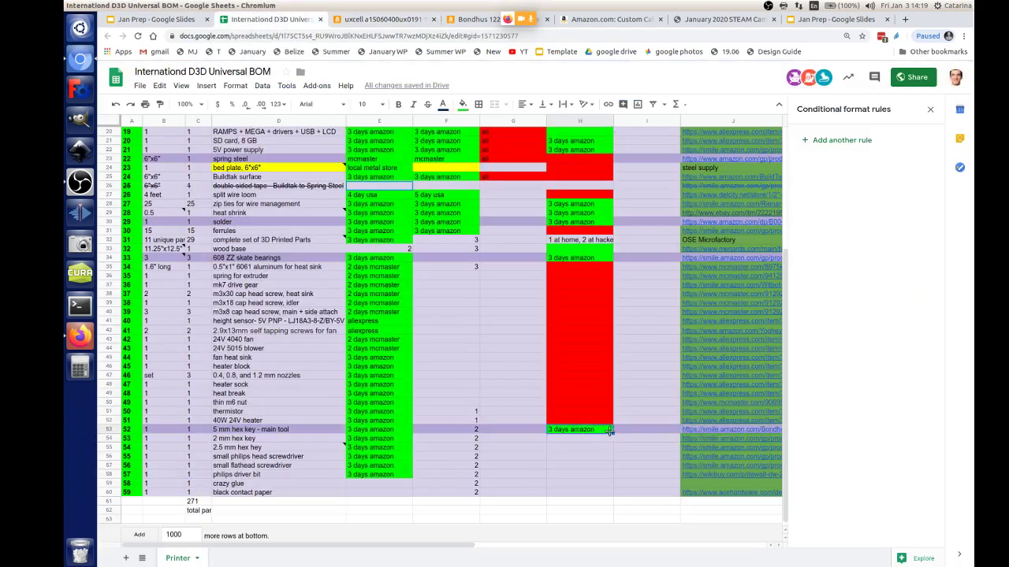
key(ctrl+c)
click(572, 440)
key(ctrl+v)
key(Down)
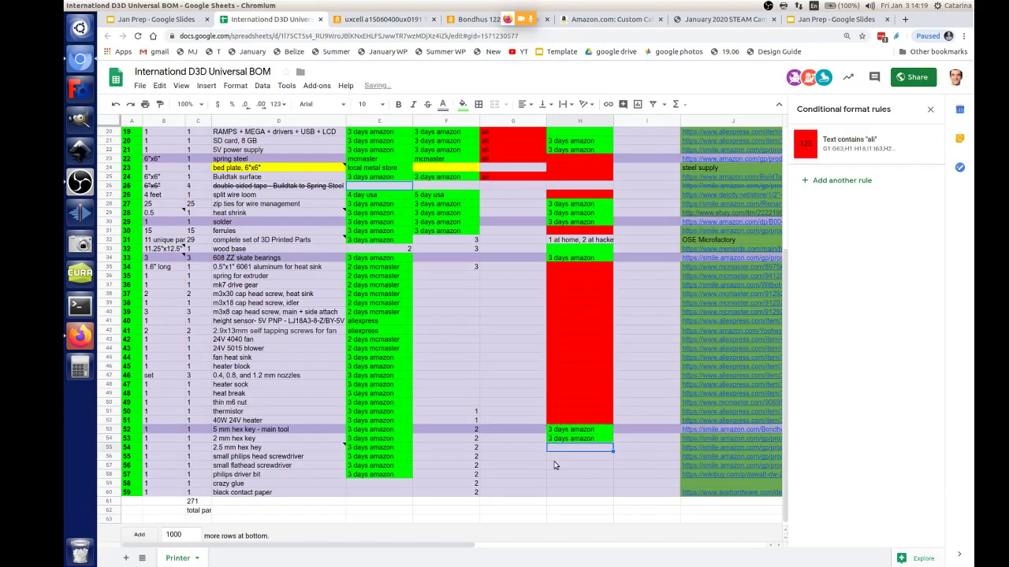
key(ctrl+v)
click(556, 464)
key(ctrl+v)
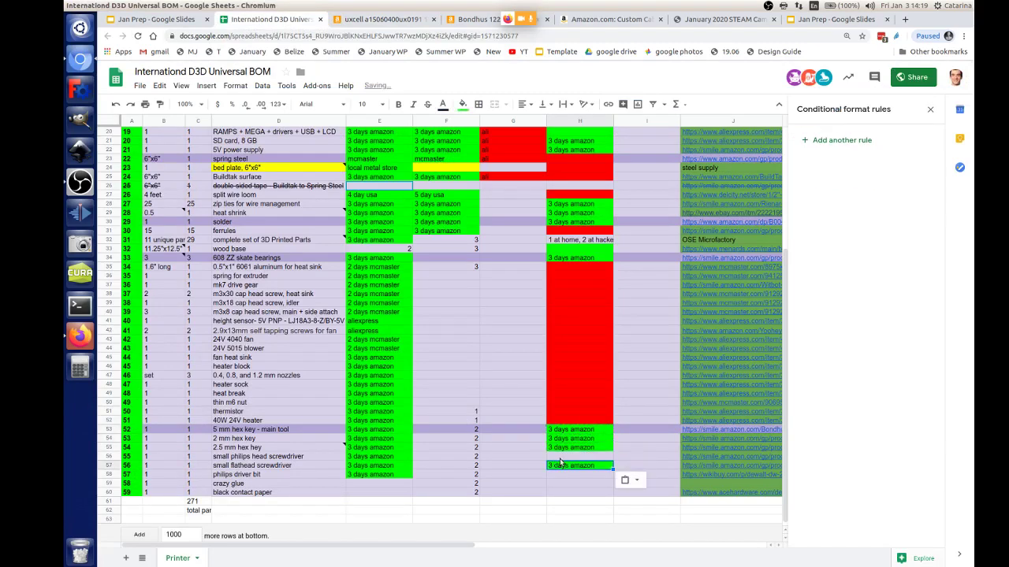
click(560, 458)
key(ctrl+v)
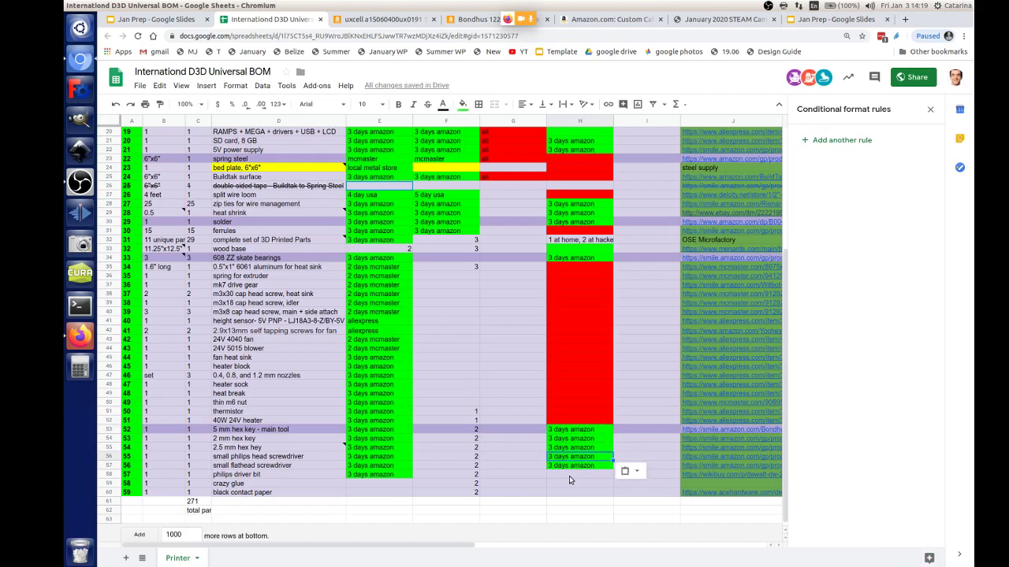
click(570, 477)
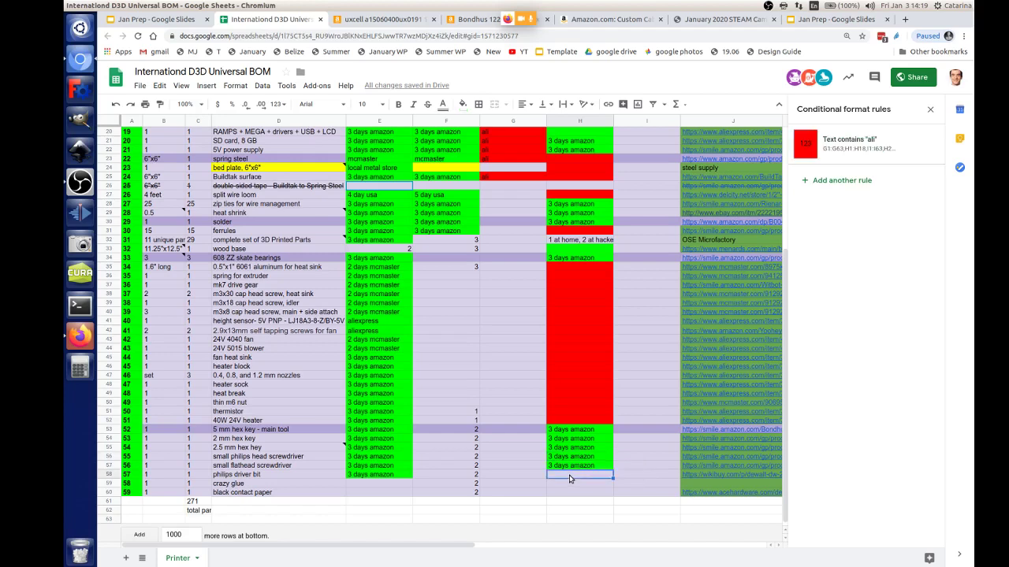
key(ctrl+v)
click(389, 484)
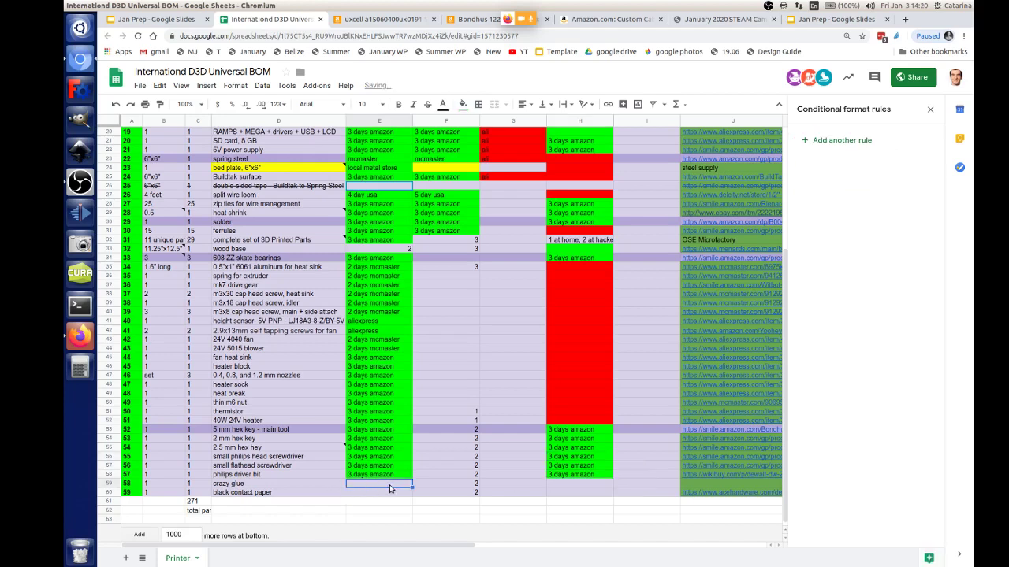
key(ctrl+v)
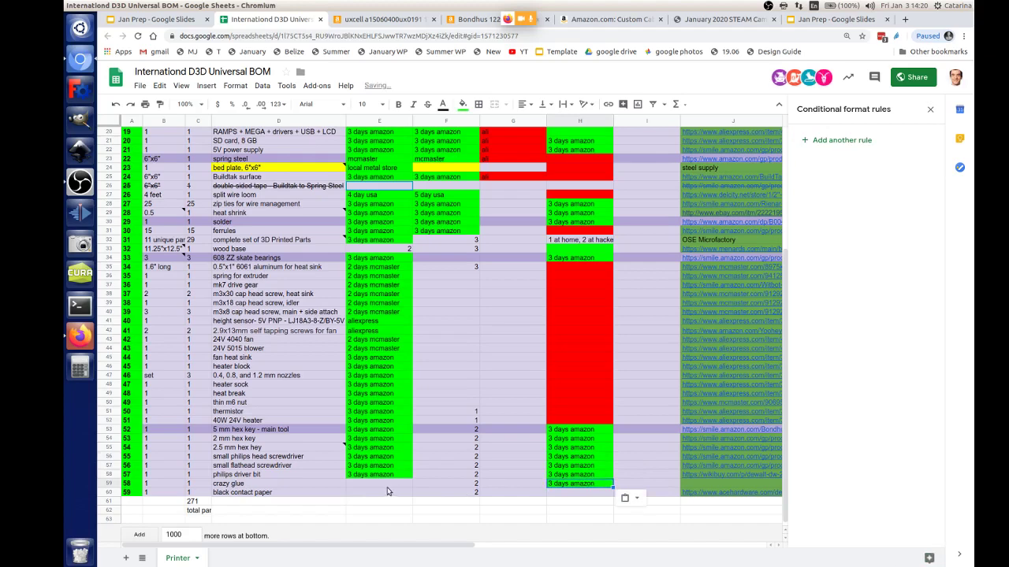
click(387, 484)
key(ctrl+v)
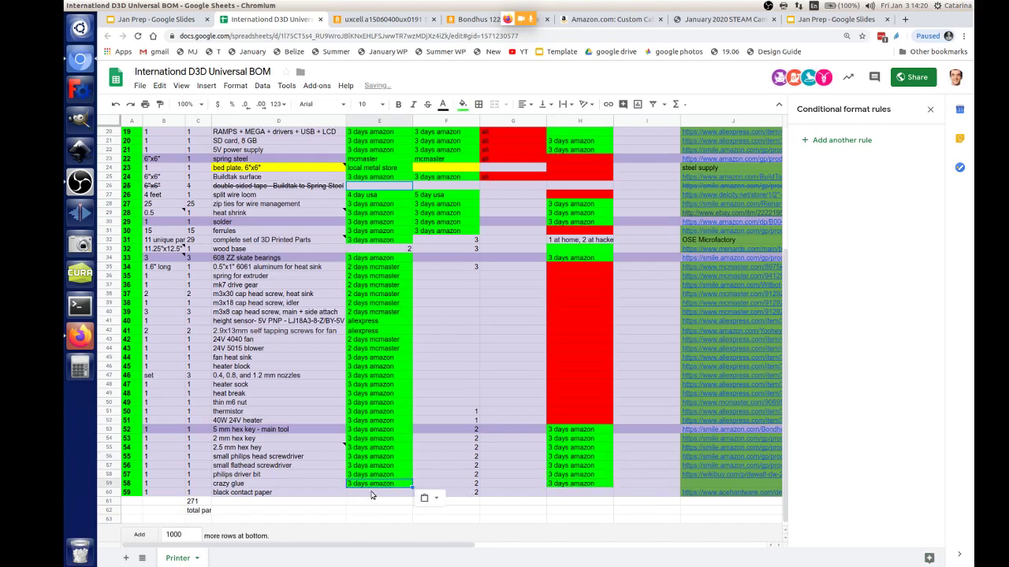
click(372, 492)
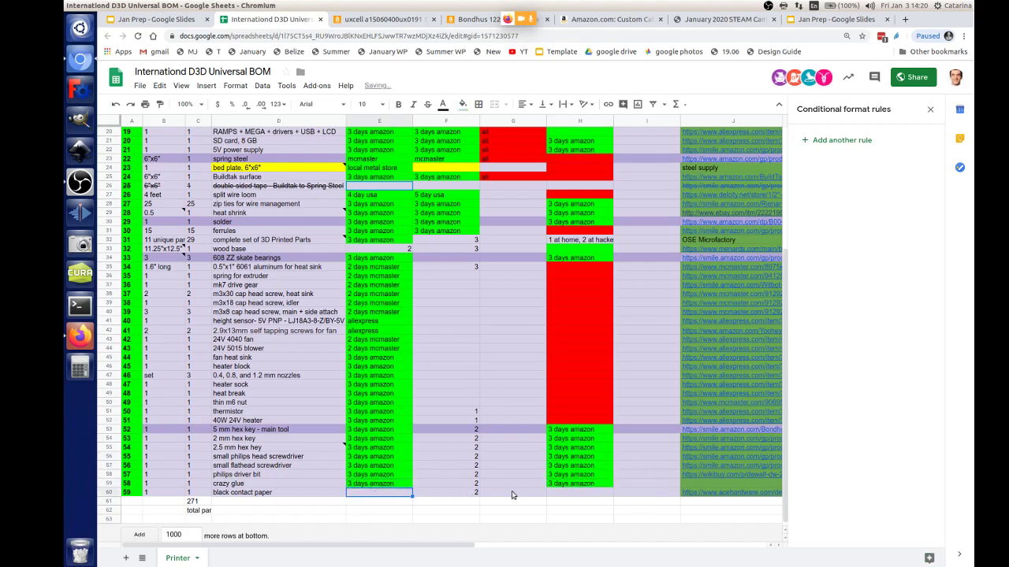
Step: Rename the 'crazy glue' item to 'cyanoacrylate glue'
click(233, 488)
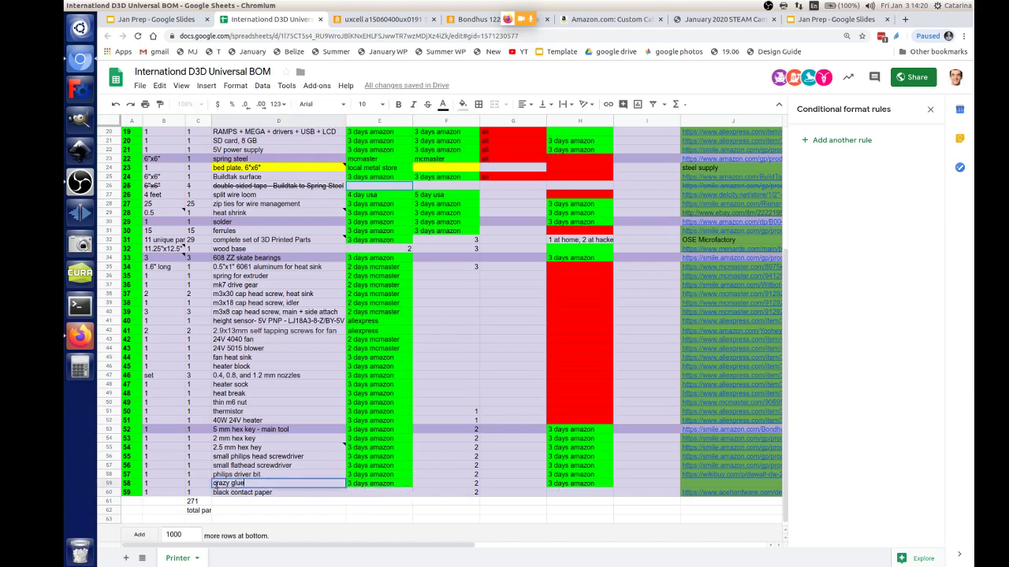
double_click(222, 484)
text(cyanoacrylate)
key(Return)
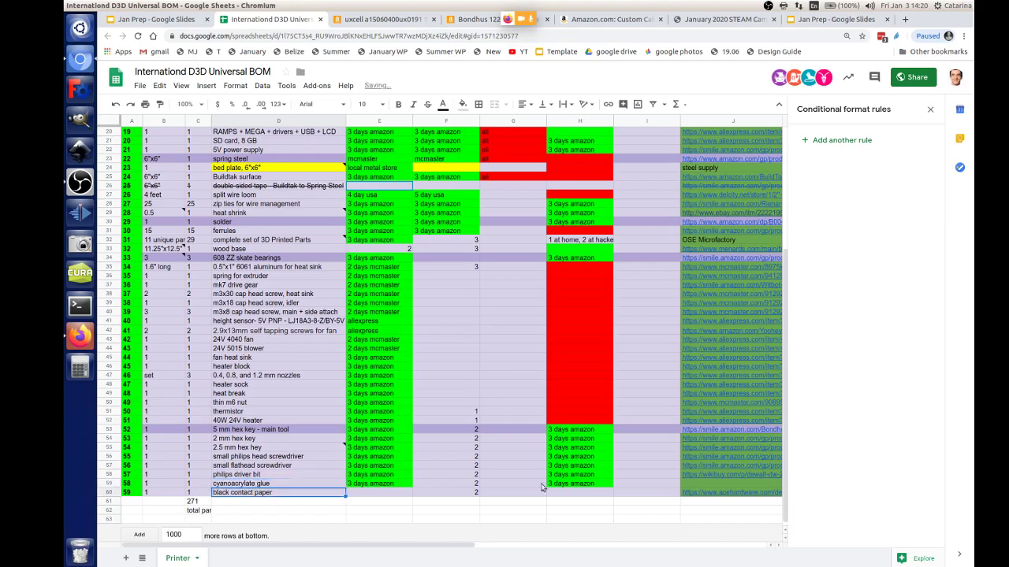
scroll(741, 477, down, 1)
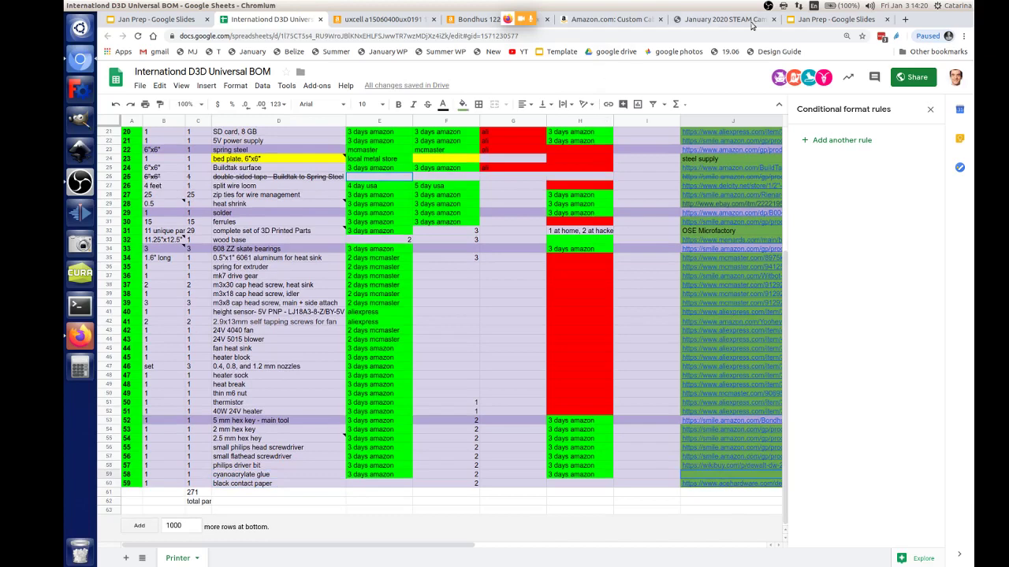
Step: Search Amazon for 'crazy glue' and browse the results
click(611, 18)
click(355, 81)
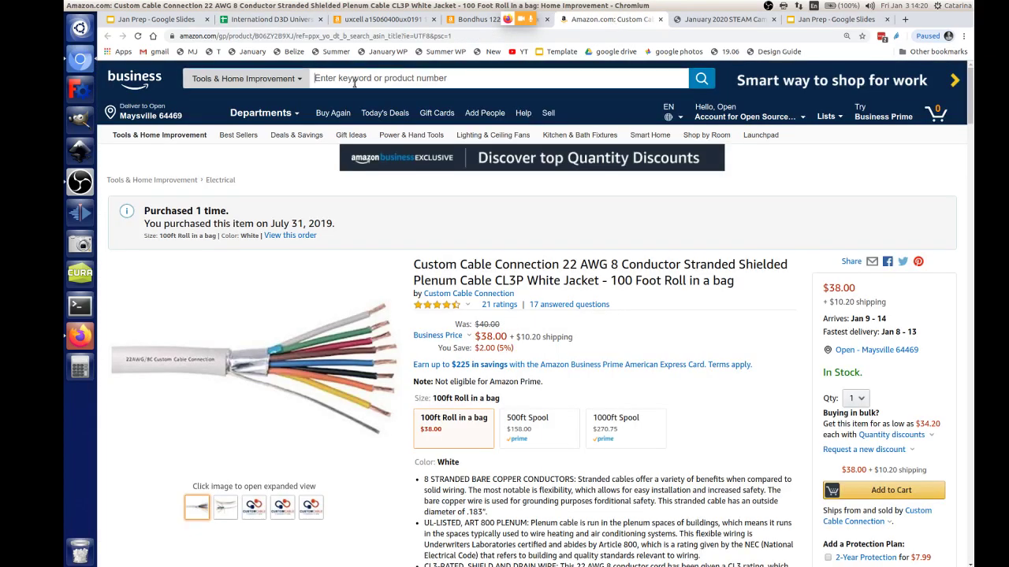
text(craz)
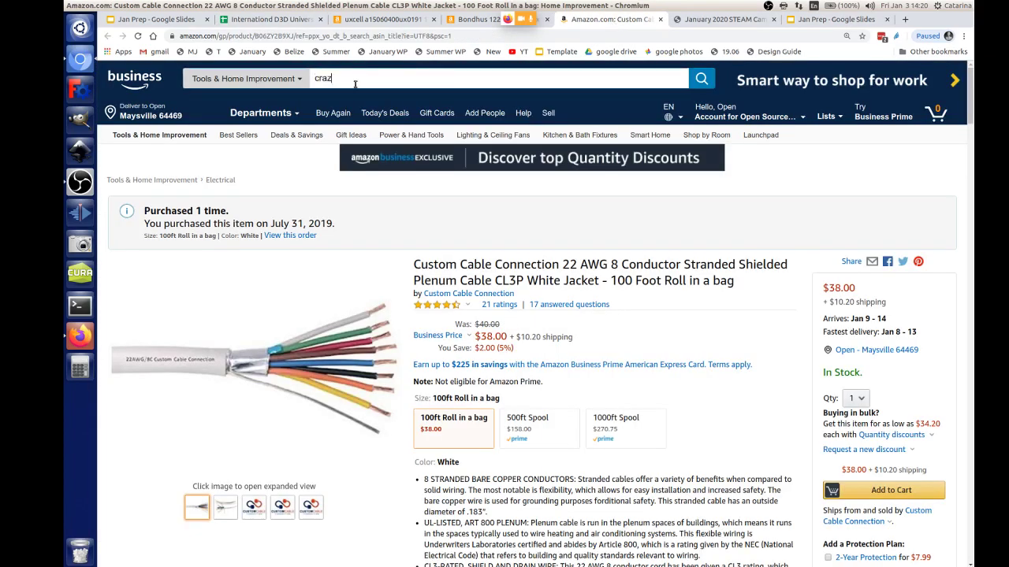
text(y glue)
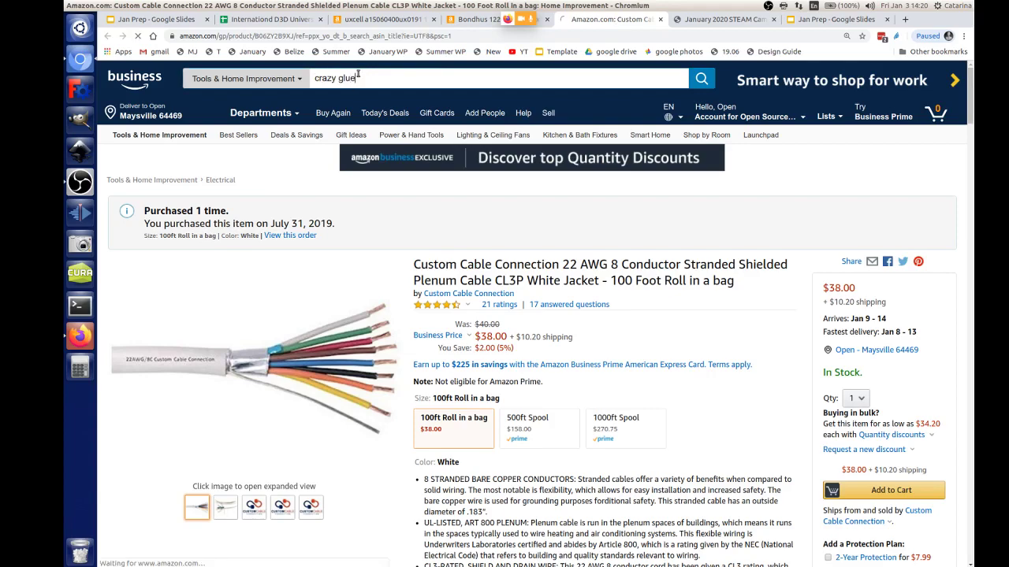
key(Return)
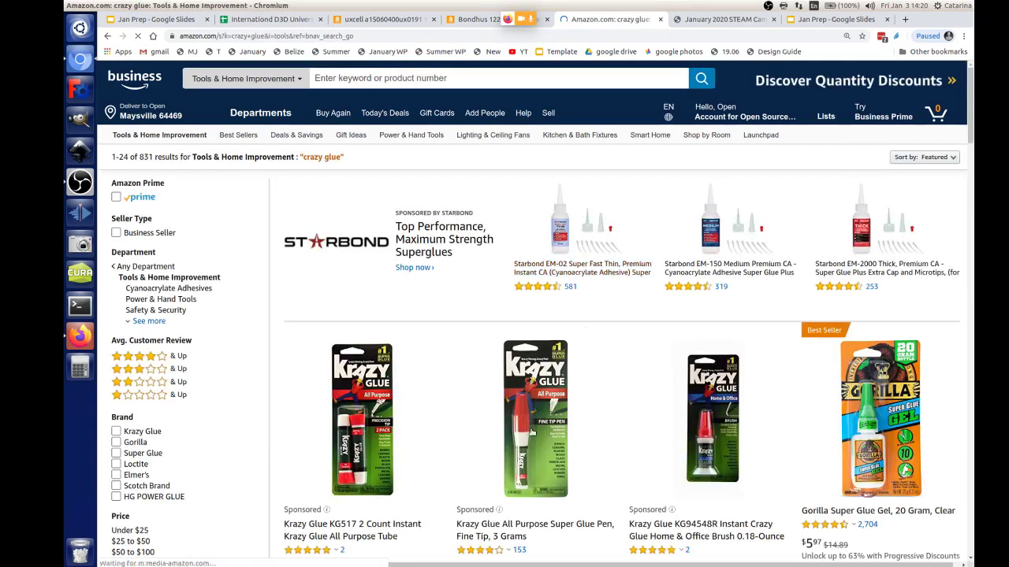
scroll(599, 331, down, 5)
scroll(653, 399, down, 8)
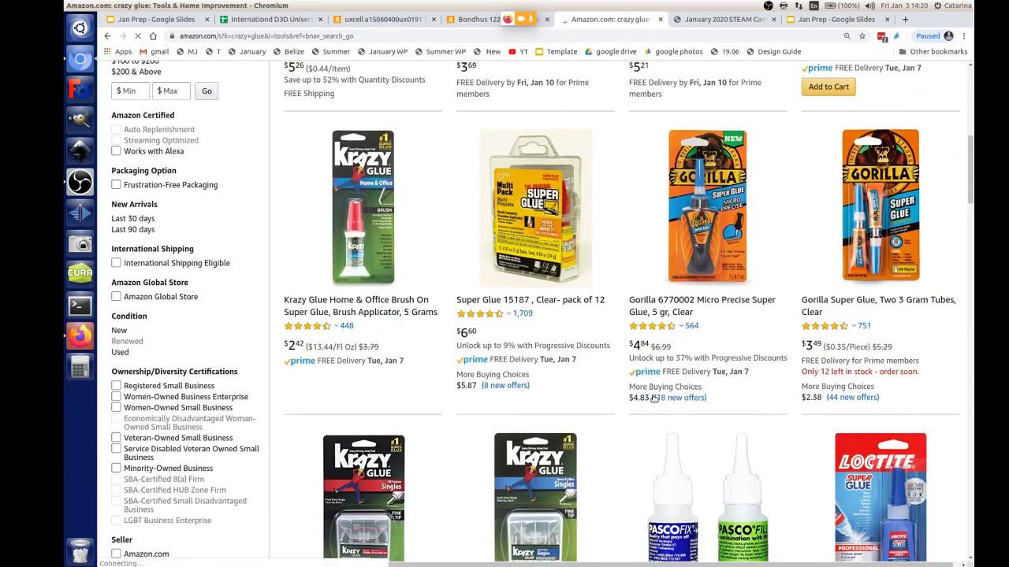
scroll(851, 300, up, 1)
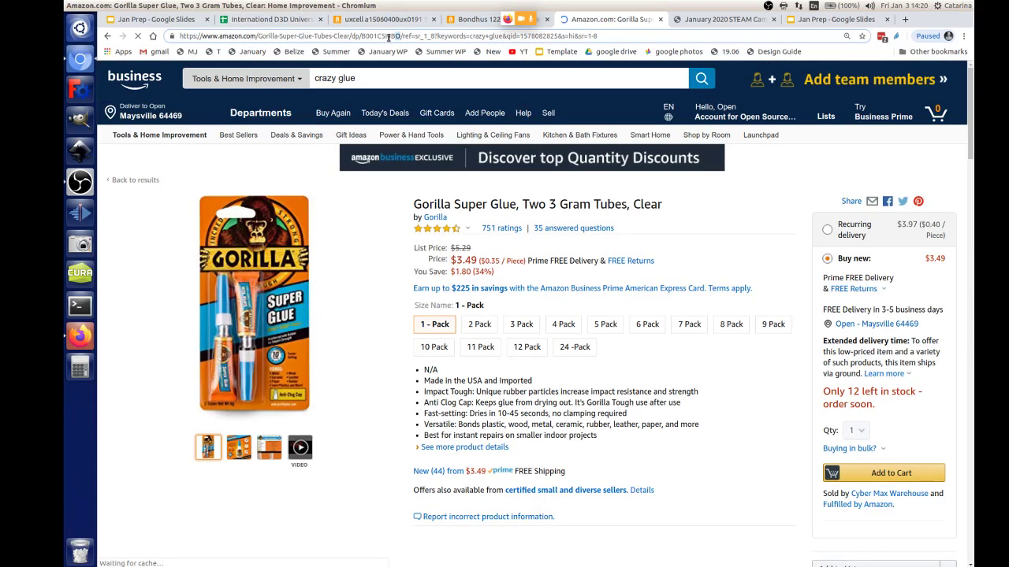
Step: Open the Krazy Glue KG585 Instant Purpose Tube 12-pack page and copy its URL
click(388, 38)
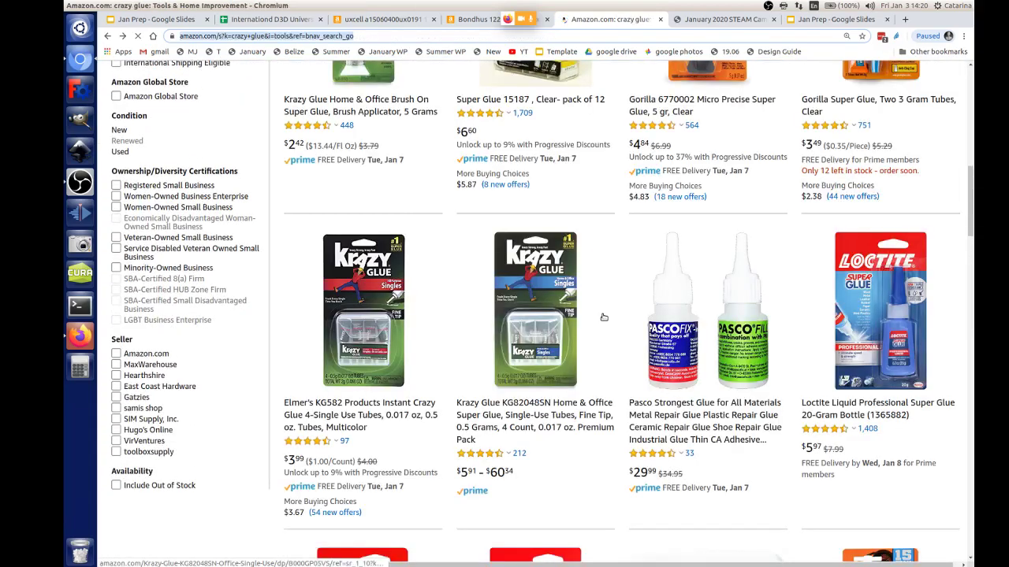
scroll(603, 317, down, 5)
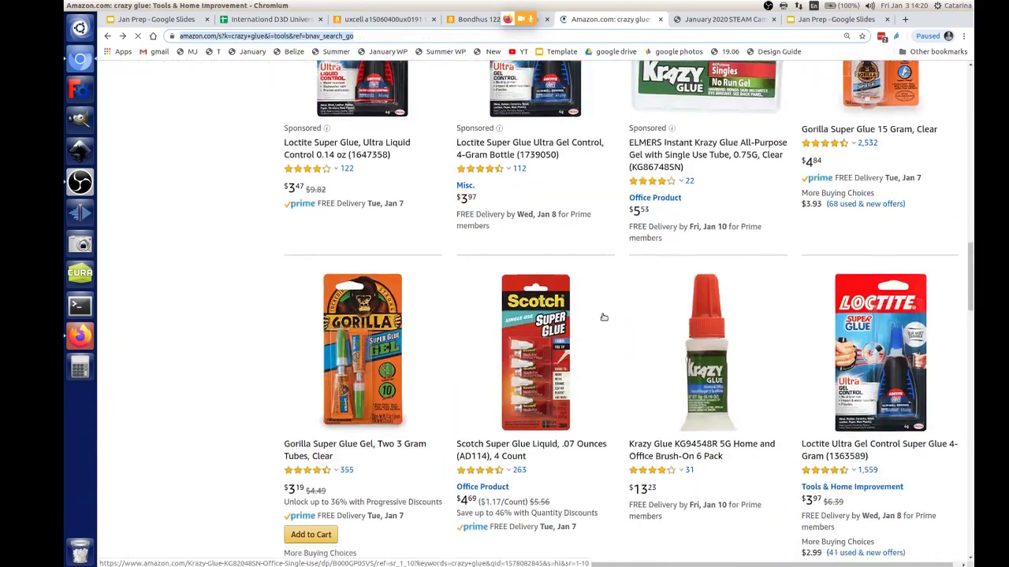
scroll(603, 317, down, 5)
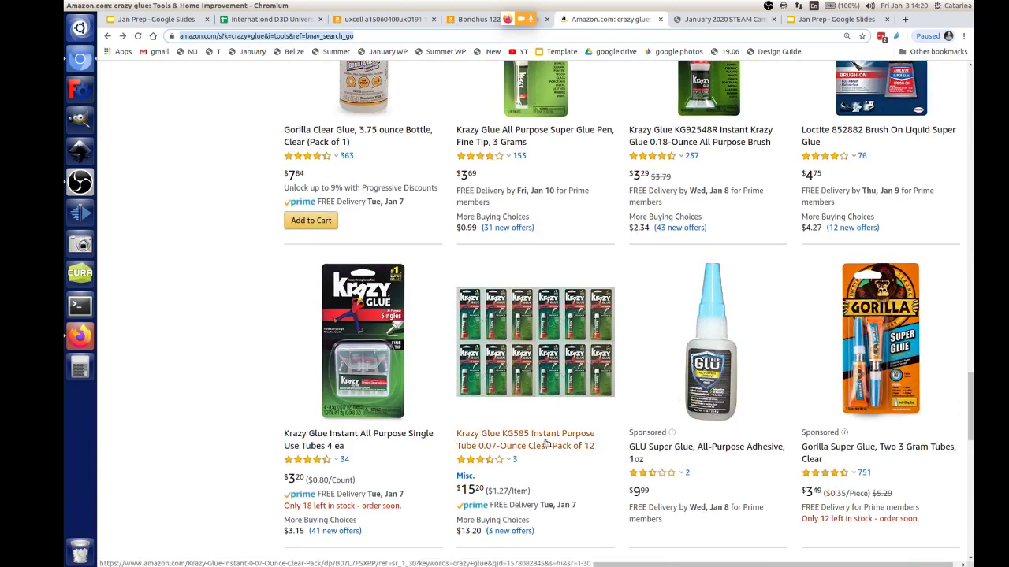
click(549, 436)
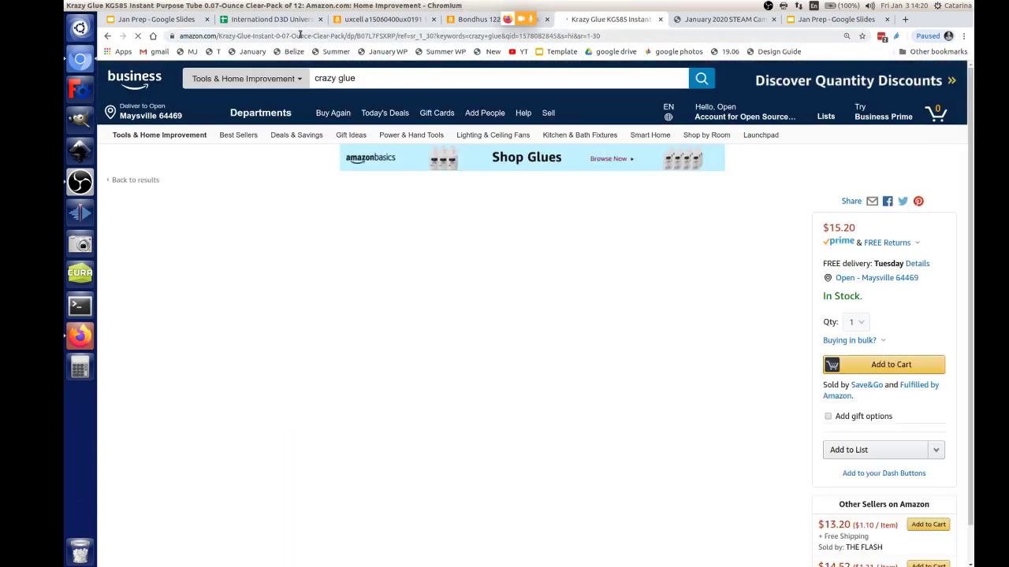
click(299, 36)
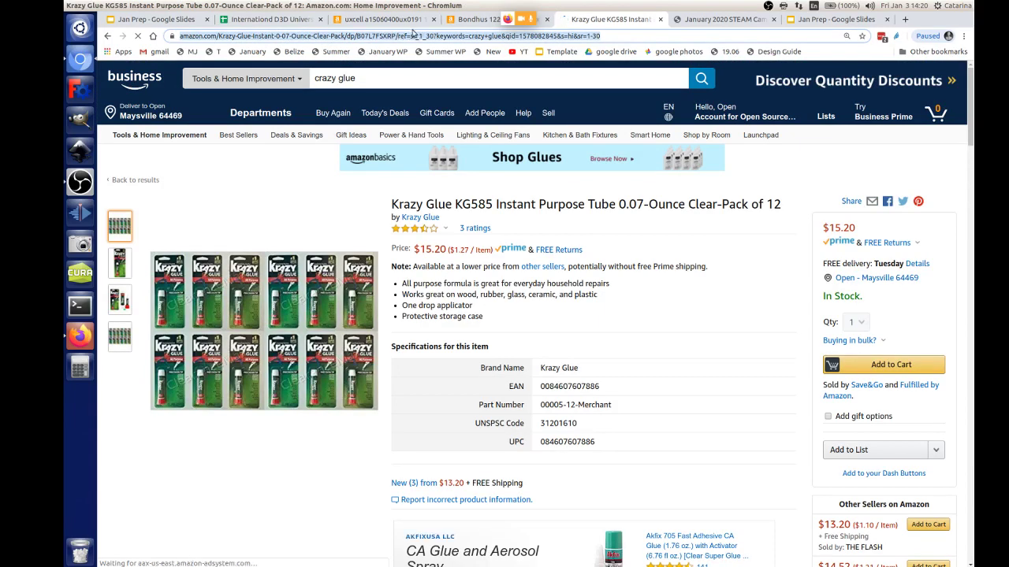
click(473, 19)
Step: Paste the Krazy Glue Amazon link into the cyanoacrylate glue row's J59
click(285, 19)
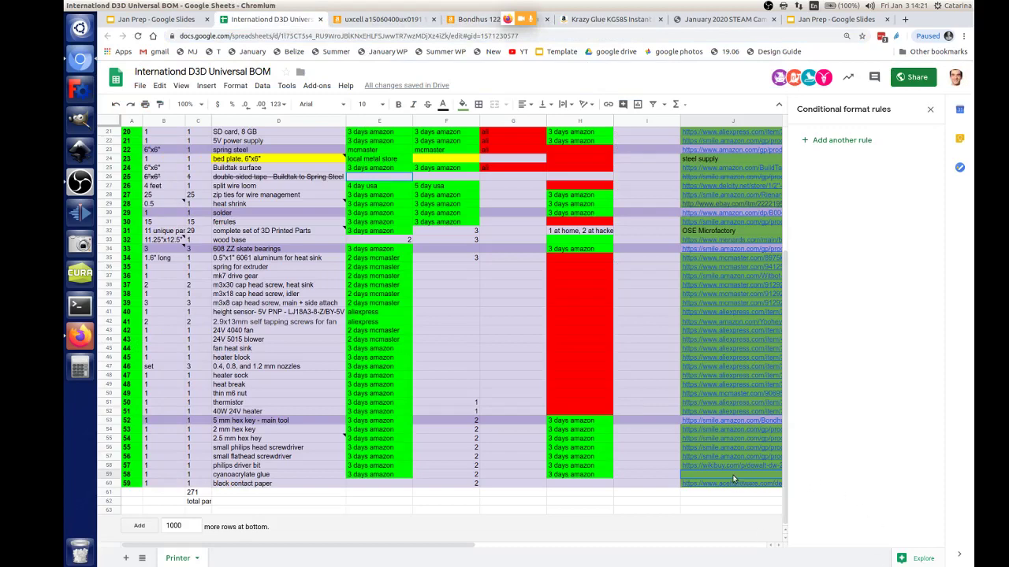
key(ctrl+v)
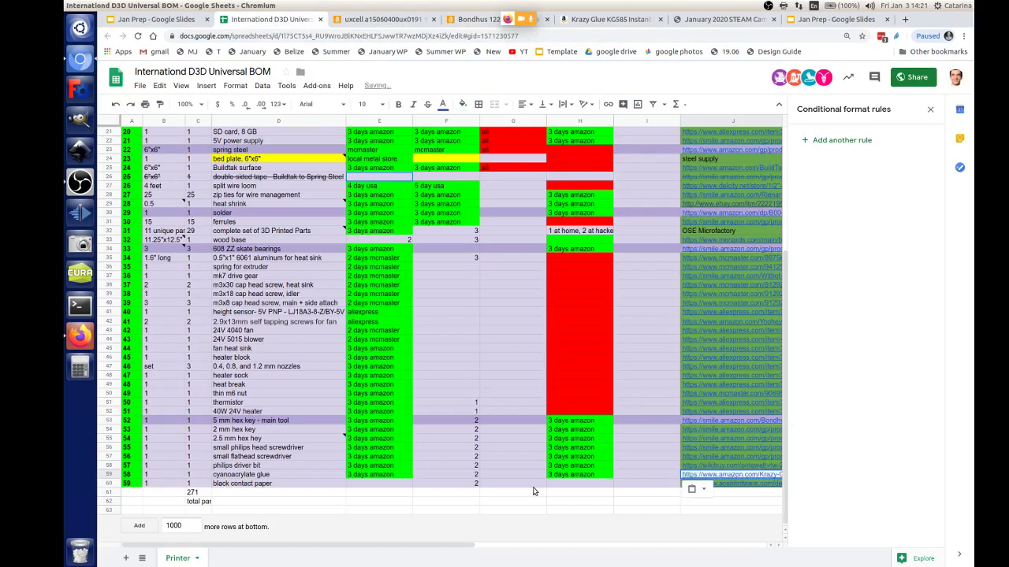
click(381, 483)
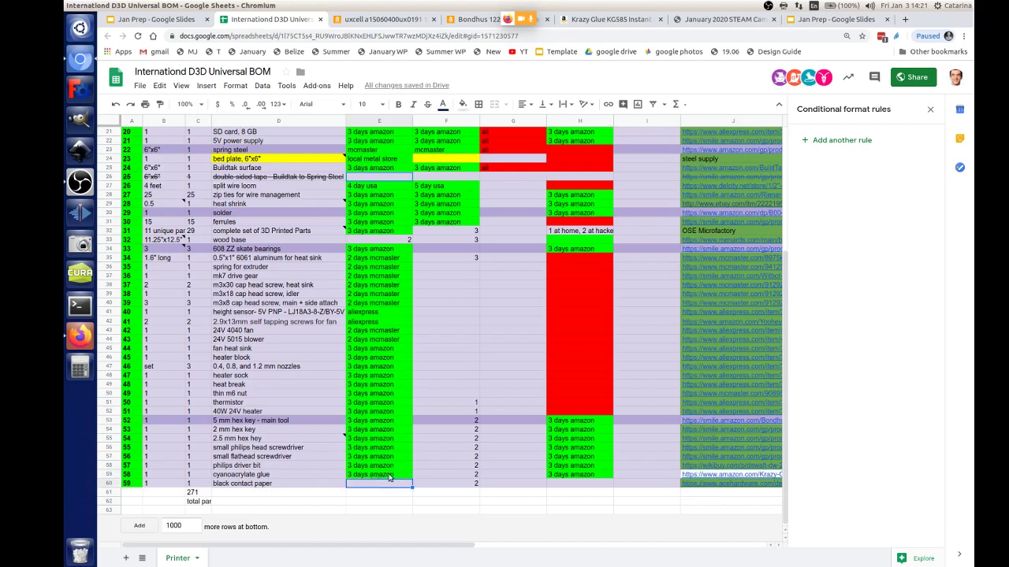
click(389, 476)
Step: Copy red cell H51's formatting onto H60
click(592, 409)
key(ctrl+c)
click(576, 485)
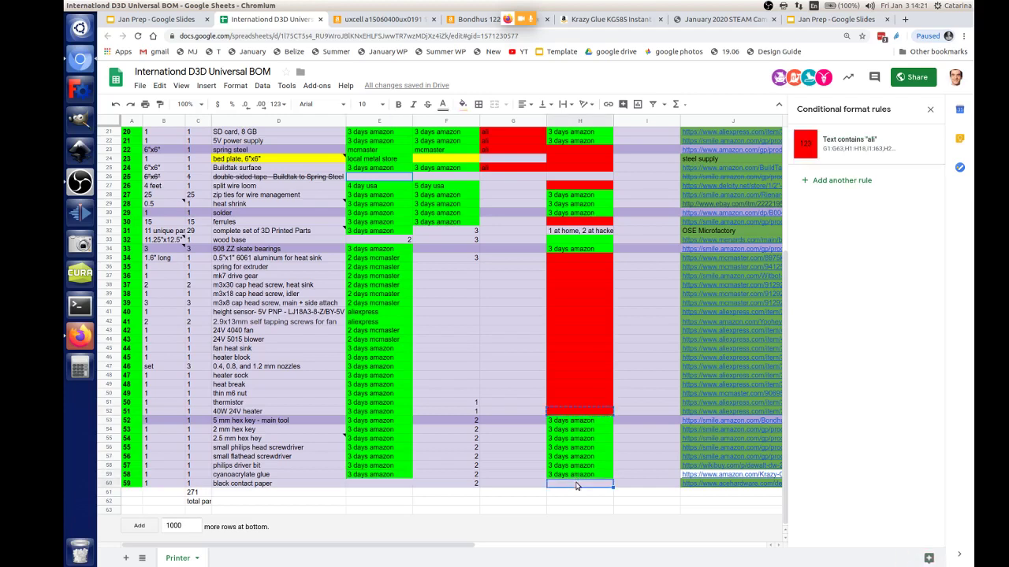
key(ctrl+v)
Step: Copy '3 days amazon' from E59 into E60 and check H60's colour
click(374, 486)
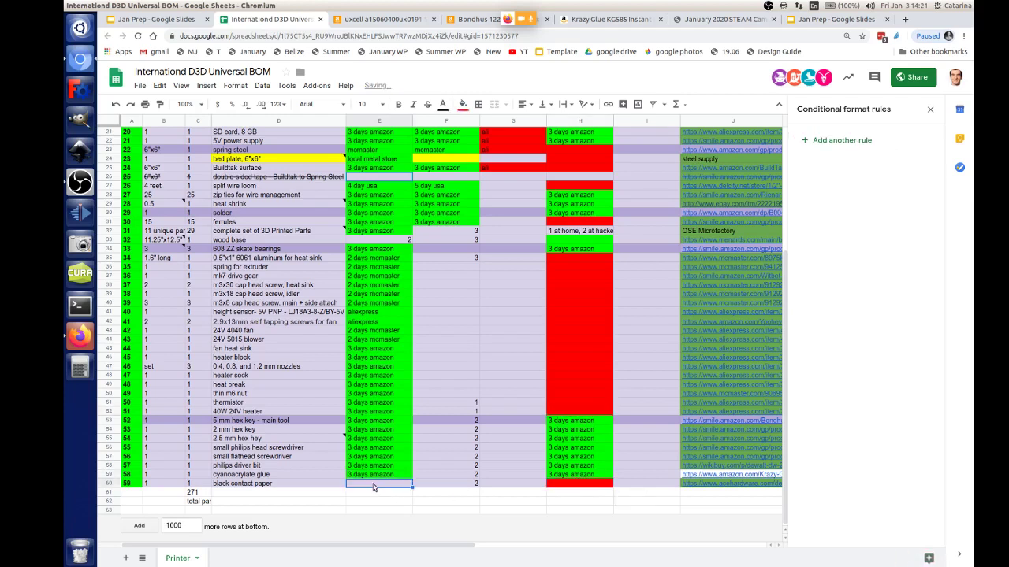
key(Up)
key(ctrl+c)
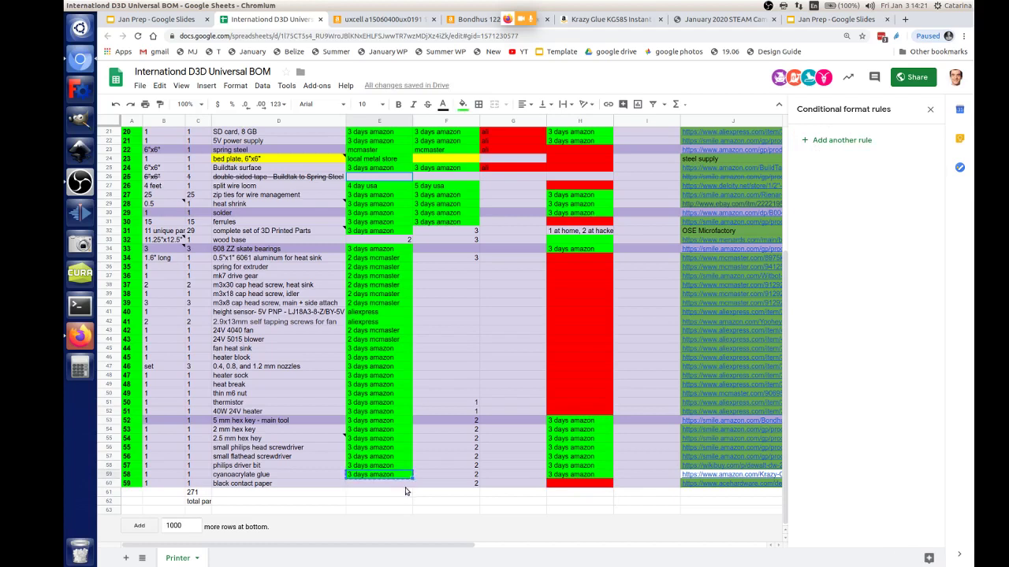
click(402, 486)
key(ctrl+v)
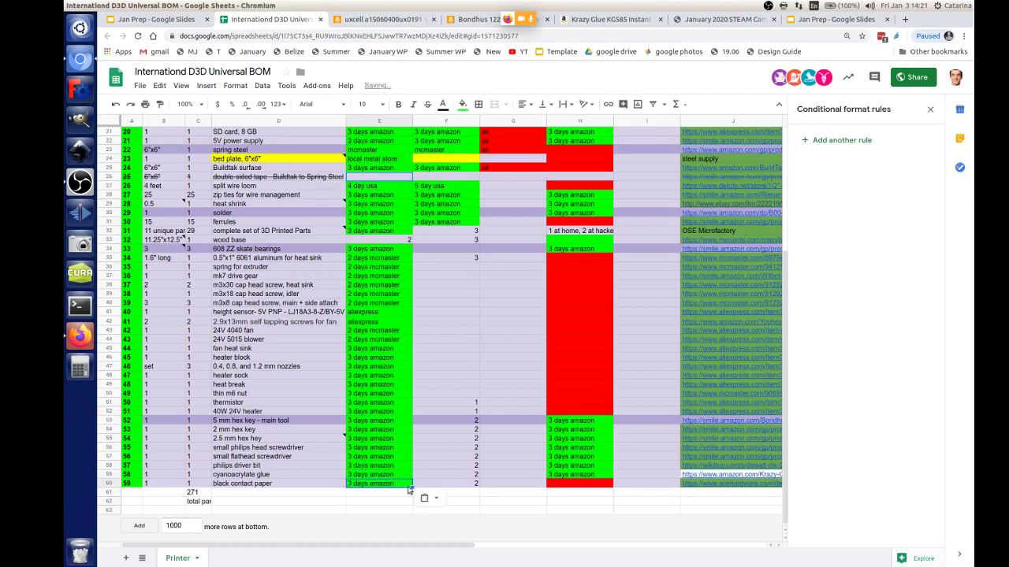
click(416, 477)
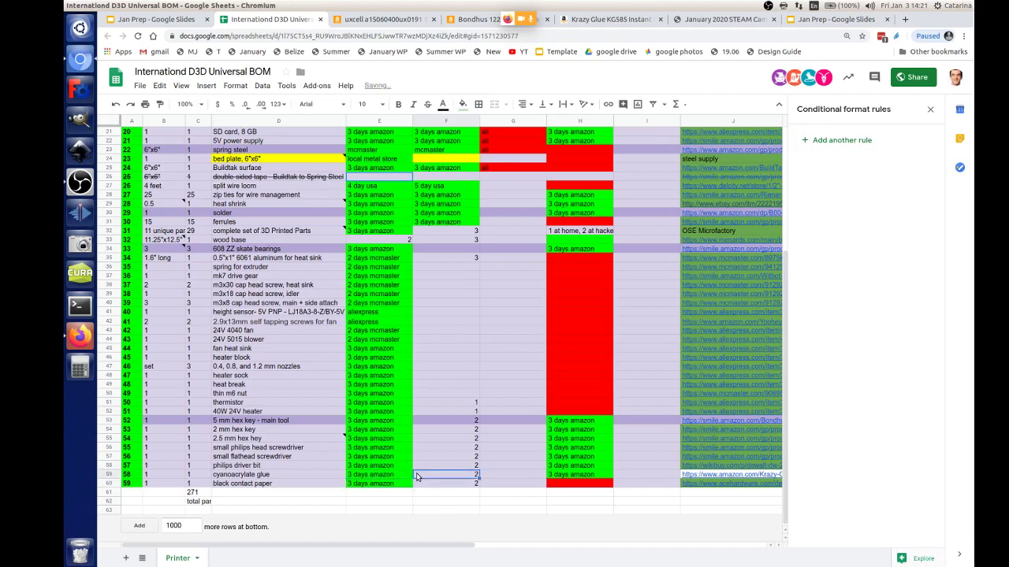
click(587, 487)
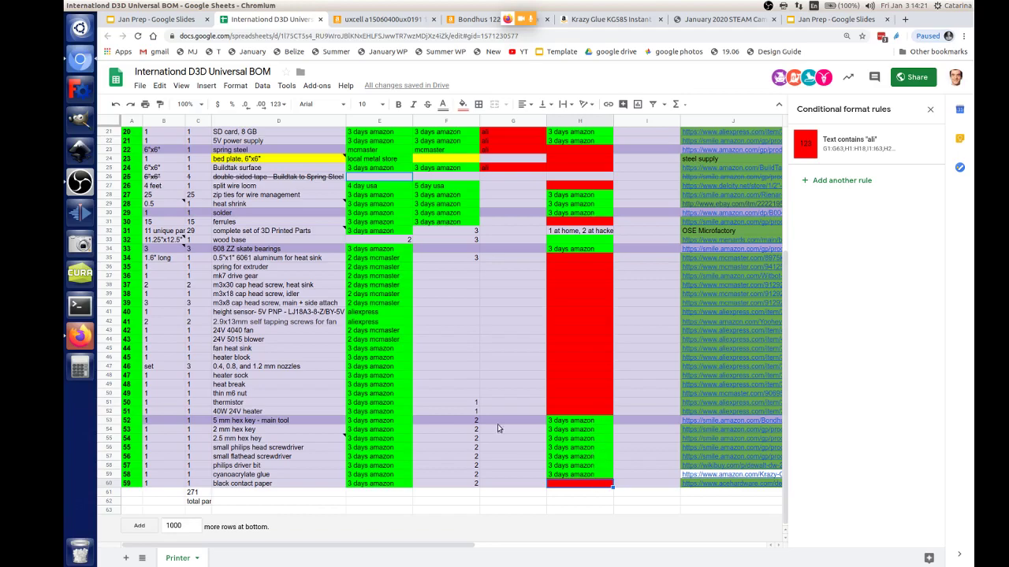
Step: Fill H7 (nema 17) and H9 (GT2 belt) red
scroll(435, 389, up, 5)
scroll(435, 389, up, 3)
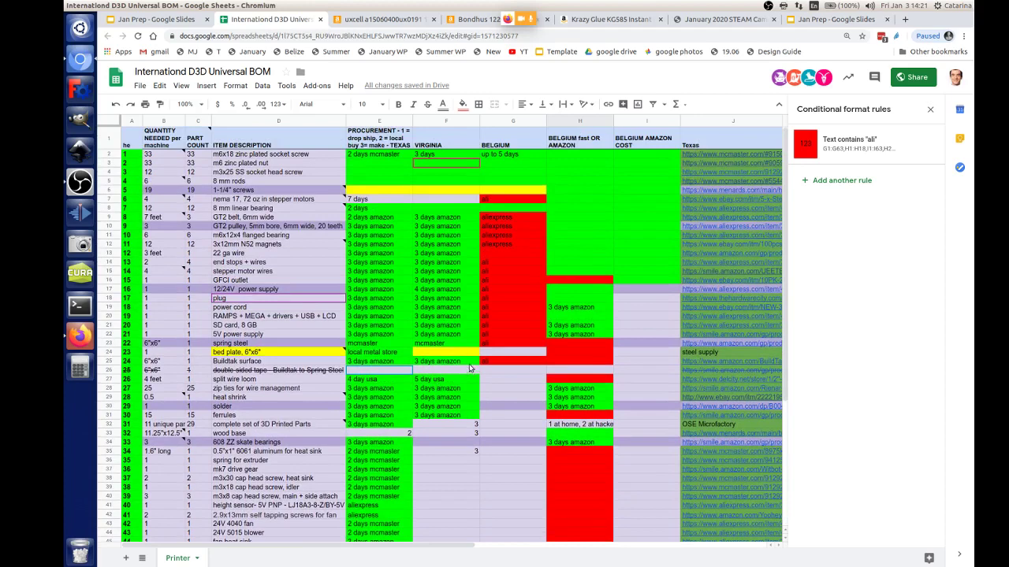
click(523, 202)
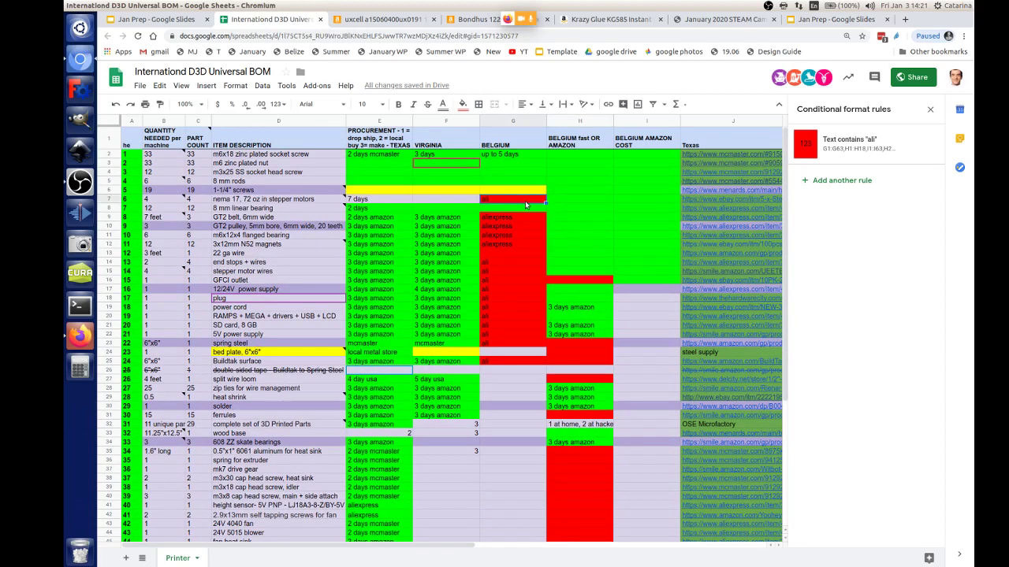
click(568, 197)
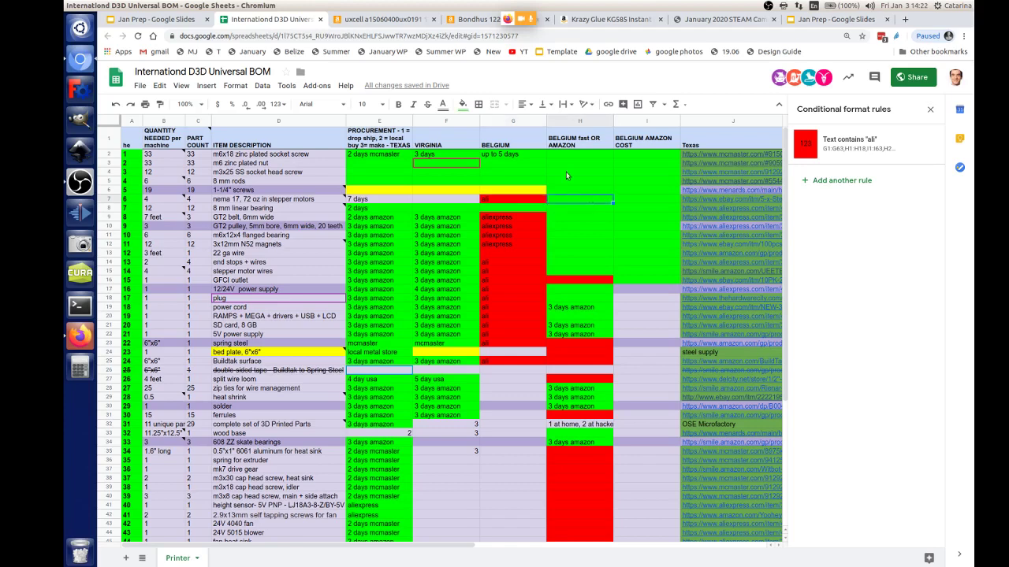
click(463, 111)
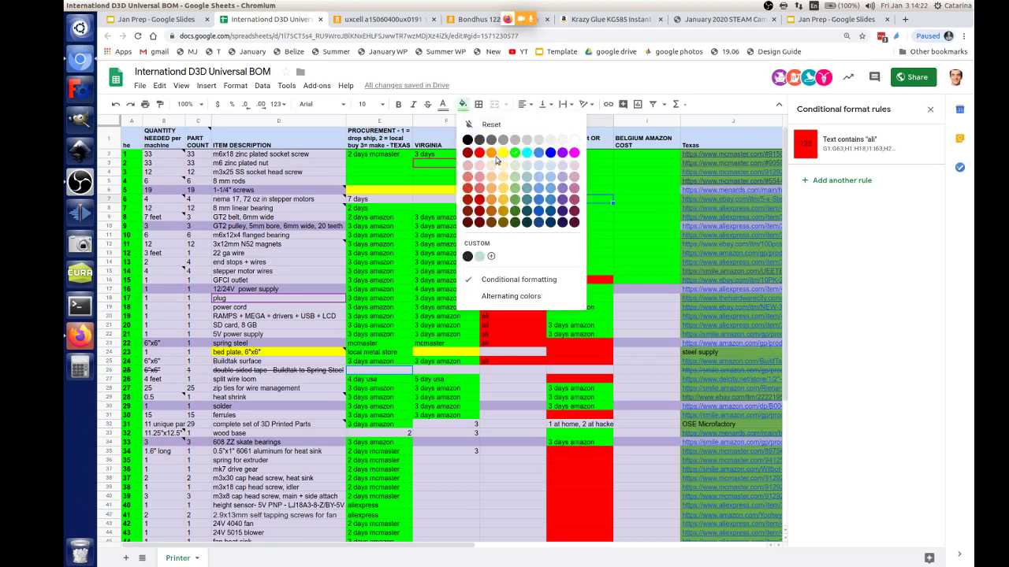
click(479, 158)
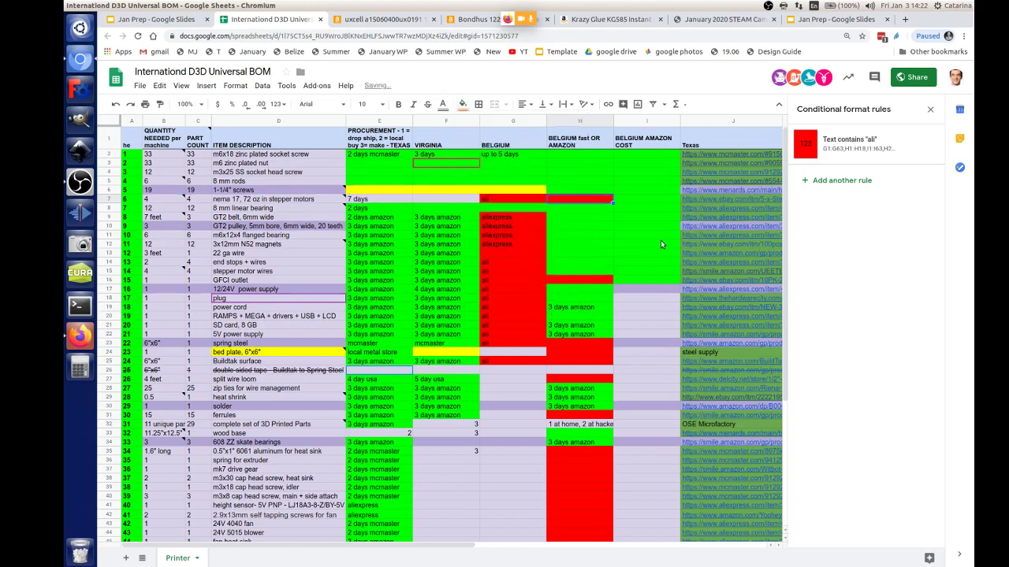
click(562, 218)
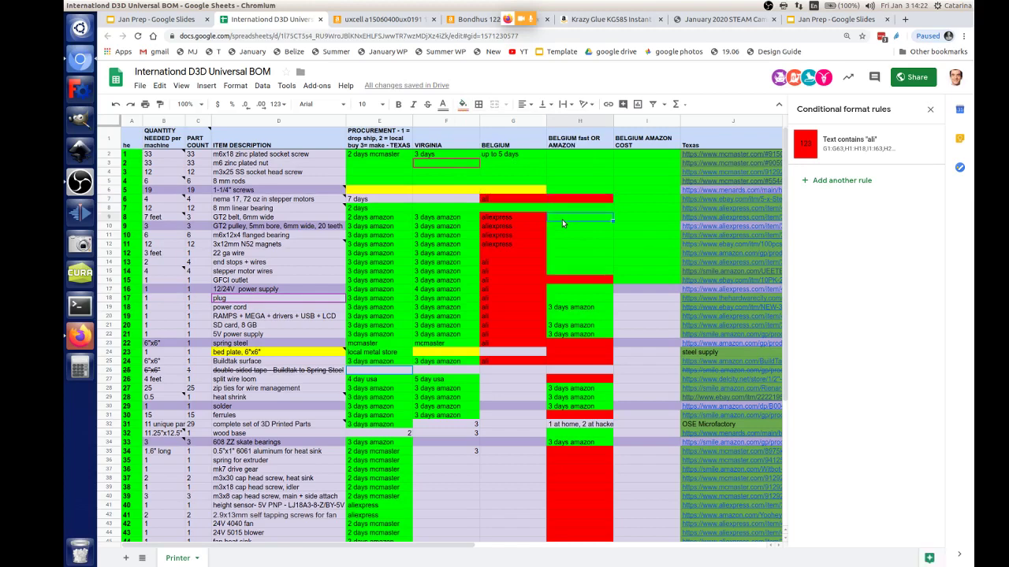
click(463, 104)
click(479, 151)
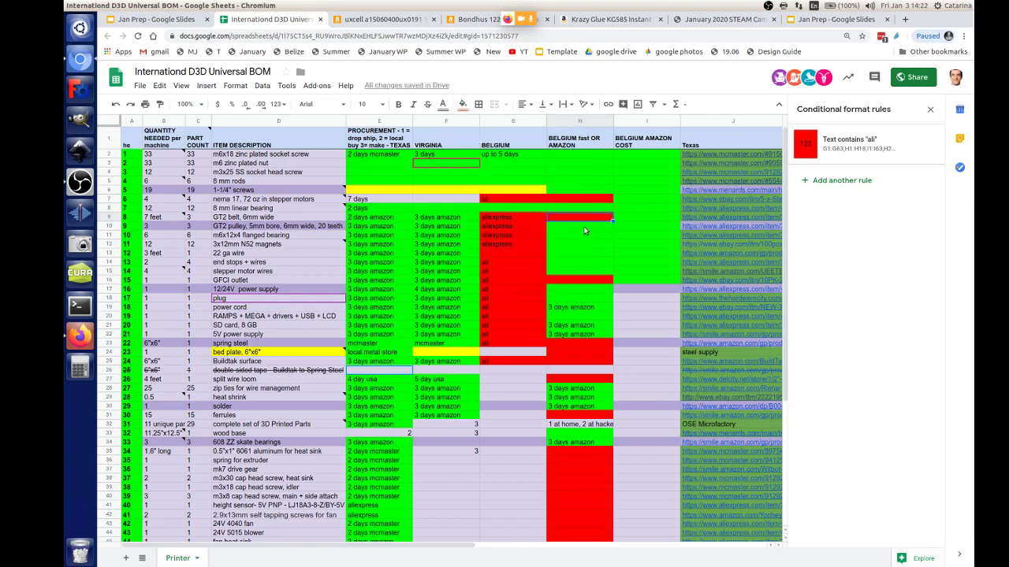
Step: Fill H10 (GT2 pulley) and the next column H cell down red
click(578, 225)
click(462, 104)
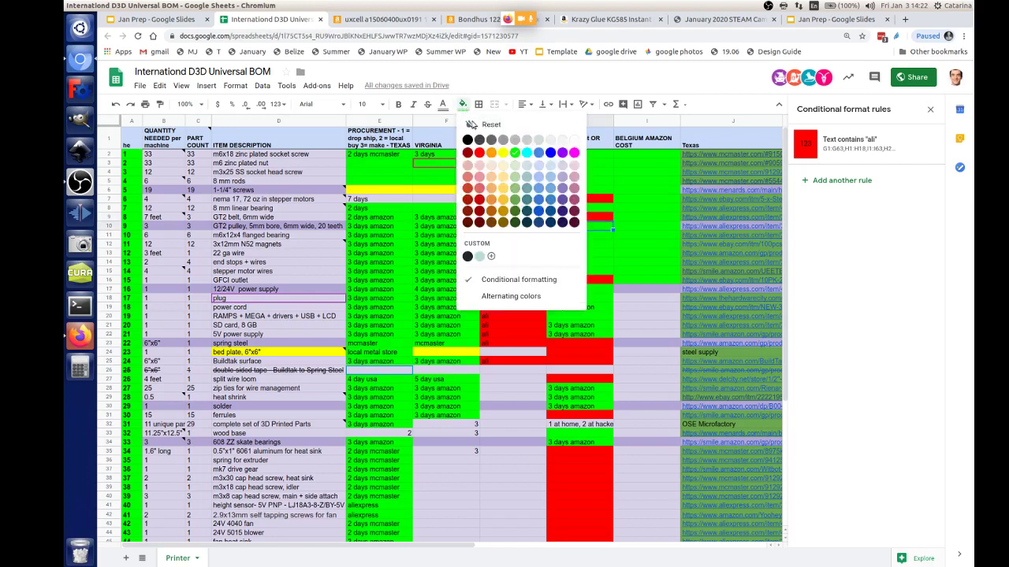
click(481, 154)
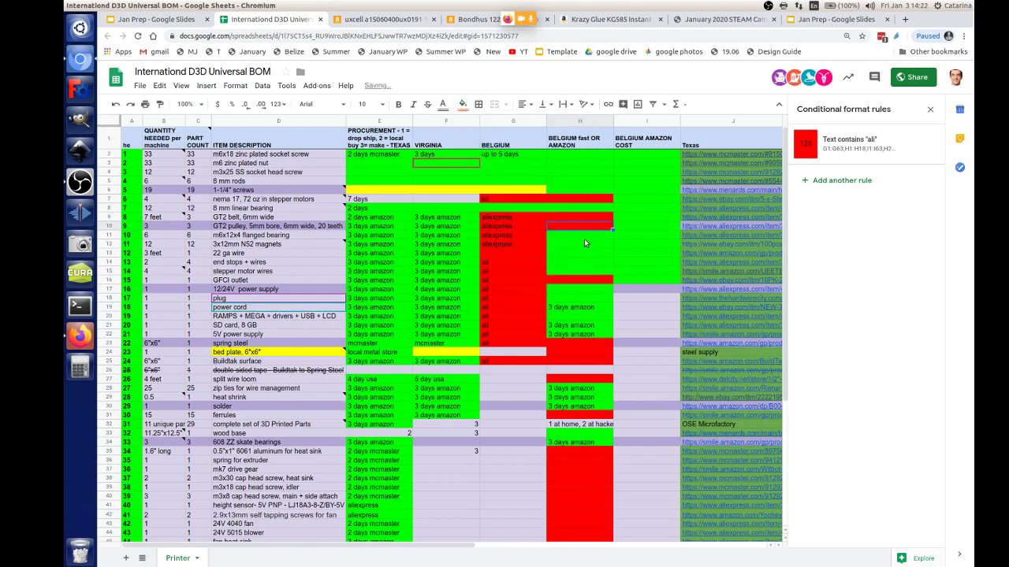
click(462, 104)
click(479, 154)
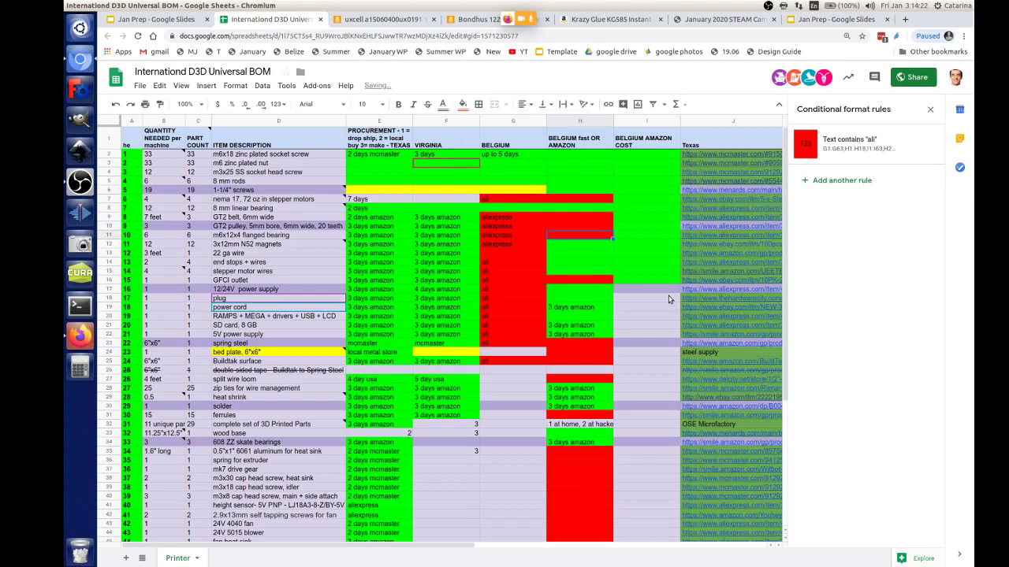
click(575, 247)
click(463, 104)
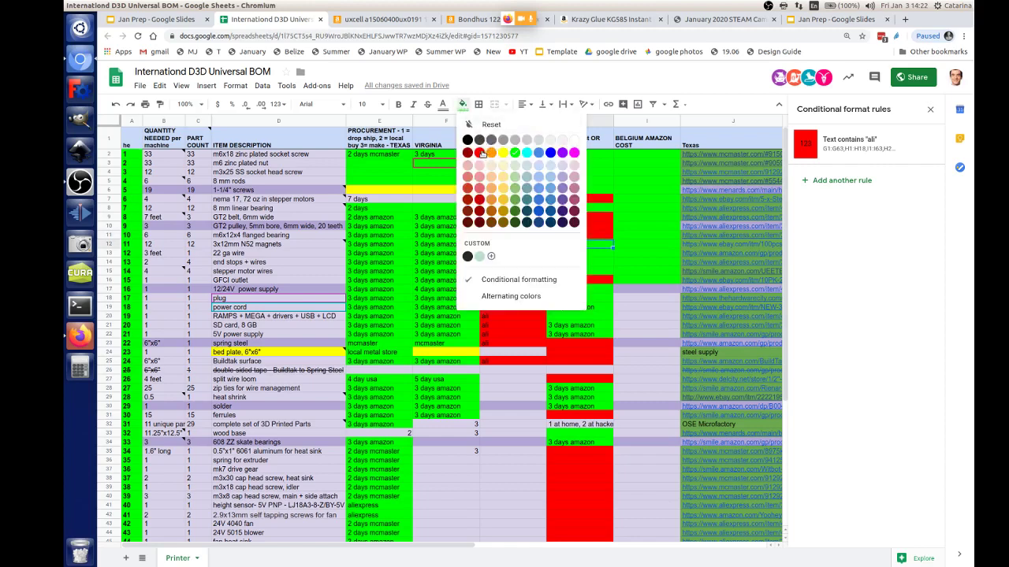
click(480, 153)
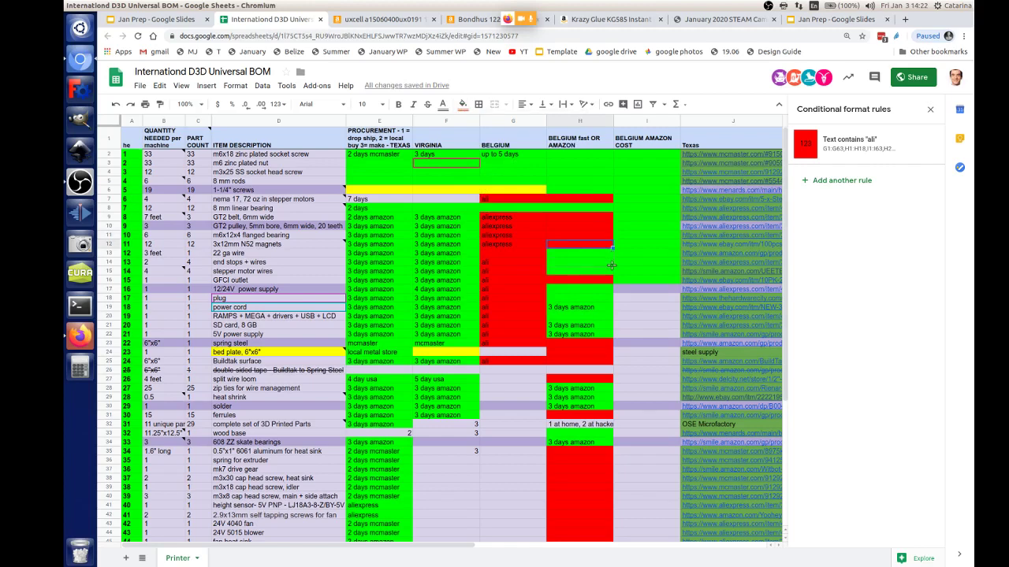
Step: Extend the red fill down column H through H16 and fill the plug and power cord cell green
drag(613, 248, 613, 275)
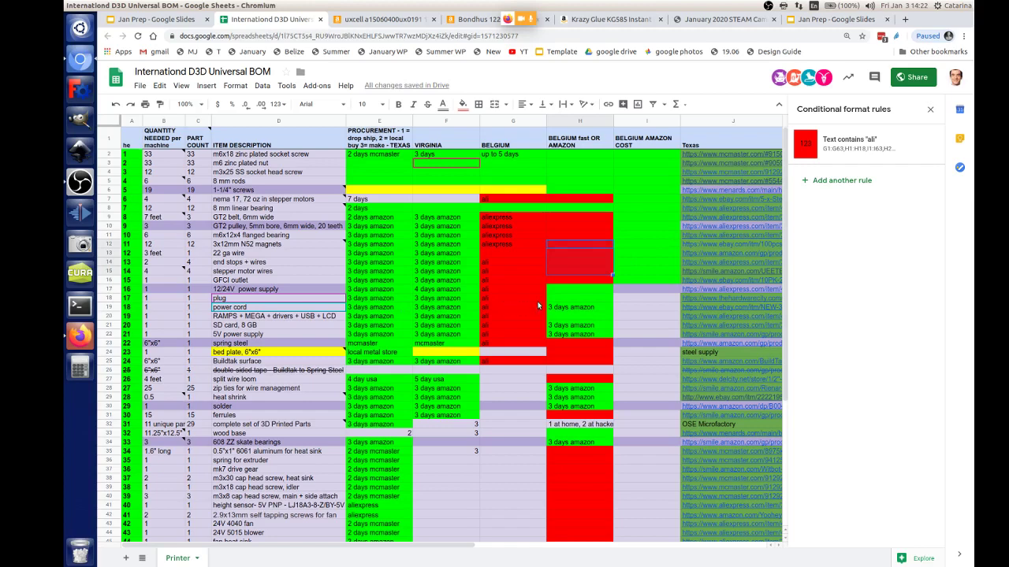
click(579, 293)
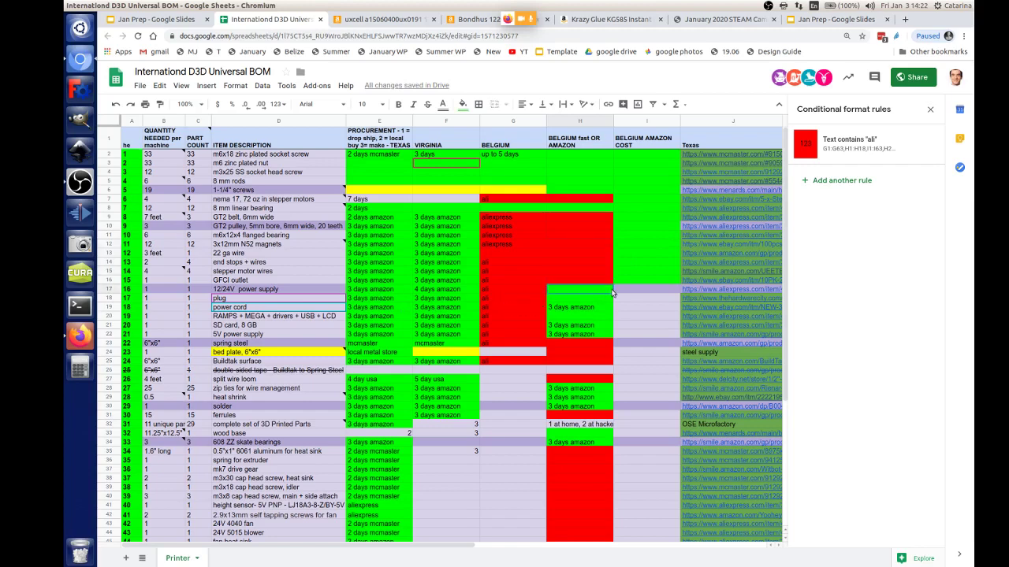
key(Up)
drag(613, 285, 596, 302)
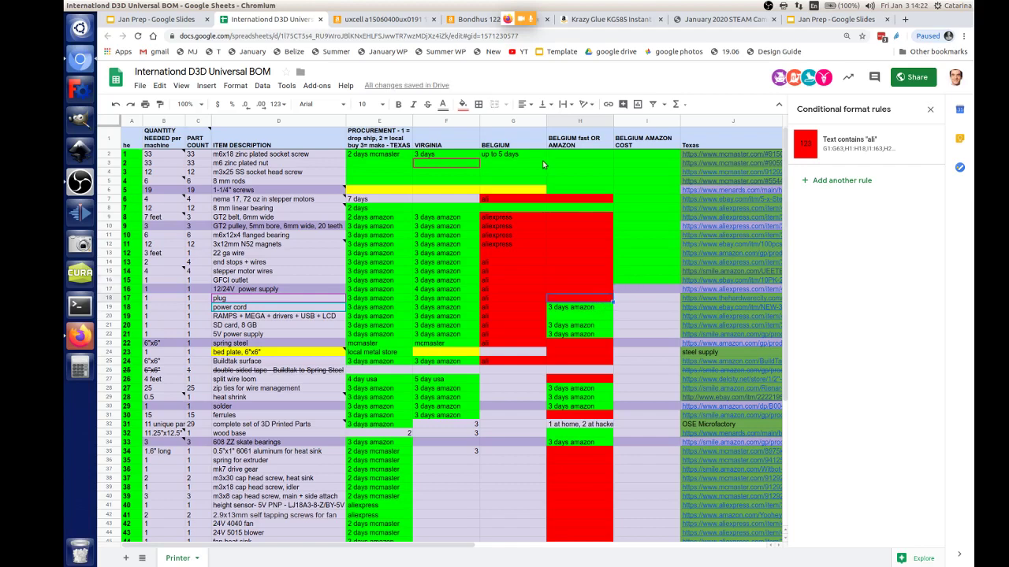
click(463, 104)
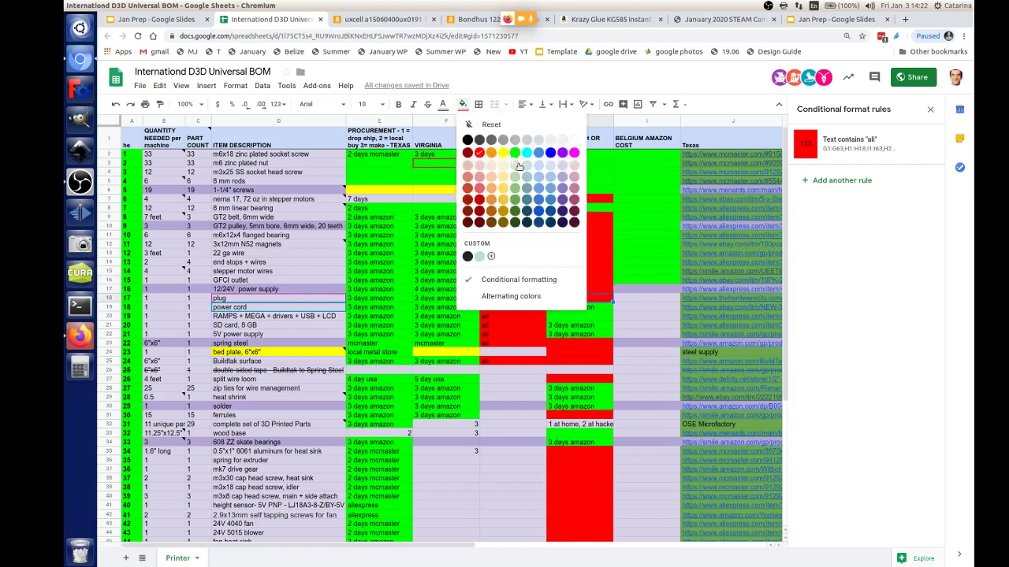
click(518, 166)
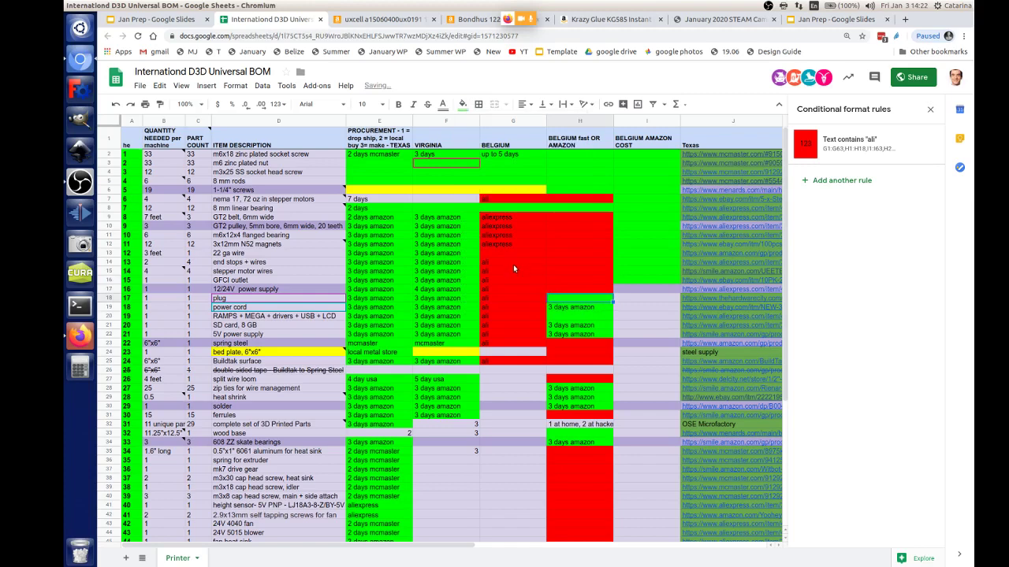
Step: Fill H20 and H21:H22 red
click(579, 318)
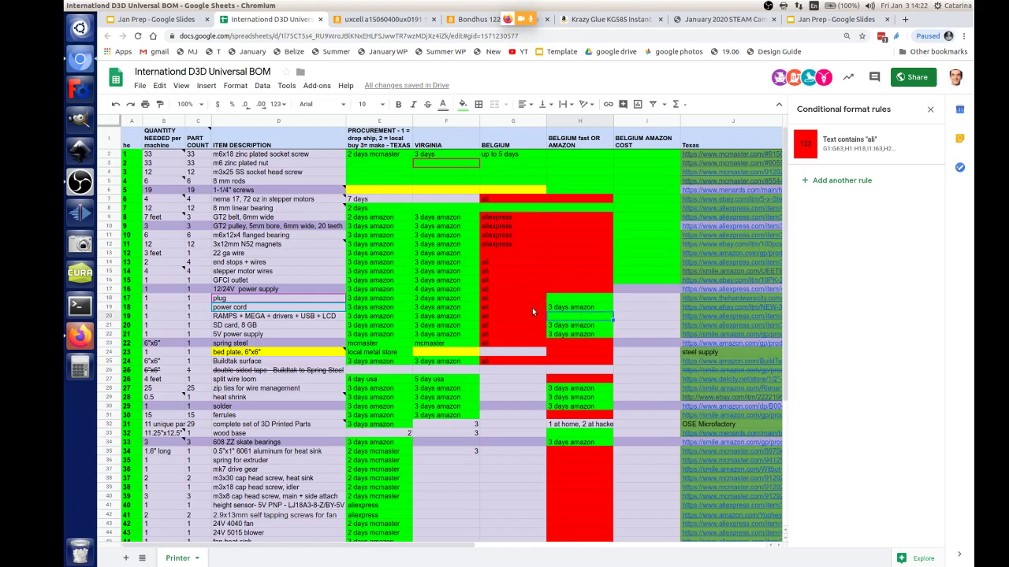
click(463, 104)
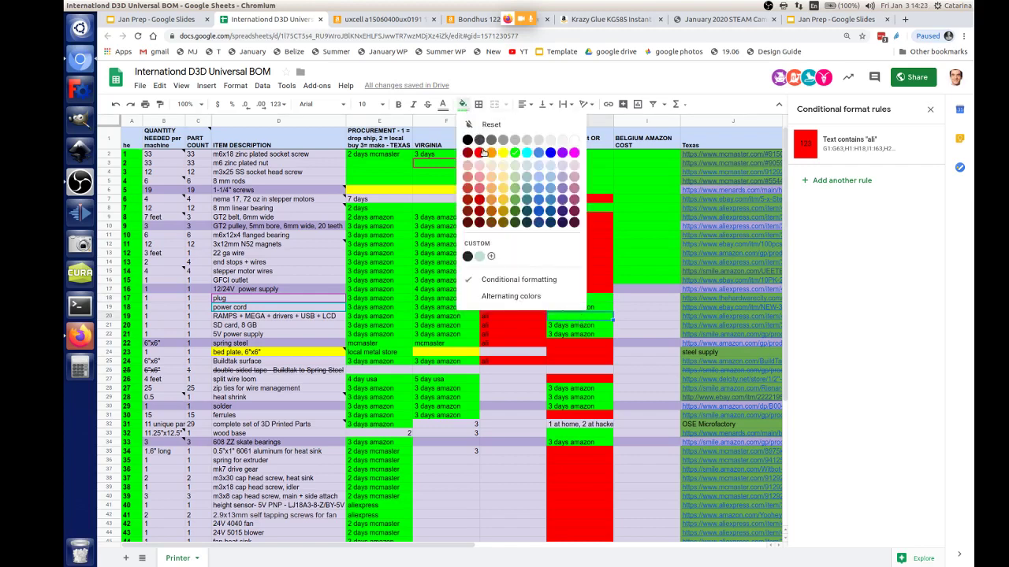
click(479, 152)
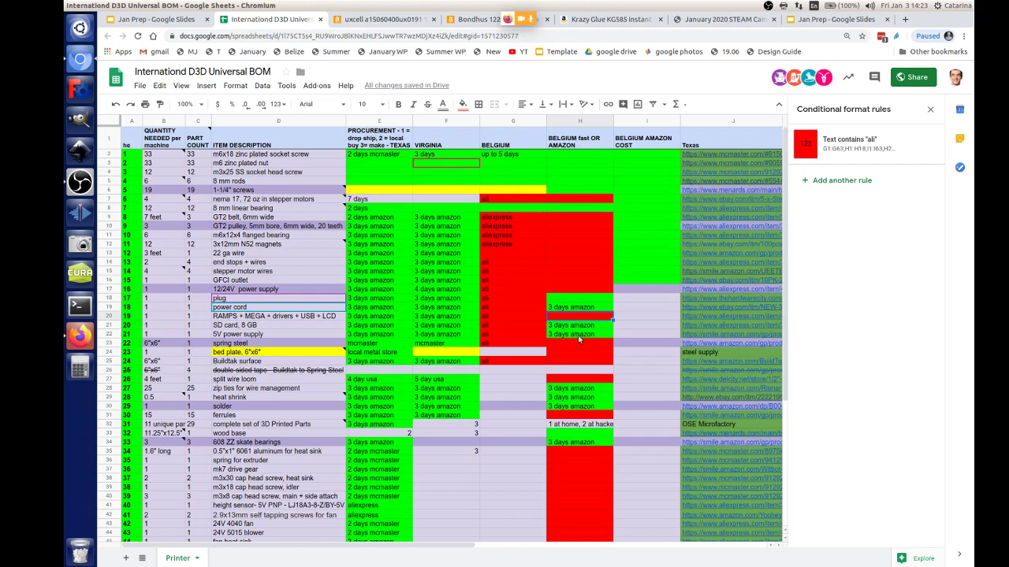
drag(578, 336, 580, 325)
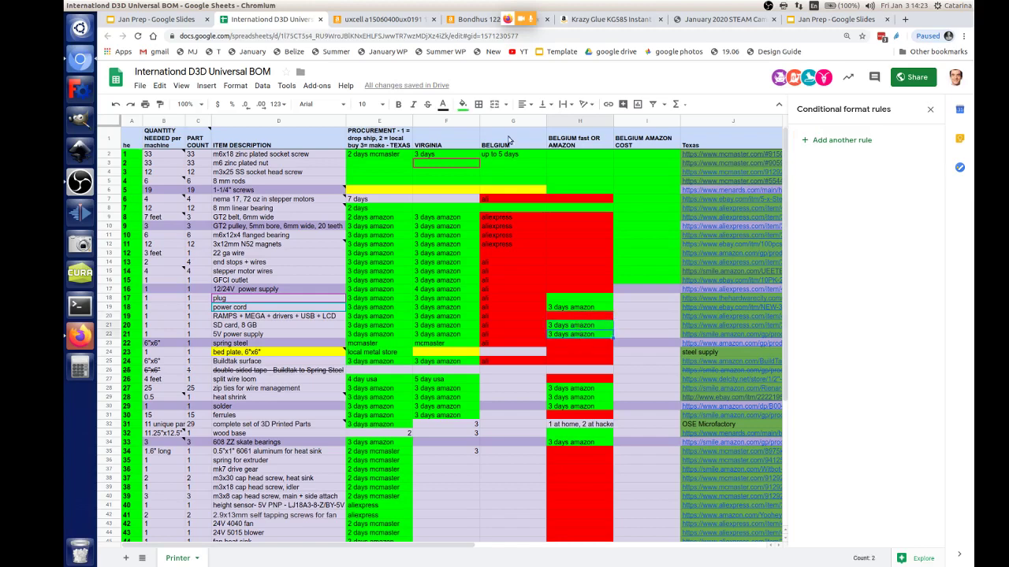
click(463, 104)
click(479, 152)
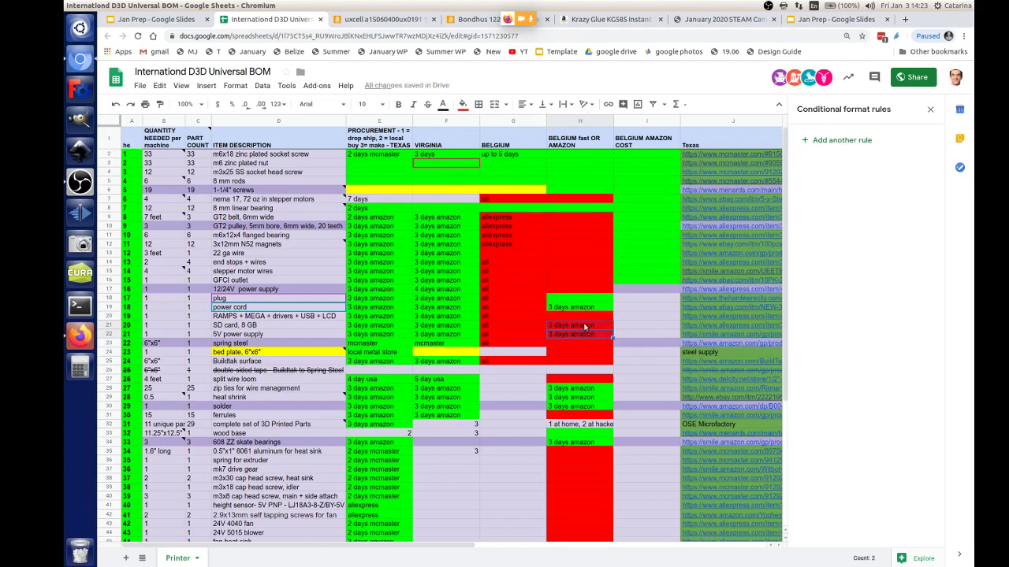
scroll(633, 329, down, 1)
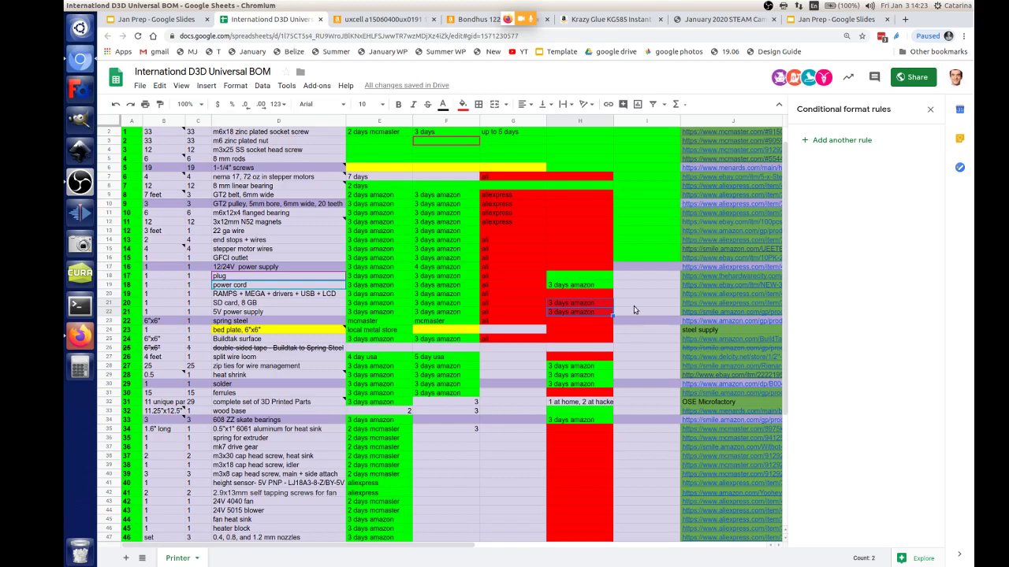
scroll(634, 306, down, 3)
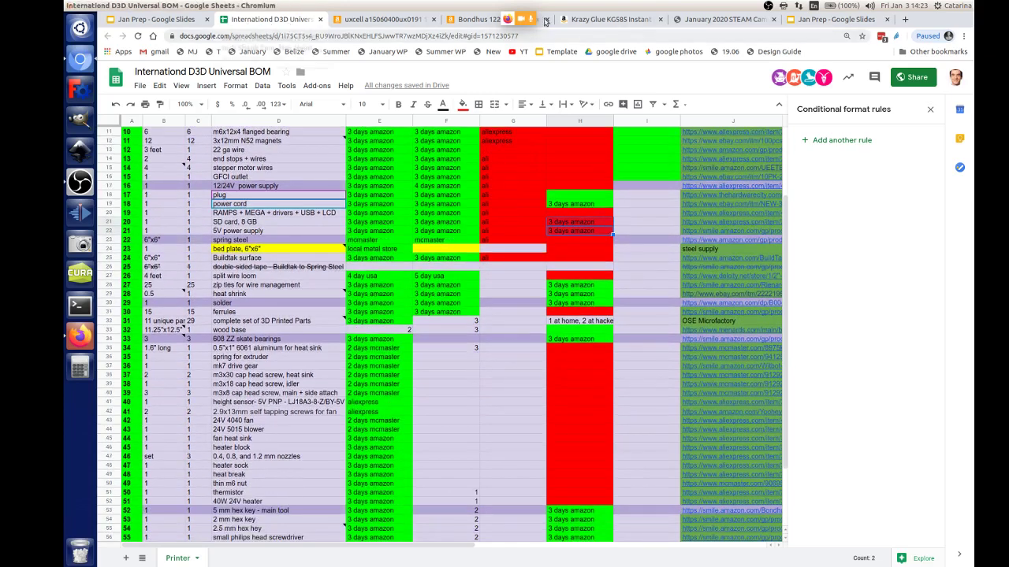
Step: Close the duplicate Jan Prep Slides tab and go back to the International D3D Universal BOM sheet
click(831, 19)
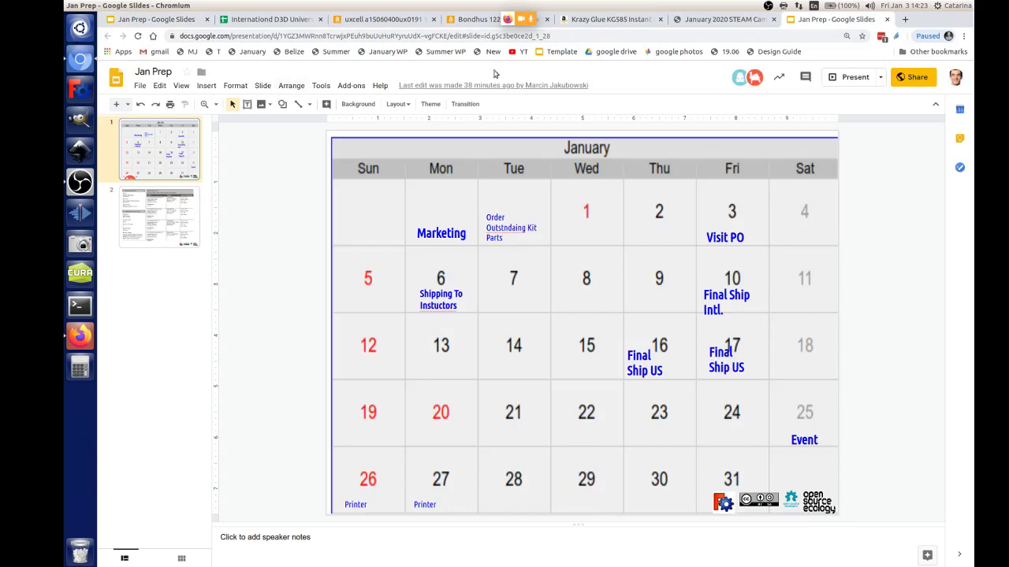
click(172, 23)
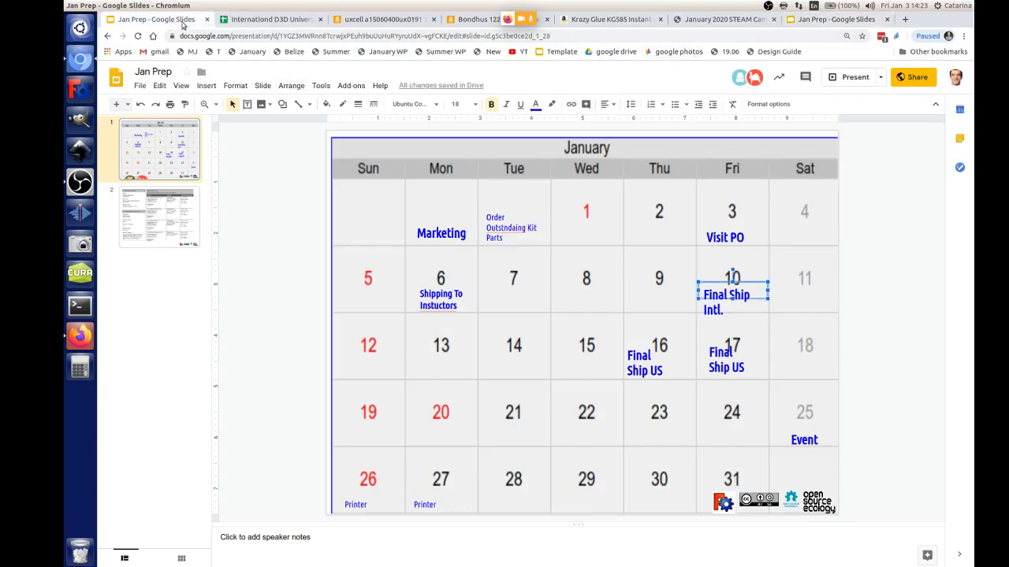
key(ctrl+w)
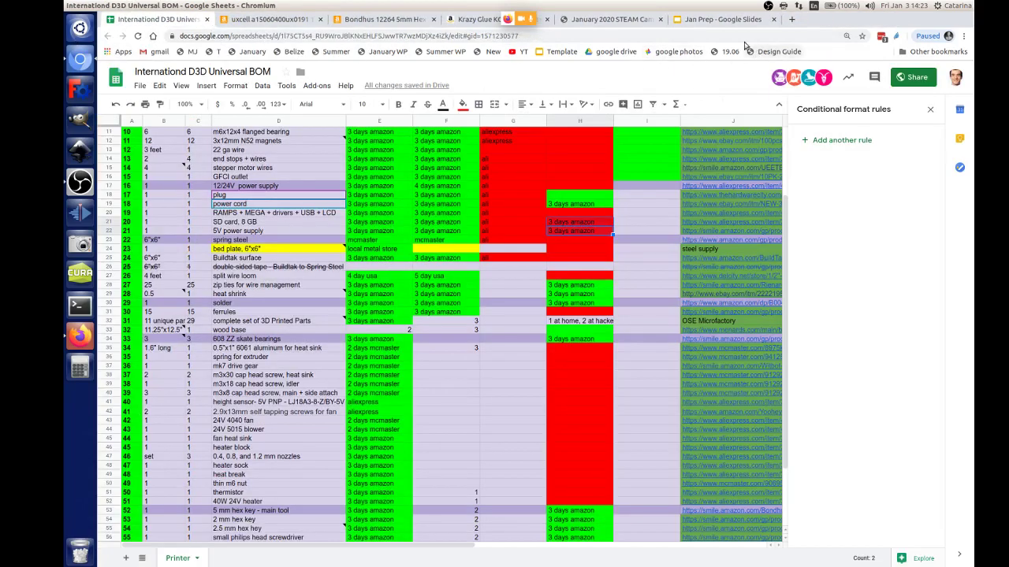
click(730, 21)
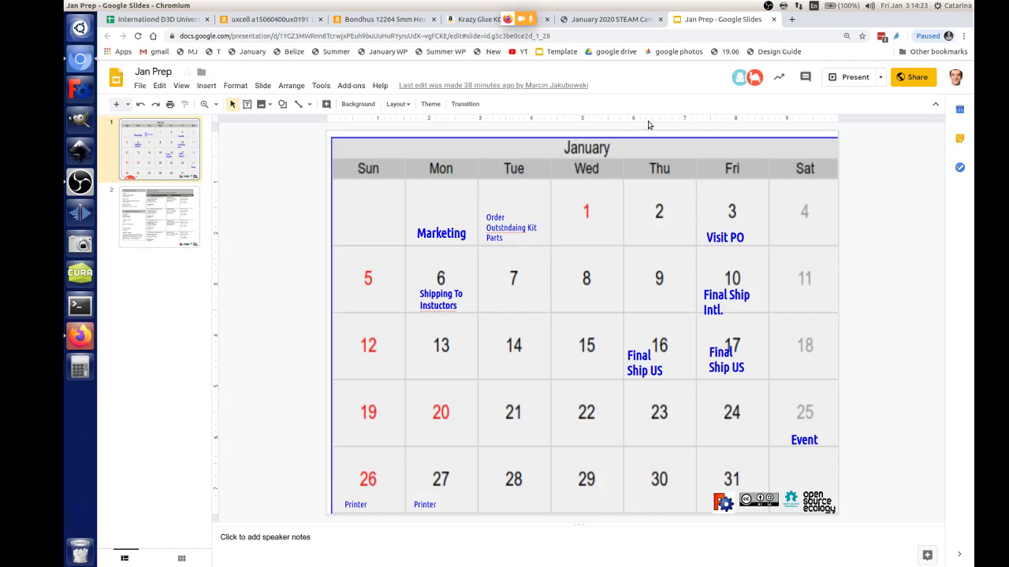
click(181, 20)
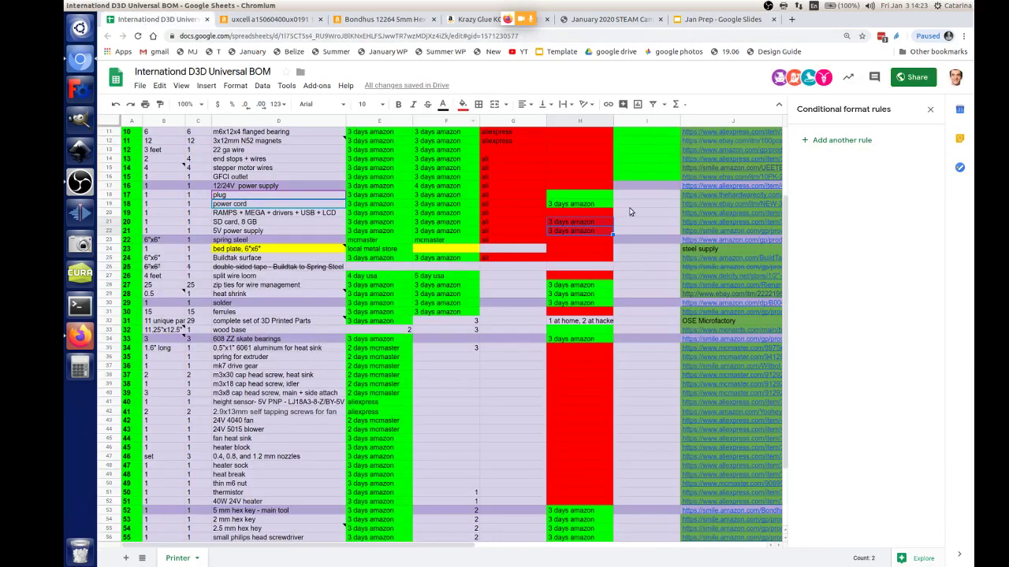
scroll(562, 371, up, 2)
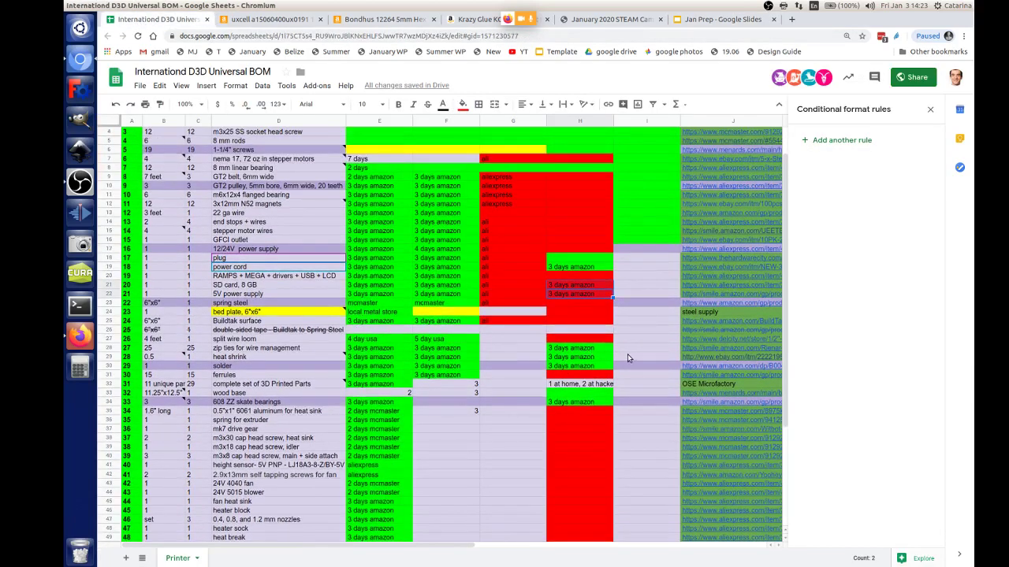
scroll(627, 358, up, 1)
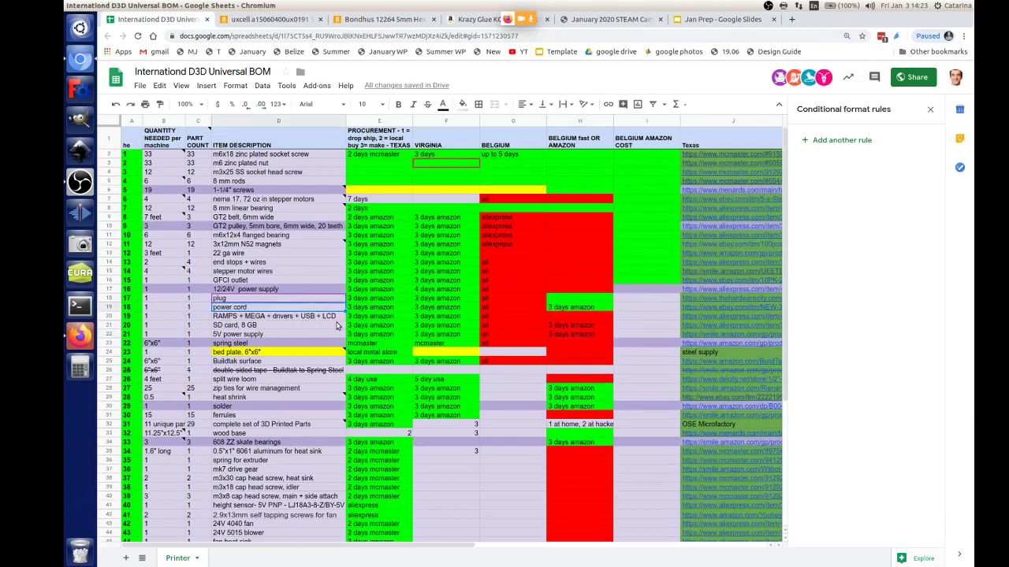
click(289, 317)
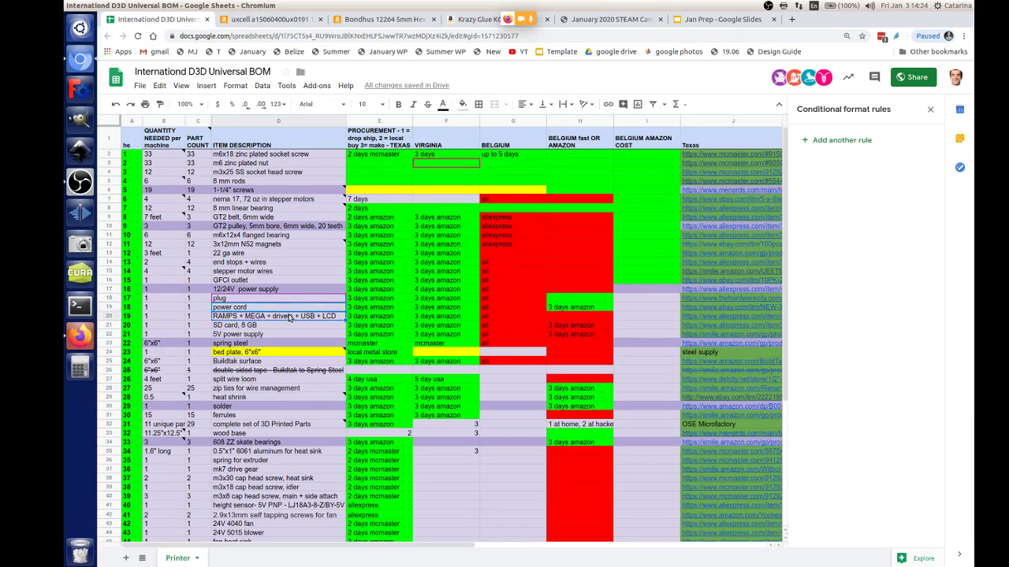
click(249, 333)
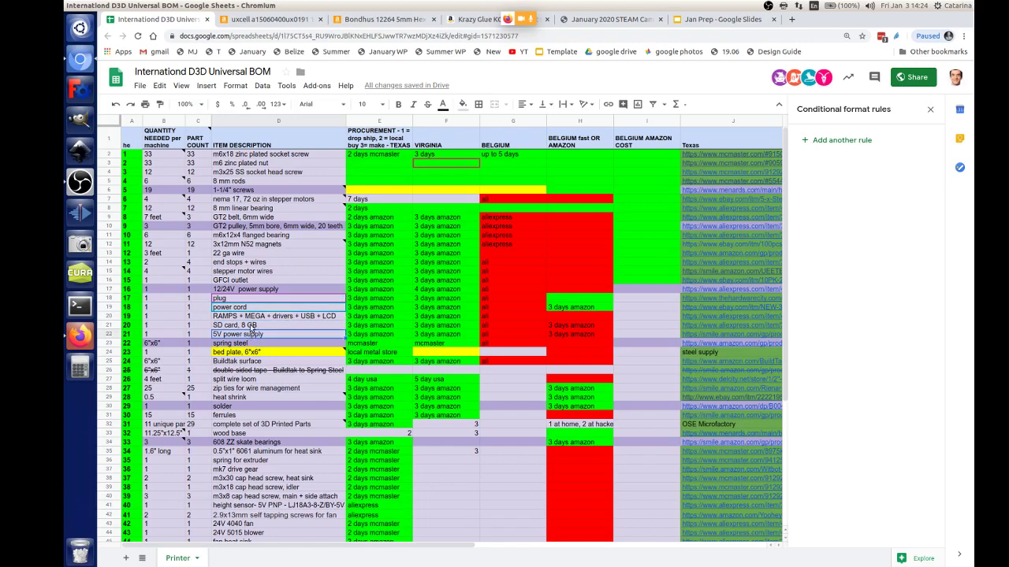
click(251, 325)
click(253, 316)
click(254, 308)
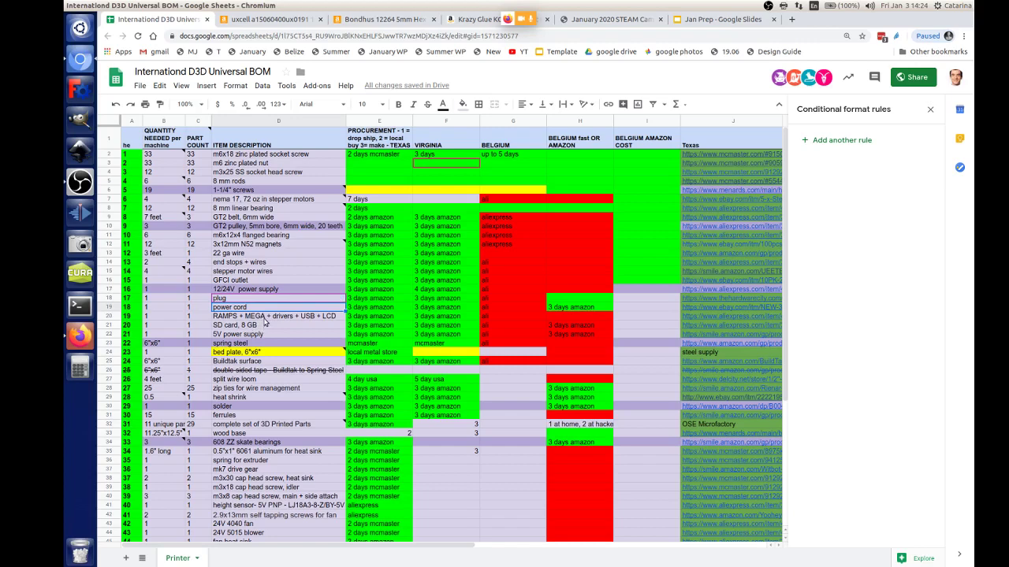
click(265, 318)
click(261, 327)
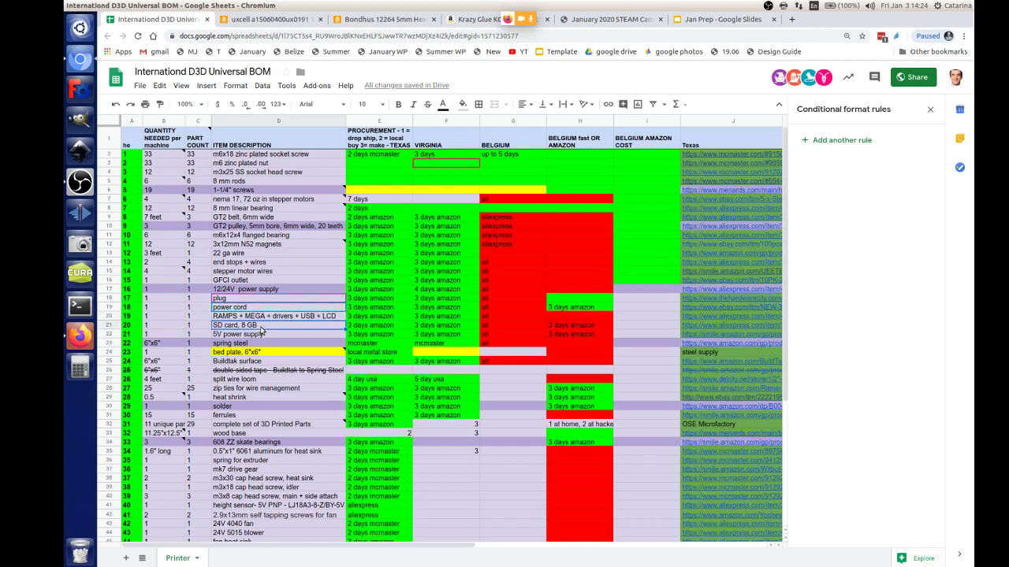
scroll(262, 332, down, 1)
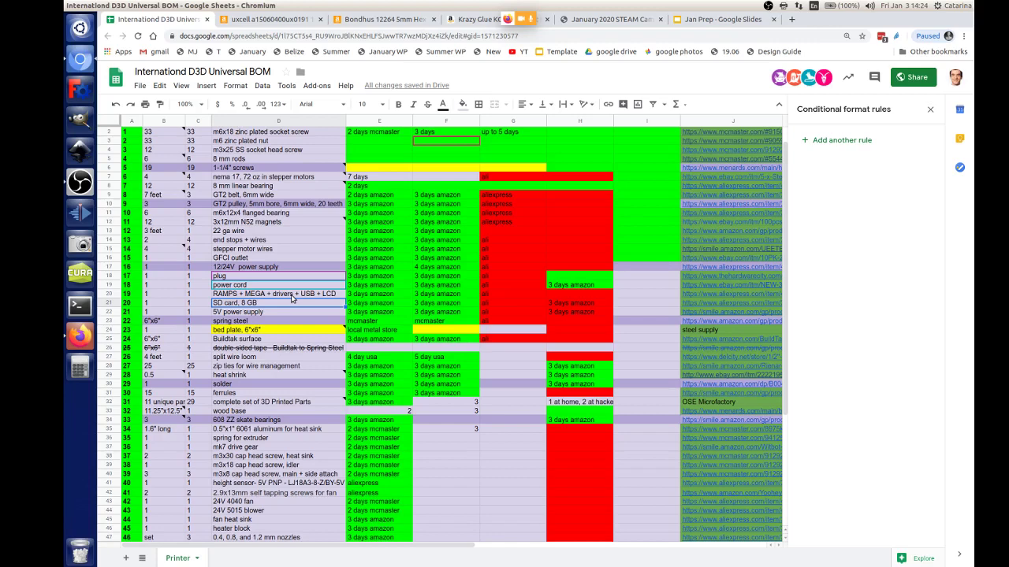
scroll(299, 315, down, 3)
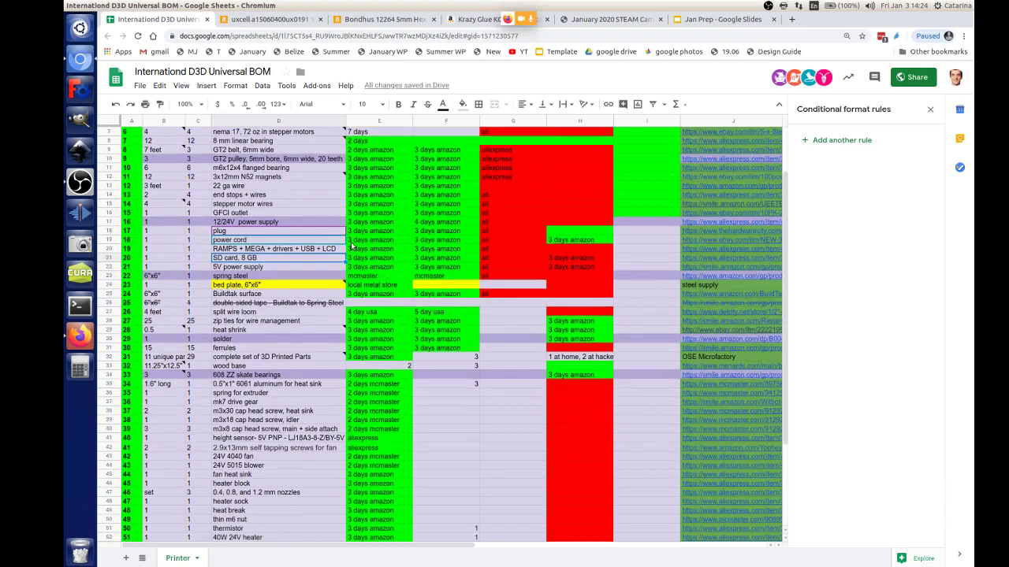
scroll(335, 412, down, 2)
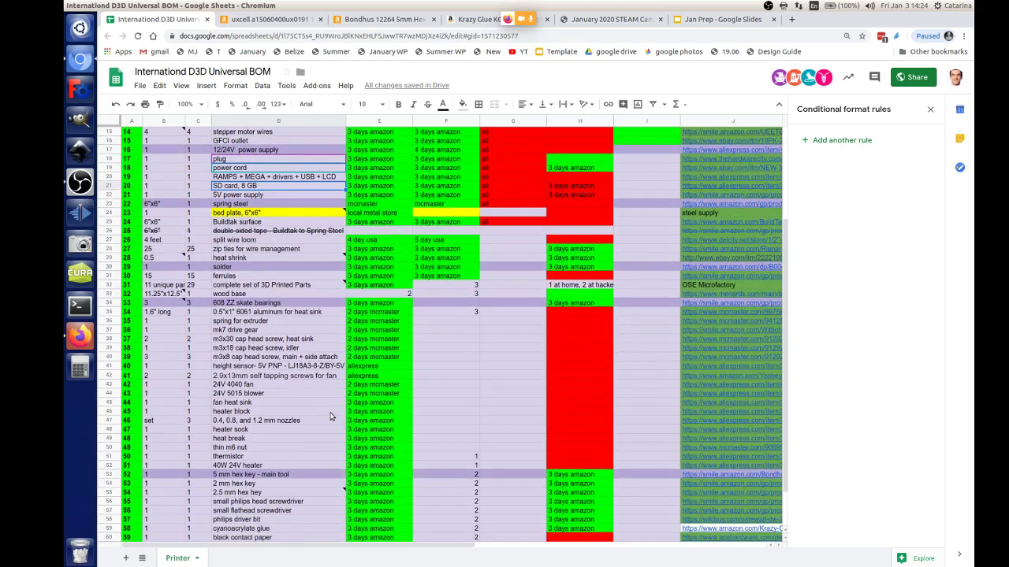
scroll(335, 410, down, 1)
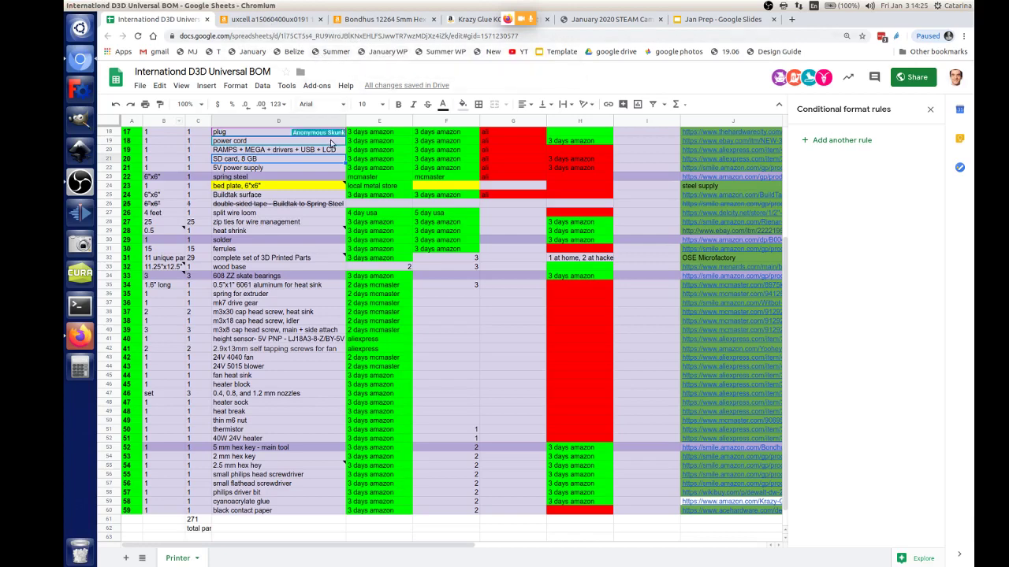
scroll(411, 370, up, 5)
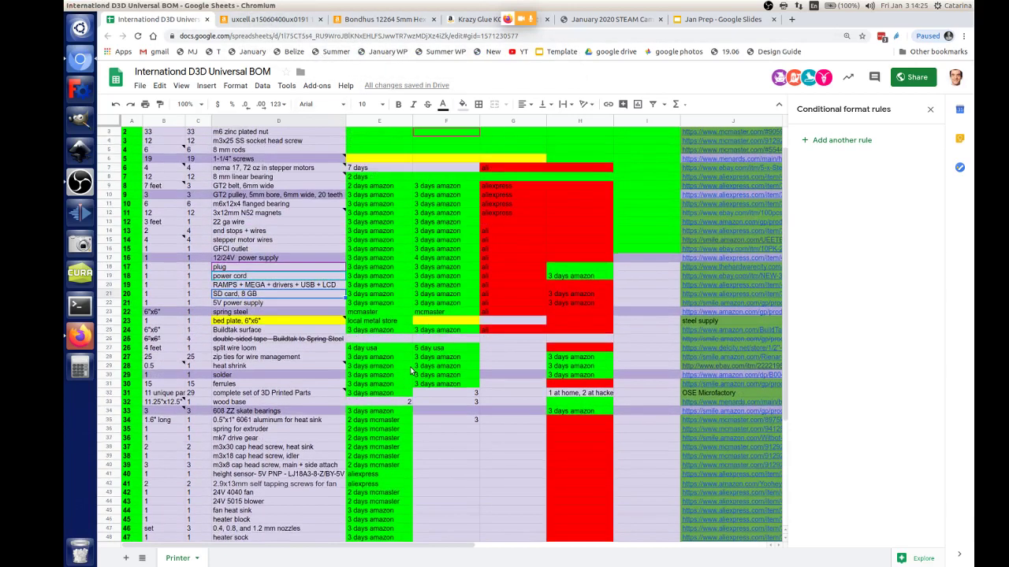
scroll(411, 370, up, 2)
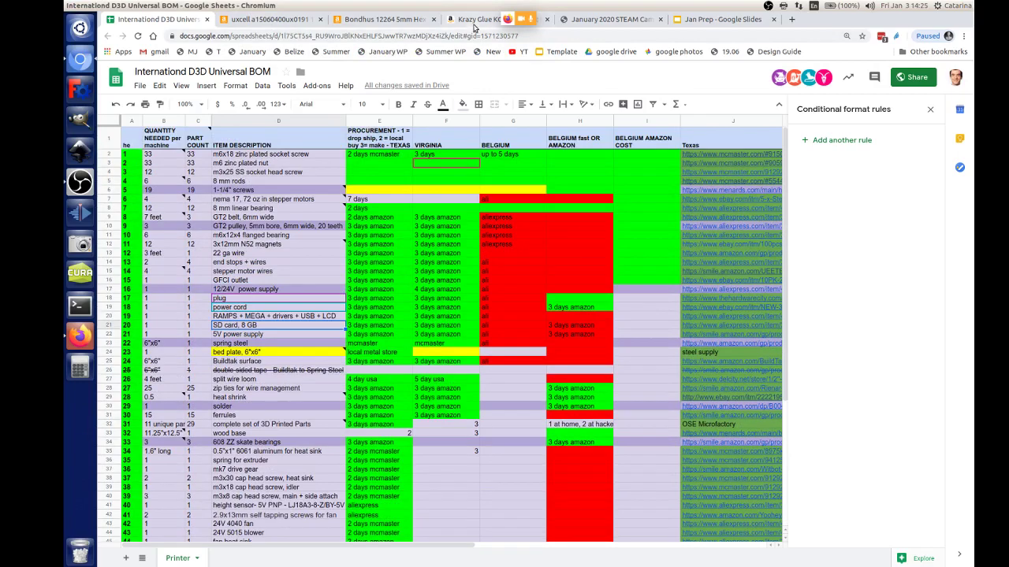
scroll(423, 276, down, 5)
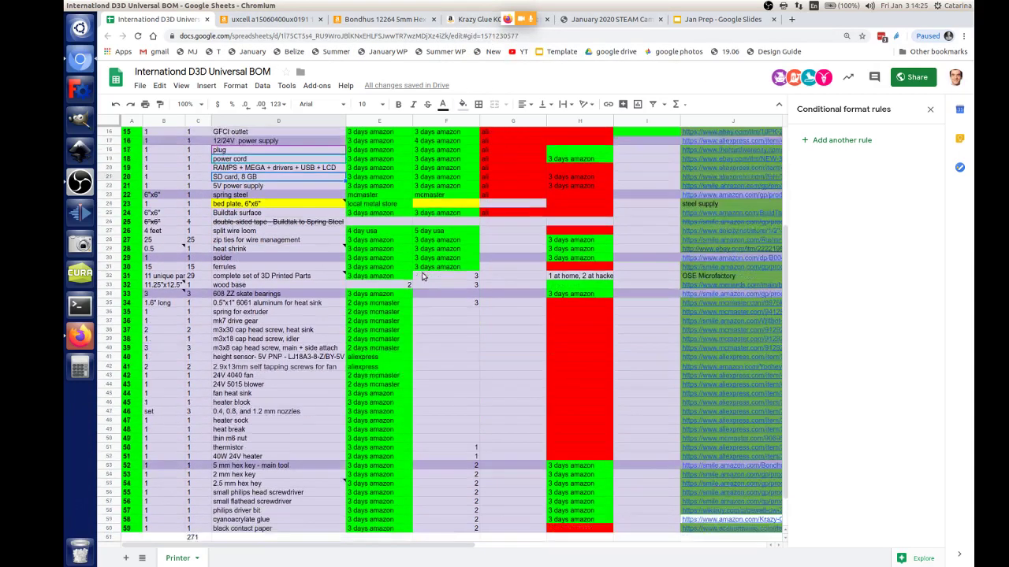
scroll(423, 276, down, 2)
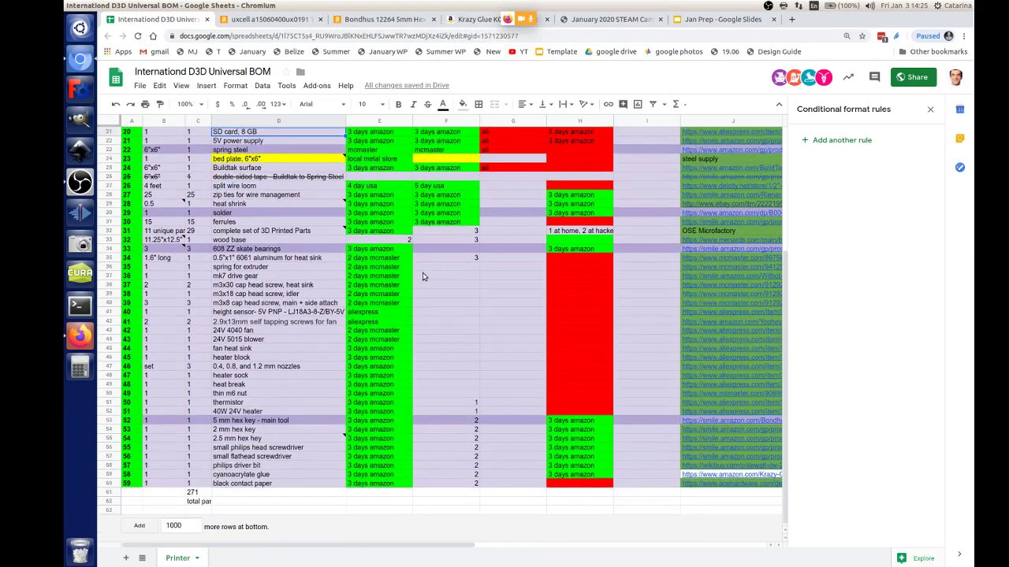
scroll(423, 276, up, 7)
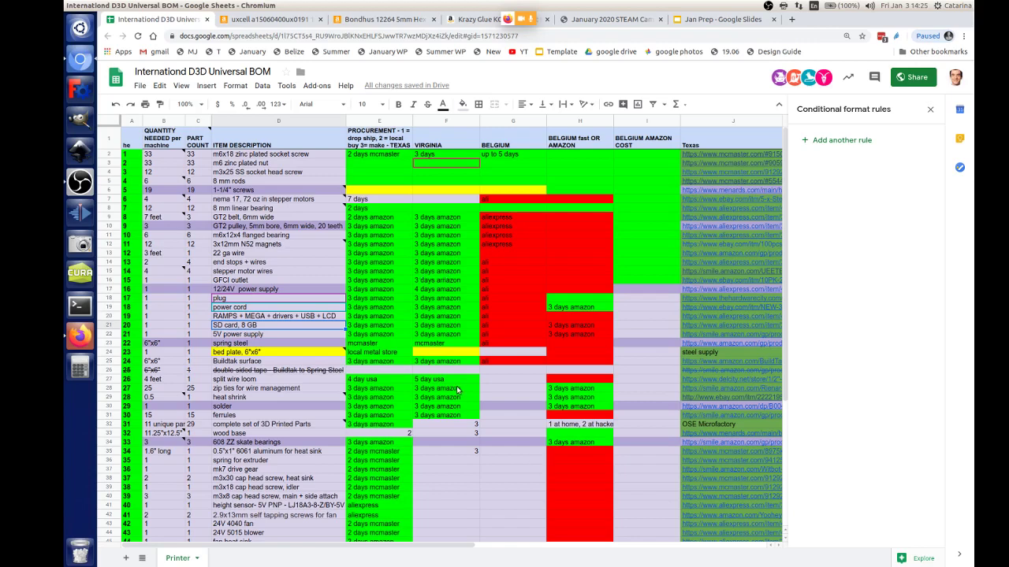
scroll(379, 426, down, 2)
scroll(379, 426, down, 2)
click(265, 466)
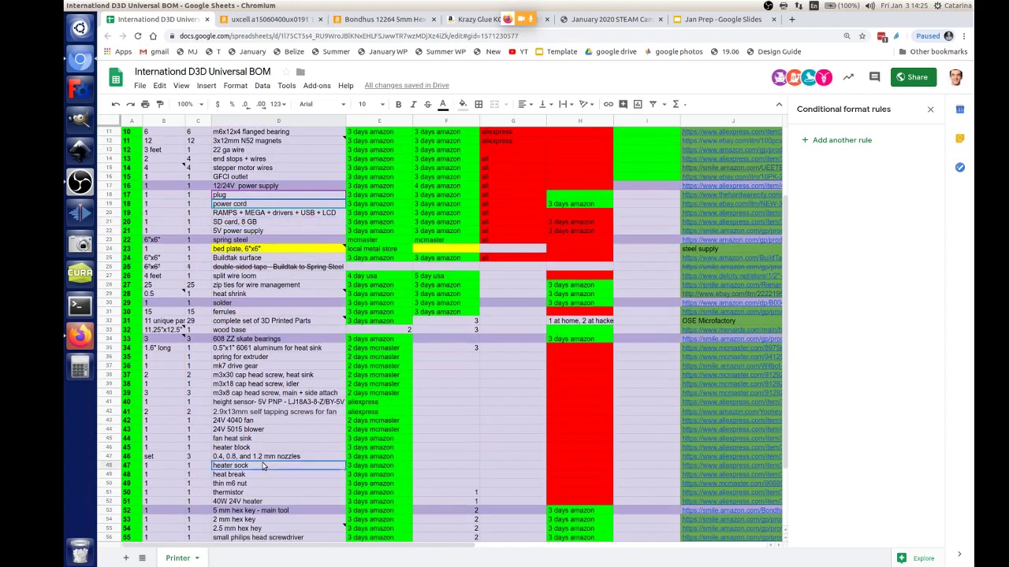
click(260, 432)
click(255, 439)
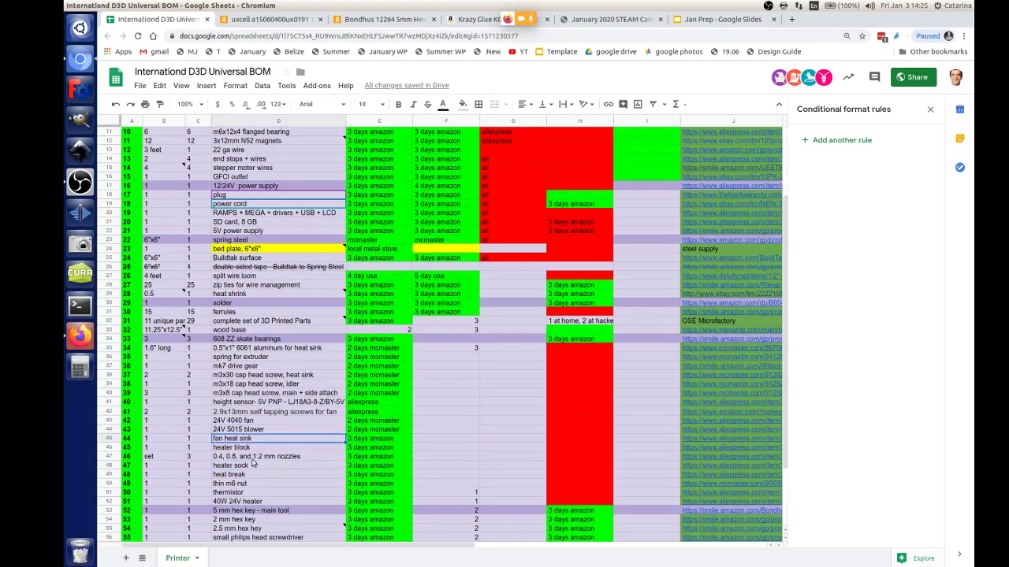
scroll(254, 463, down, 4)
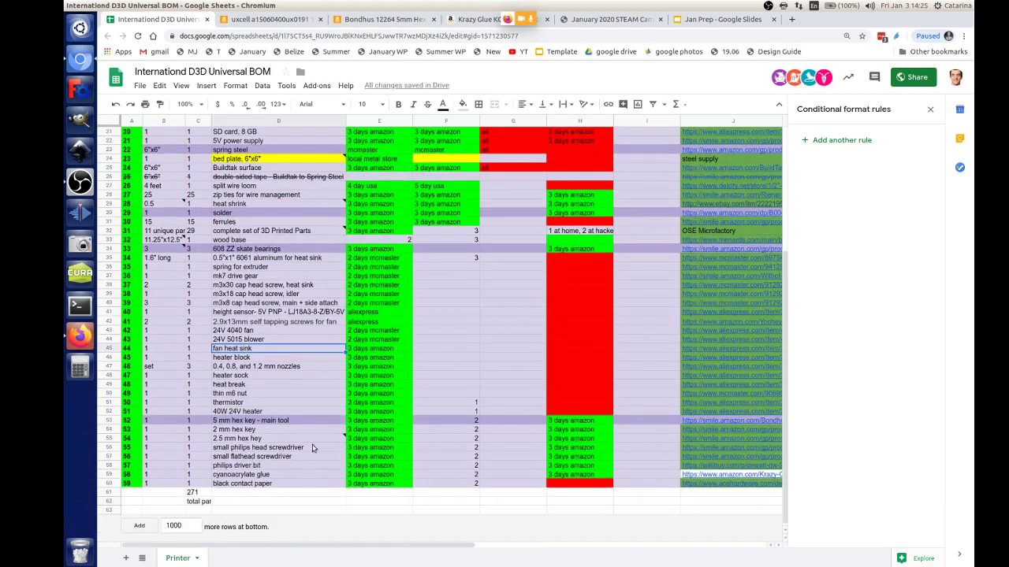
scroll(488, 446, up, 7)
scroll(491, 442, up, 1)
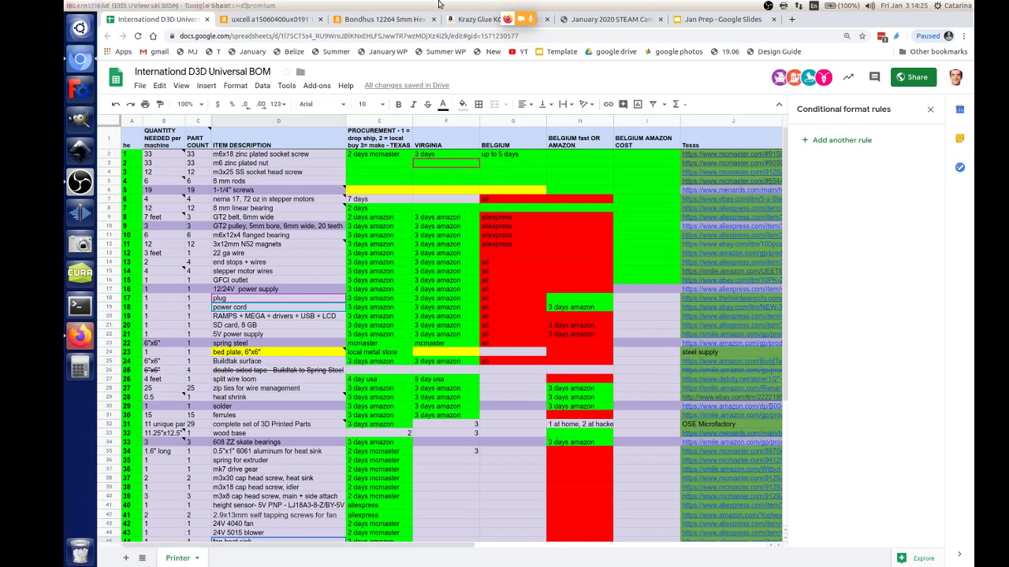
click(79, 336)
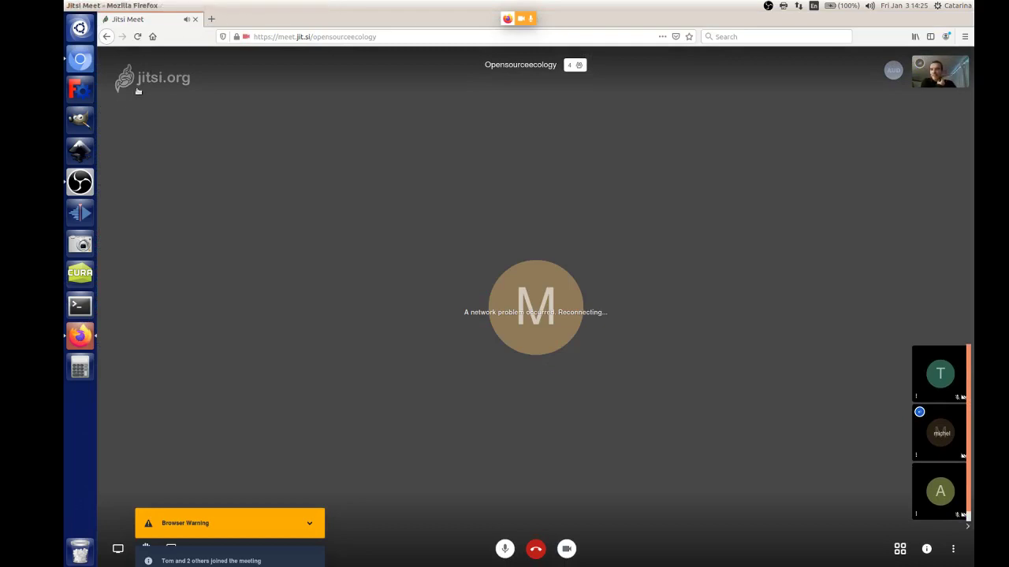
click(81, 63)
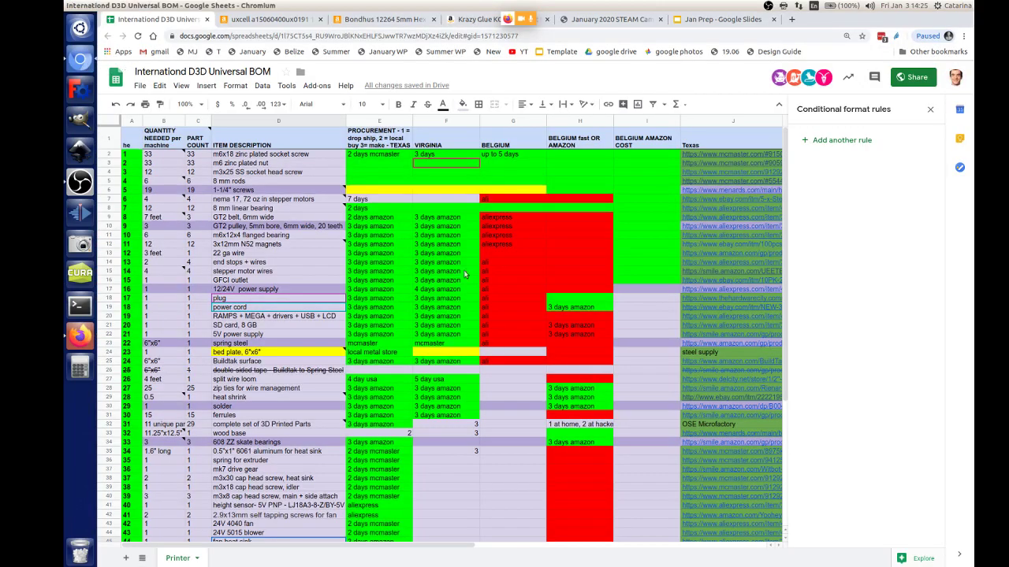
click(721, 19)
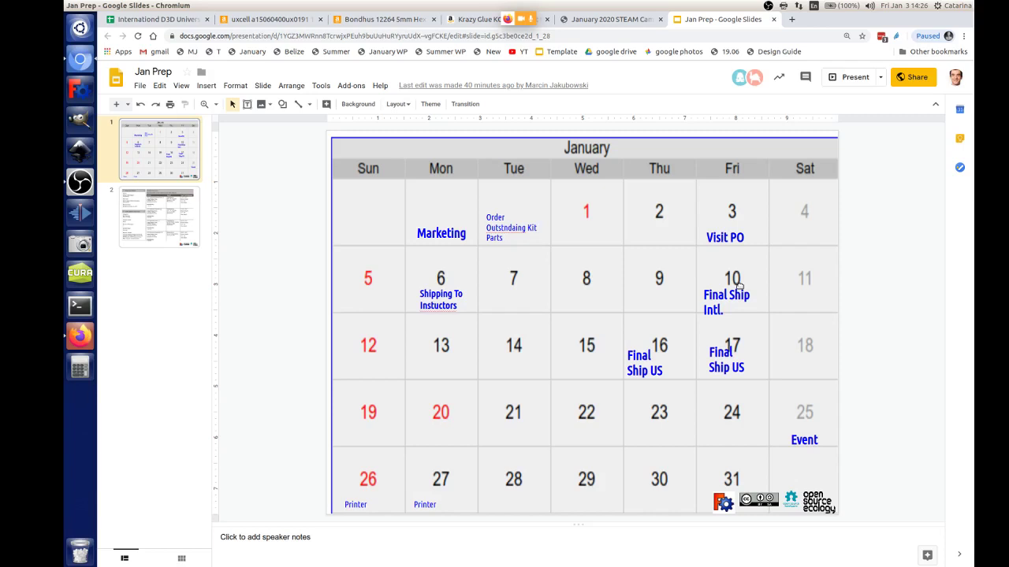
click(368, 19)
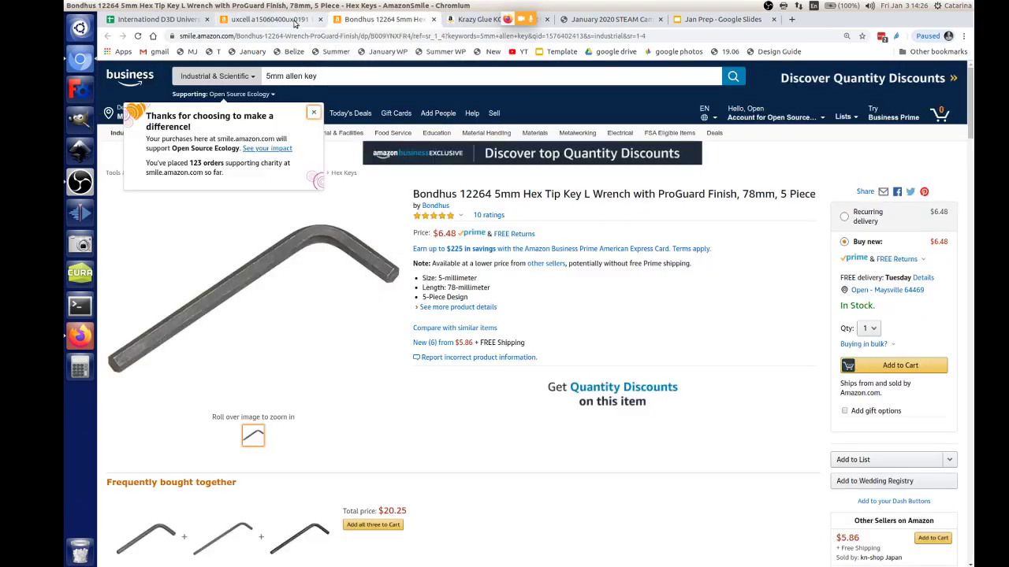
click(268, 19)
click(177, 22)
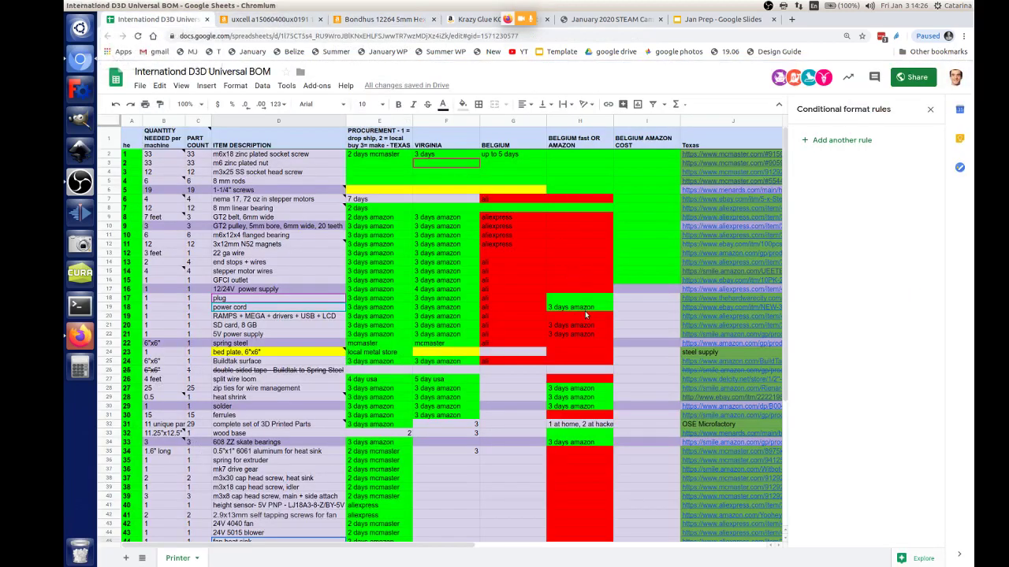
scroll(584, 310, down, 4)
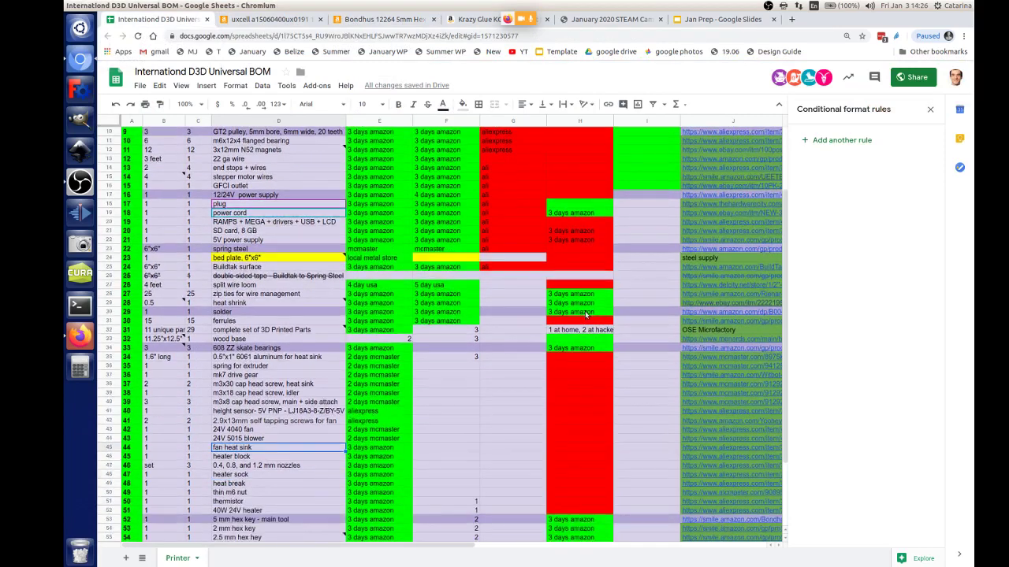
scroll(584, 314, down, 1)
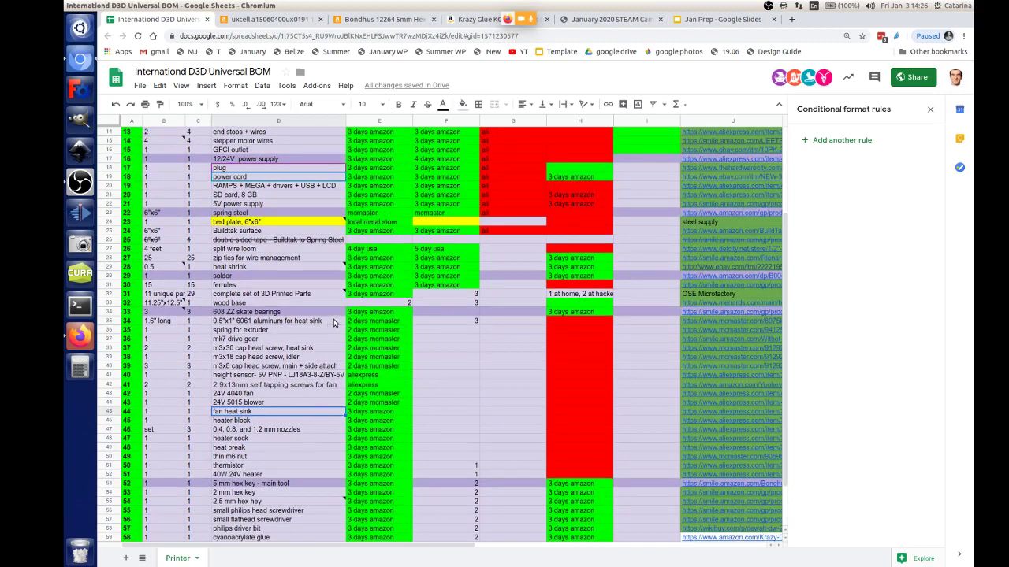
scroll(331, 326, down, 2)
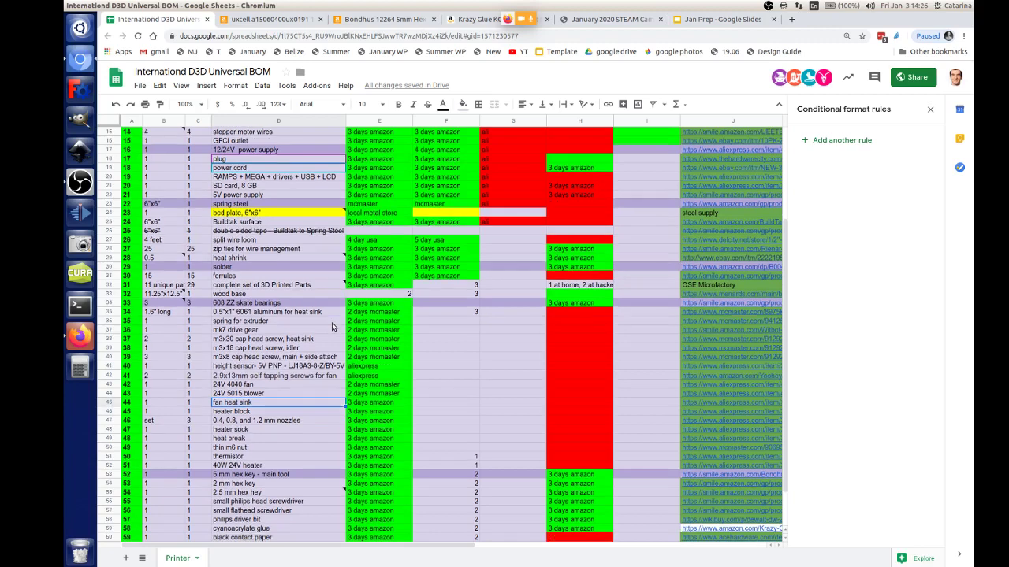
scroll(331, 325, down, 2)
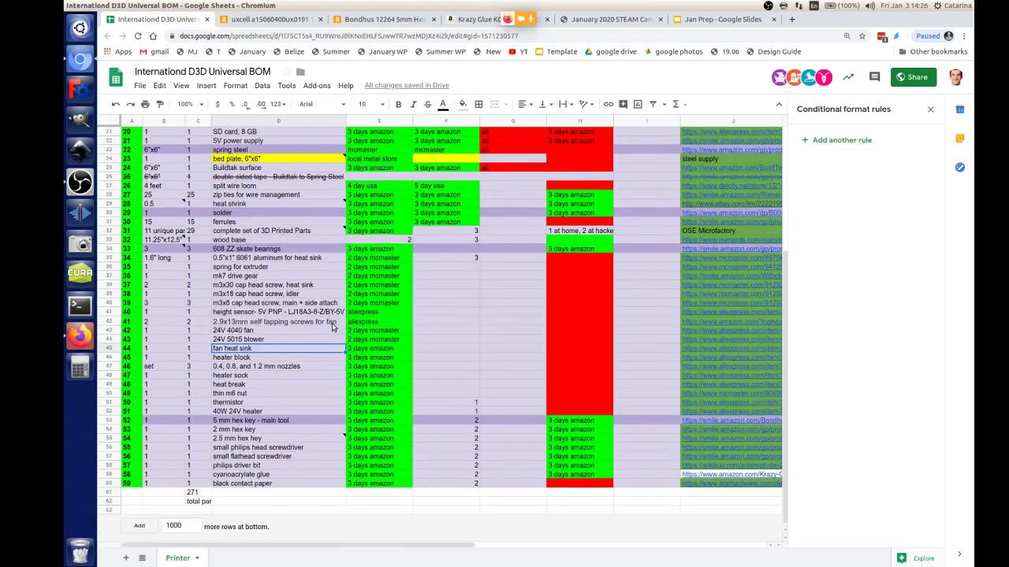
drag(322, 406, 327, 265)
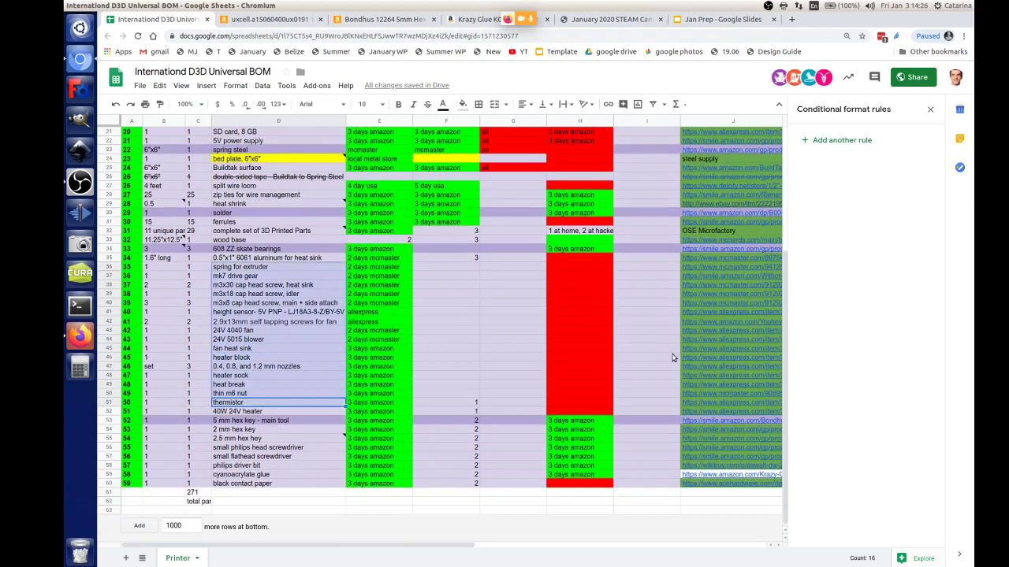
scroll(671, 358, up, 5)
scroll(671, 358, up, 1)
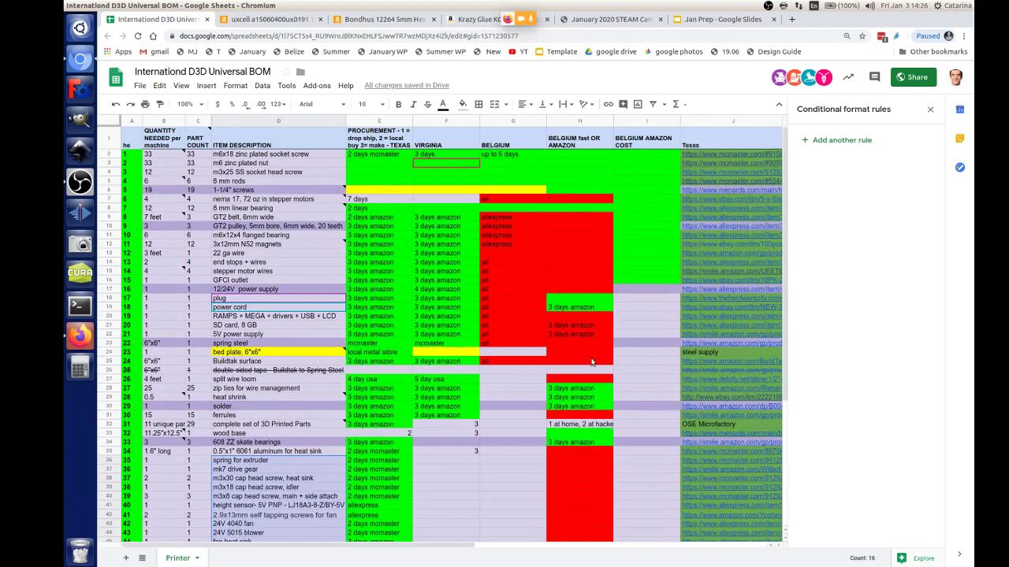
scroll(592, 361, down, 1)
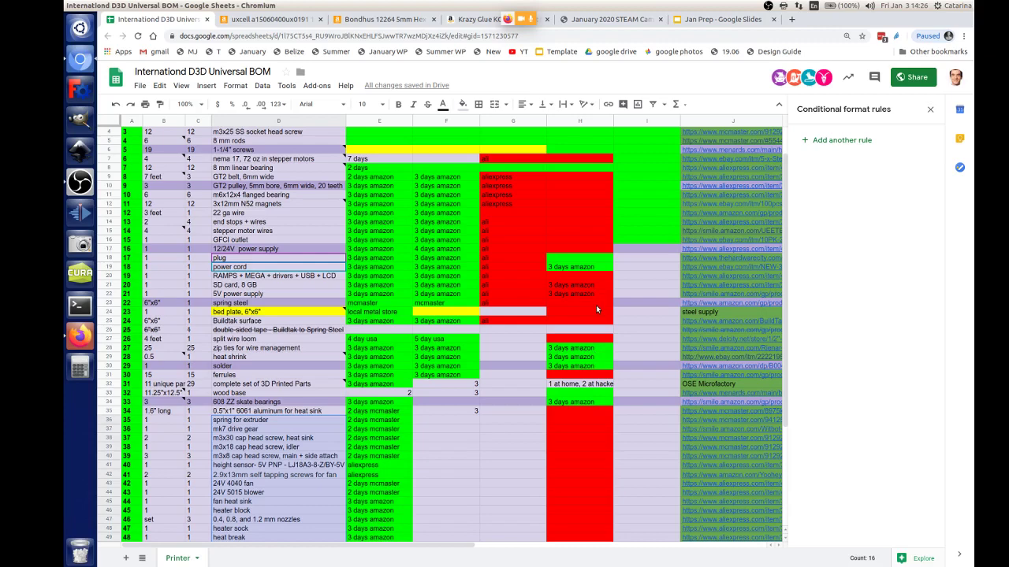
scroll(594, 300, down, 5)
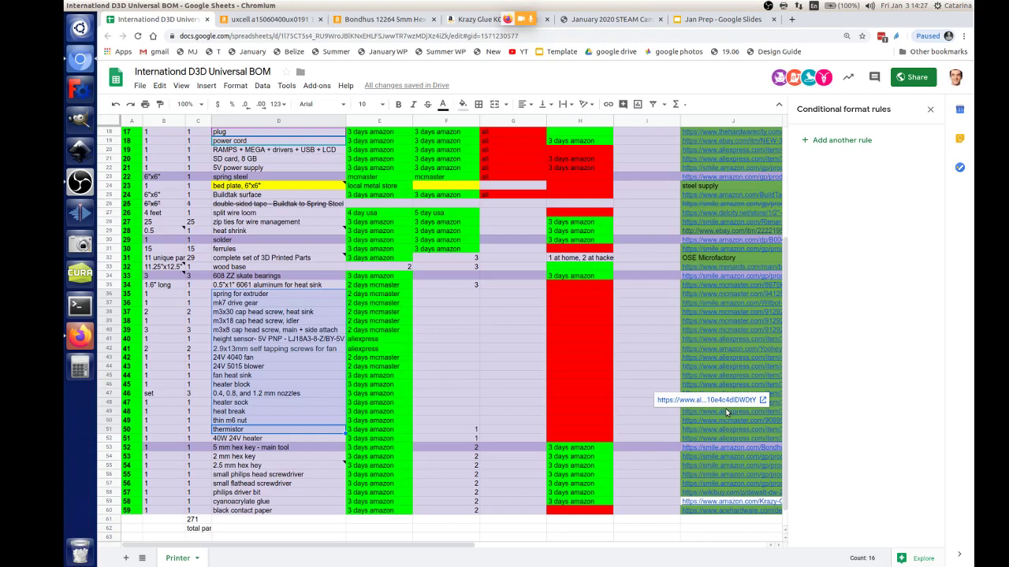
click(607, 277)
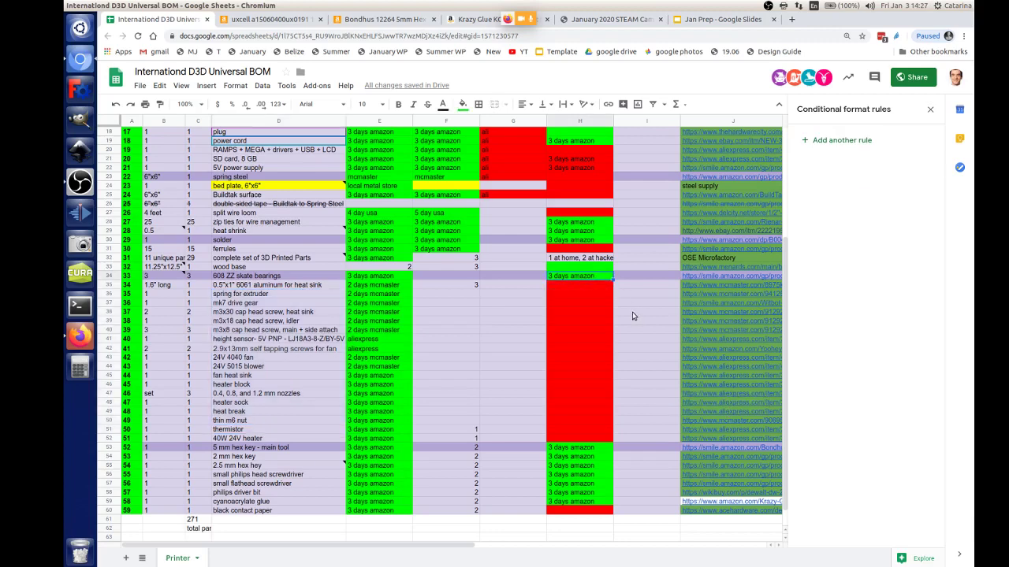
scroll(632, 316, down, 1)
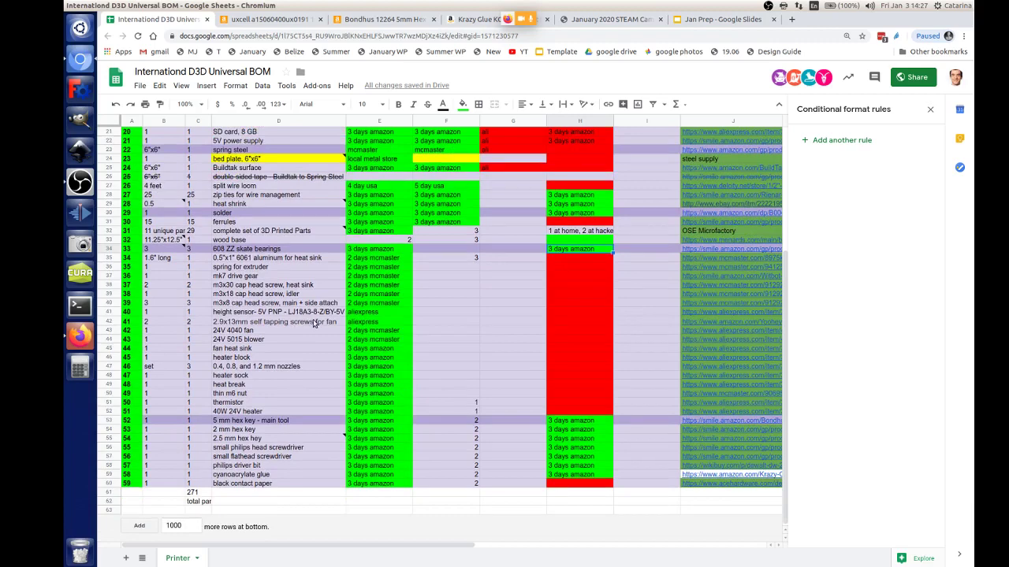
scroll(309, 329, up, 2)
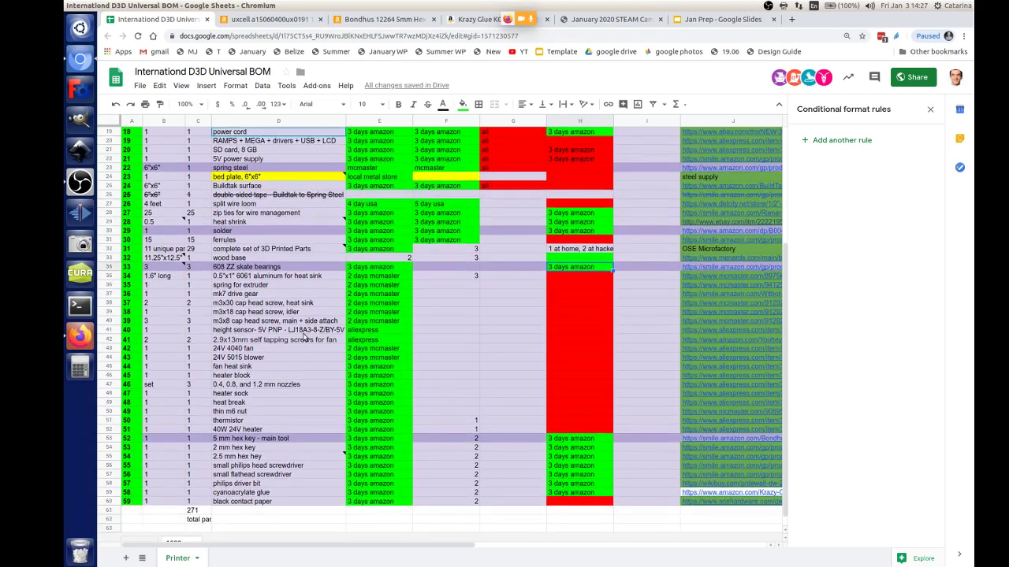
scroll(303, 338, up, 5)
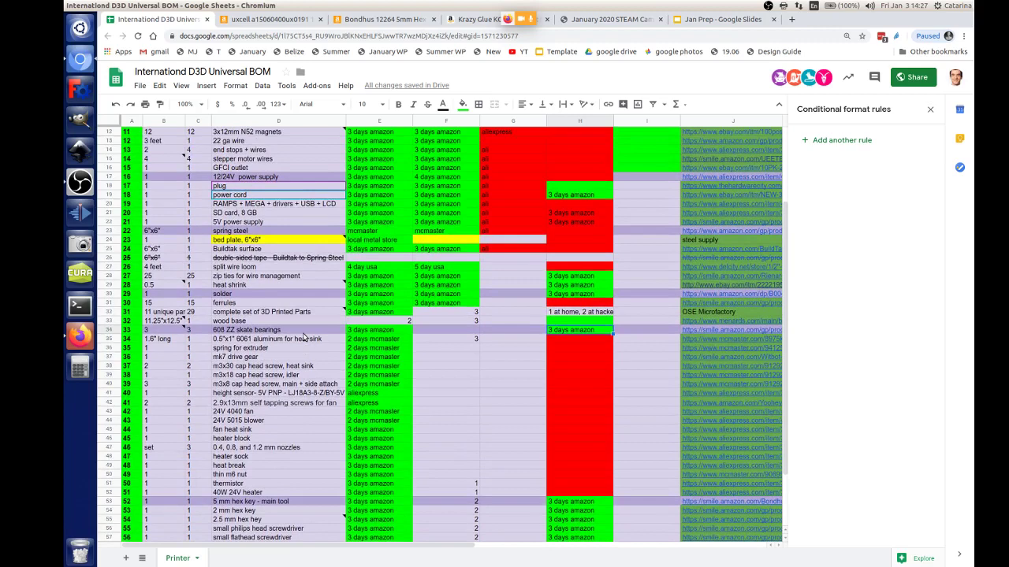
scroll(304, 337, up, 6)
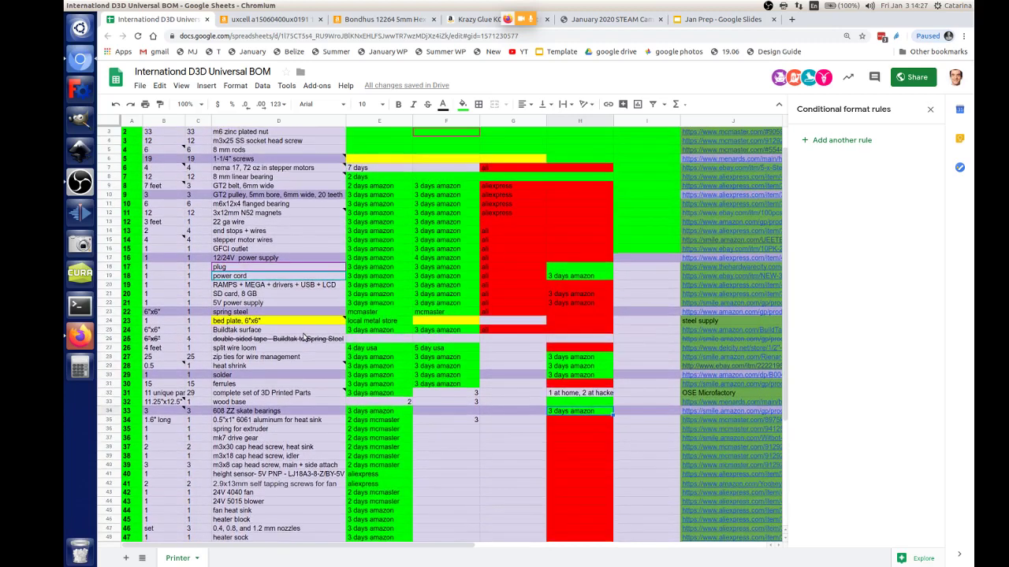
scroll(304, 338, up, 2)
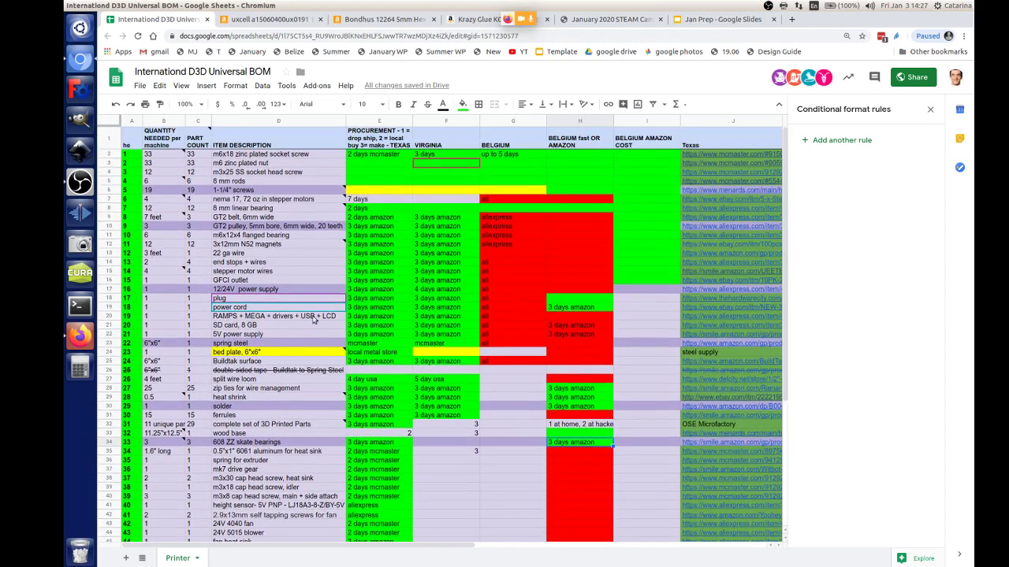
mouse_move(282, 251)
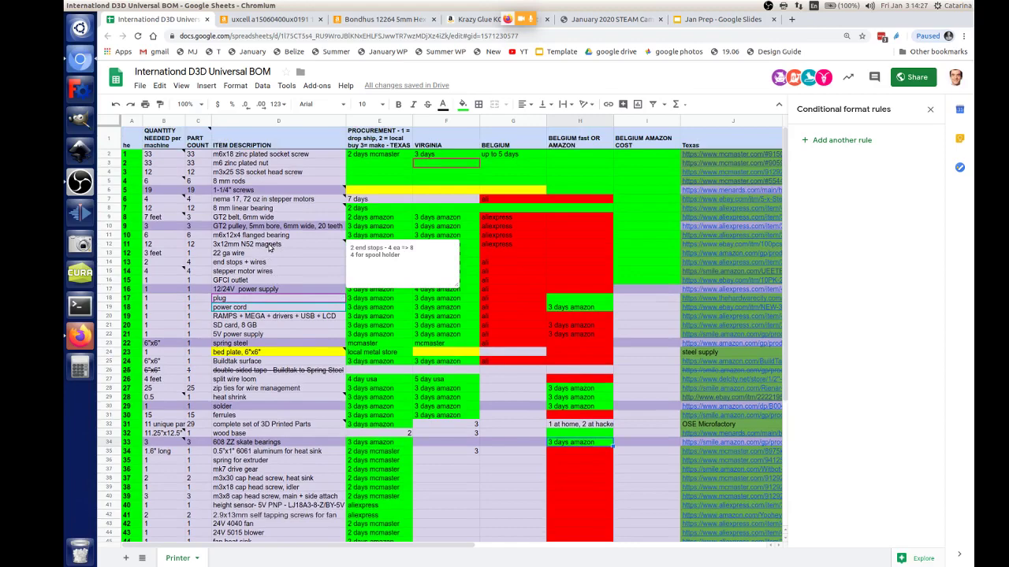
scroll(272, 252, down, 3)
scroll(306, 324, down, 3)
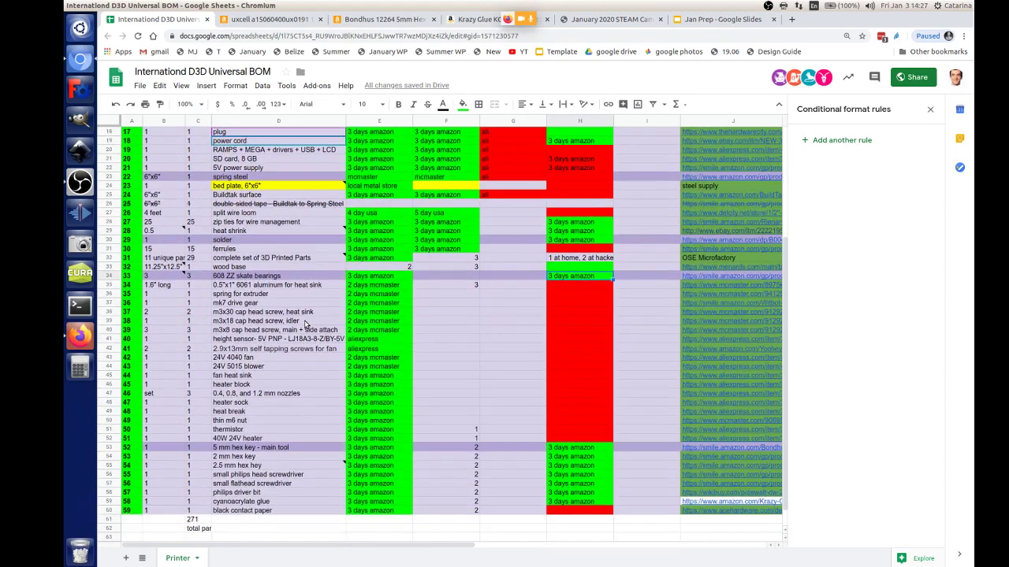
scroll(306, 324, up, 6)
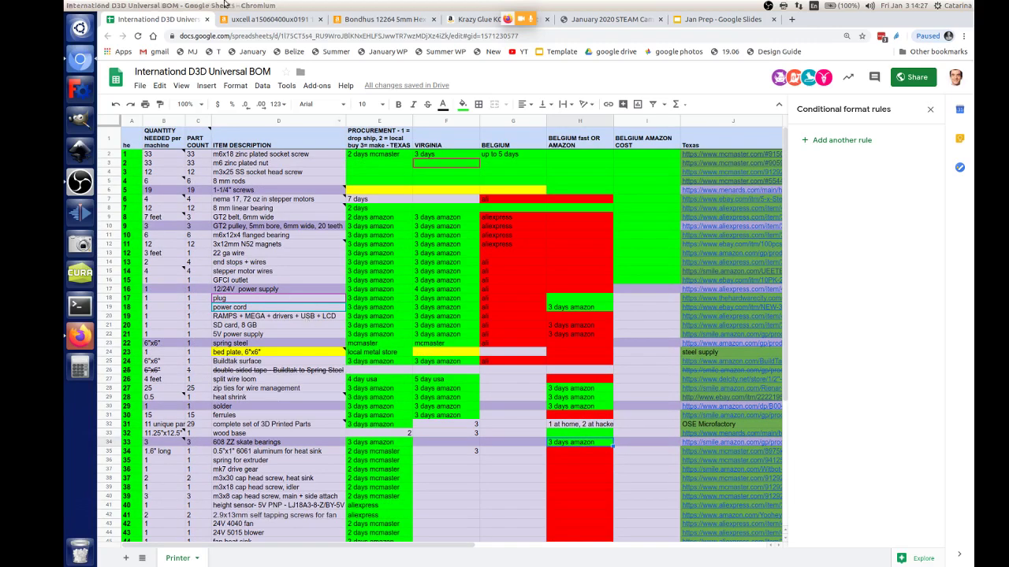
scroll(290, 218, down, 2)
scroll(290, 218, down, 4)
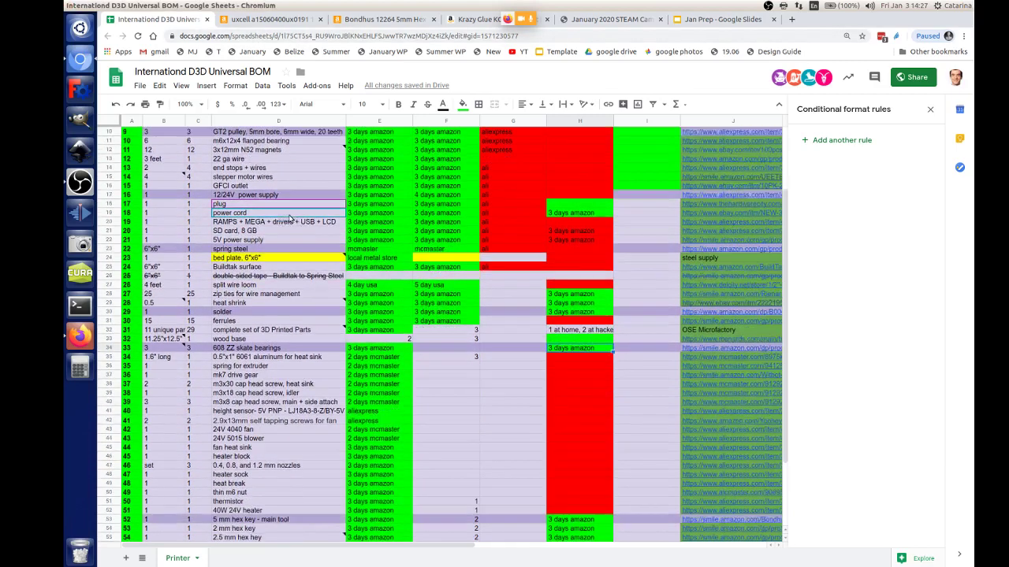
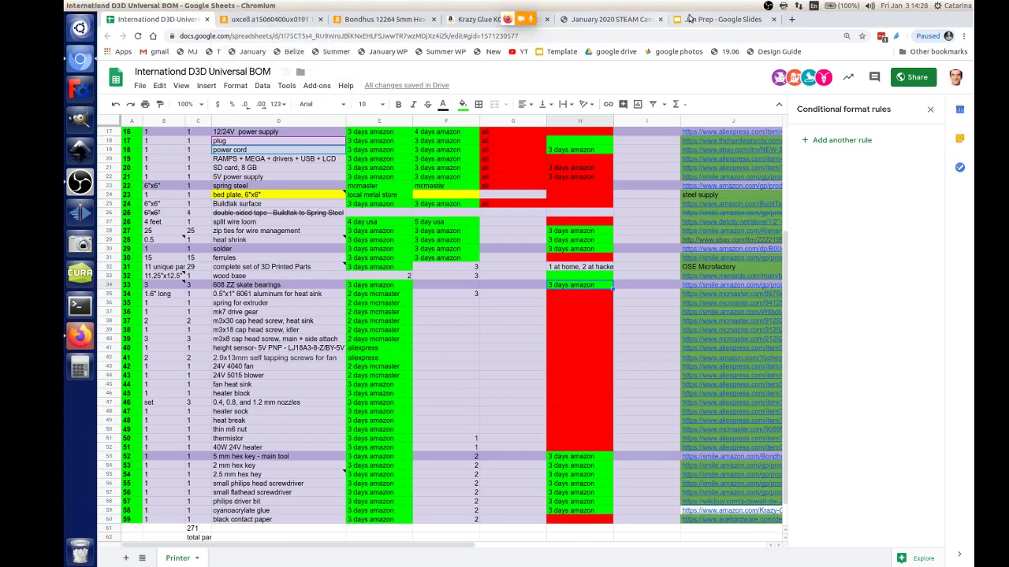
Step: Move from the BOM sheet to the Jan Prep slides, then to the Jitsi Meet call
click(690, 22)
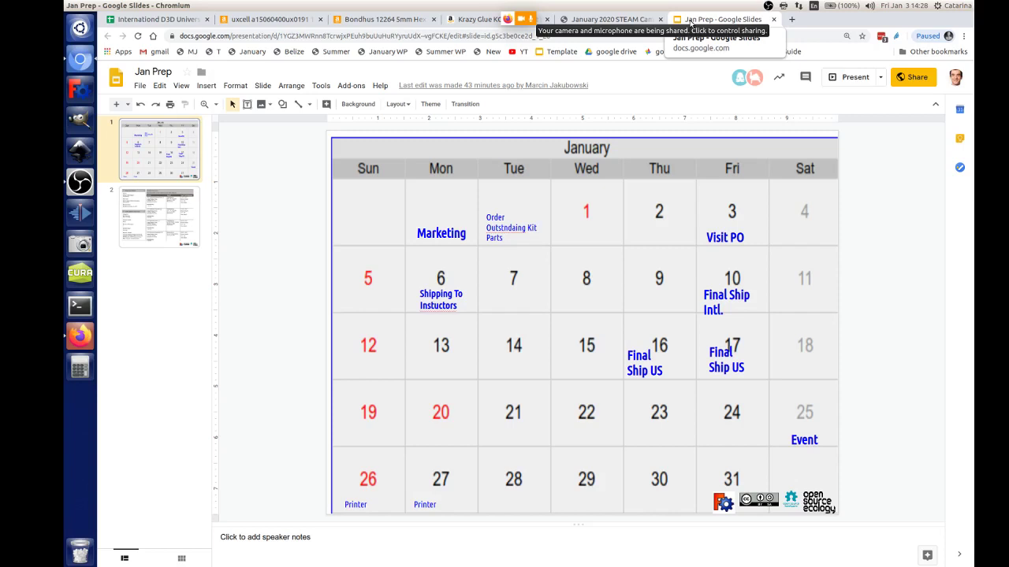
click(80, 334)
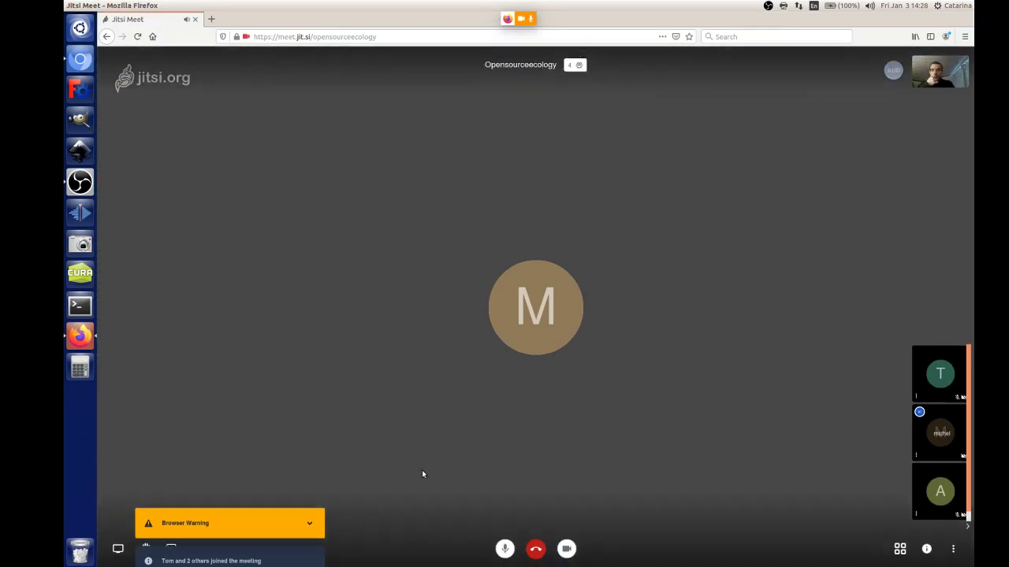
Step: Stop the camera in the Jitsi Meet call and go back to the Jan Prep slides
click(567, 549)
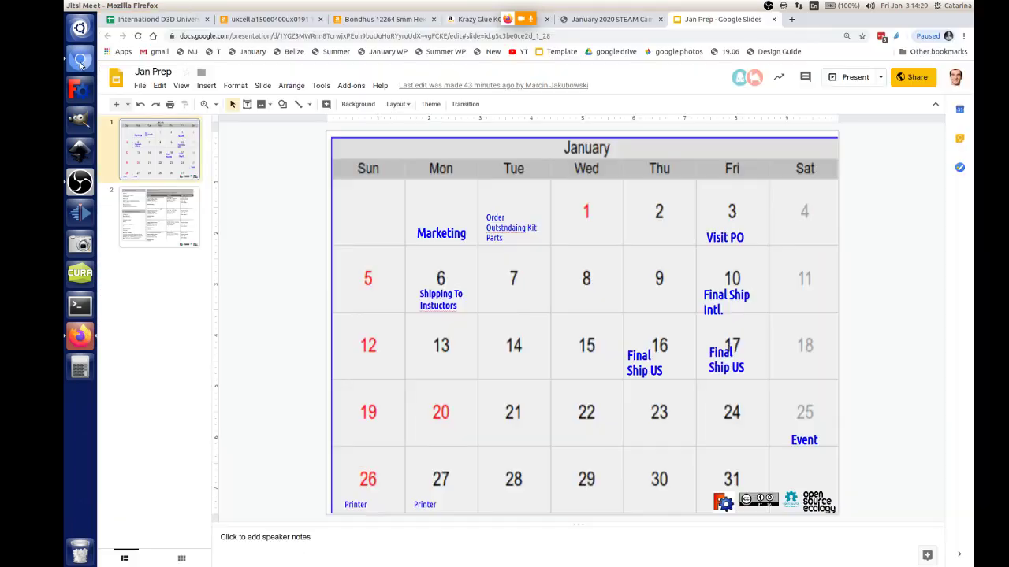
click(80, 58)
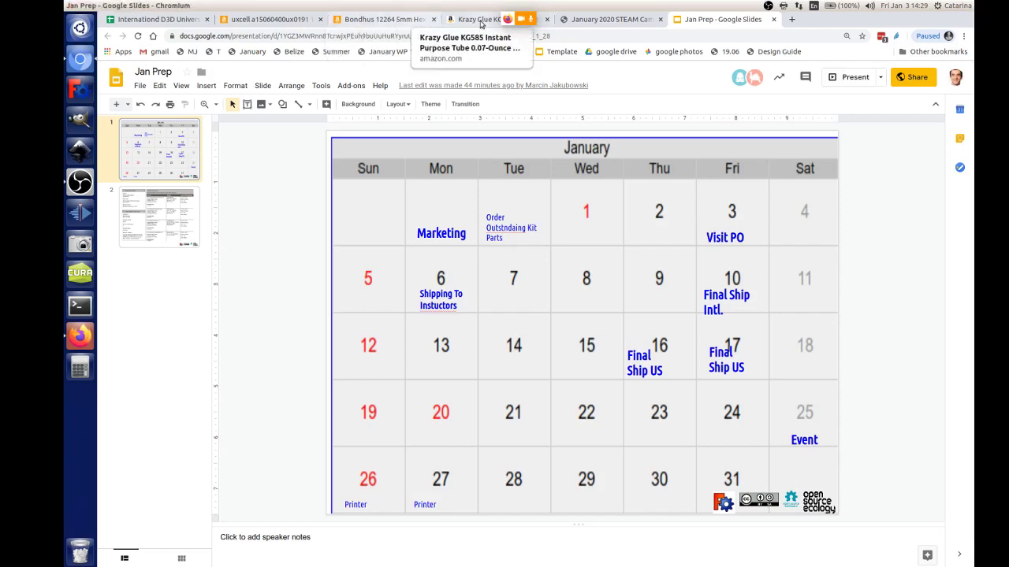
click(469, 21)
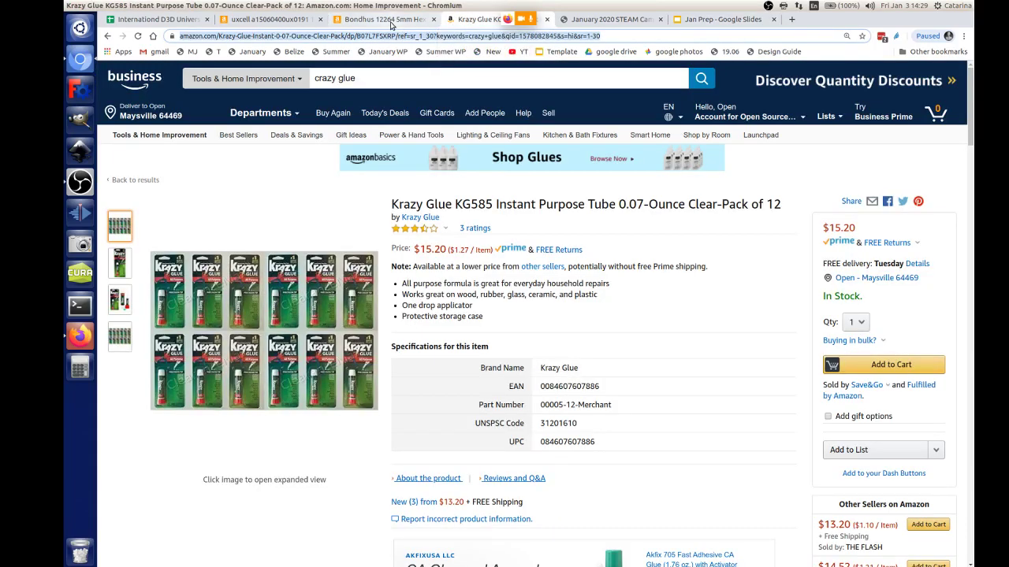
click(385, 19)
click(285, 23)
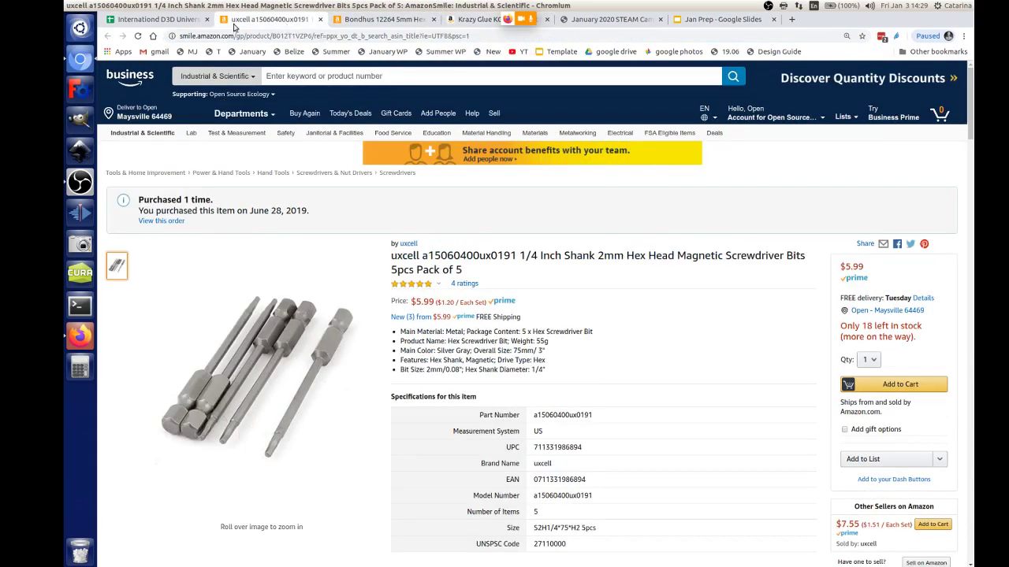
click(157, 22)
scroll(583, 281, up, 5)
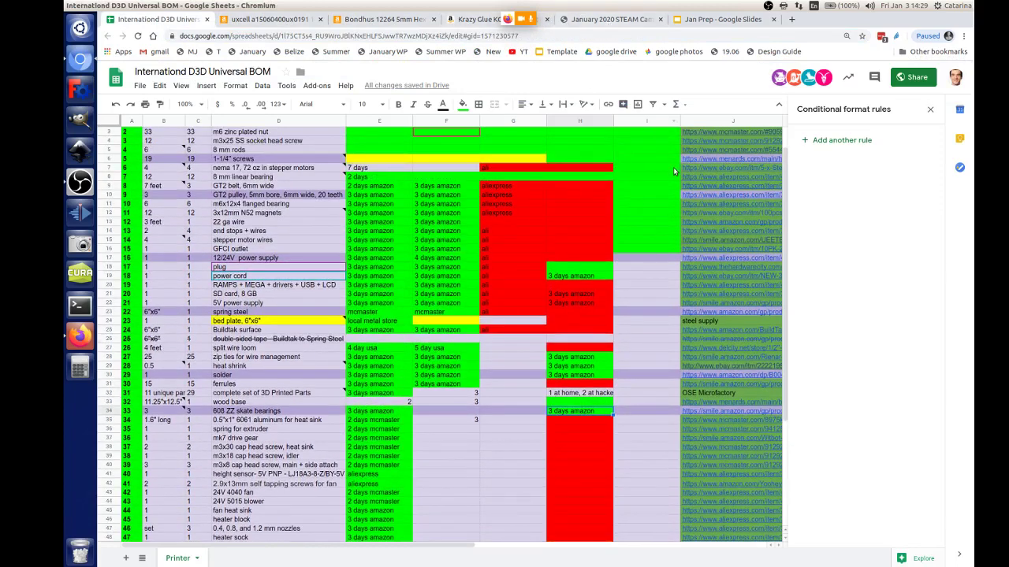
scroll(674, 173, up, 1)
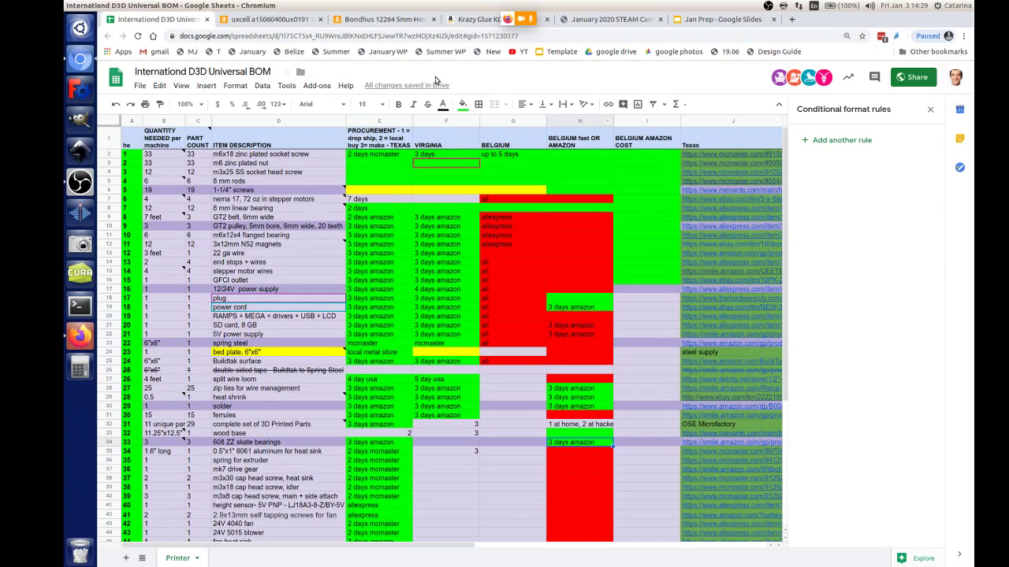
click(703, 22)
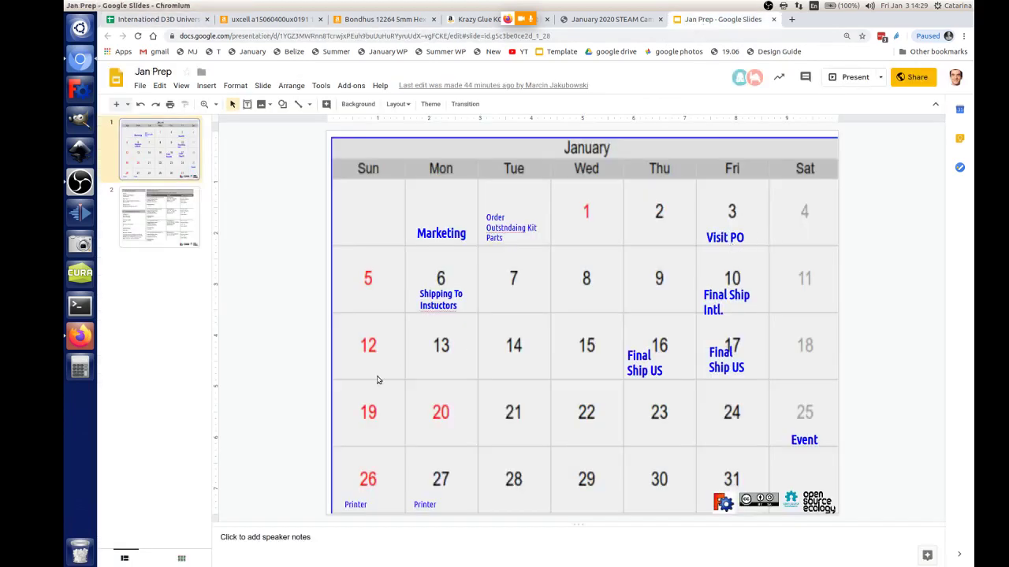
Step: Copy the Shipping To Instructors note above date 6 and retype it as a check-in-on-sourcing note with a colleague
click(464, 294)
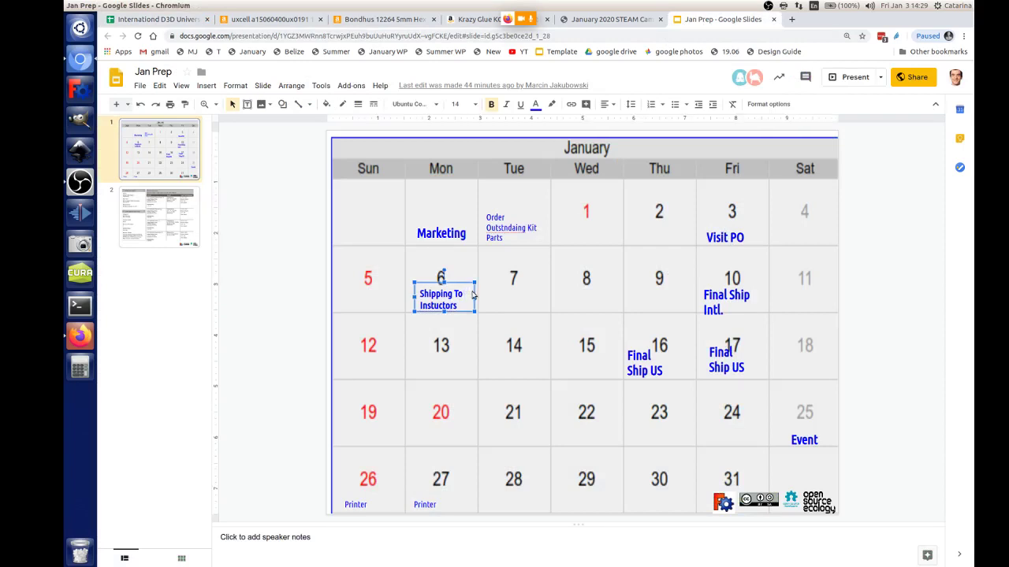
drag(472, 293, 451, 260)
triple_click(450, 260)
text(Ch)
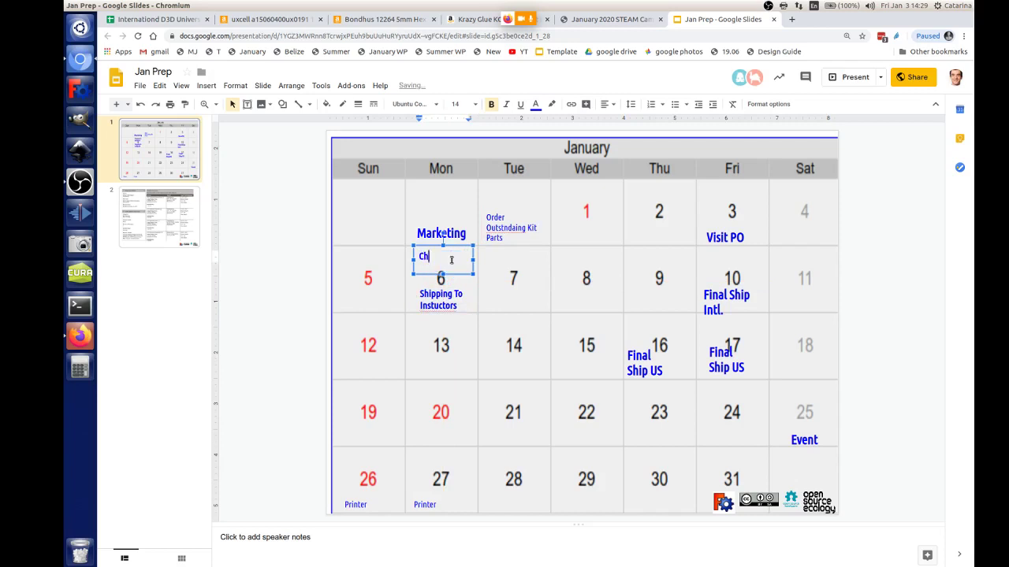
text(eck in with Michel on)
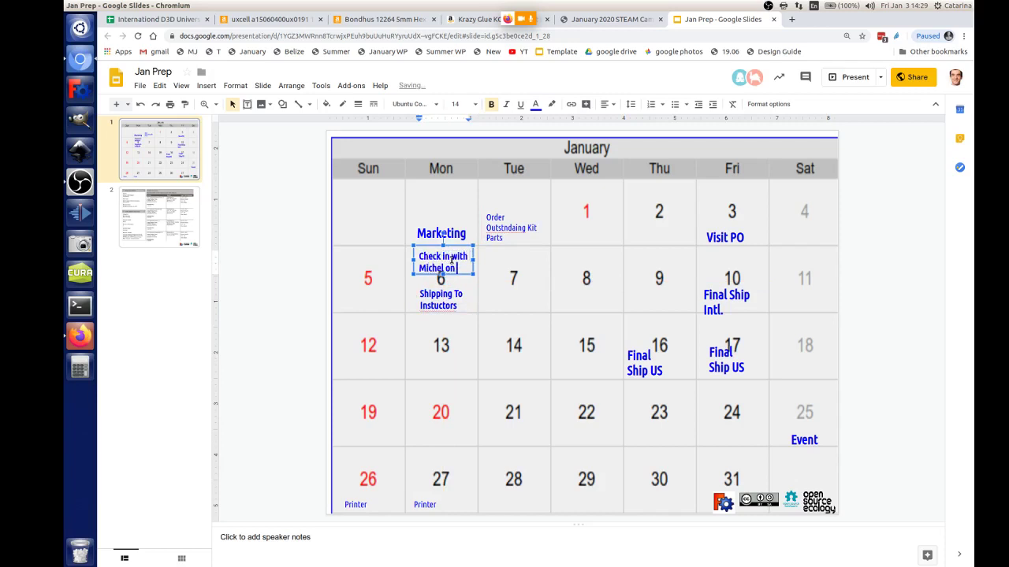
text( Sourcing)
drag(475, 260, 498, 257)
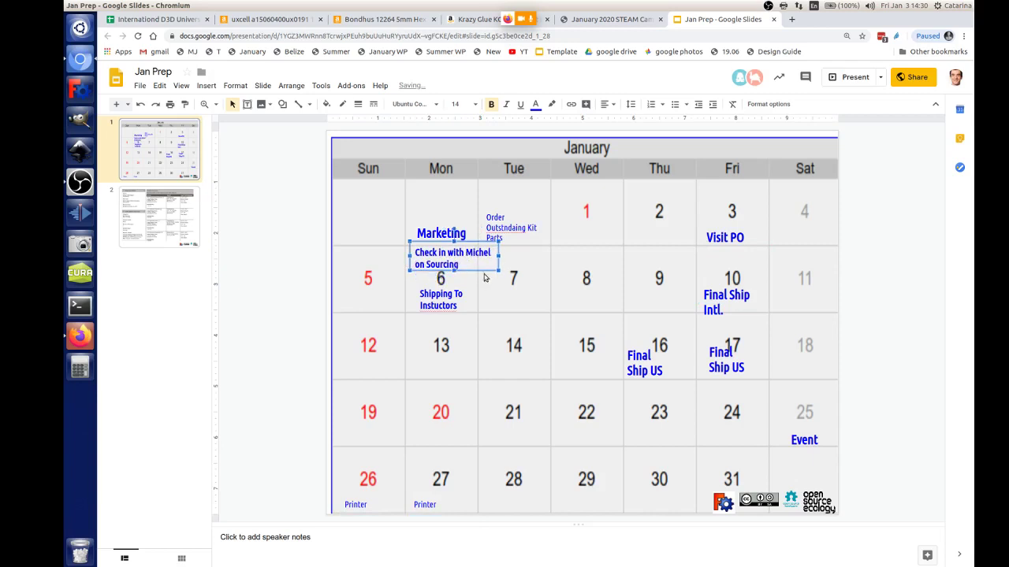
Step: Make the new note dark red at 12 pt and narrow it so the text rewraps
click(474, 105)
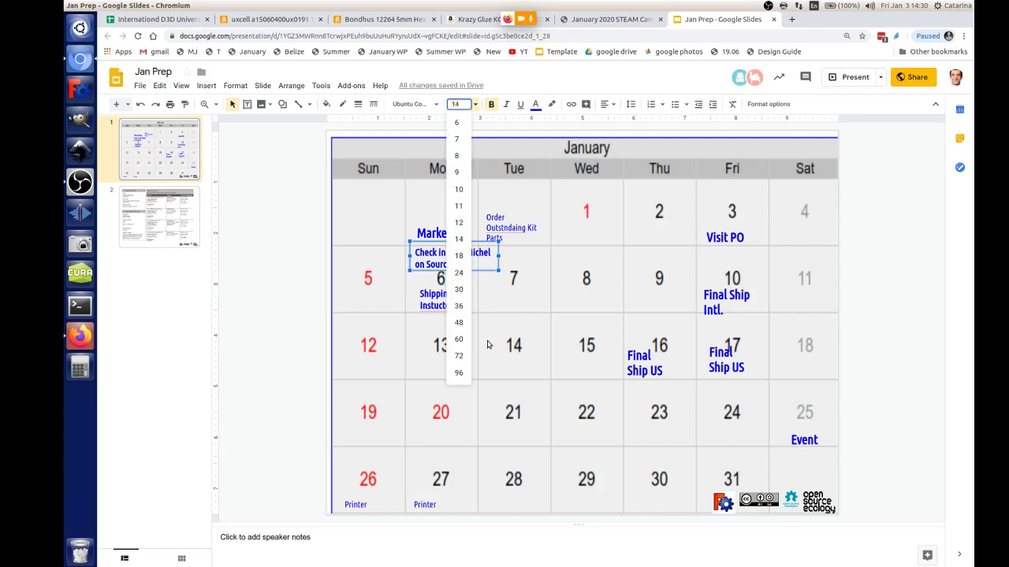
click(459, 240)
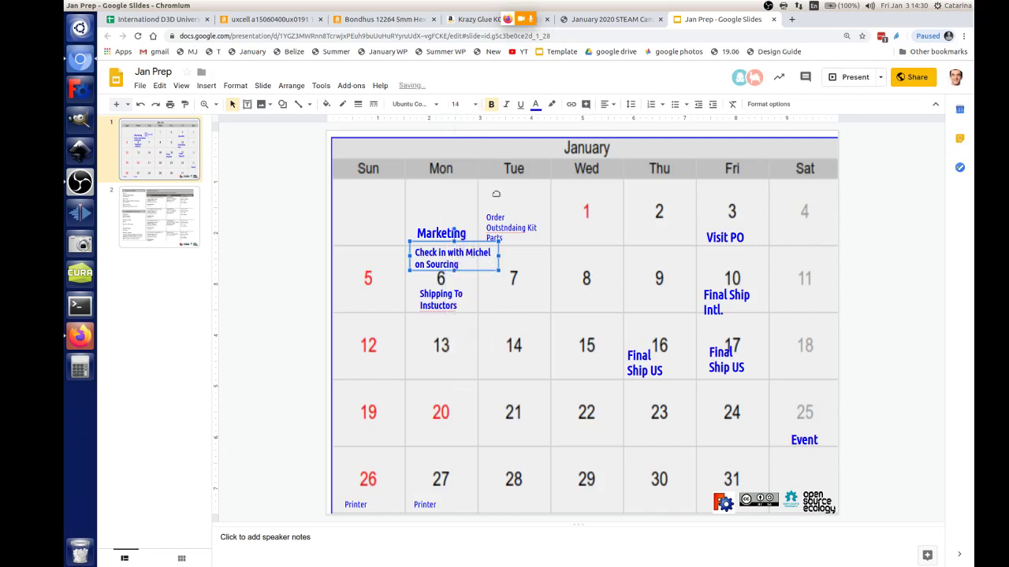
click(536, 104)
click(551, 138)
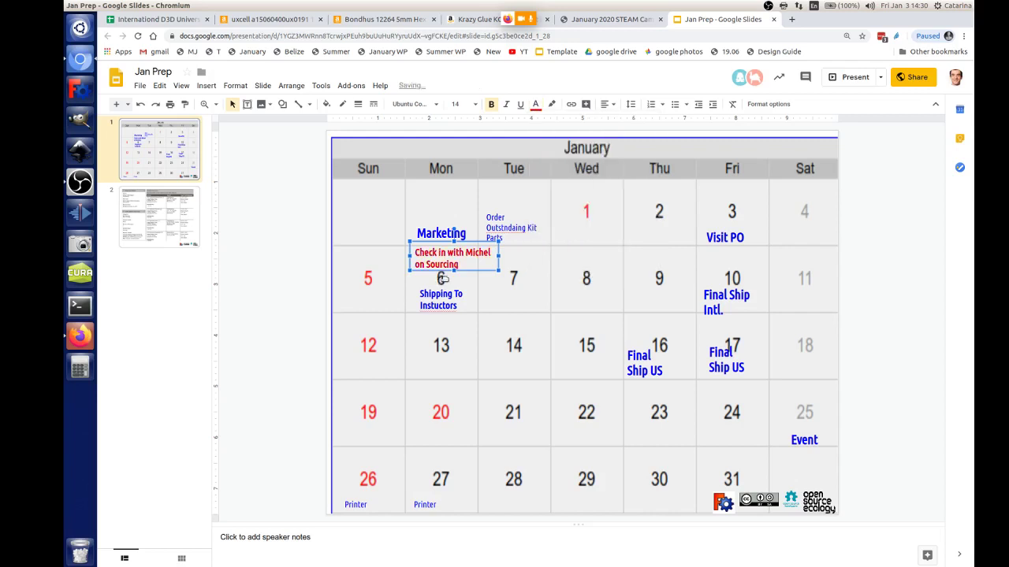
click(477, 105)
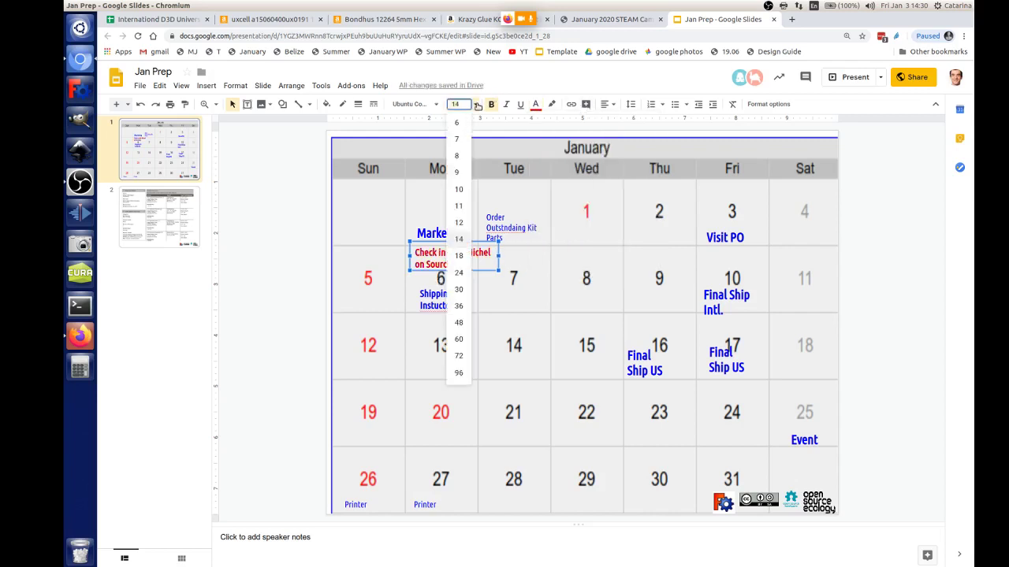
click(458, 222)
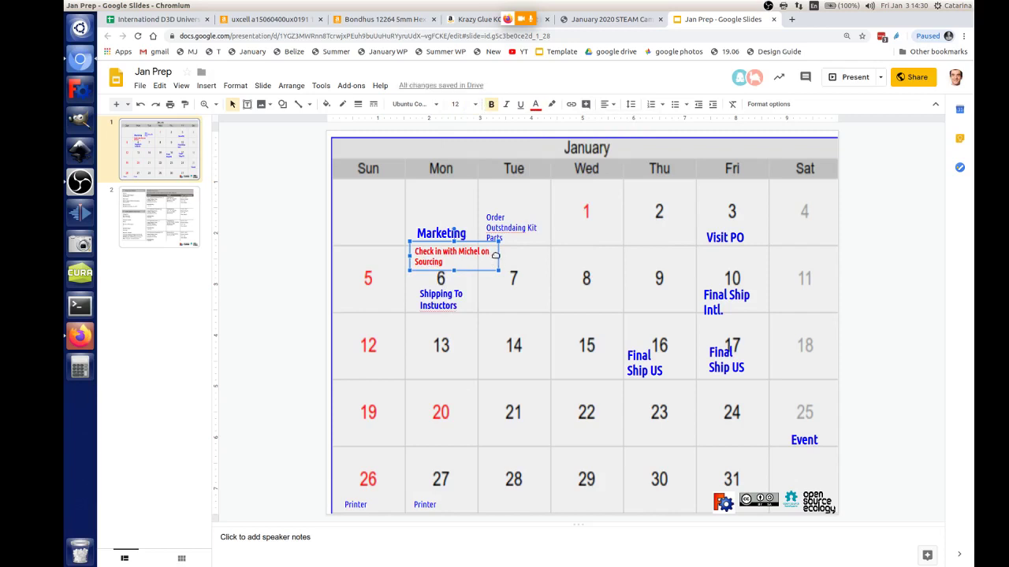
drag(497, 256, 476, 247)
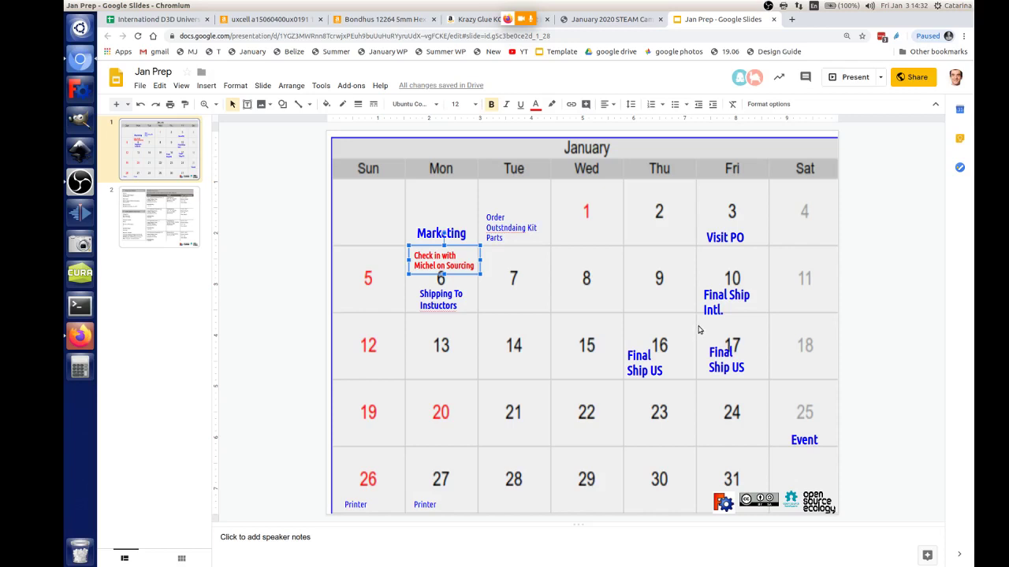
Step: Duplicate the Final Ship US label onto Wednesday 8 and retype it as 'Content Practice'
click(669, 372)
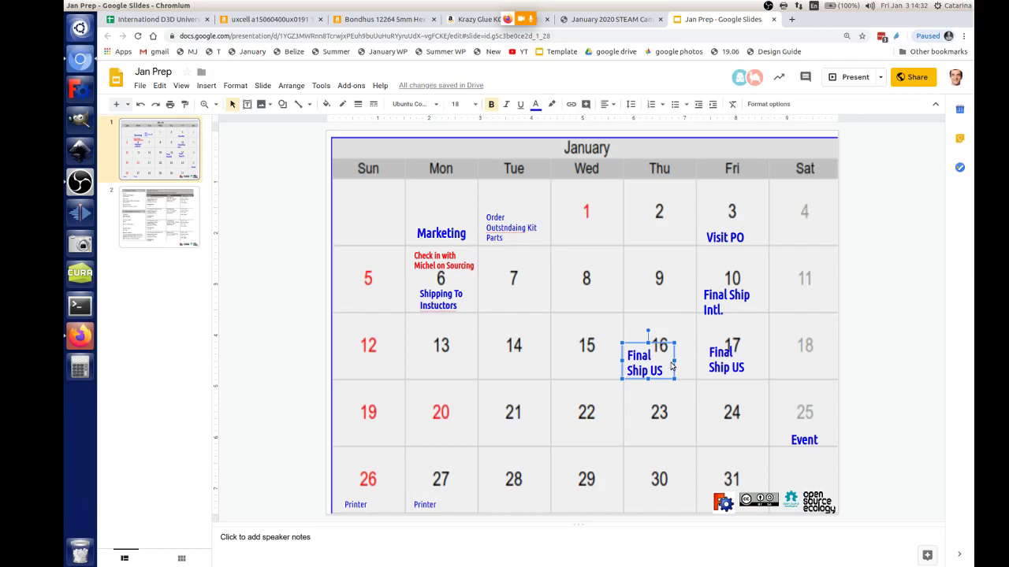
key(ctrl+d)
drag(671, 379, 597, 306)
double_click(584, 306)
text(Con)
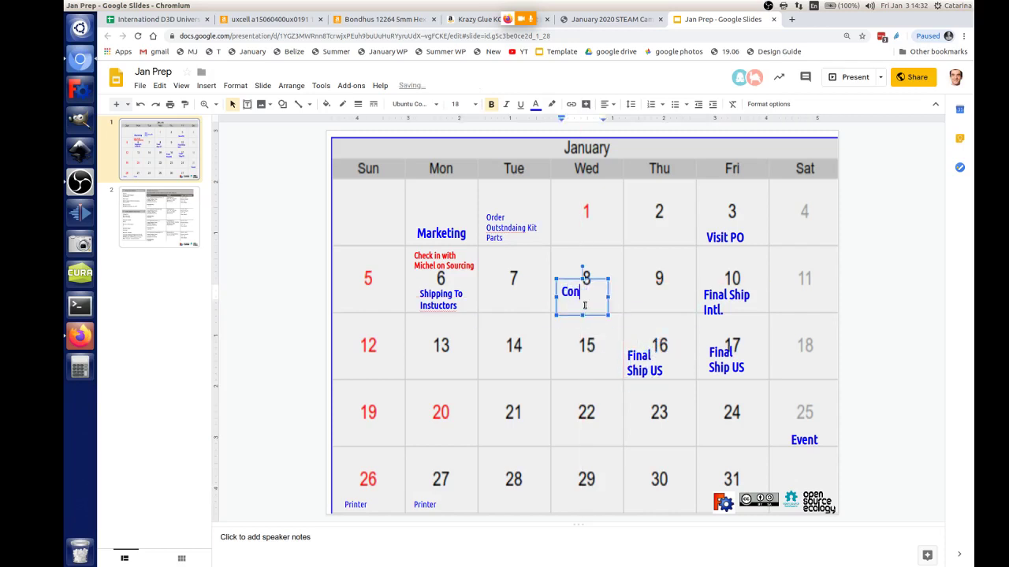
text(tent Practice)
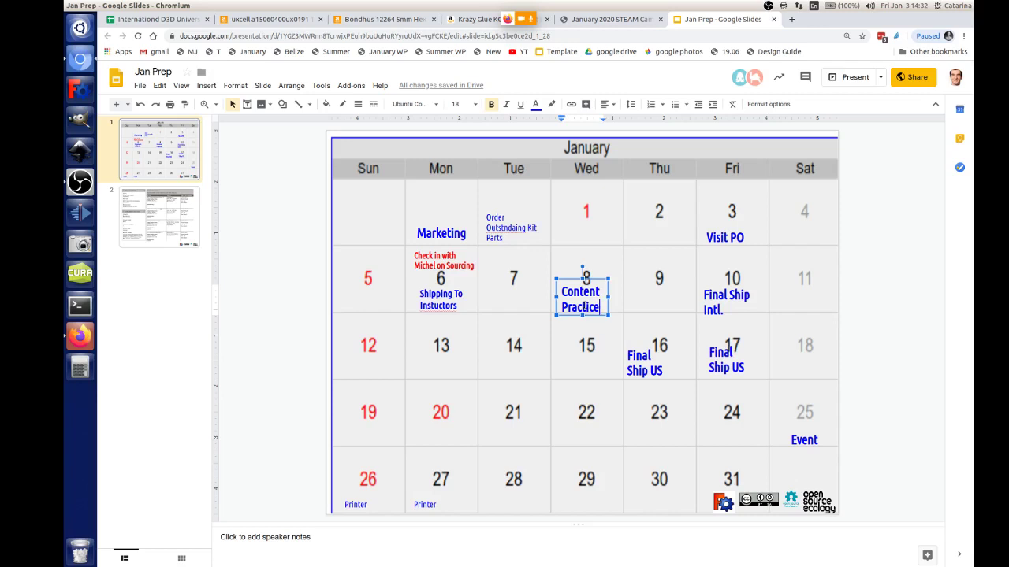
Step: Copy the red sourcing note above Wednesday 8 and retype it as 'Team Meeting'
click(460, 248)
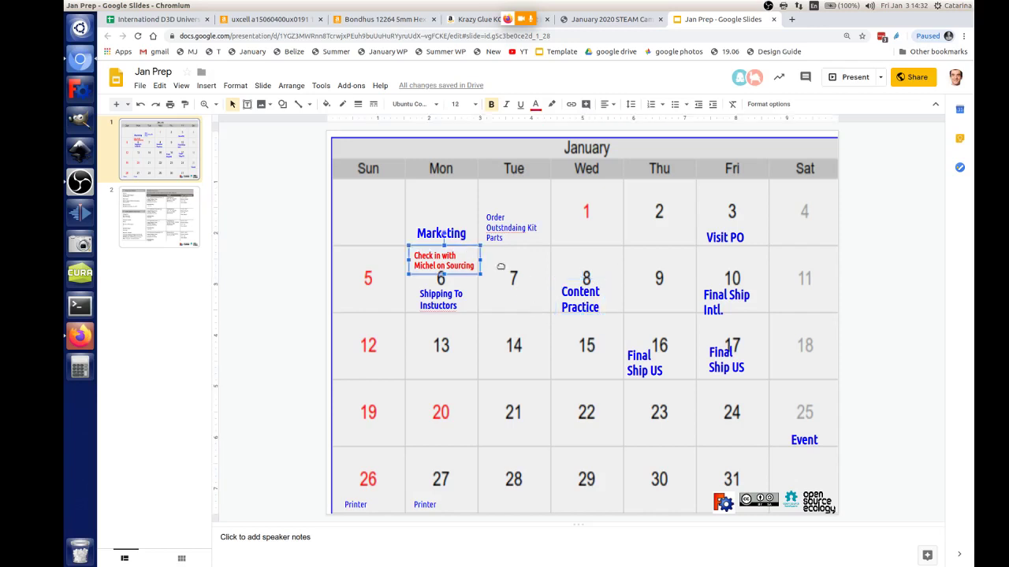
key(ctrl+d)
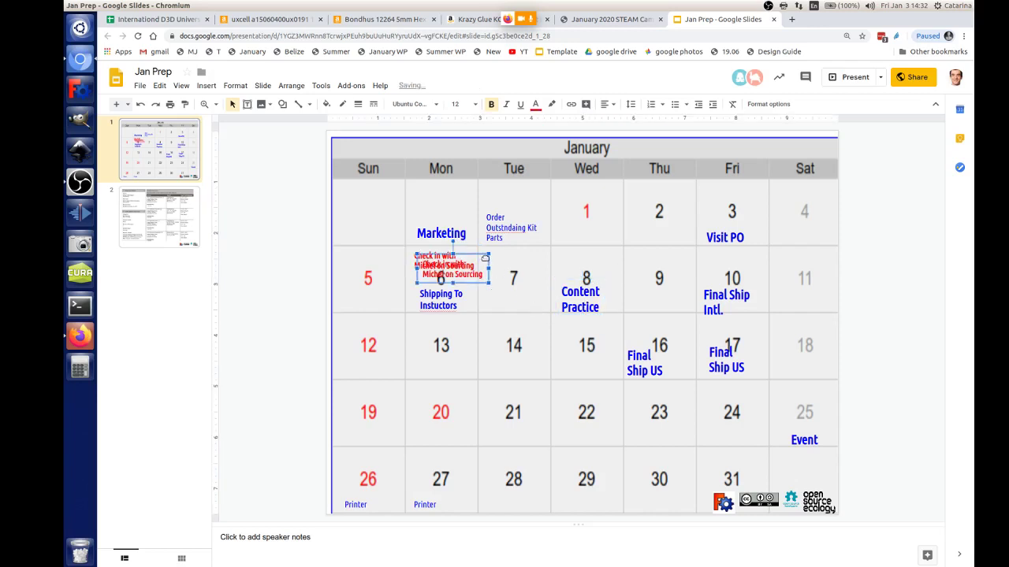
drag(487, 257, 622, 246)
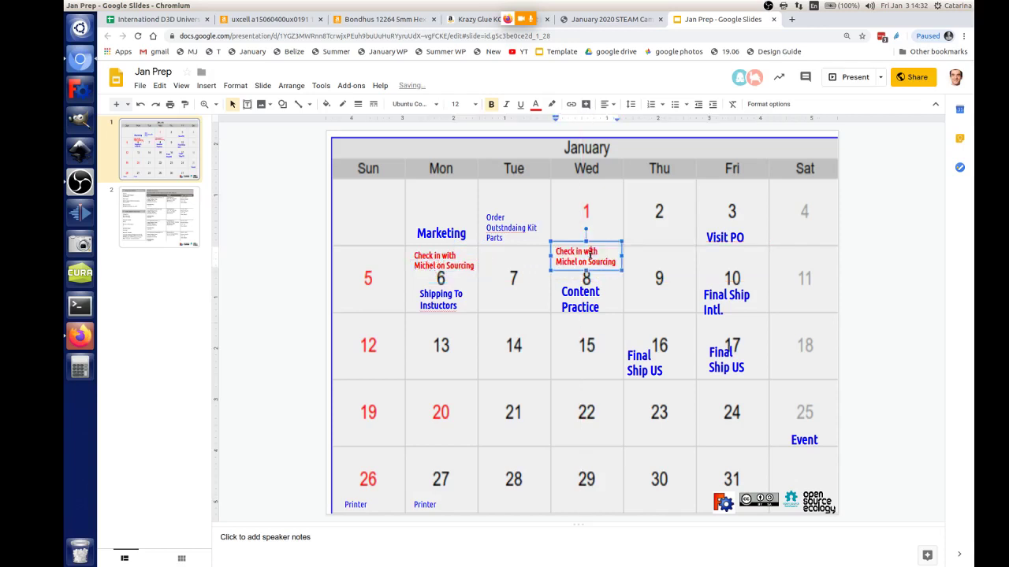
triple_click(589, 254)
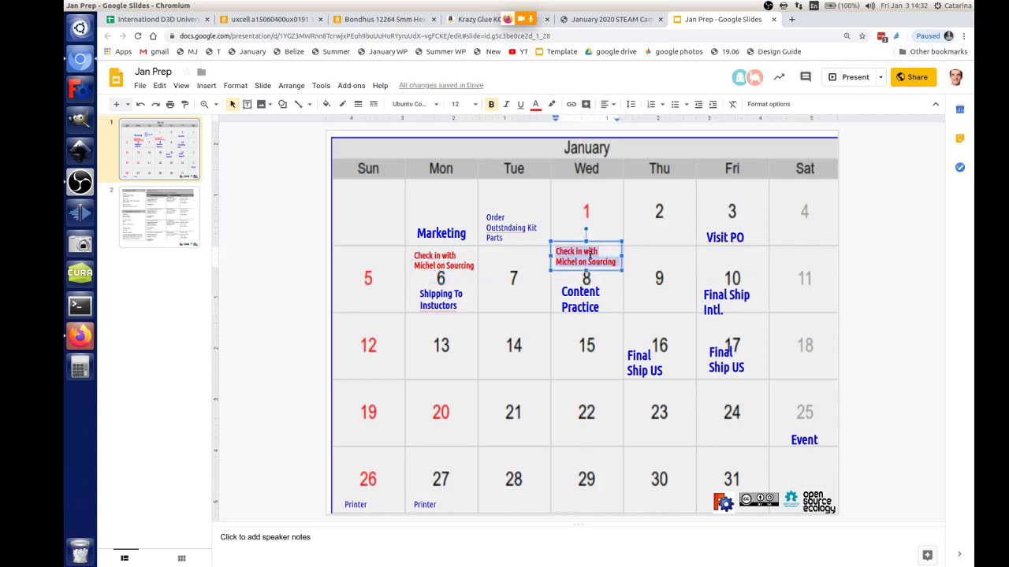
text(Team Meeting)
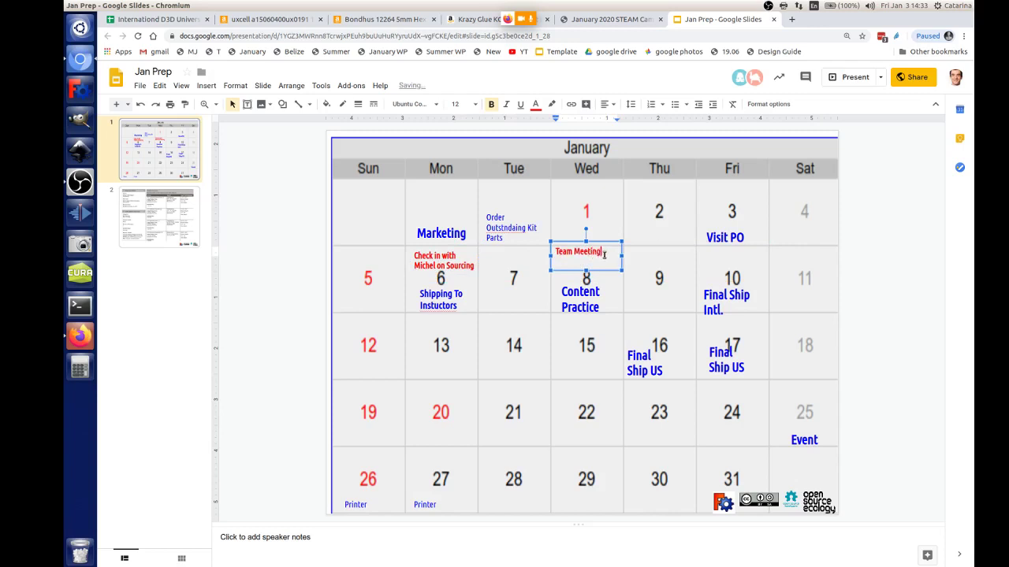
Step: Copy the Team Meeting note to Wednesday 15 and Friday 3, deleting a stray extra copy
click(618, 247)
key(ctrl+d)
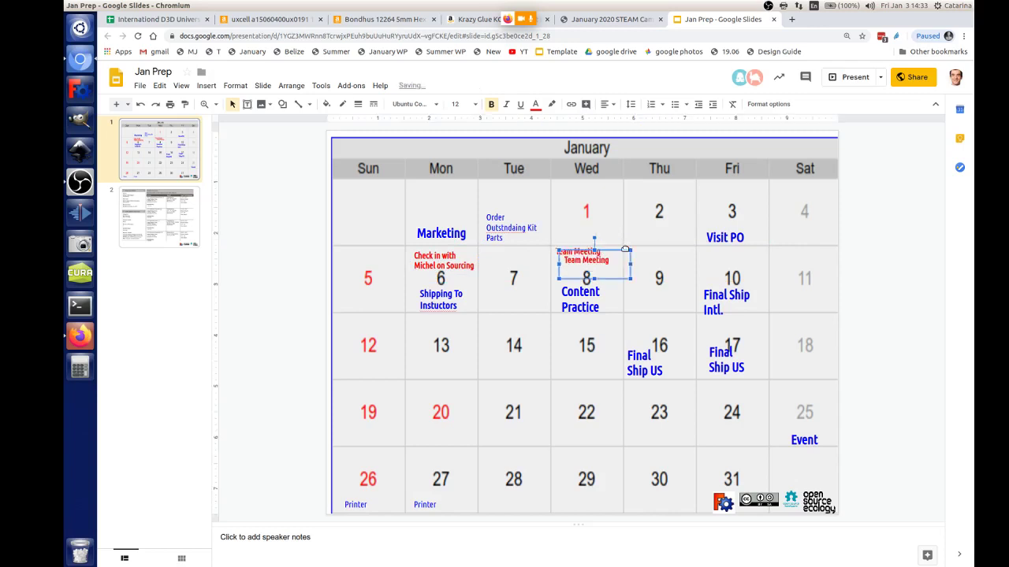
drag(624, 254, 607, 447)
key(ctrl+d)
key(ctrl+d)
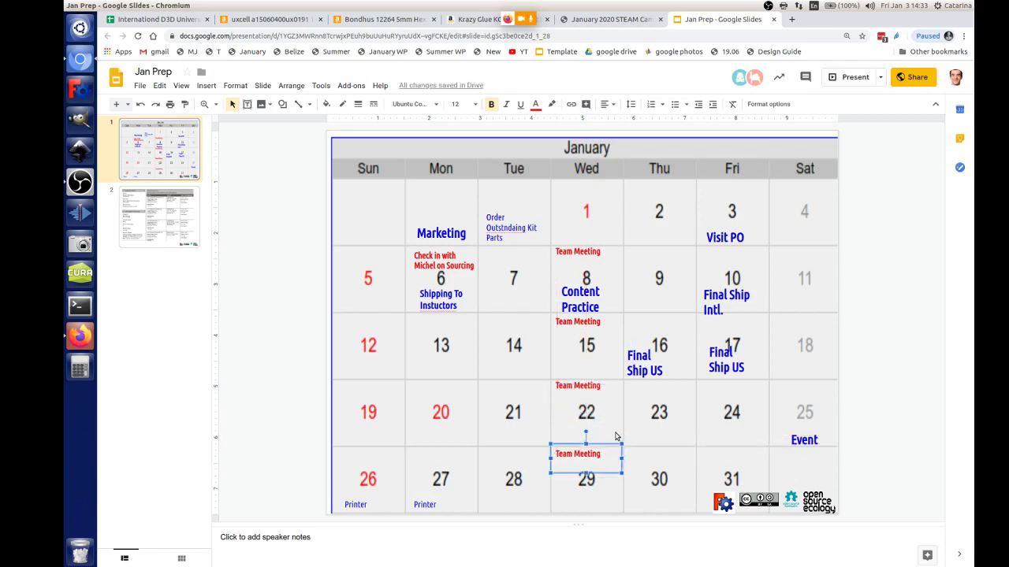
key(Delete)
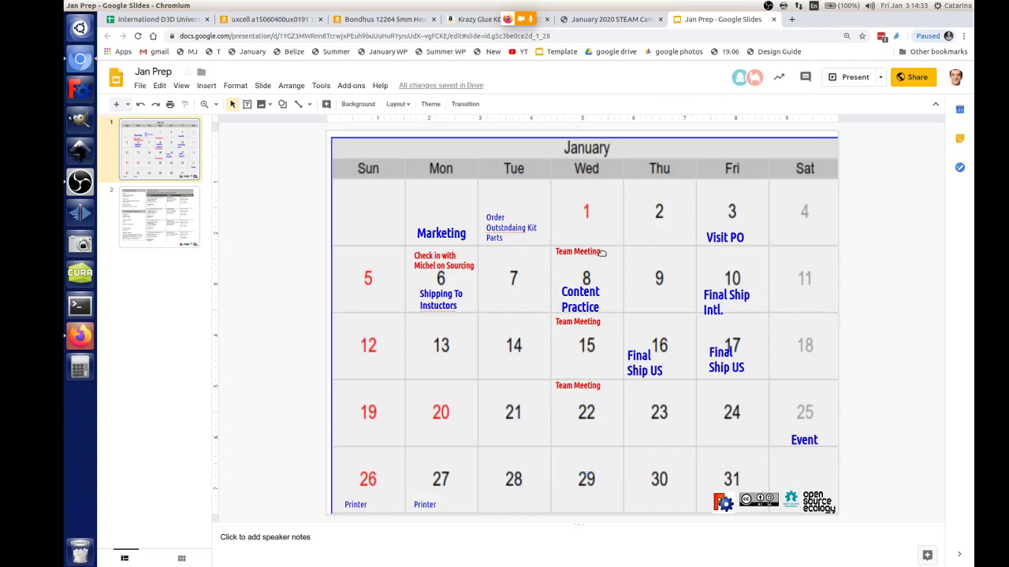
click(603, 252)
key(ctrl+d)
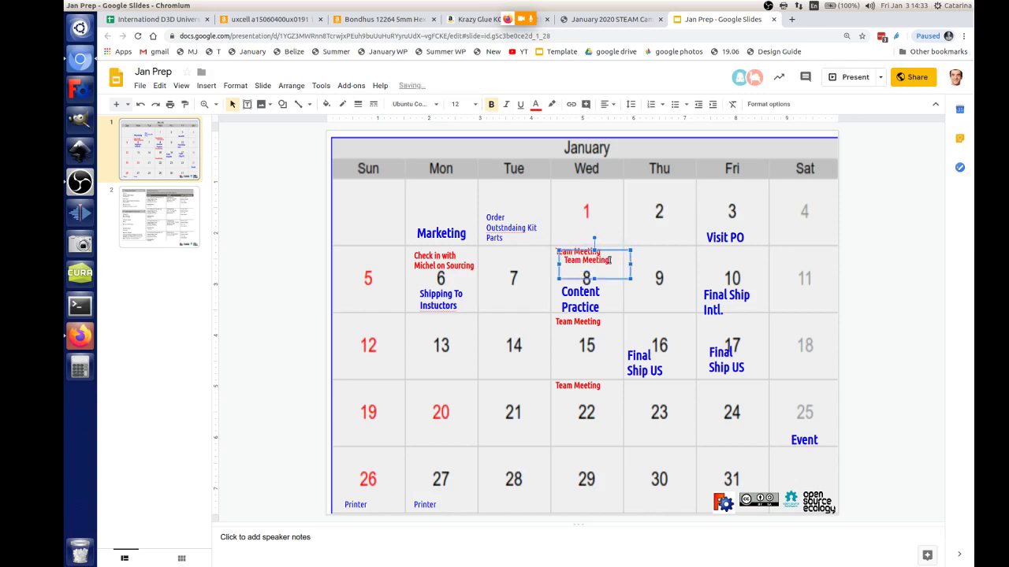
drag(611, 260, 729, 198)
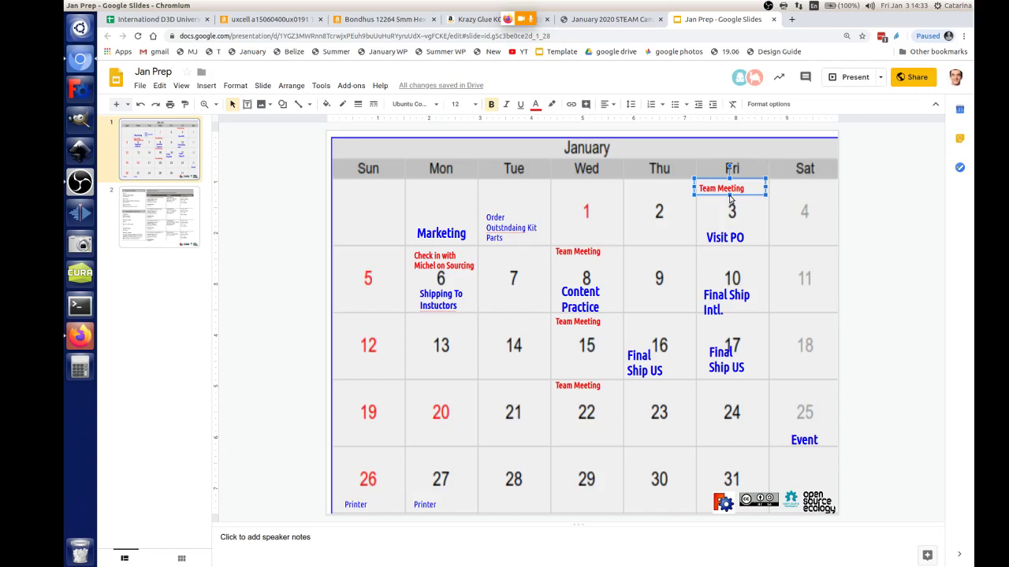
Step: Widen the Content Practice label and shift it slightly left, then go to the STEAM Camp wiki page
click(598, 287)
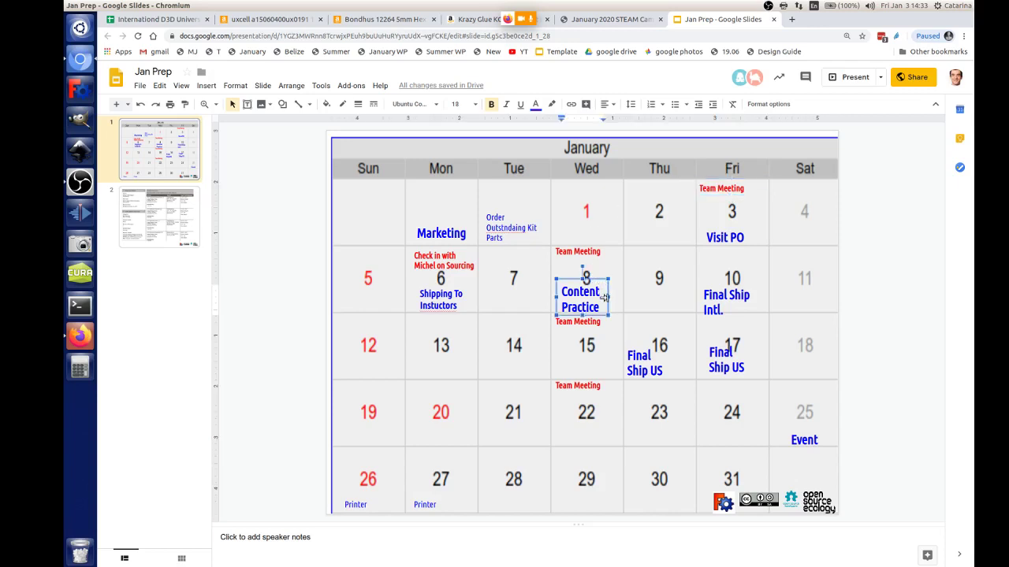
drag(608, 296, 623, 296)
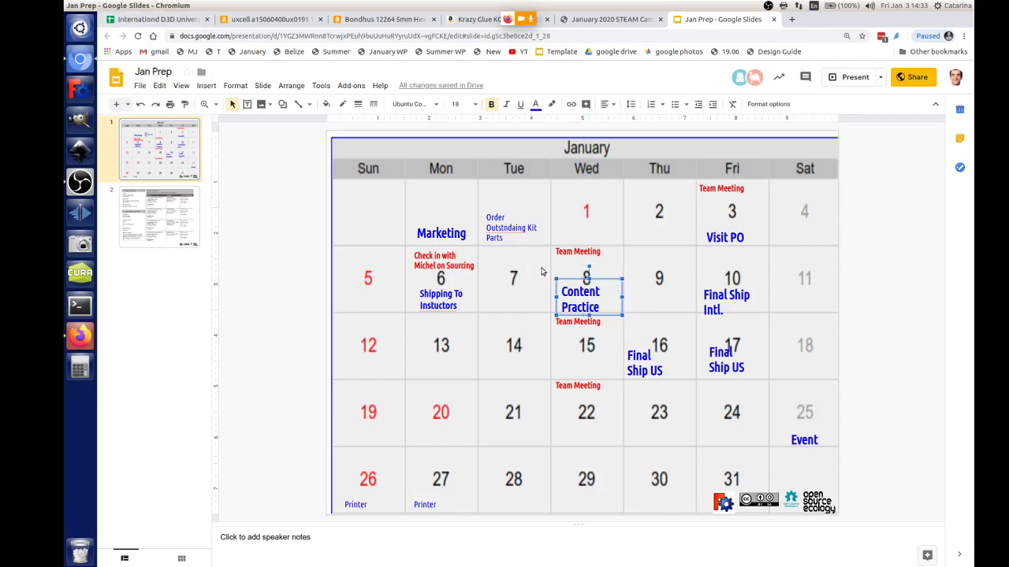
mouse_move(612, 284)
mouse_down()
mouse_move(597, 267)
mouse_move(622, 297)
mouse_up()
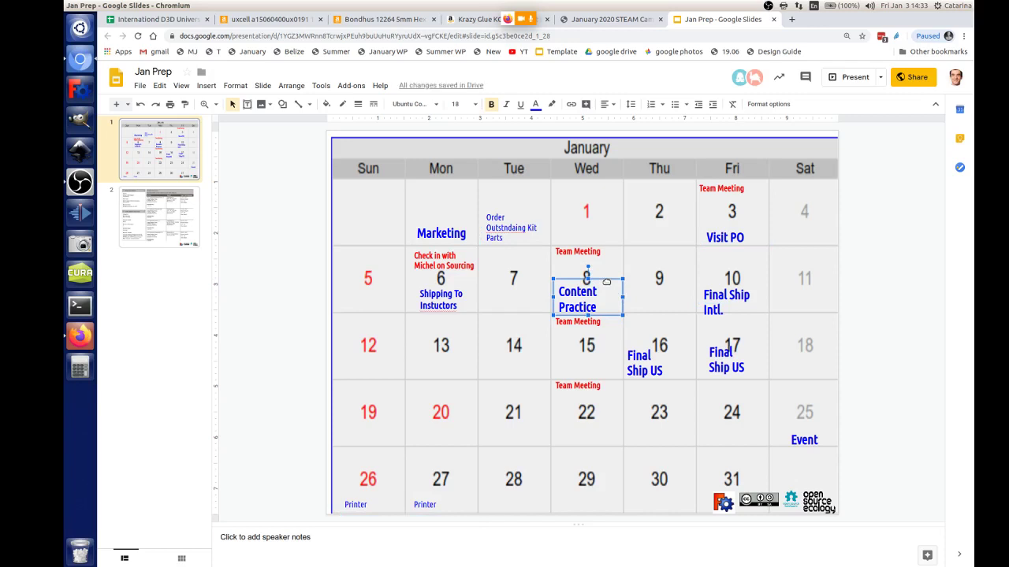
drag(606, 281, 605, 285)
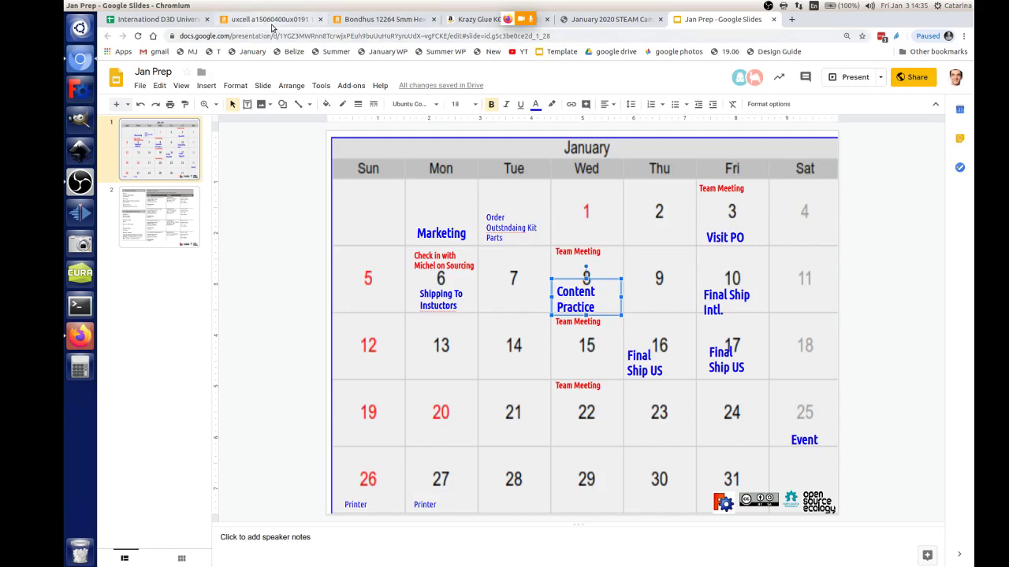
click(603, 19)
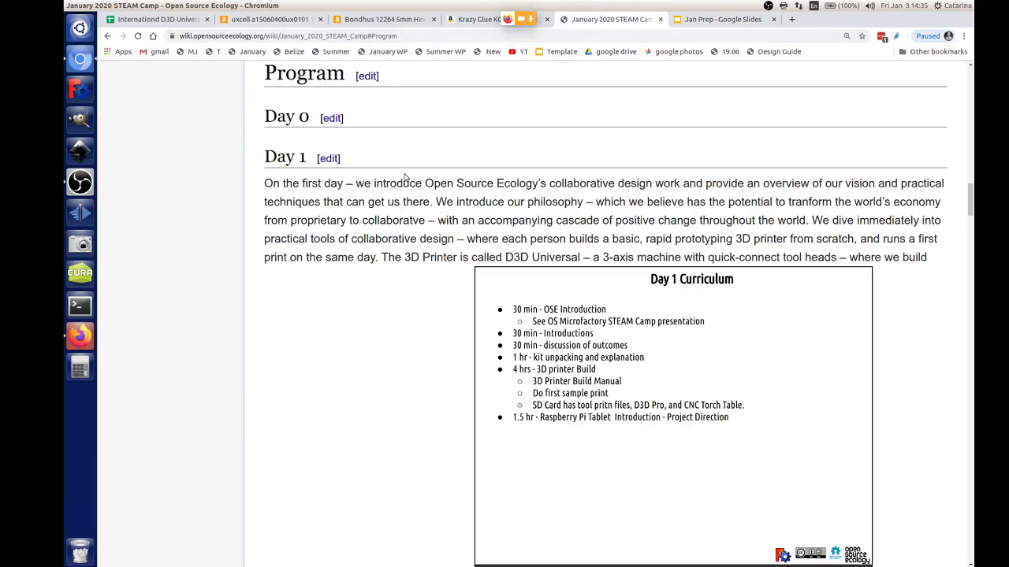
Step: Reload the STEAM Camp wiki page and scroll through the Program, Day 0, Day 1 and Intro Presentation sections
scroll(407, 180, up, 2)
key(F5)
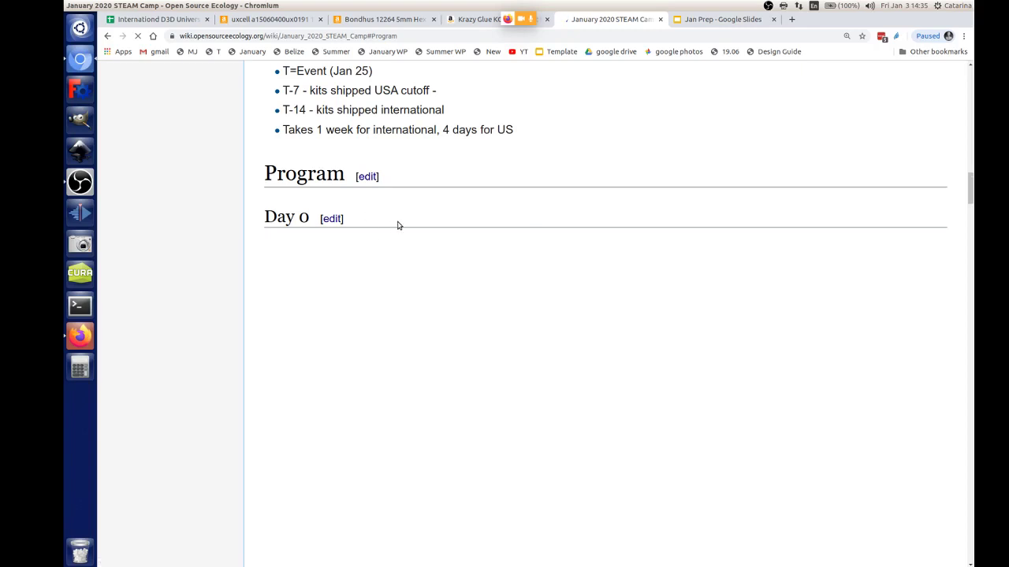
scroll(398, 227, down, 3)
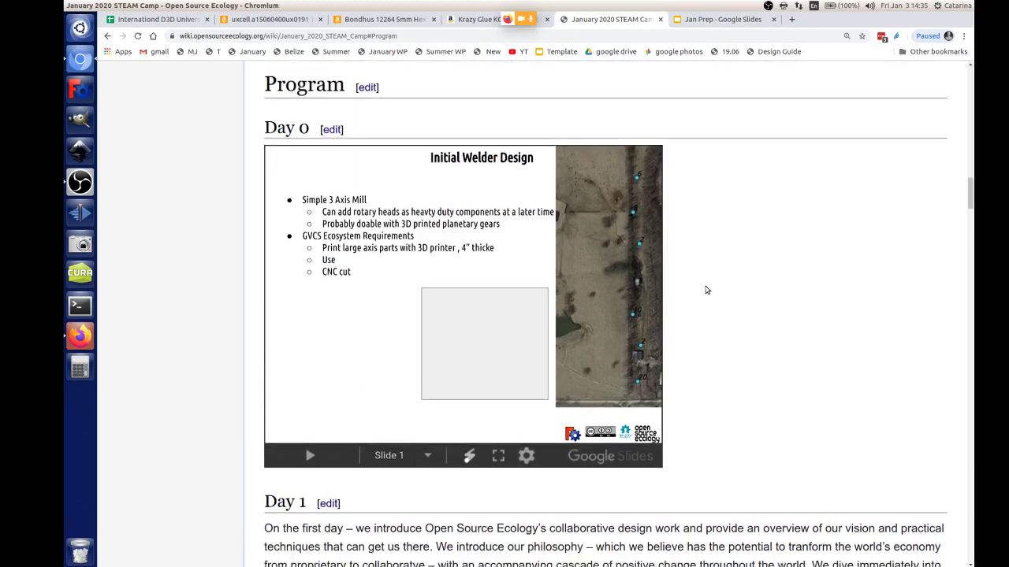
scroll(707, 291, down, 2)
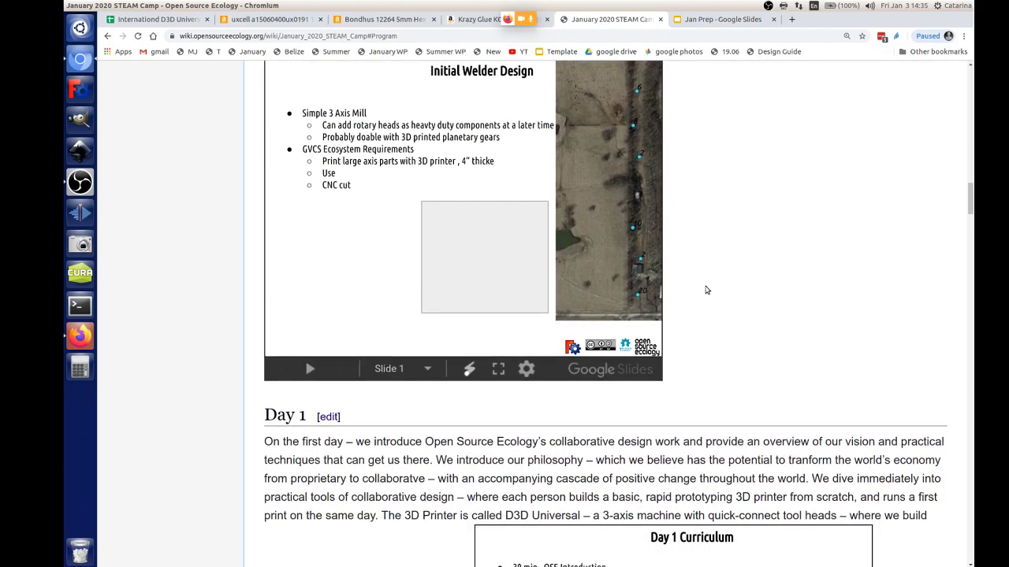
scroll(707, 291, up, 3)
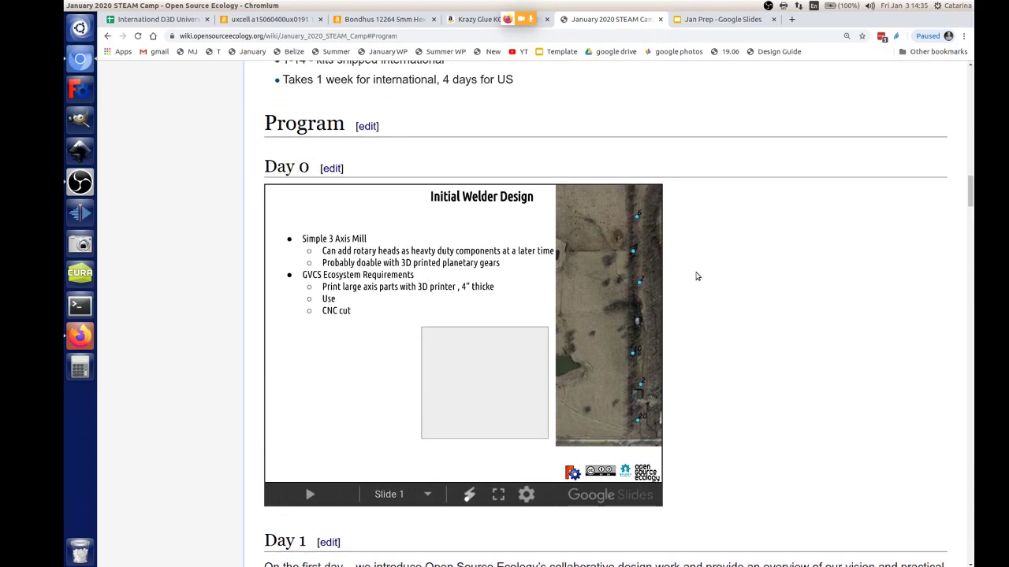
scroll(697, 277, down, 8)
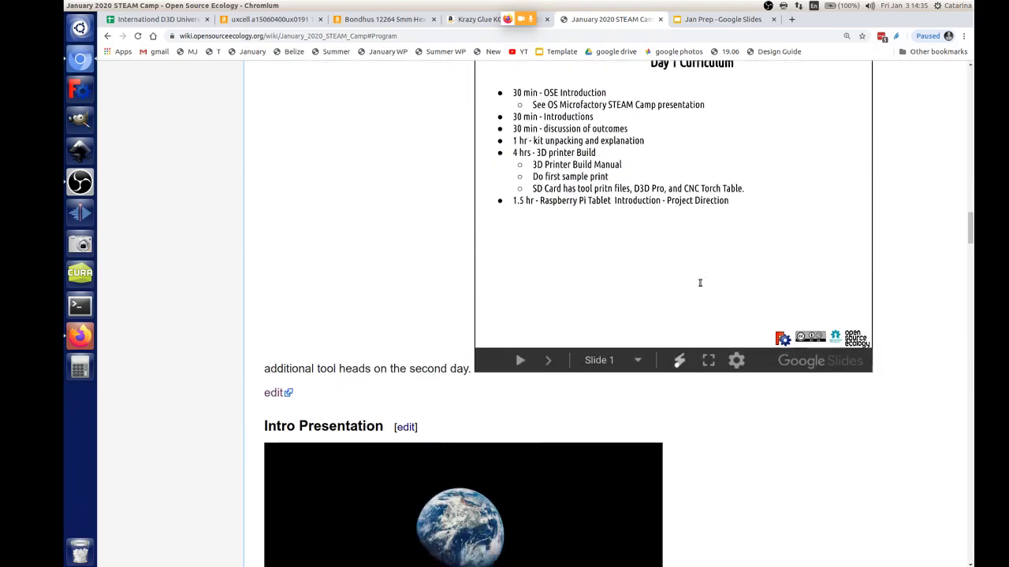
scroll(699, 283, down, 2)
scroll(720, 303, up, 5)
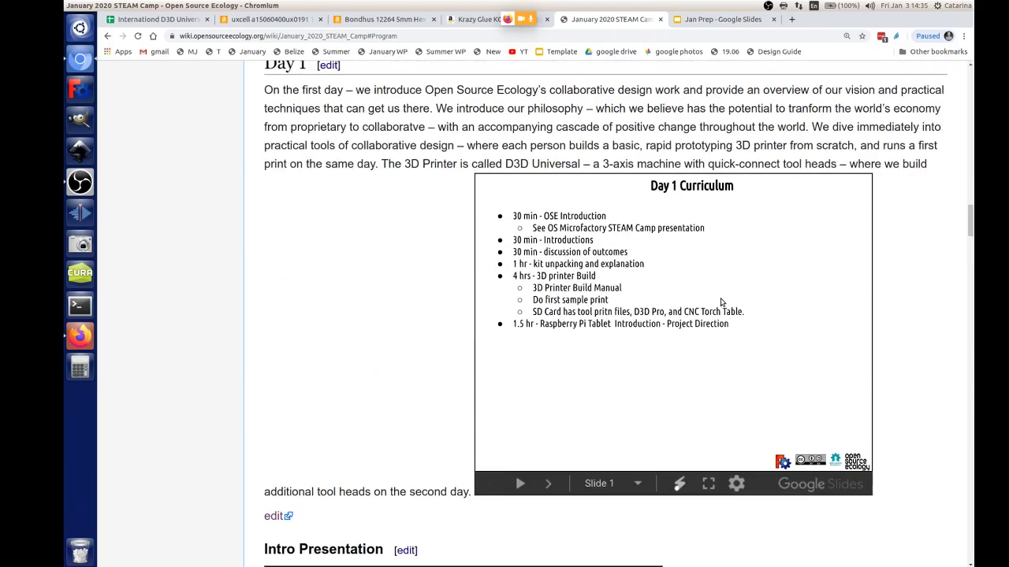
scroll(720, 302, up, 2)
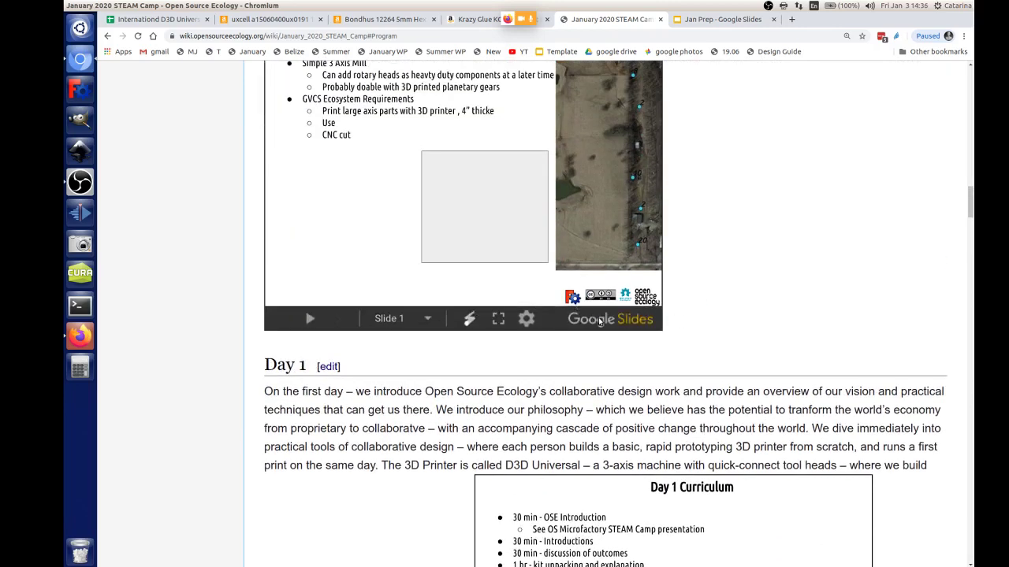
scroll(706, 325, up, 3)
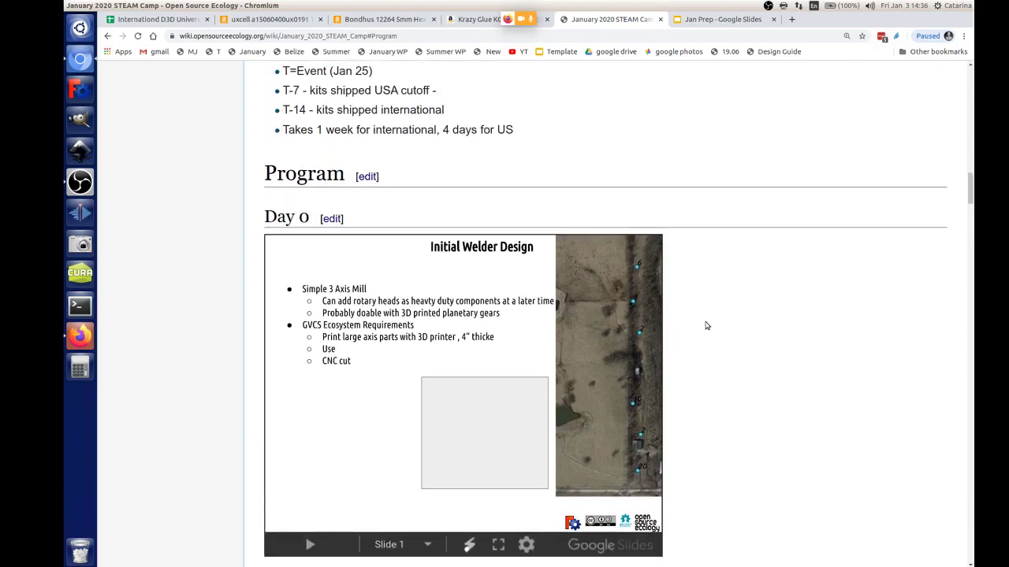
scroll(706, 325, down, 3)
scroll(706, 326, down, 7)
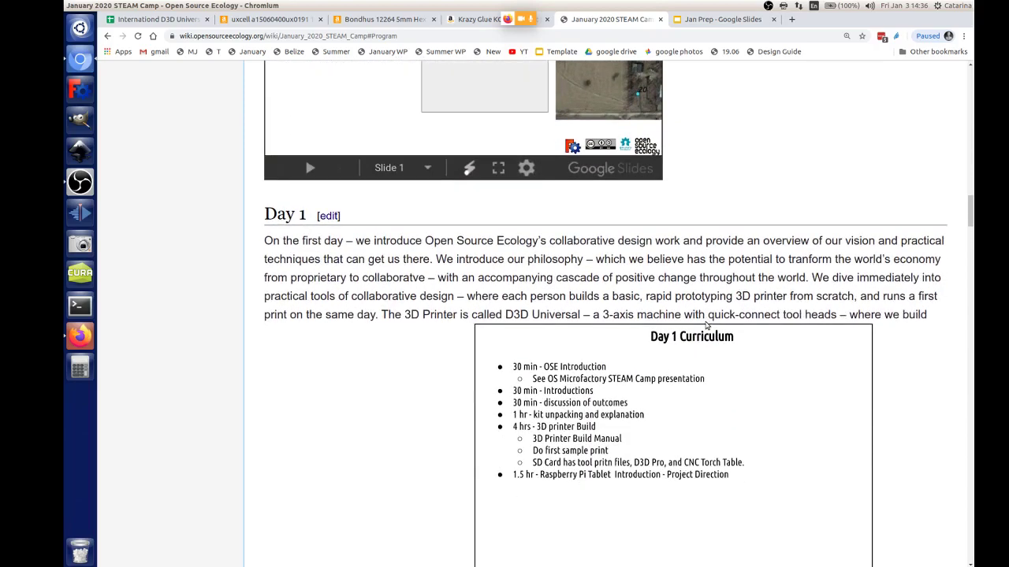
scroll(585, 315, up, 6)
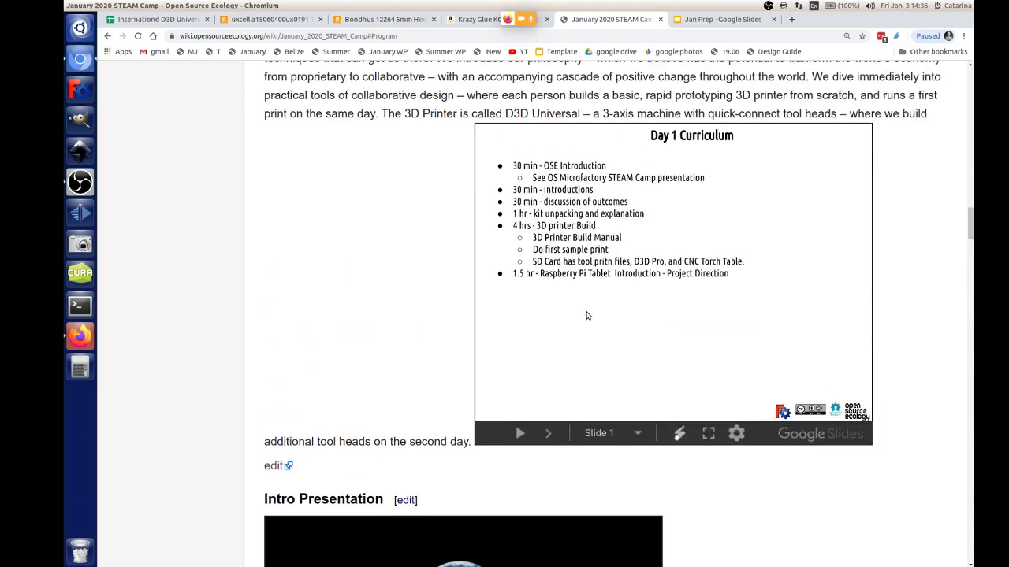
scroll(426, 236, up, 2)
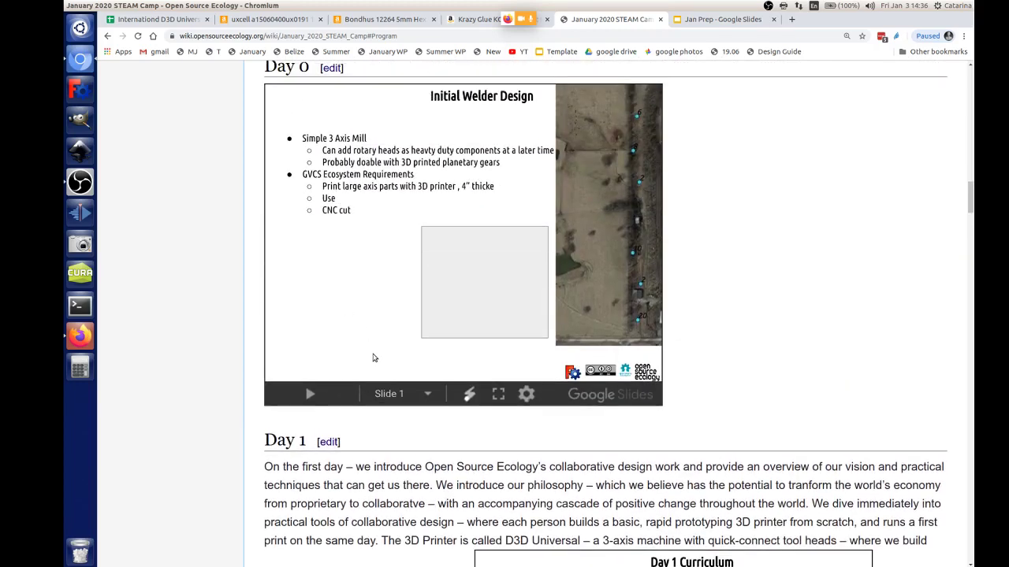
Step: In Day 1, add blank lines after 'second day.' and the Intro Presentation heading, then save
click(325, 439)
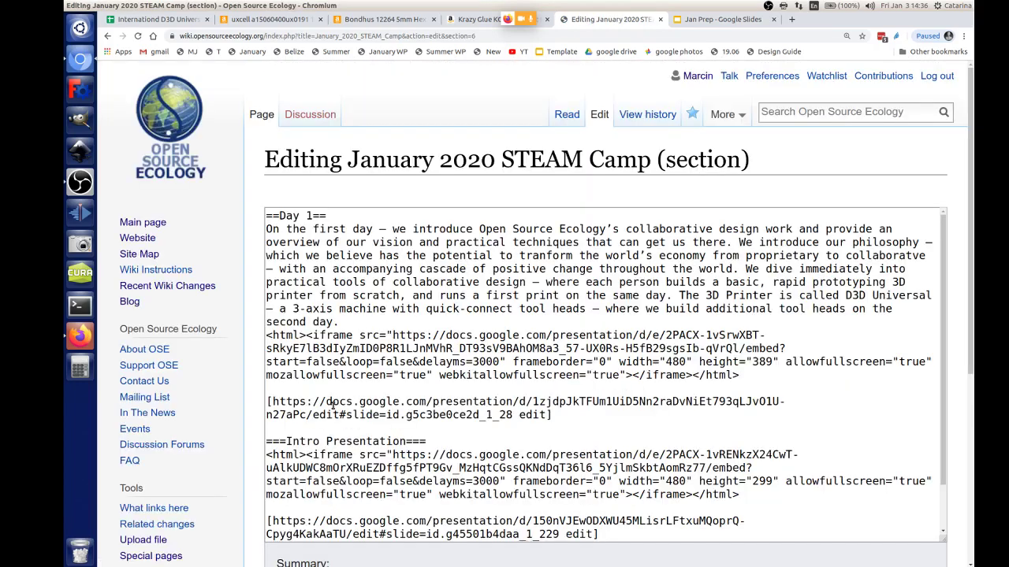
click(368, 326)
key(Return)
scroll(435, 347, down, 1)
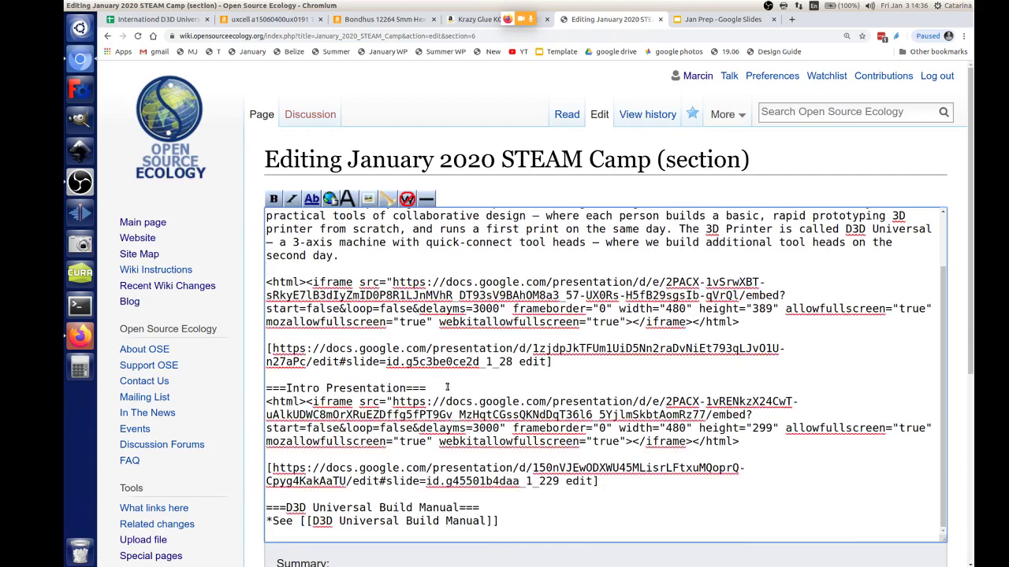
click(453, 389)
key(Return)
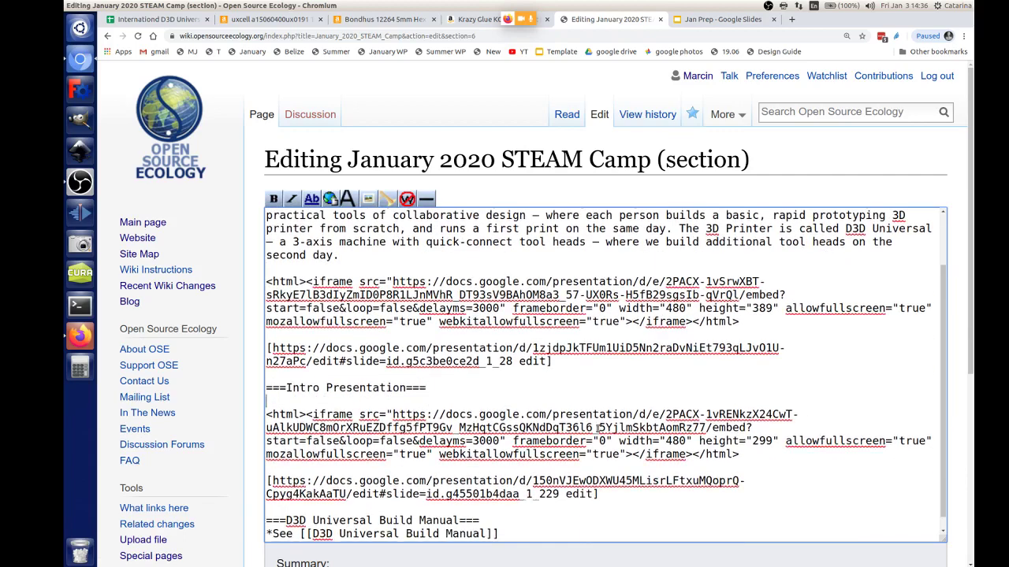
scroll(611, 410, down, 2)
scroll(763, 438, down, 2)
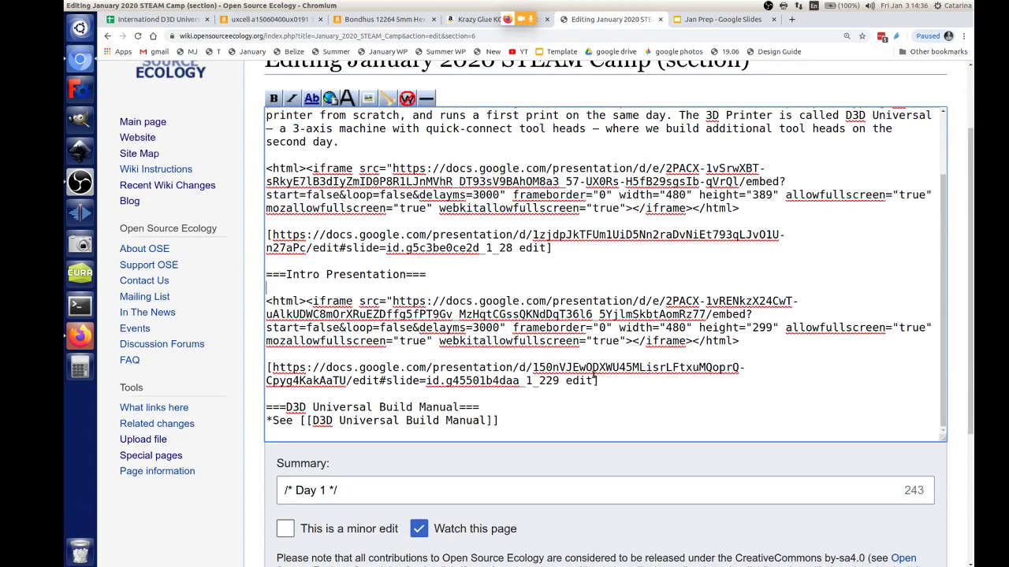
scroll(394, 540, down, 3)
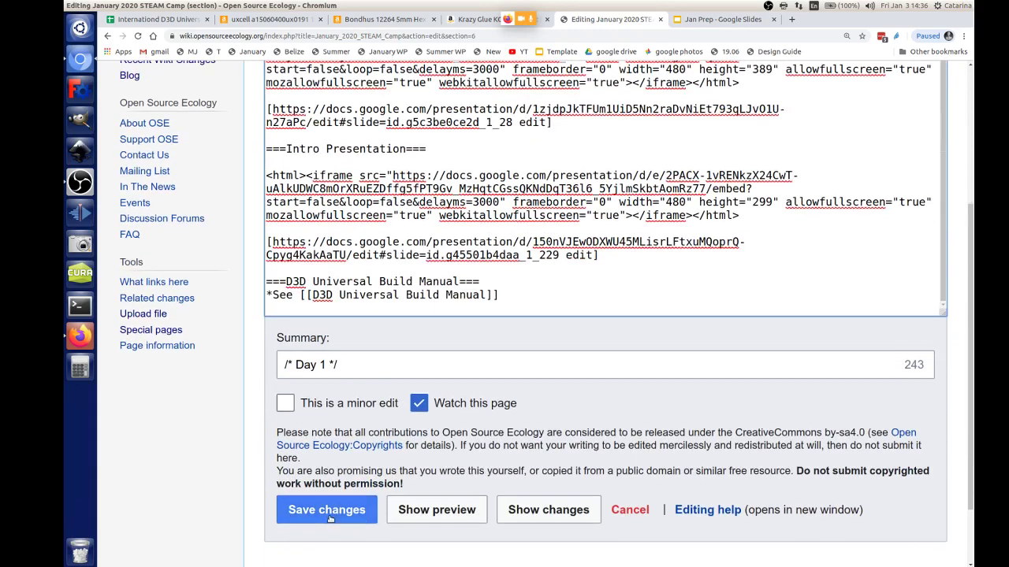
click(340, 514)
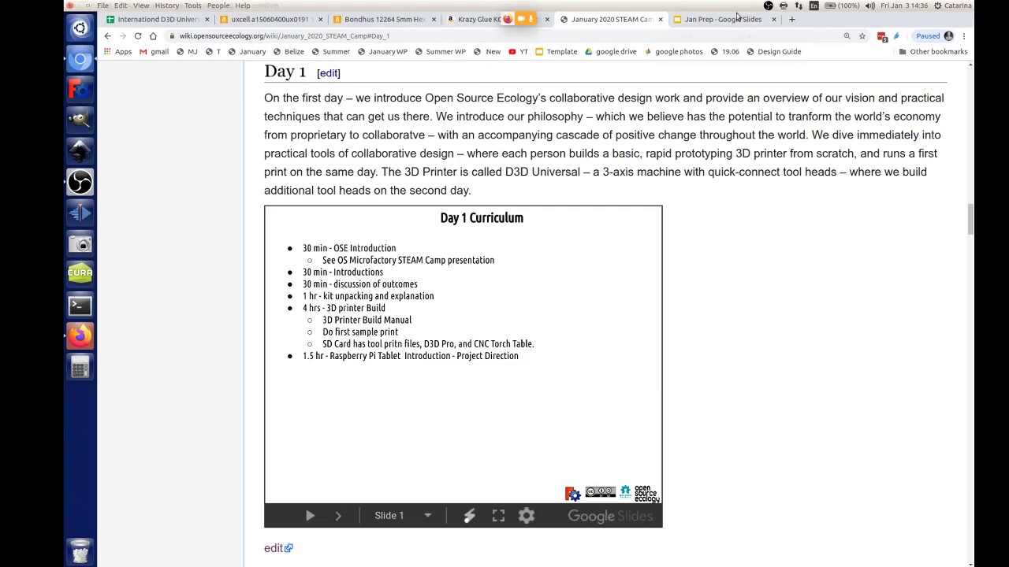
scroll(601, 165, up, 6)
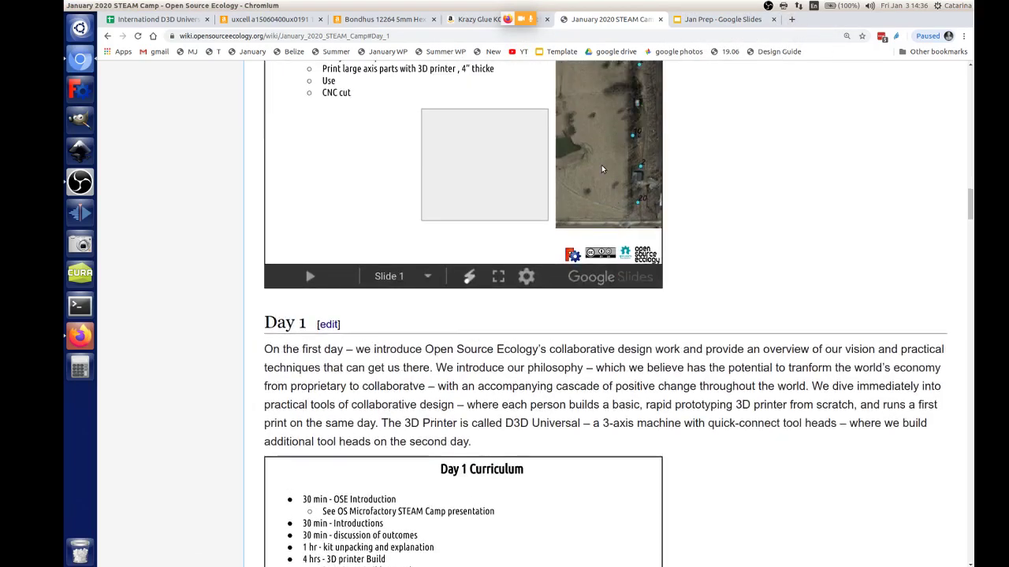
scroll(604, 168, down, 4)
scroll(603, 165, up, 10)
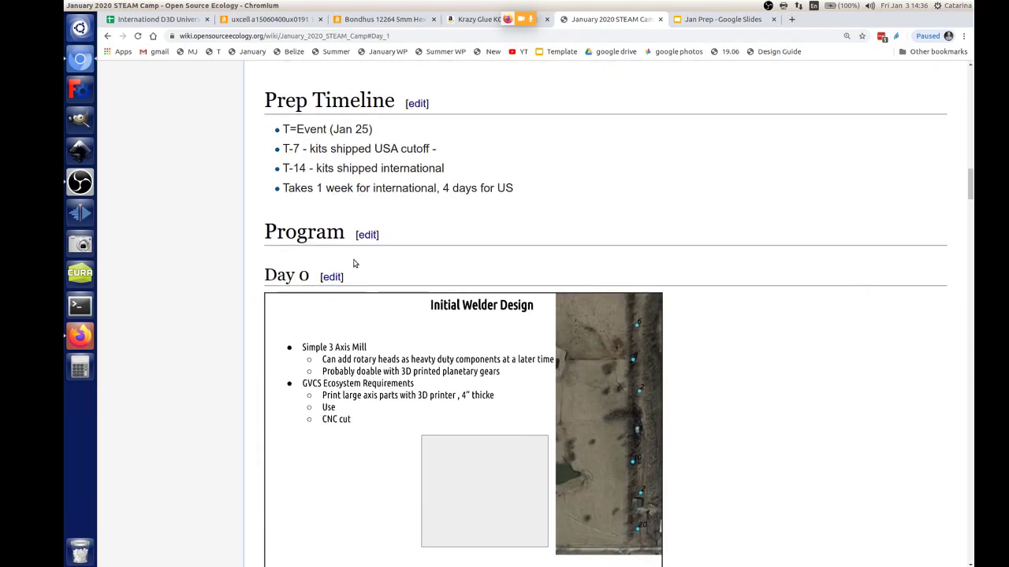
click(331, 278)
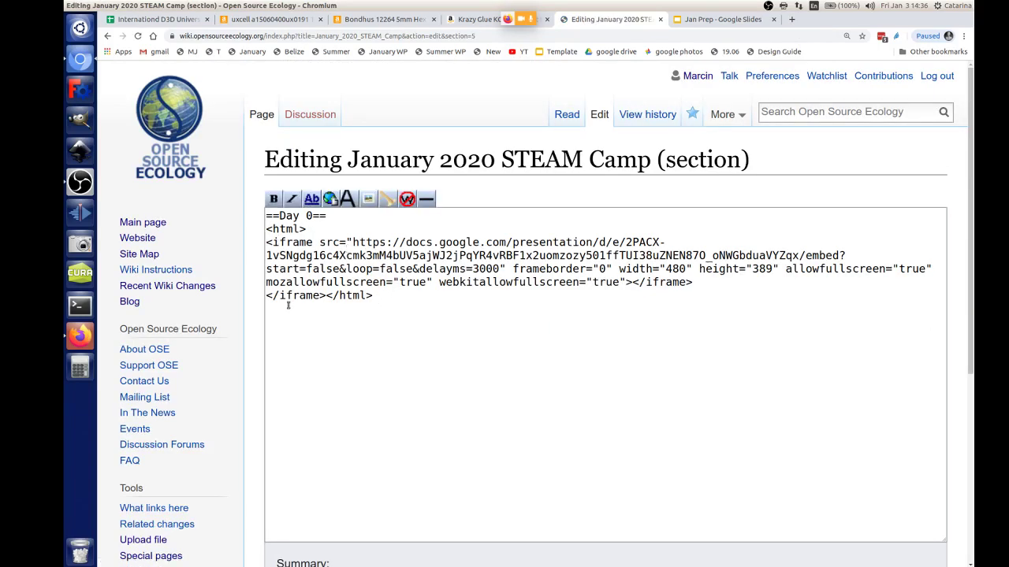
scroll(268, 365, down, 5)
click(308, 432)
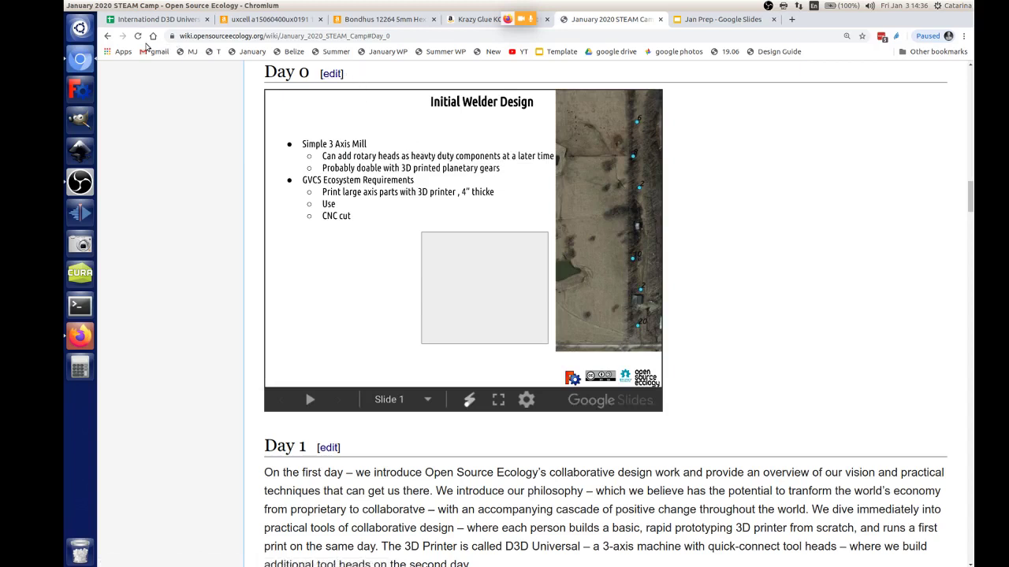
click(138, 36)
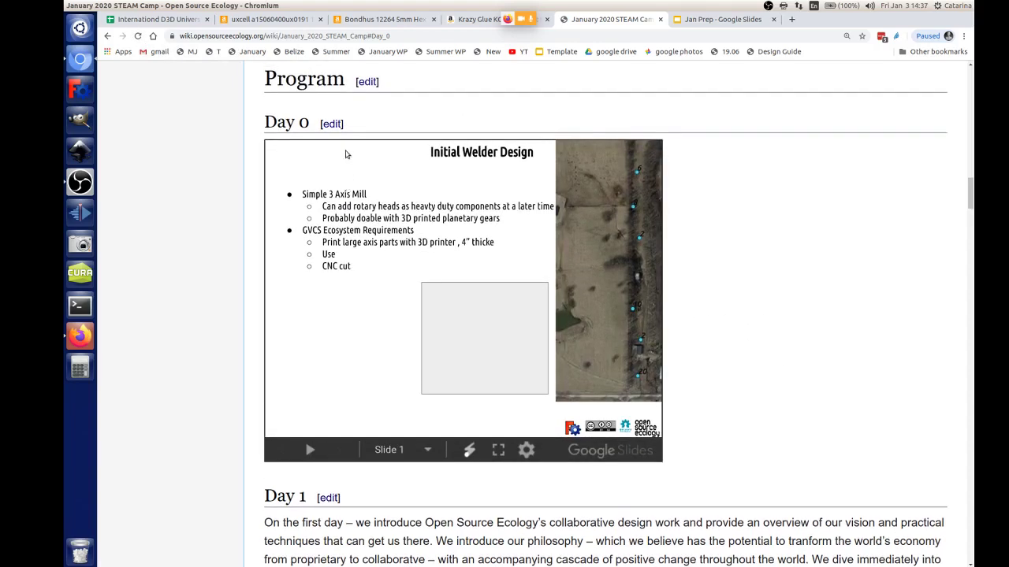
Step: Add a '*Link to parts for kit -' bullet and an empty bullet line under the Day 0 heading
click(327, 124)
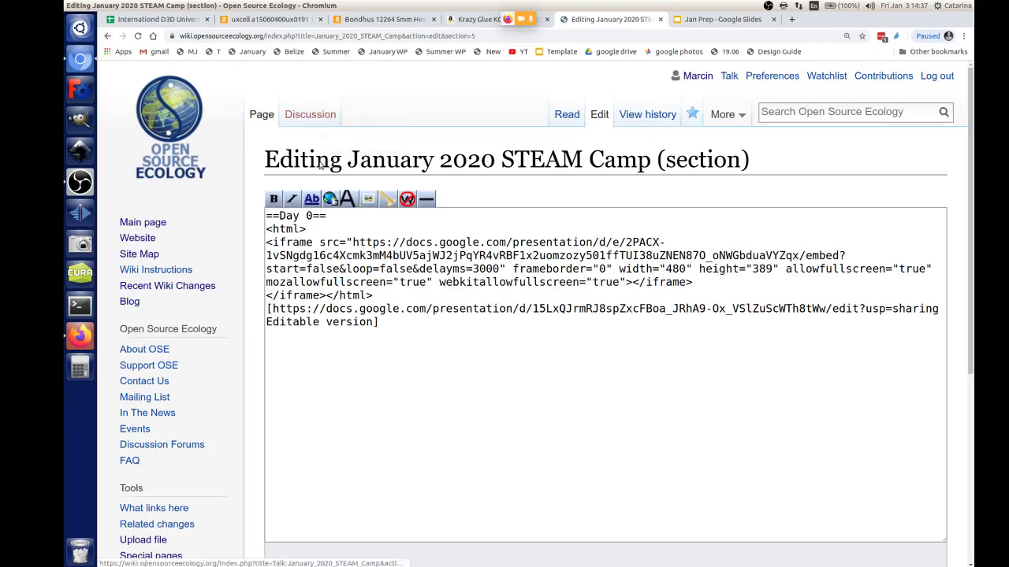
click(334, 215)
key(Return)
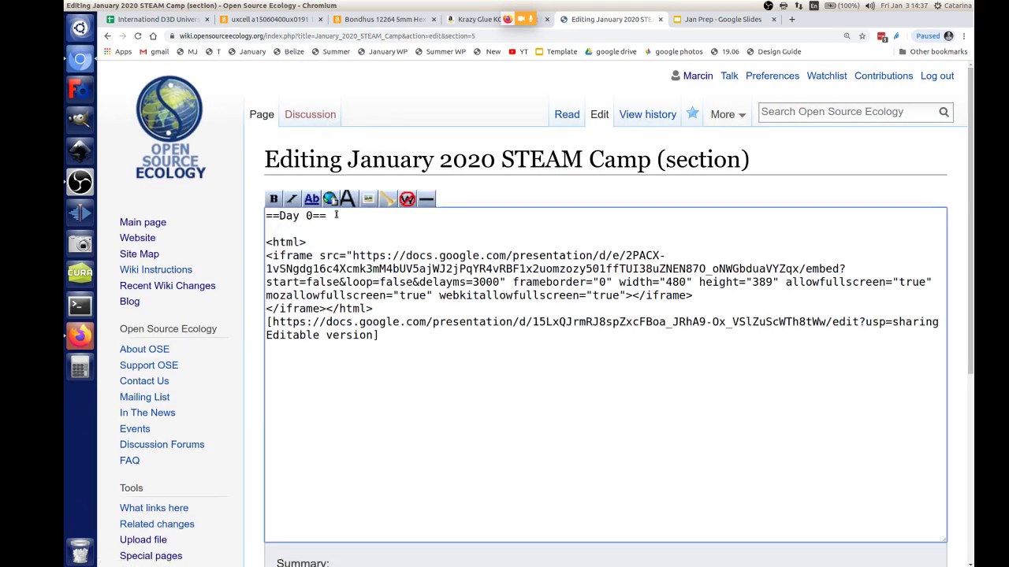
text(*Link t)
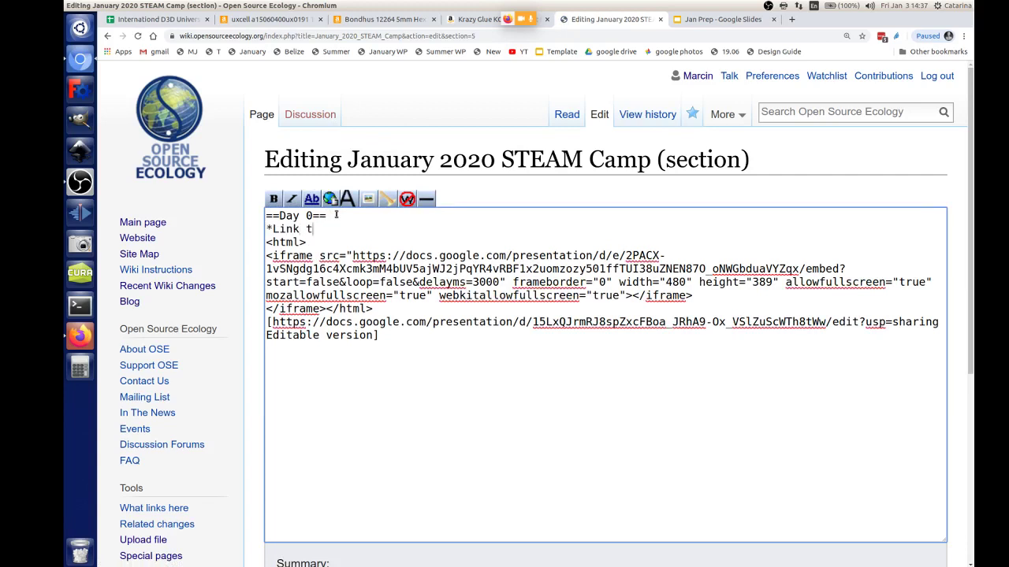
text(o parts f)
key(BackSpace)
text(for kit -)
key(Return)
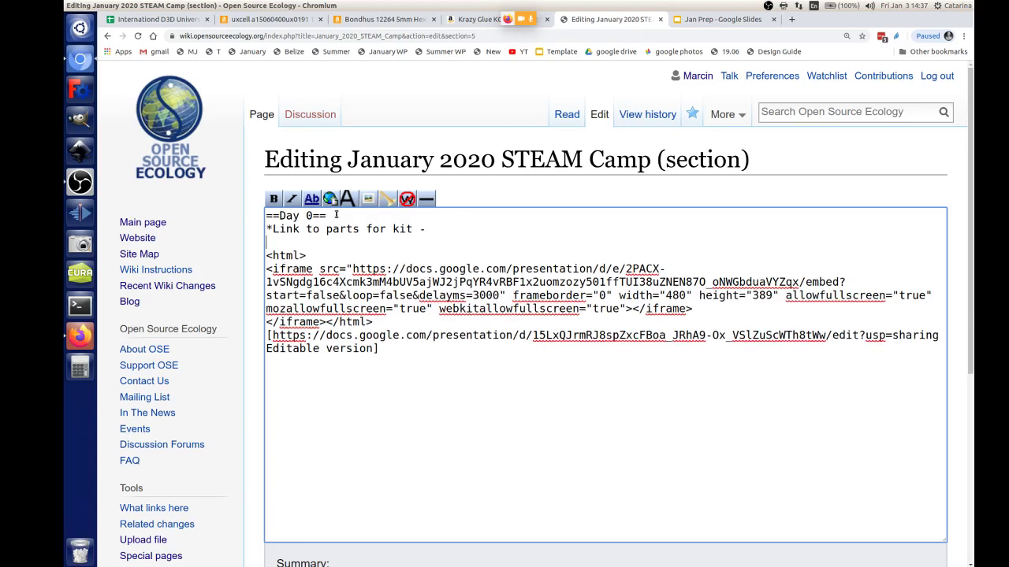
click(453, 230)
drag(431, 228, 427, 229)
click(419, 228)
click(369, 242)
key(Return)
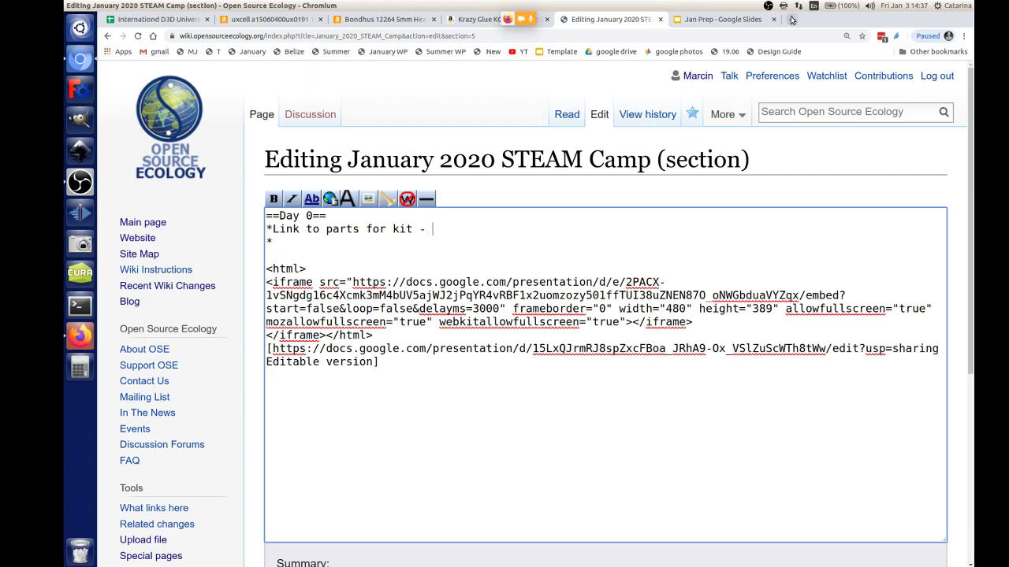
Step: Close the Bondhus product tab and bring up the International D3D Universal BOM sheet
click(719, 21)
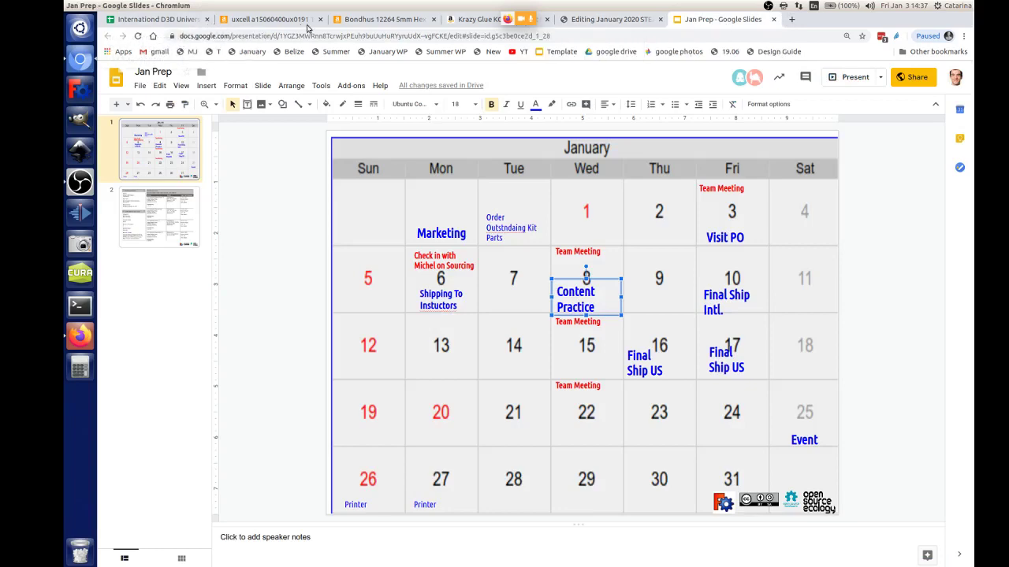
click(359, 19)
click(433, 19)
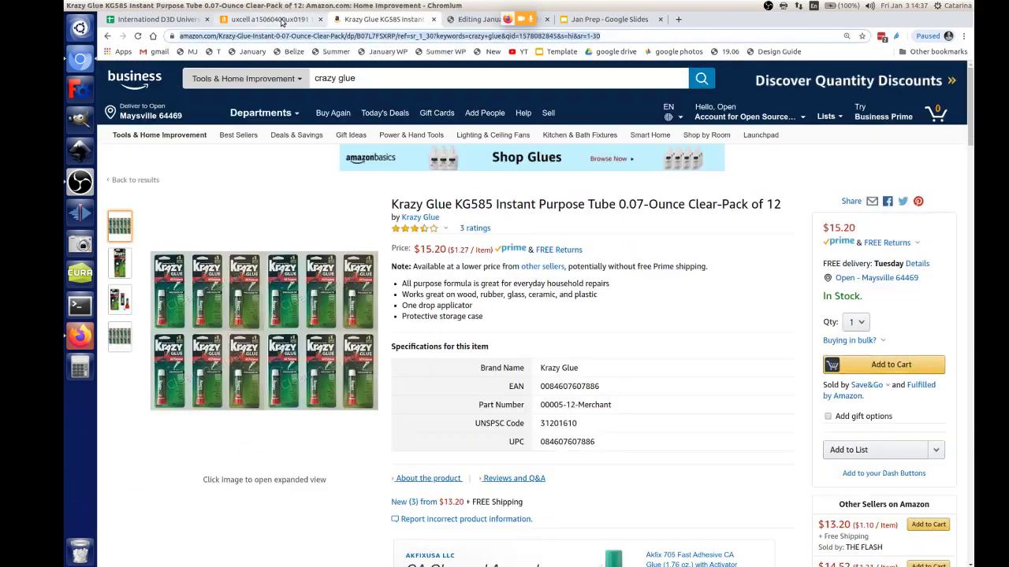
click(225, 22)
click(177, 19)
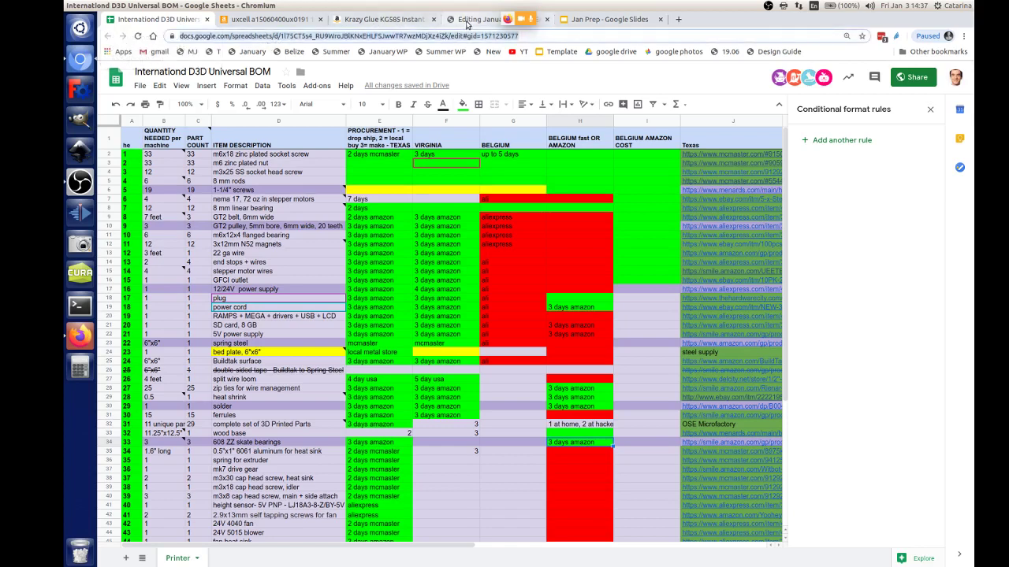
Step: Add a 'BOM for Universal - [sheet URL]' bullet to Day 0 and save the section
click(468, 22)
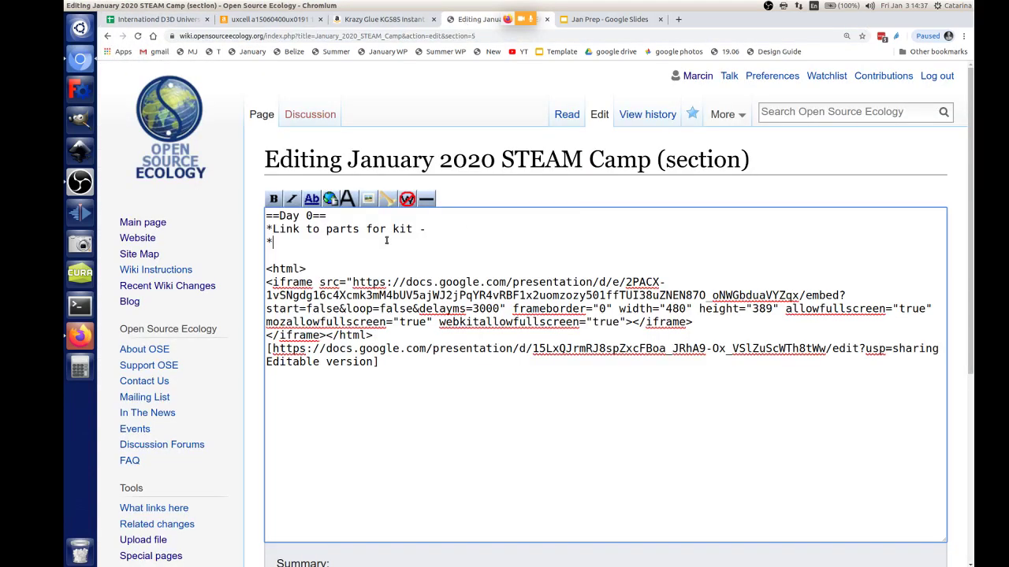
text(BOM for Universal)
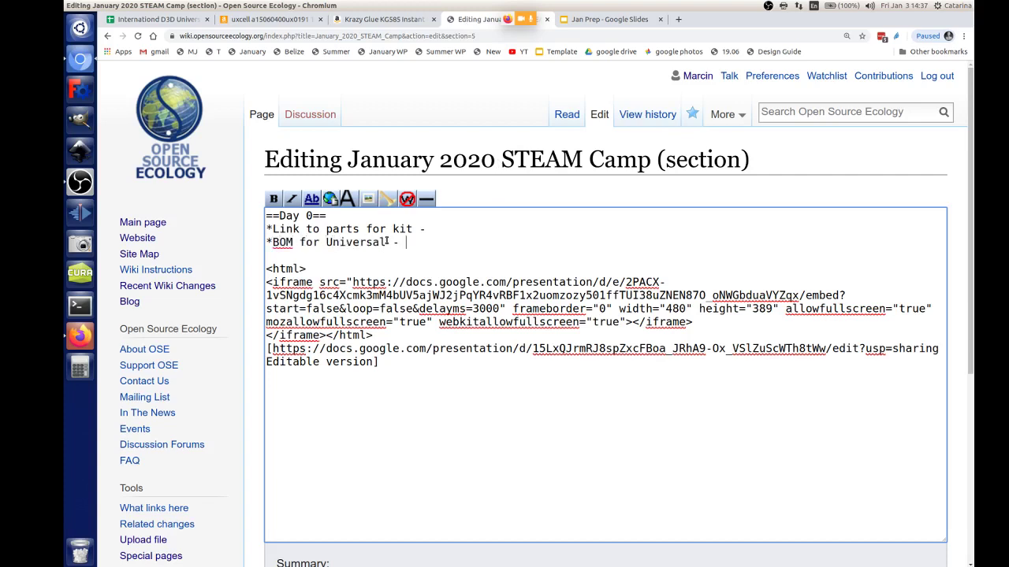
text( - [)
key(ctrl+v)
text(])
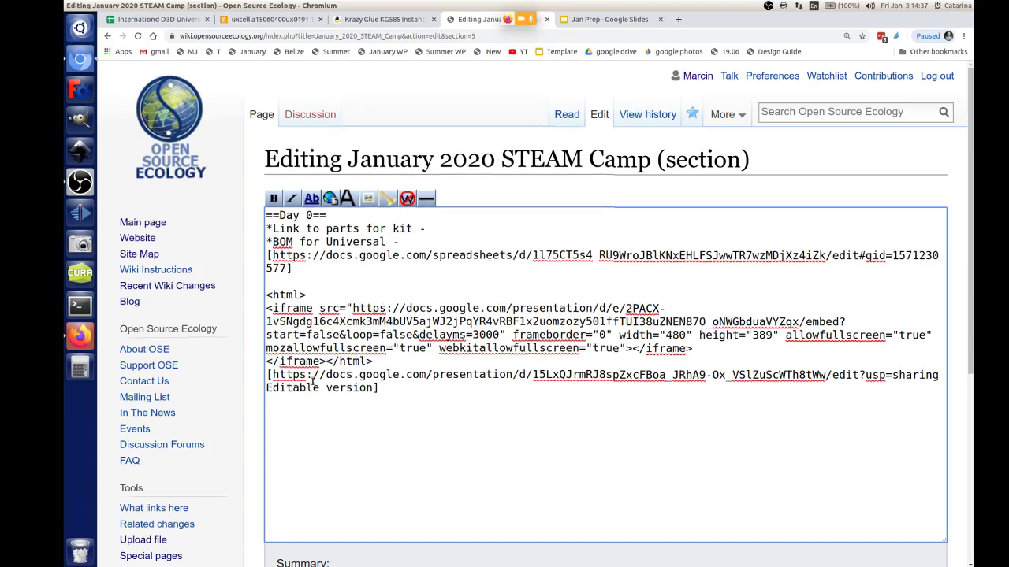
scroll(299, 379, down, 5)
click(326, 485)
scroll(326, 473, up, 3)
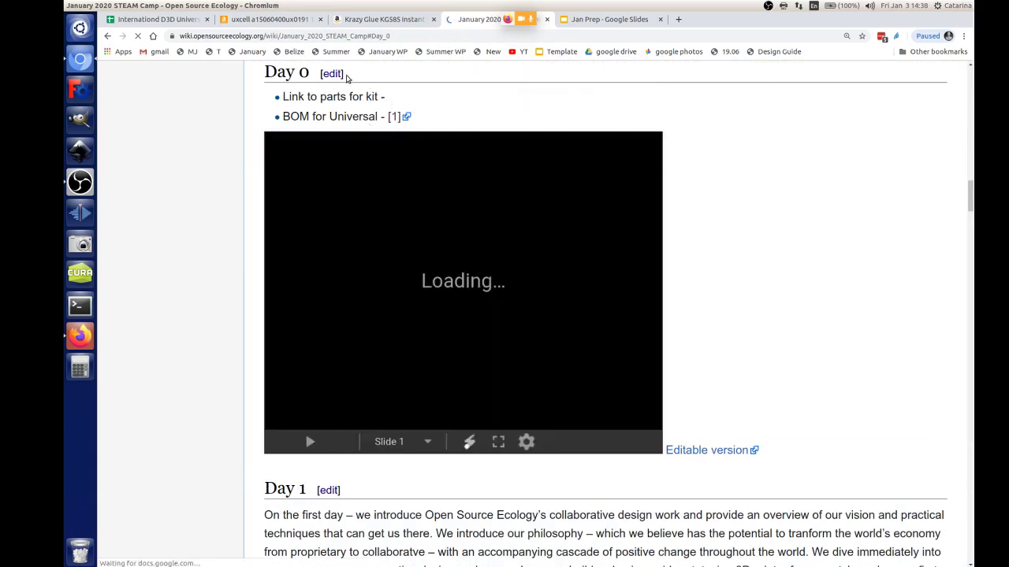
Step: Load the January 2020 STEAM Camp wiki page in the former Krazy Glue tab
mouse_move(312, 72)
mouse_down()
mouse_move(264, 74)
mouse_move(305, 79)
mouse_up()
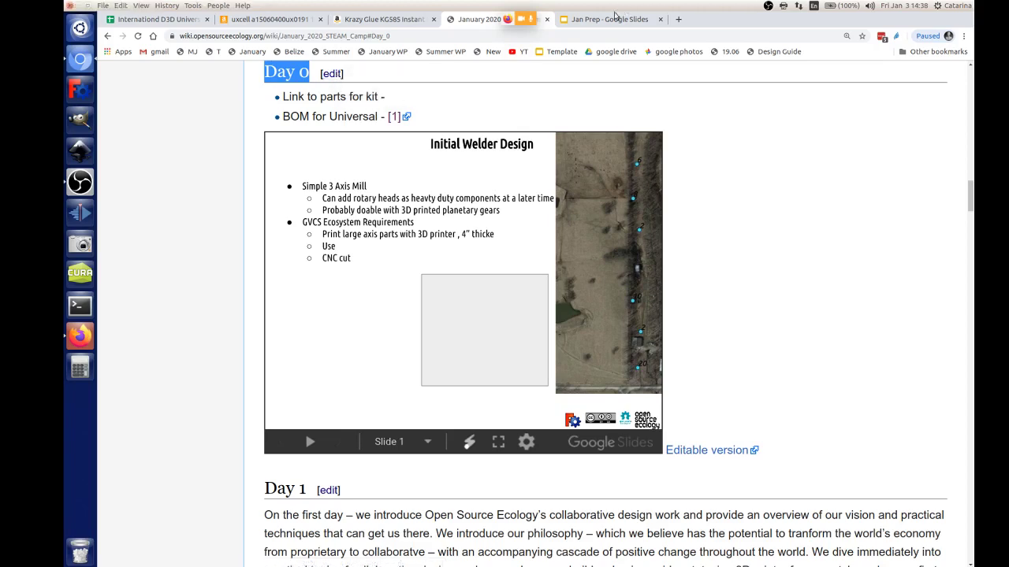
click(354, 21)
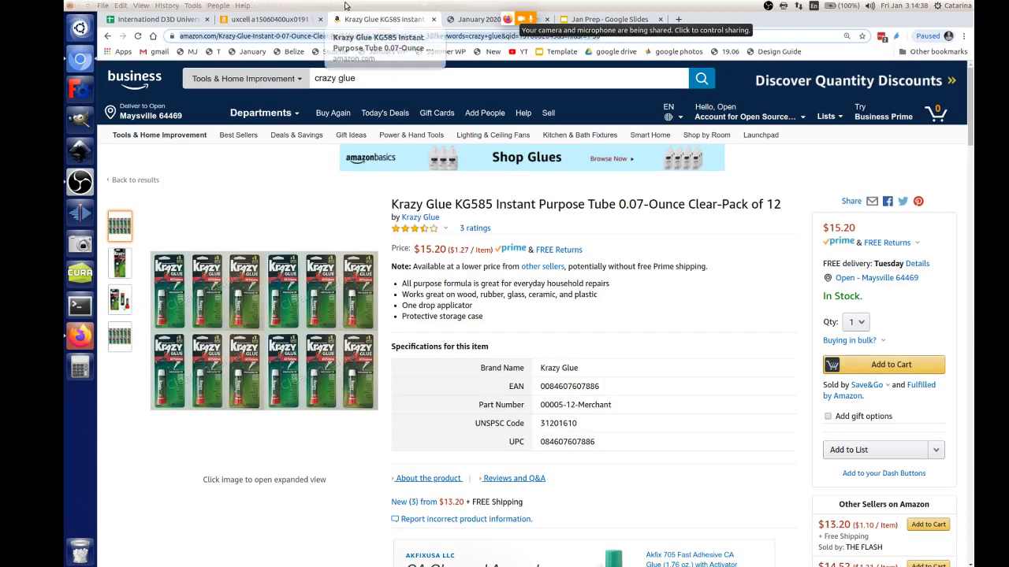
click(236, 55)
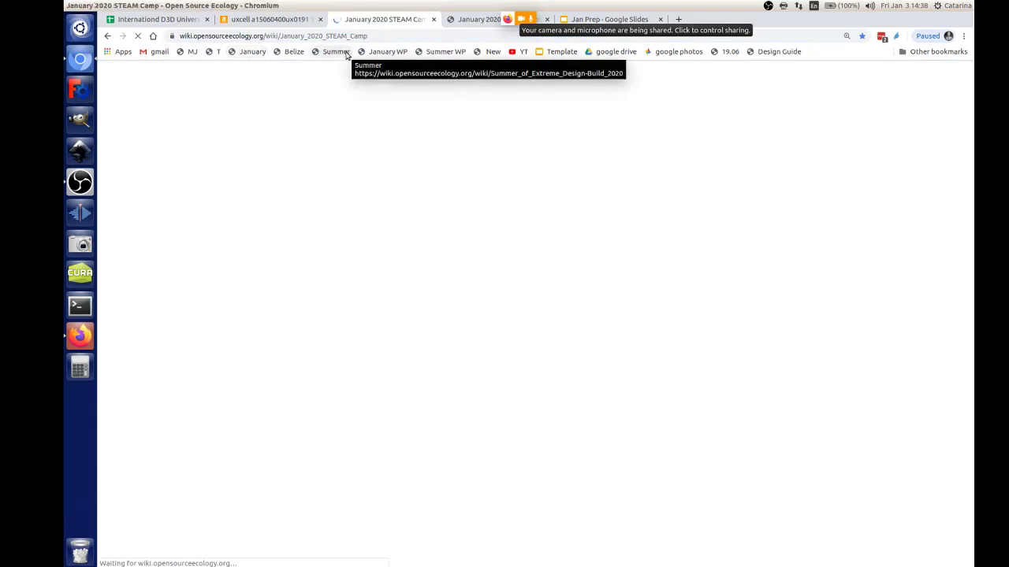
Step: Open the January 2020 STEAM Camp Kits BOM page and copy its page name from the address bar
scroll(663, 308, down, 3)
scroll(663, 308, down, 10)
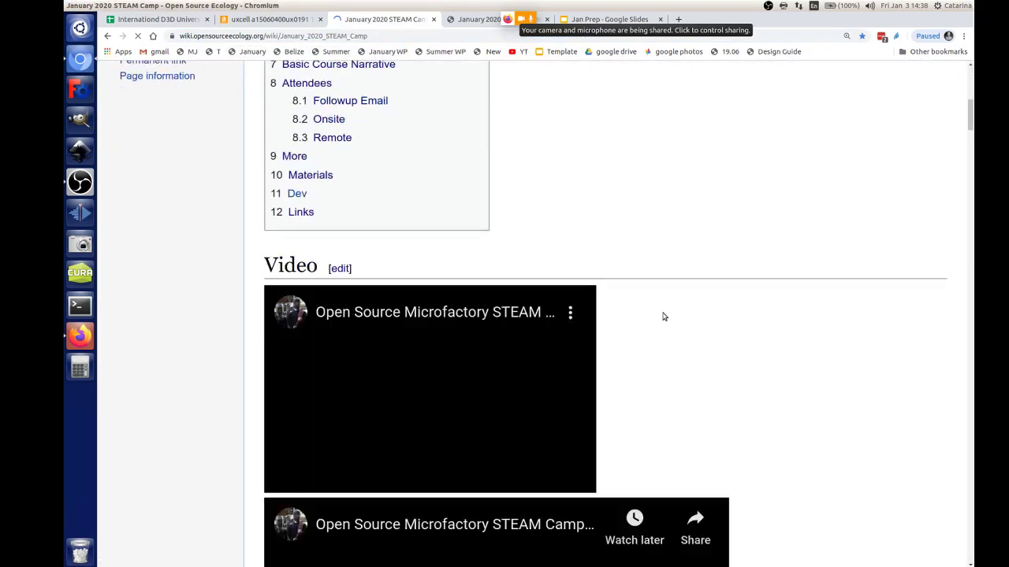
scroll(960, 199, down, 4)
scroll(960, 199, down, 15)
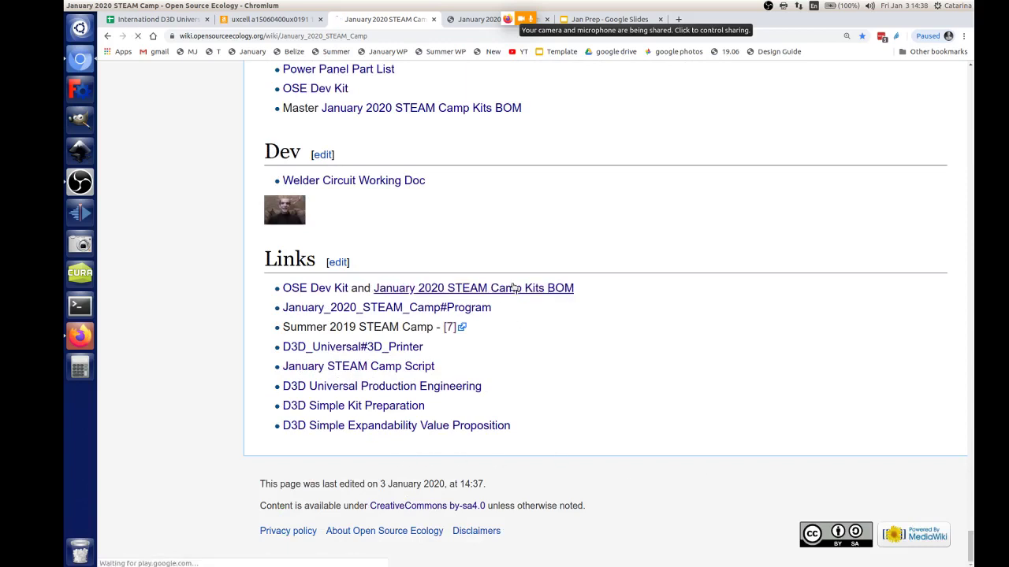
click(515, 287)
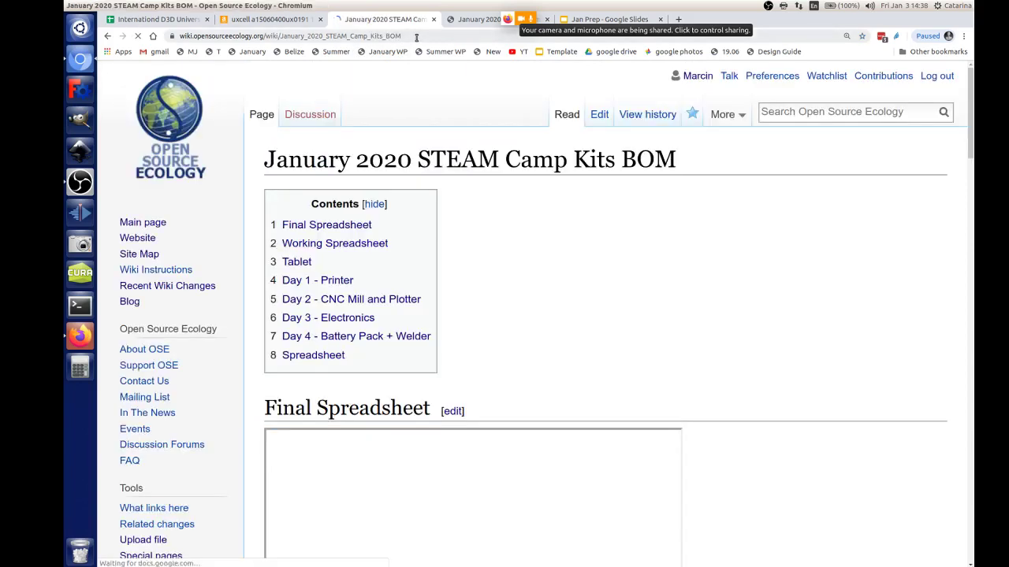
drag(416, 37, 280, 38)
key(ctrl+c)
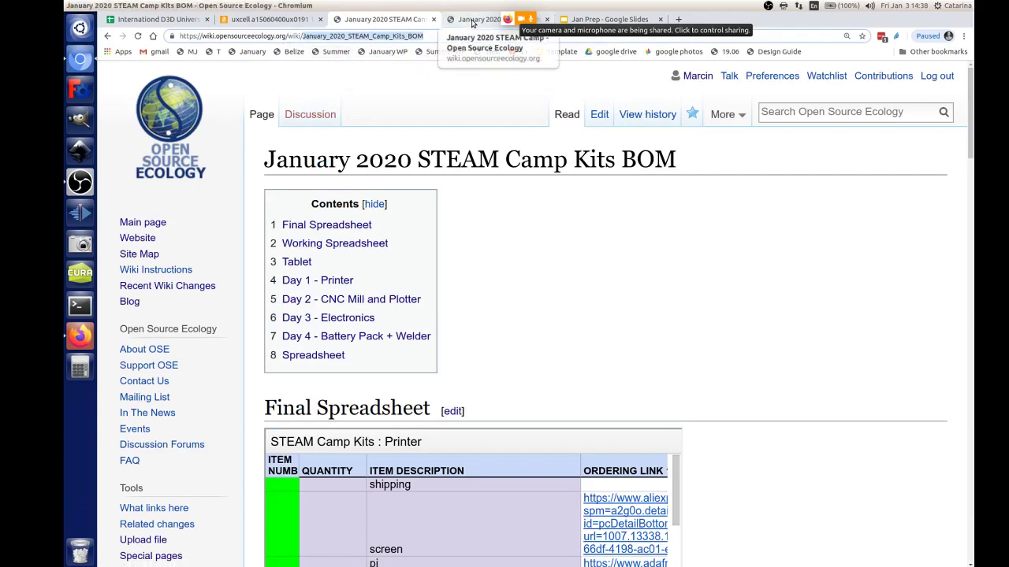
click(476, 19)
Step: Edit Day 0 so the kit bullet reads [[January_2020_STEAM_Camp_Kits_BOM]] as an internal link
click(334, 74)
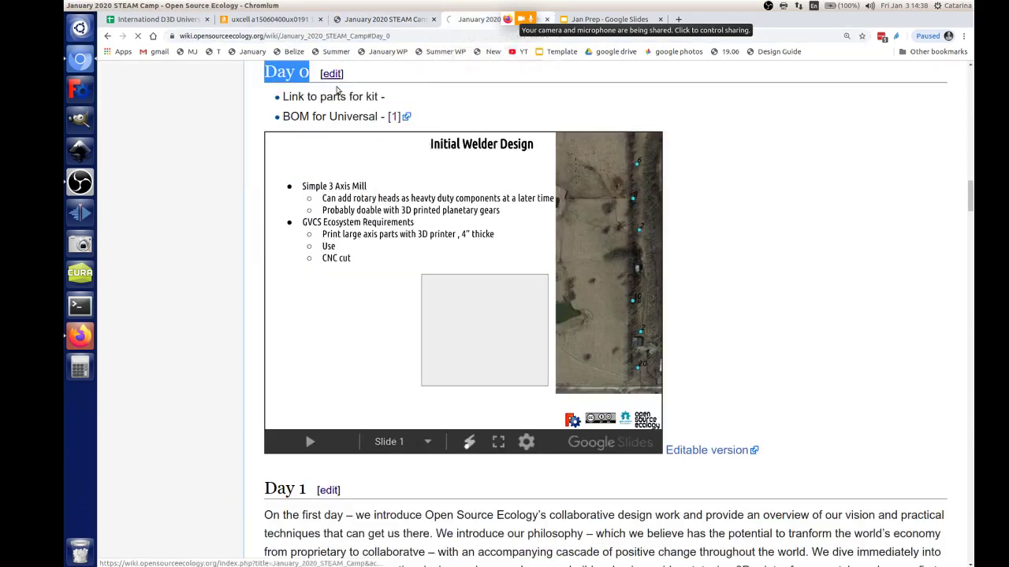
click(445, 230)
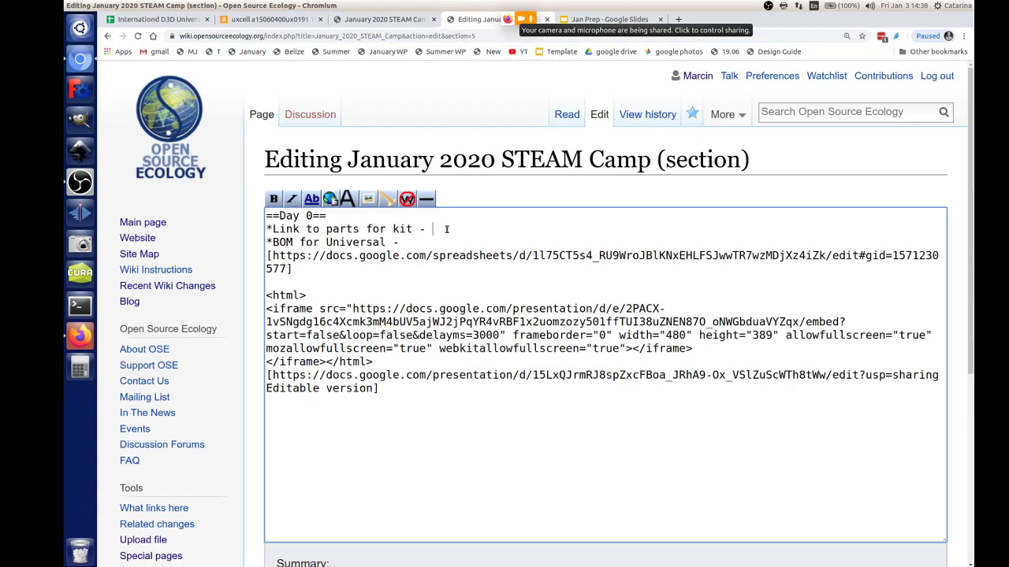
text([)
key(ctrl+v)
text(])
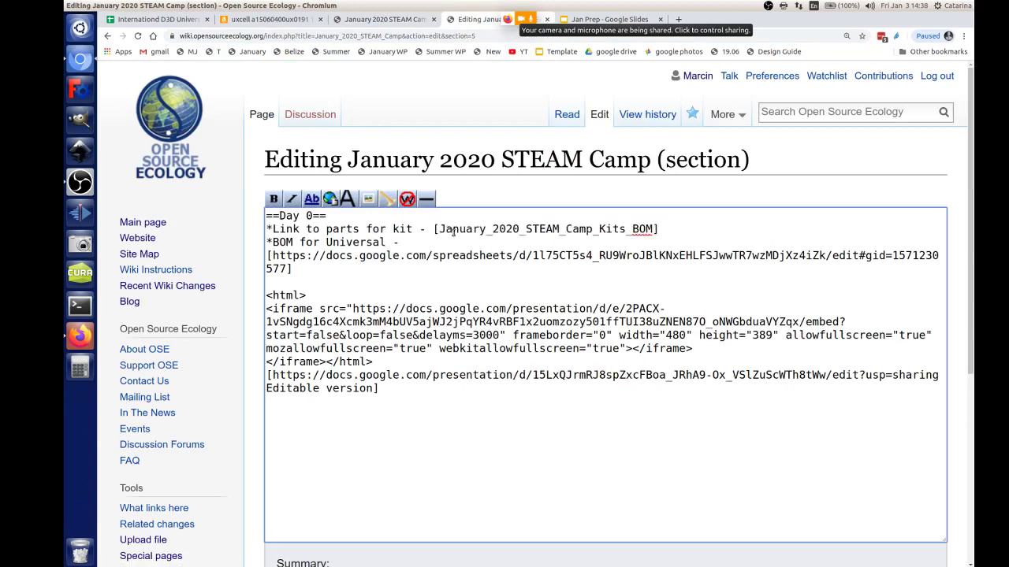
click(440, 229)
text([)
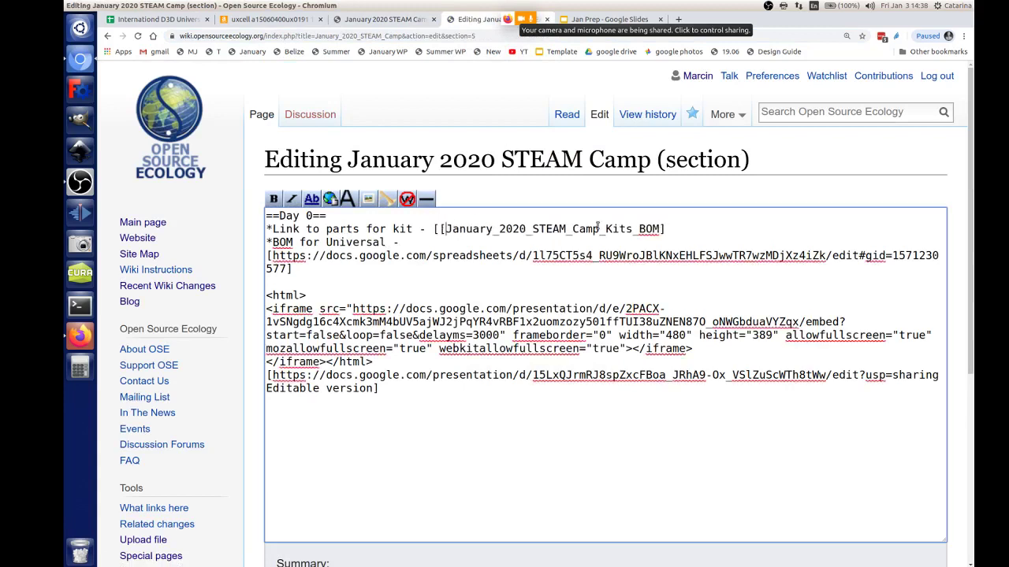
key(End)
text(])
Step: Save the Day 0 section edit and dismiss the saved notice
scroll(190, 361, down, 5)
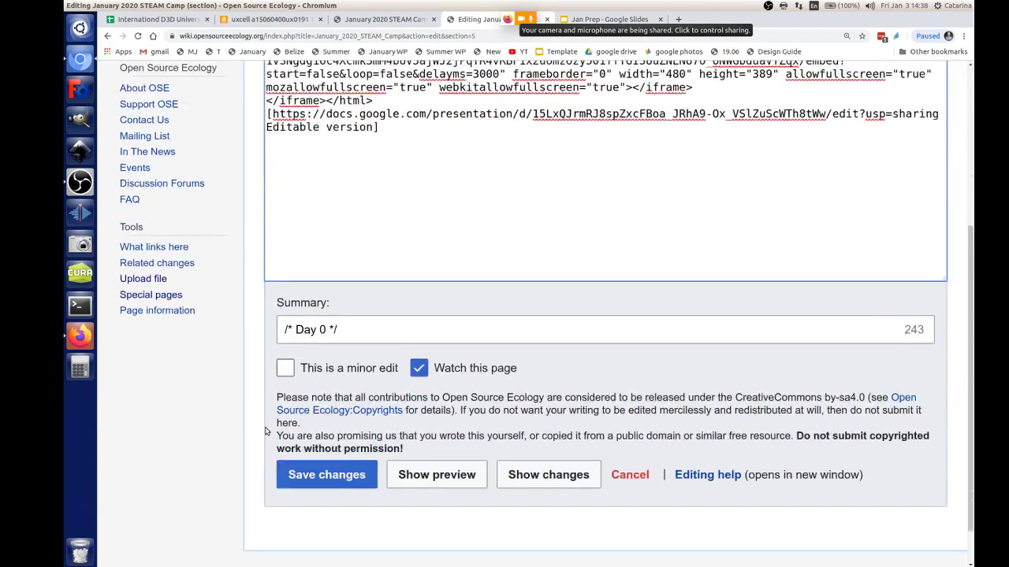
click(326, 422)
scroll(297, 447, up, 2)
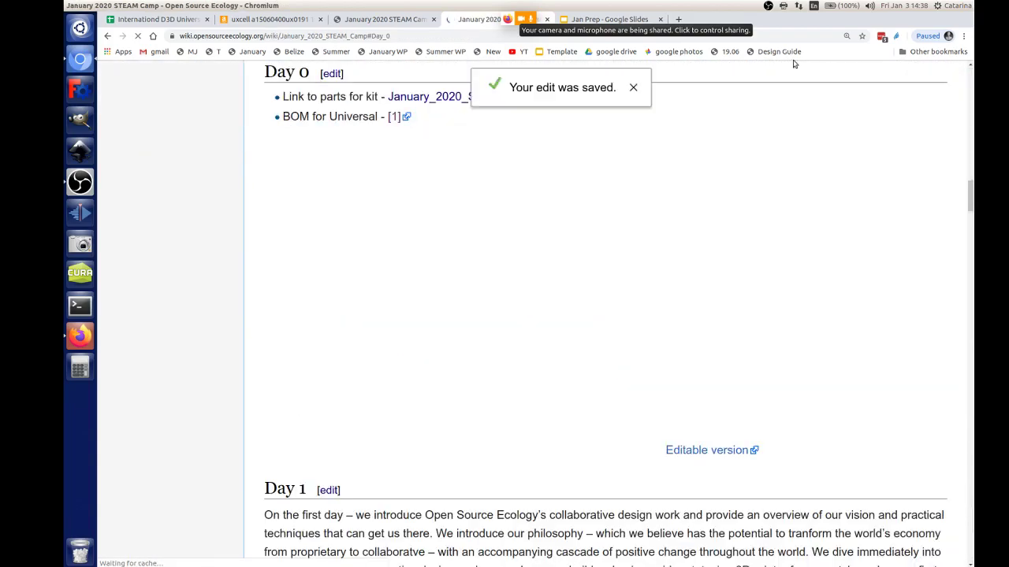
click(635, 88)
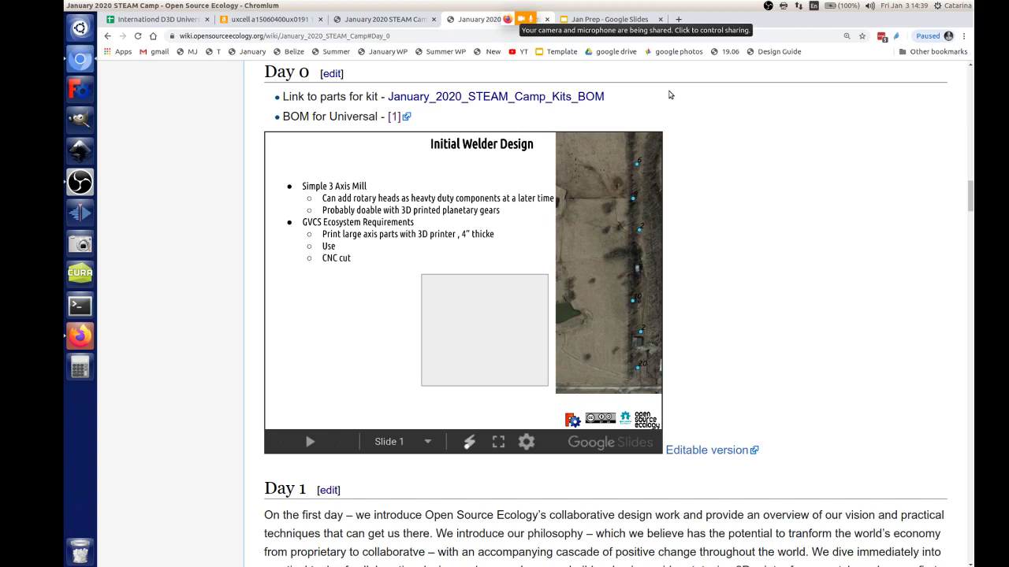
Step: Open the Kits BOM wiki page in a new tab
right_click(508, 94)
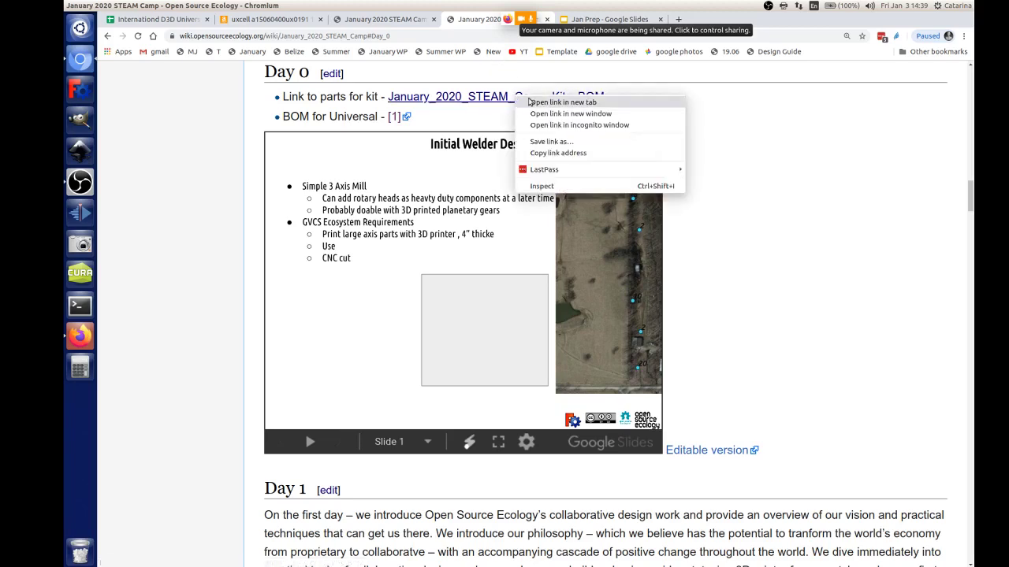
click(551, 101)
click(622, 18)
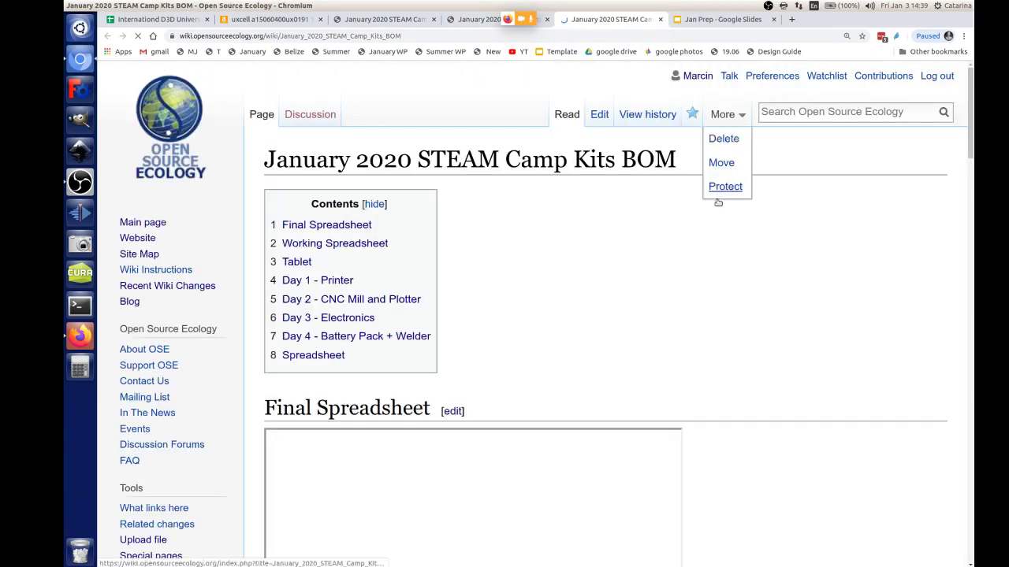
Step: Open the embedded Printer sheet in Google Sheets, then return to the Kits BOM page
scroll(840, 213, down, 10)
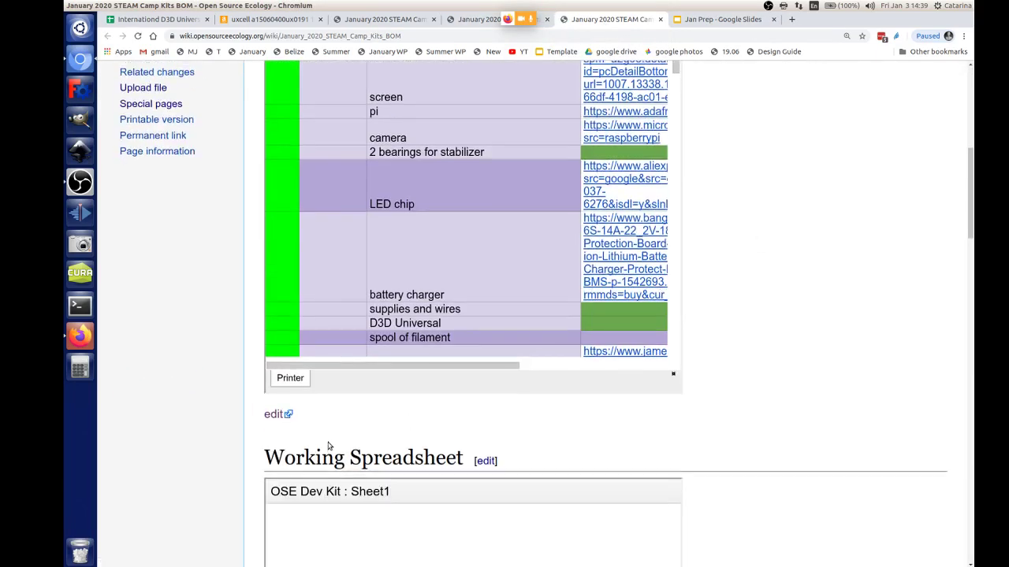
scroll(602, 407, down, 10)
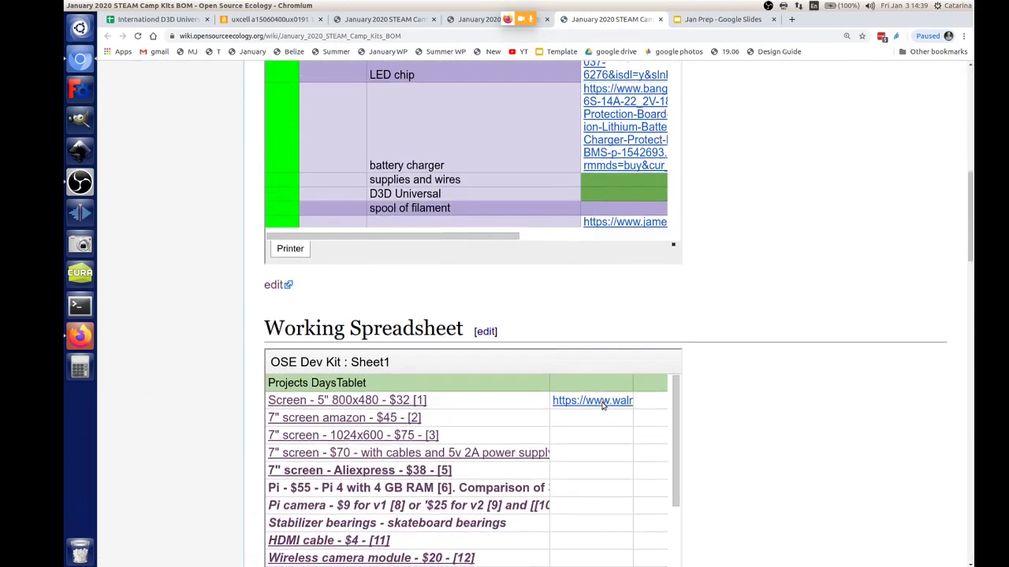
scroll(602, 407, up, 6)
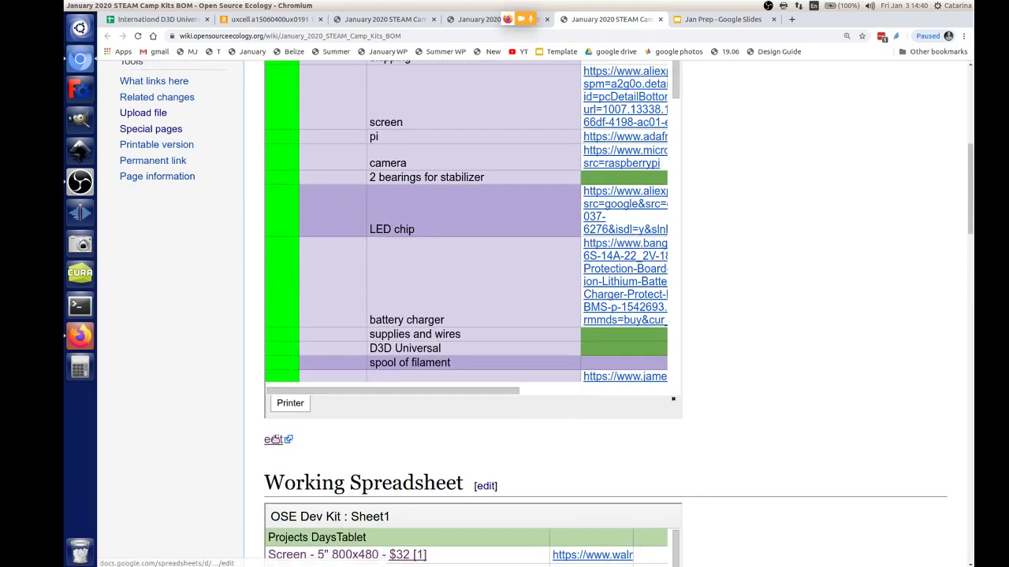
click(278, 439)
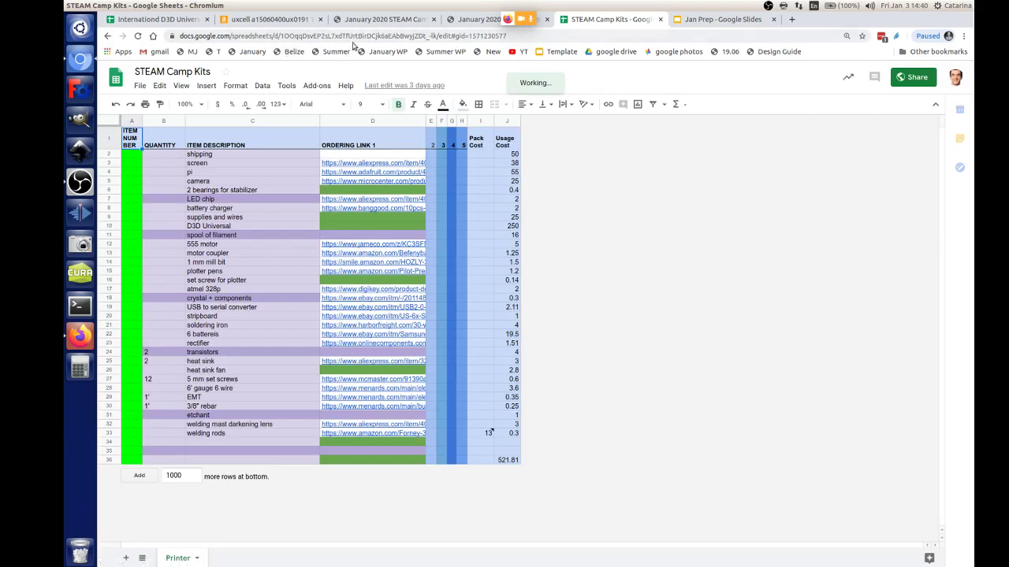
click(386, 20)
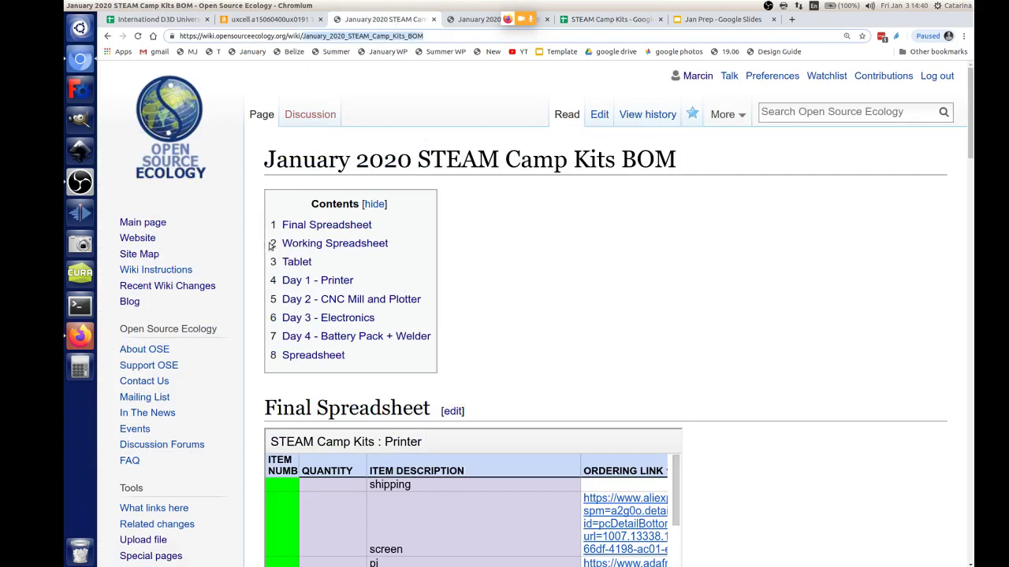
Step: Reload the Kits BOM page and go back to the January 2020 STEAM Camp page
click(138, 37)
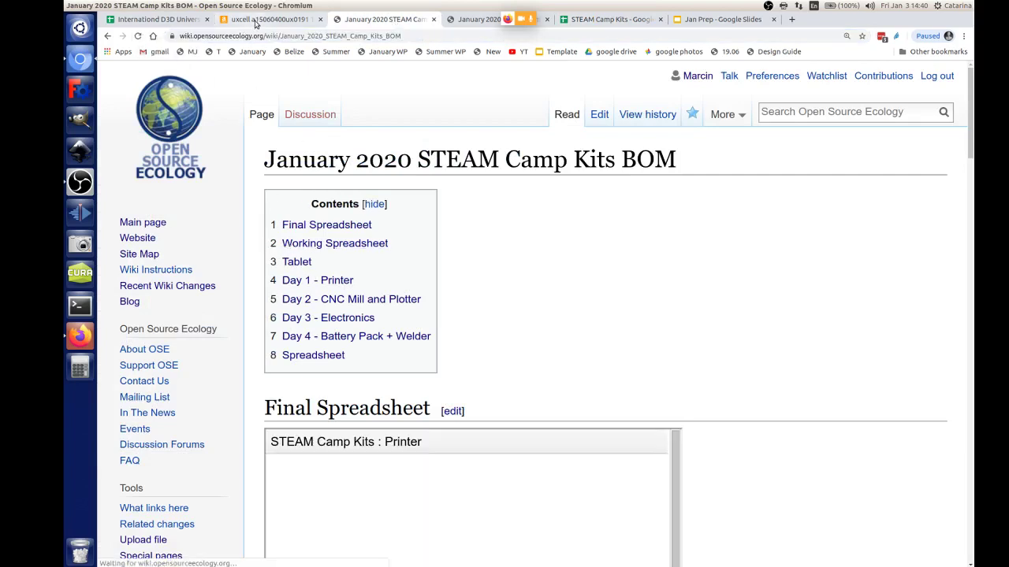
click(477, 20)
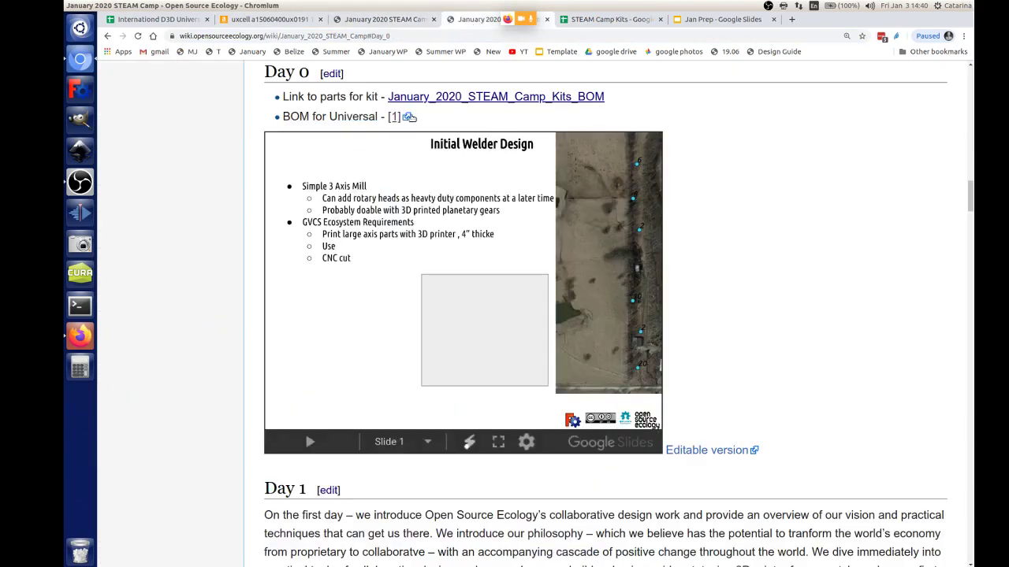
scroll(409, 117, up, 2)
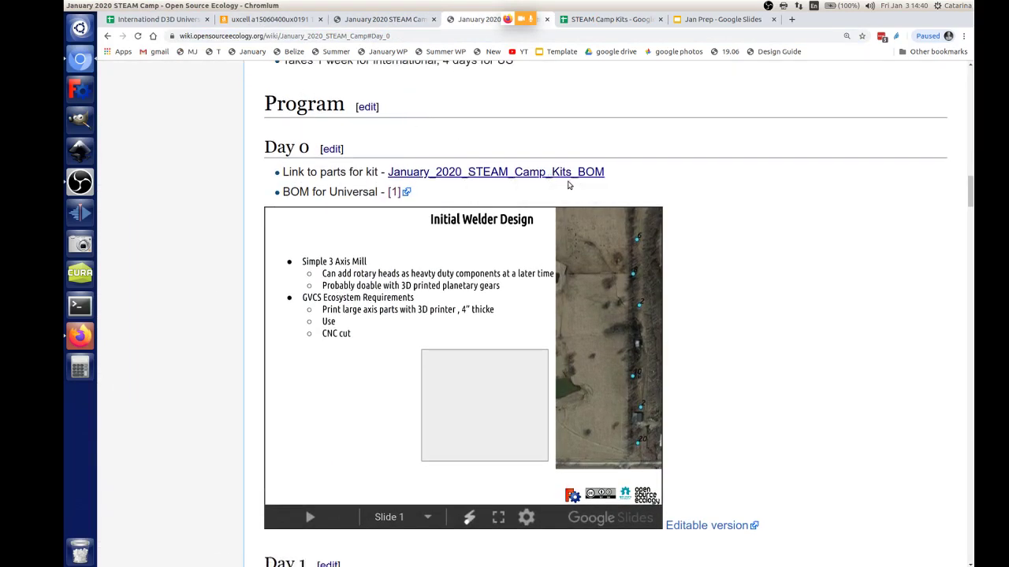
scroll(722, 266, up, 1)
scroll(723, 265, down, 3)
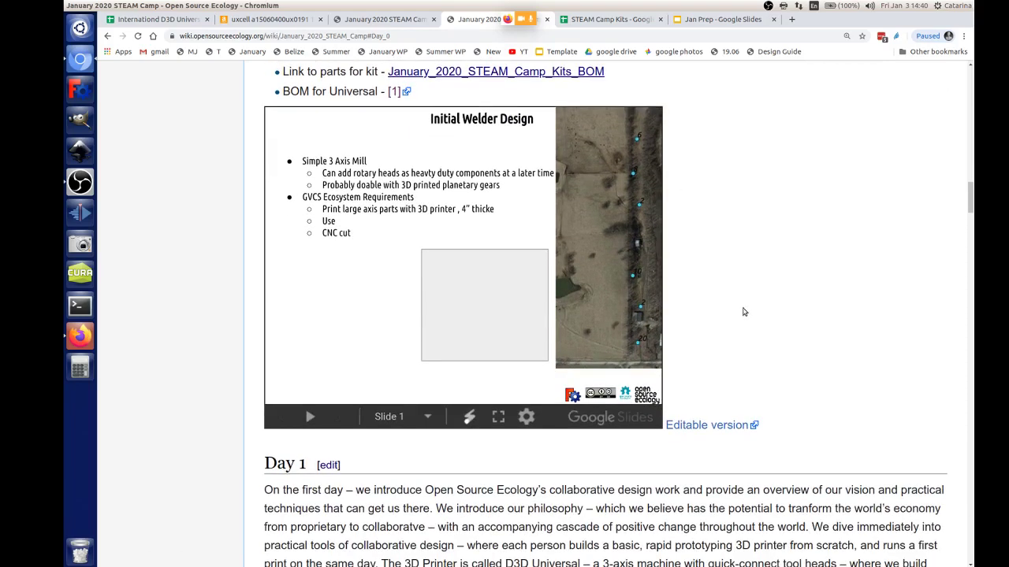
scroll(723, 267, up, 4)
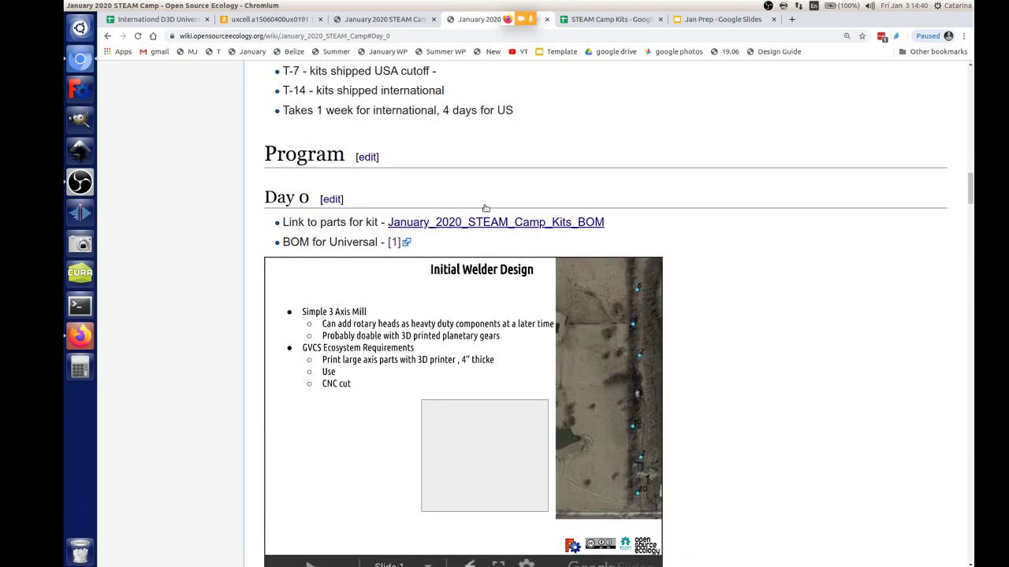
scroll(482, 205, up, 2)
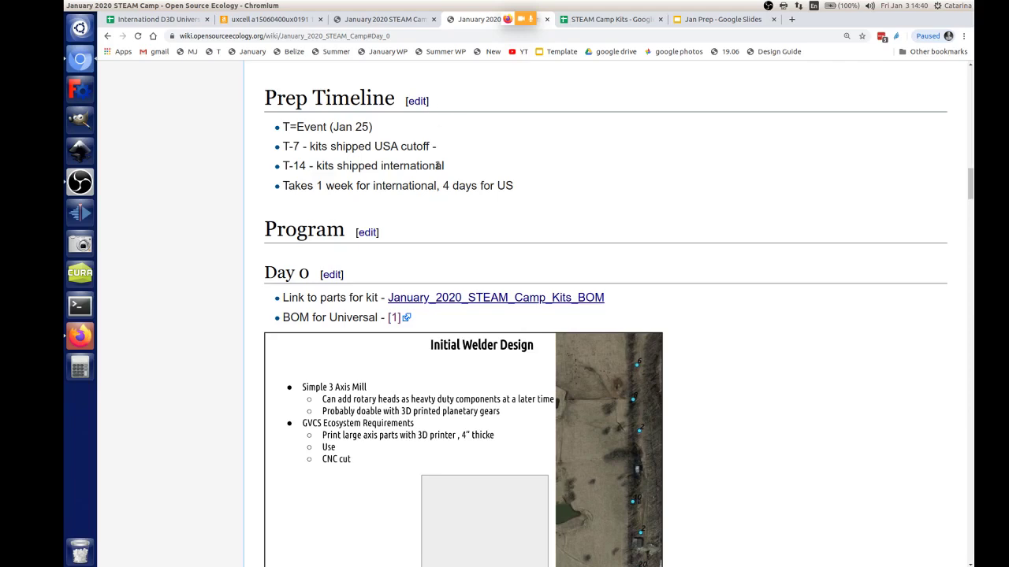
scroll(604, 165, up, 12)
scroll(604, 165, up, 2)
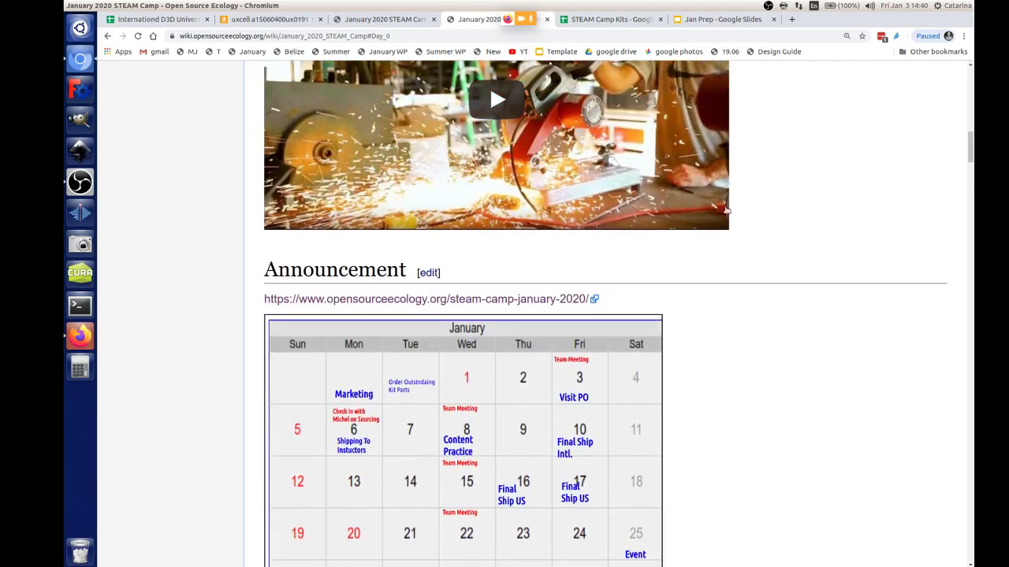
scroll(767, 252, up, 3)
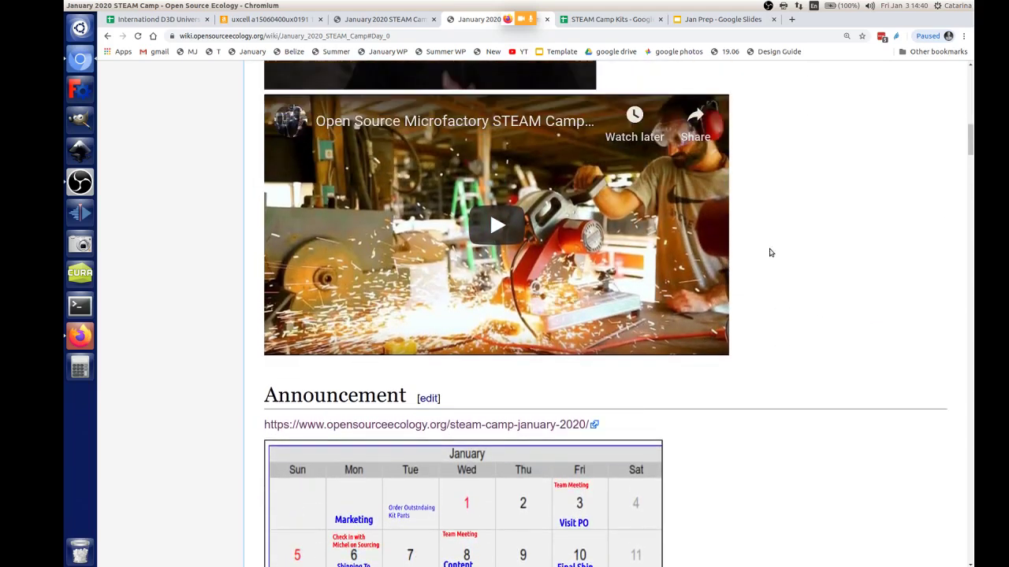
click(623, 26)
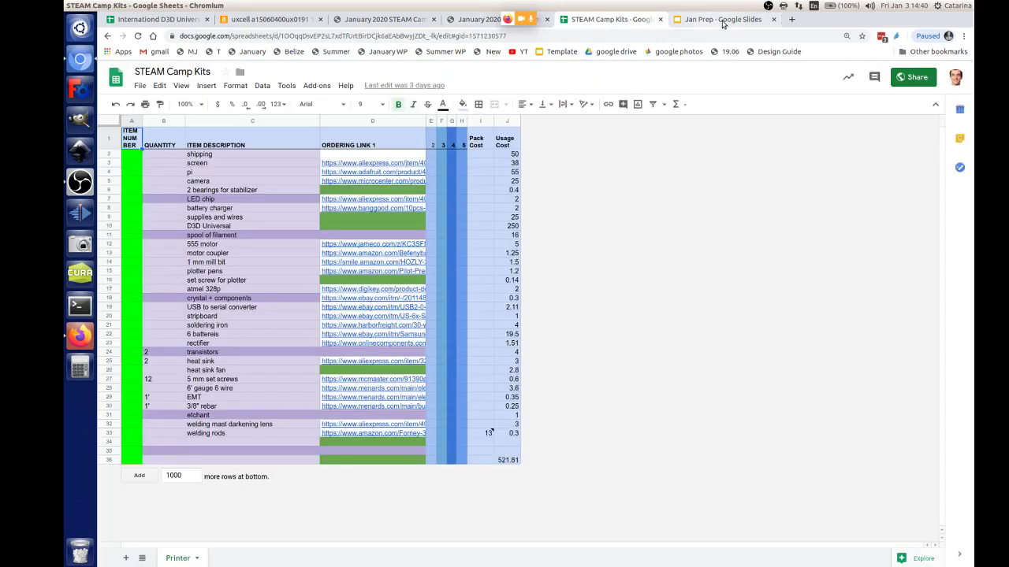
click(478, 20)
Step: Jump to the Day 0 section and copy its page address for the call
scroll(765, 193, up, 8)
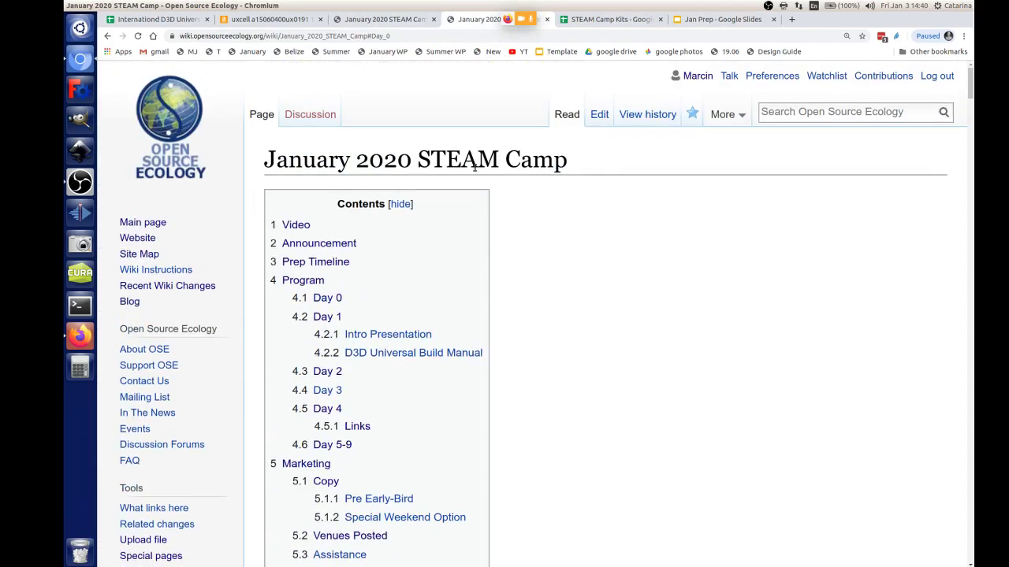
triple_click(474, 165)
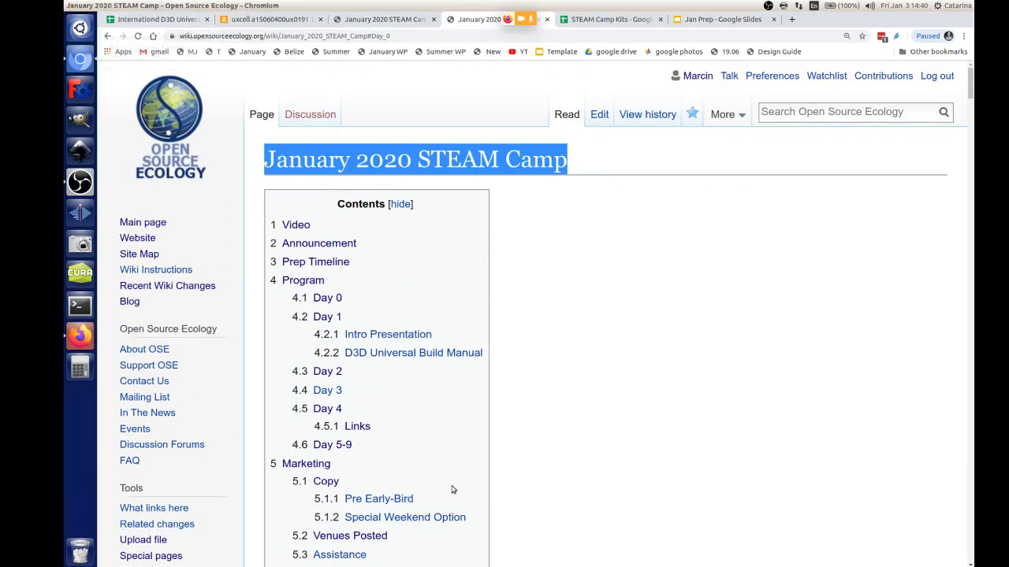
click(326, 298)
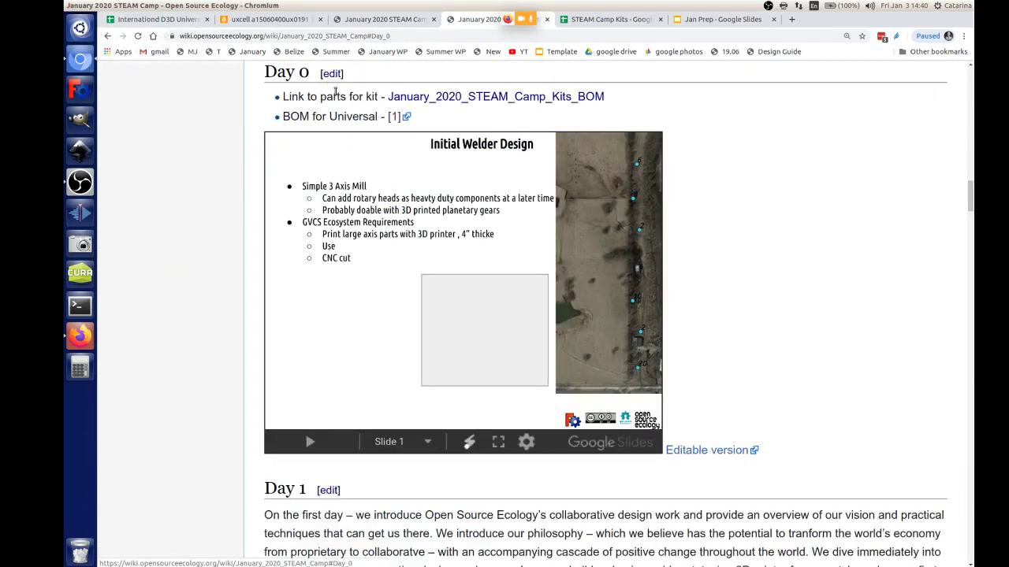
click(322, 39)
key(ctrl+c)
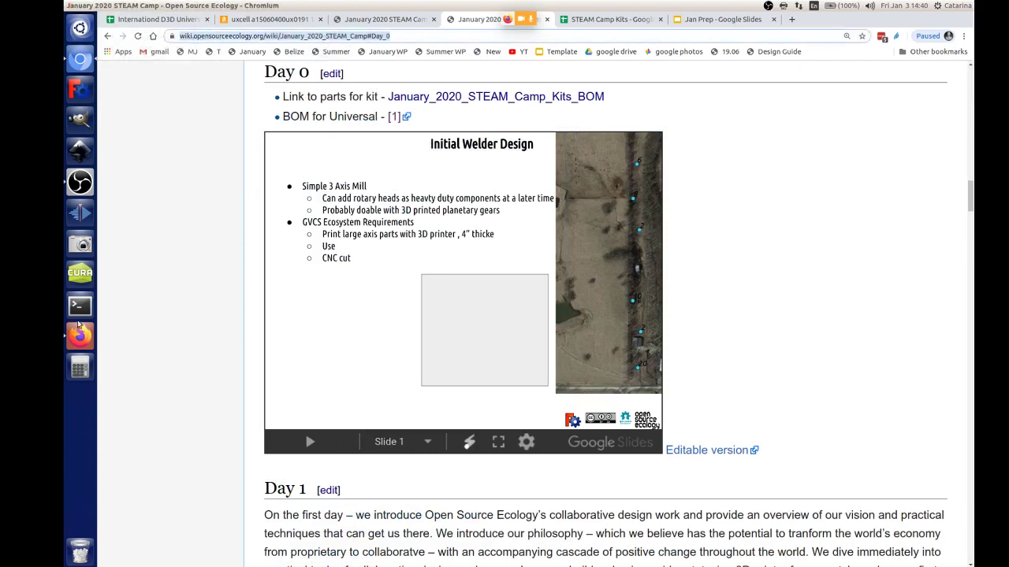
click(79, 326)
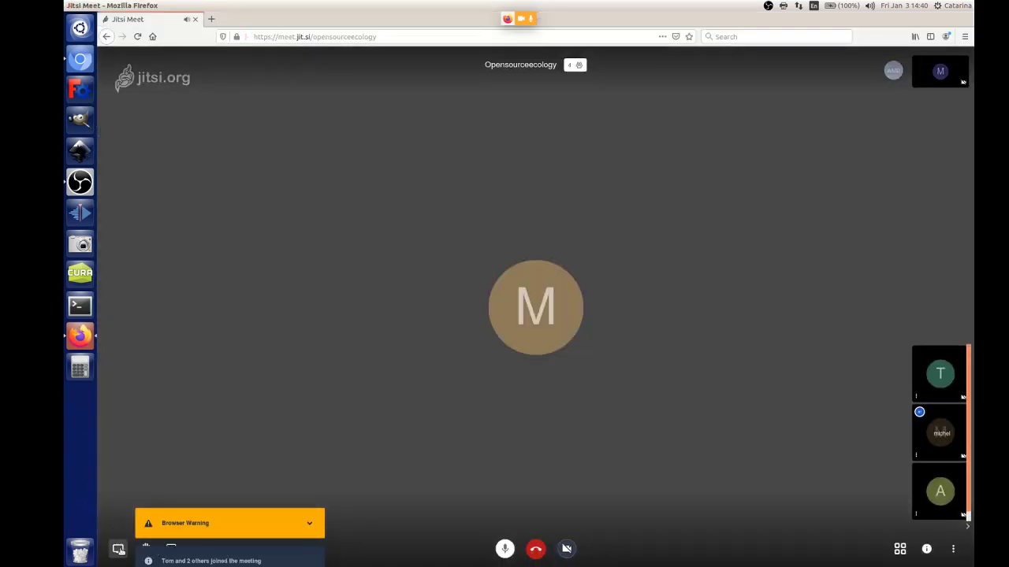
Step: Post the January_2020_STEAM_Camp#Day_0 link in the Jitsi meeting chat
click(171, 548)
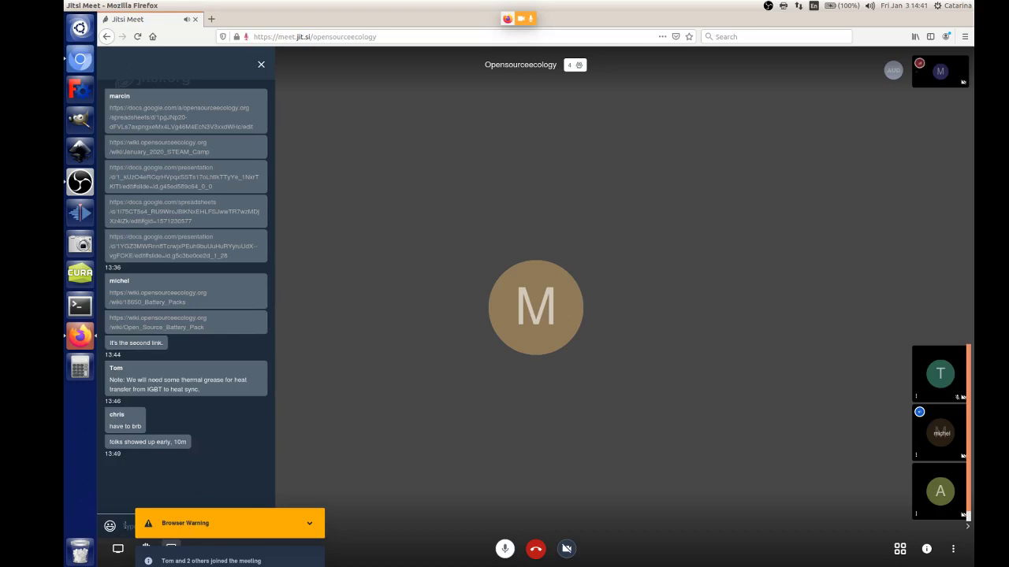
key(ctrl+v)
key(Return)
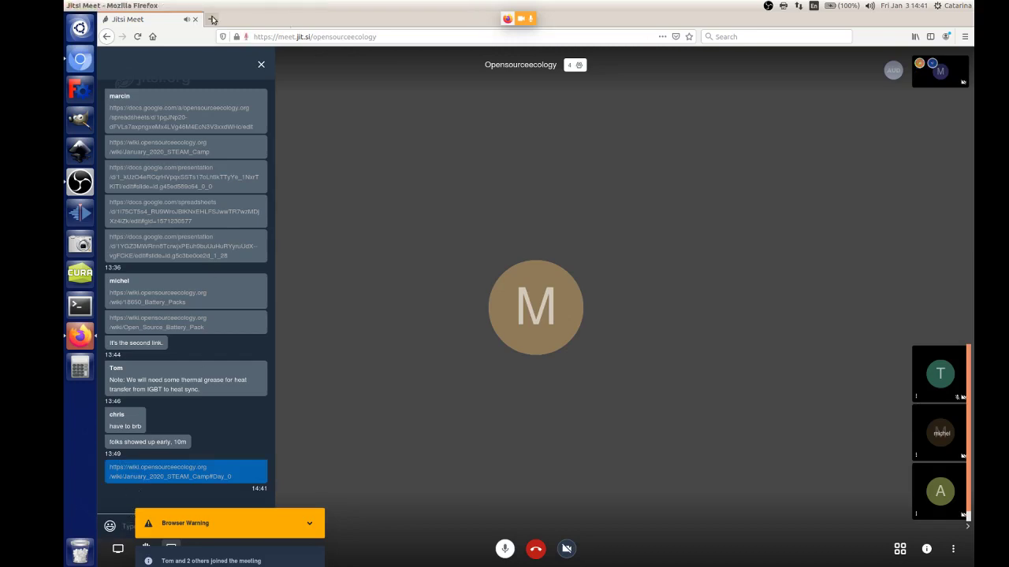
Step: Return to the STEAM Camp Kits spreadsheet and start a text search for 'bulb'
key(alt+Tab)
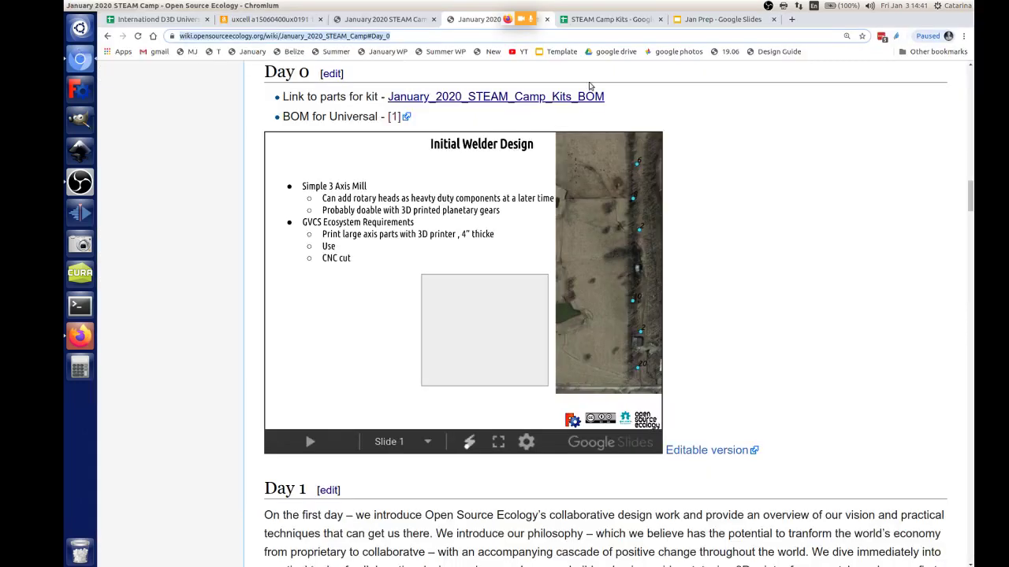
click(619, 22)
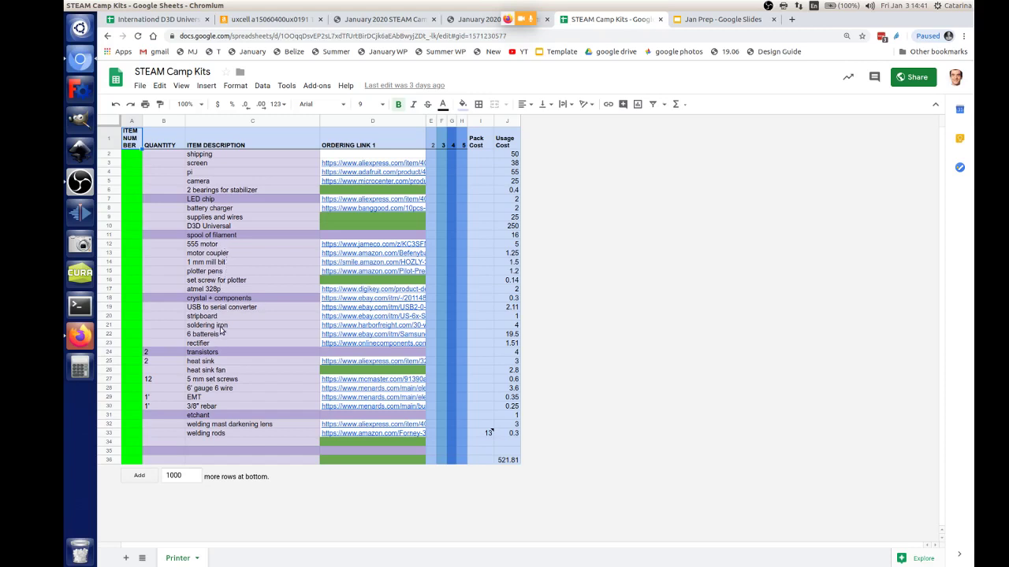
key(ctrl+f)
text(bulb)
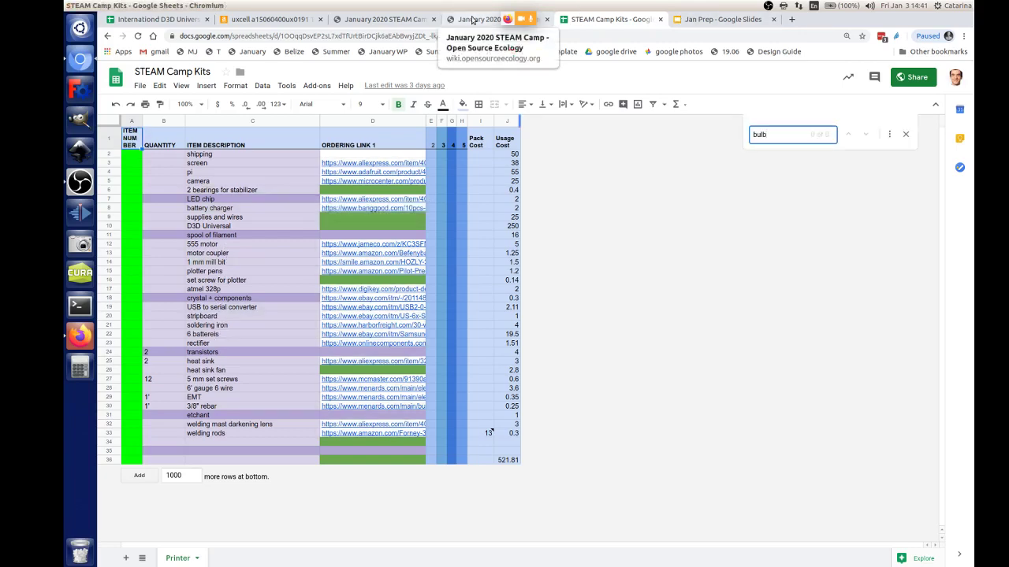
Step: Open the January_2020_STEAM_Camp_Kits_BOM page and jump to its Working Spreadsheet section
click(471, 20)
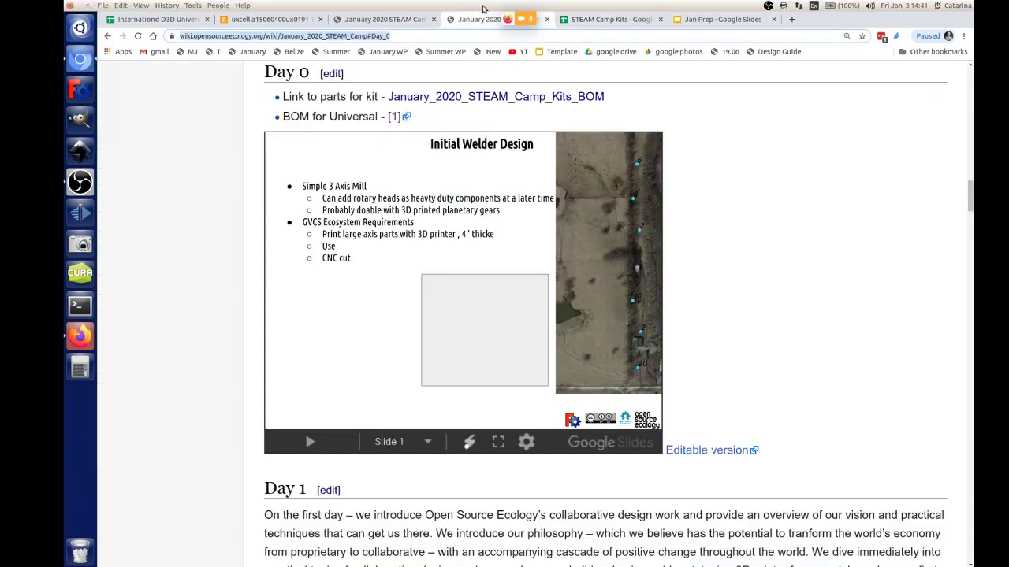
click(510, 95)
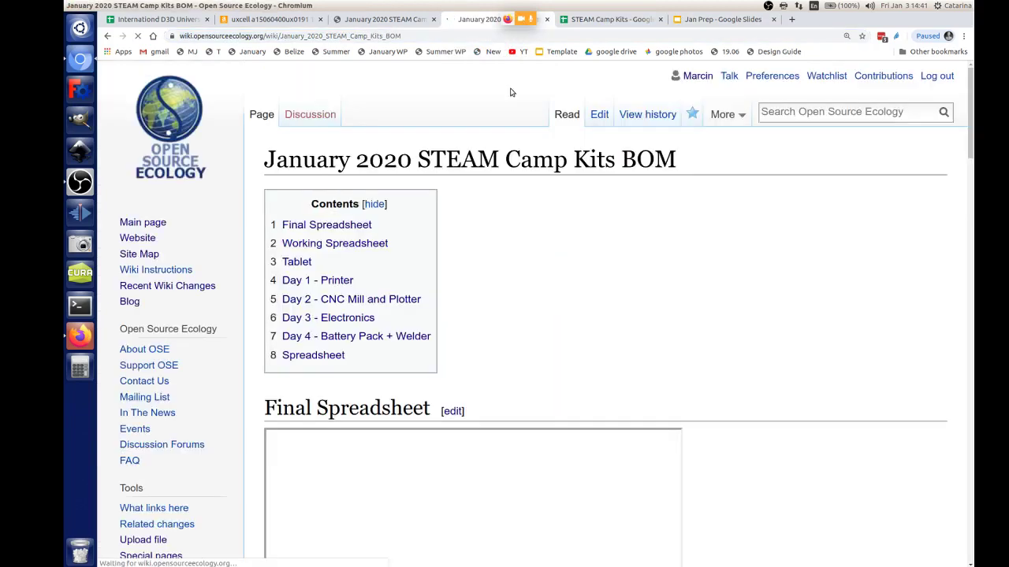
scroll(394, 333, down, 2)
click(374, 140)
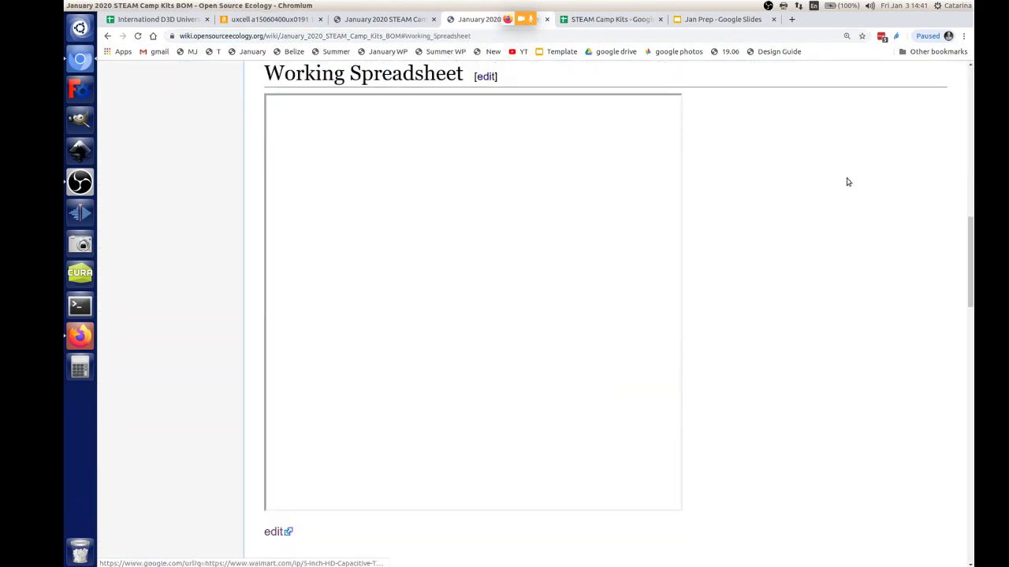
Step: Look through the embedded Working Spreadsheet, then open that section in the editor
scroll(790, 244, down, 3)
scroll(344, 282, down, 3)
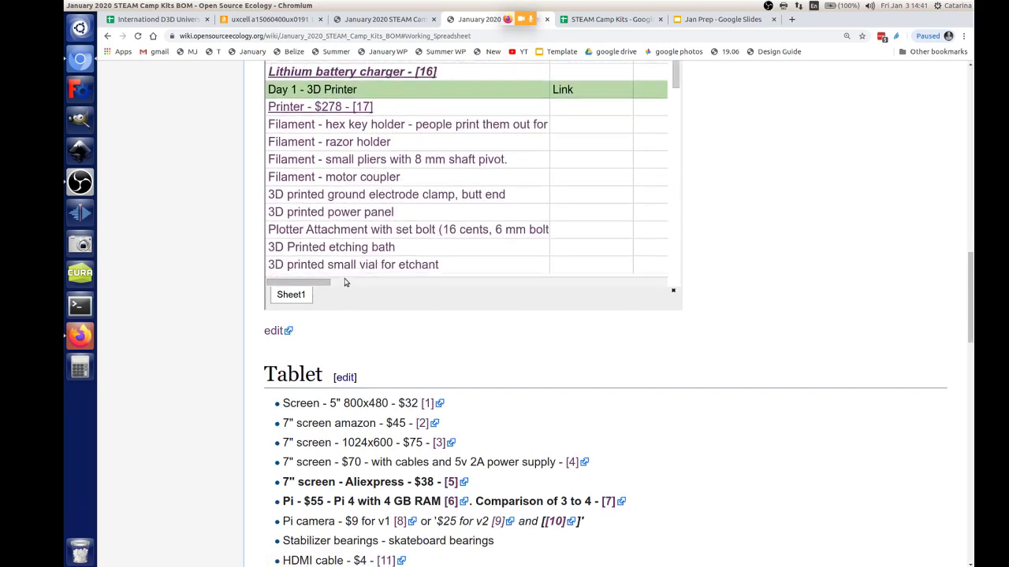
scroll(345, 282, down, 2)
scroll(522, 342, up, 2)
scroll(428, 297, up, 3)
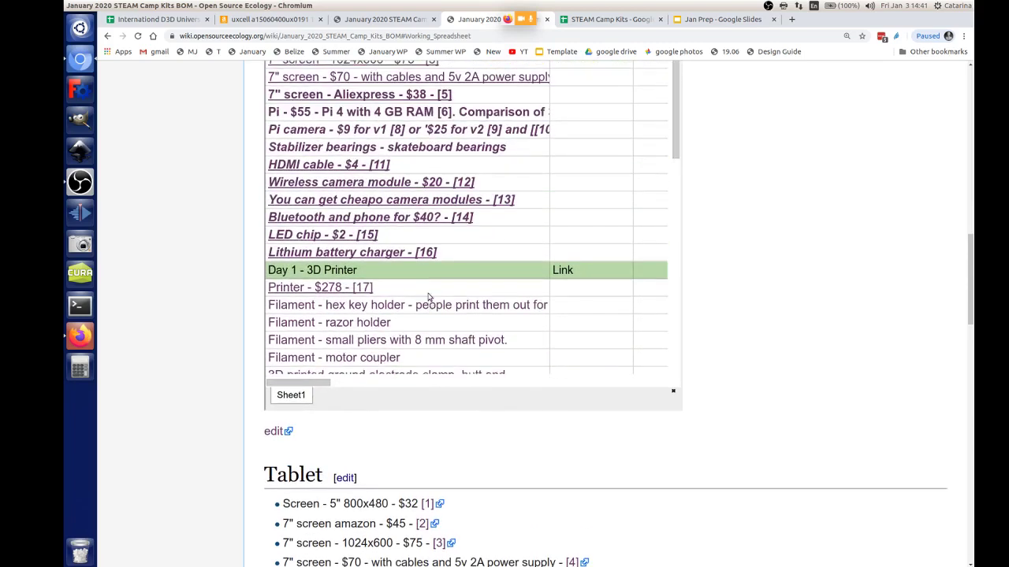
scroll(428, 297, up, 5)
scroll(428, 256, down, 1)
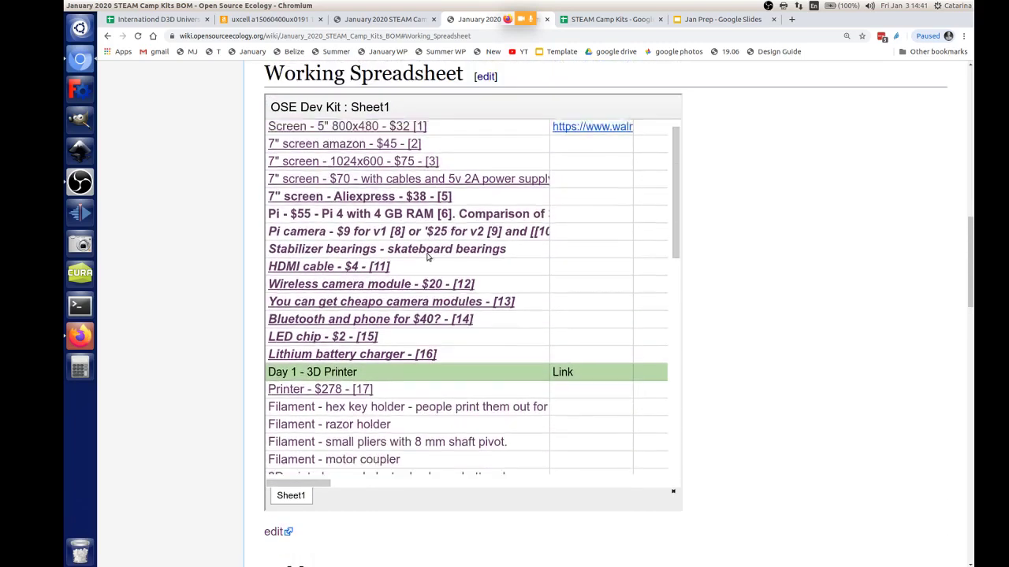
scroll(428, 256, down, 5)
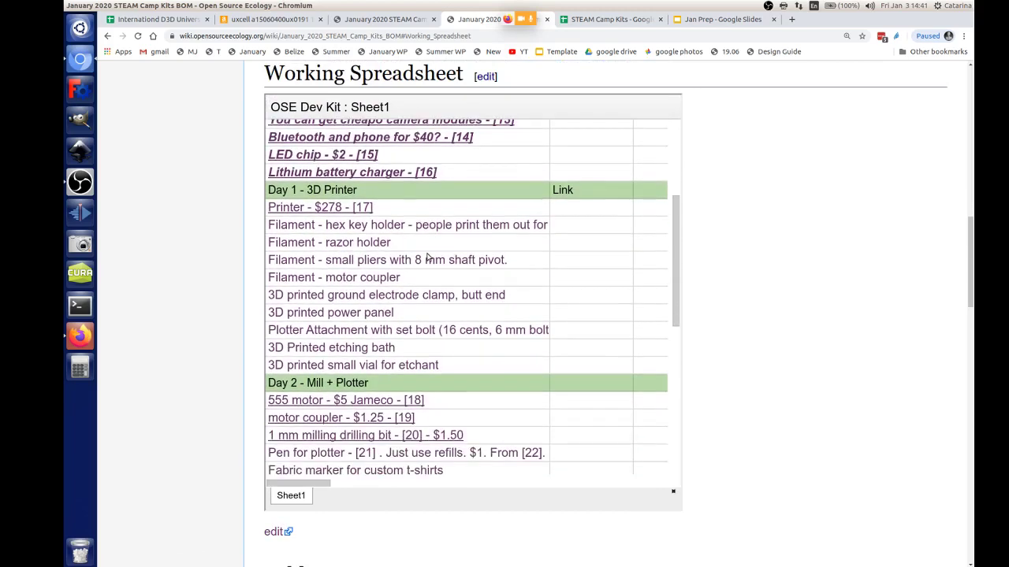
scroll(428, 258, down, 5)
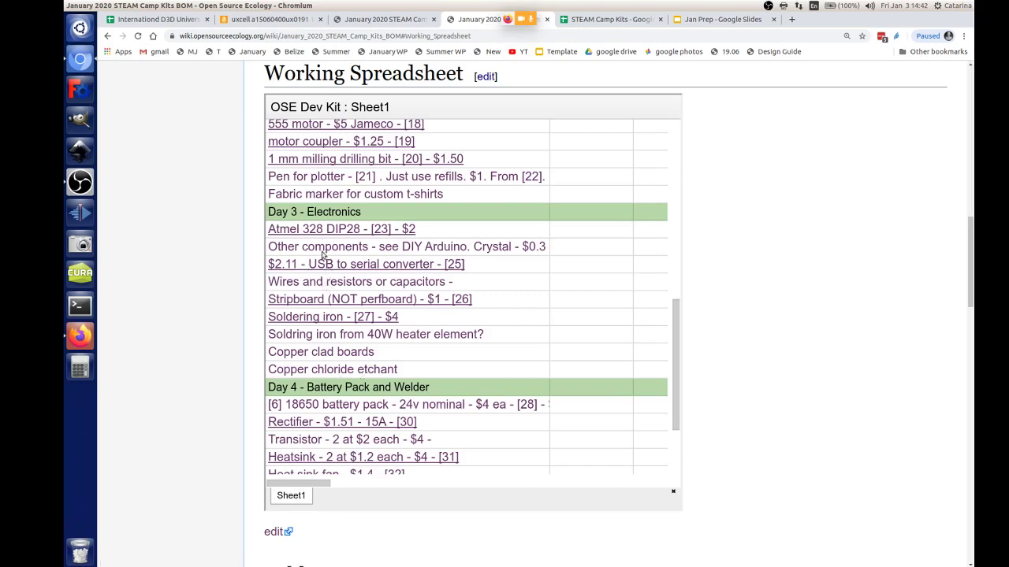
scroll(360, 317, down, 3)
scroll(360, 317, down, 1)
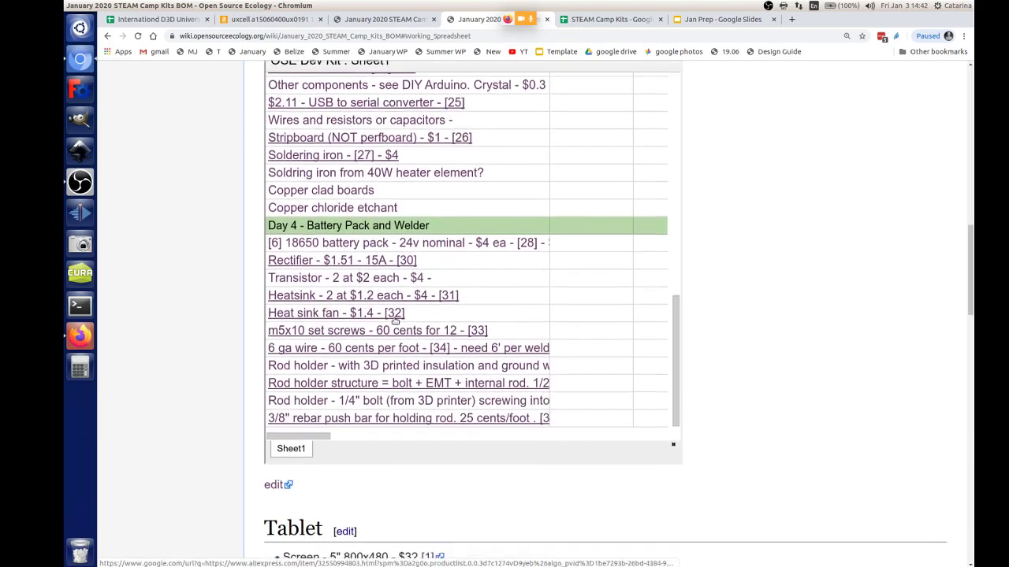
drag(972, 273, 967, 244)
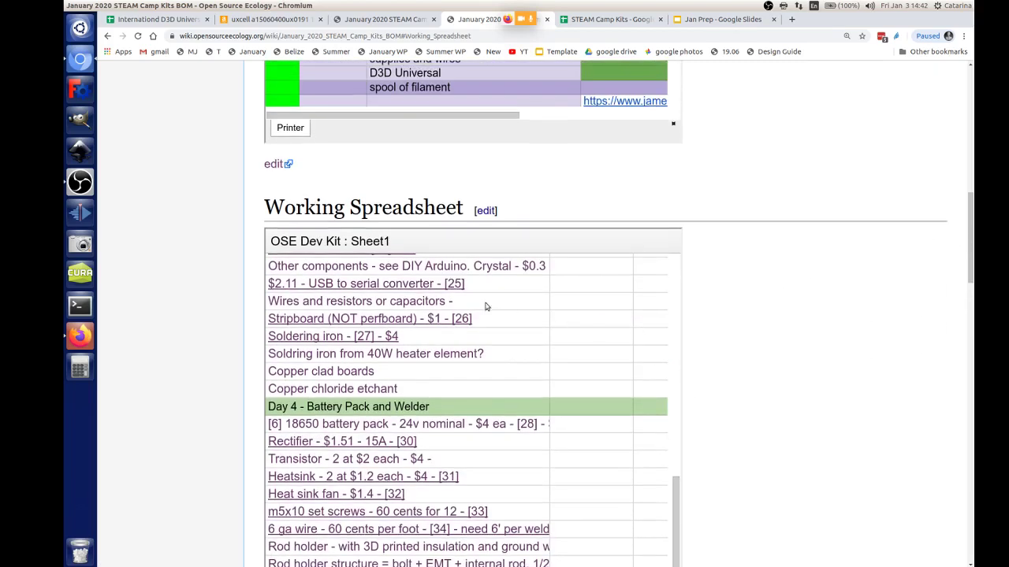
scroll(600, 157, up, 3)
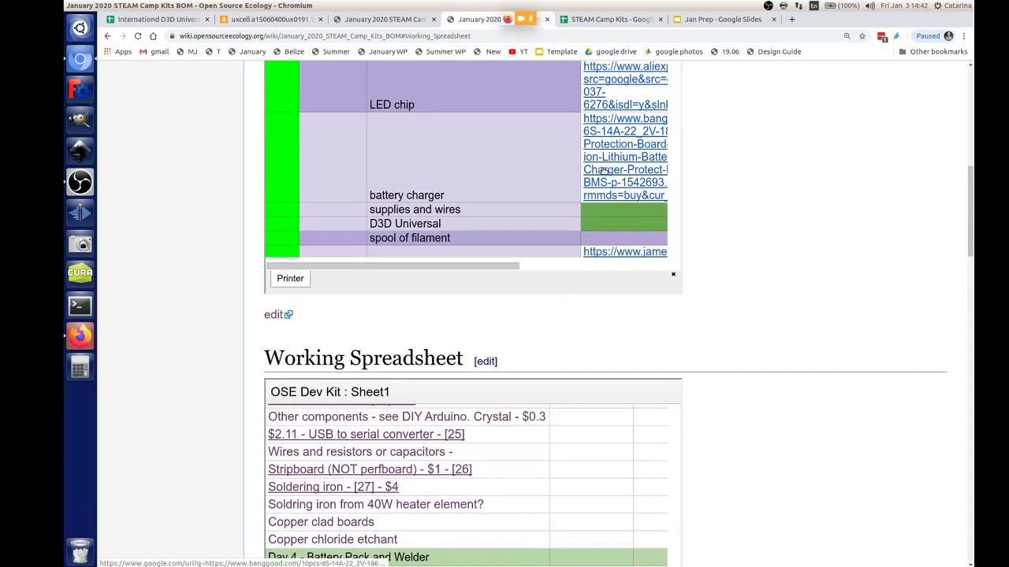
scroll(601, 171, down, 2)
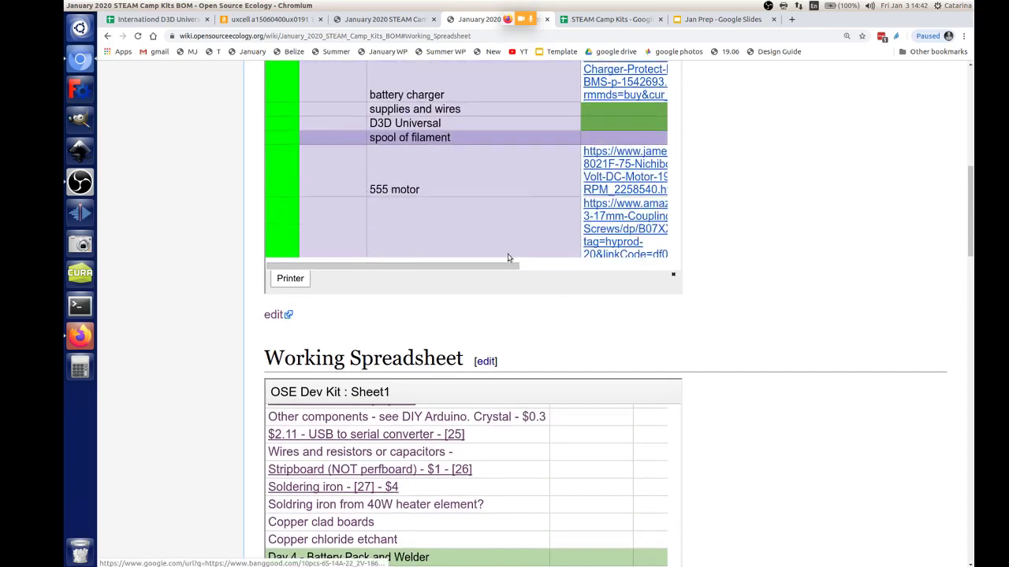
click(478, 361)
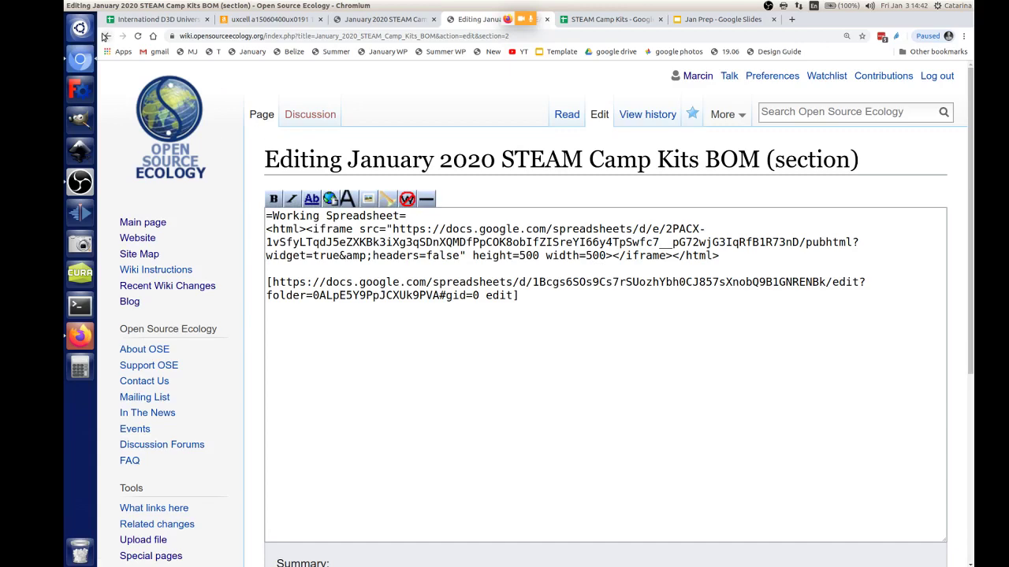
Step: Leave the editor and open the Printer sheet's source spreadsheet in Google Sheets
click(107, 36)
scroll(906, 444, up, 5)
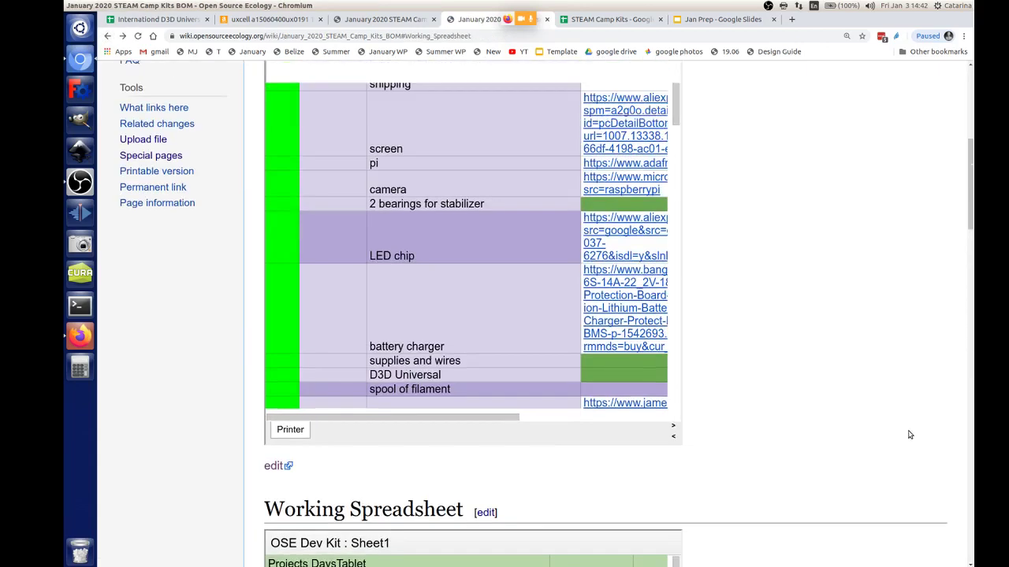
scroll(906, 427, down, 5)
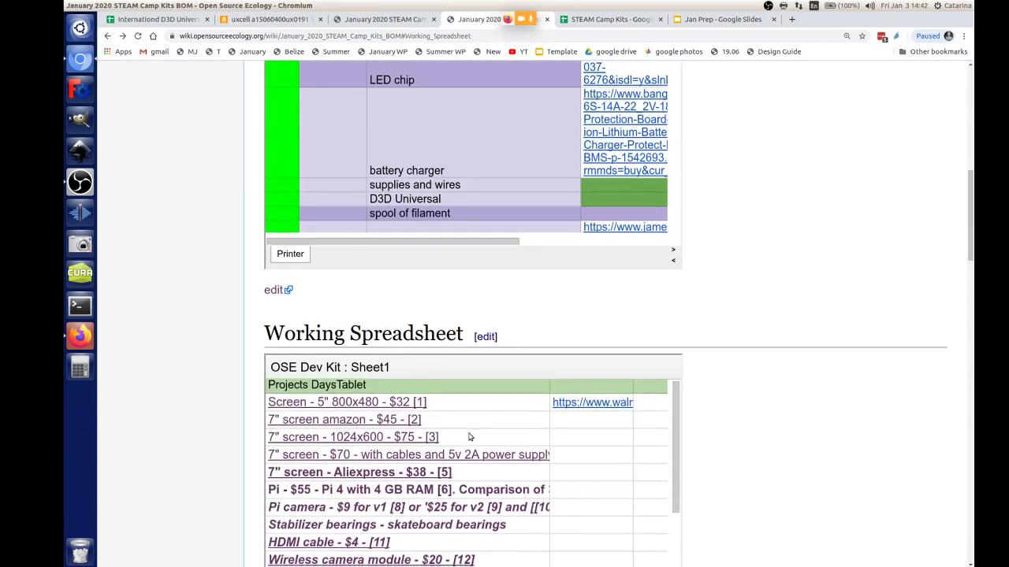
scroll(465, 429, down, 3)
scroll(912, 338, down, 5)
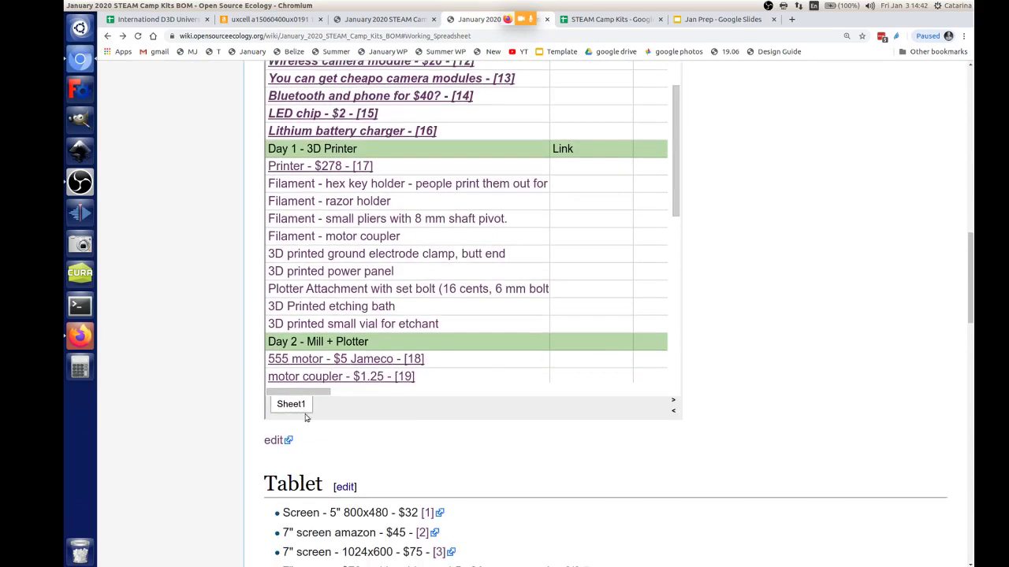
scroll(588, 360, up, 4)
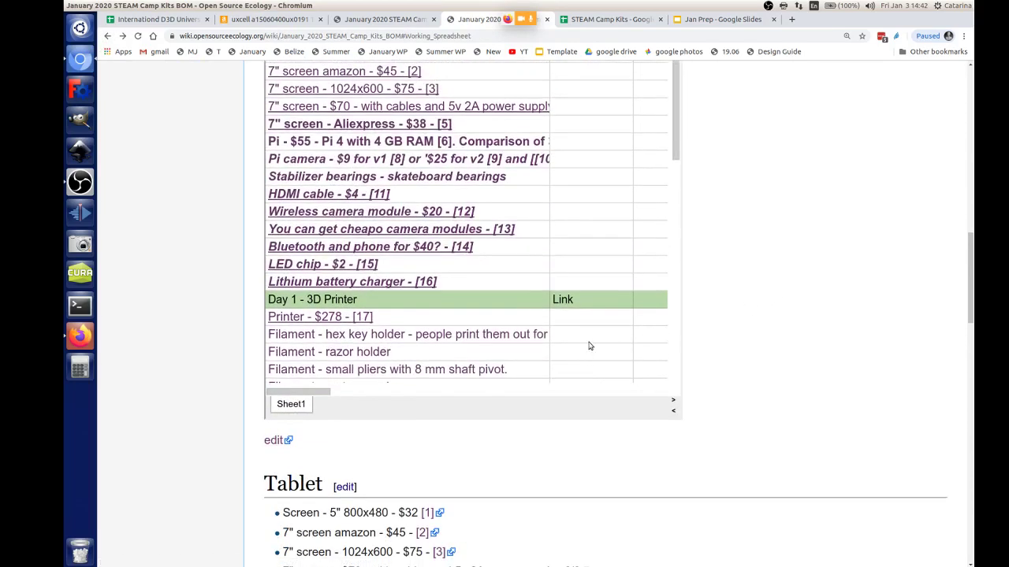
scroll(252, 409, up, 5)
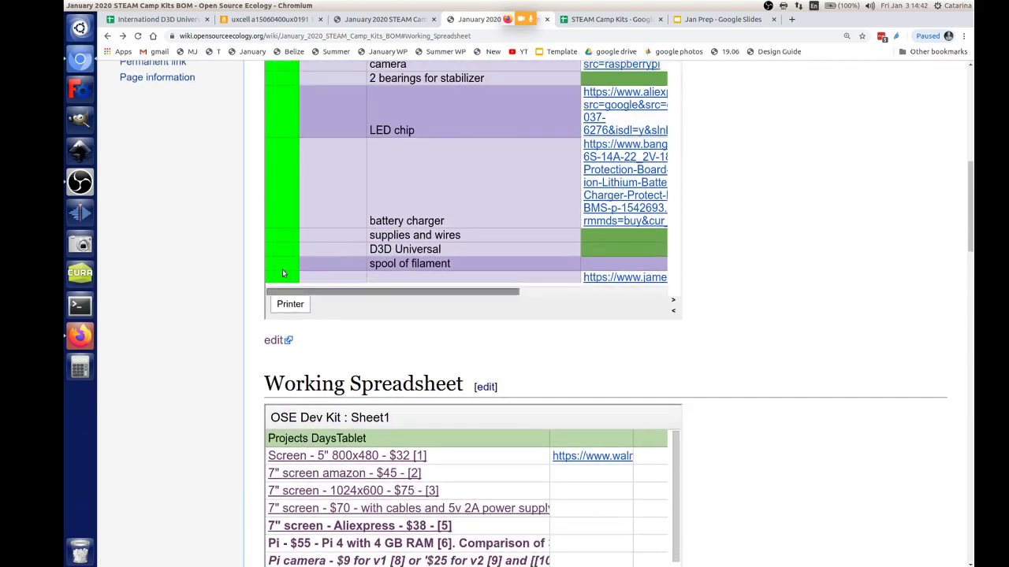
click(274, 340)
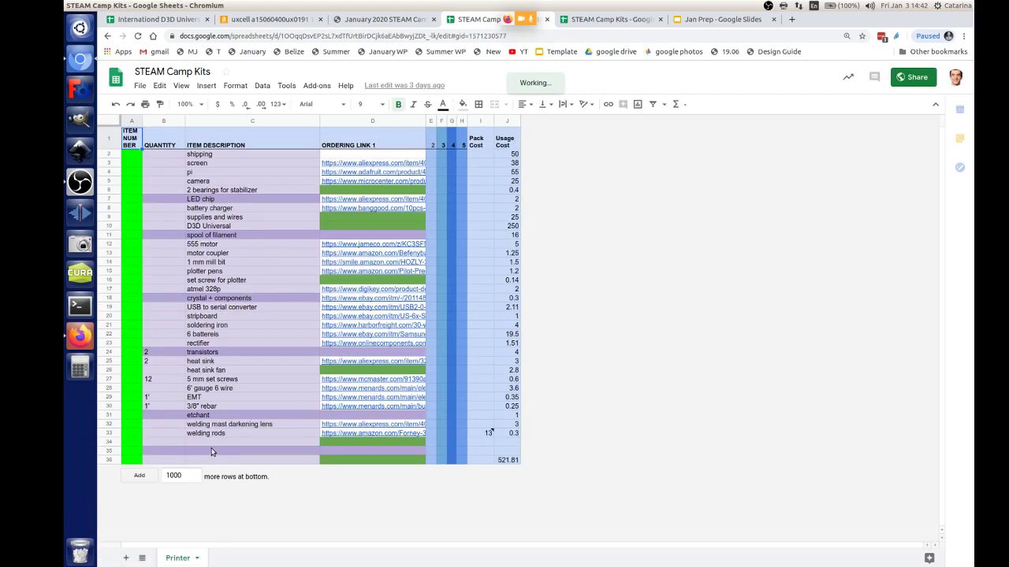
Step: Enter 'light' in empty cell C34 below the welding rods
click(196, 443)
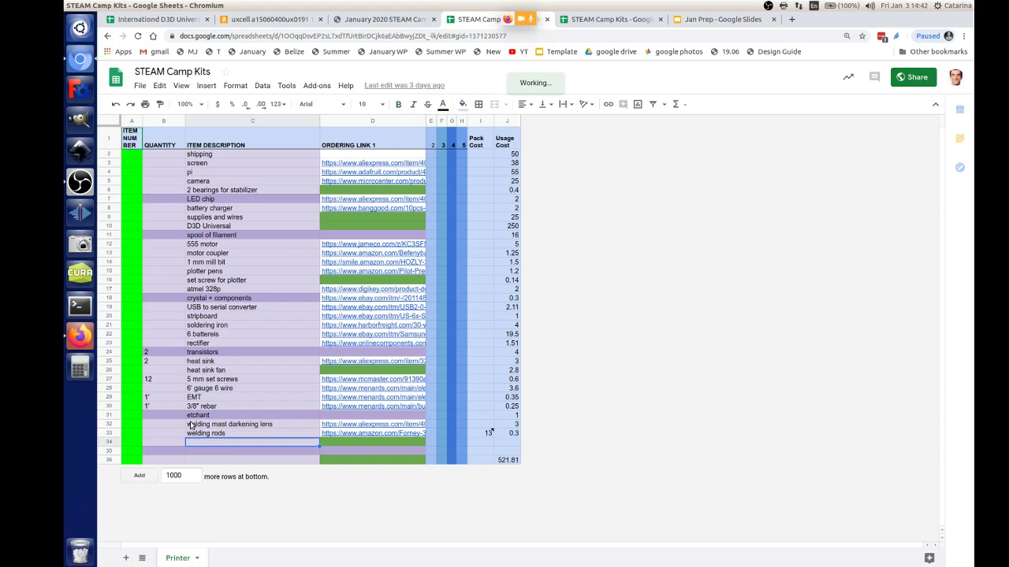
text(ligh)
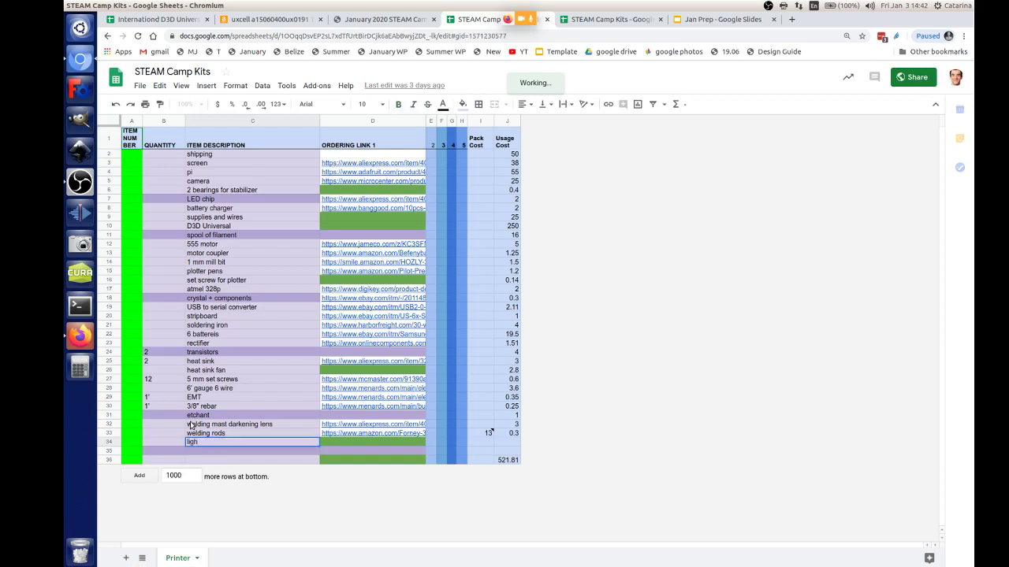
text(tt b)
key(BackSpace)
key(BackSpace)
click(82, 344)
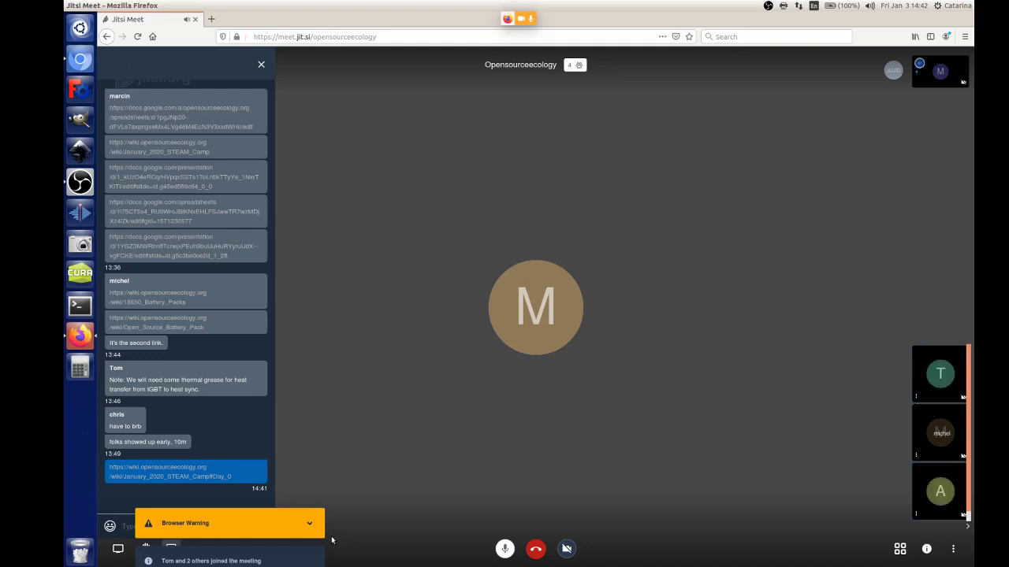
Step: Dismiss the Jitsi browser warning, reload the meeting, and return to the spreadsheet
click(309, 523)
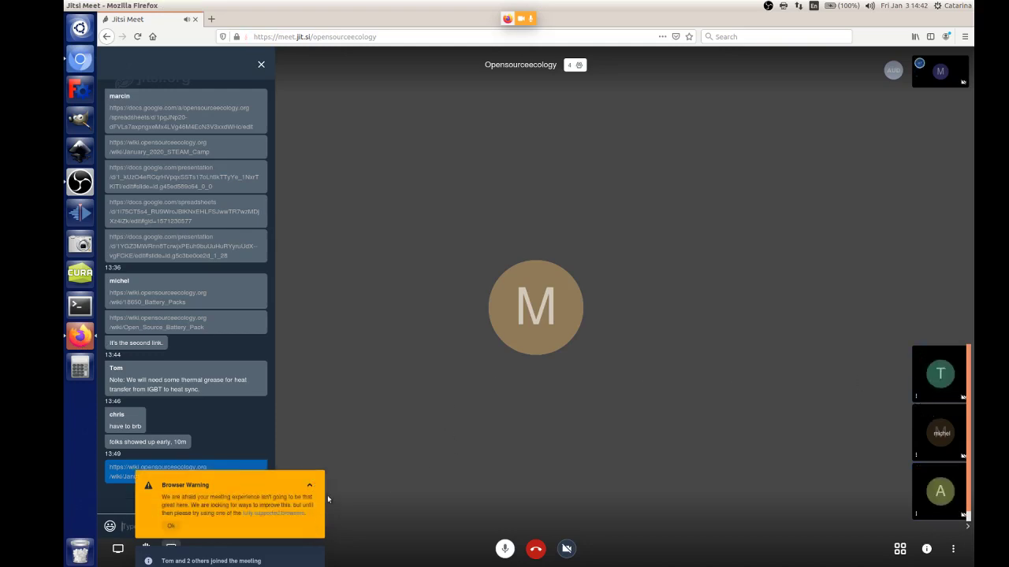
click(167, 527)
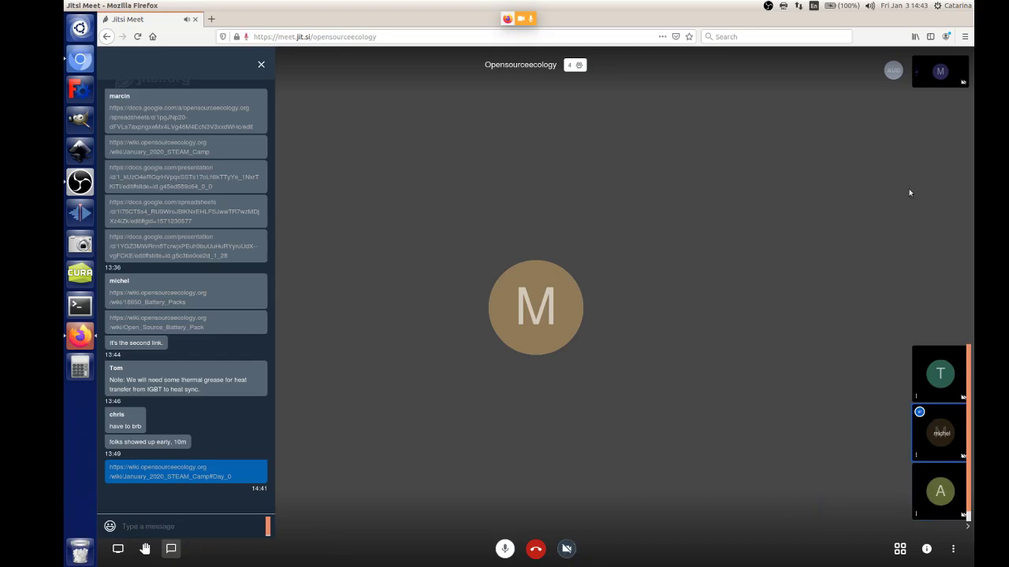
mouse_move(220, 4)
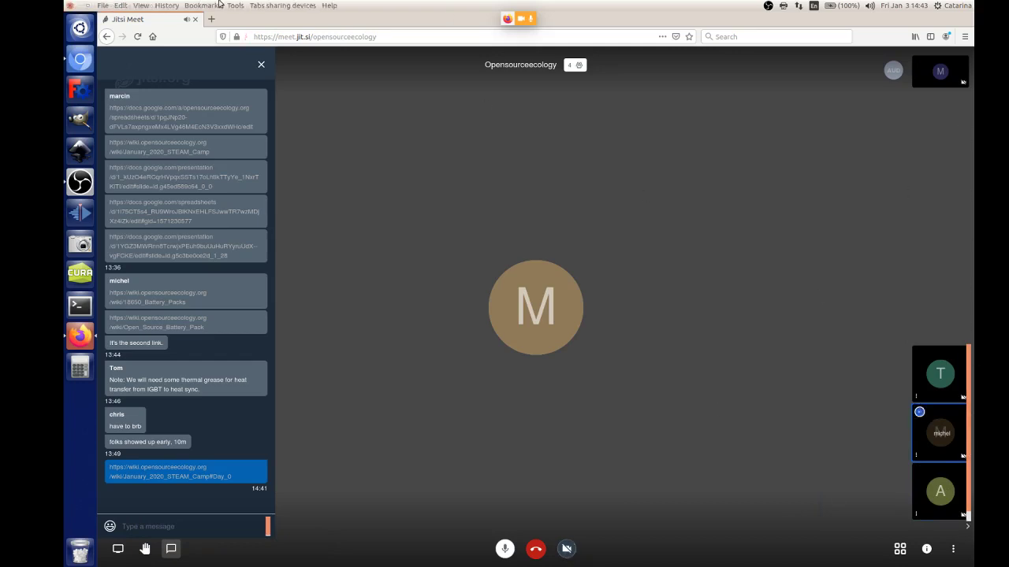
click(138, 36)
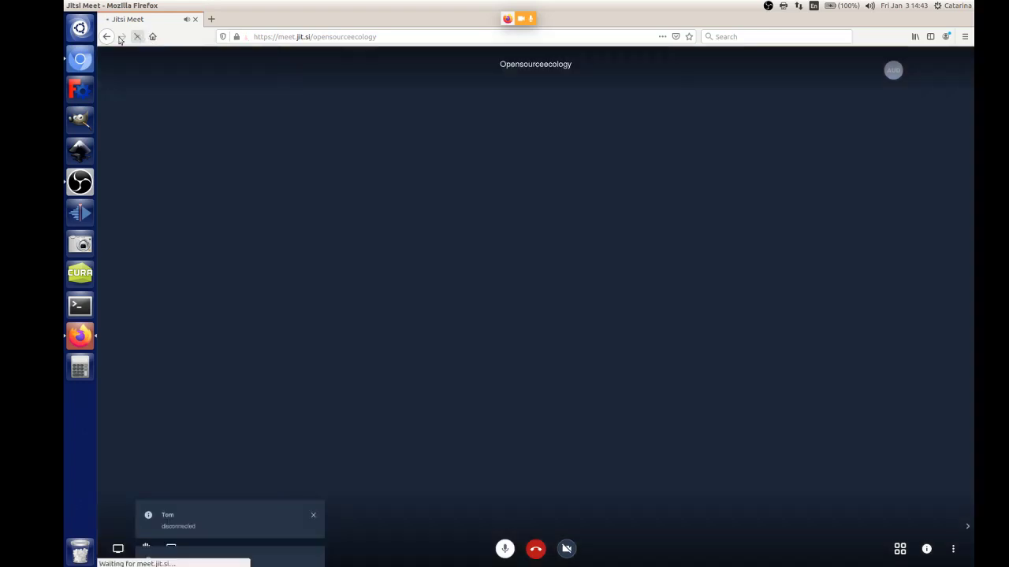
click(81, 59)
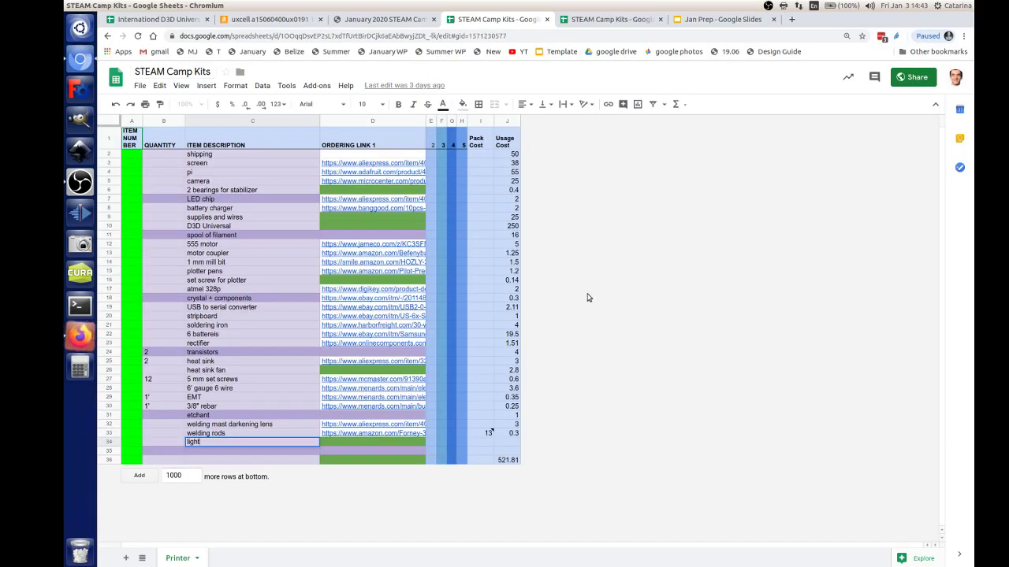
Step: Enter 'light bulb' in C34 and 'light bulb socket' in C35 of the item list
text(bulb)
key(Return)
text(light)
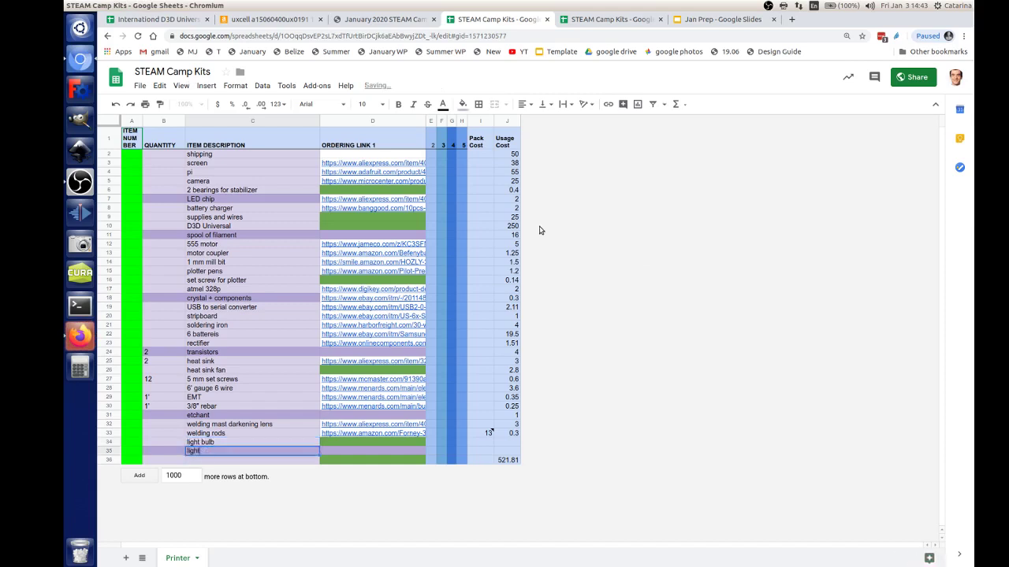
text( bulb socket)
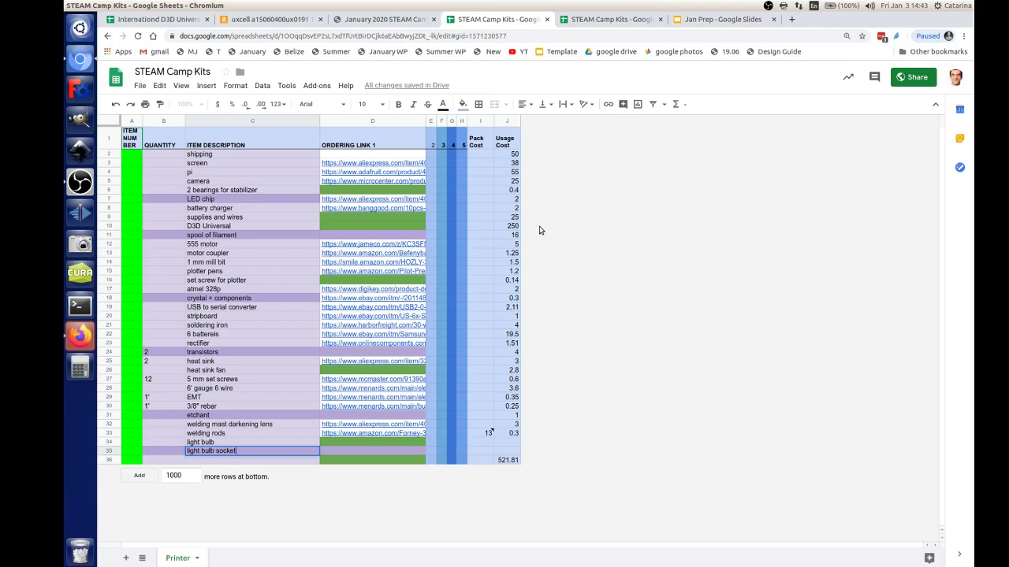
key(Return)
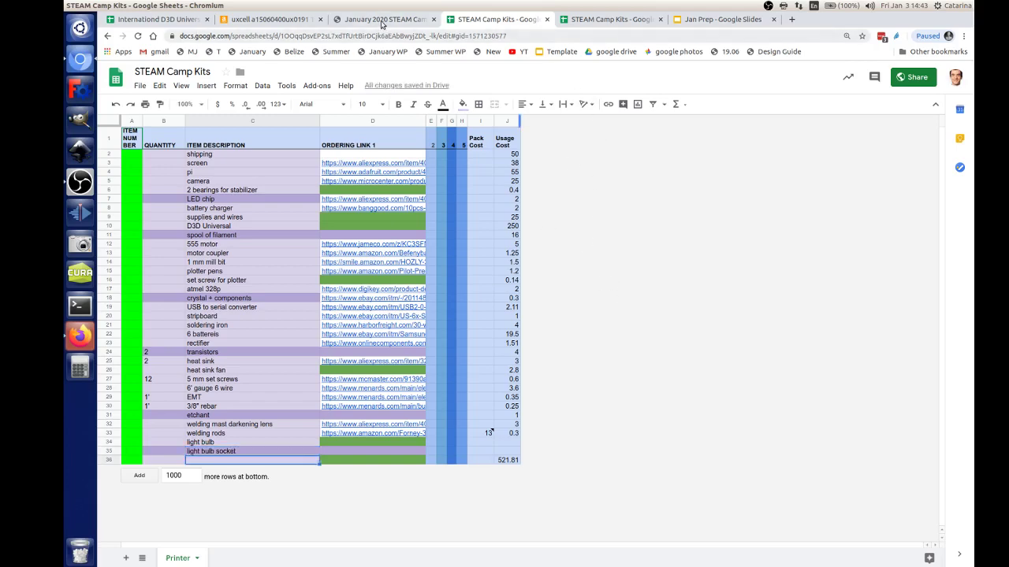
Step: Glance over the uxcell product page and the BOM sheet tabs, then return to the Jitsi Meet call
click(268, 19)
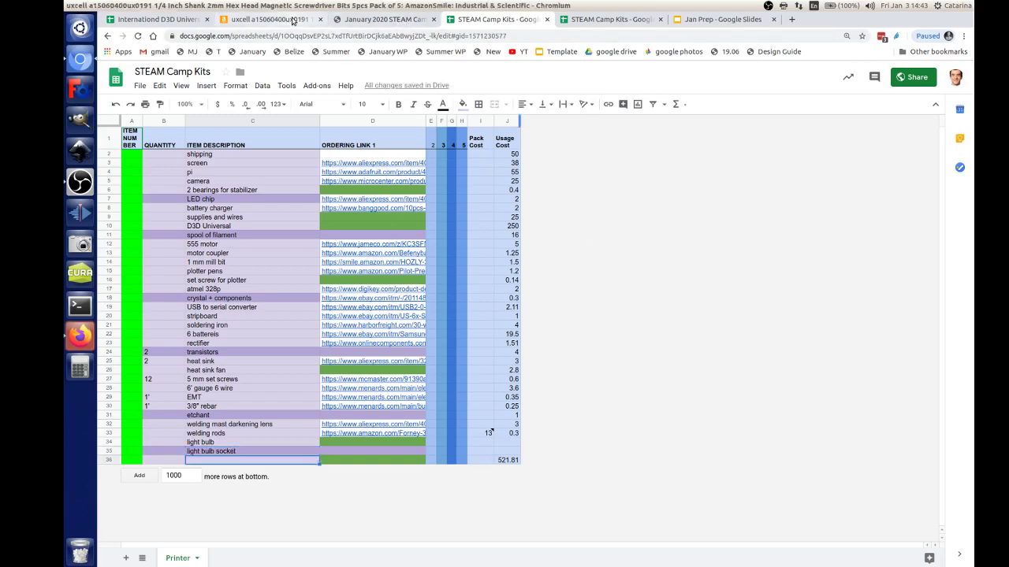
click(170, 19)
click(248, 20)
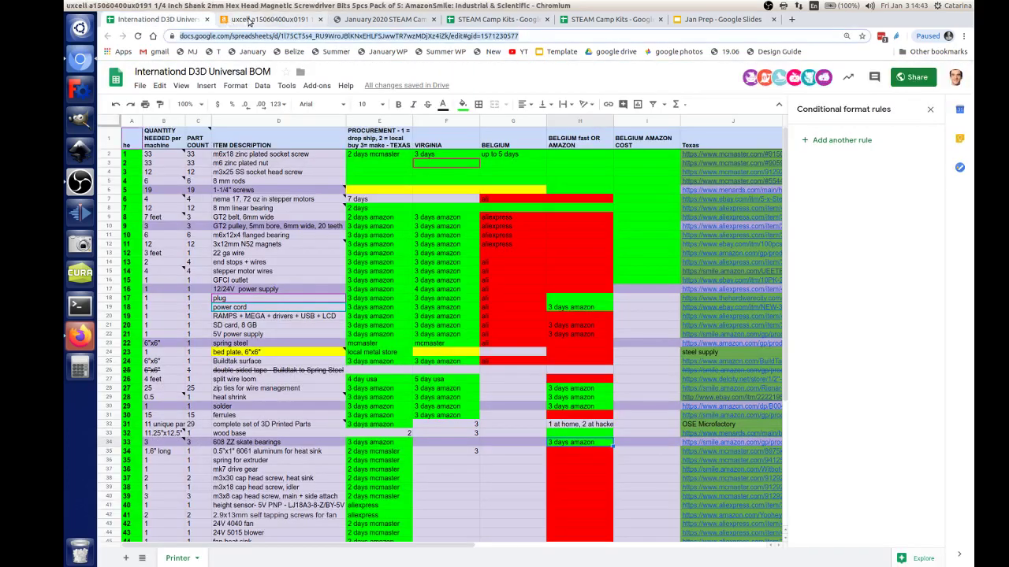
click(398, 18)
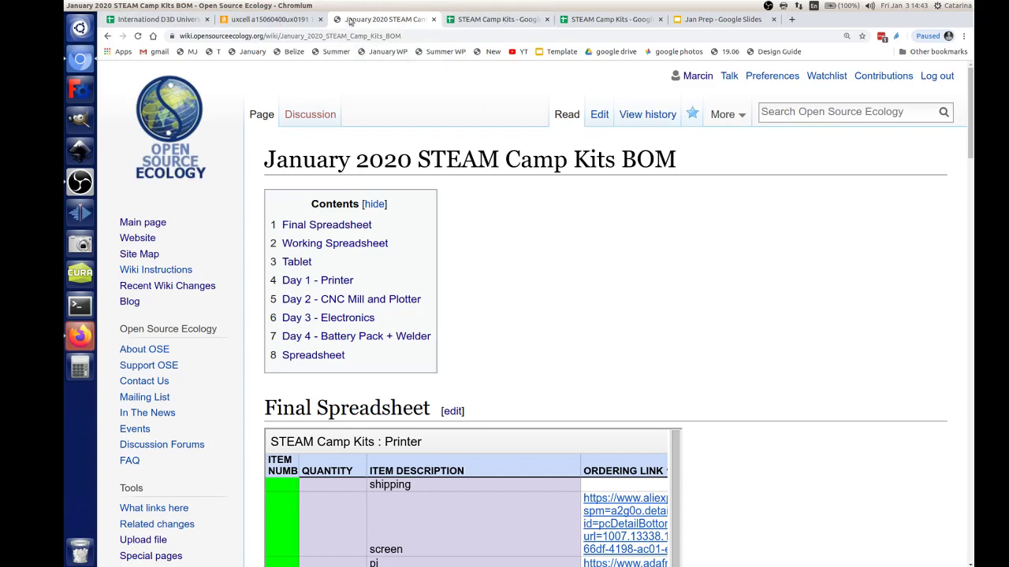
click(85, 334)
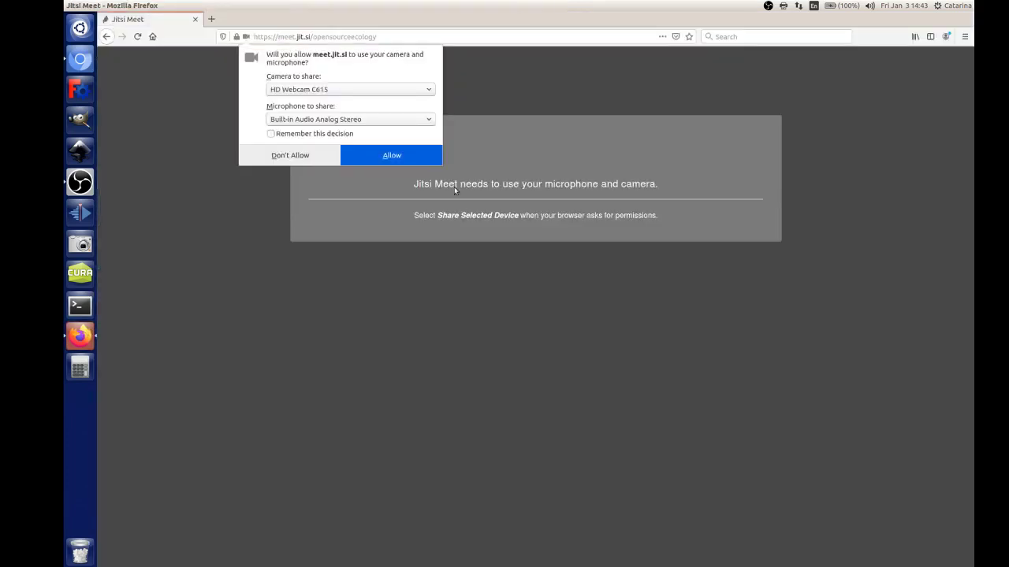
Step: Allow camera and microphone to rejoin the call, then open the chat's January 2020 STEAM Camp wiki link
click(379, 157)
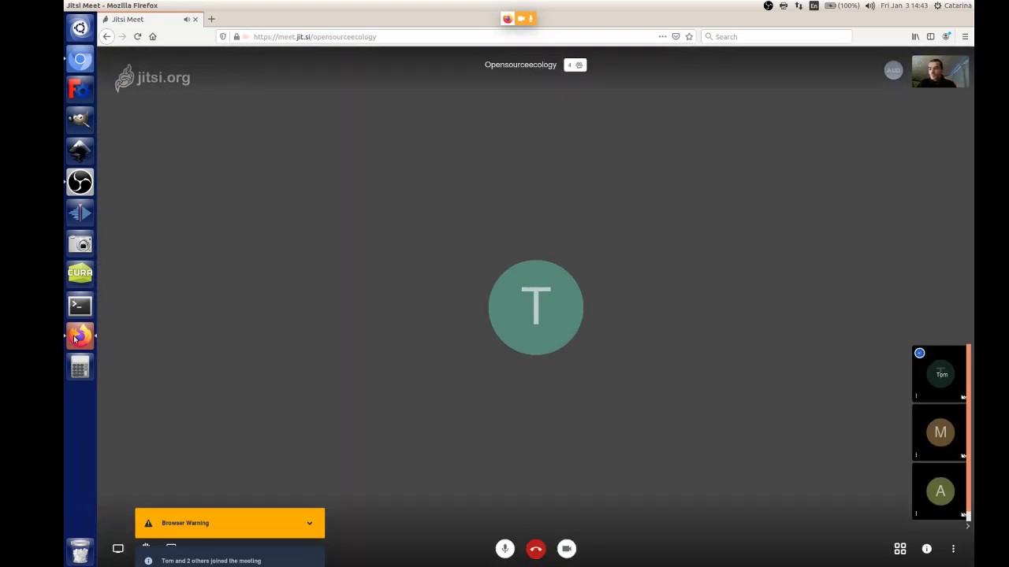
click(172, 548)
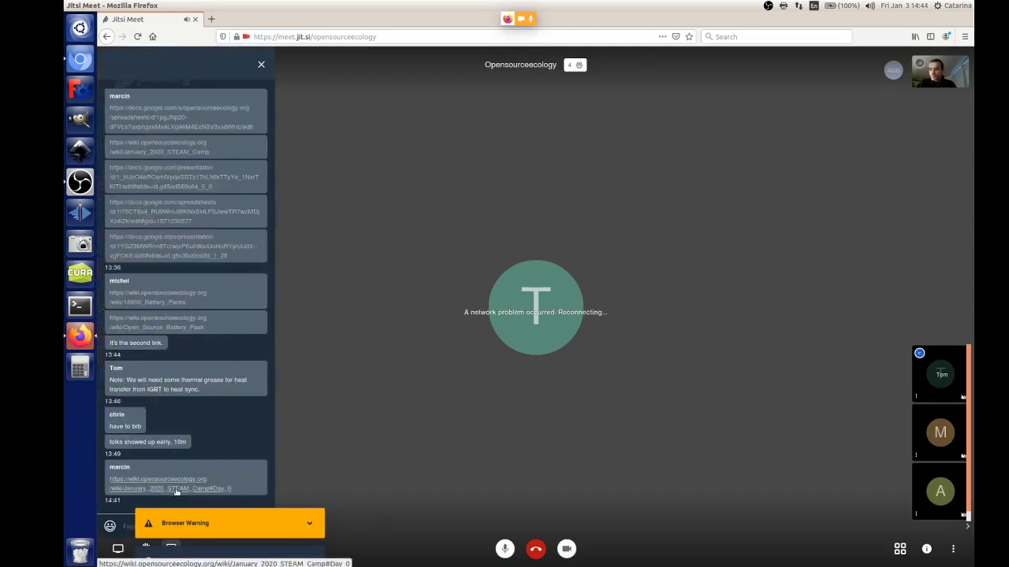
click(178, 489)
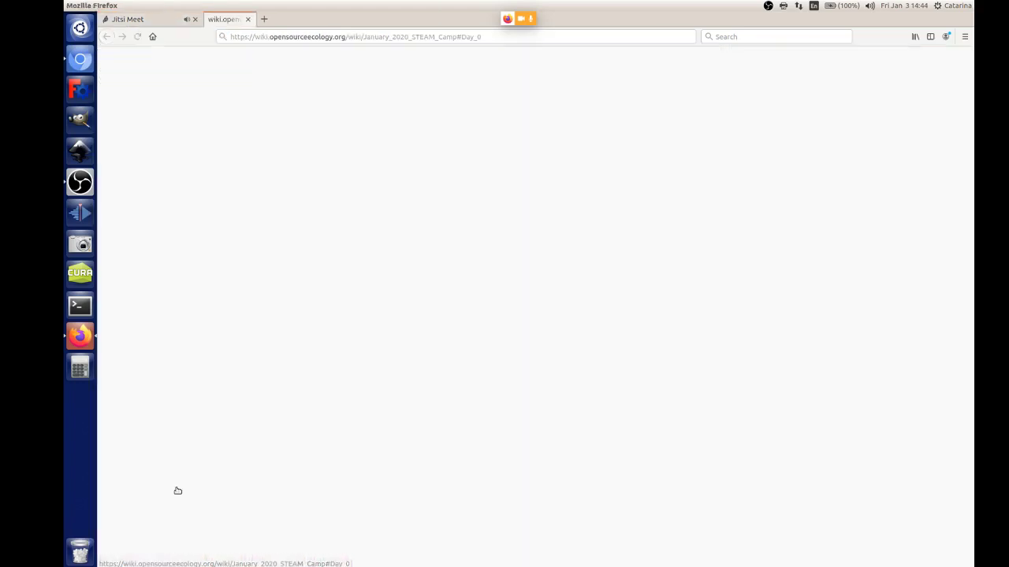